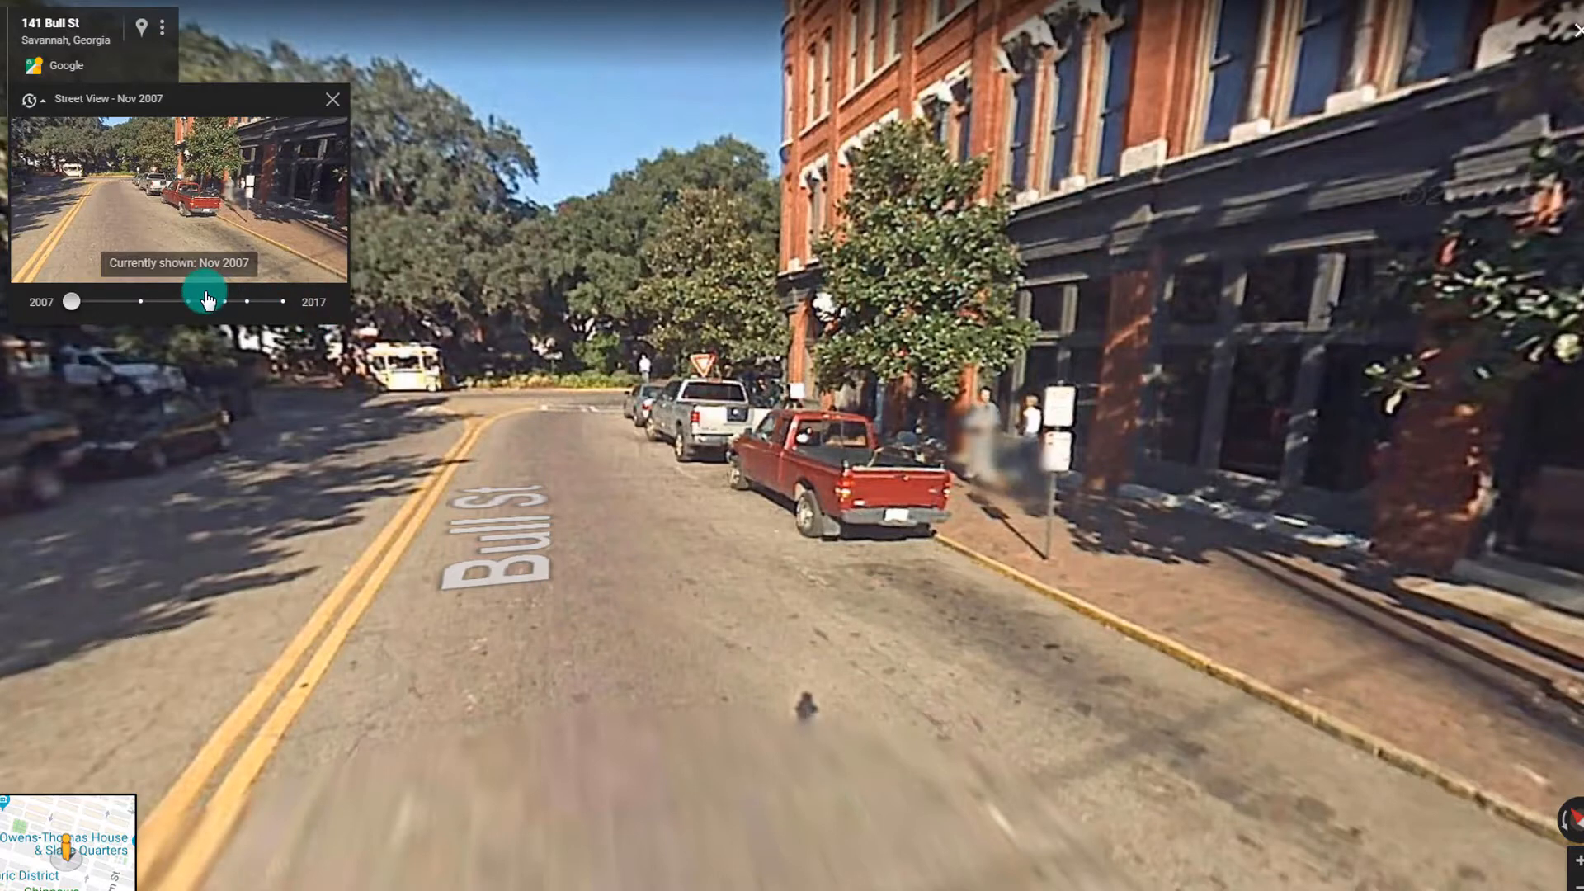
left_click(70, 102)
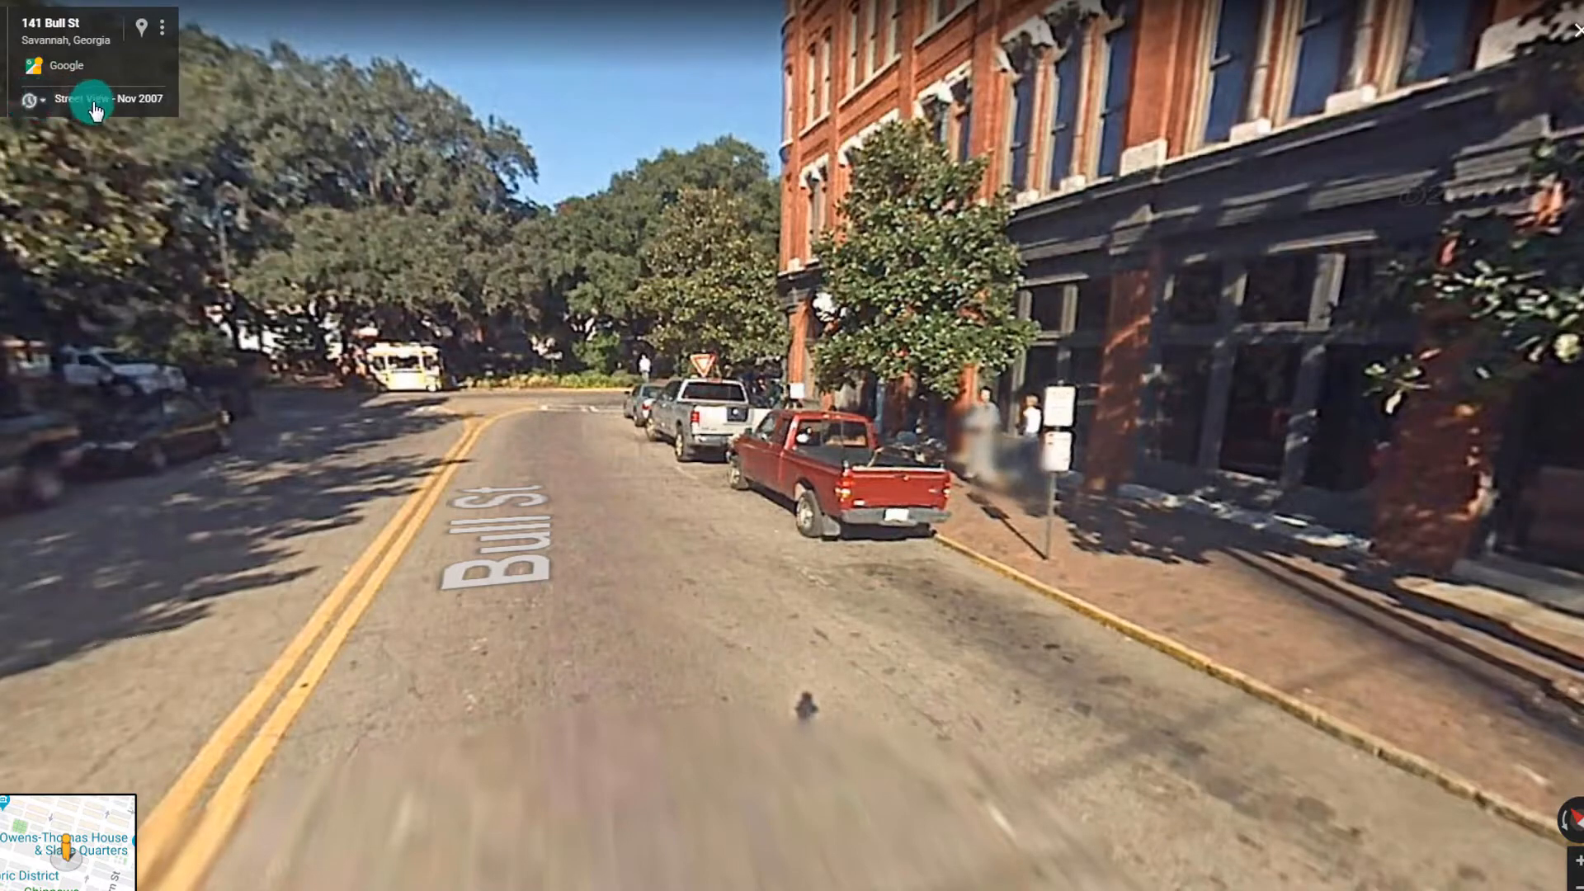
left_click(77, 109)
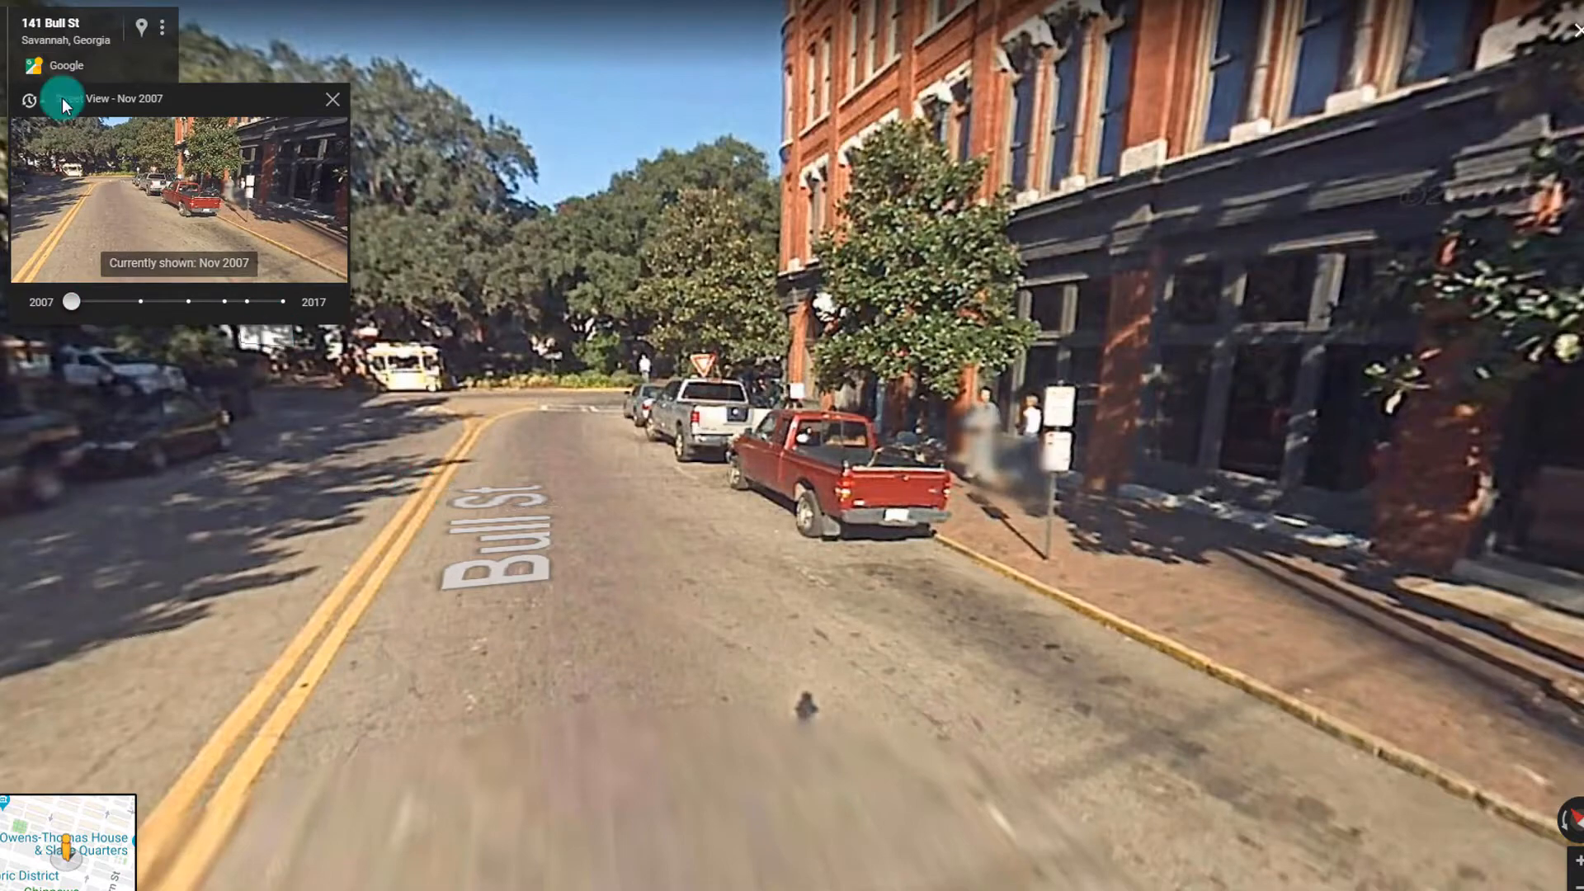
Leave Street View and replace the Savannah search with a search for New Orleans
left_click(0, 57)
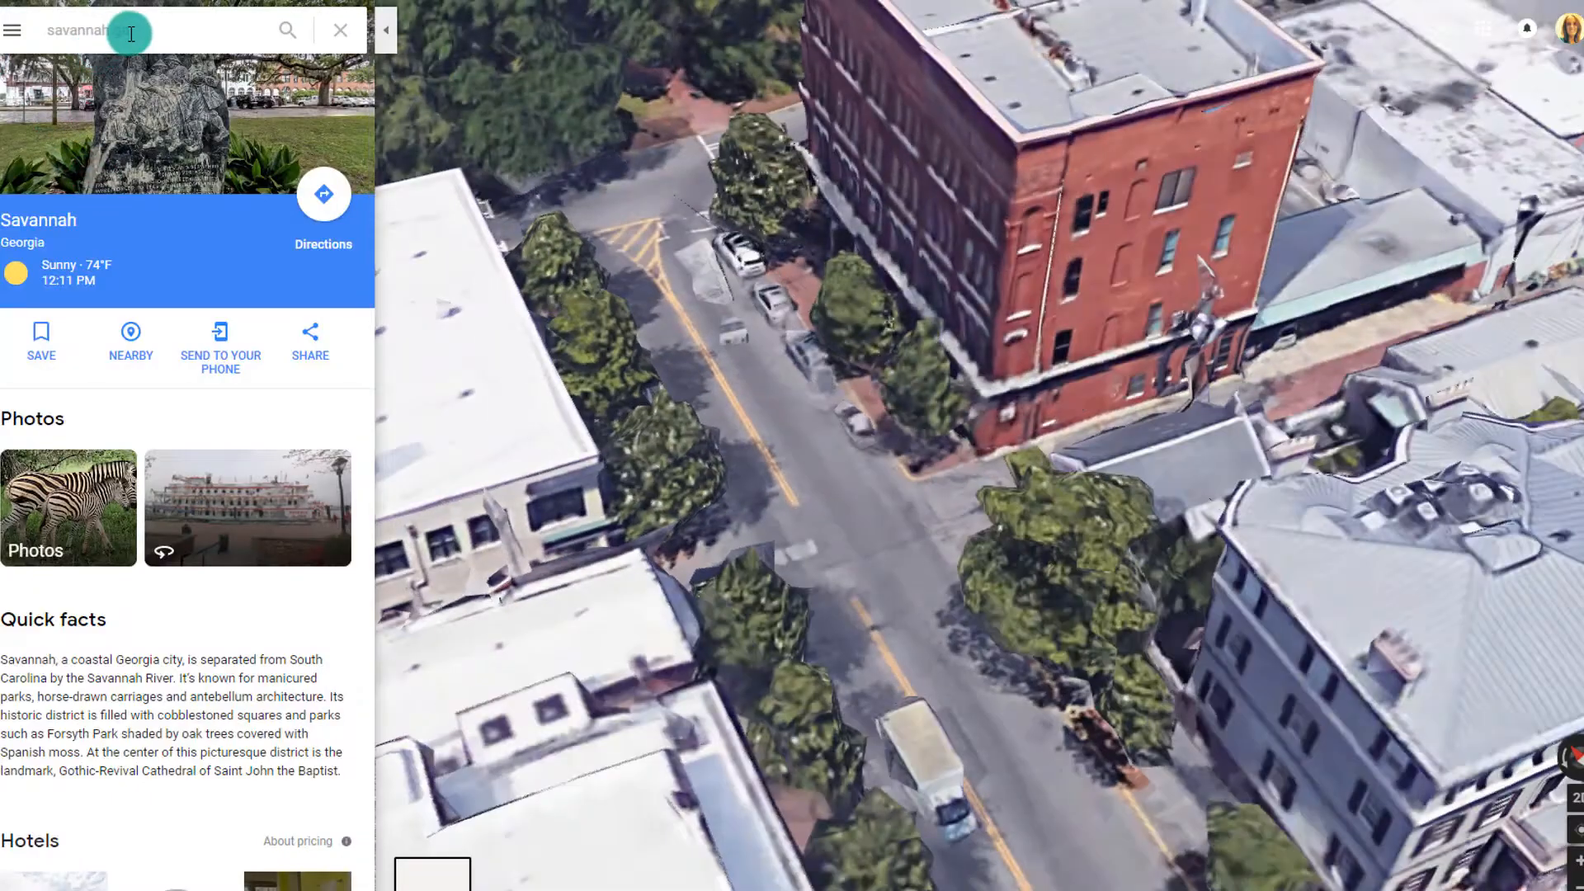
left_click_drag(129, 32, 40, 43)
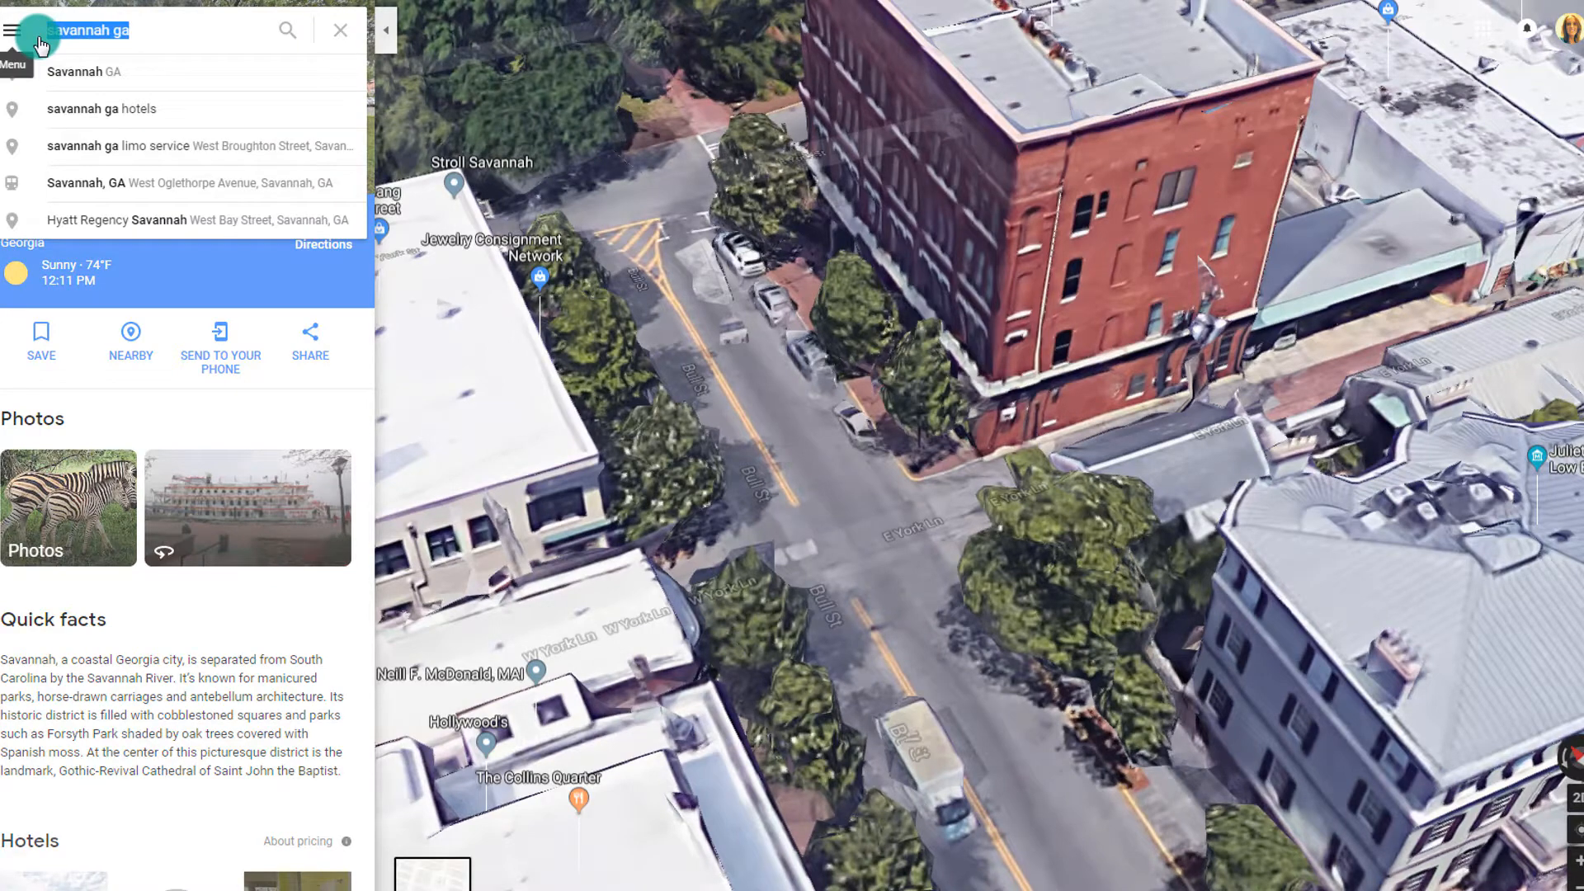
type("new")
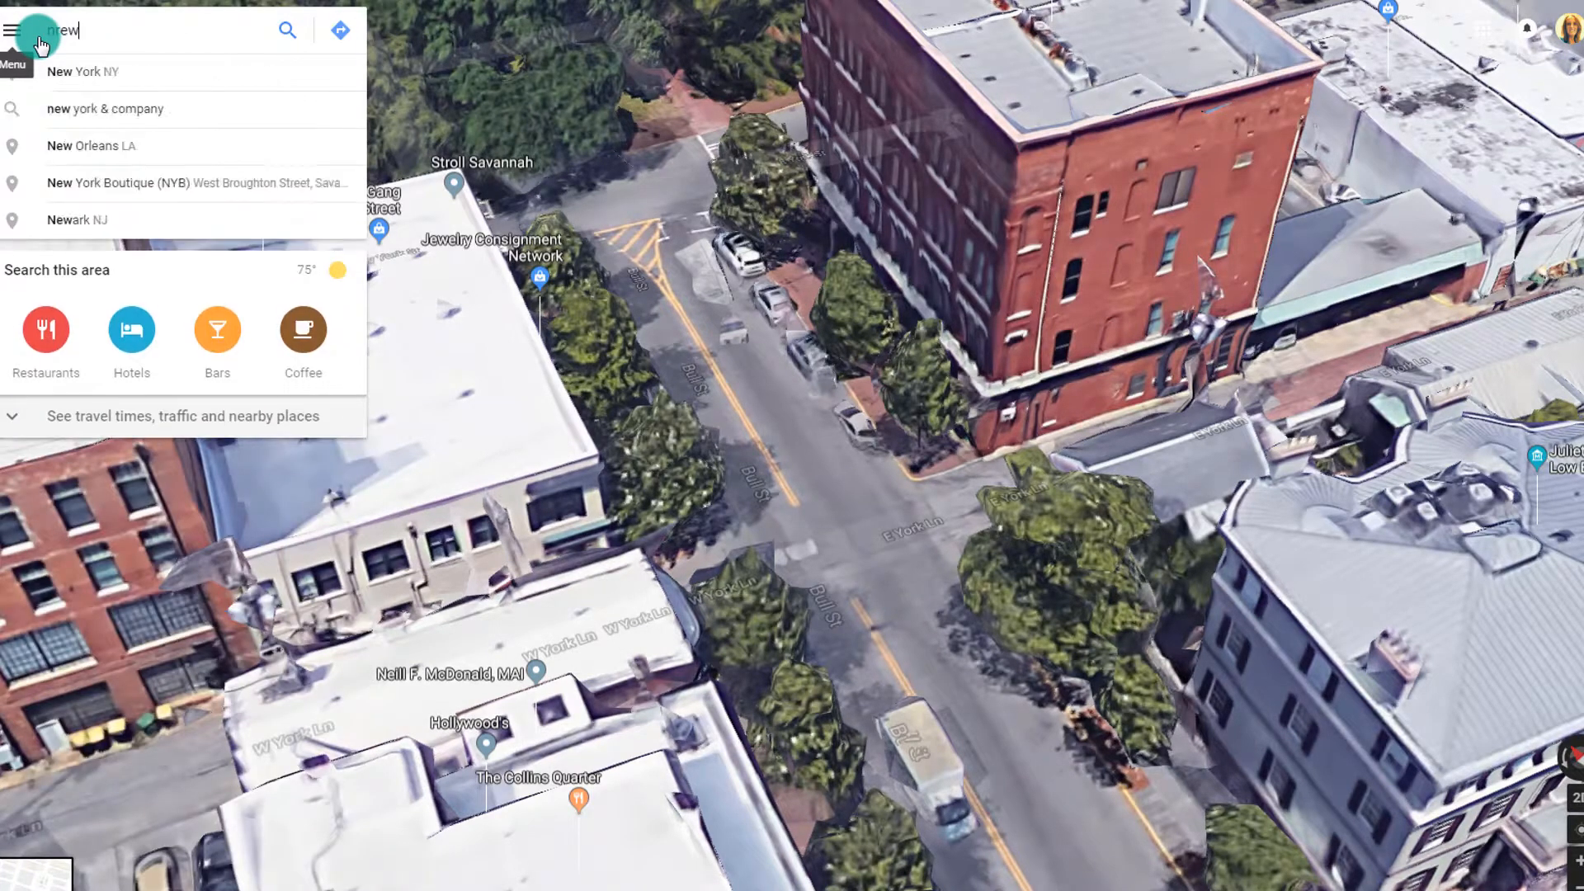
type(" or")
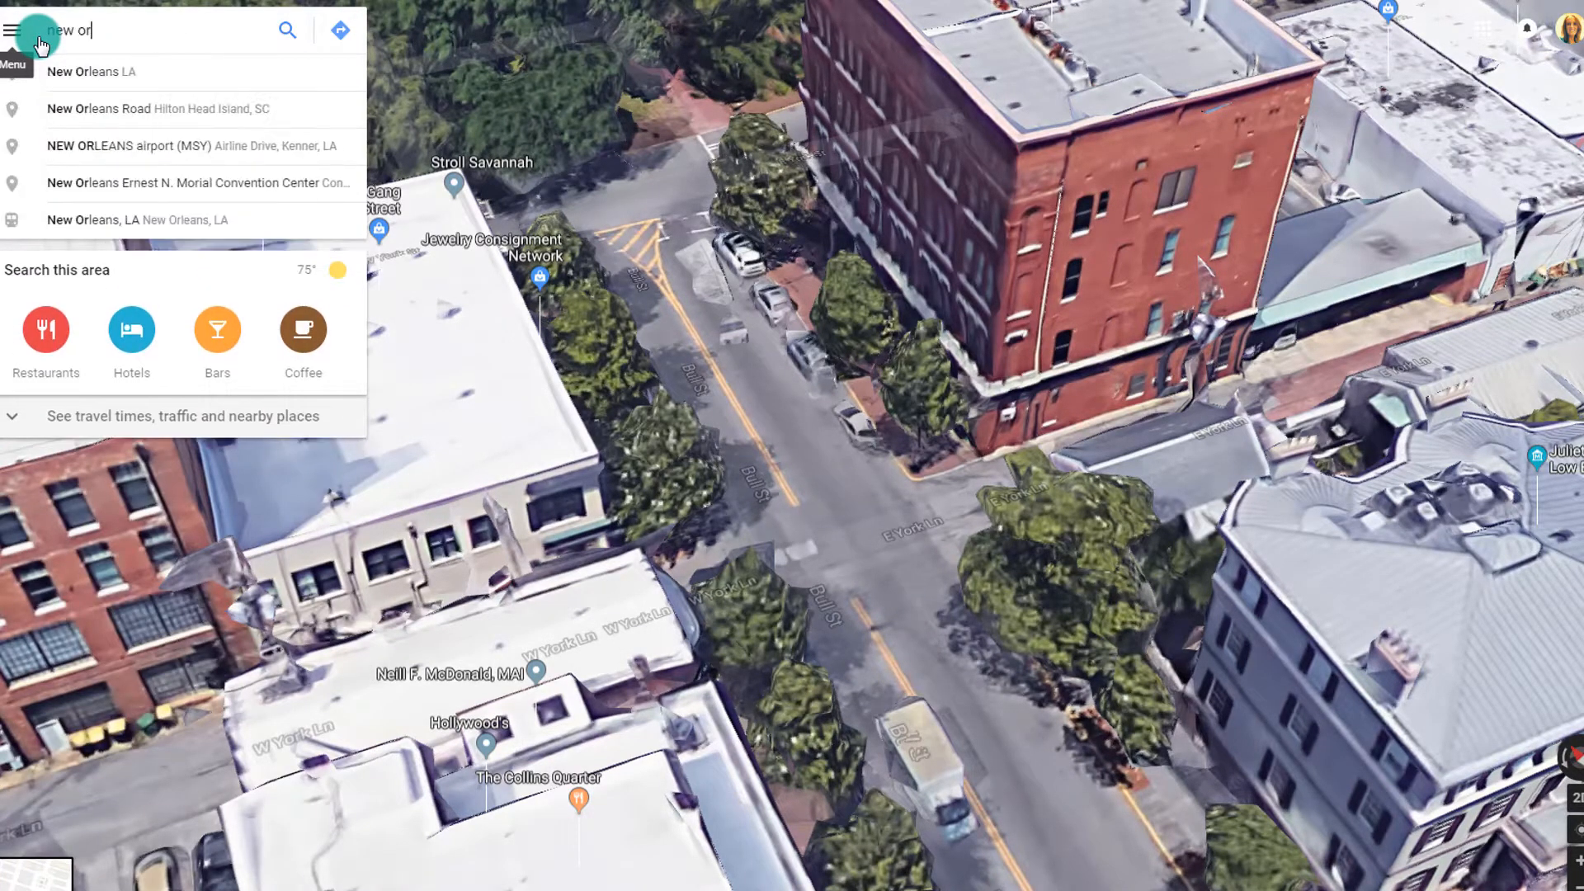
type("elans")
key("Return")
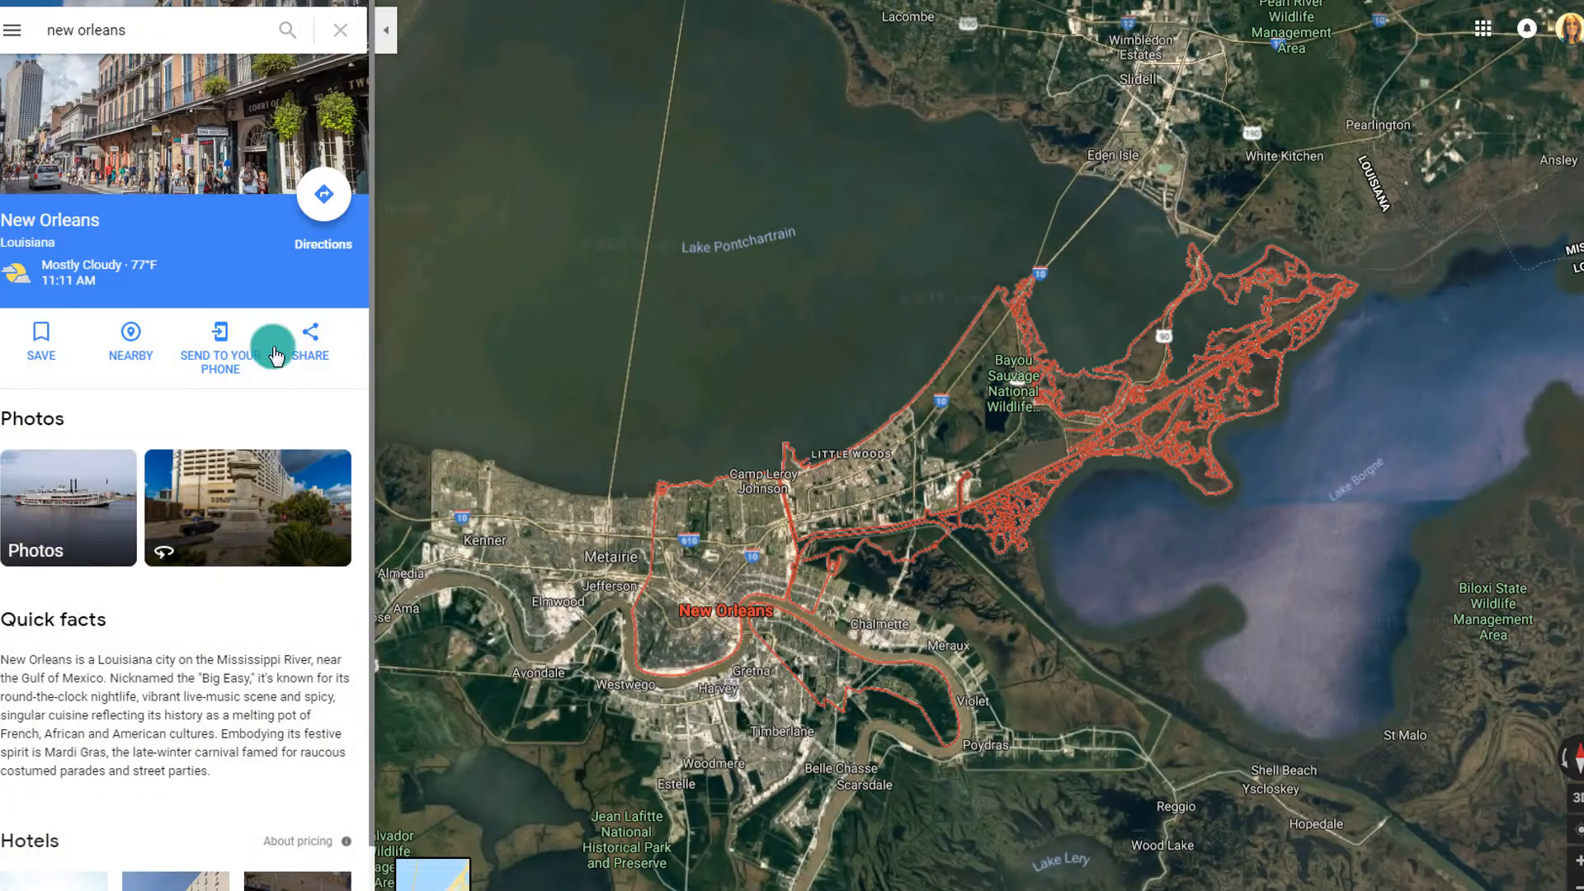
Browse the New Orleans photos and hotel lobby panorama, then close the gallery
left_click(137, 144)
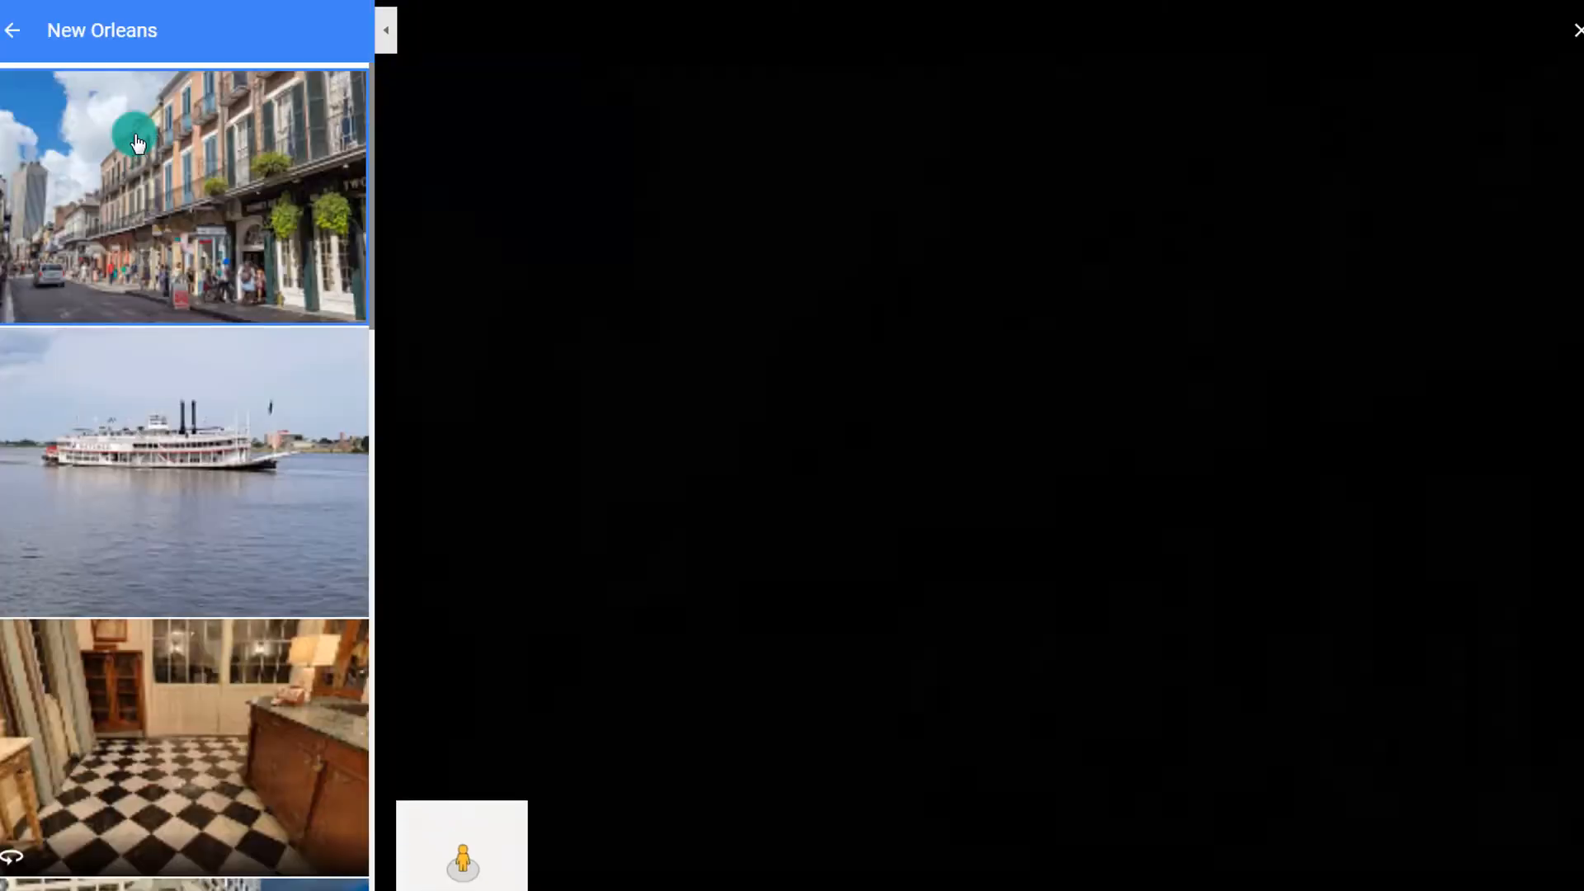
left_click(141, 478)
left_click(92, 740)
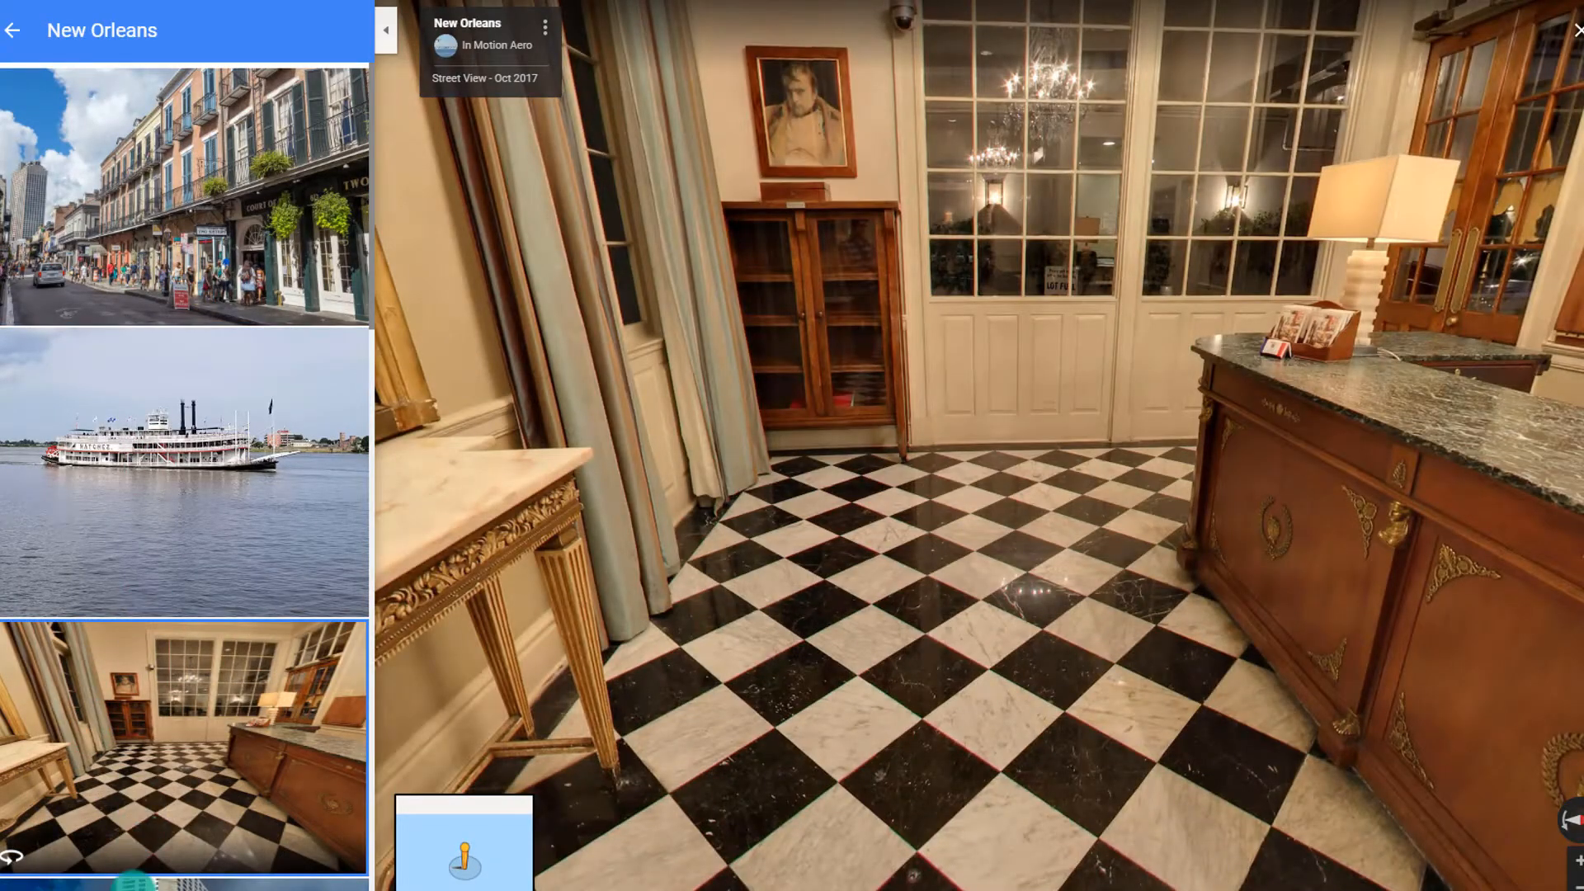
left_click(132, 882)
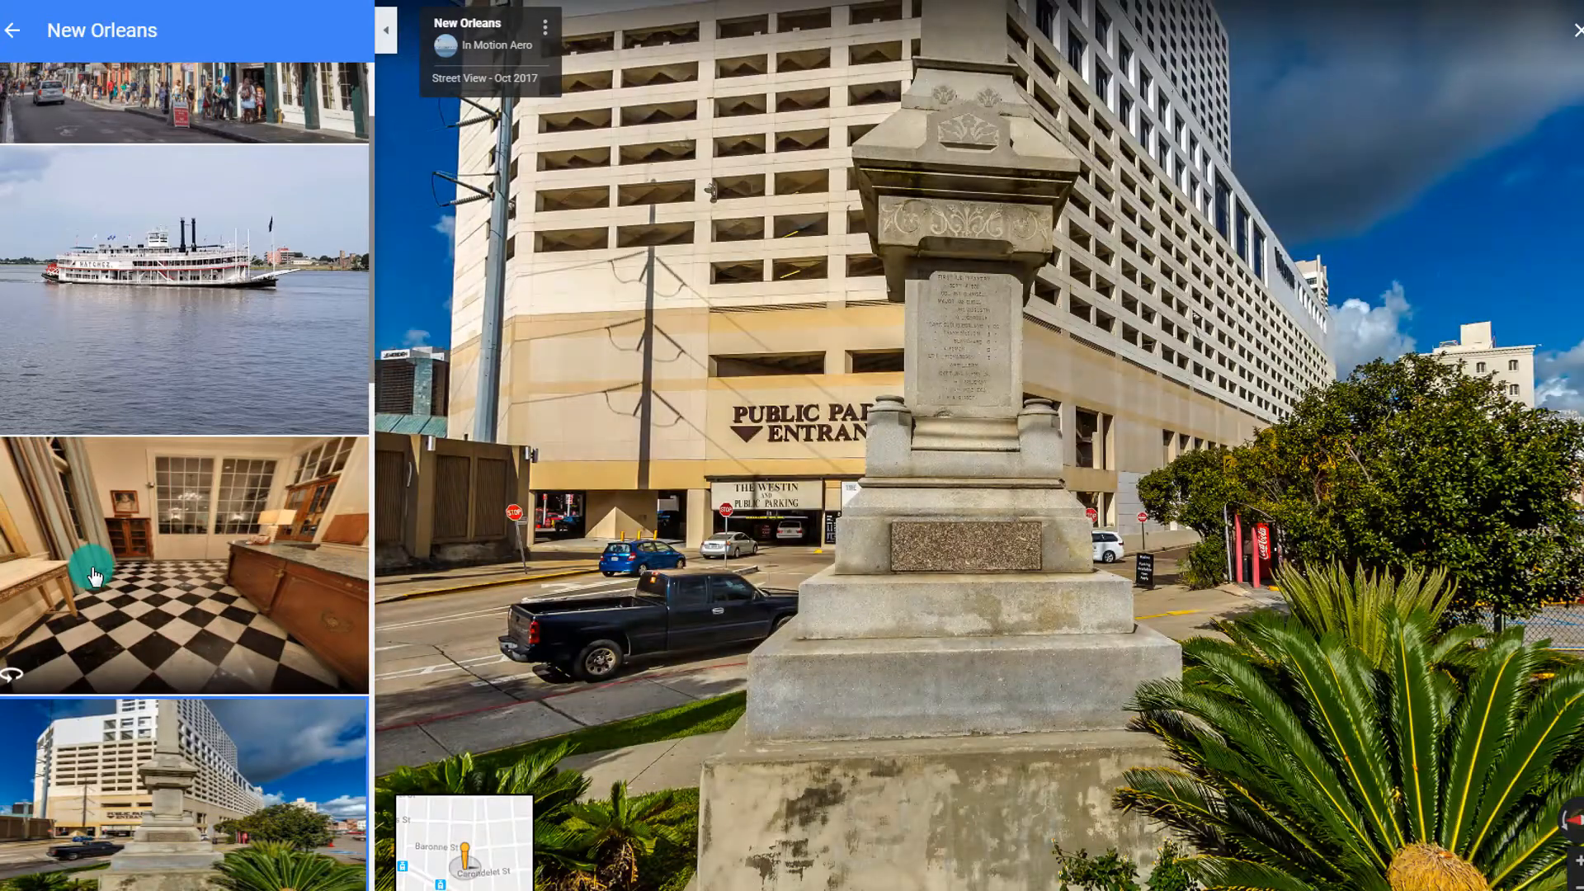
left_click(95, 575)
left_click_drag(652, 345, 1403, 768)
left_click_drag(513, 466, 1529, 712)
left_click_drag(1213, 371, 1436, 394)
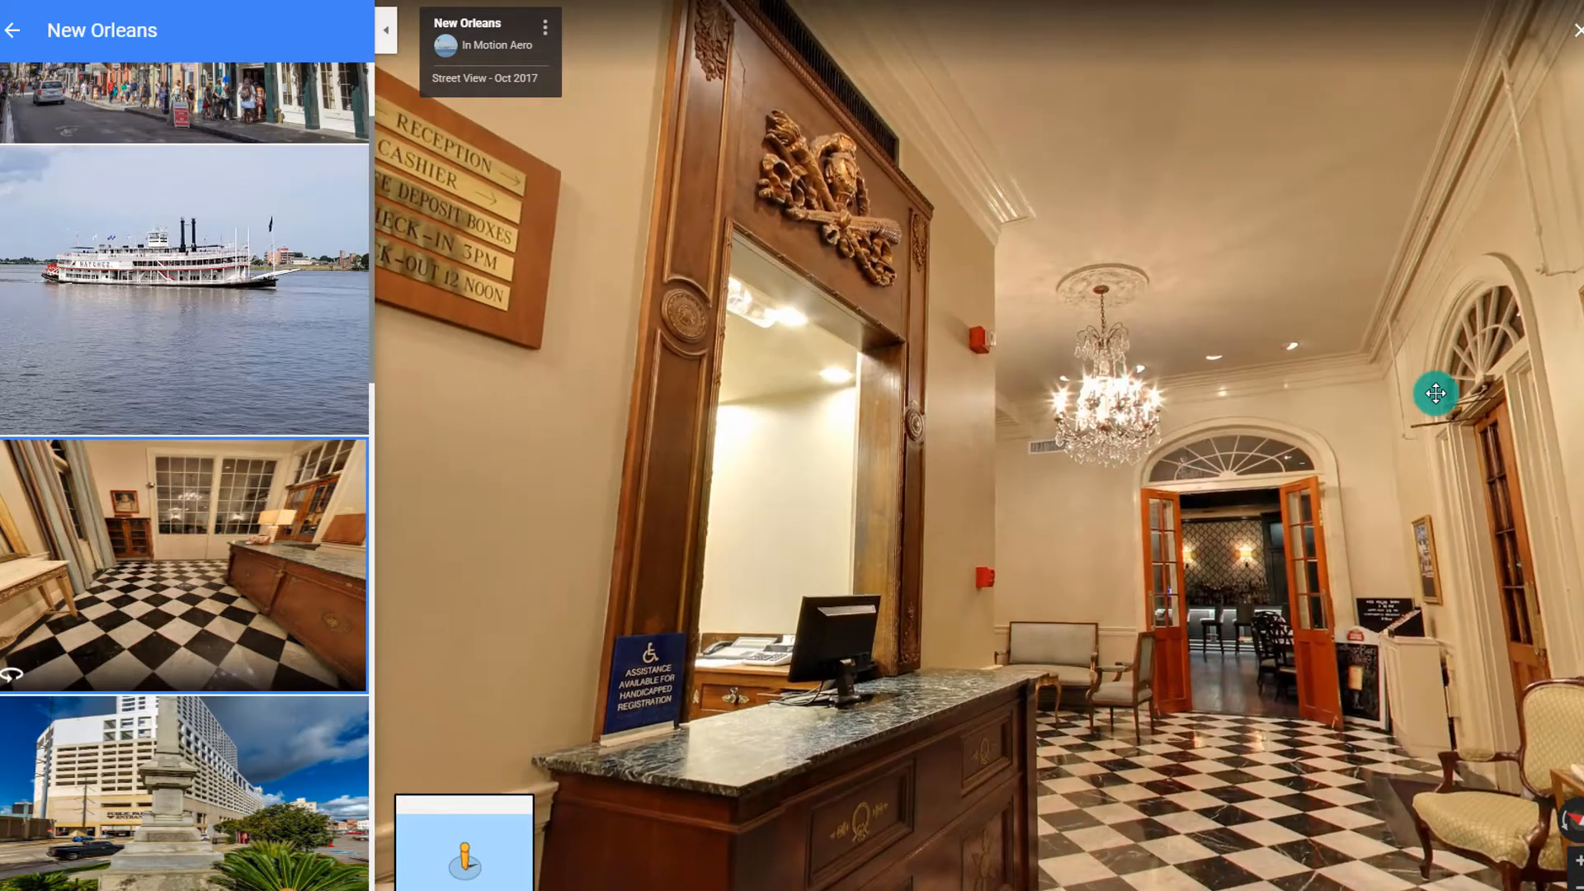
scroll(161, 303, "up", 2)
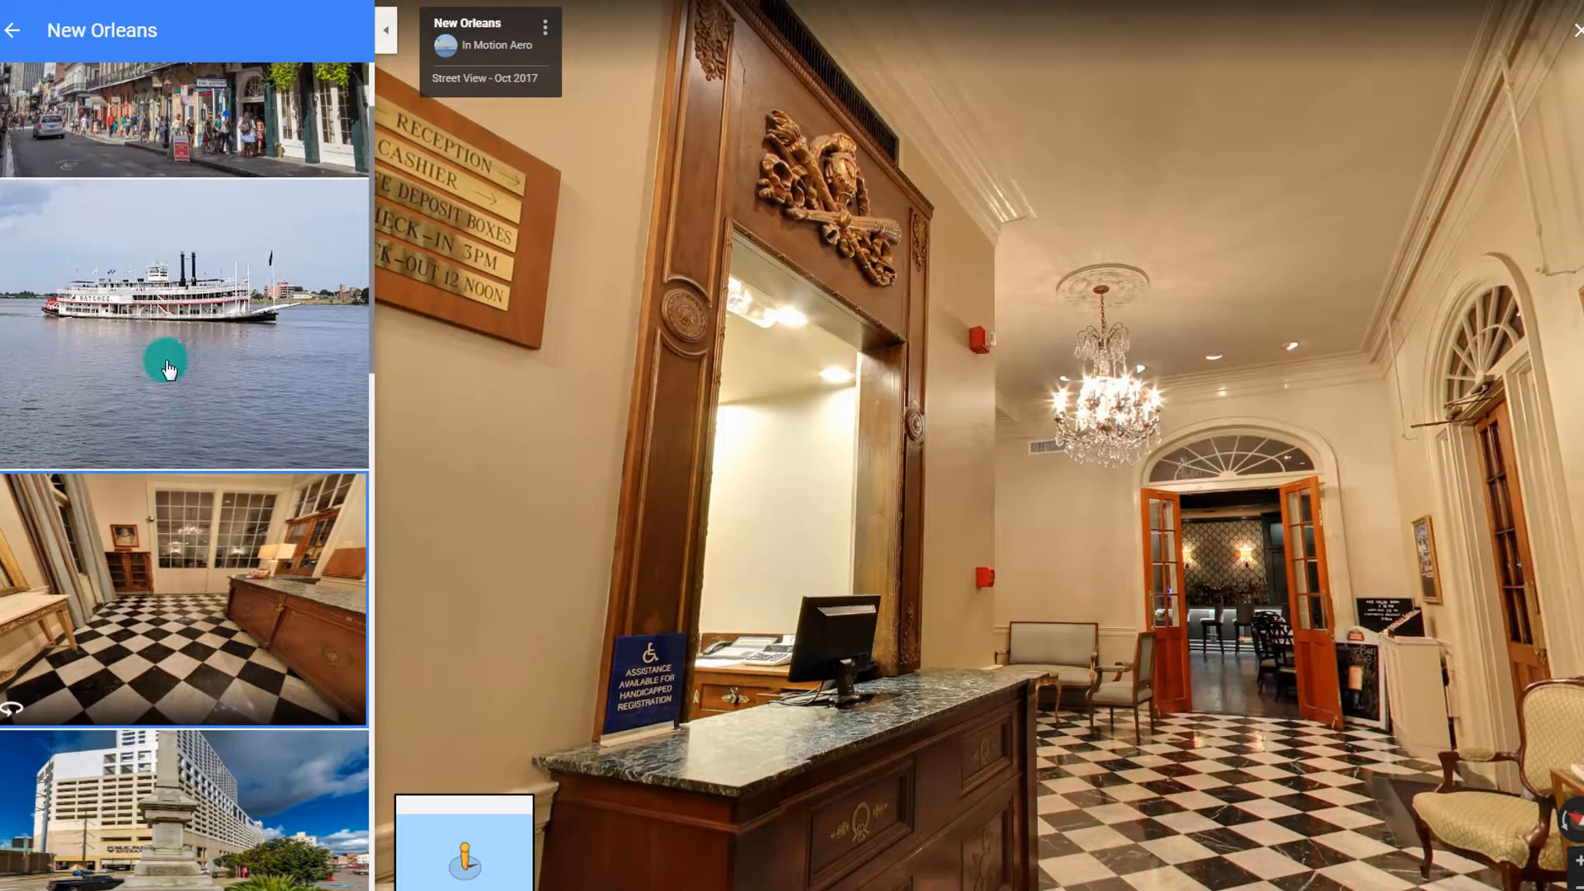
left_click(12, 25)
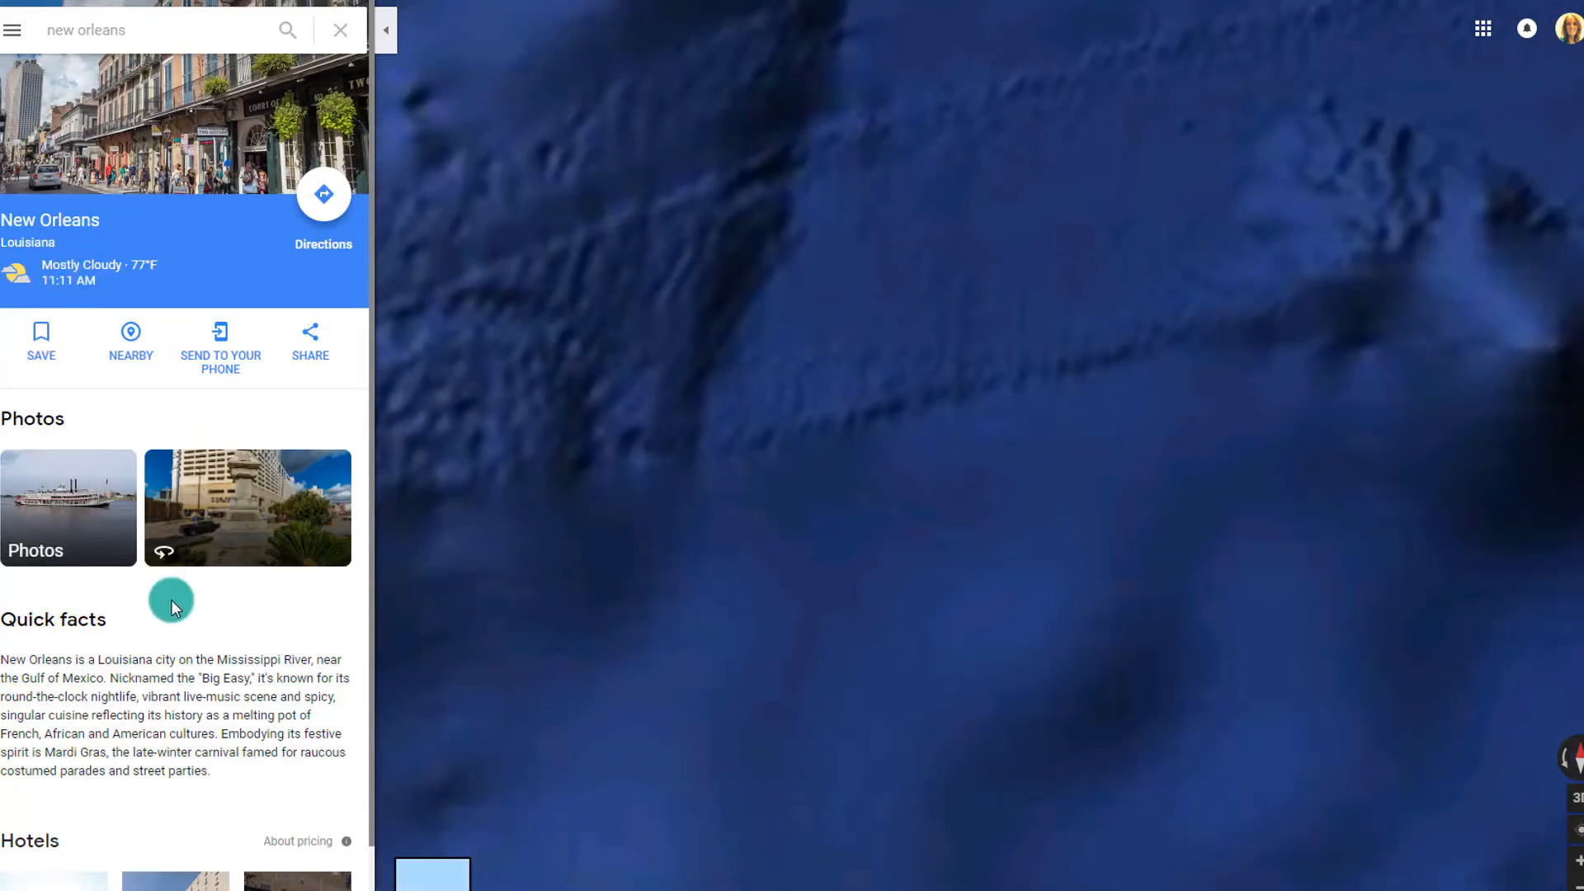
Zoom out and switch from satellite imagery to the plain map view
scroll(172, 690, "down", 2)
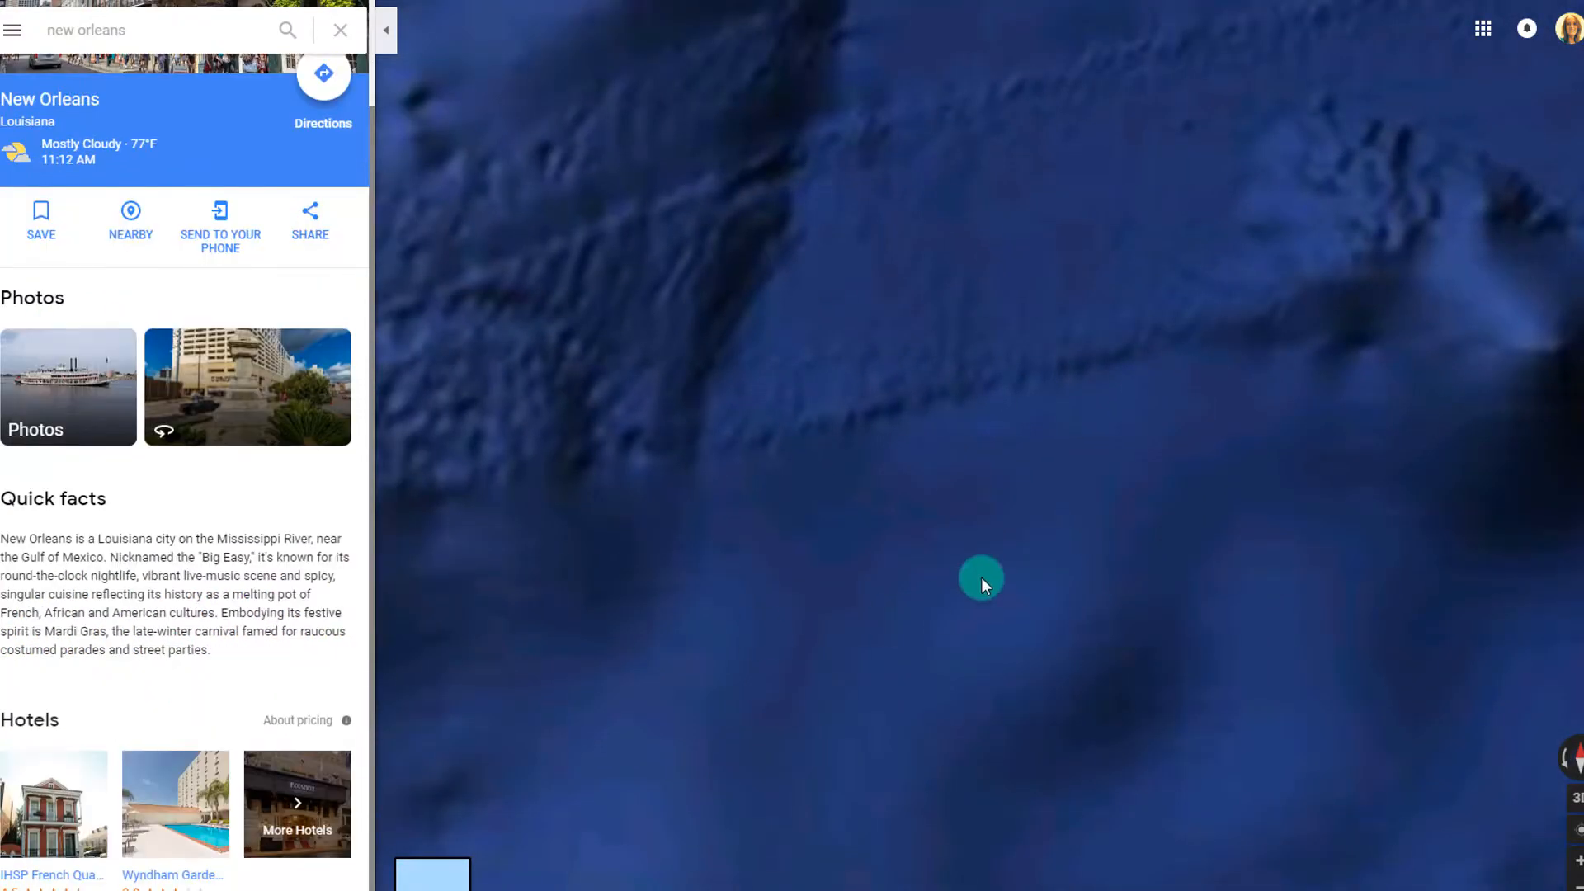
scroll(982, 578, "down", 5)
scroll(982, 578, "up", 1)
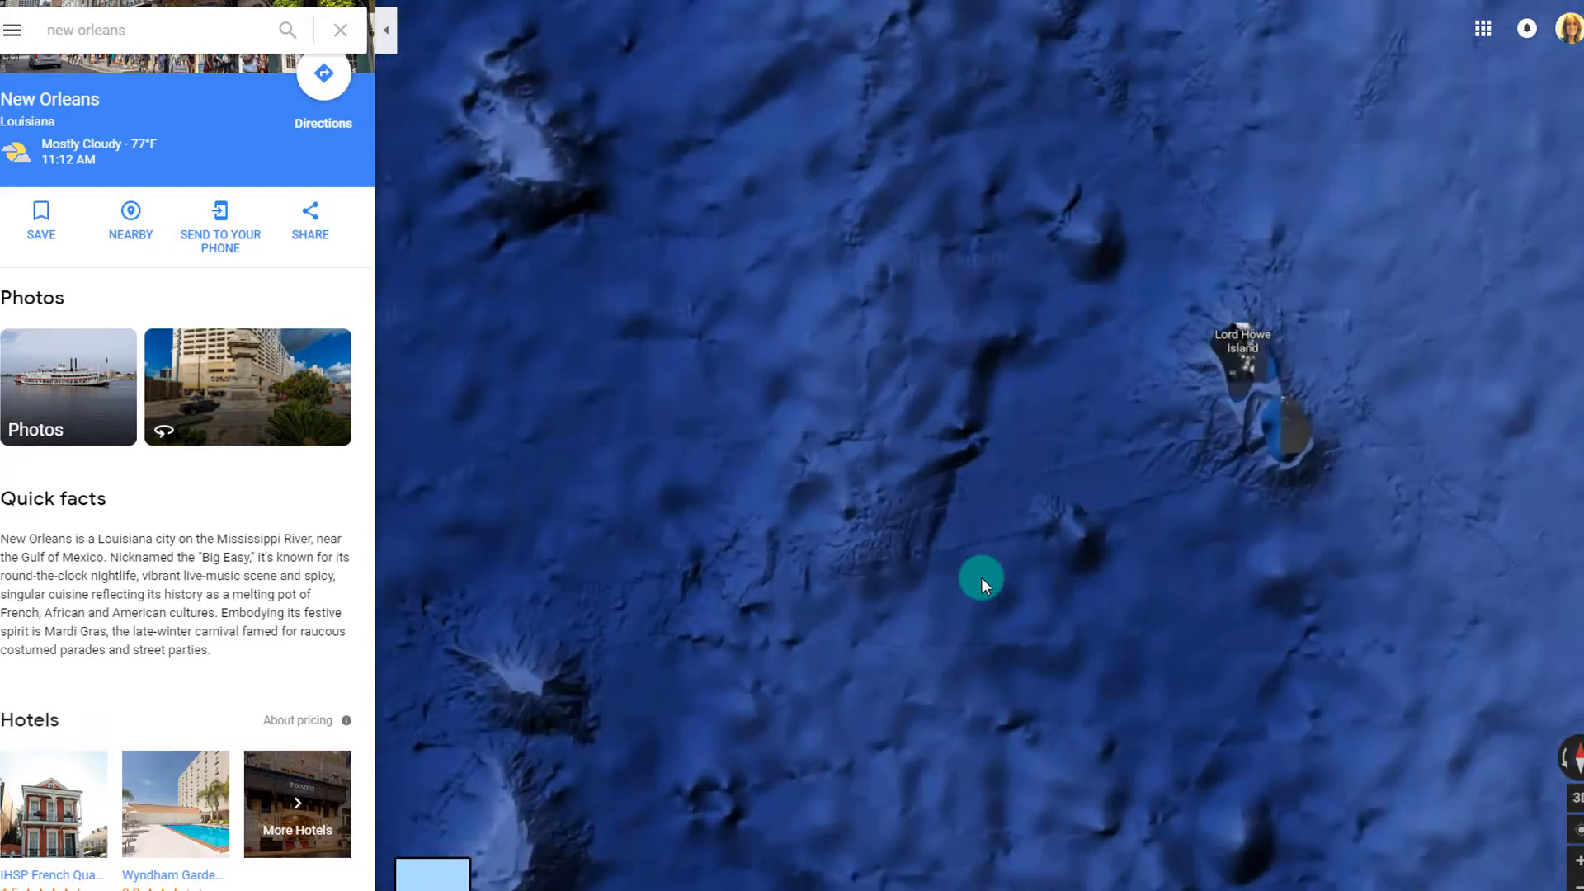
left_click(408, 881)
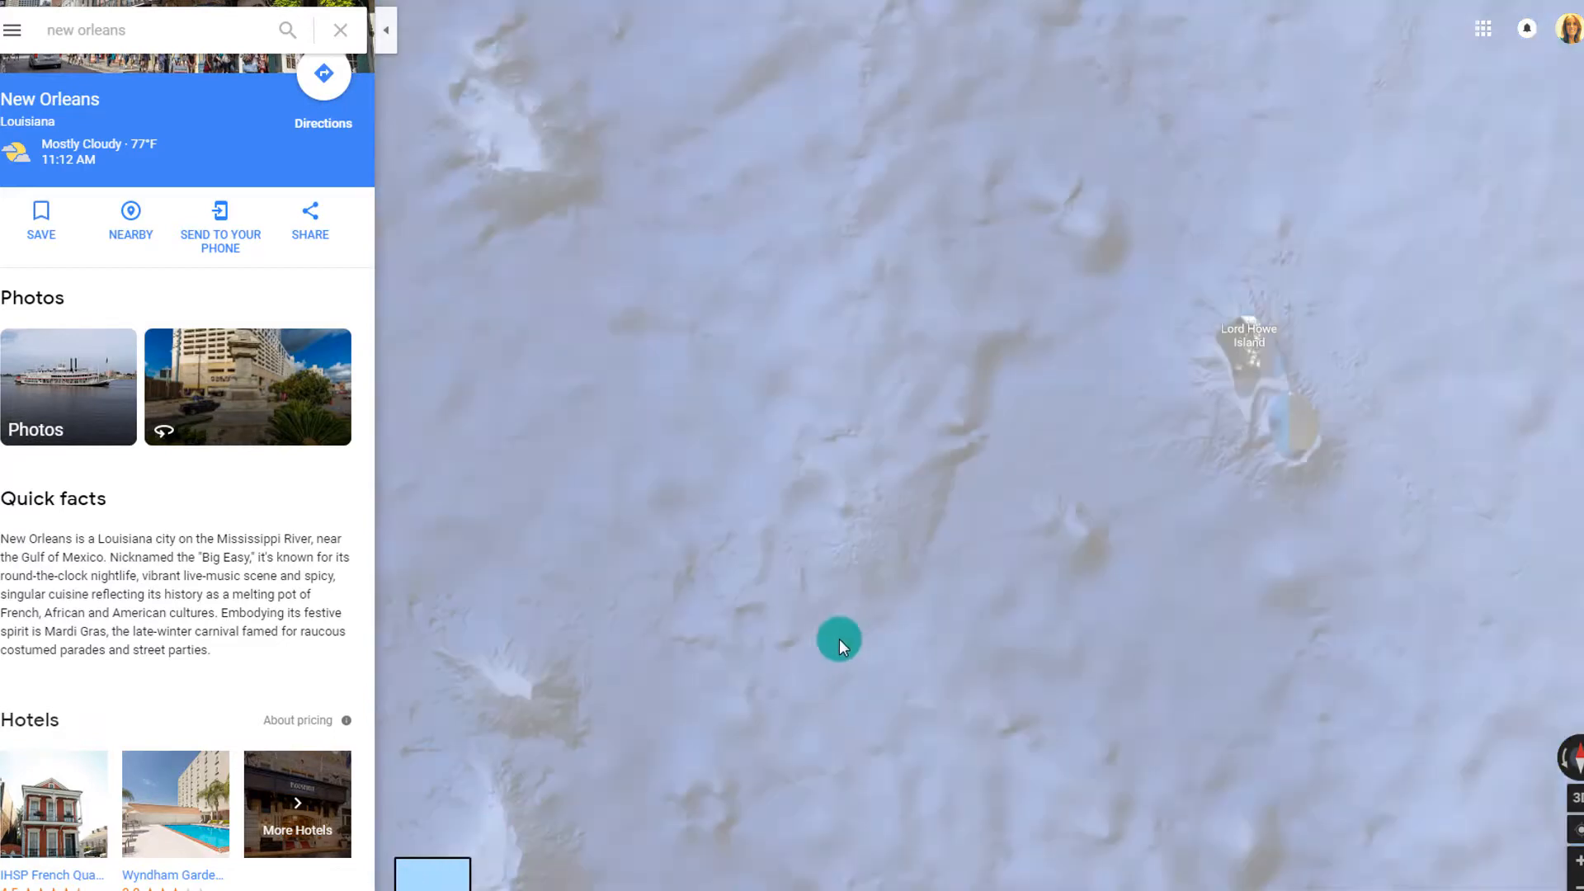
scroll(855, 627, "down", 3)
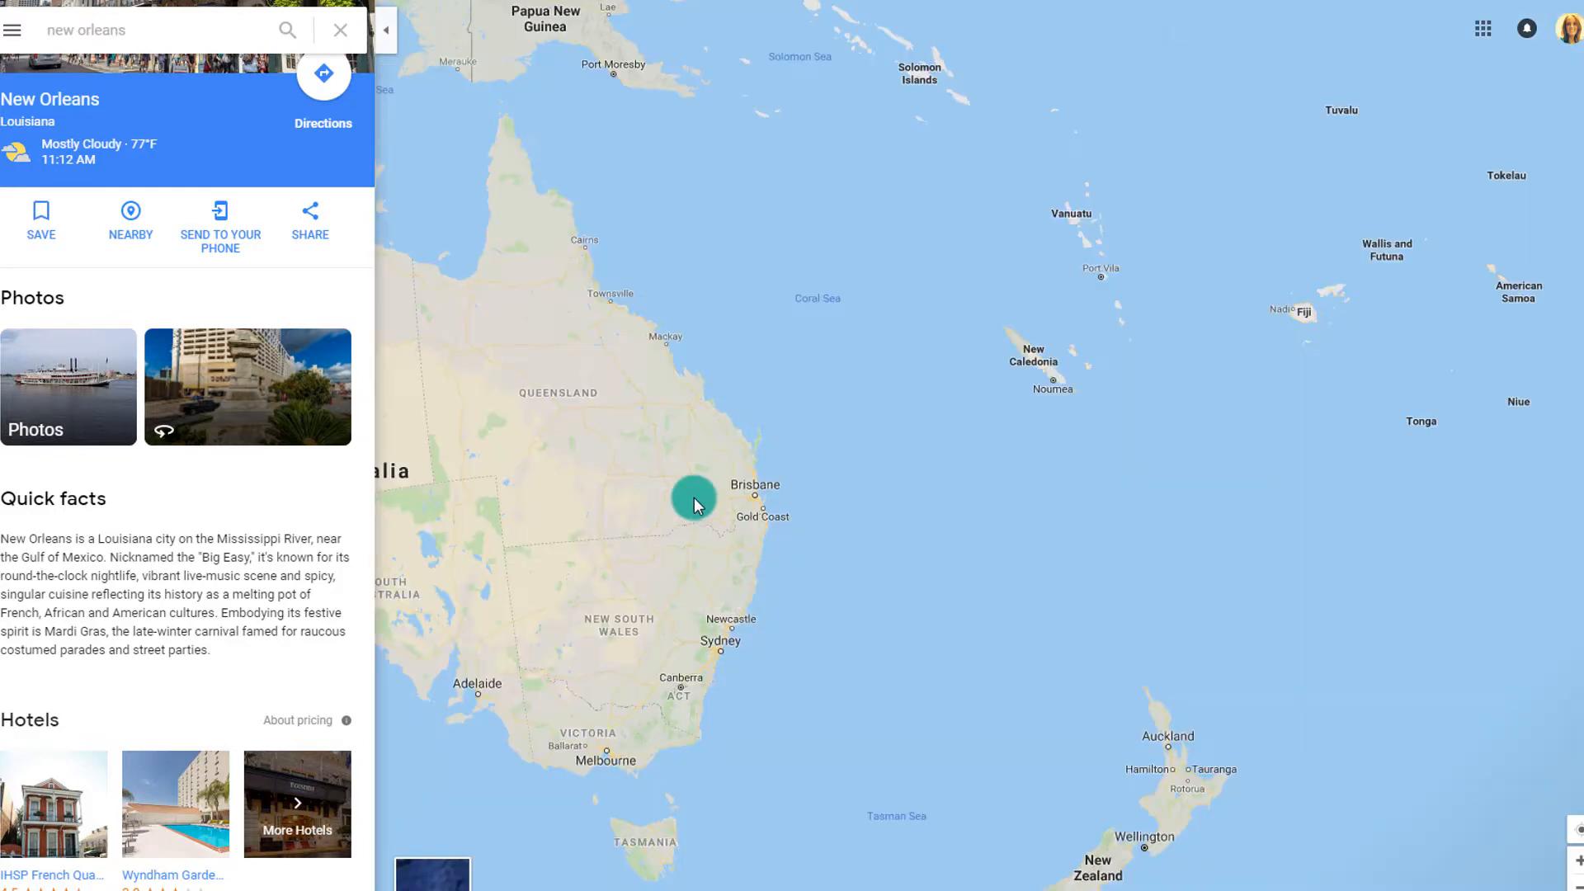
left_click_drag(694, 505, 1075, 500)
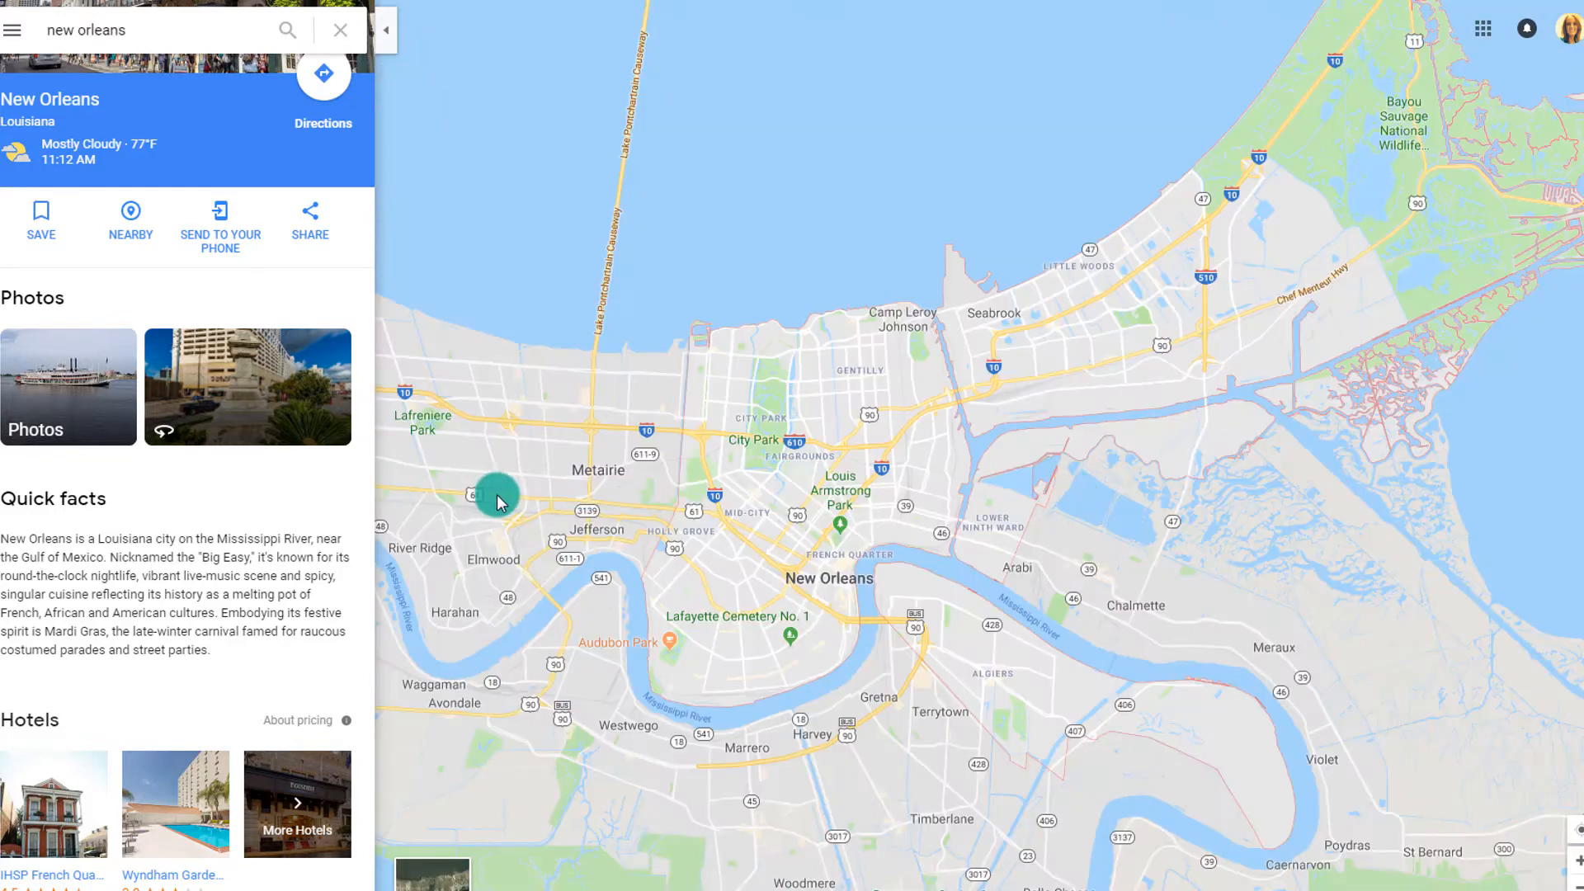
scroll(883, 570, "up", 3)
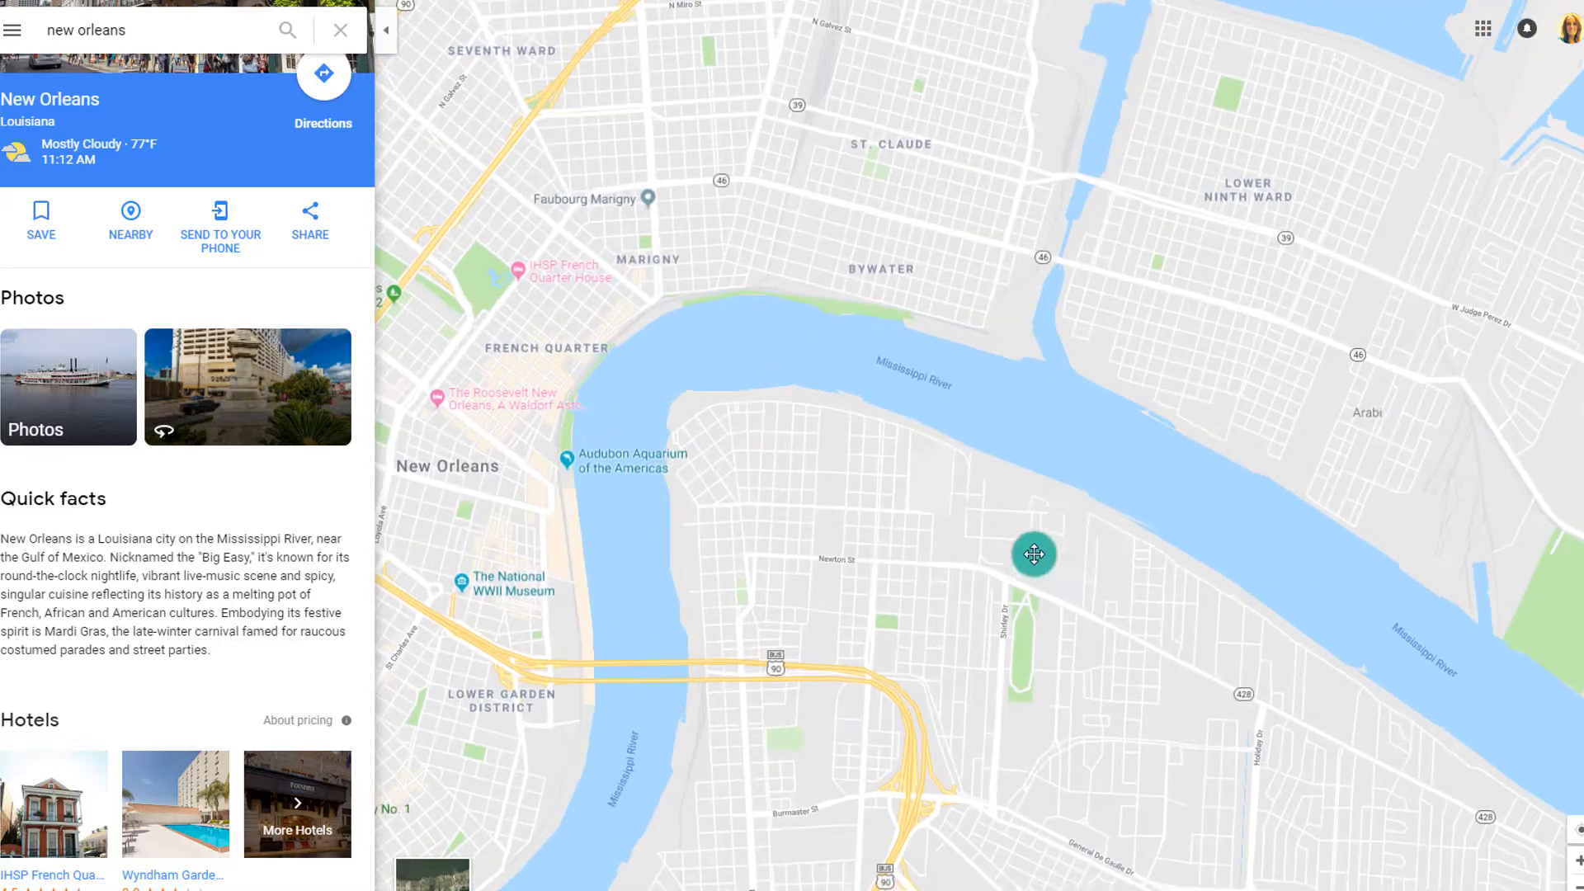
Zoom into the French Quarter's Bourbon St block and switch to satellite imagery
left_click_drag(1033, 552, 1157, 622)
scroll(941, 569, "up", 3)
scroll(1021, 590, "up", 5)
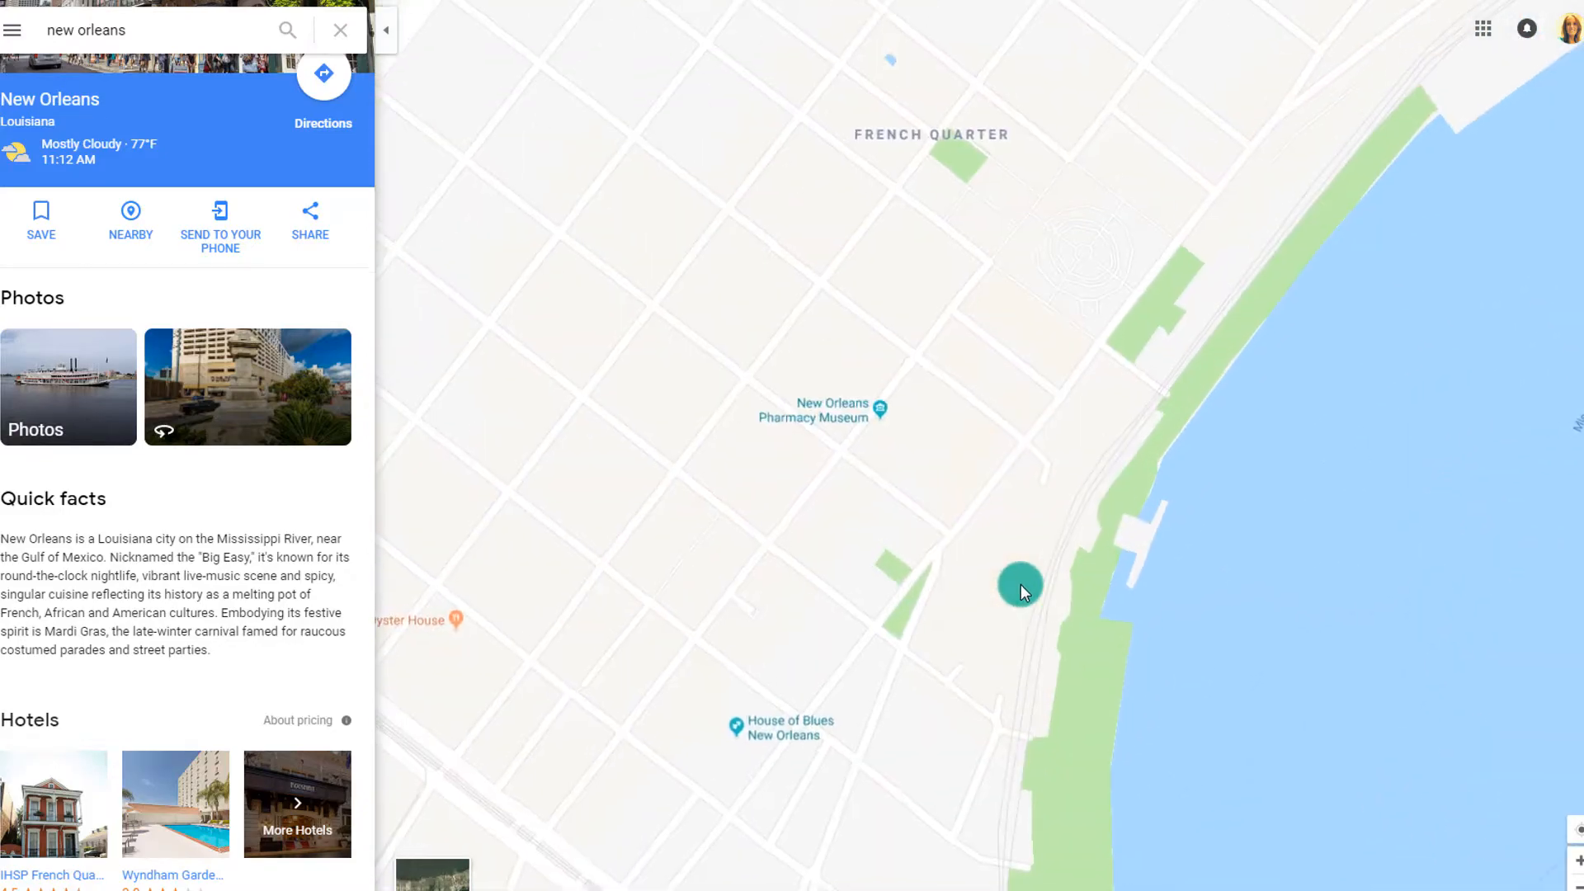
left_click_drag(1029, 358, 992, 813)
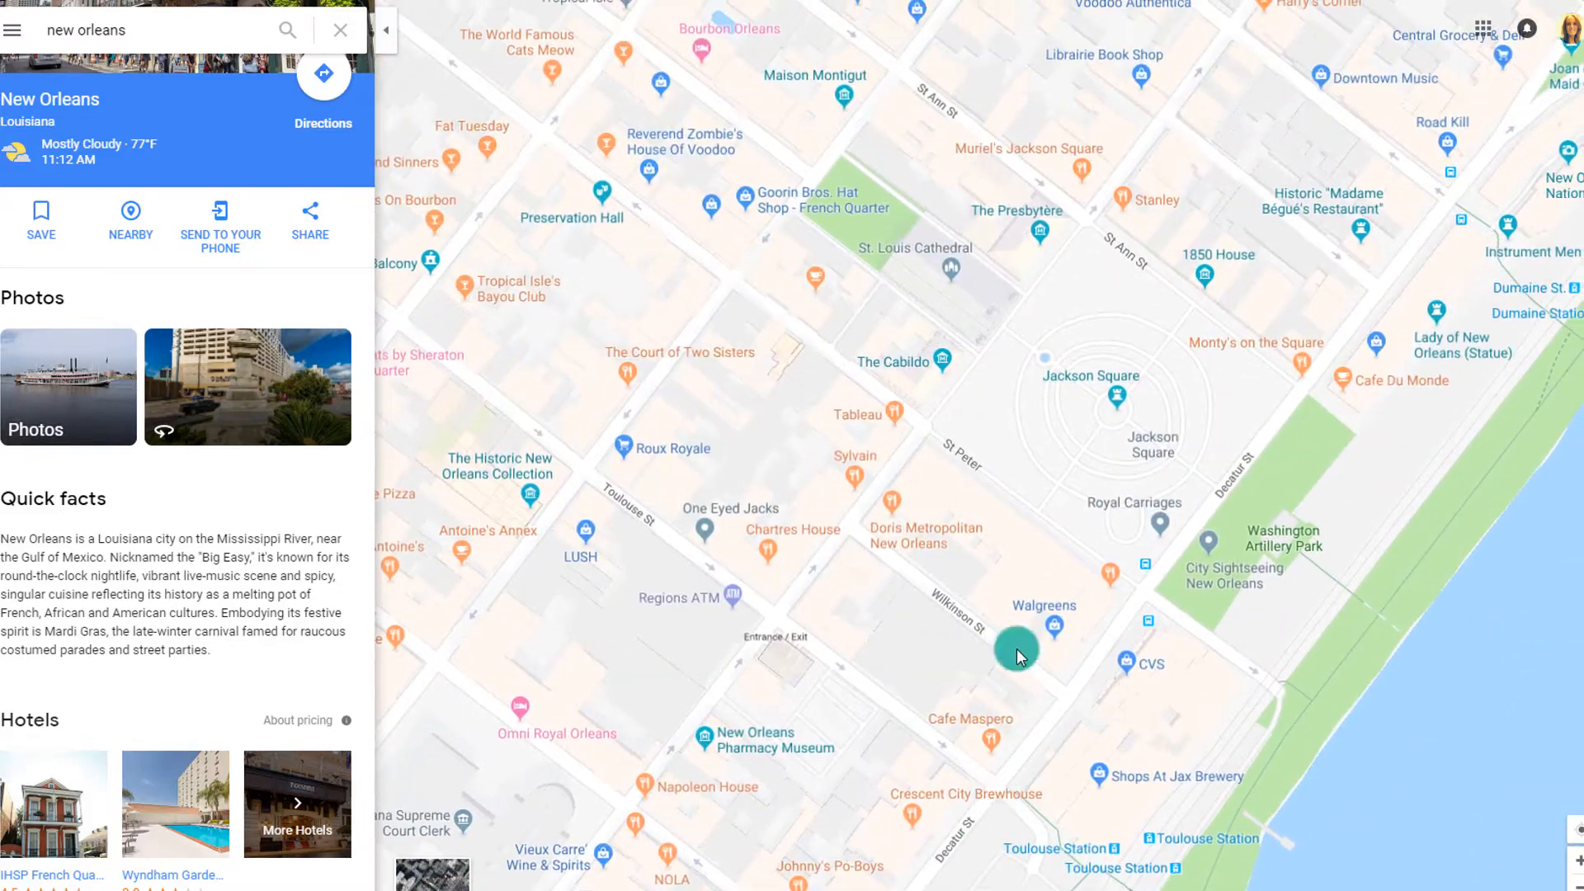
left_click_drag(970, 404, 948, 757)
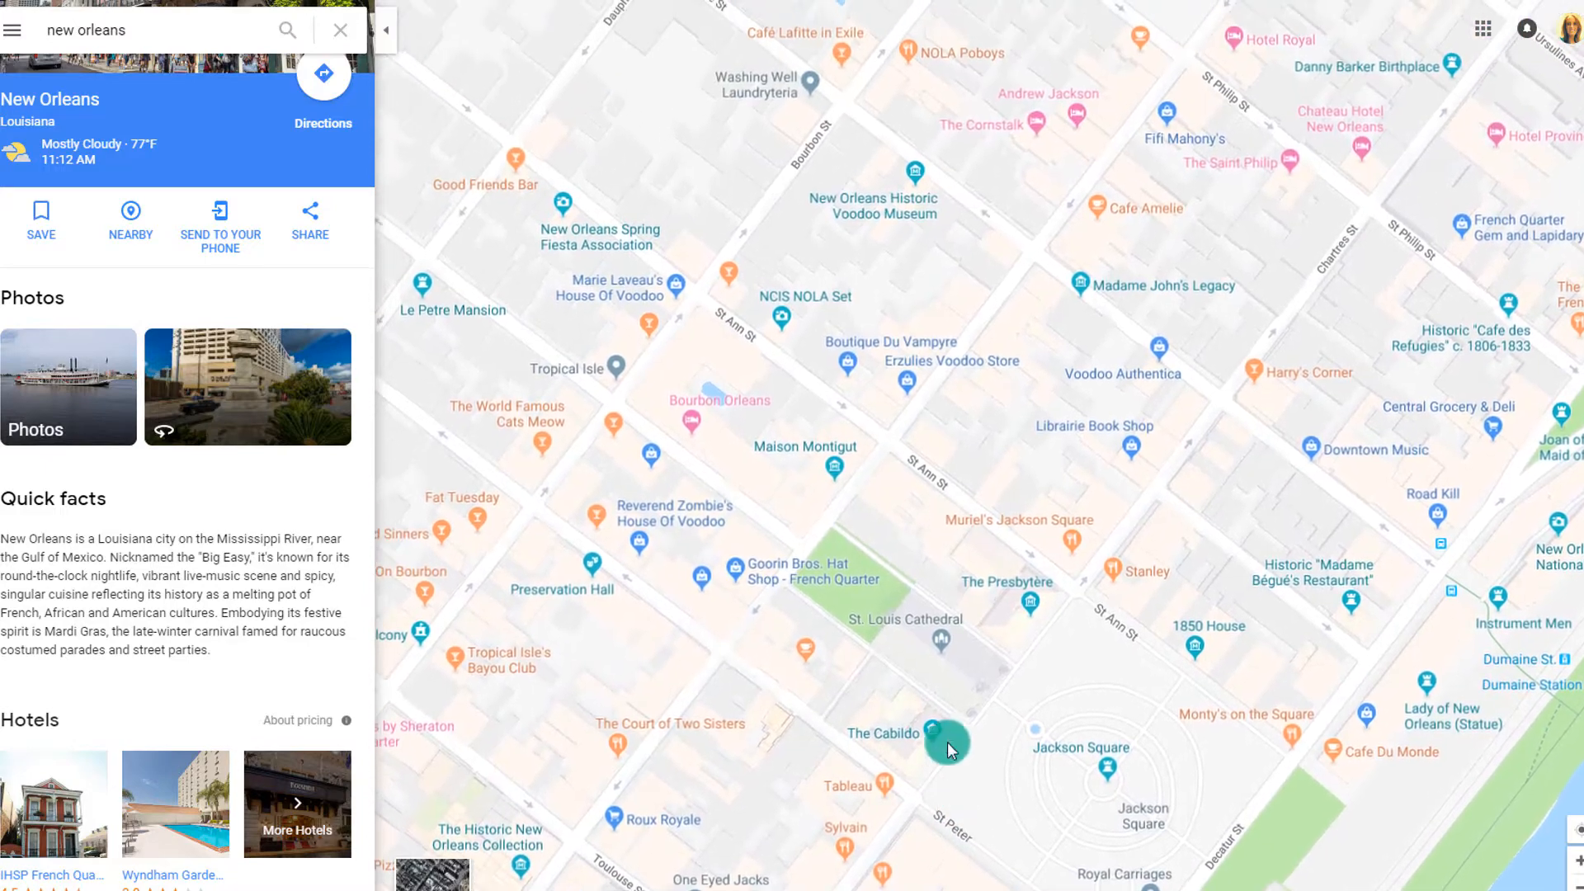
scroll(874, 515, "down", 1)
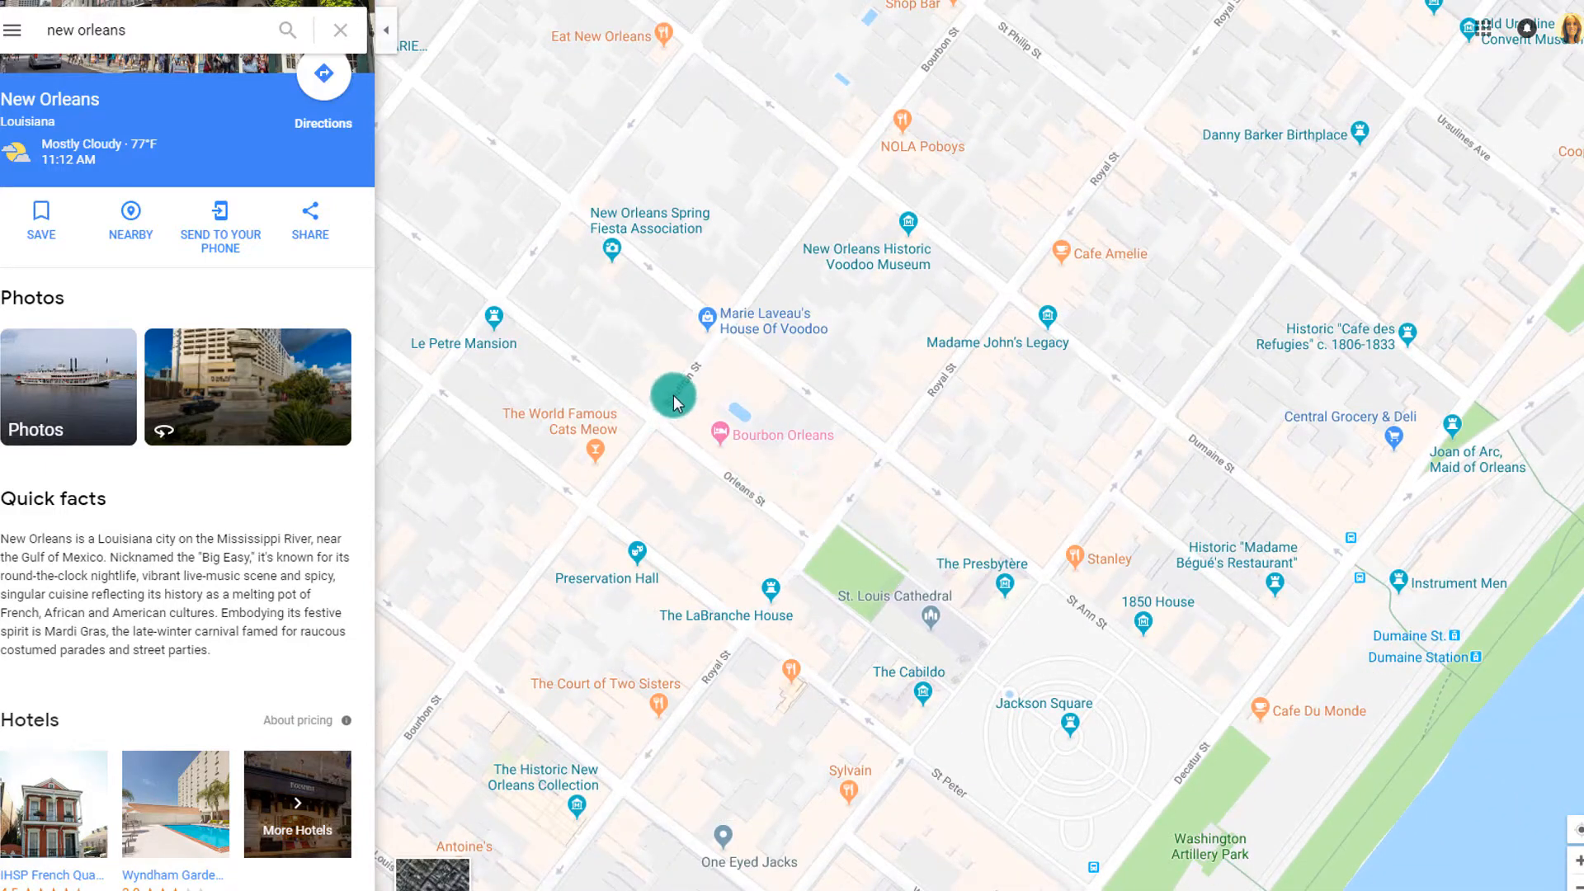
scroll(713, 391, "up", 4)
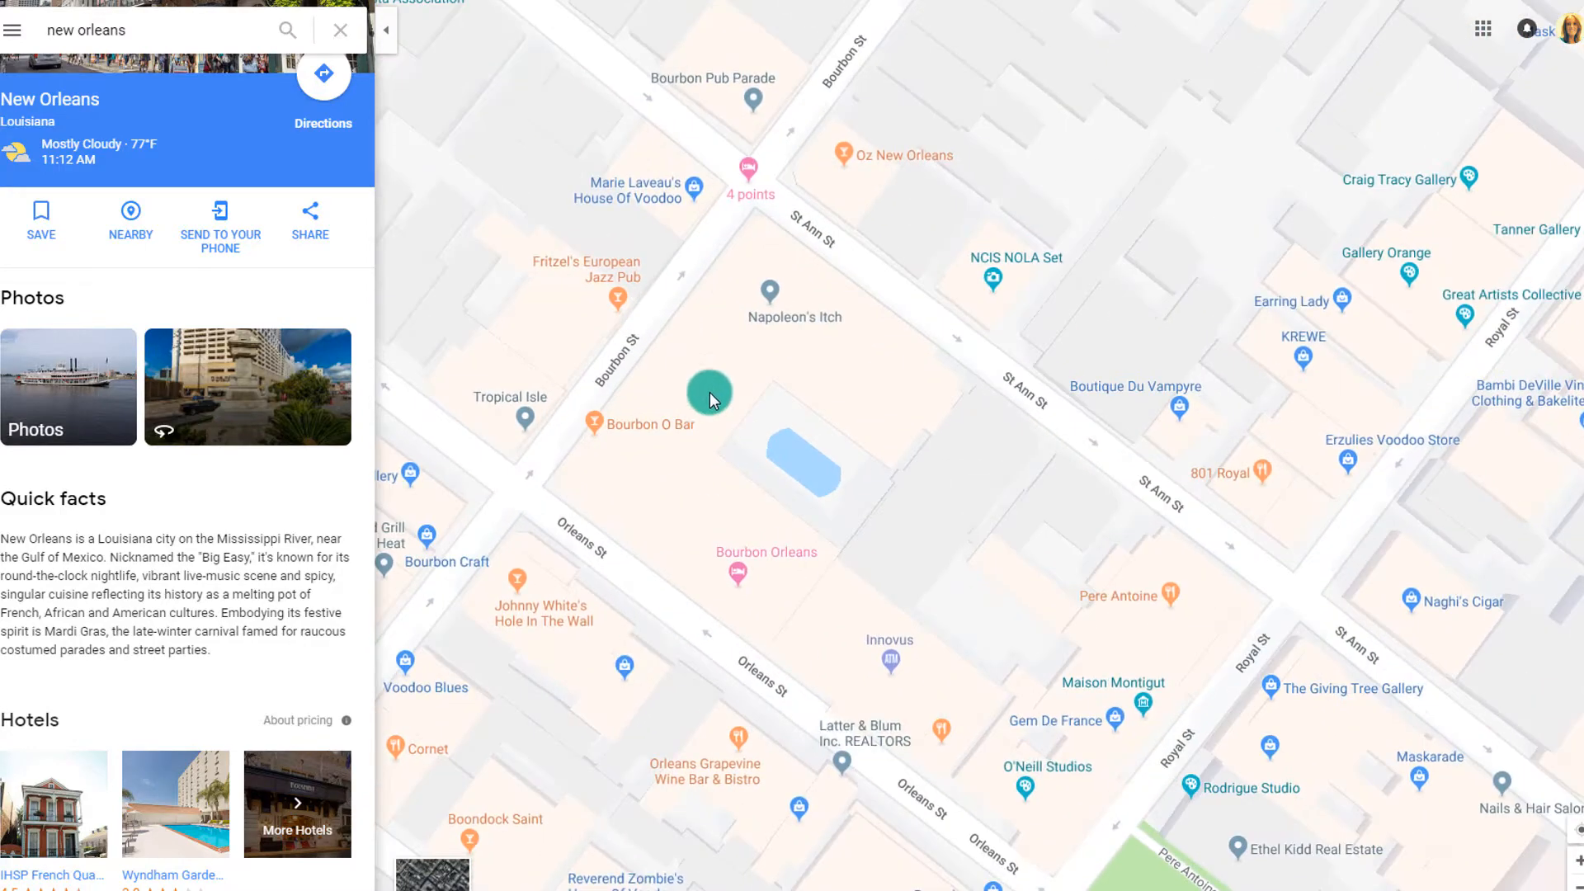
left_click_drag(710, 392, 930, 520)
scroll(863, 495, "up", 3)
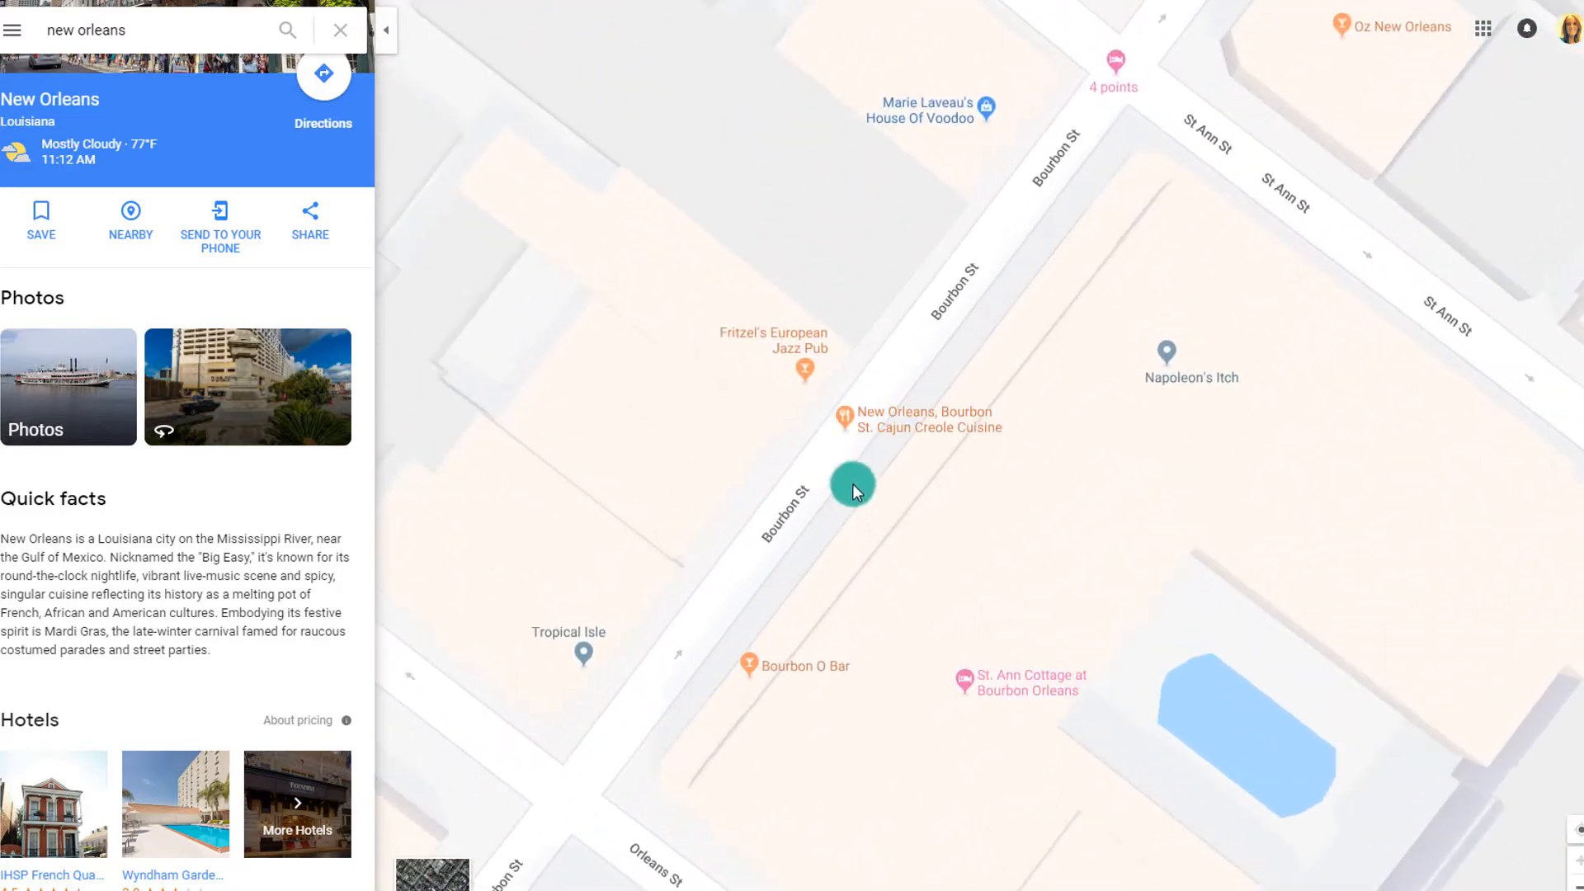
left_click_drag(850, 488, 901, 578)
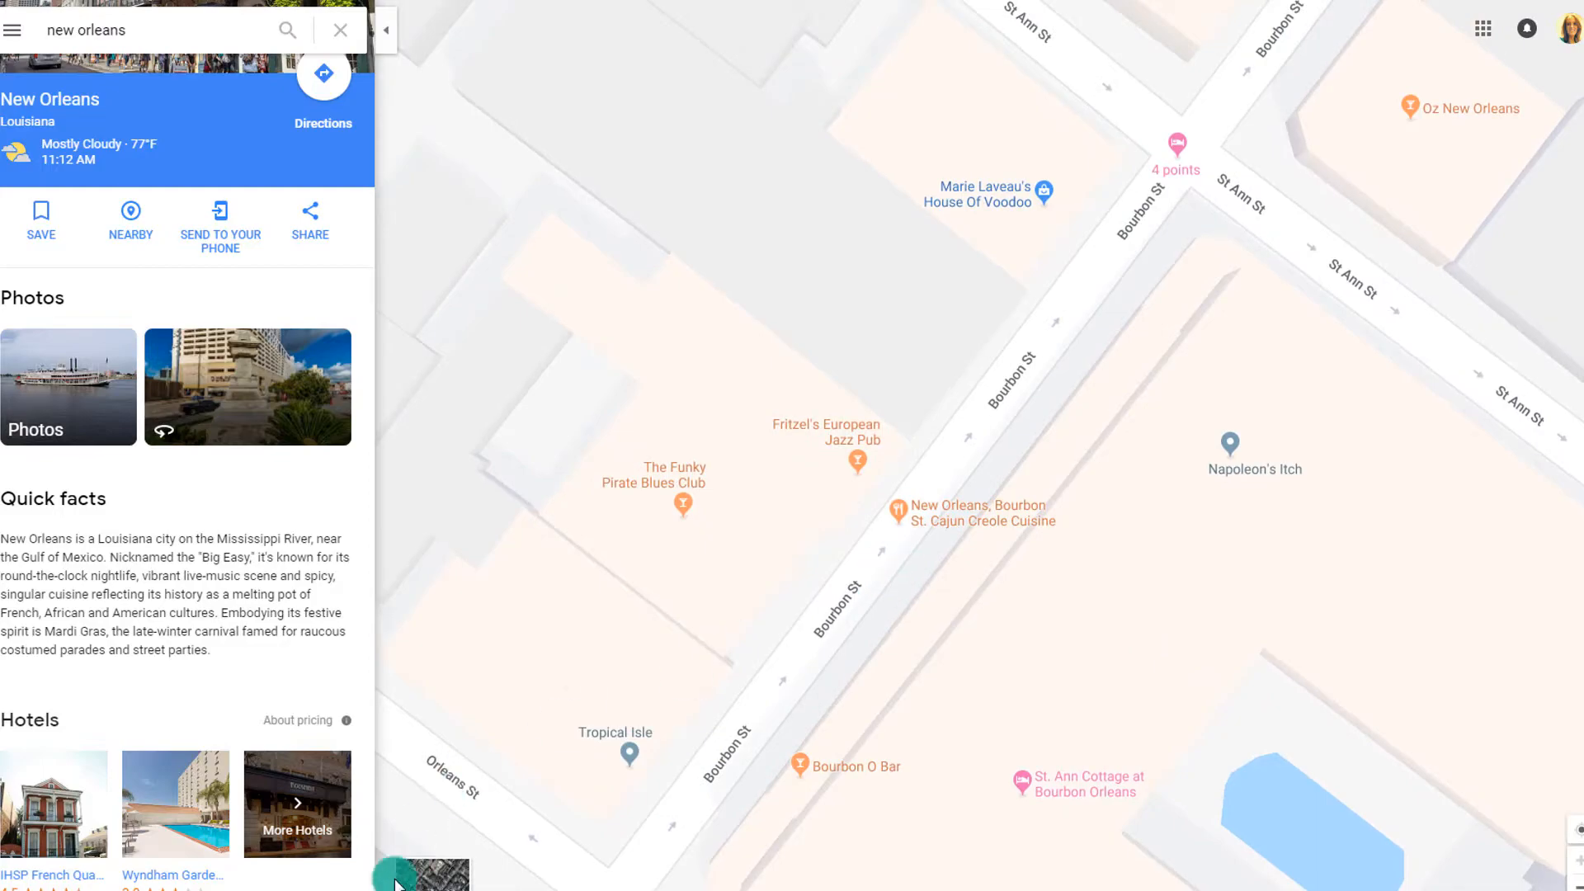
left_click(430, 875)
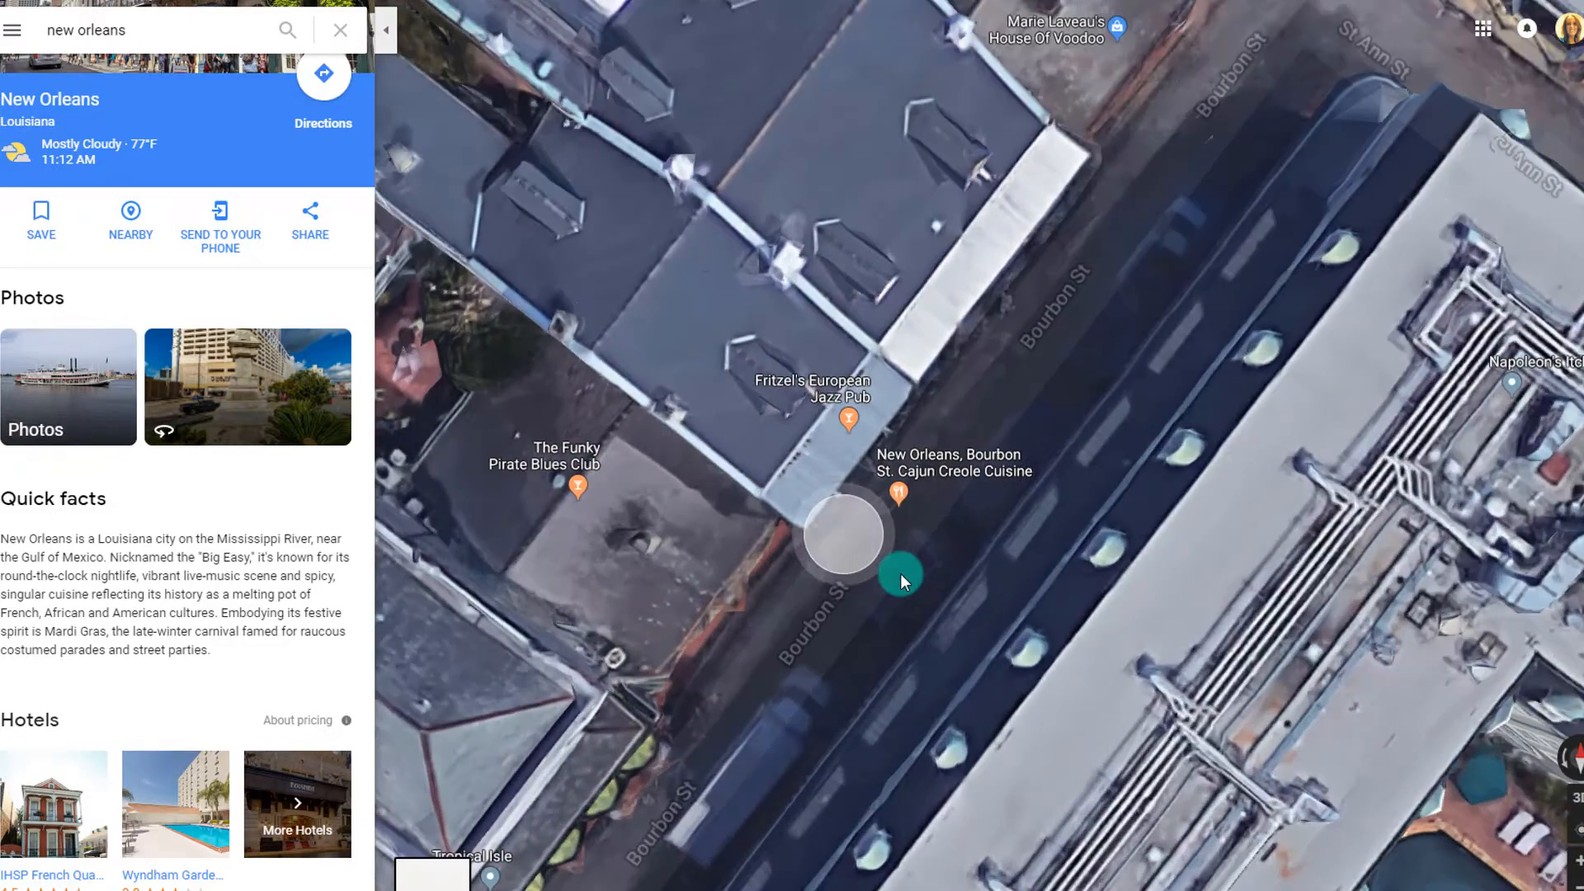
Enter Street View on Bourbon St and walk a few spots along the street
left_click(900, 573)
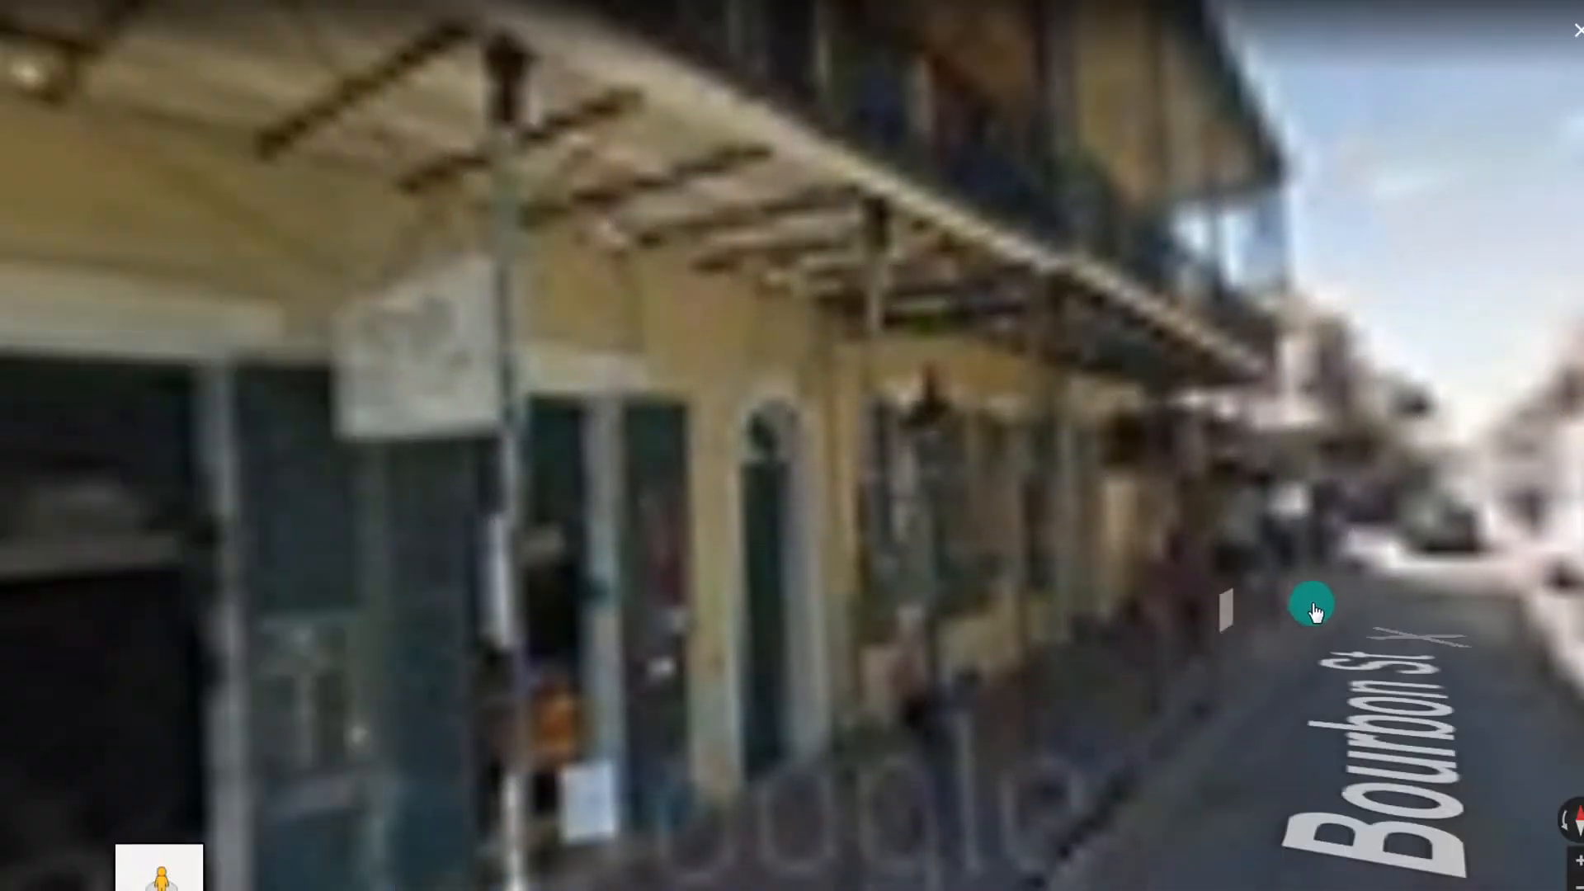
left_click_drag(1335, 594, 763, 781)
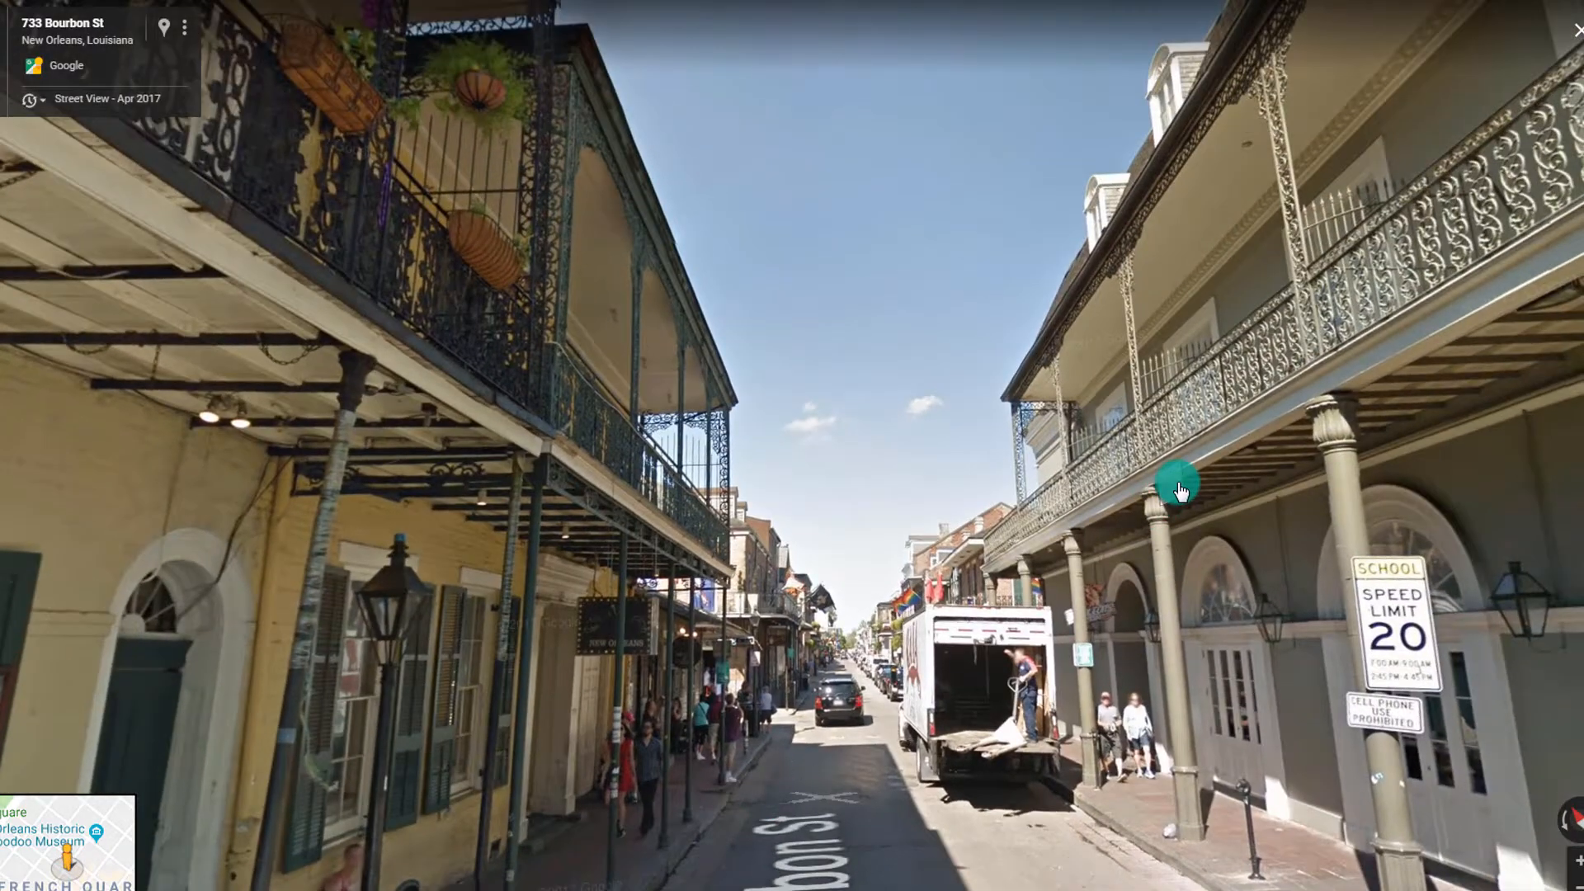
left_click_drag(1178, 490, 516, 355)
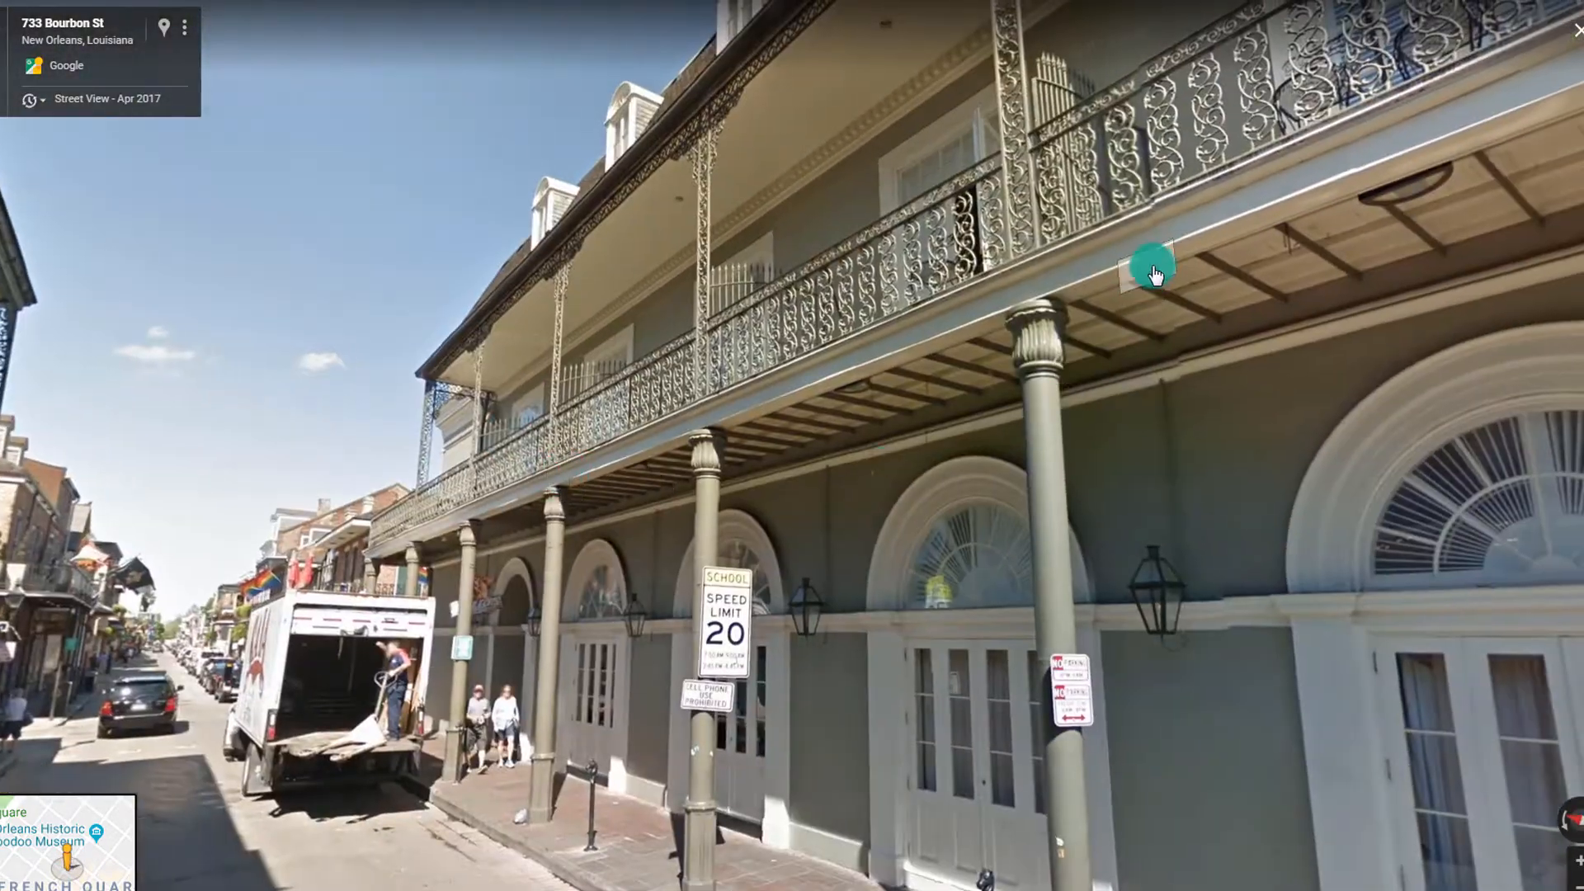
left_click_drag(1154, 275, 1421, 529)
left_click_drag(234, 435, 691, 58)
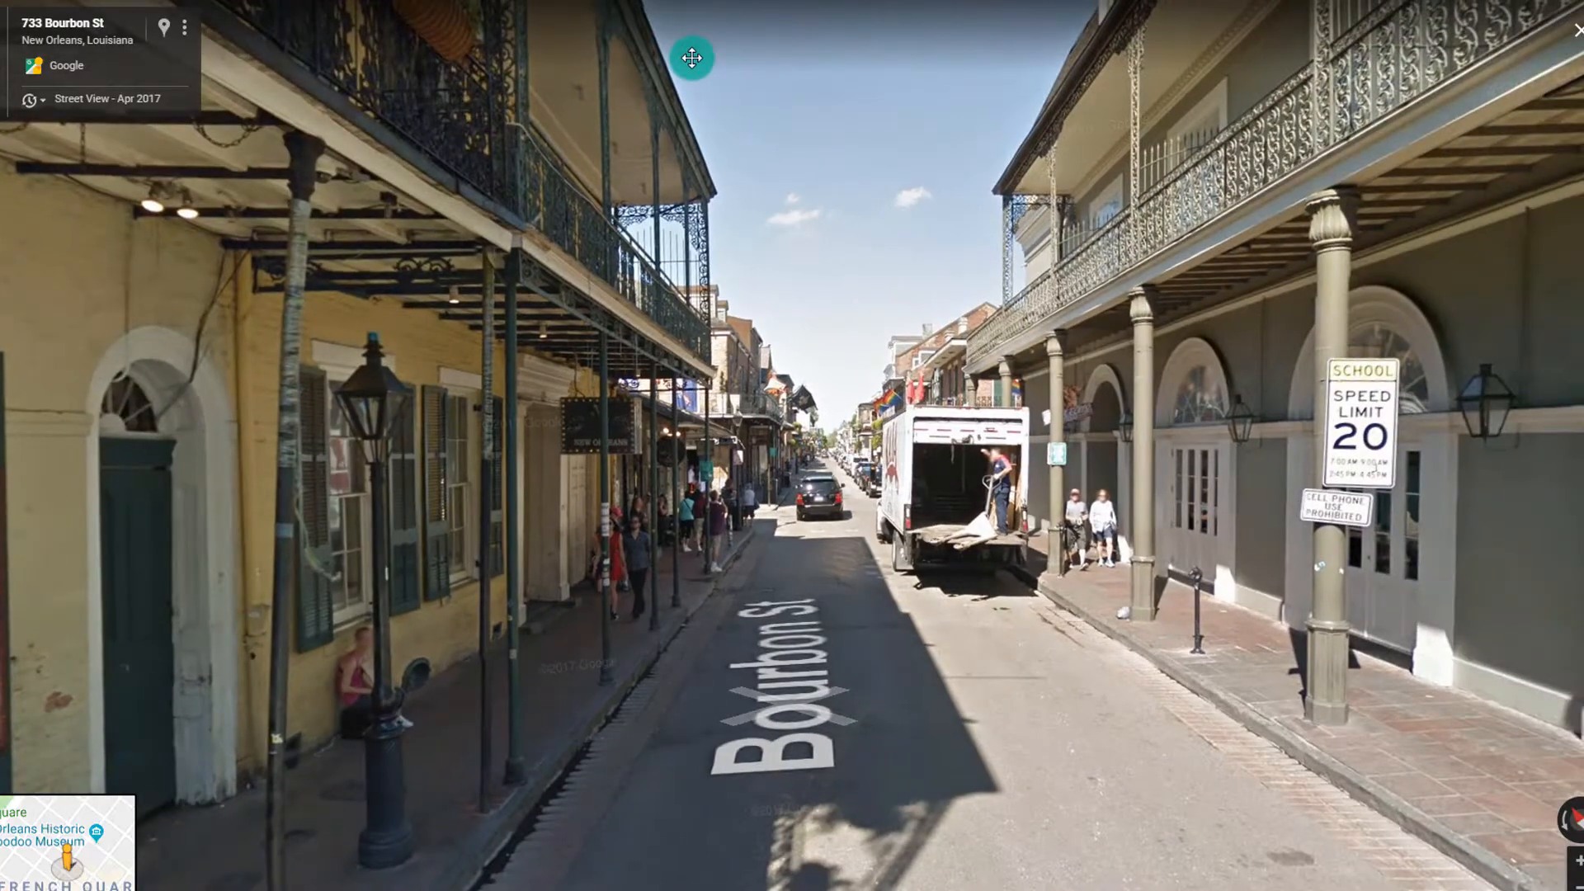
left_click(829, 564)
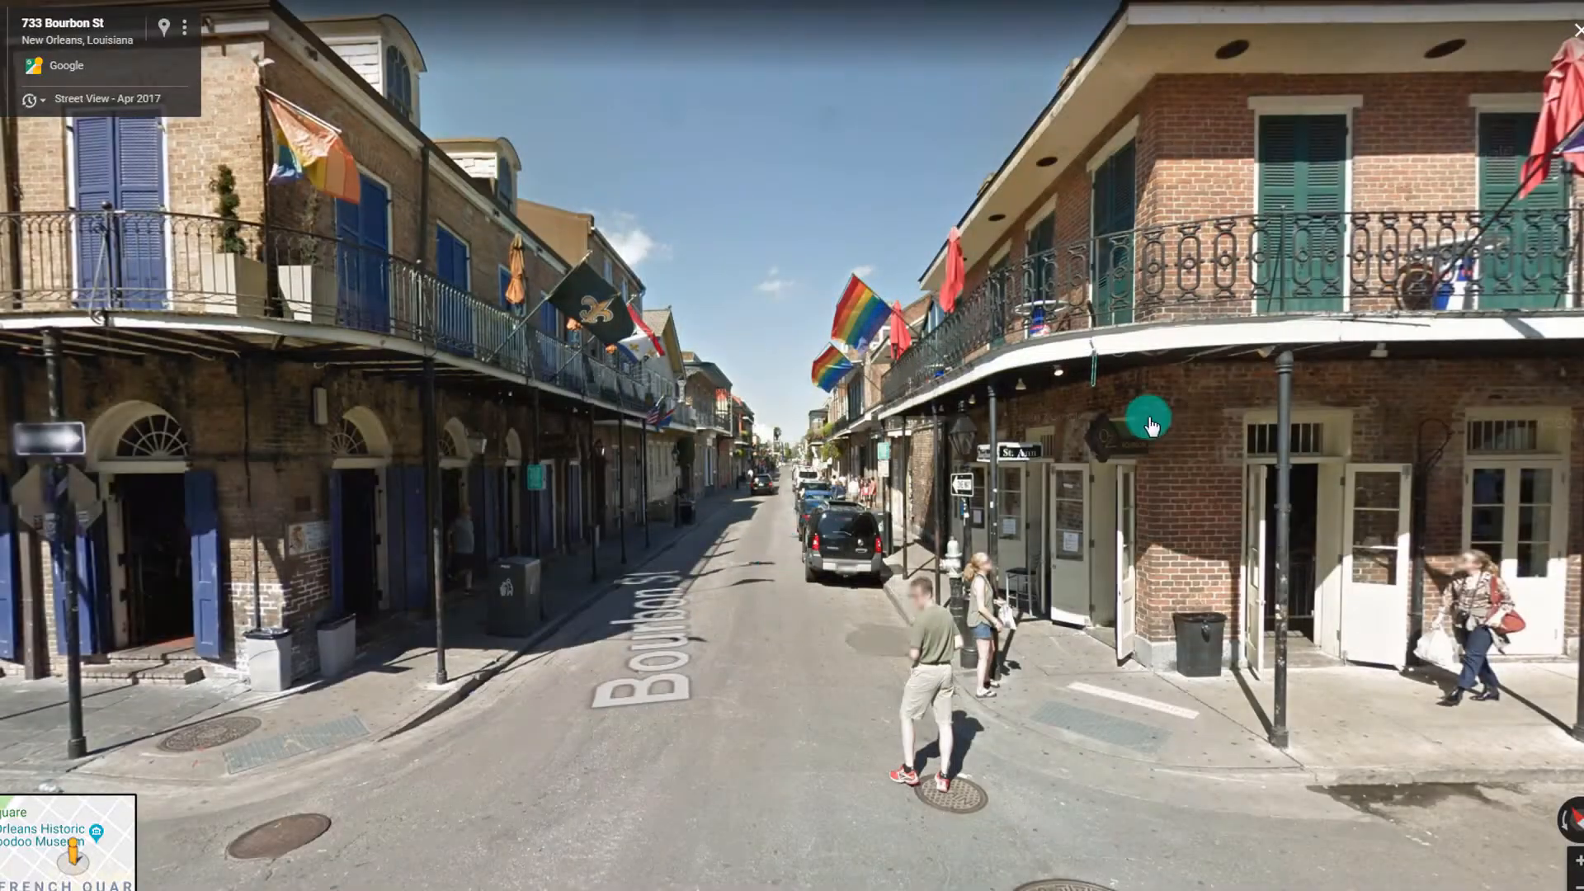
left_click_drag(1142, 417, 1412, 466)
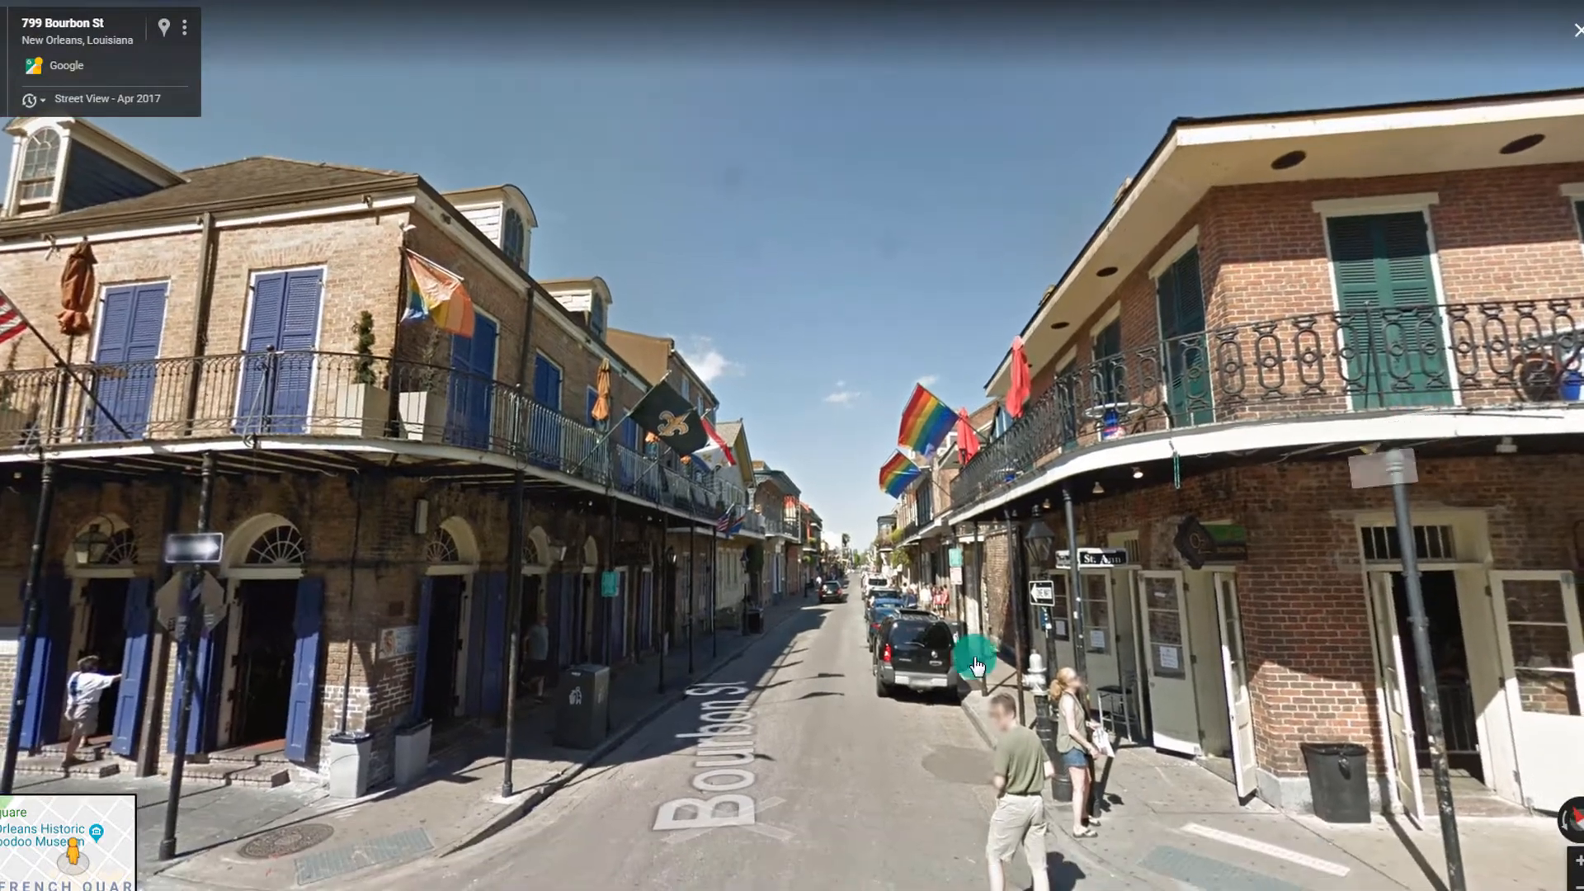
left_click(830, 658)
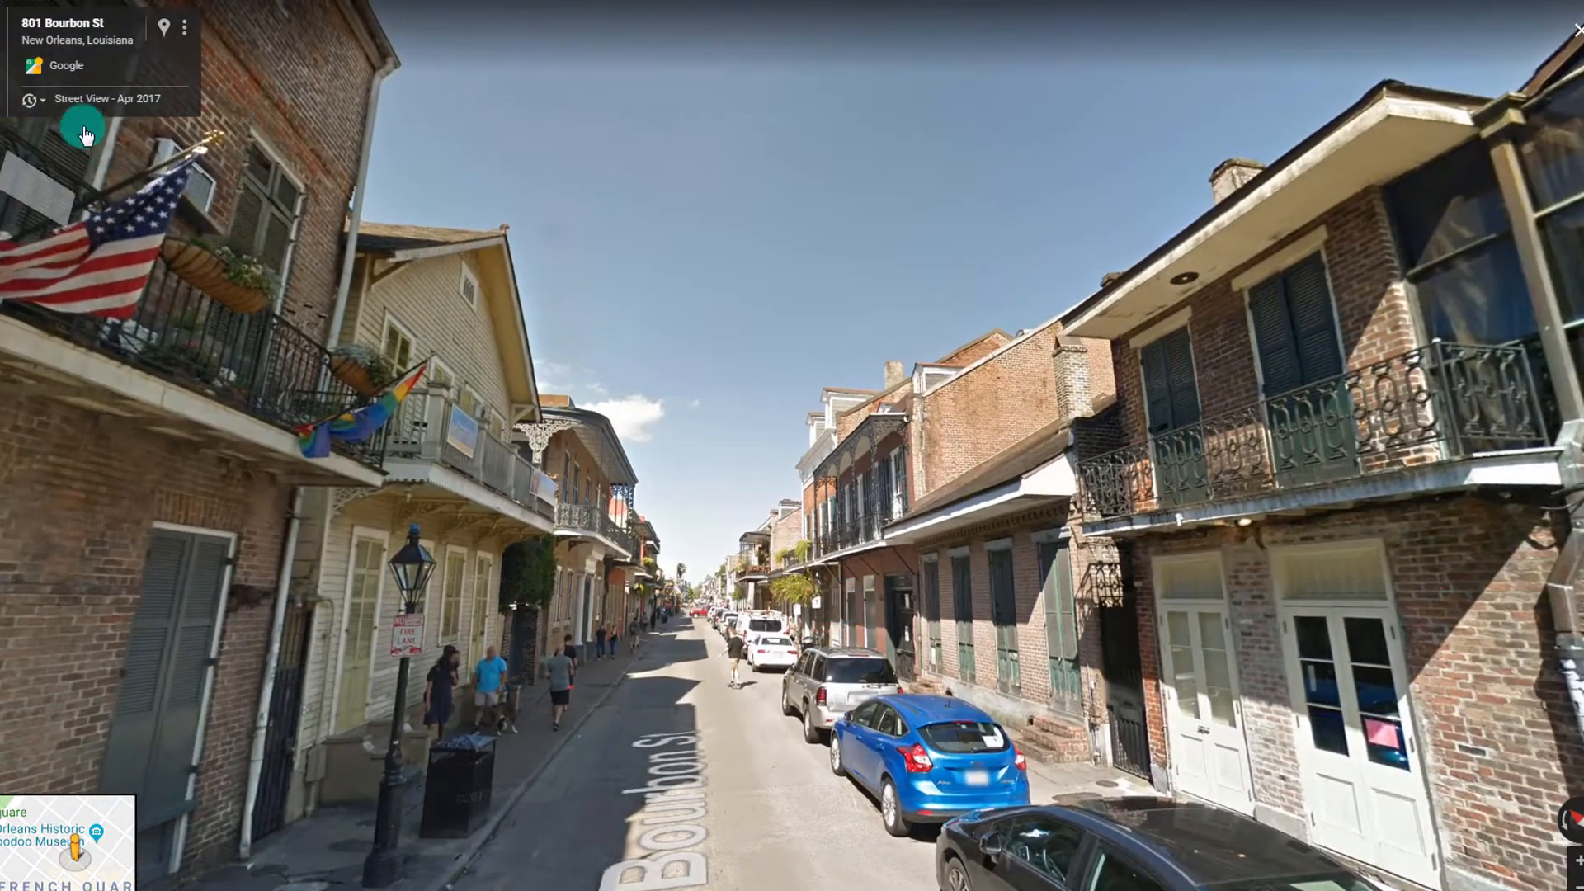
Show the Aug 2007 imagery from the historical timeline, then the May 2014 imagery
left_click(86, 100)
left_click(173, 271)
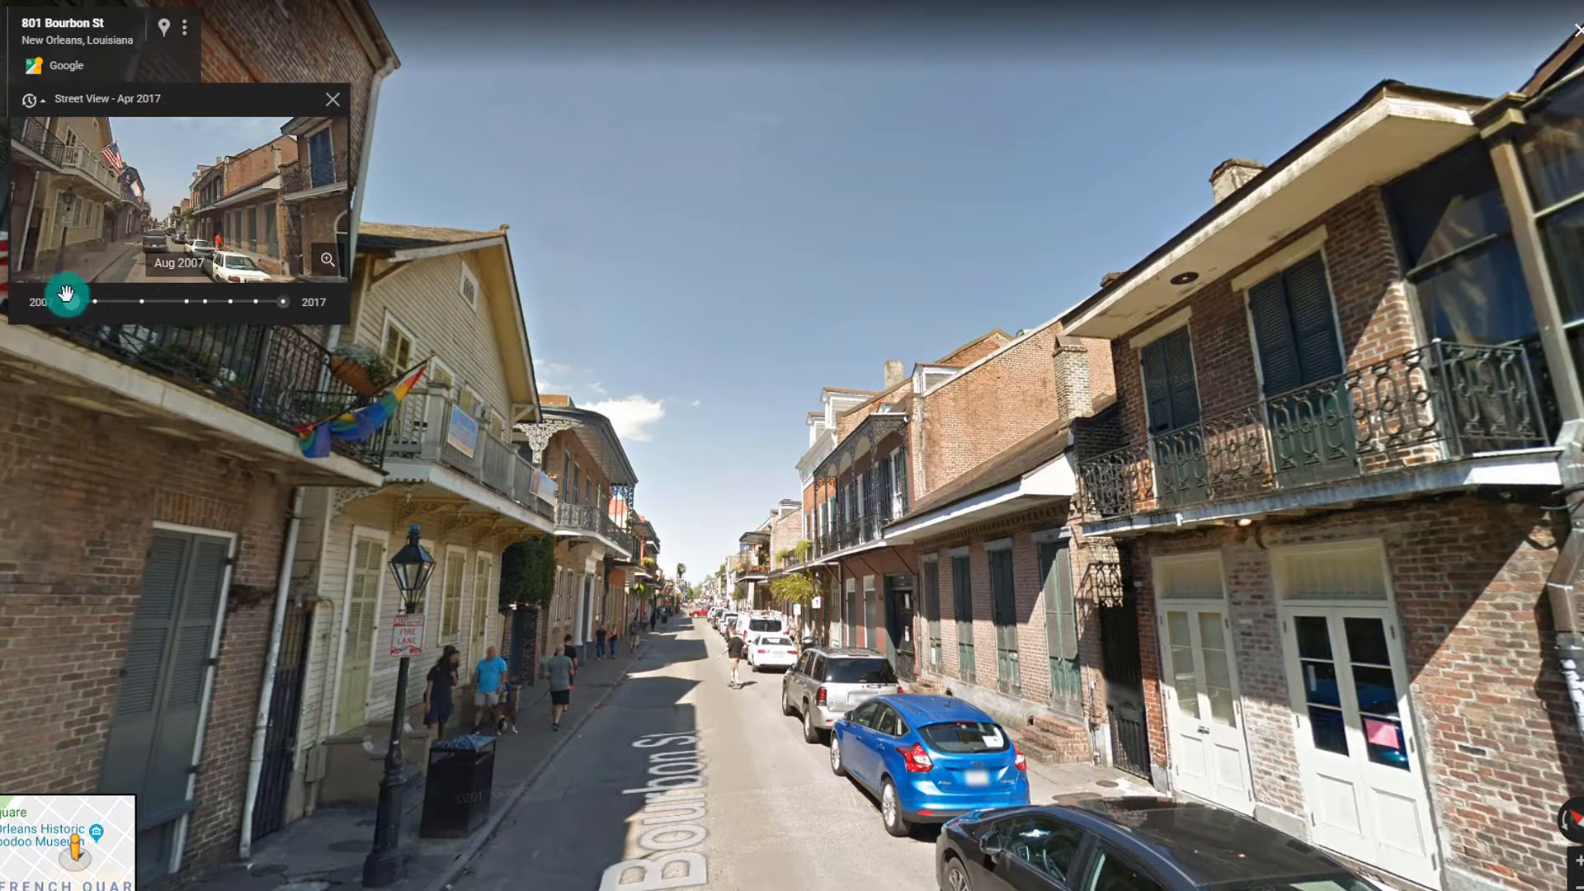
left_click(328, 266)
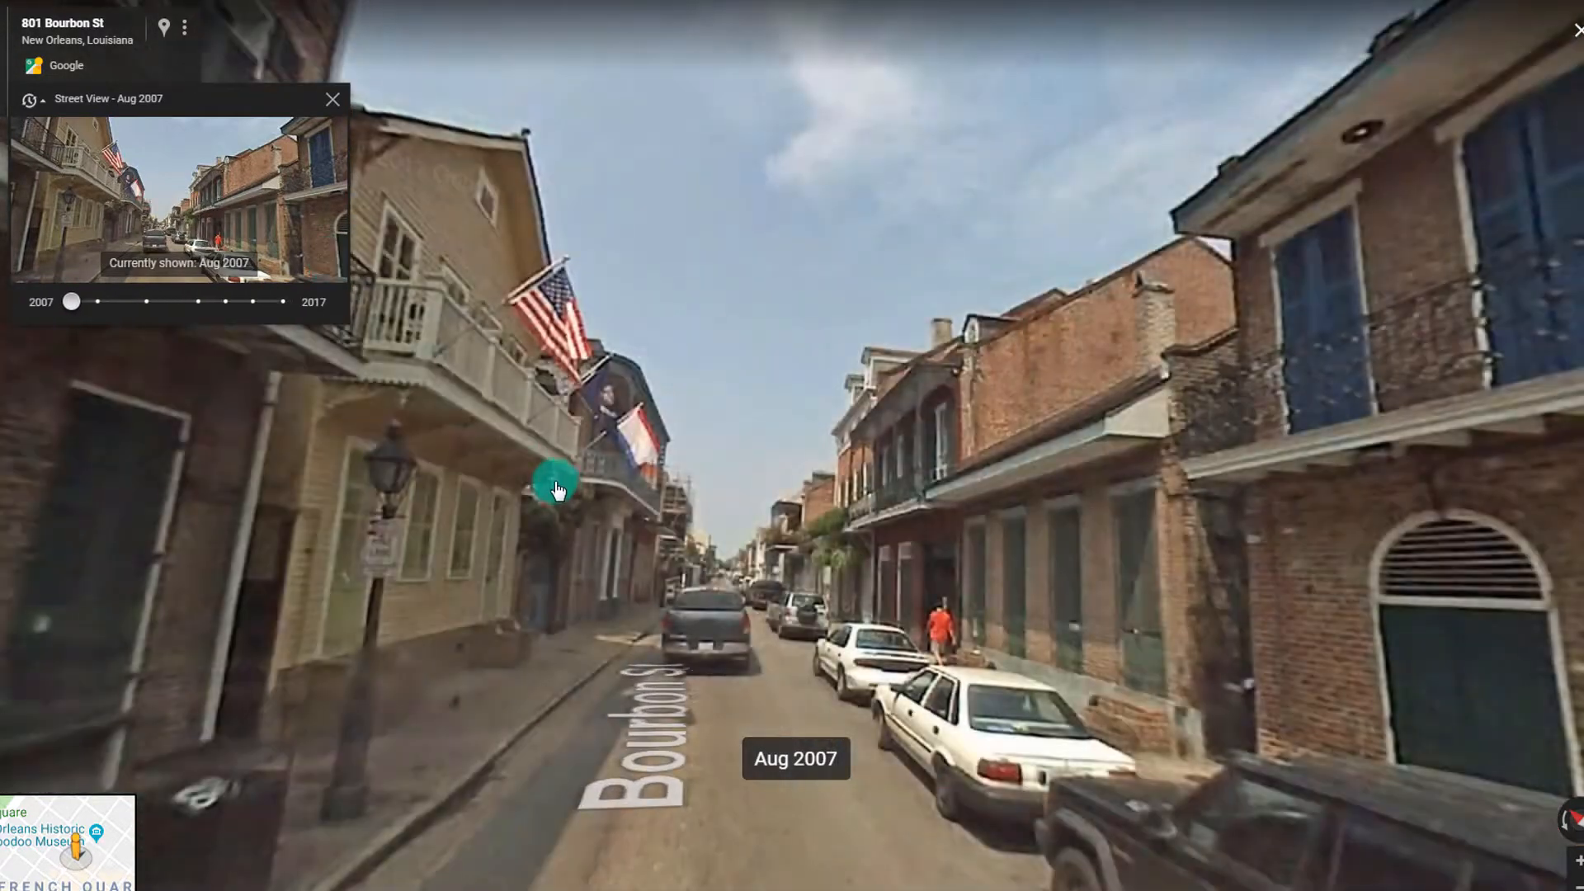
left_click_drag(419, 442, 473, 336)
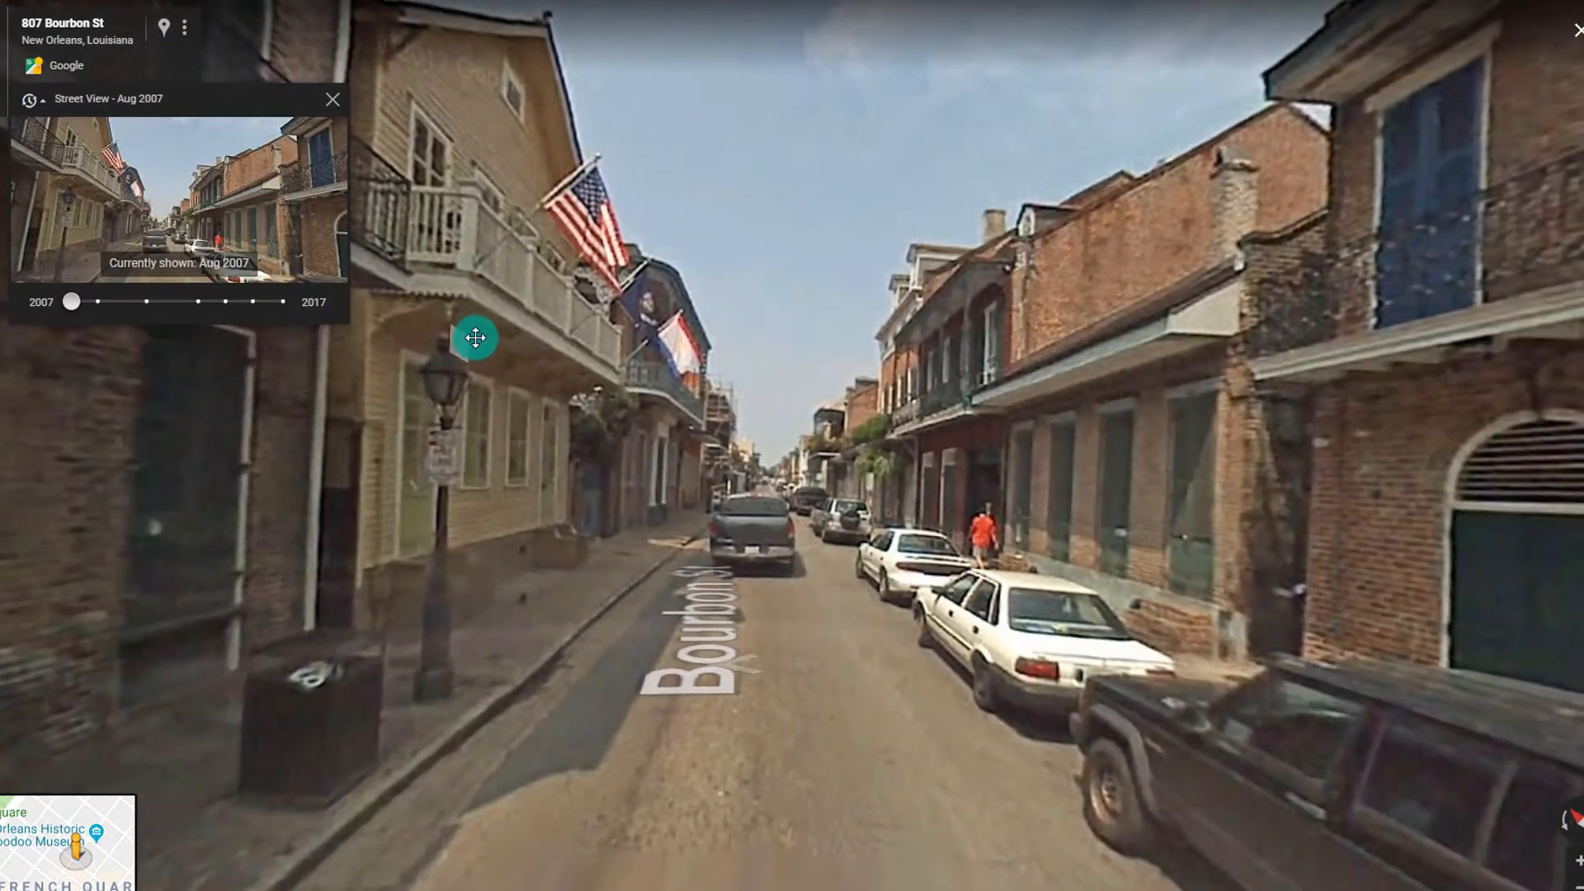
left_click_drag(1276, 333, 622, 195)
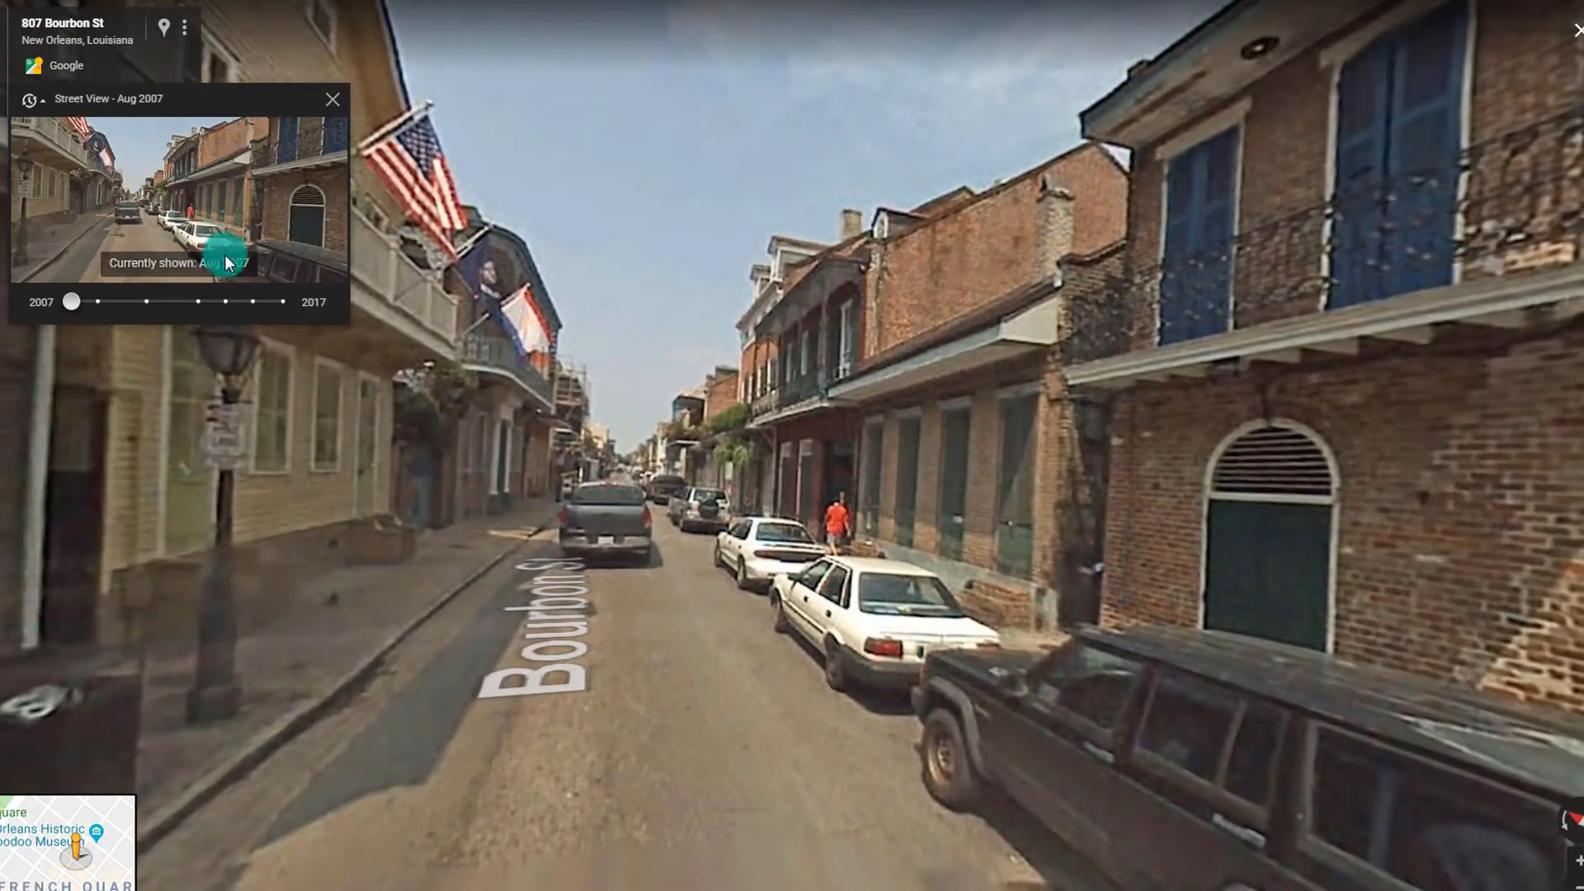
left_click(202, 309)
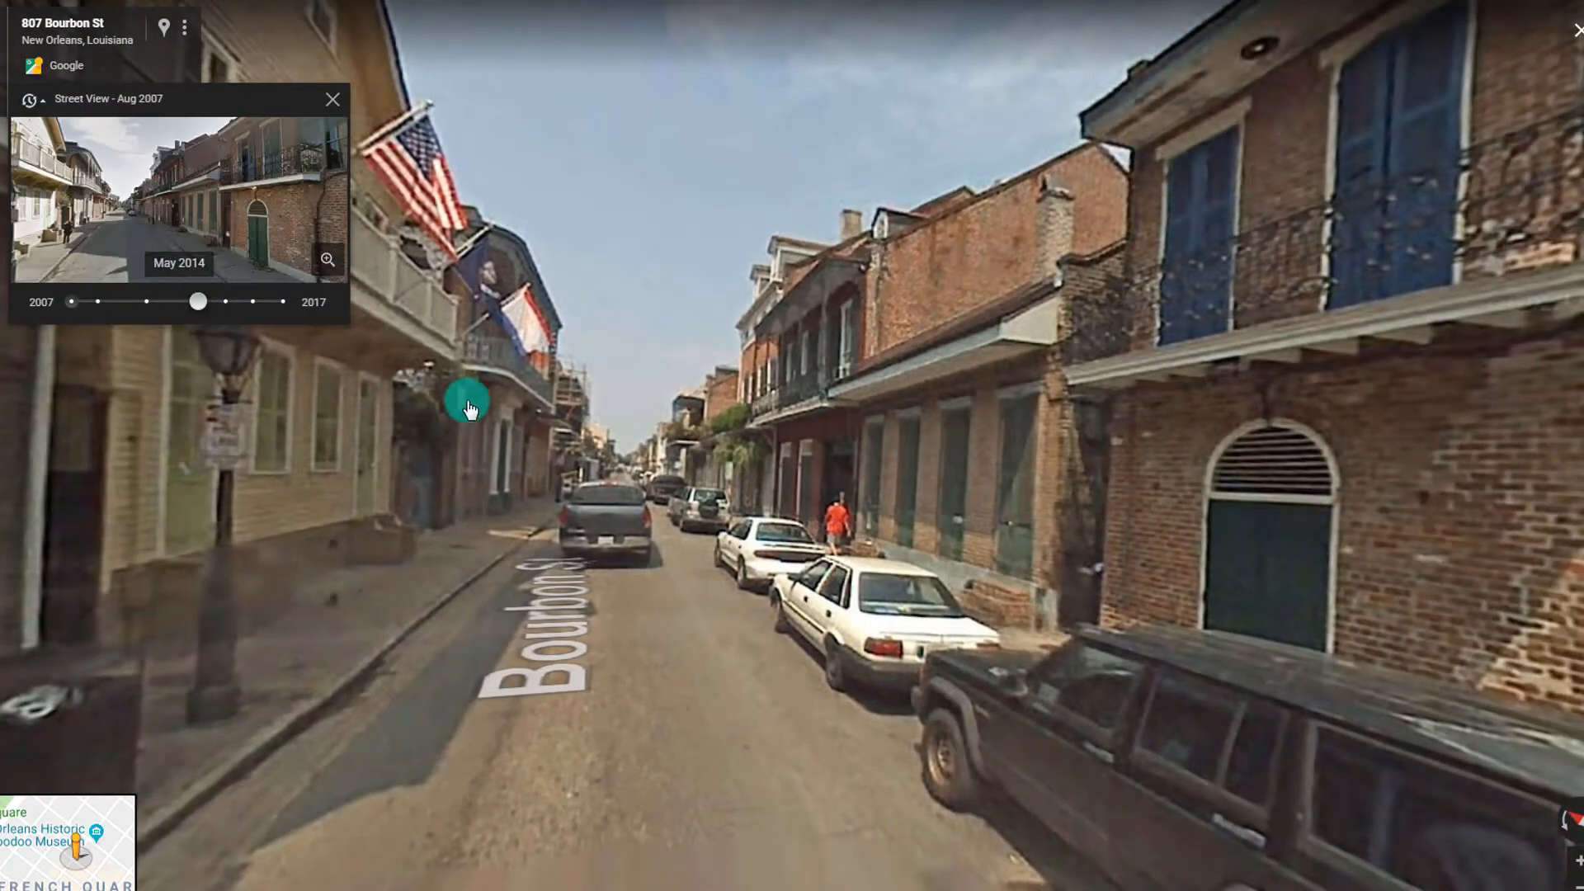
left_click(335, 283)
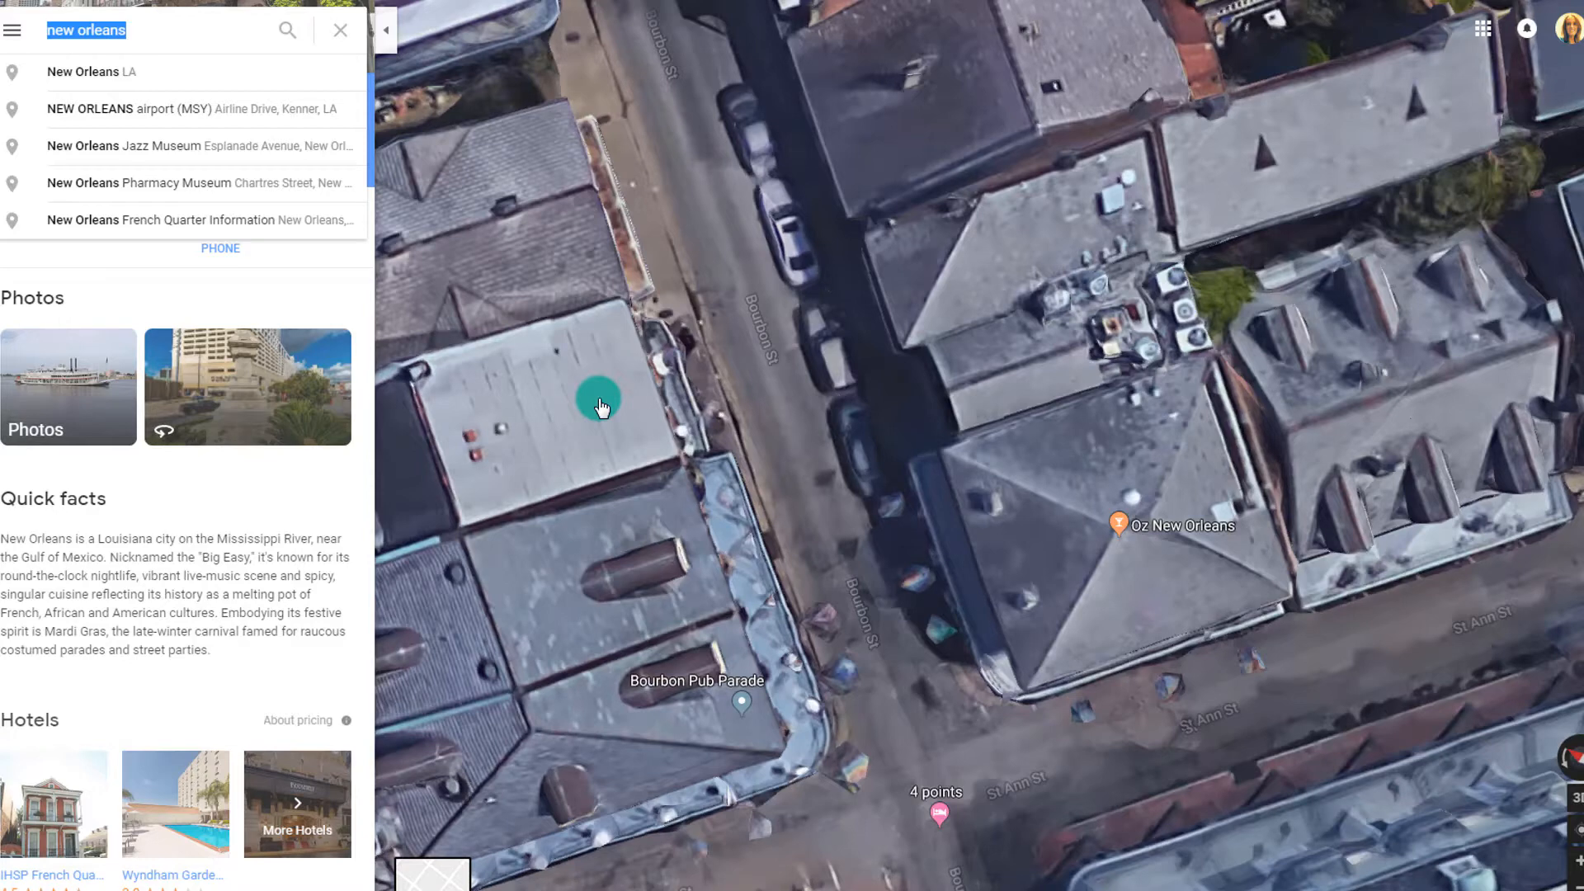
Go to Bran Castle via the 'bran cast' search and enter Street View on the road below
type("bran ")
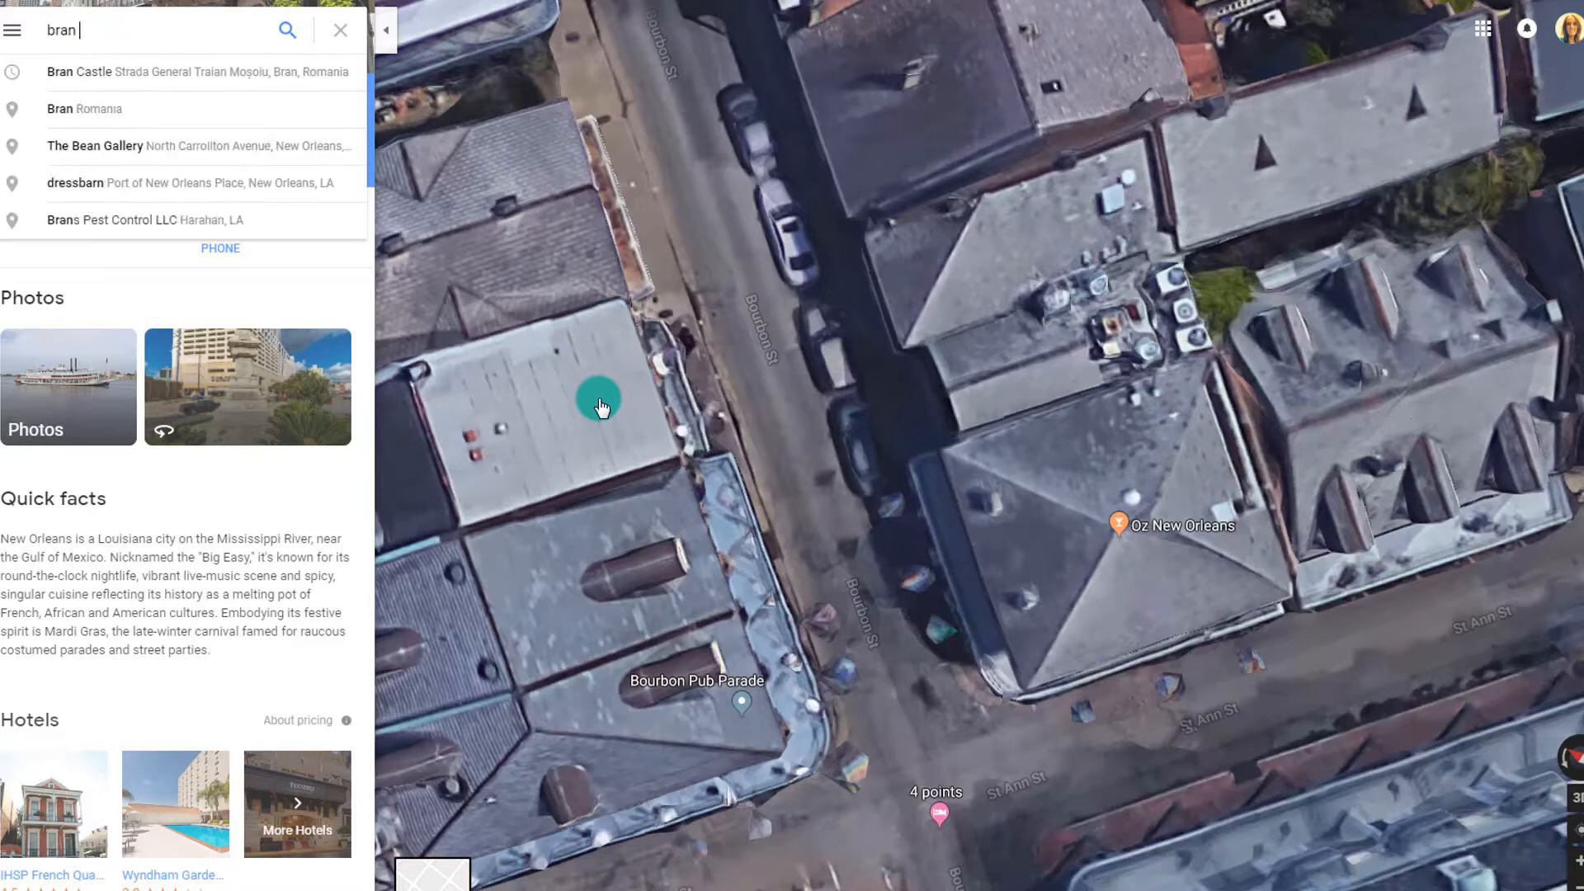
type("cast")
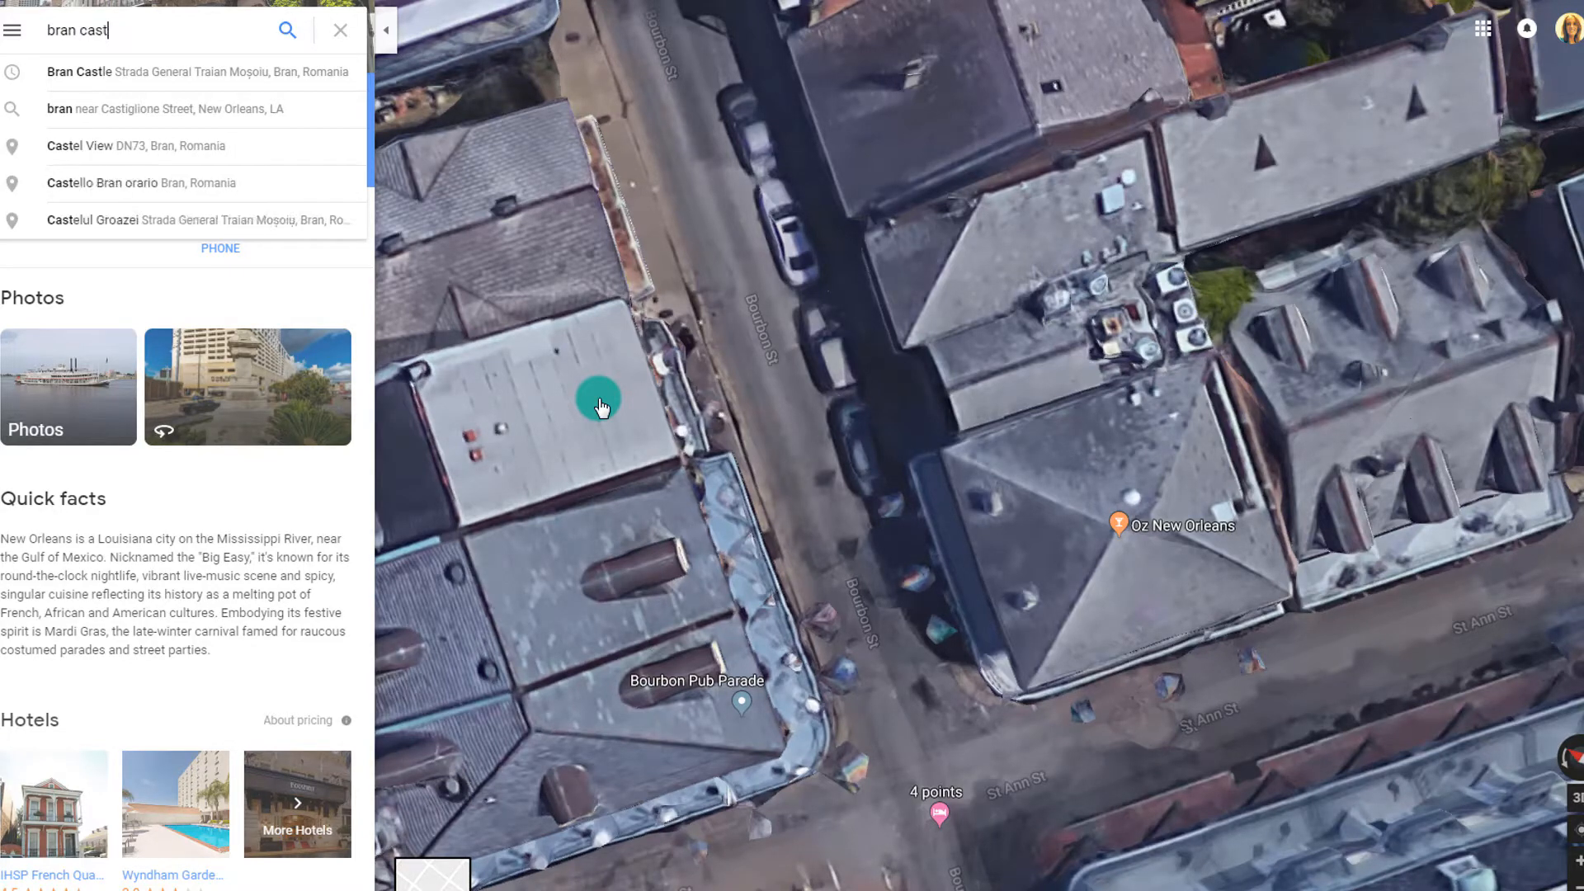
left_click(89, 70)
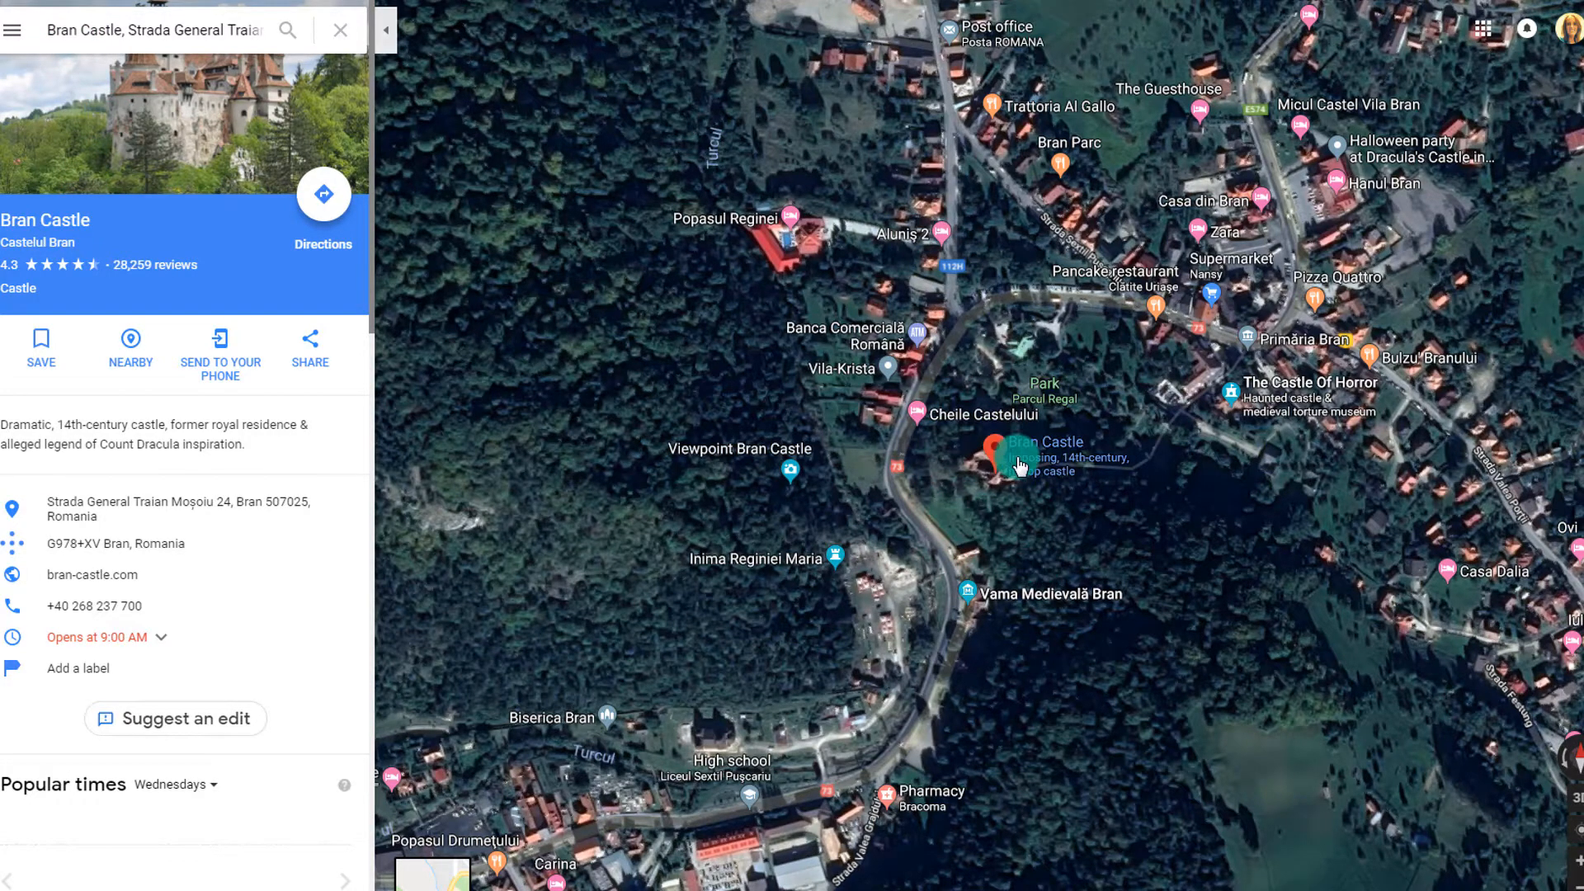
scroll(1020, 467, "up", 3)
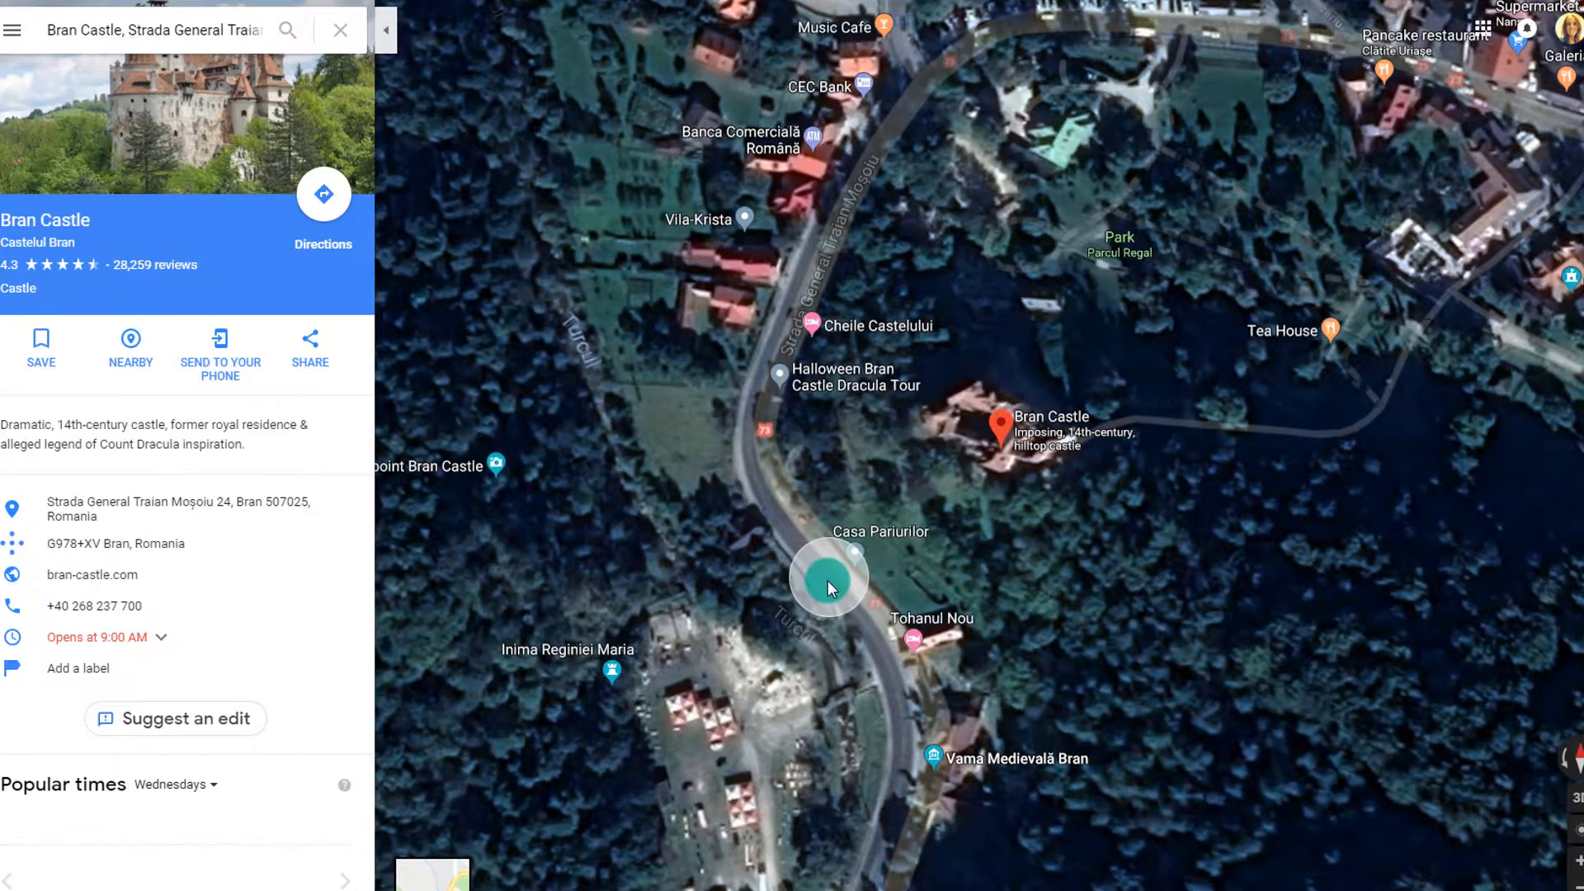
left_click(829, 581)
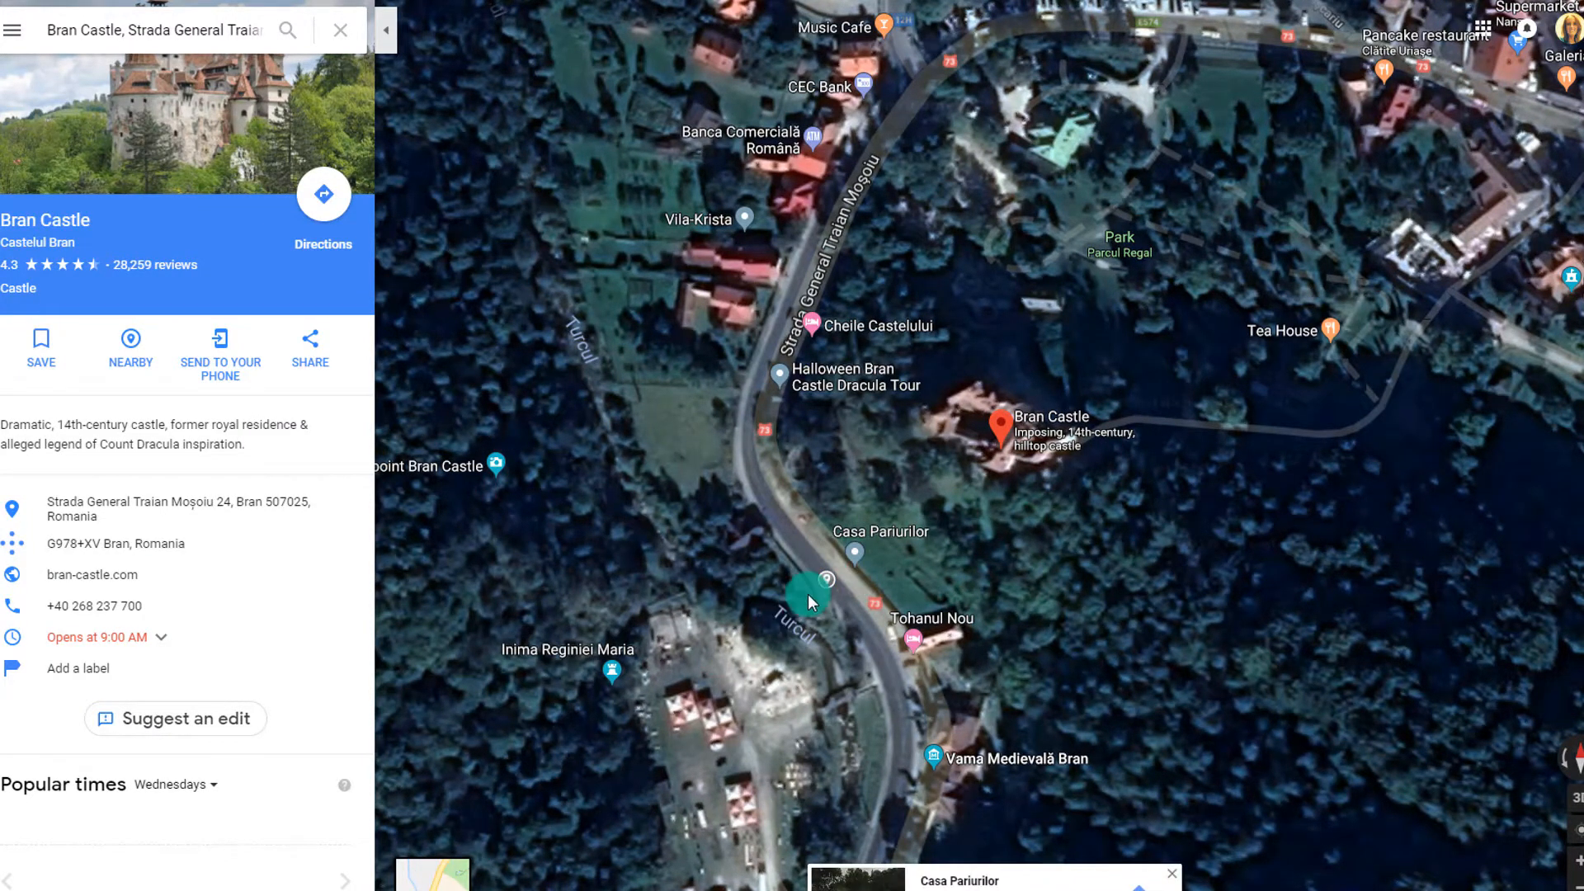
left_click(809, 595)
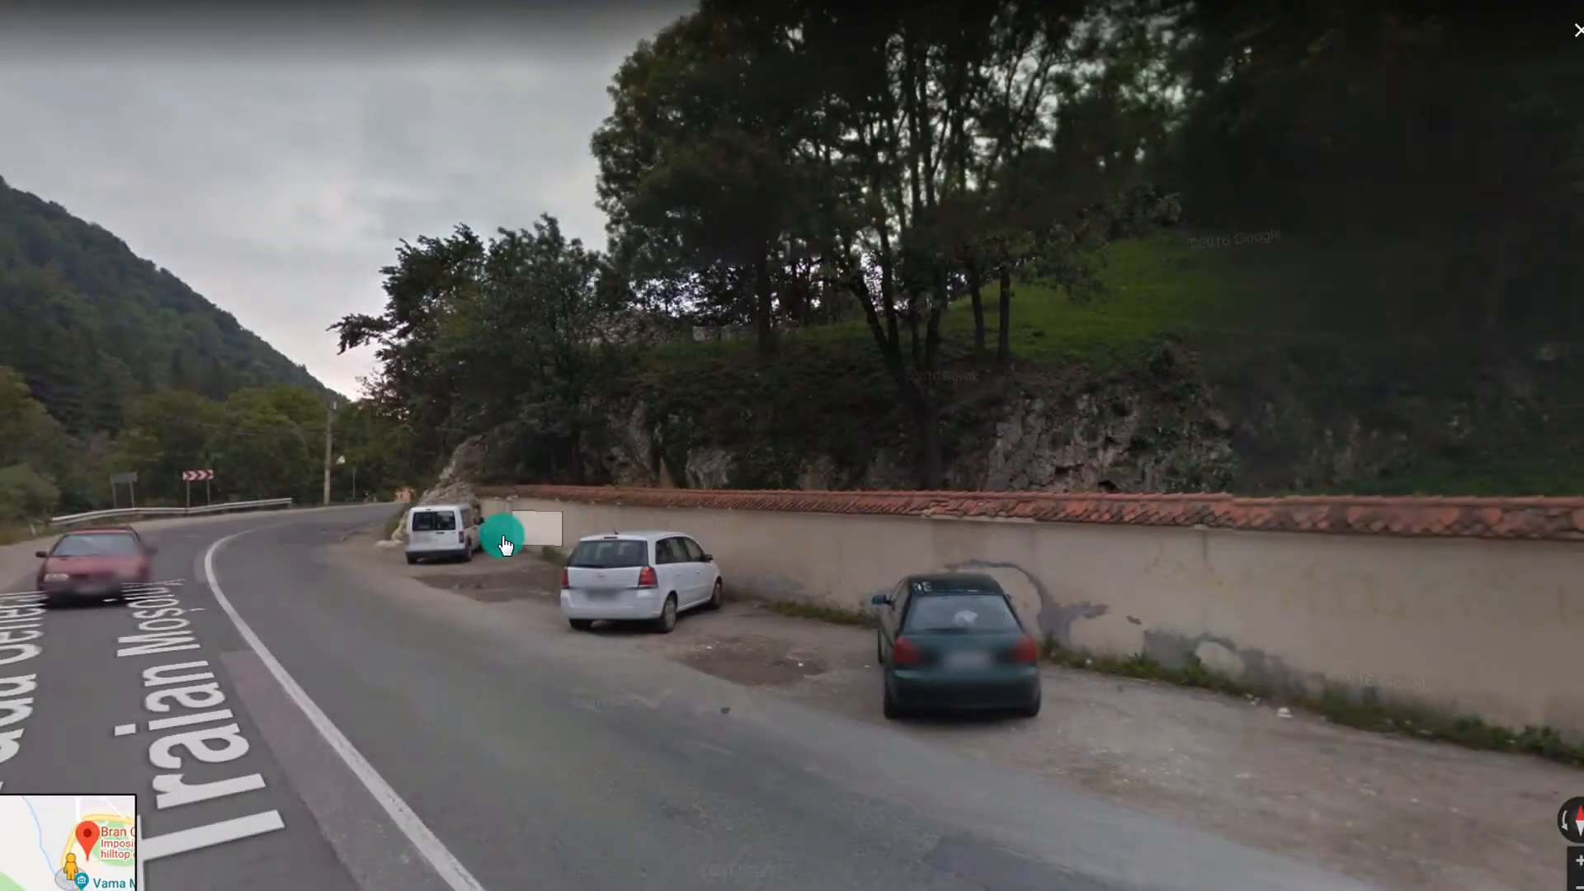
Walk along Strada General Traian Moșoiu past the Pensiune house toward the trees and fence
left_click_drag(440, 506, 775, 554)
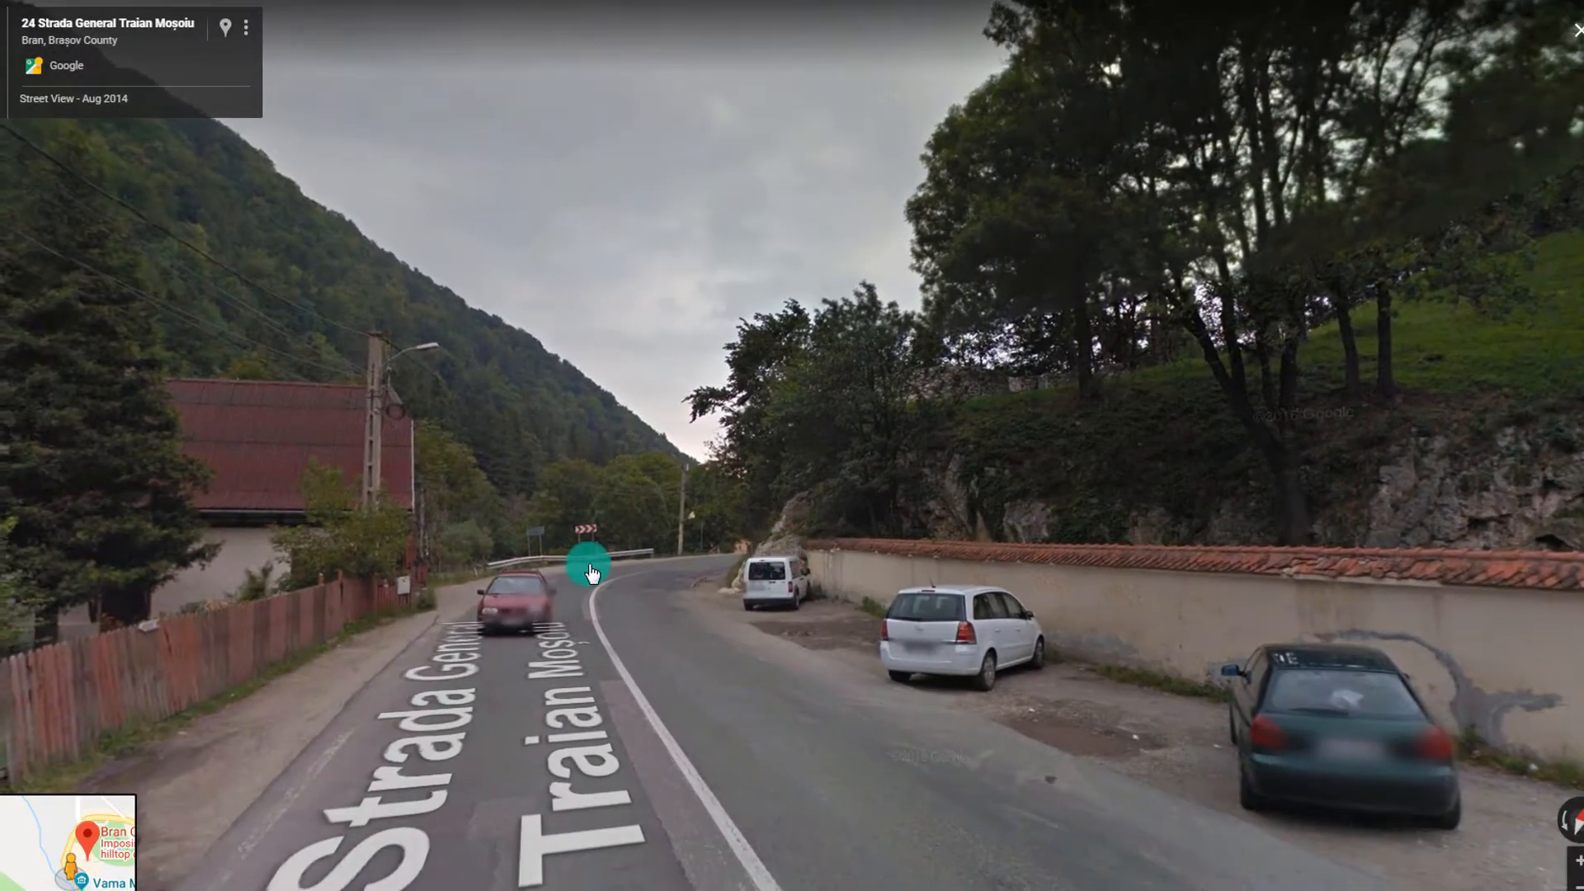
left_click(639, 579)
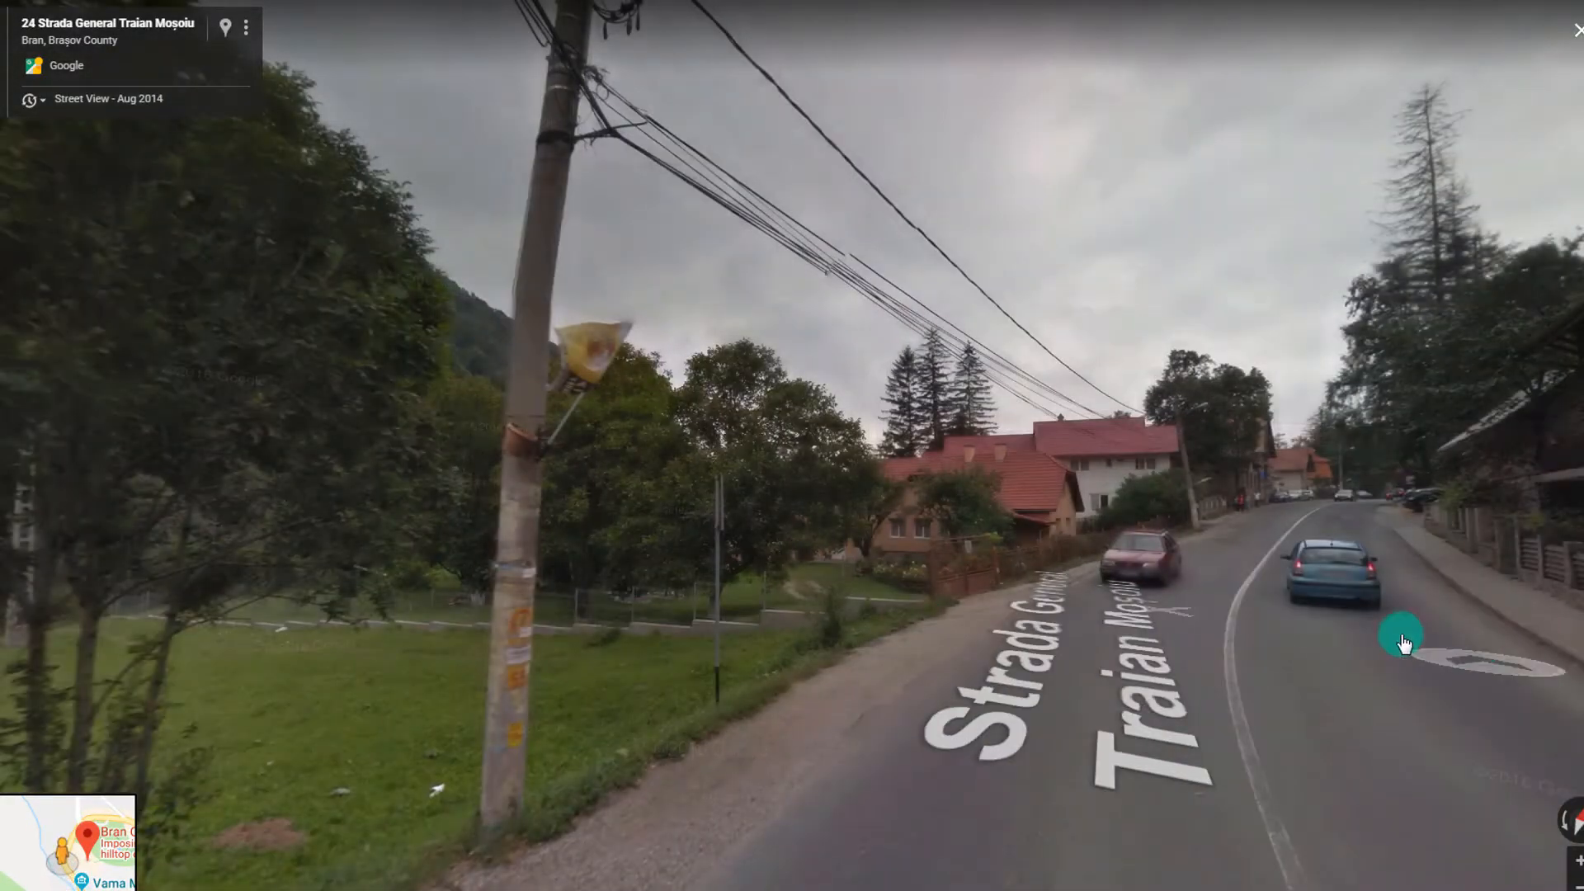
left_click(1395, 650)
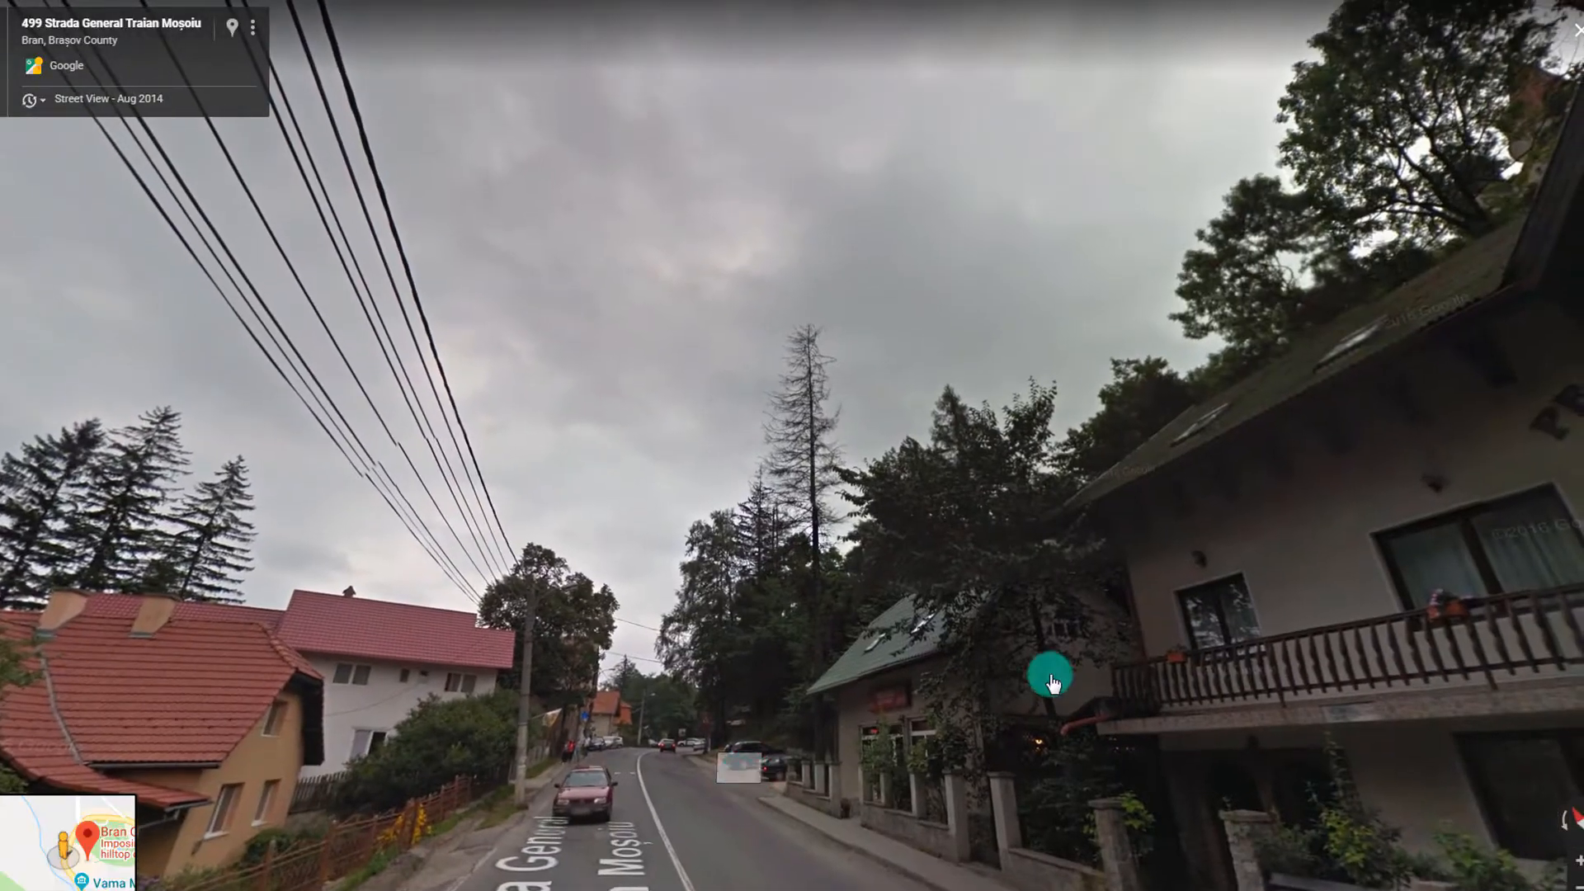
left_click(991, 459)
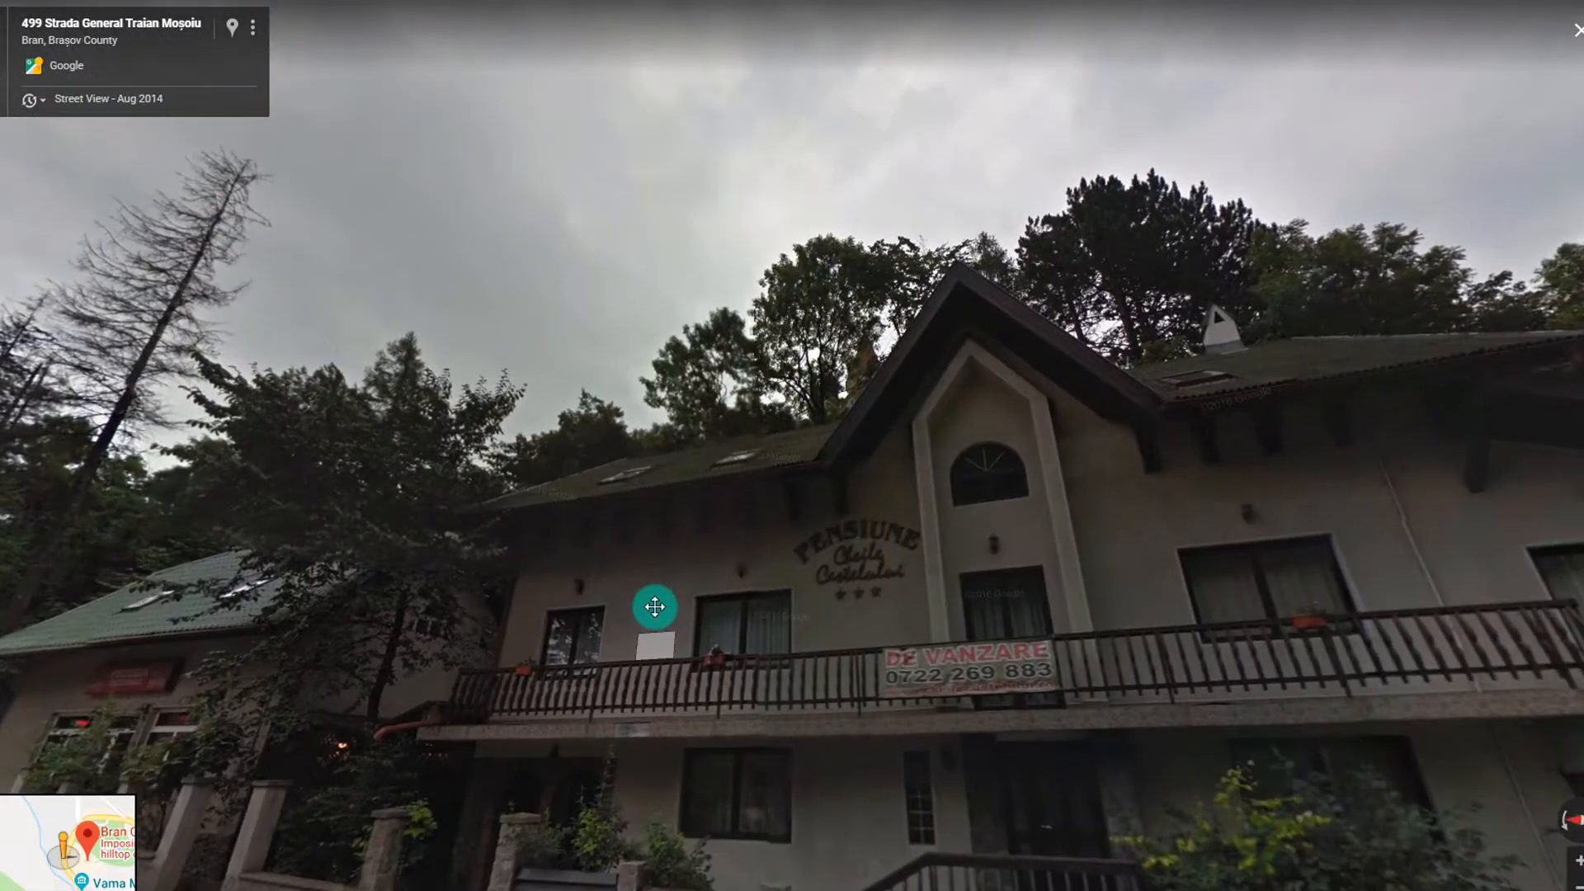
left_click_drag(1070, 528, 683, 668)
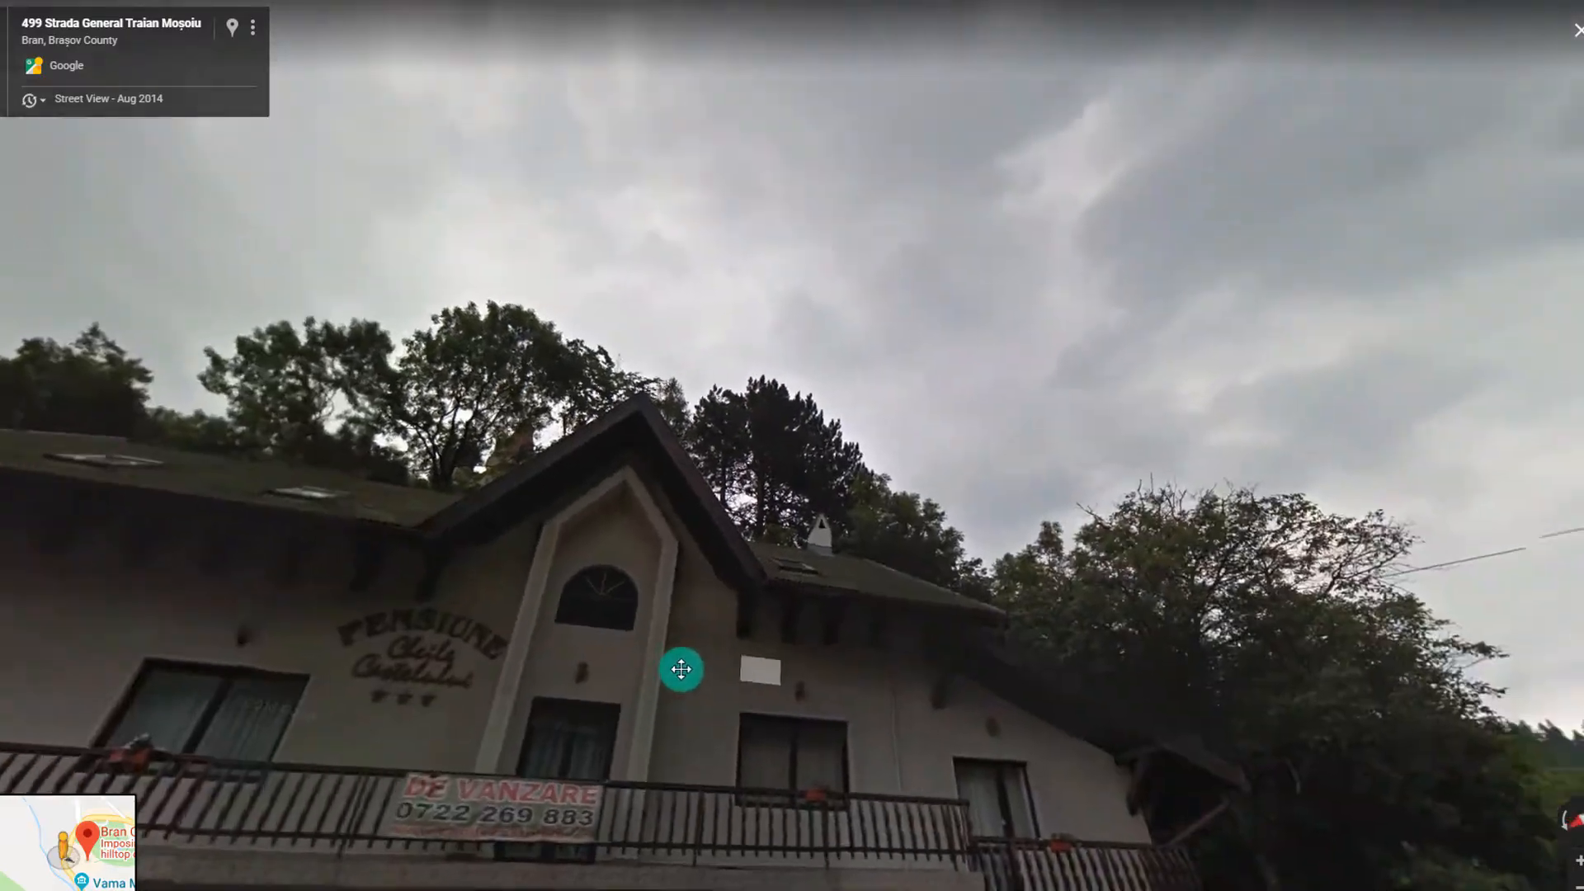
left_click(742, 566)
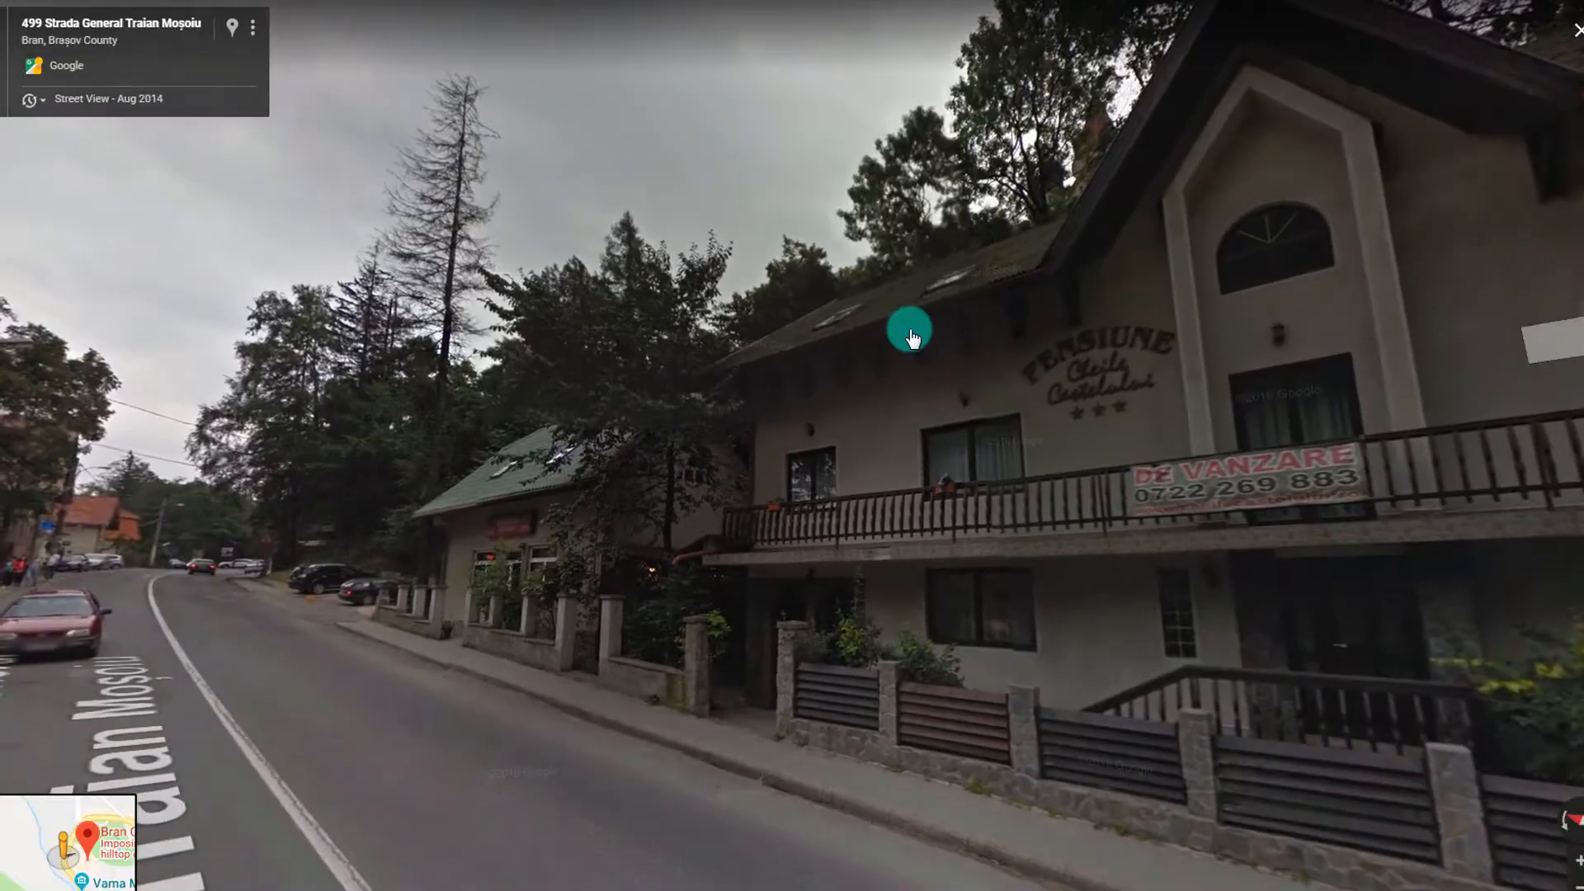
left_click(208, 612)
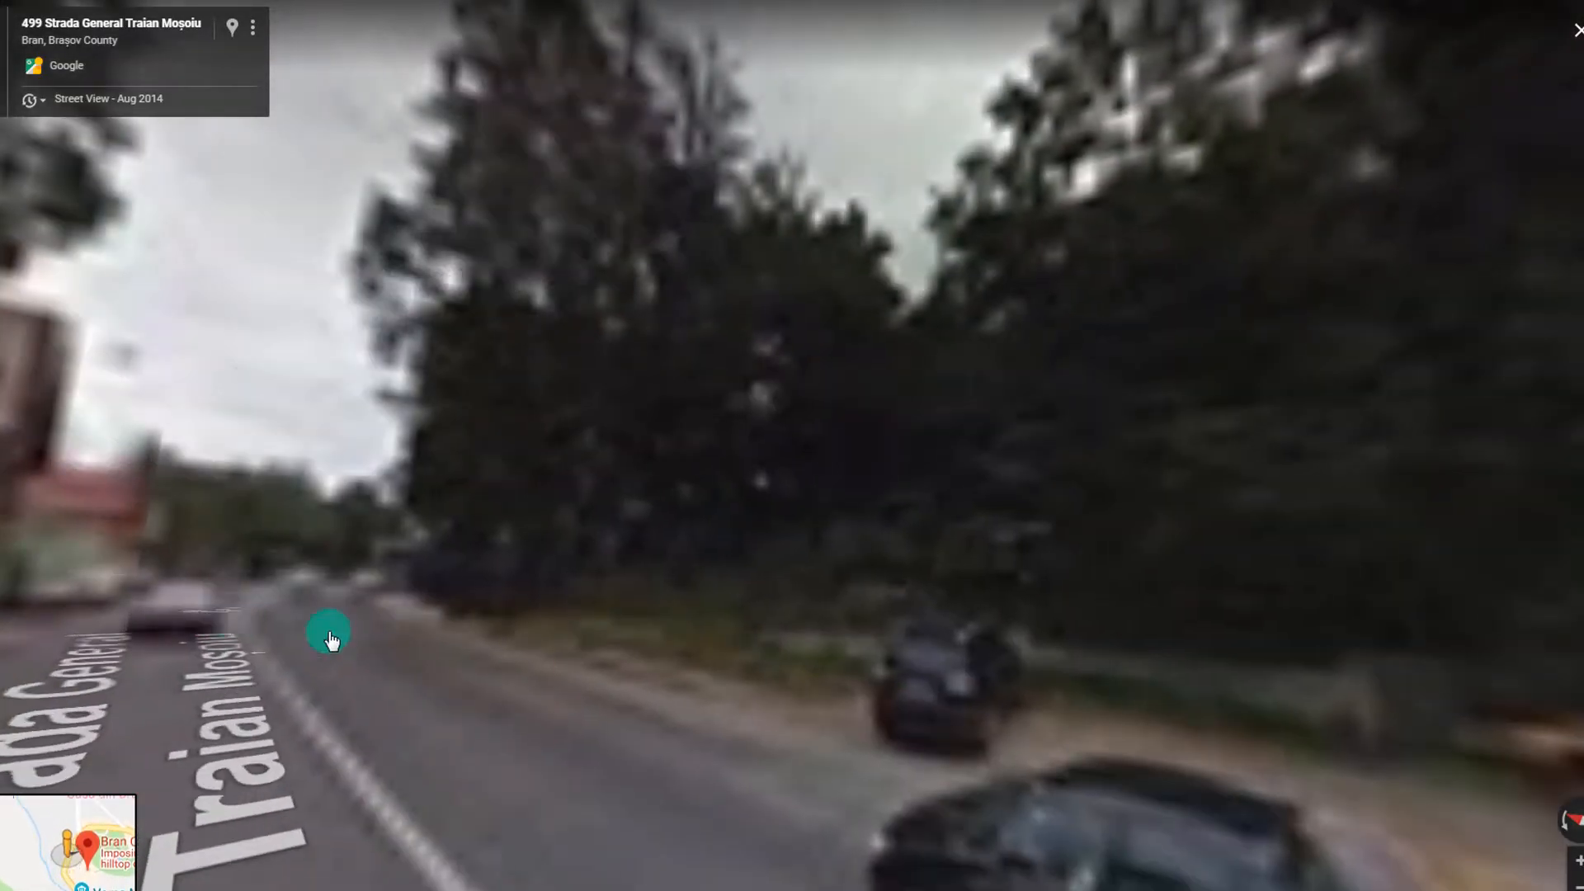
left_click_drag(973, 505, 1374, 561)
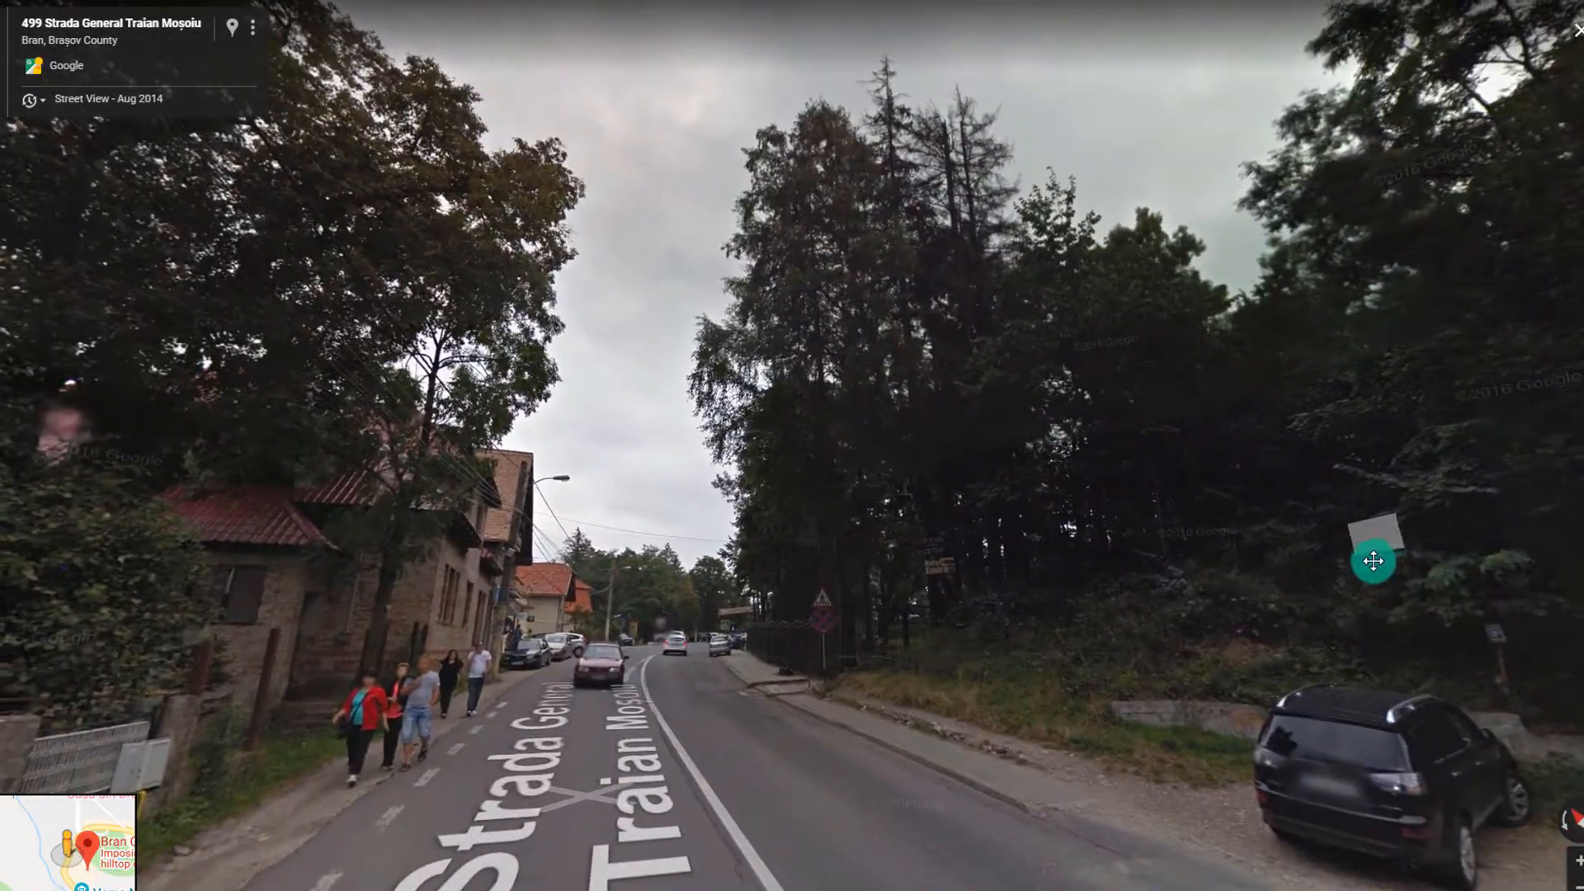
left_click(691, 681)
left_click(795, 683)
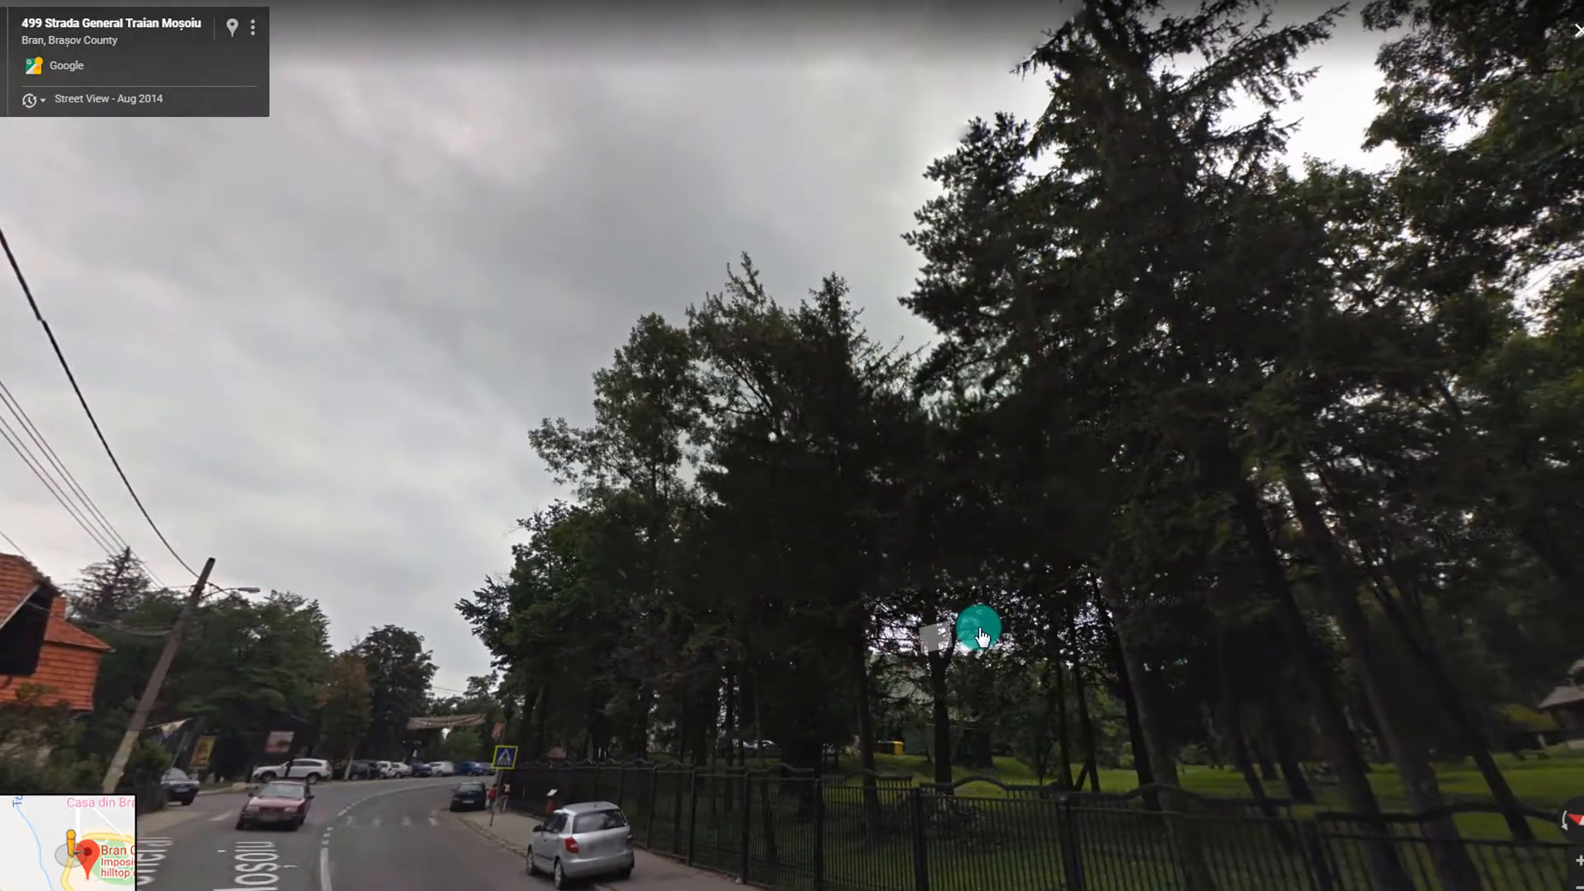
scroll(981, 633, "down", 5)
Exit Street View and pan the 3D satellite map to centre Bran Castle
left_click(87, 850)
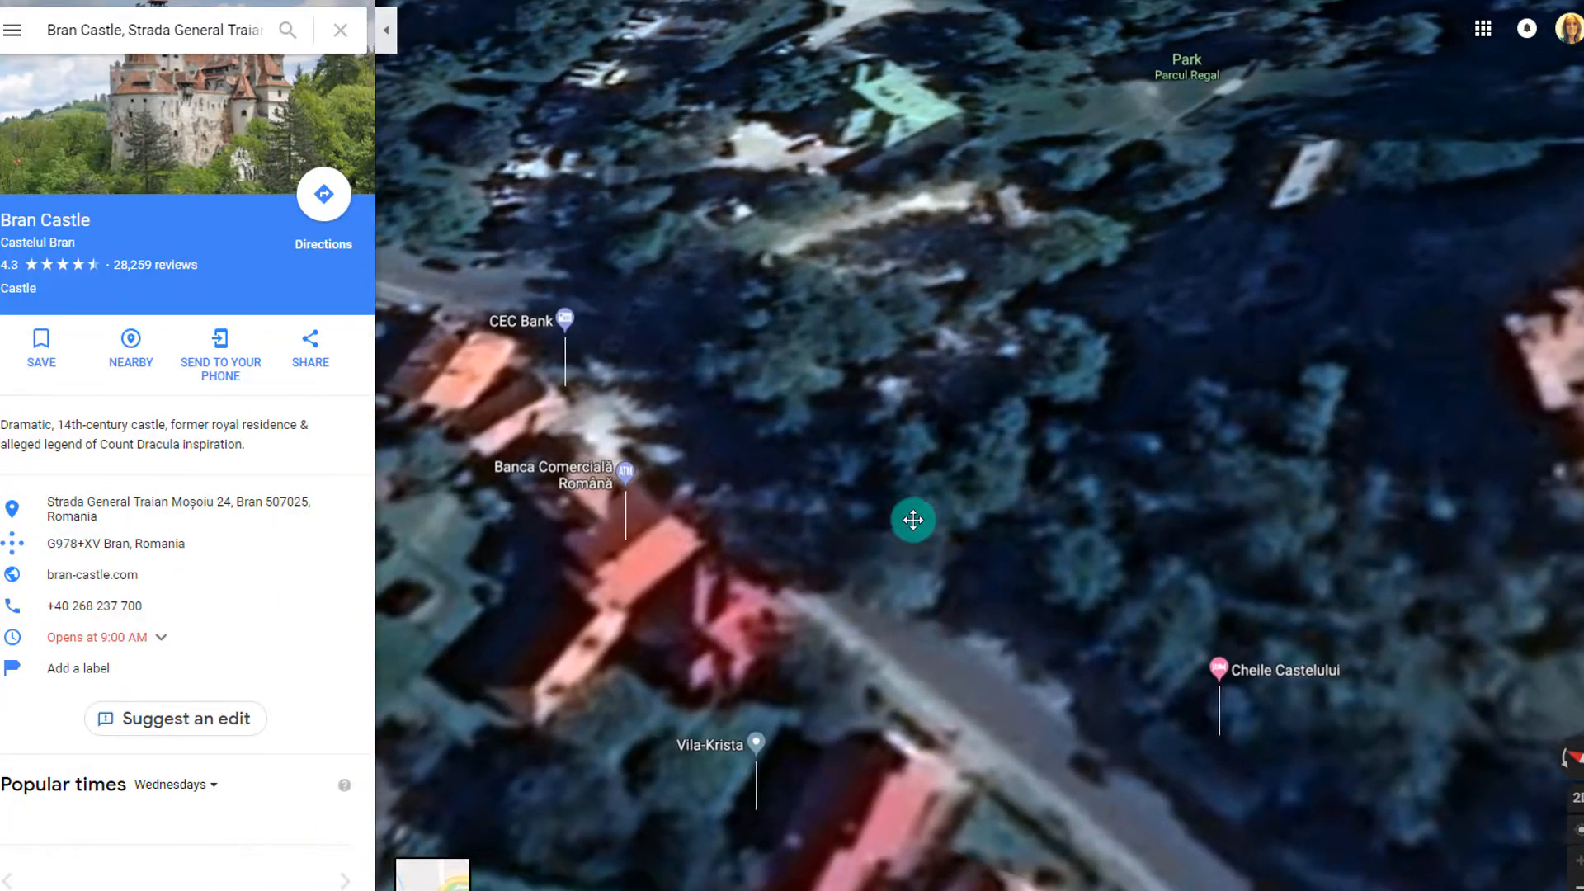
left_click_drag(913, 519, 876, 579)
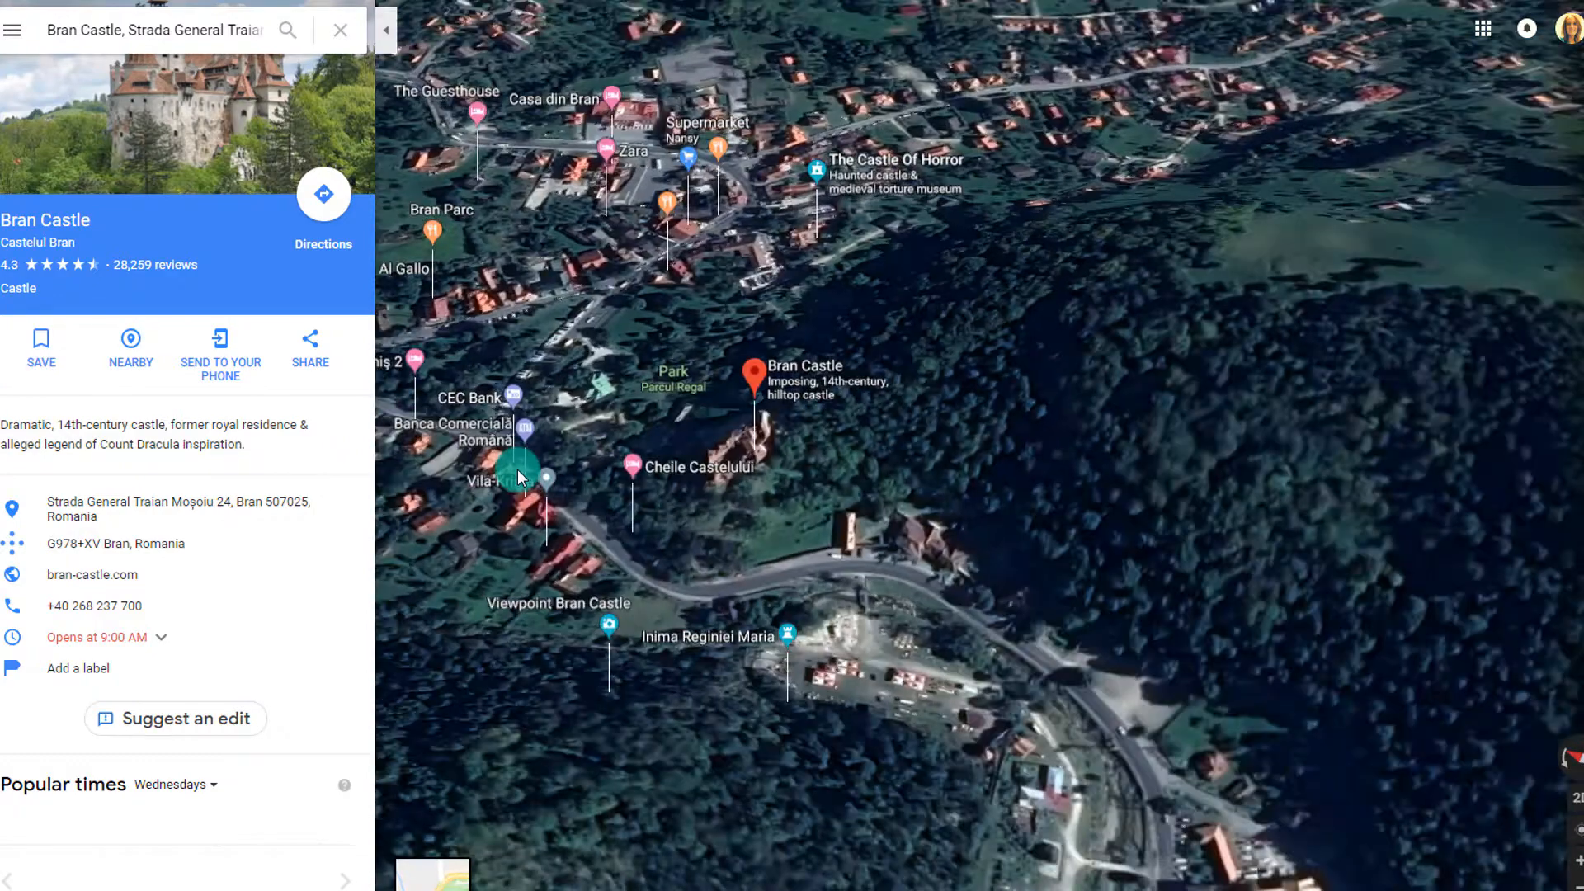
mouse_move(517, 469)
left_mouse_down()
mouse_move(563, 458)
mouse_move(749, 333)
mouse_move(839, 495)
mouse_move(942, 511)
left_mouse_up()
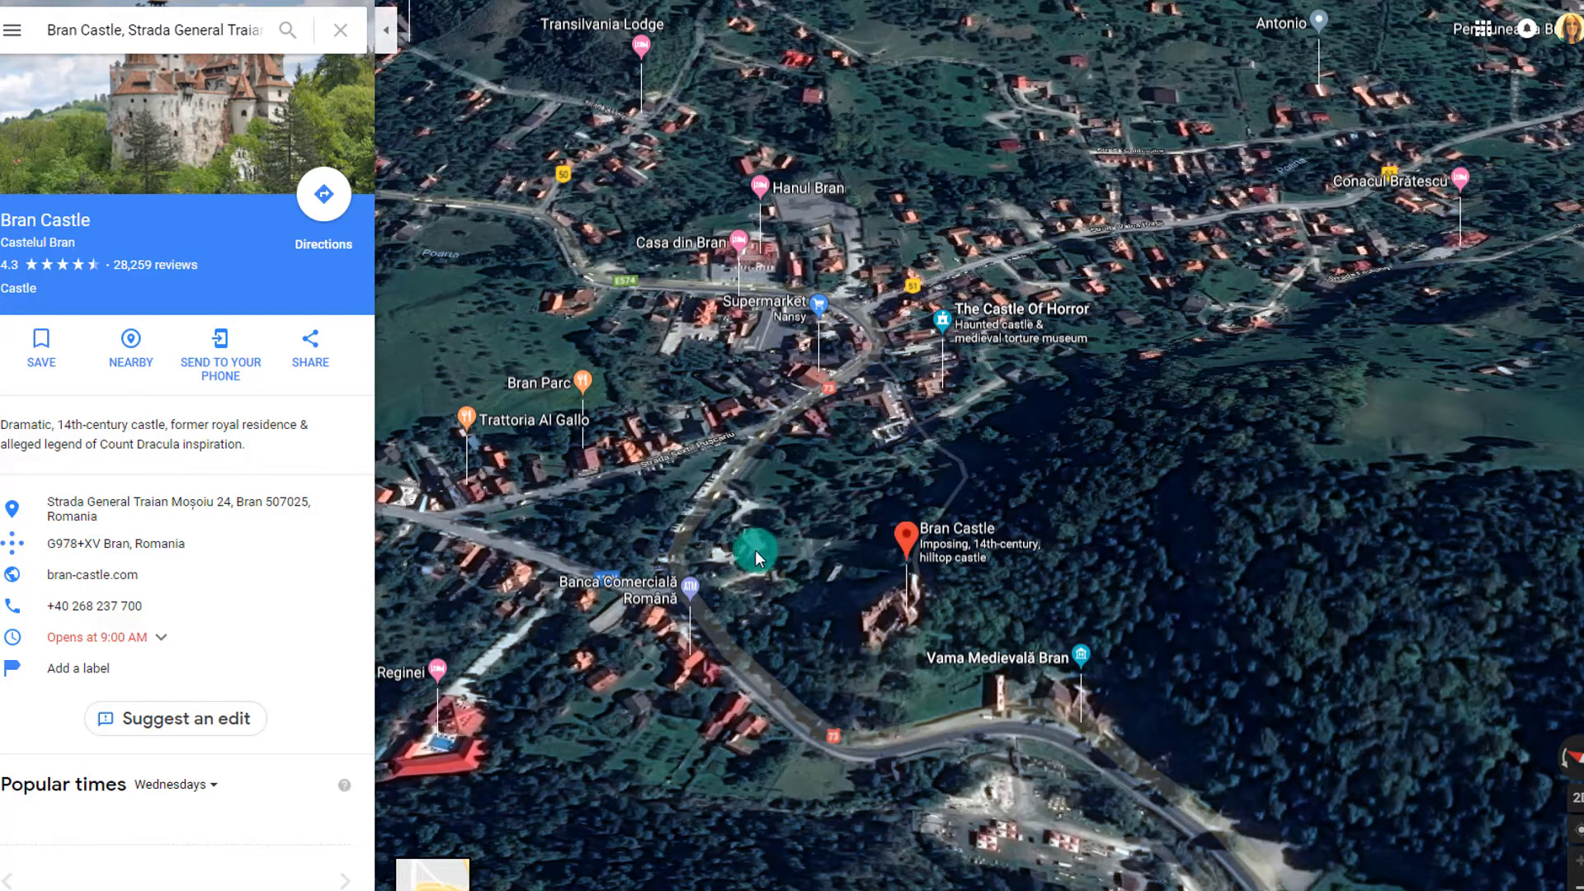
left_click_drag(741, 552, 979, 580)
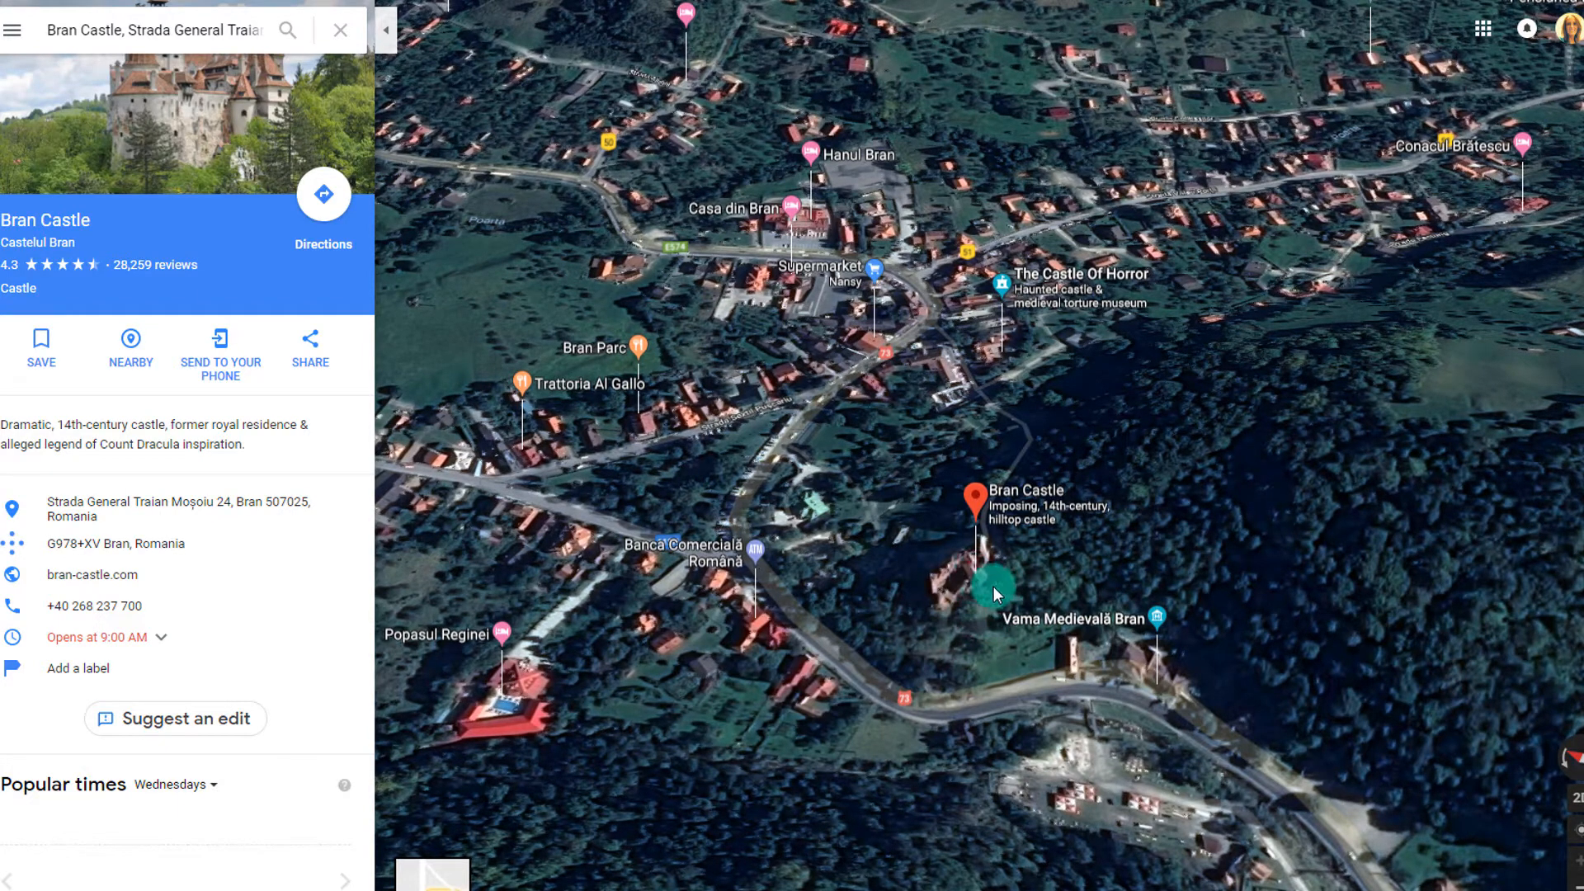
left_click_drag(993, 586, 1009, 636)
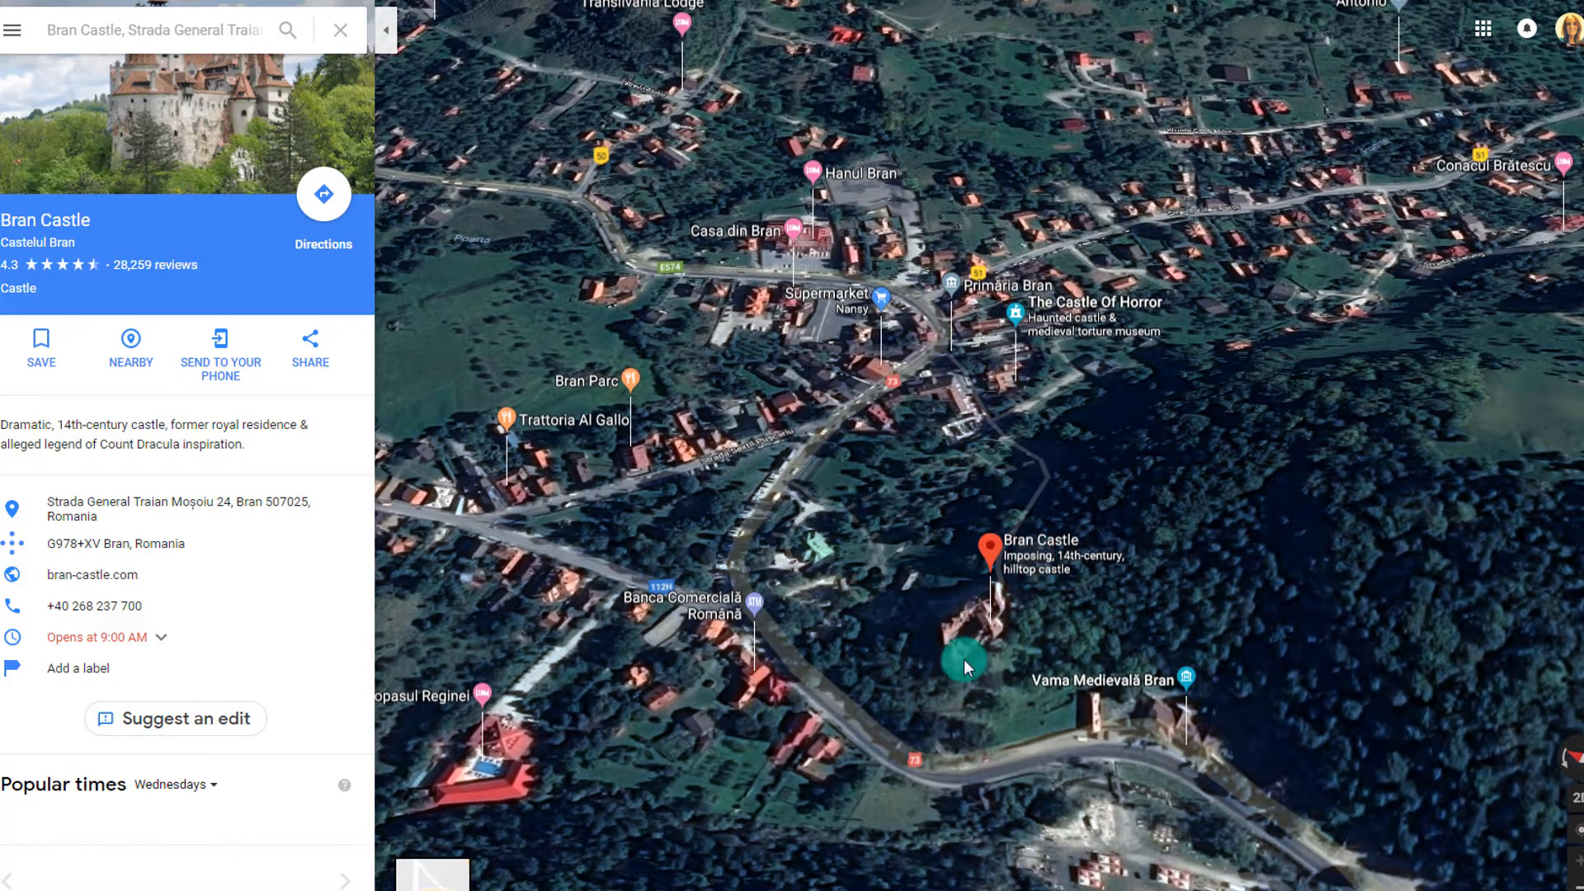
Open Bran Castle's photos, view the tiled stove, settle on the bedroom photo, and pan the minimap
left_click(160, 134)
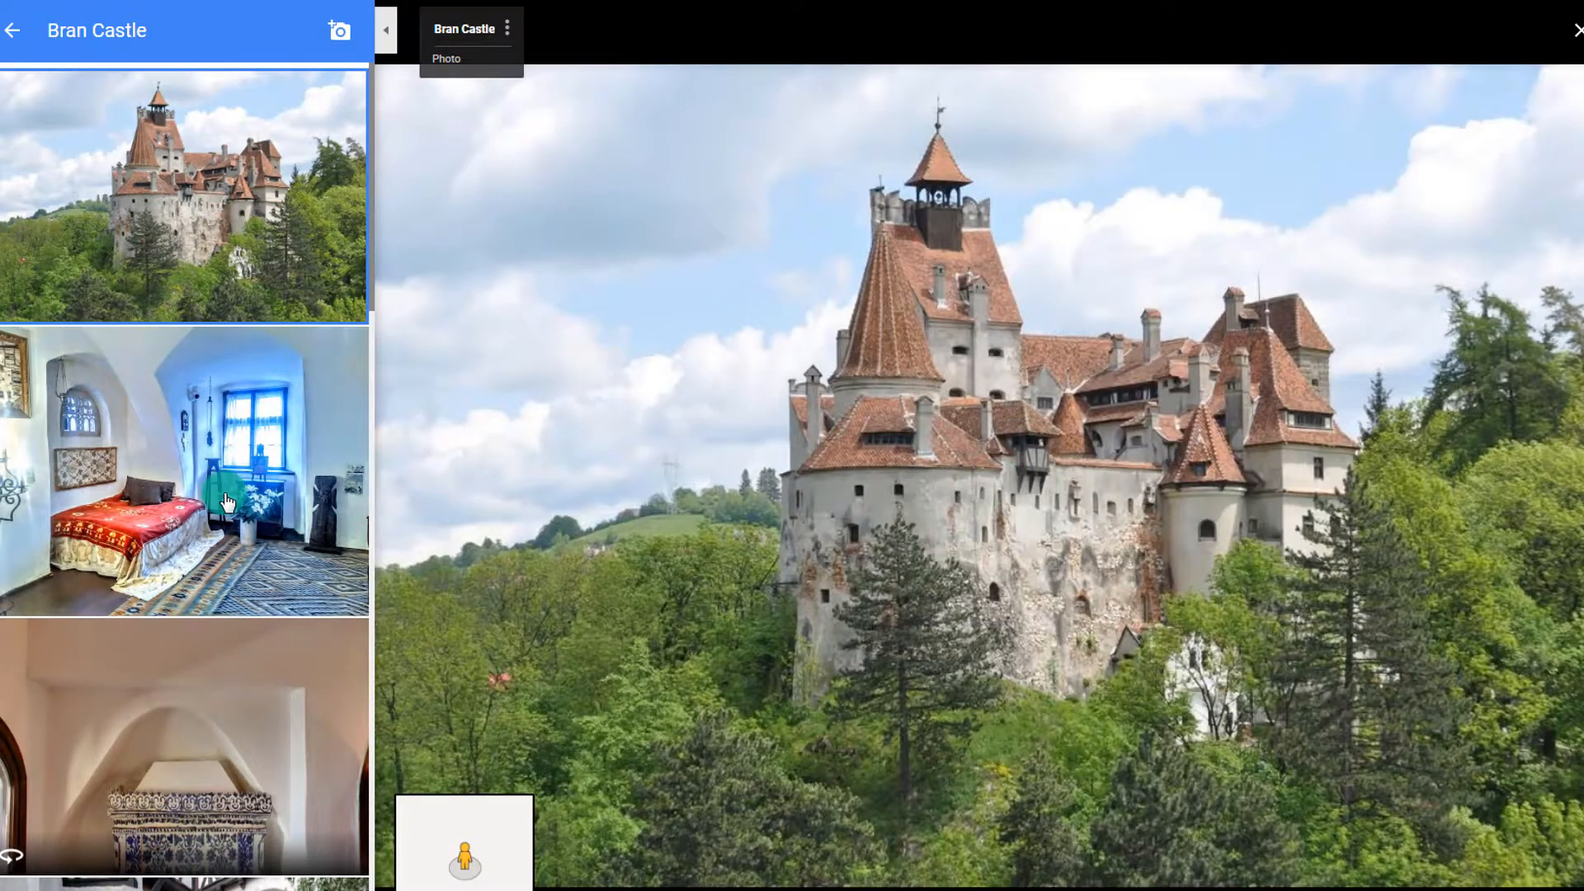
left_click(227, 503)
left_click(223, 690)
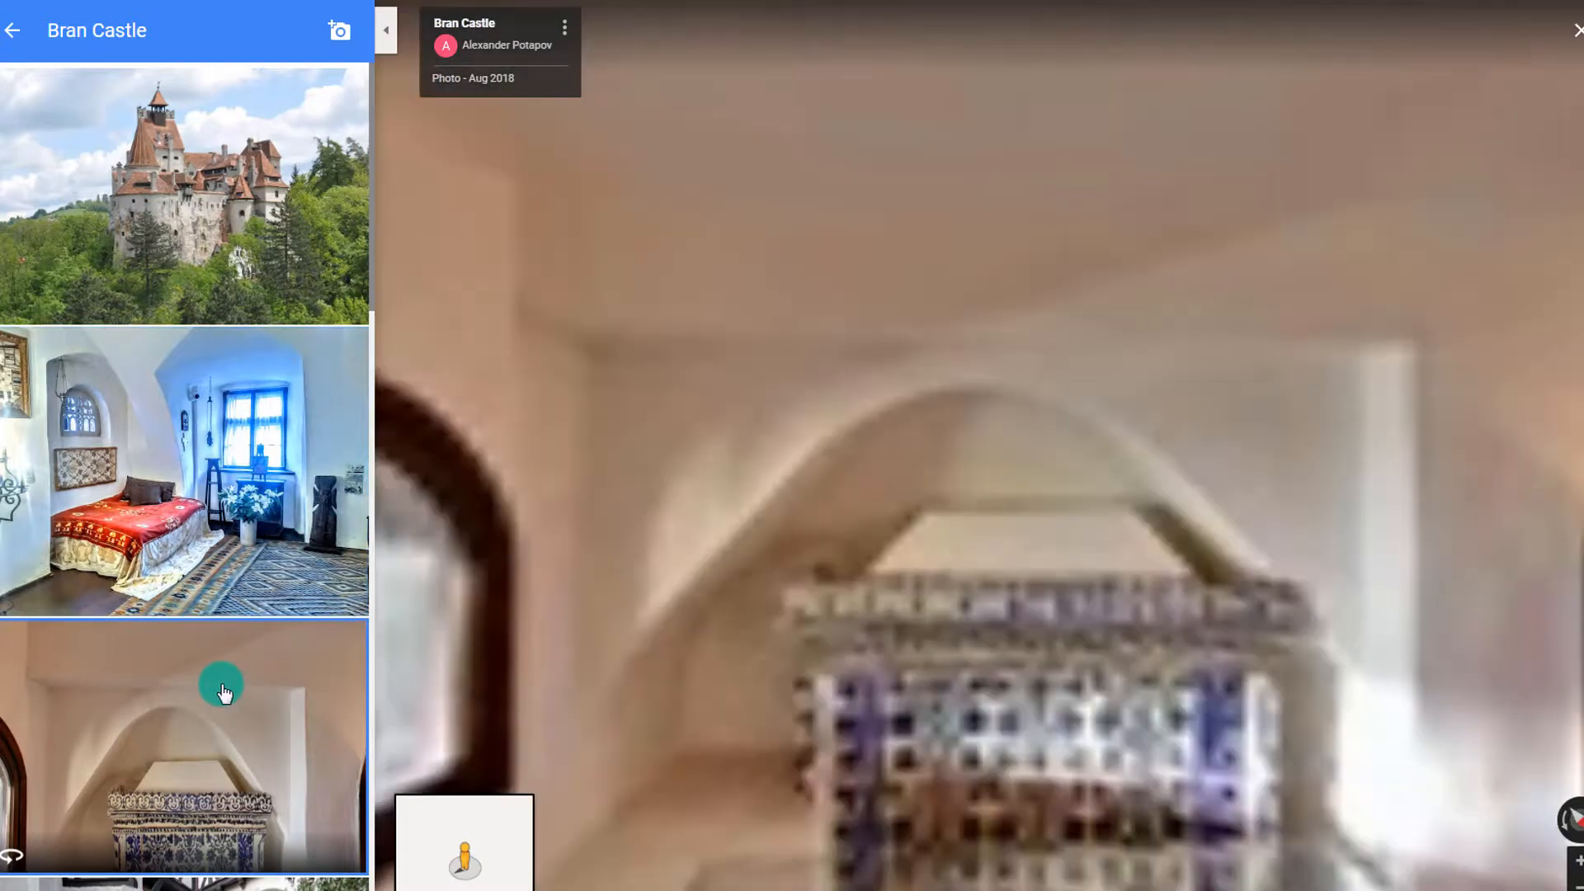
scroll(224, 692, "down", 5)
left_click(223, 690)
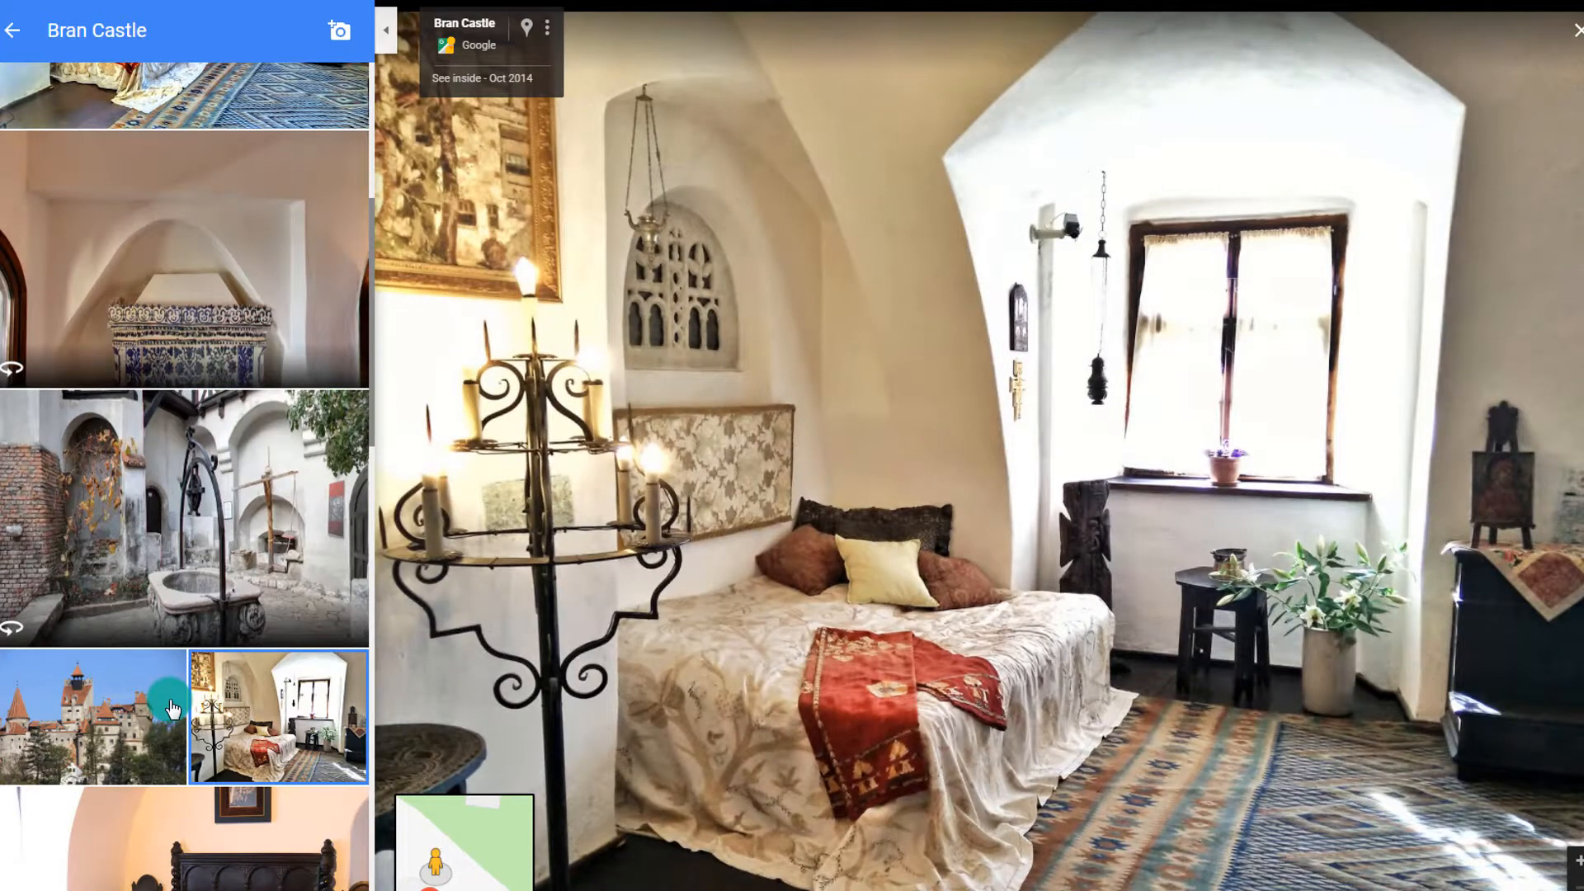
mouse_move(446, 866)
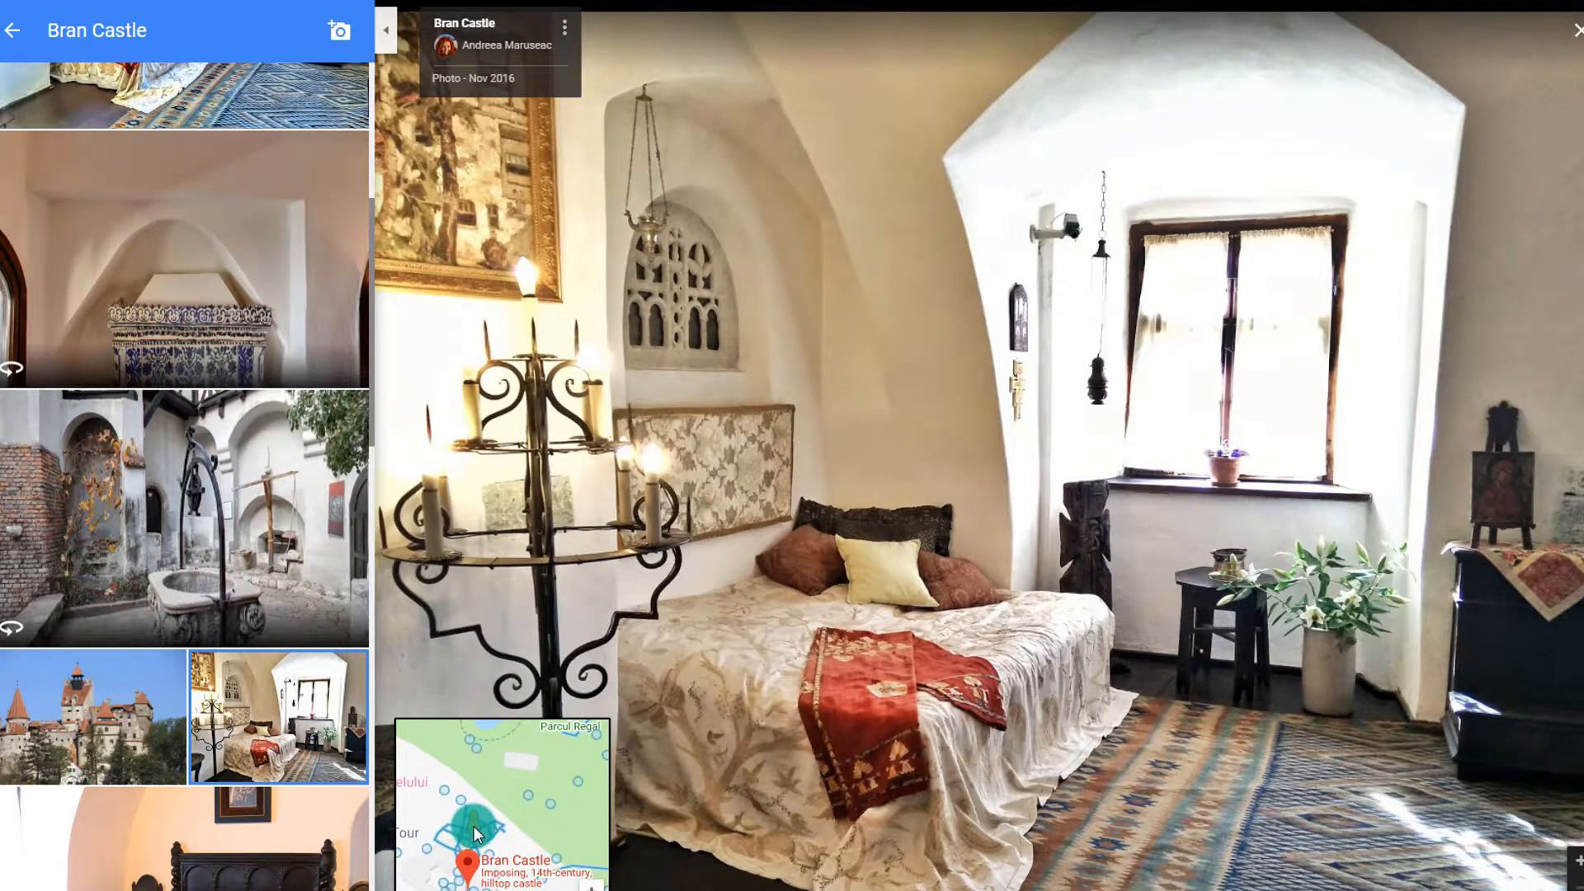
mouse_move(474, 828)
left_mouse_down()
mouse_move(495, 801)
mouse_move(545, 784)
mouse_move(548, 799)
mouse_move(492, 820)
mouse_move(471, 813)
mouse_move(479, 791)
mouse_move(482, 805)
left_mouse_up()
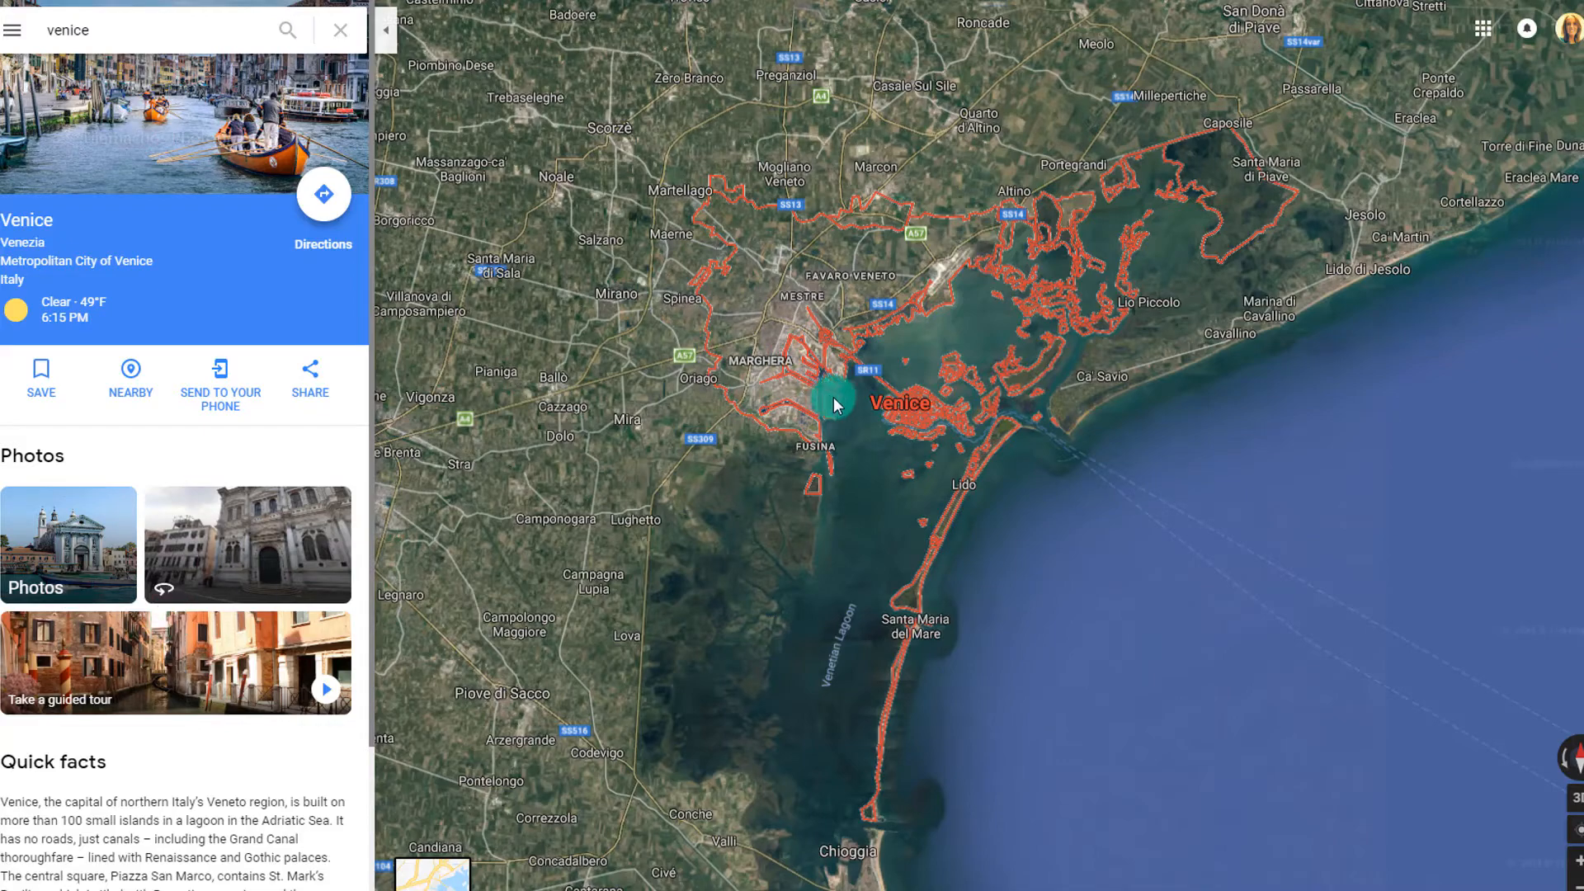
Zoom and pan the Venice satellite map onto the Grand Canal by Ferry terminal S. Angelo
scroll(928, 496, "up", 5)
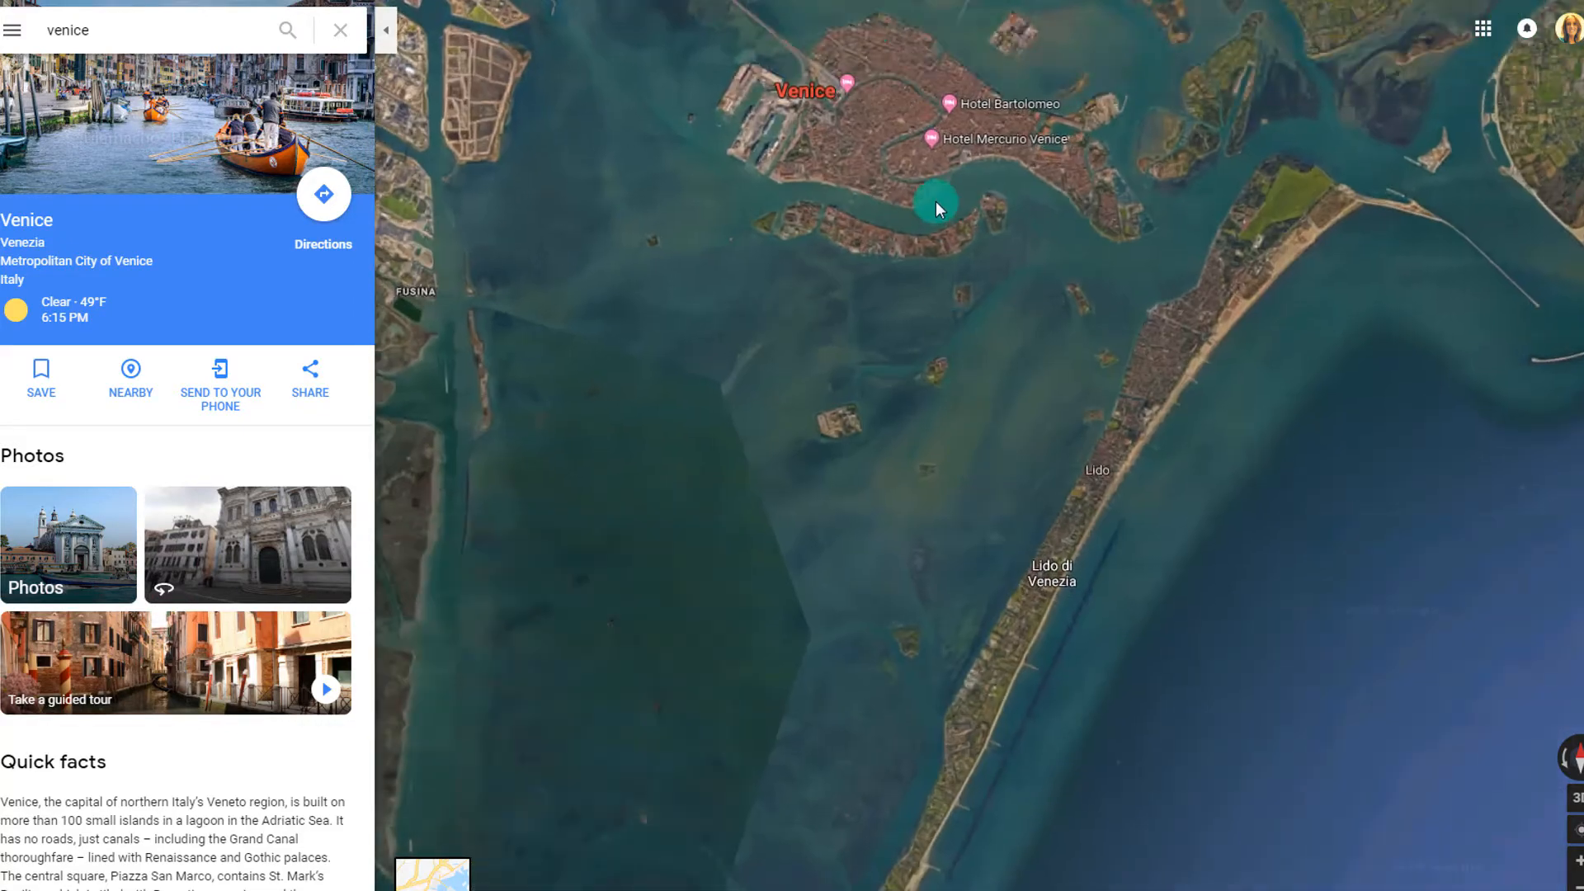
left_click_drag(944, 407, 949, 448)
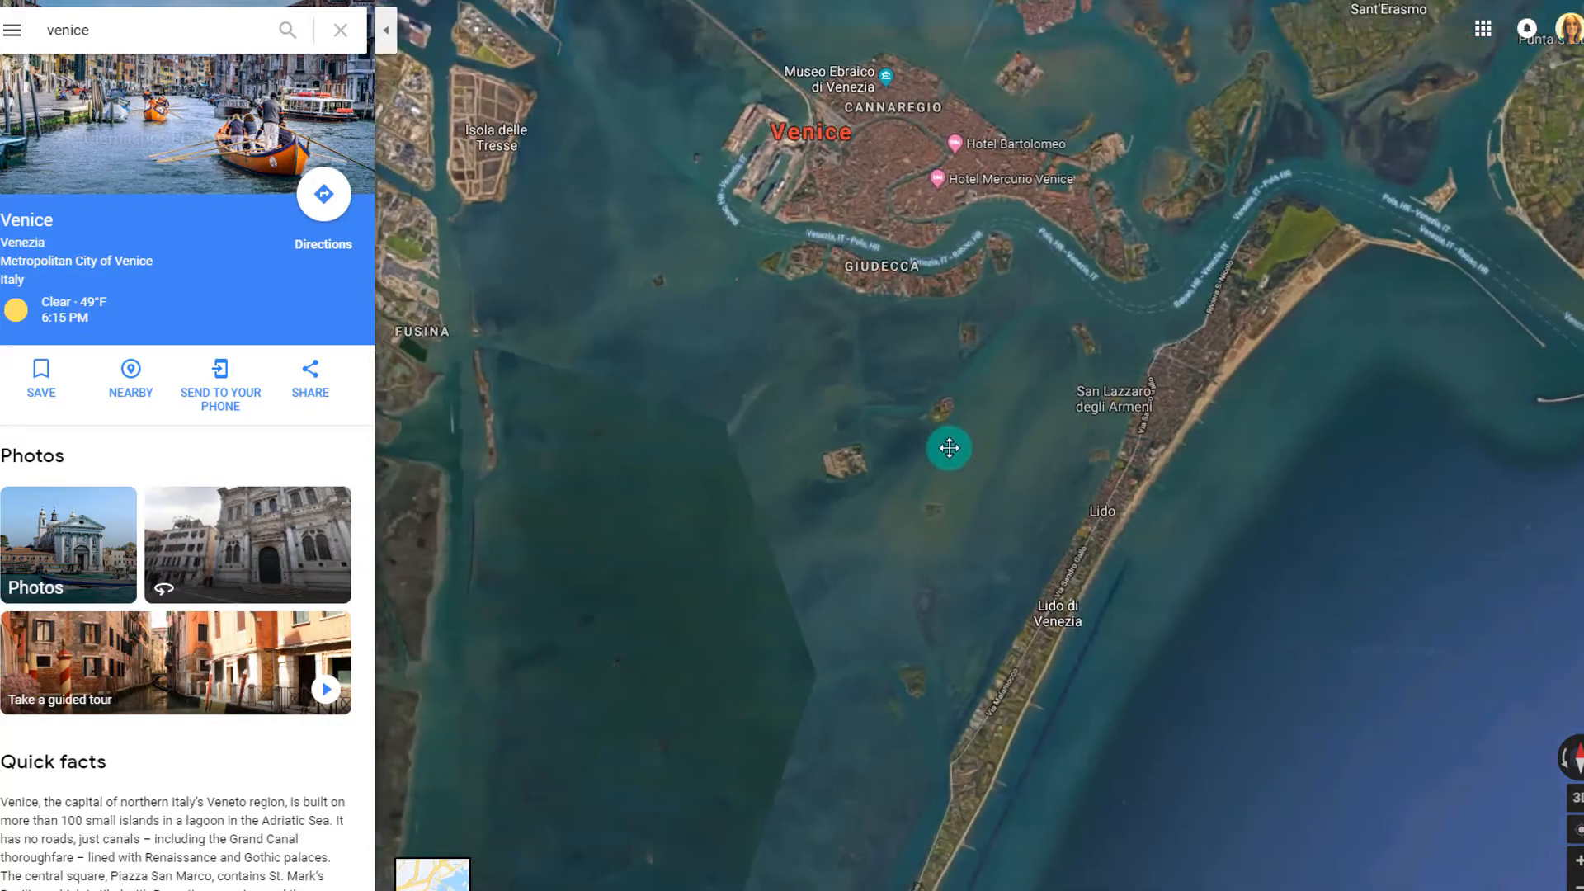
scroll(934, 389, "up", 6)
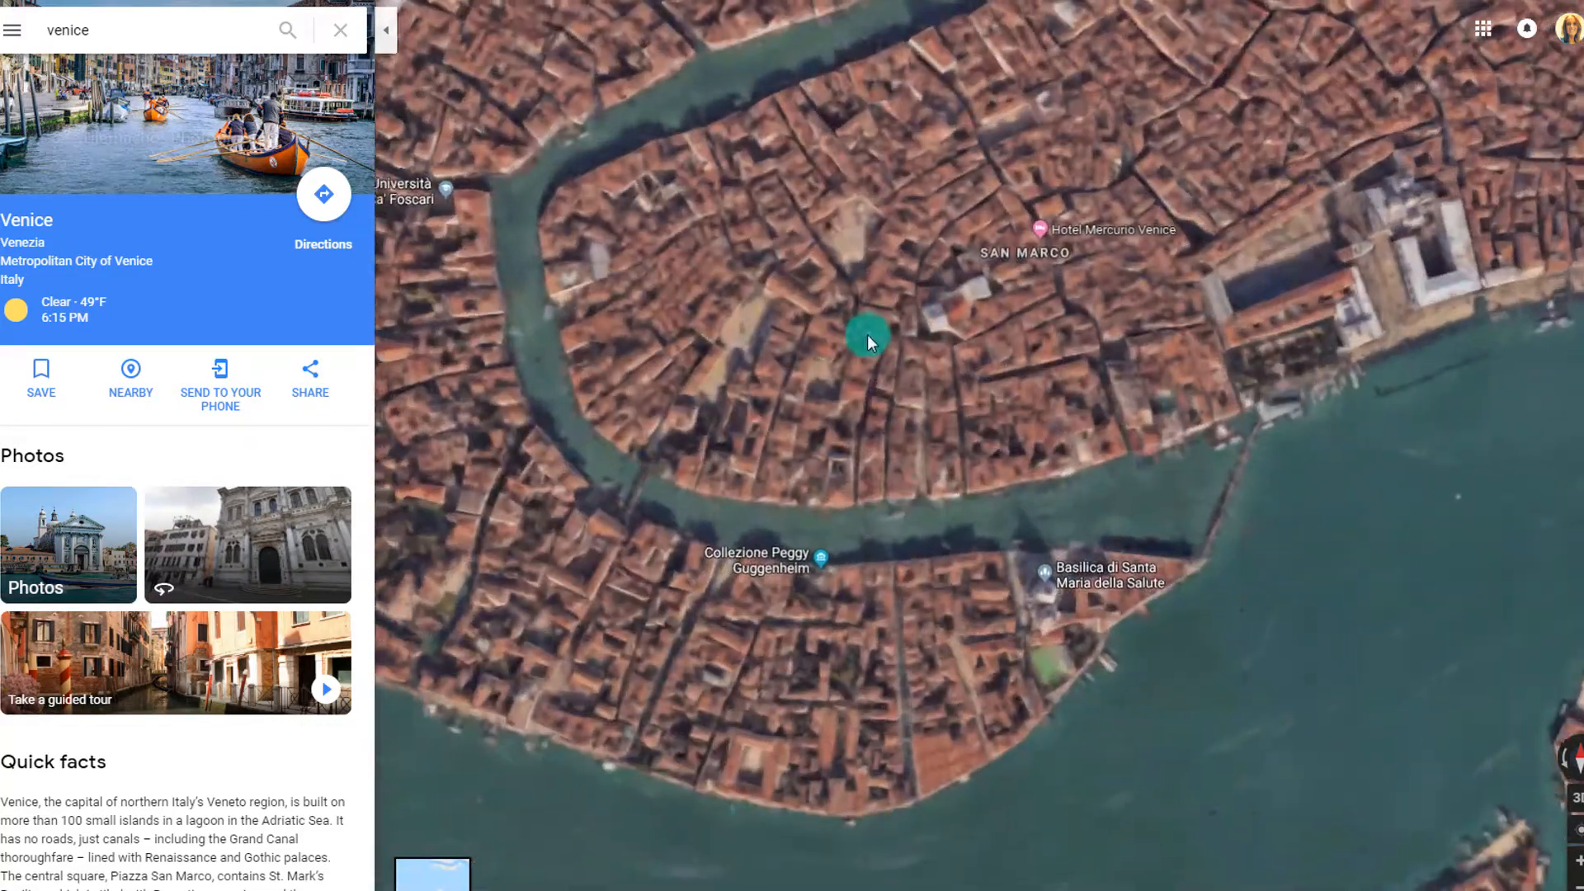
left_click_drag(868, 334, 913, 583)
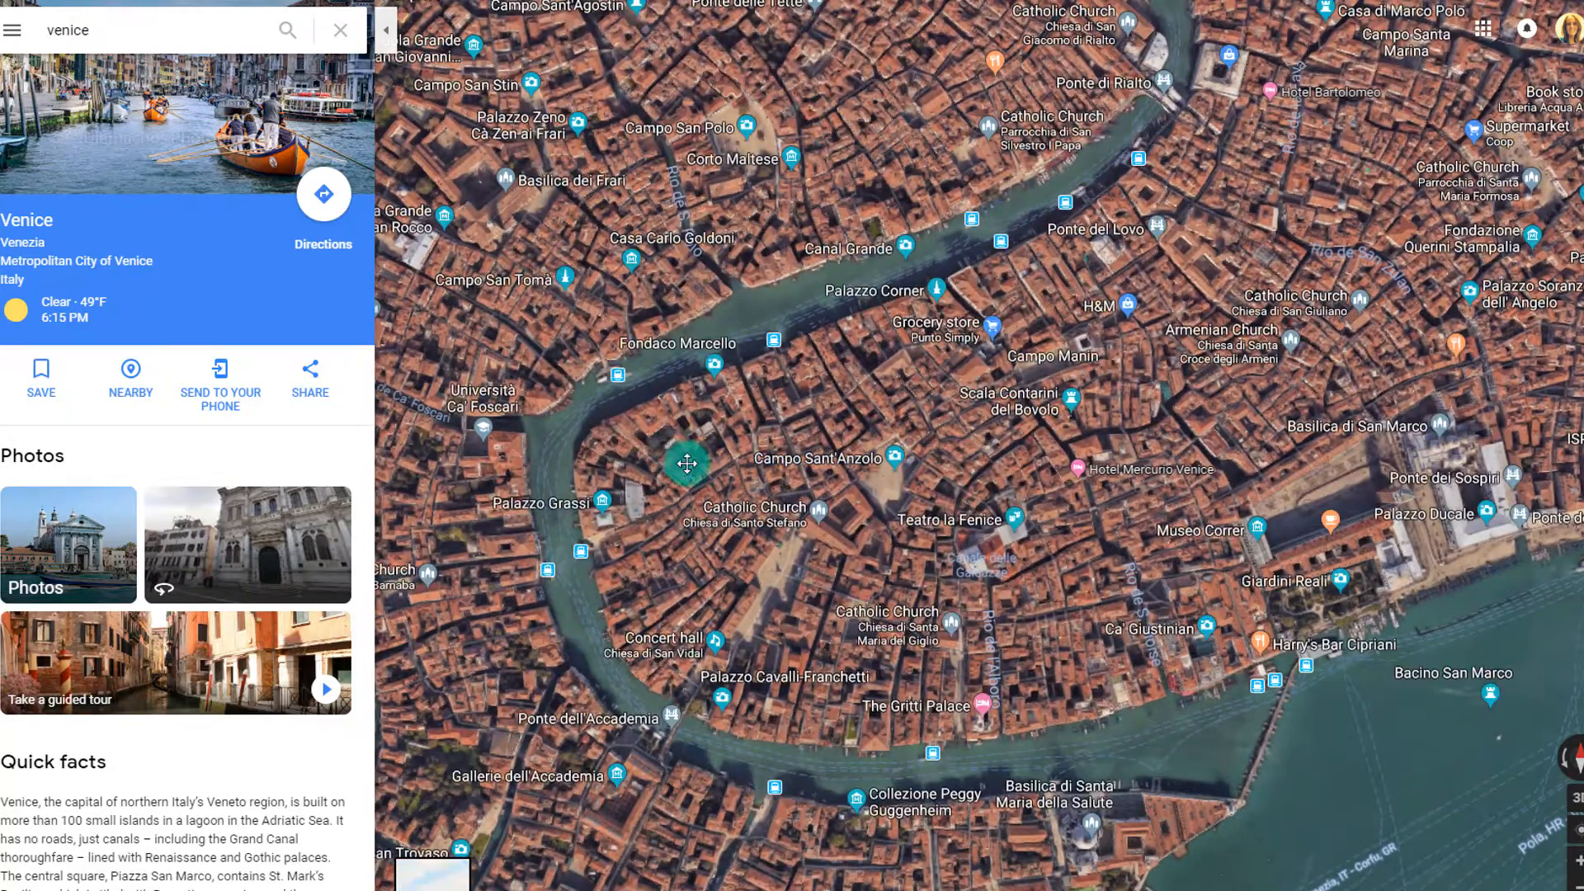
left_click_drag(686, 464, 799, 561)
scroll(932, 521, "up", 5)
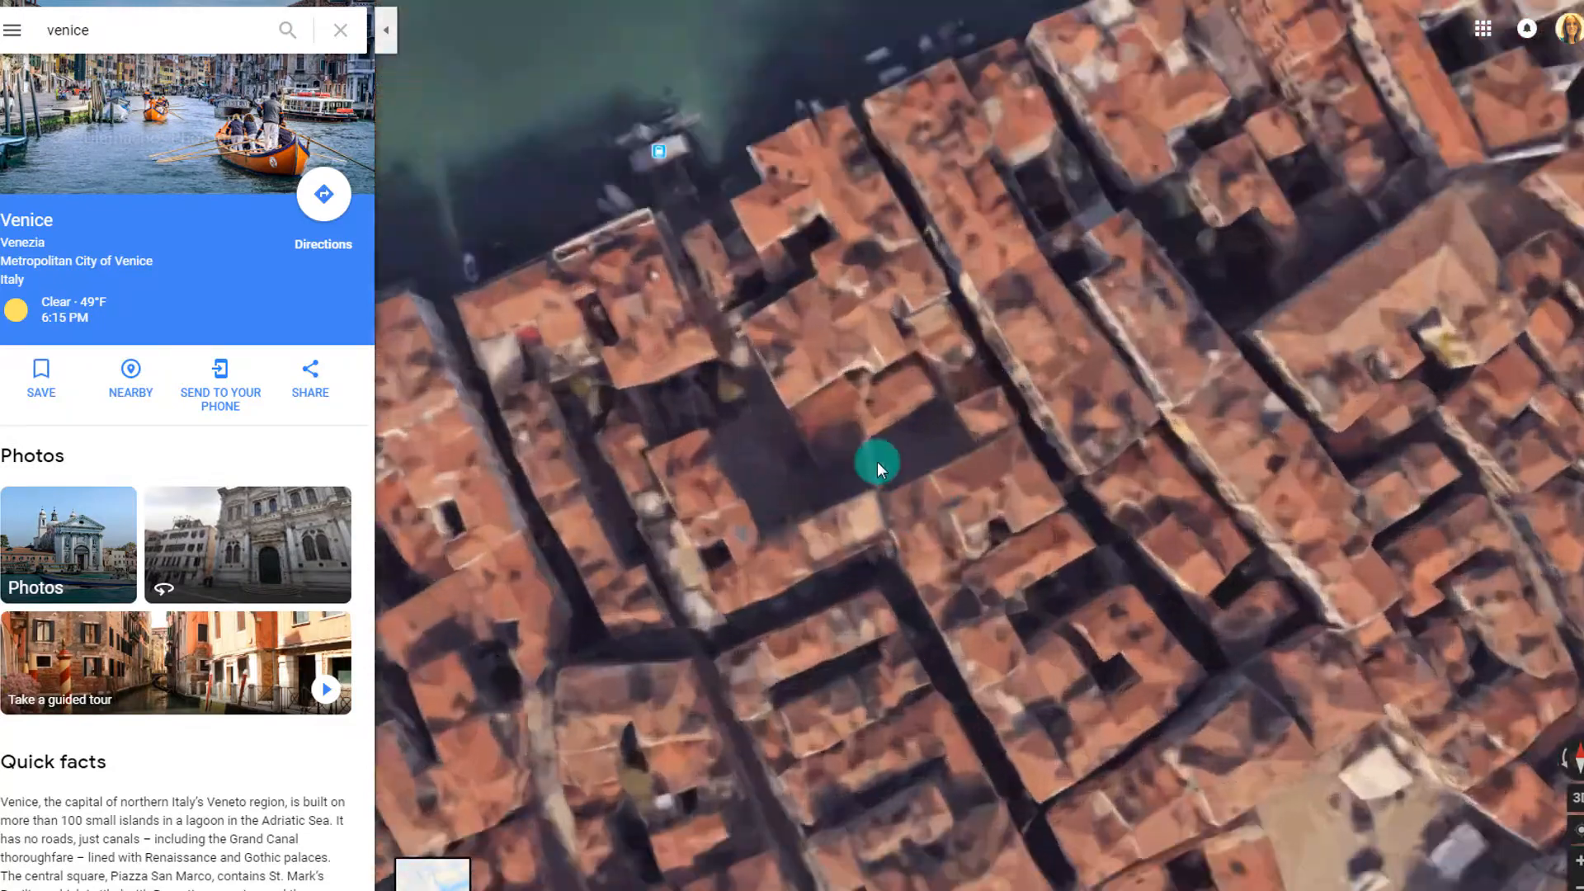
left_click_drag(878, 462, 1294, 655)
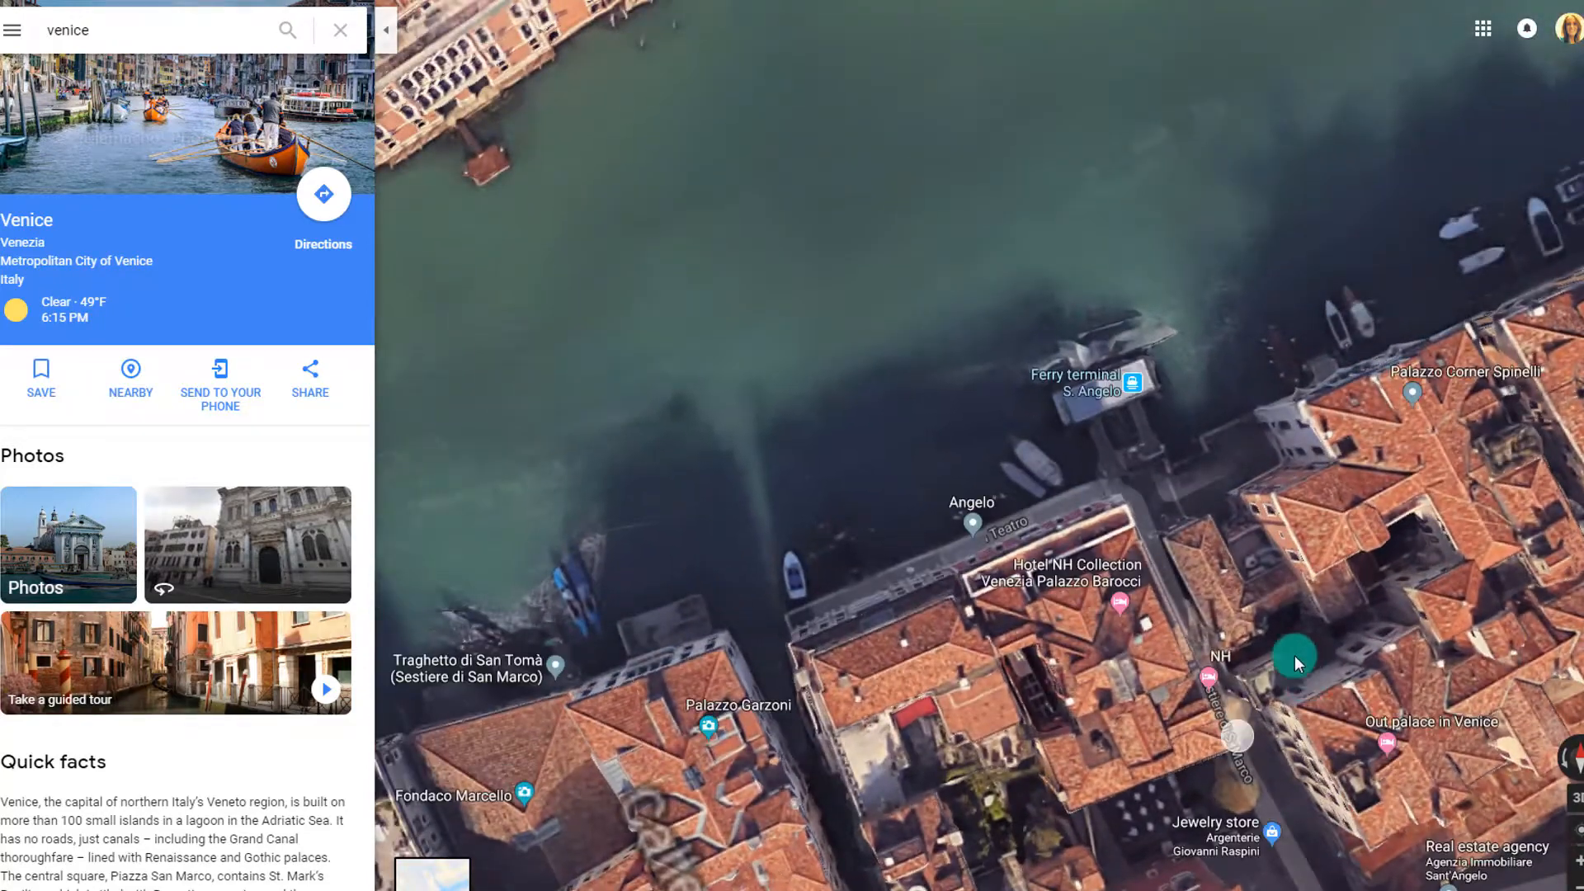
scroll(1295, 655, "up", 3)
scroll(1210, 513, "up", 3)
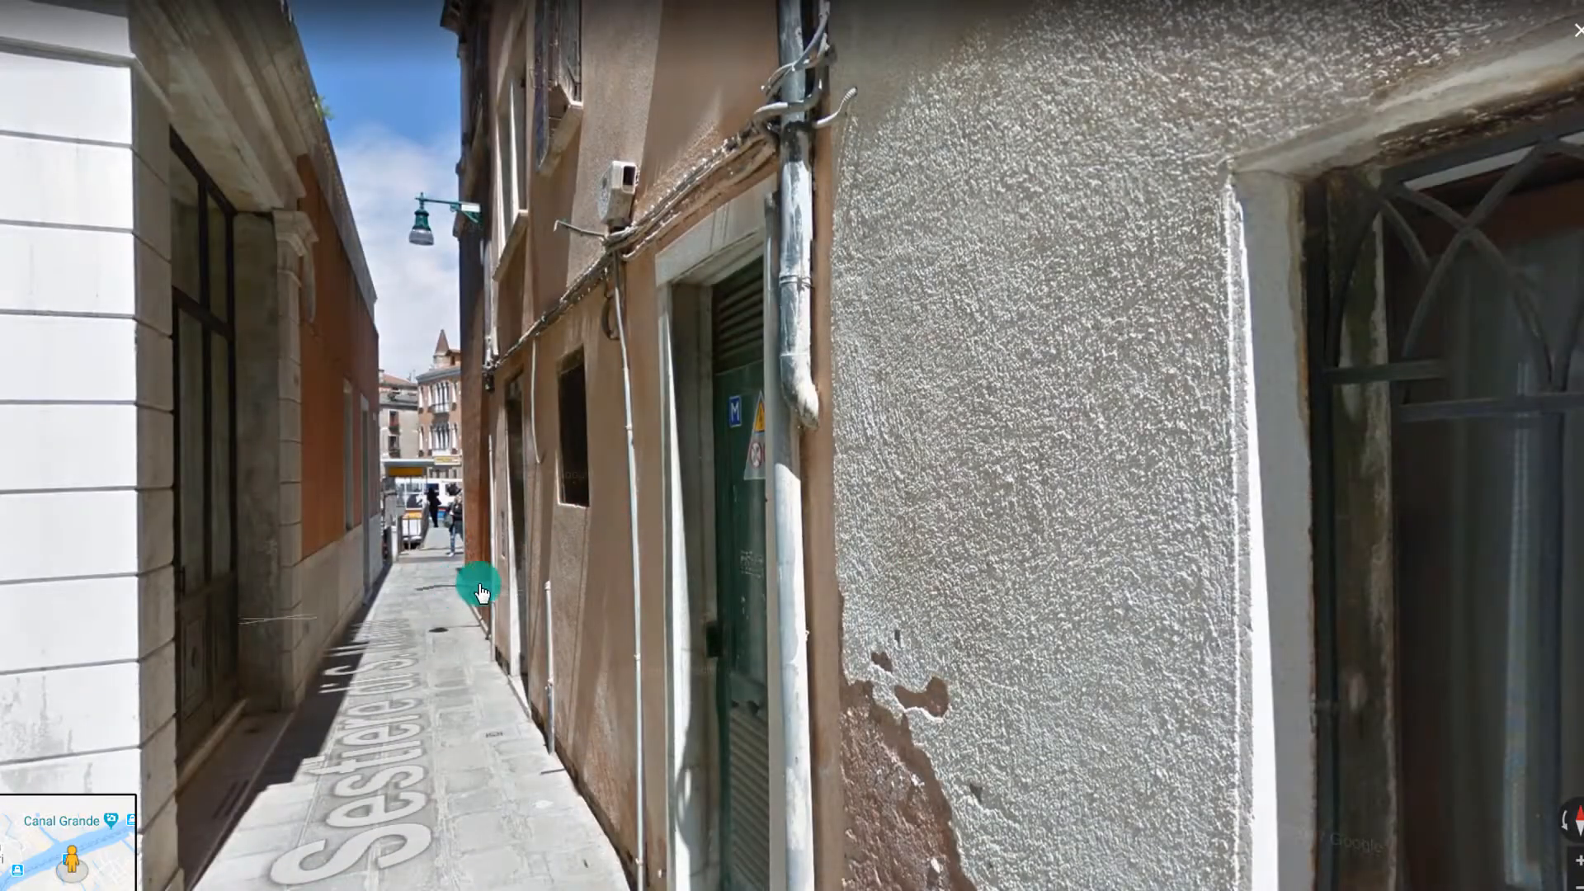
left_click(983, 438)
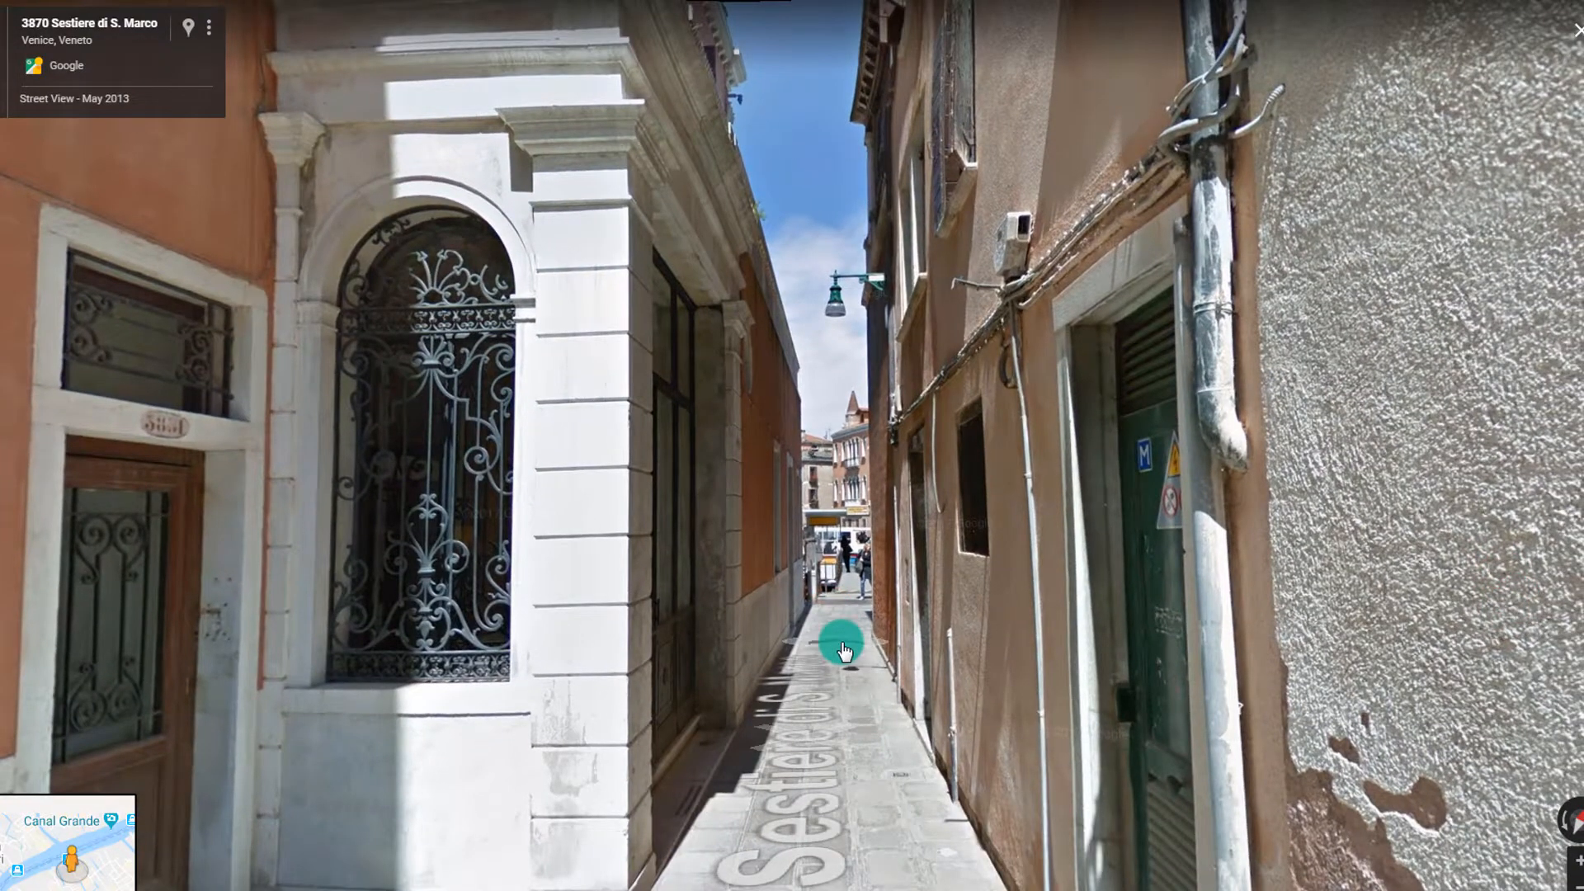
left_click(842, 648)
left_click(843, 648)
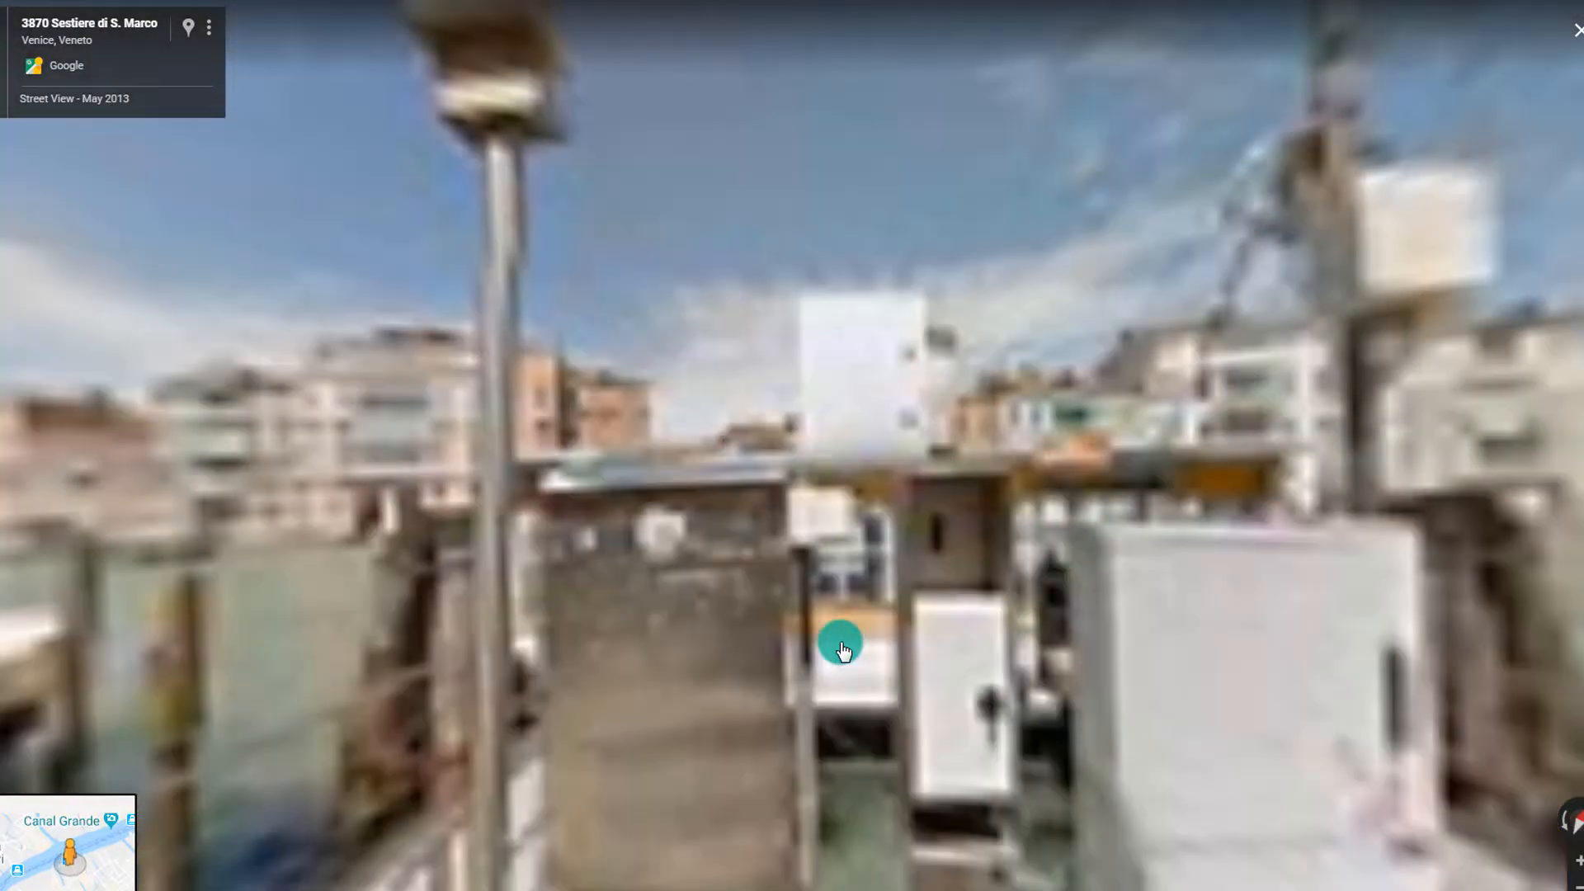
left_click_drag(1188, 760, 582, 752)
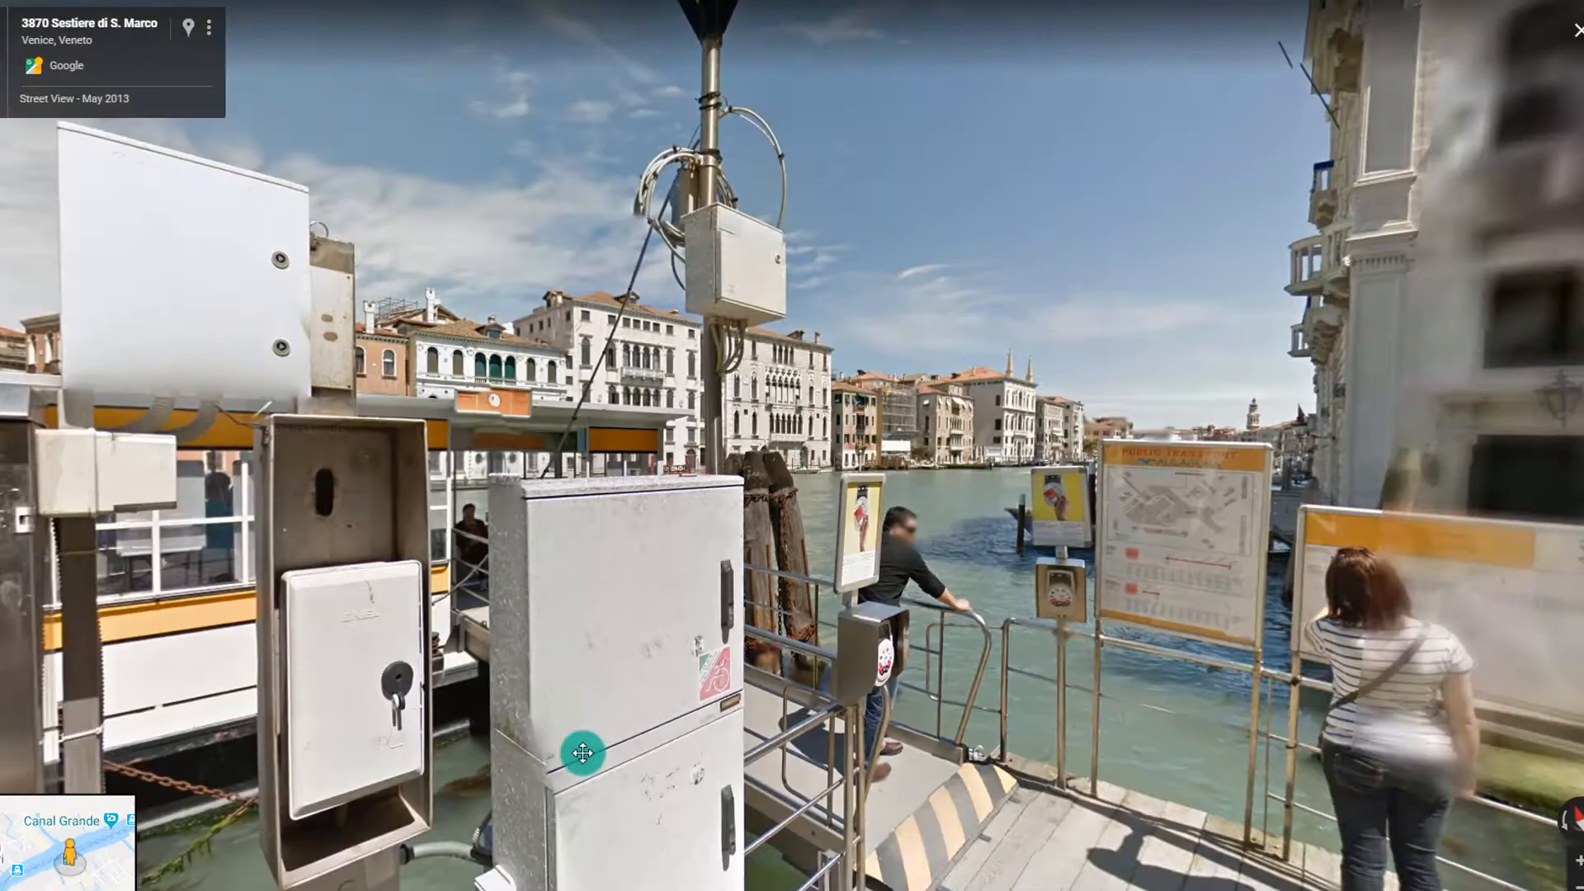
left_click_drag(1160, 742, 933, 586)
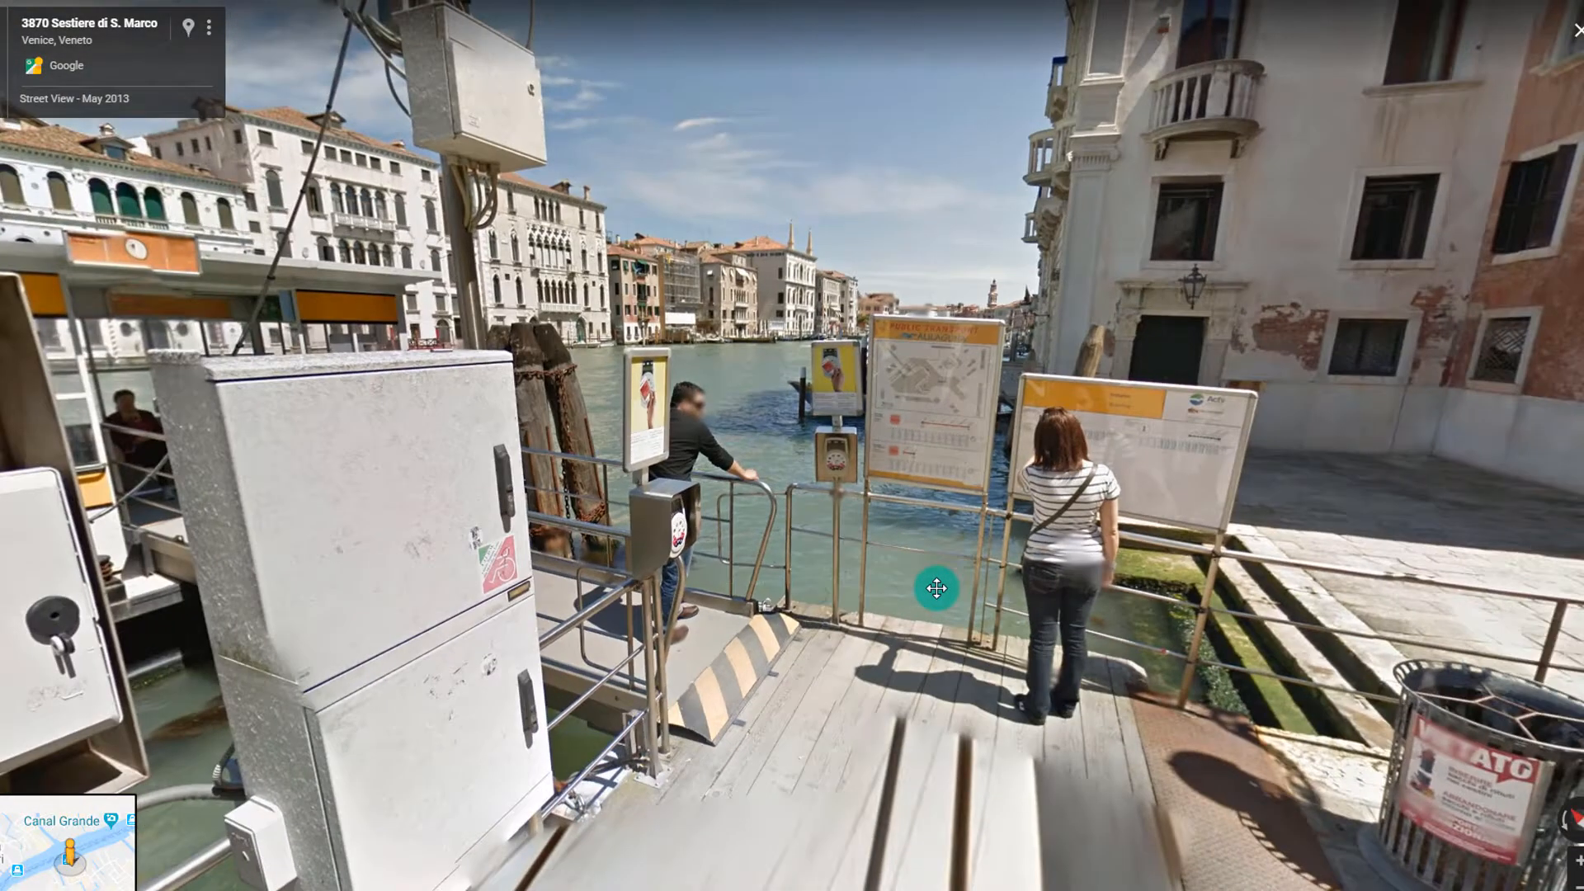
left_click_drag(1281, 638, 523, 577)
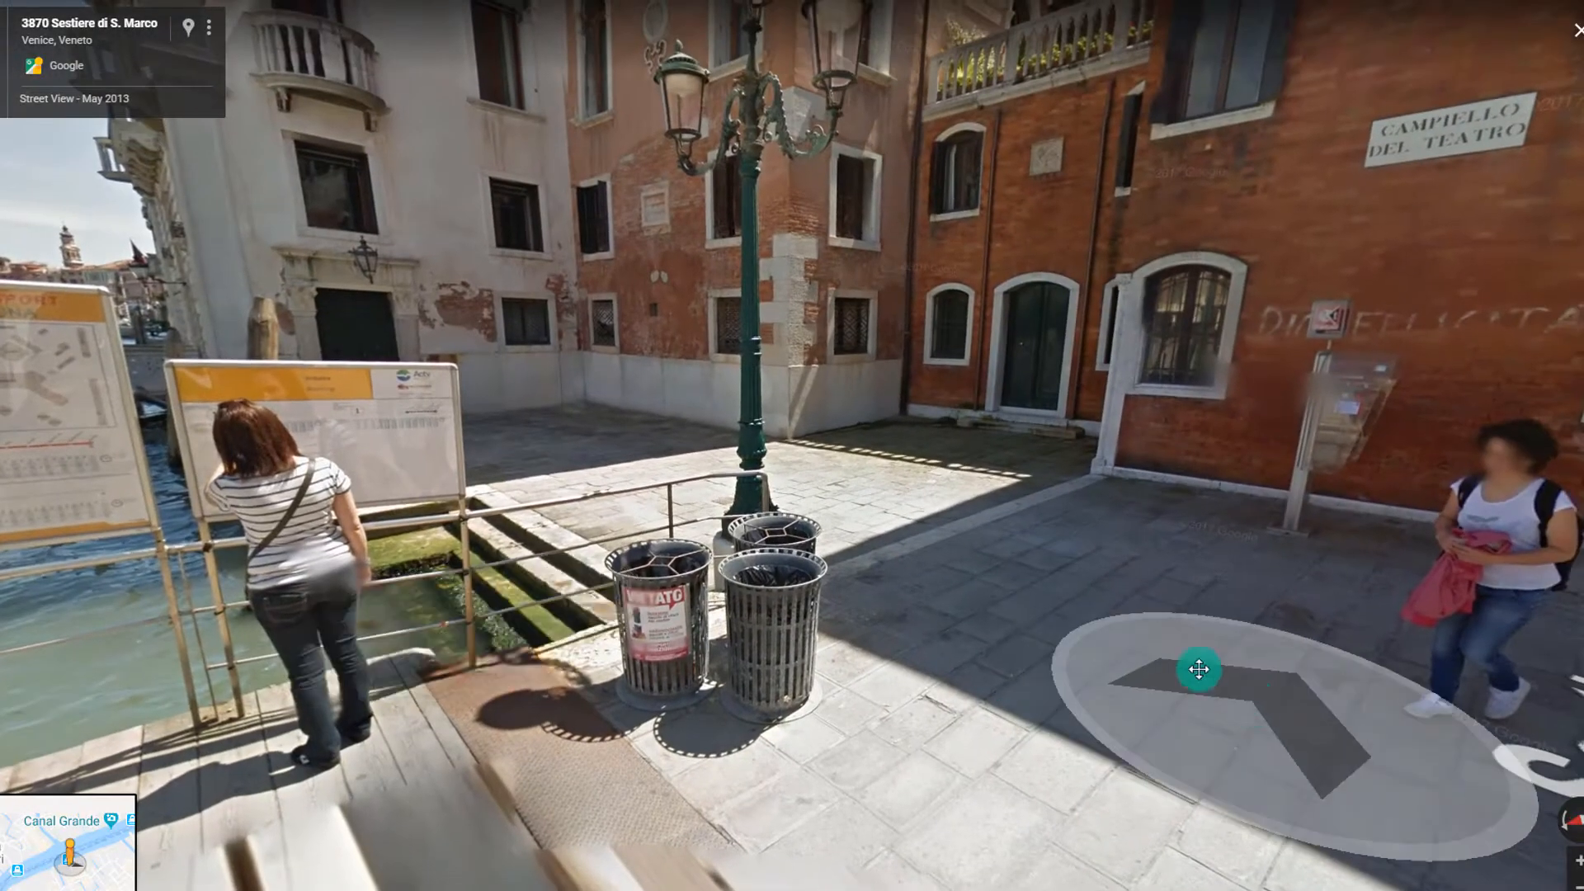
Move into the square, turn toward the canal dock and step along the waterfront
left_click(1202, 665)
left_click_drag(1172, 701, 277, 597)
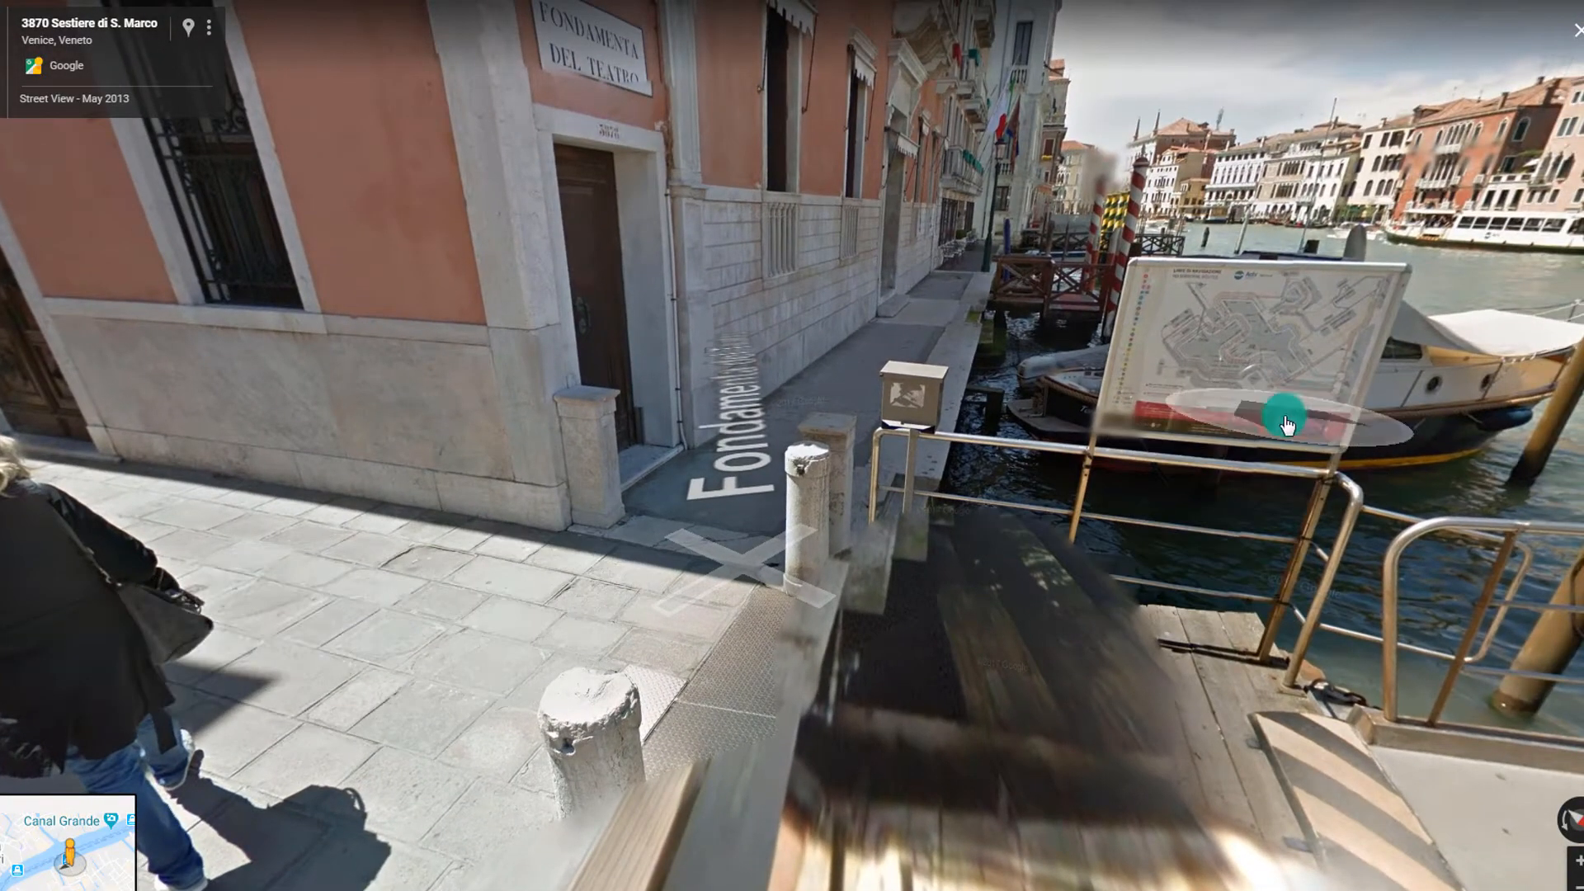
left_click_drag(1287, 425, 1130, 468)
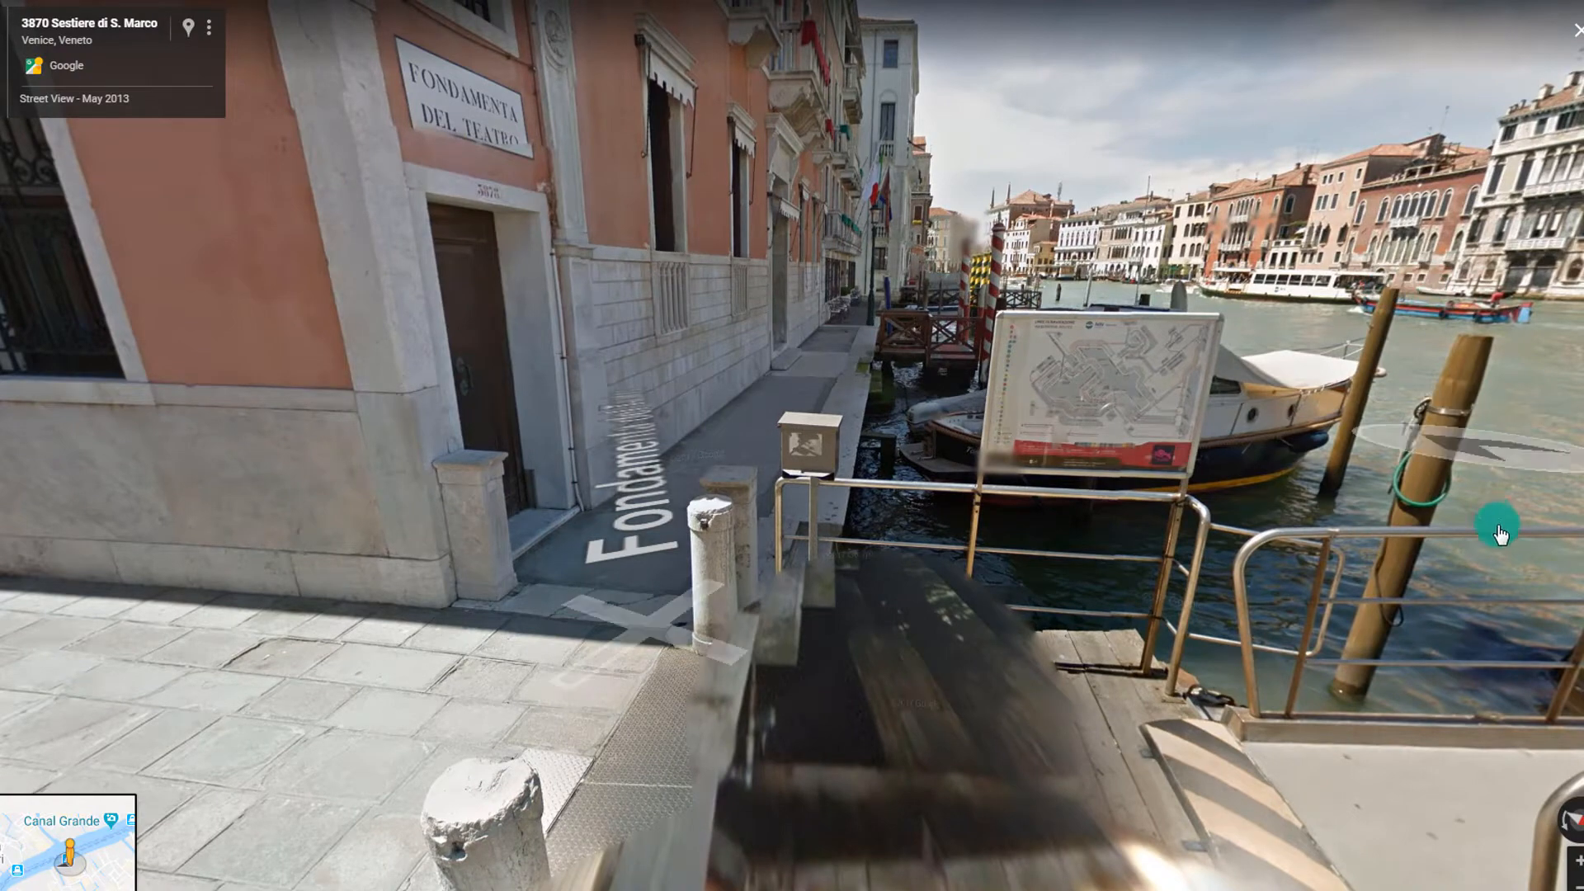
left_click_drag(1500, 535, 930, 259)
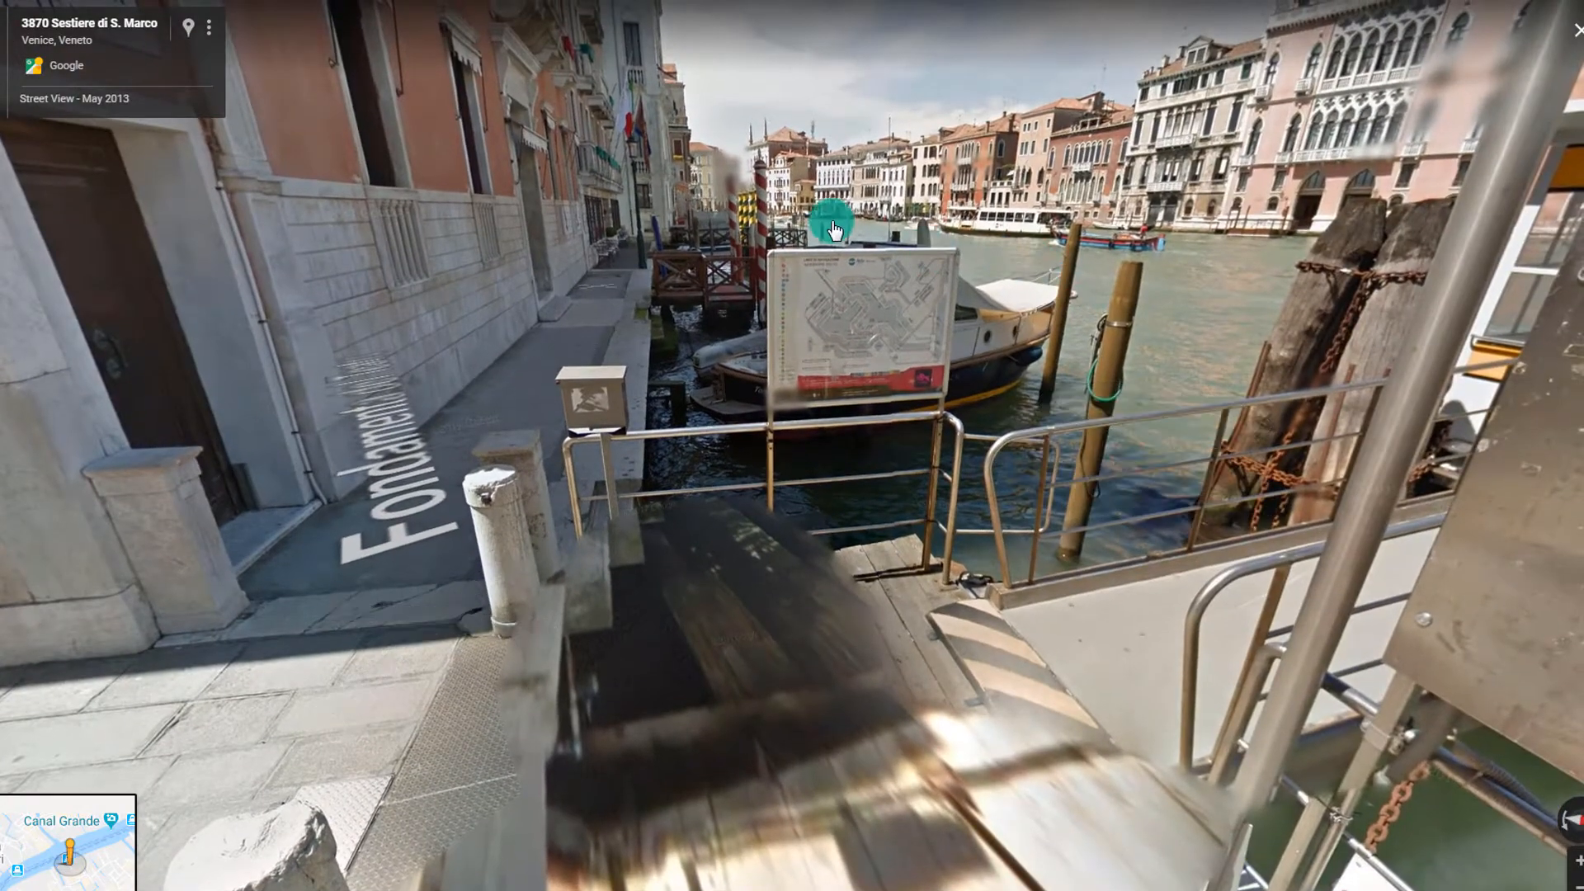
left_click(648, 718)
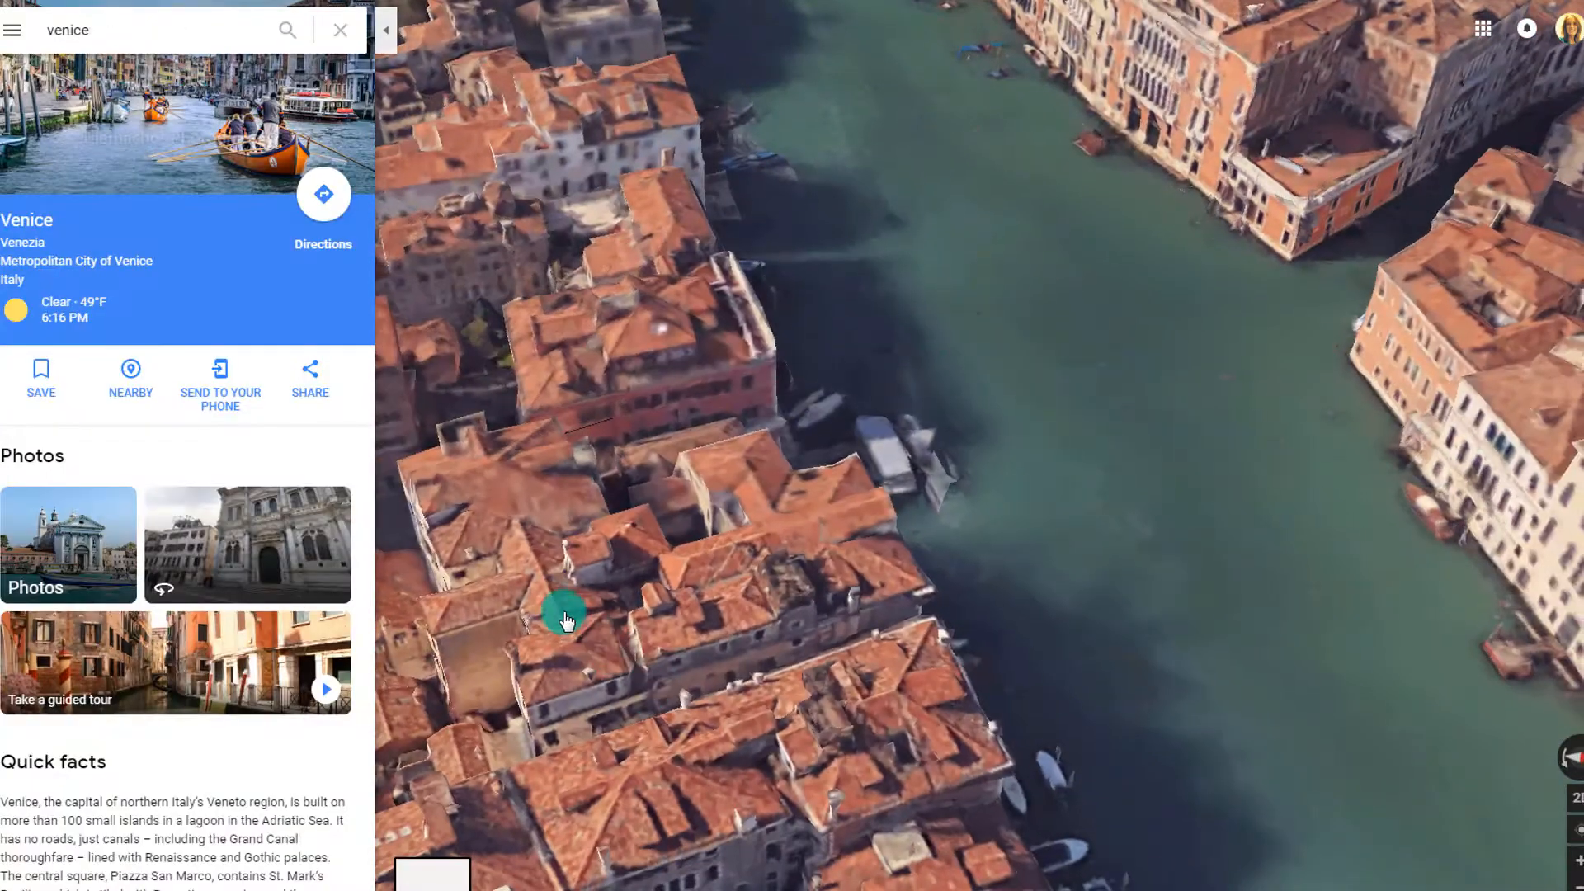
Pan the 3D aerial view along the Grand Canal to Palazzo Balbi and enter Street View
left_click_drag(591, 513, 1071, 686)
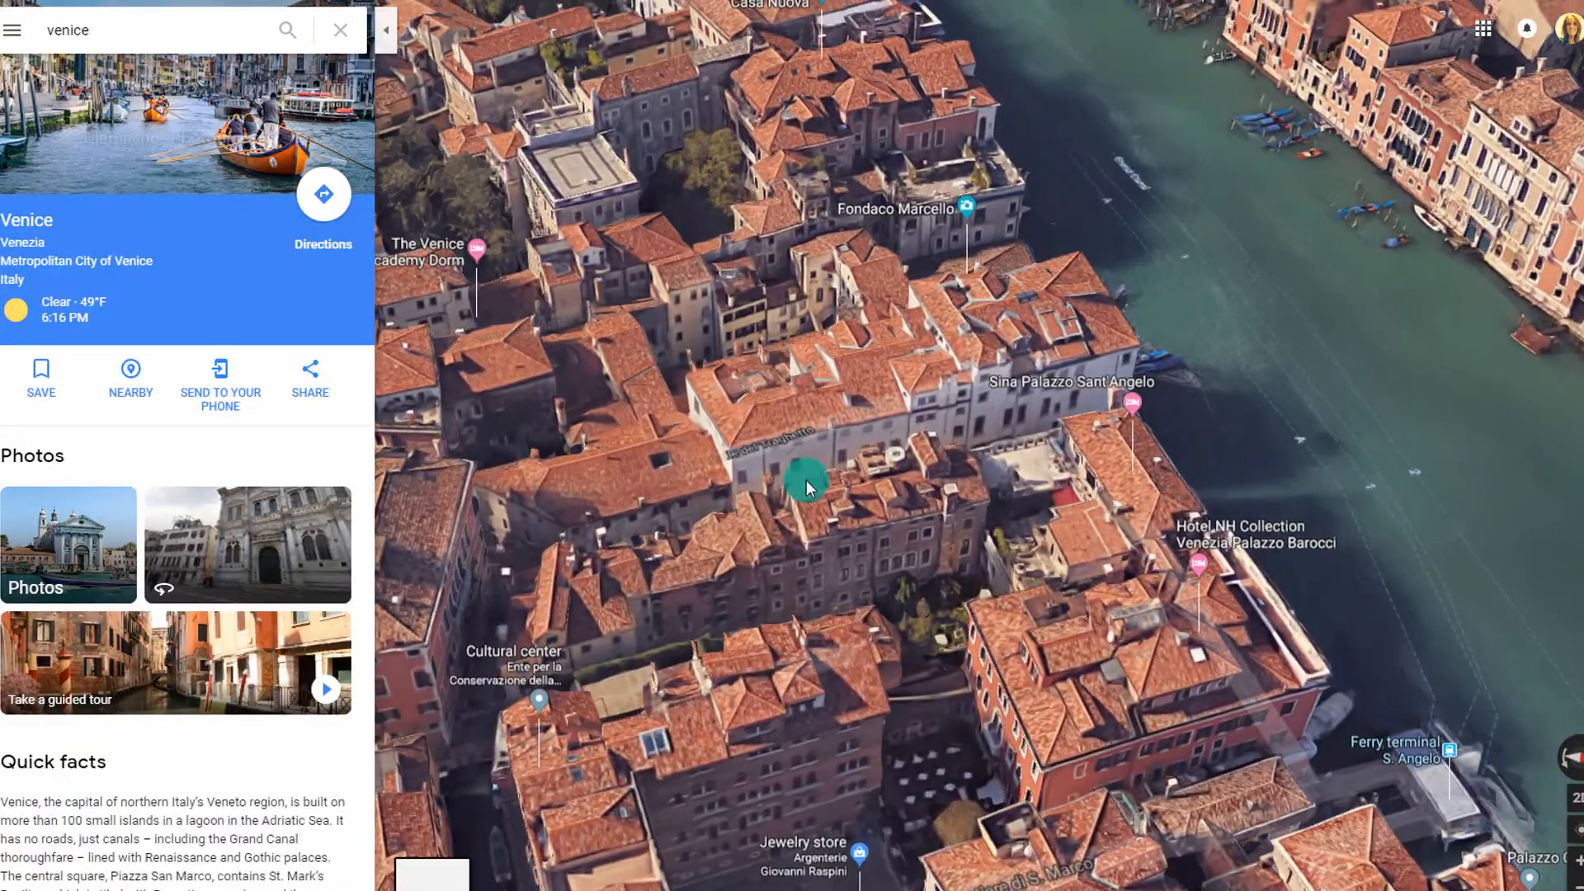
left_click_drag(704, 388, 791, 779)
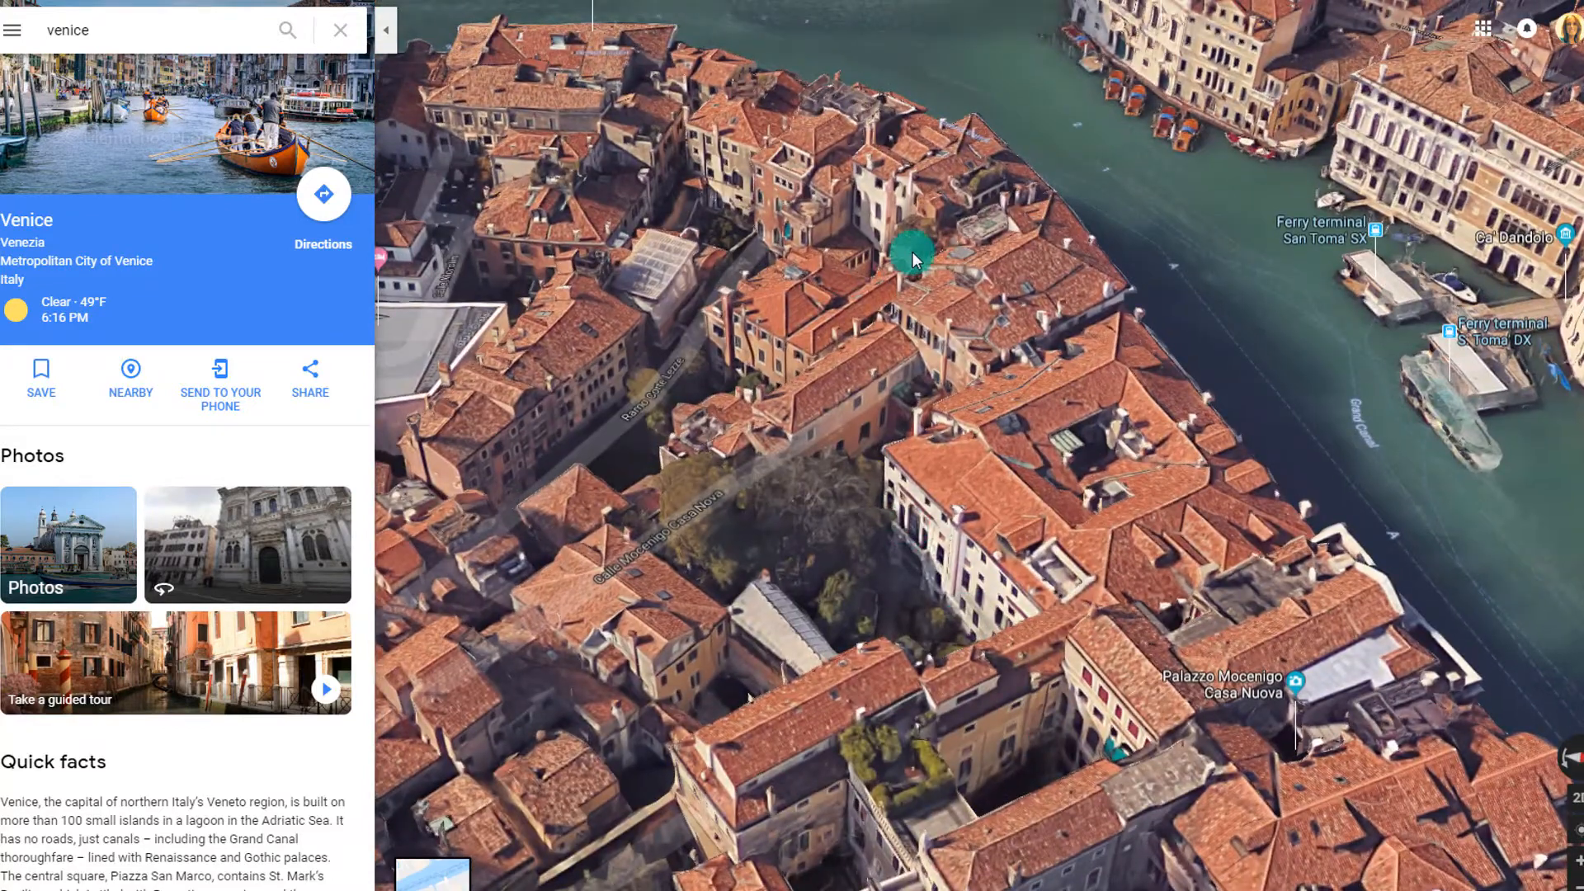
left_click_drag(914, 258, 661, 633)
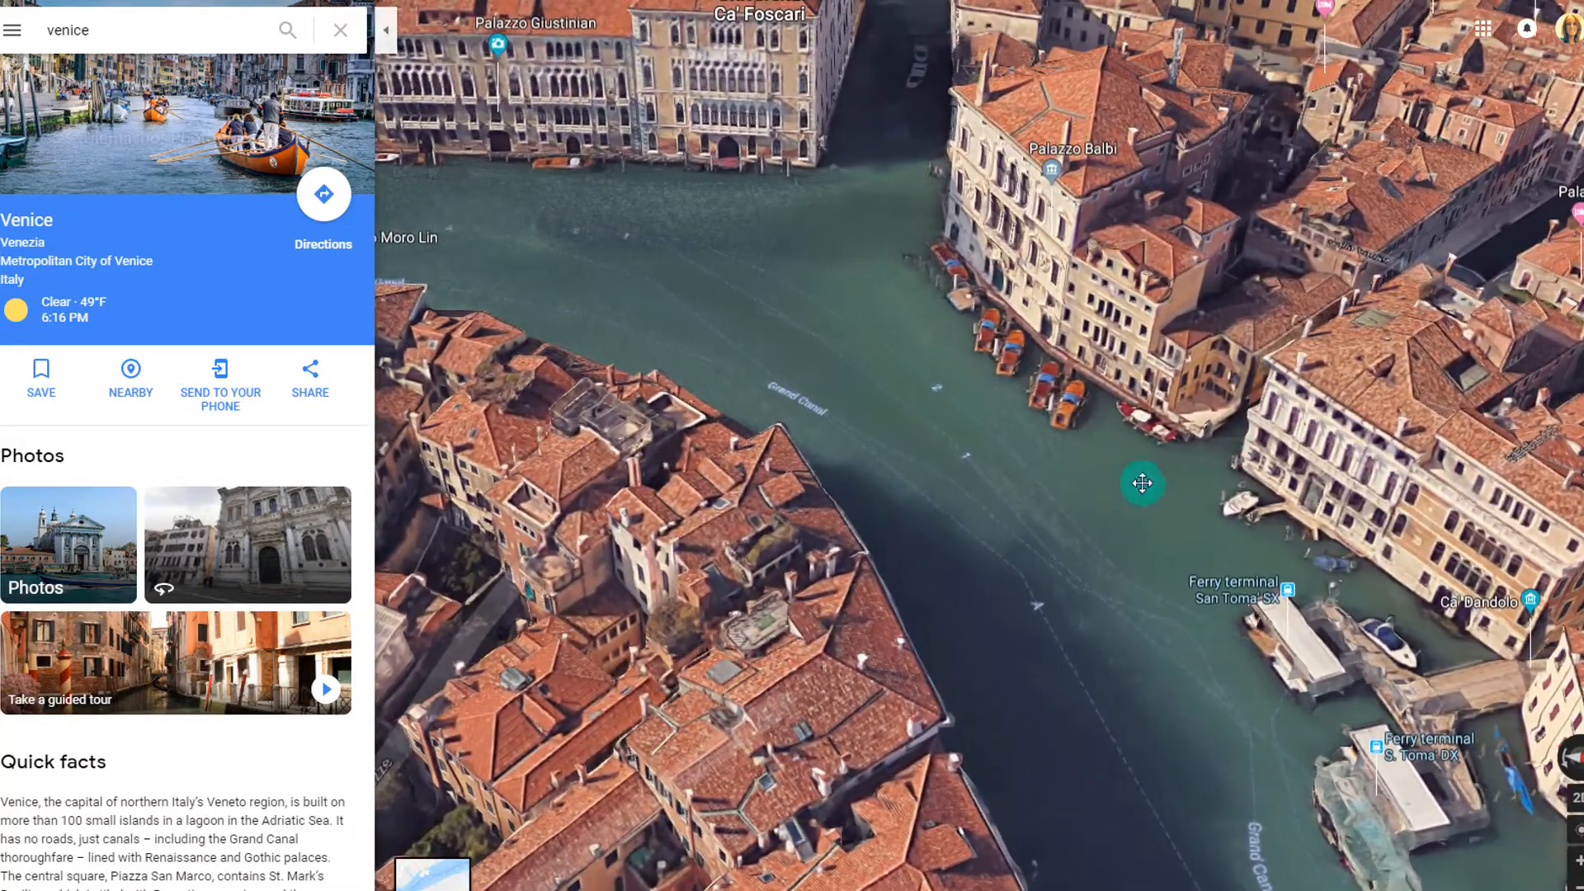
left_click_drag(1142, 483, 1051, 382)
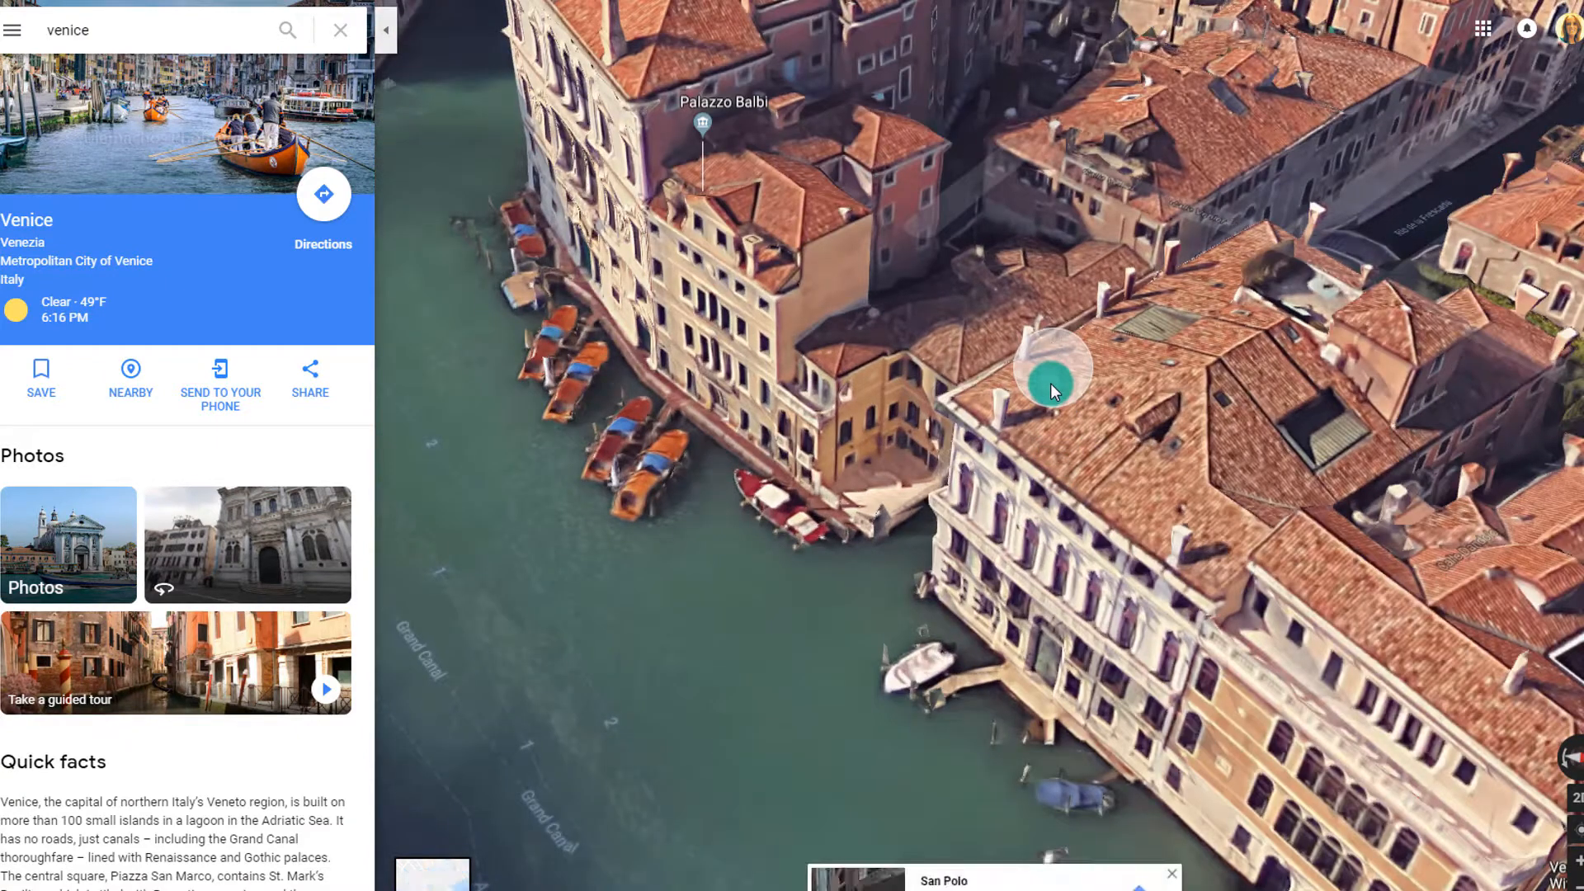
left_click(1051, 386)
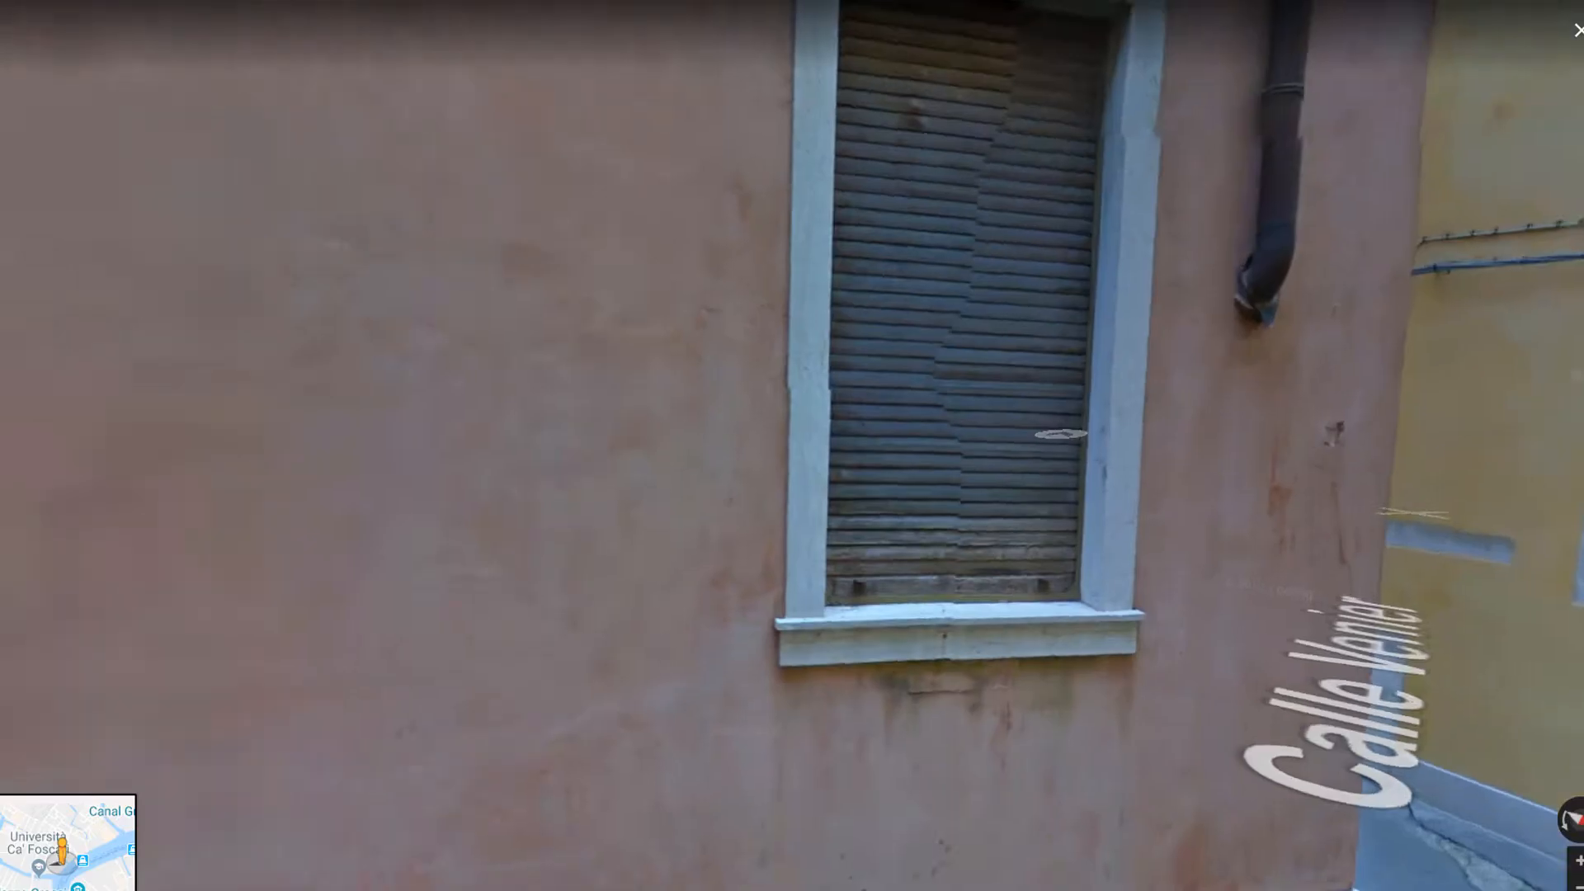
Look around the courtyard and move up to the barred window by the yellow wall
left_click_drag(1061, 435, 1560, 462)
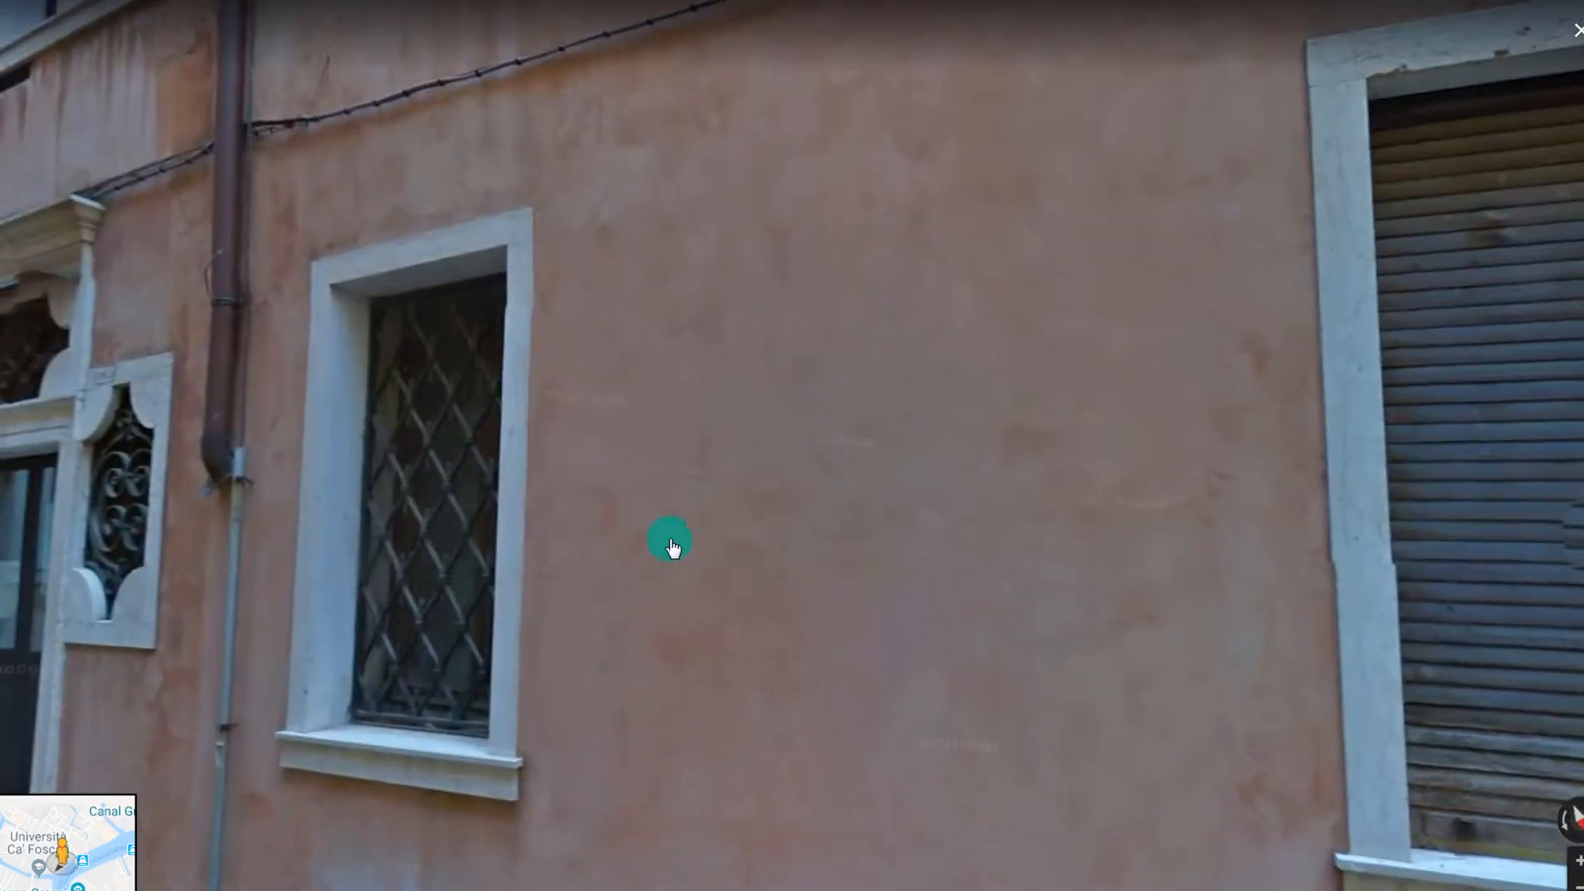
left_click_drag(552, 538, 1502, 434)
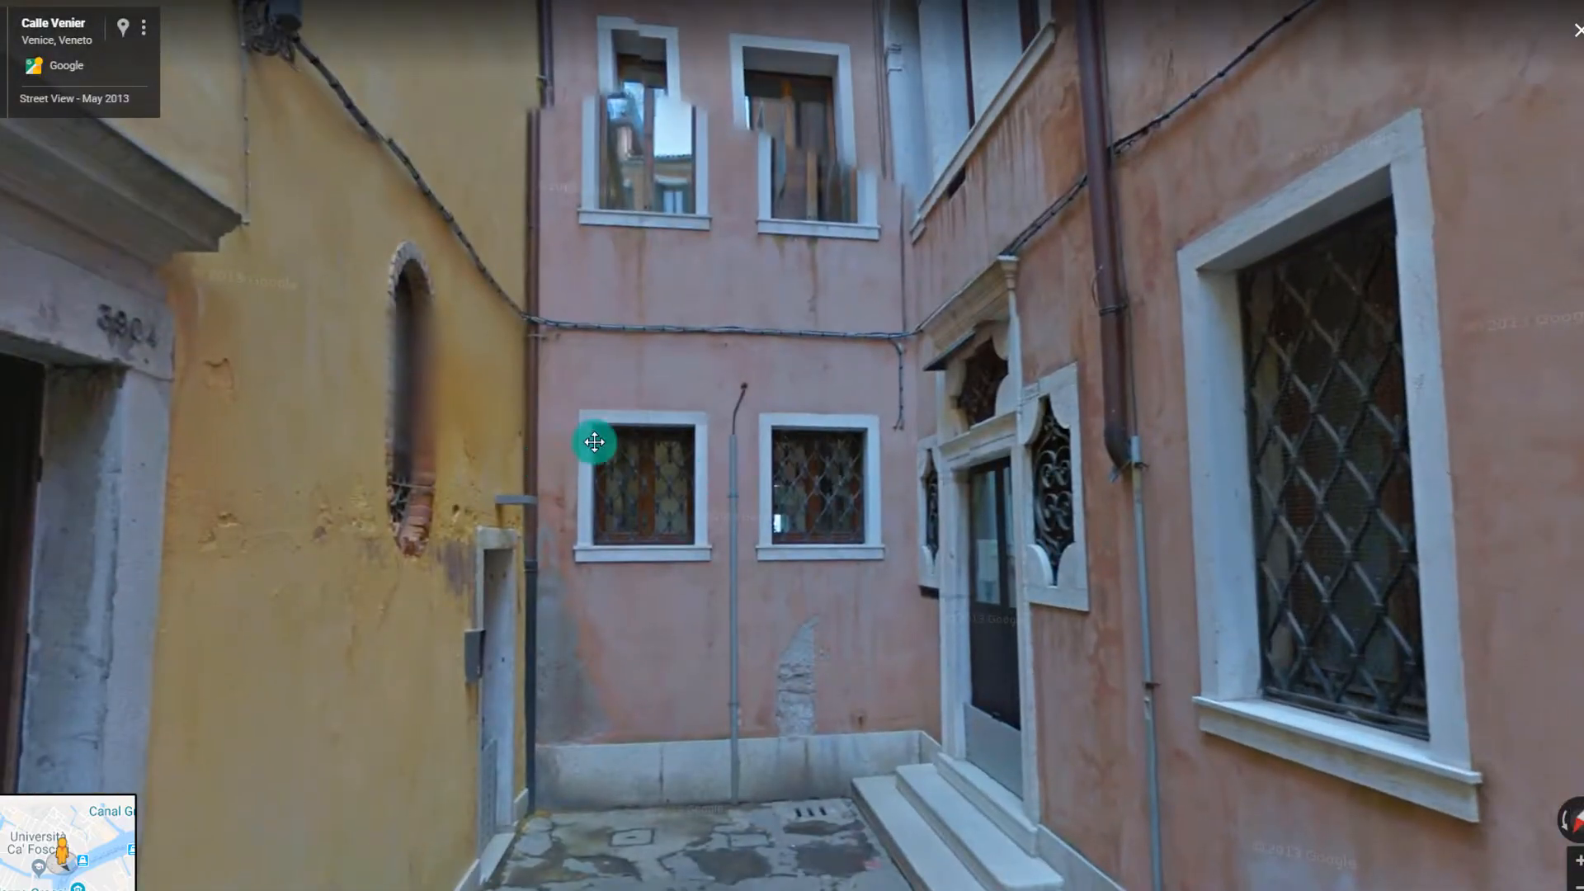
left_click_drag(594, 442, 1514, 354)
left_click(364, 399)
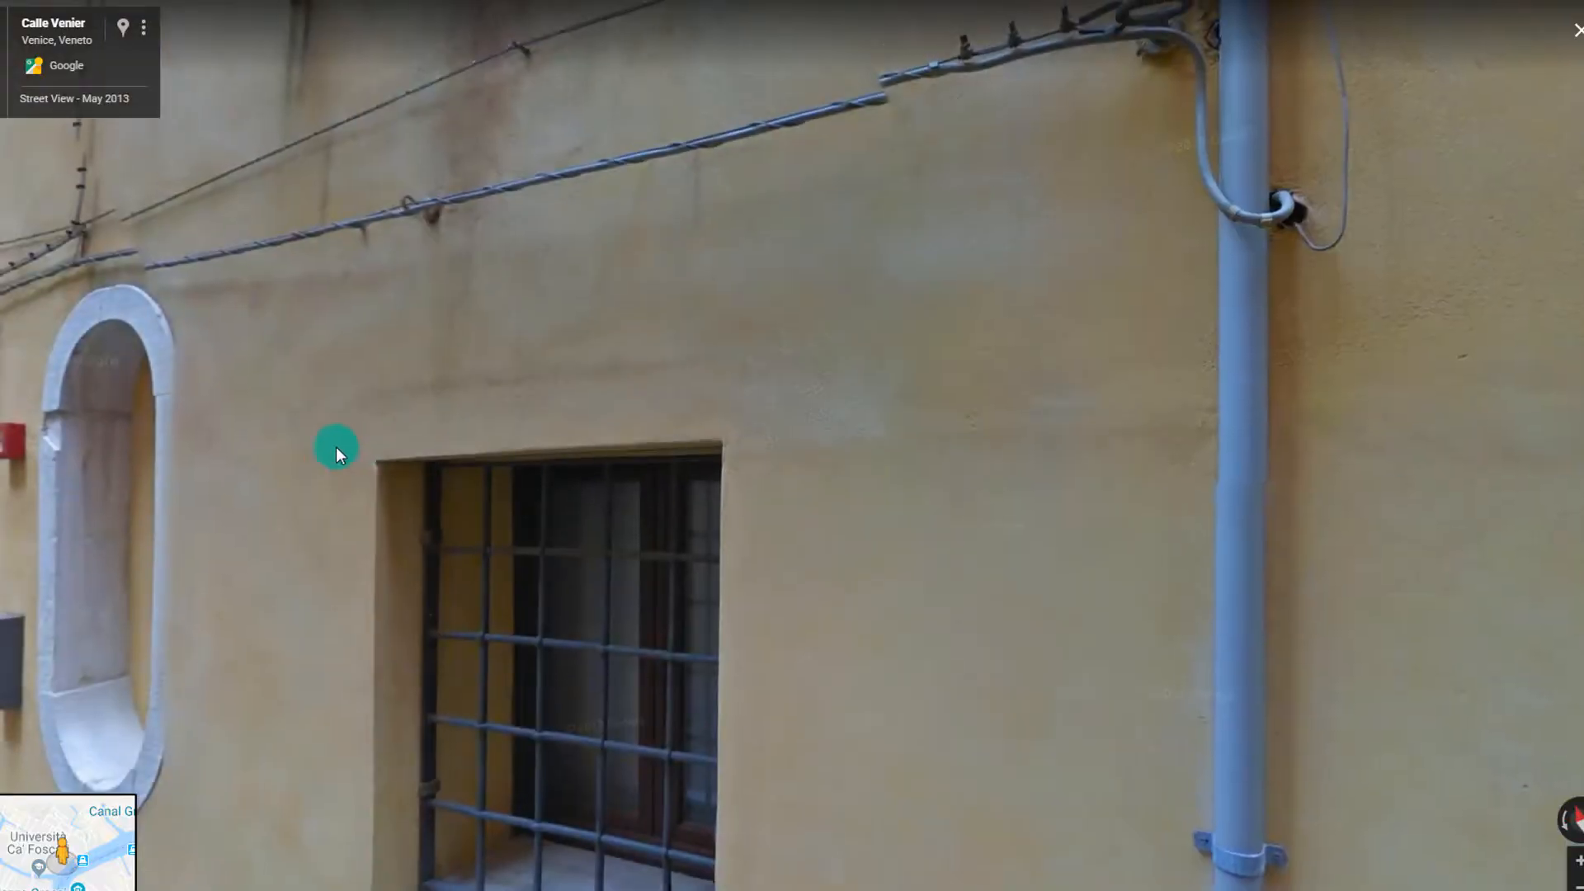
left_click_drag(335, 447, 1528, 449)
left_click_drag(708, 474, 1535, 462)
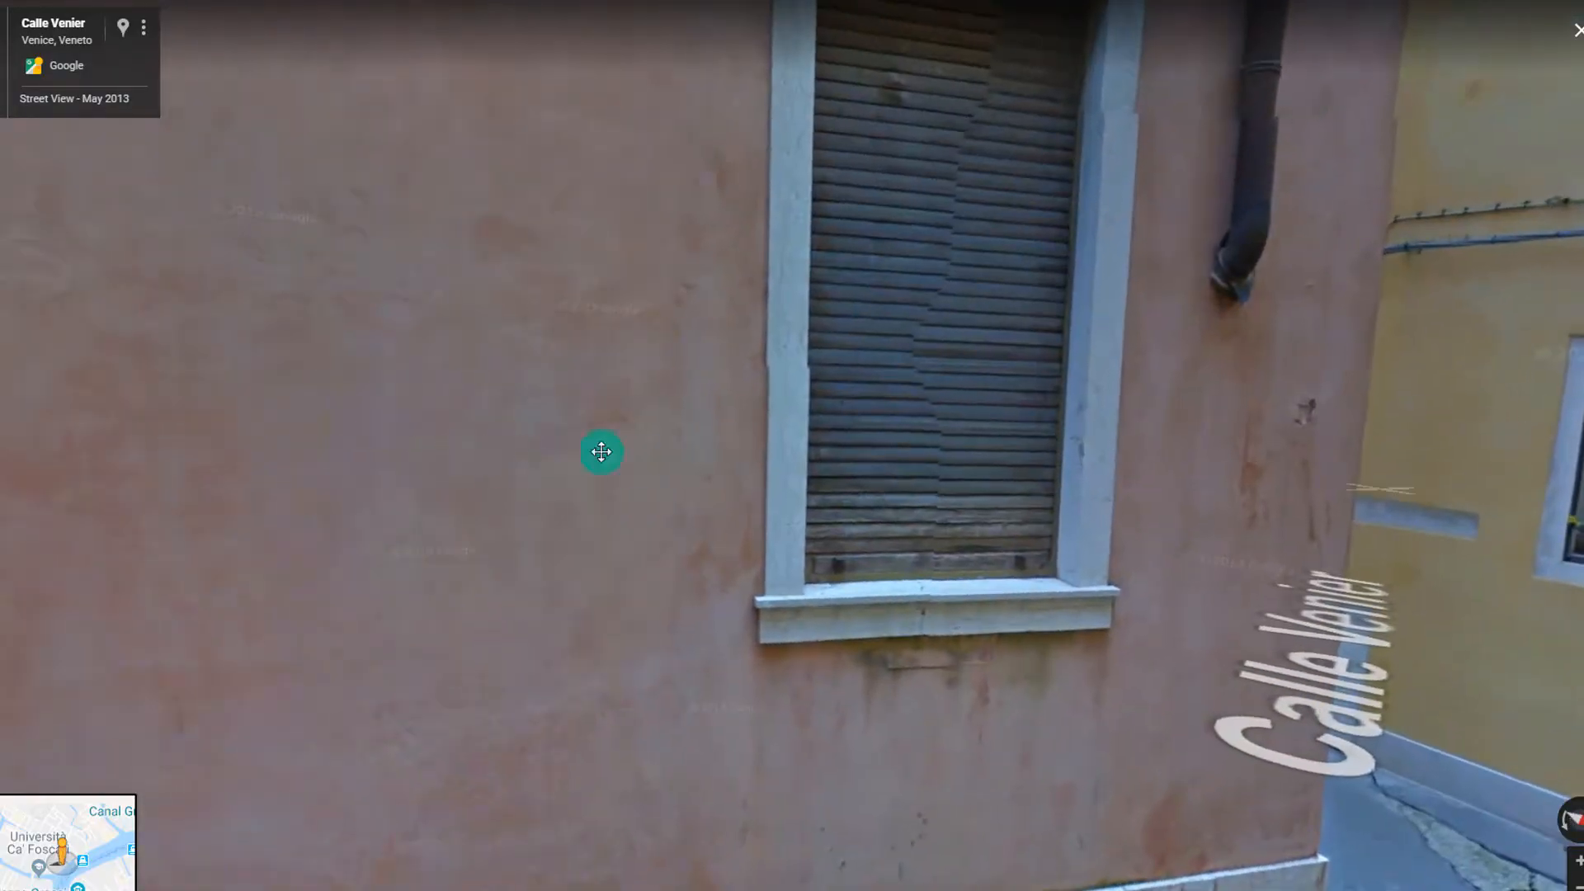
left_click_drag(602, 453, 248, 528)
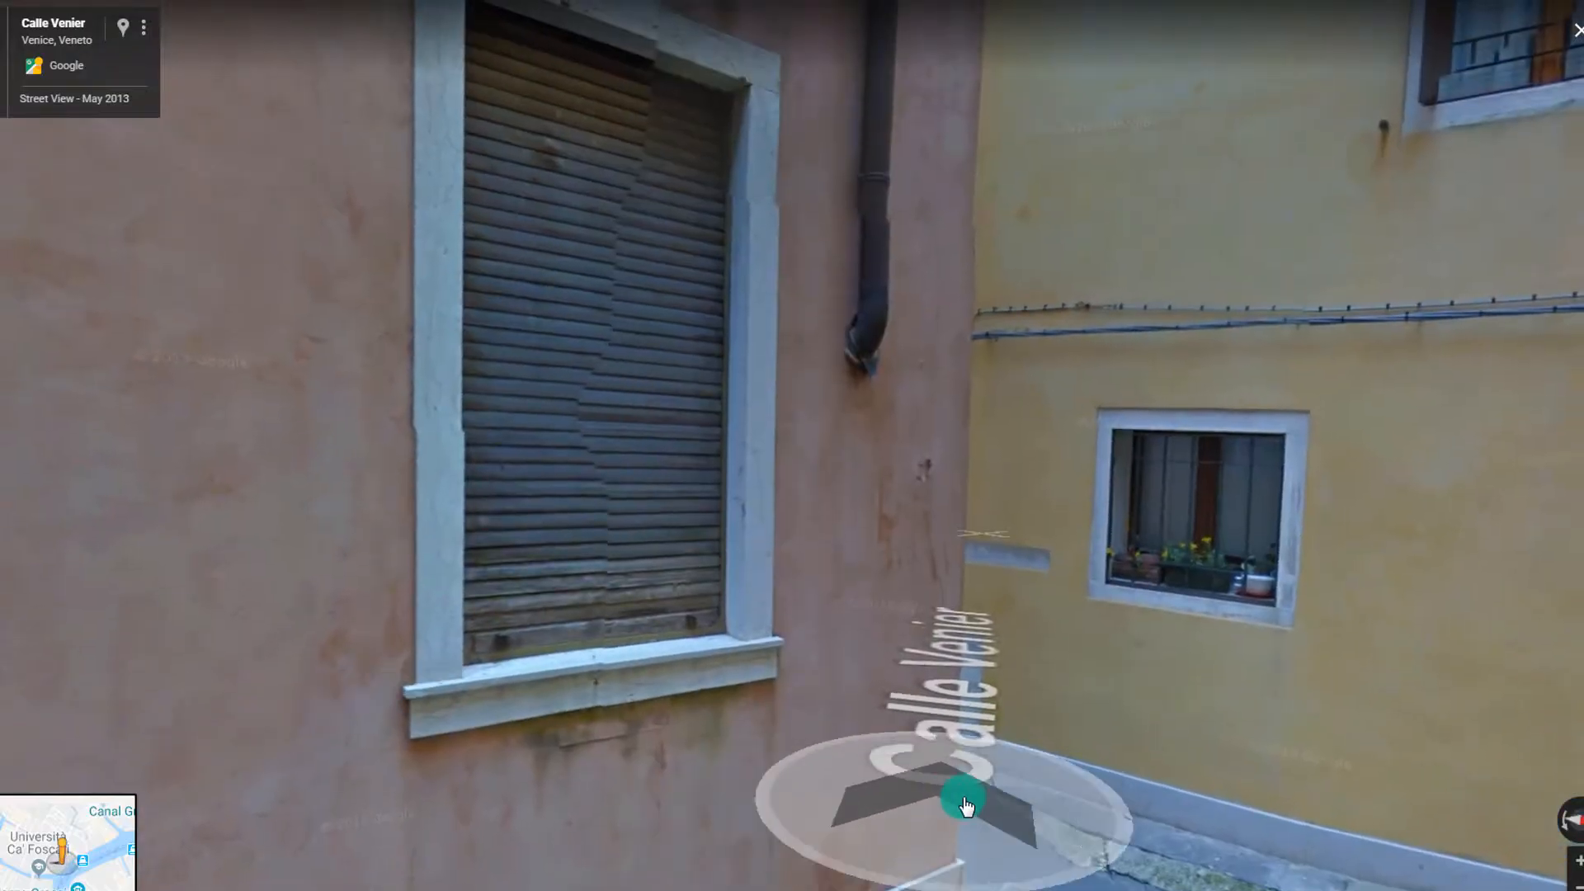
Walk down Calle Venier past the brick wall to the wooden door
left_click(965, 805)
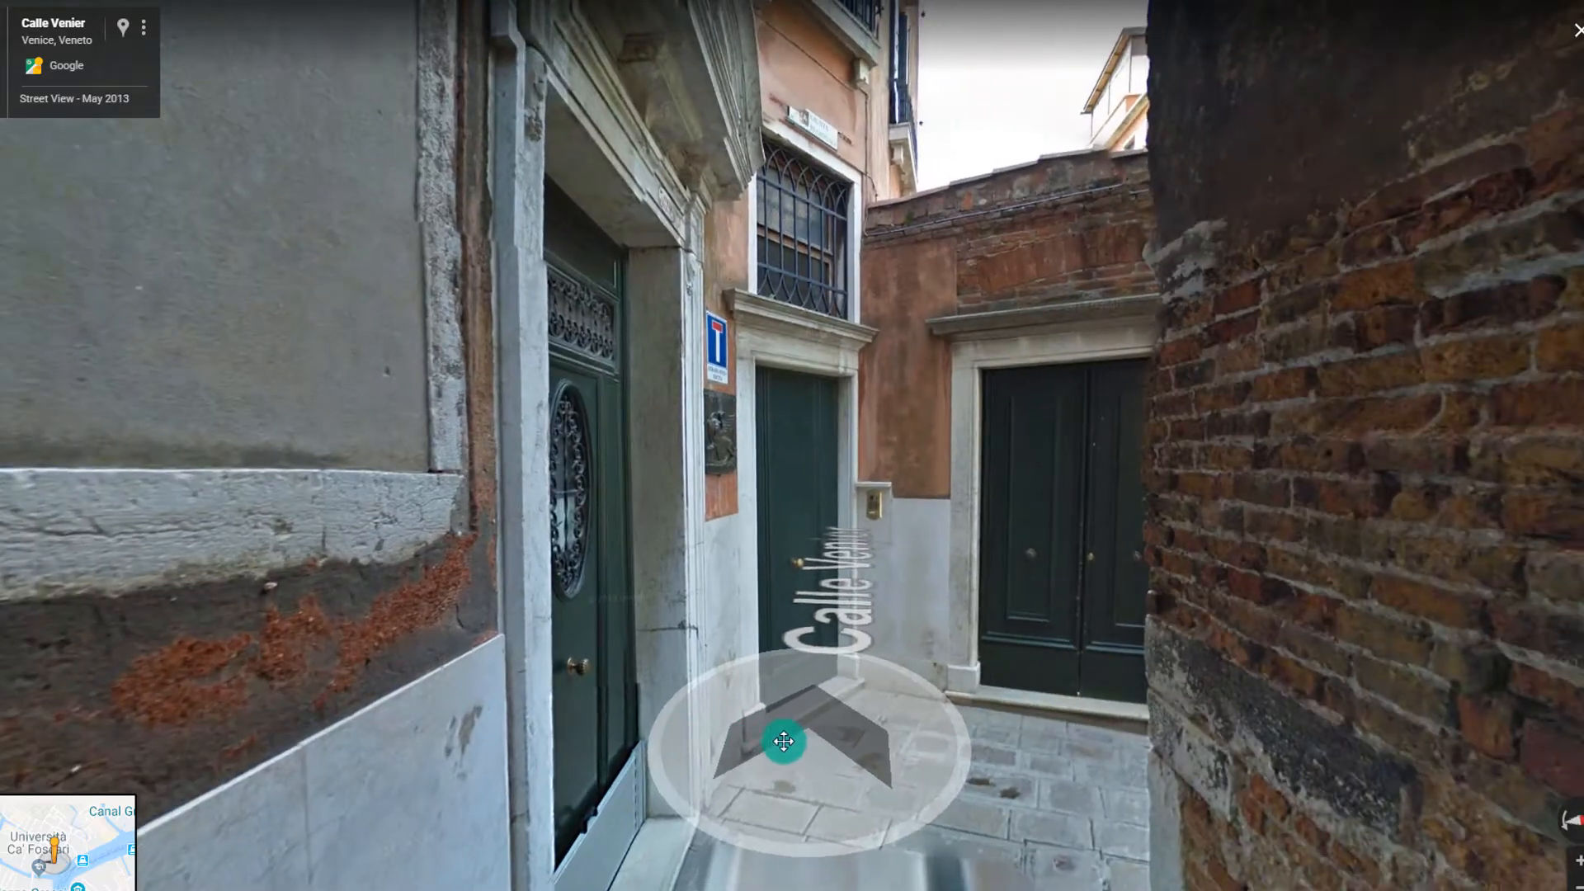
left_click_drag(784, 742, 577, 704)
left_click_drag(1252, 665, 4, 512)
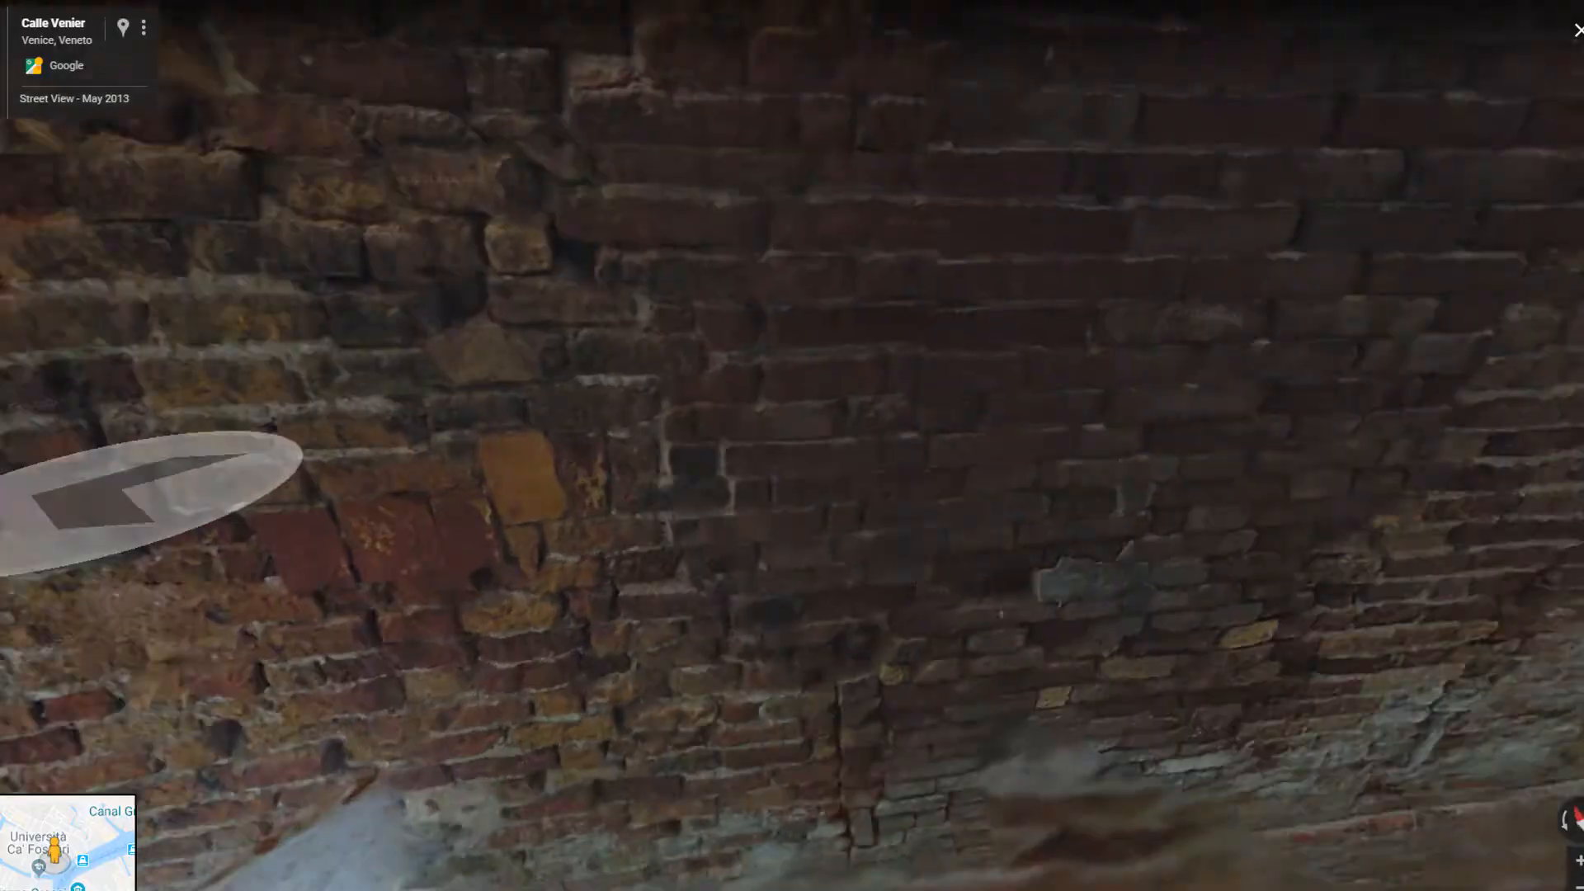
left_click_drag(1195, 531, 523, 308)
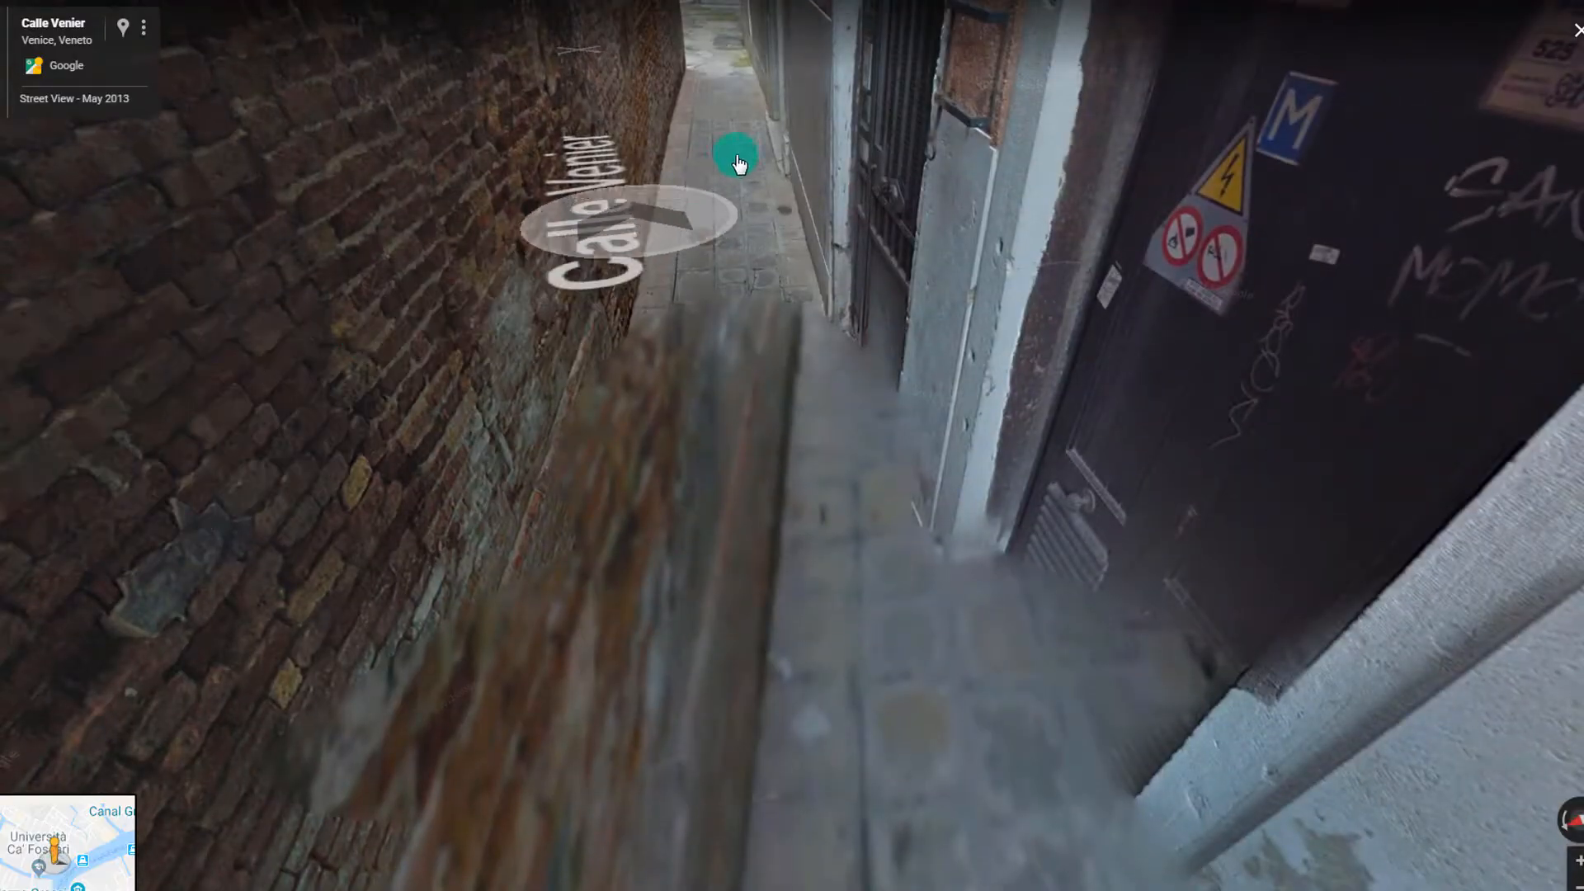
left_click(743, 139)
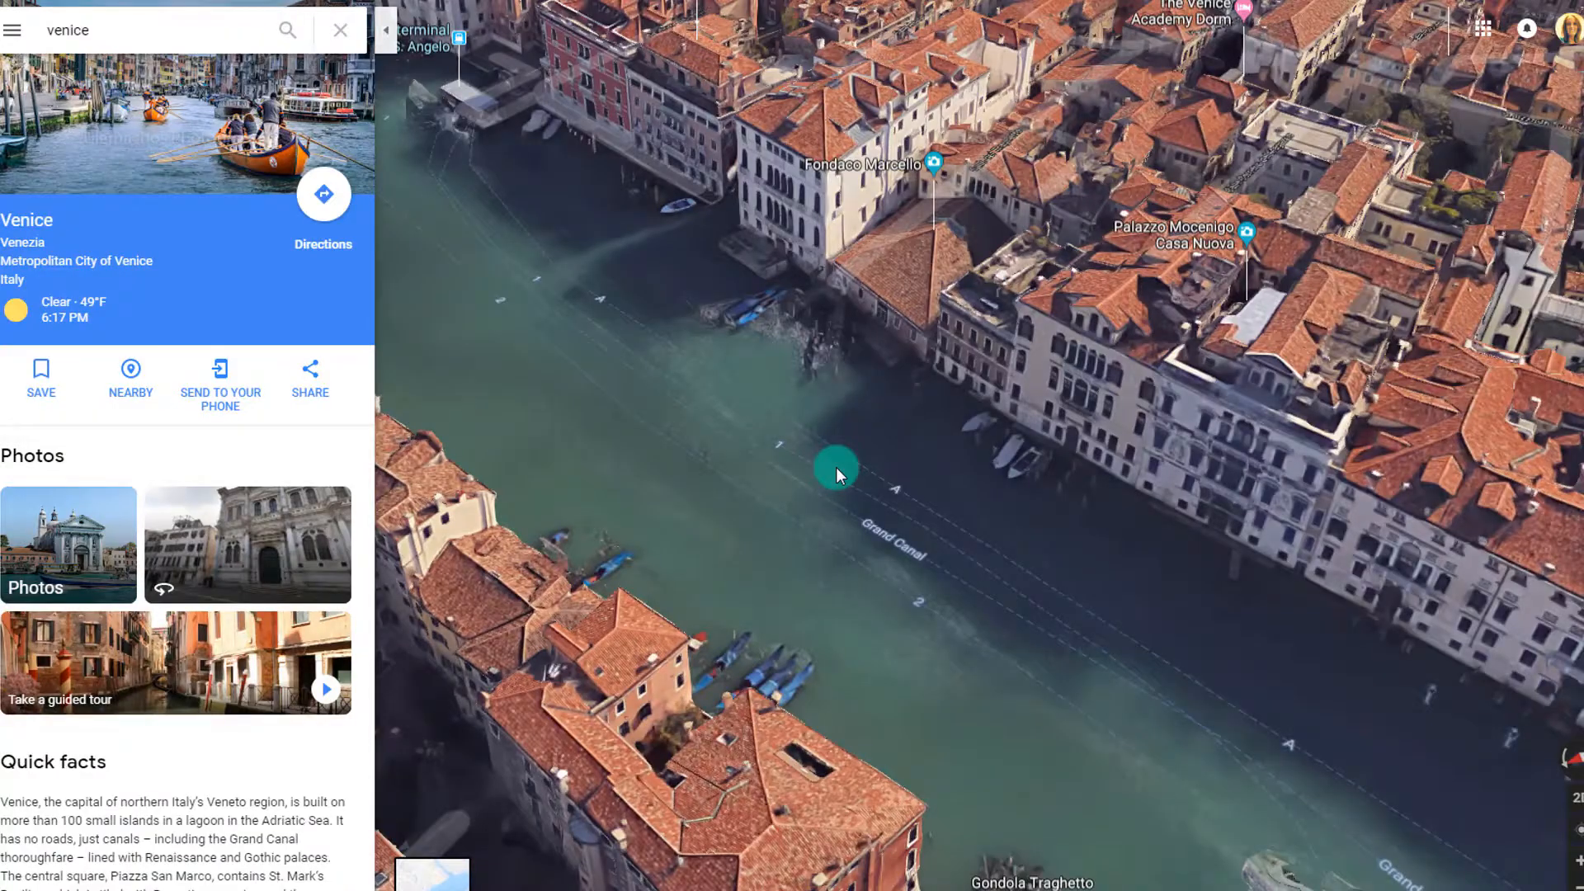
Pan and zoom the 3D Venice view along the Grand Canal toward Palazzo Tiepolo Passi
left_click_drag(701, 360, 1439, 817)
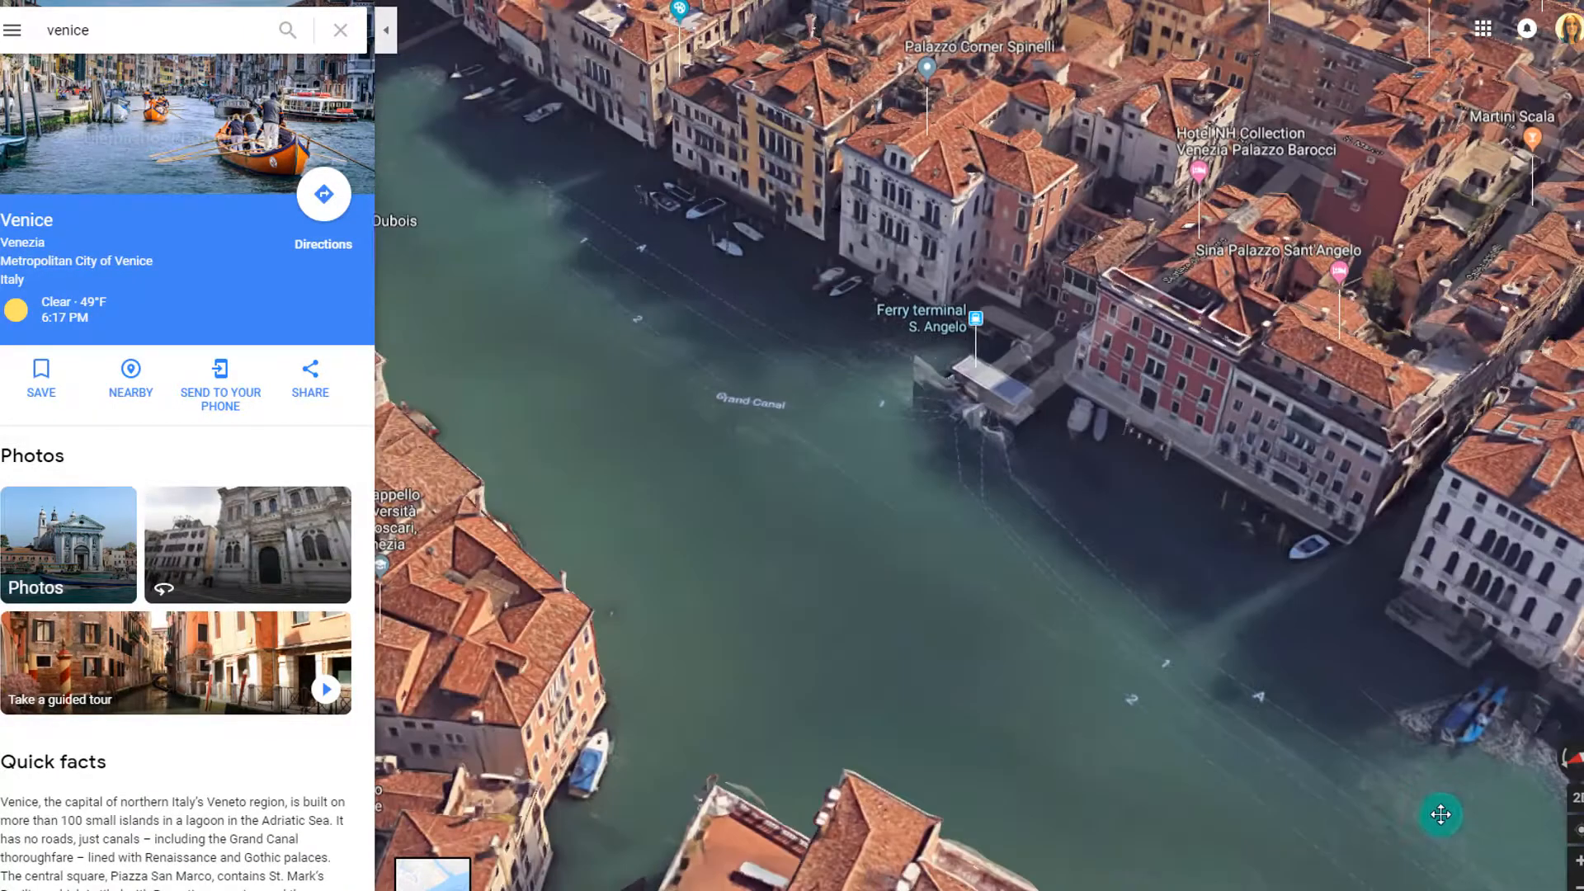
left_click_drag(787, 417, 1088, 131)
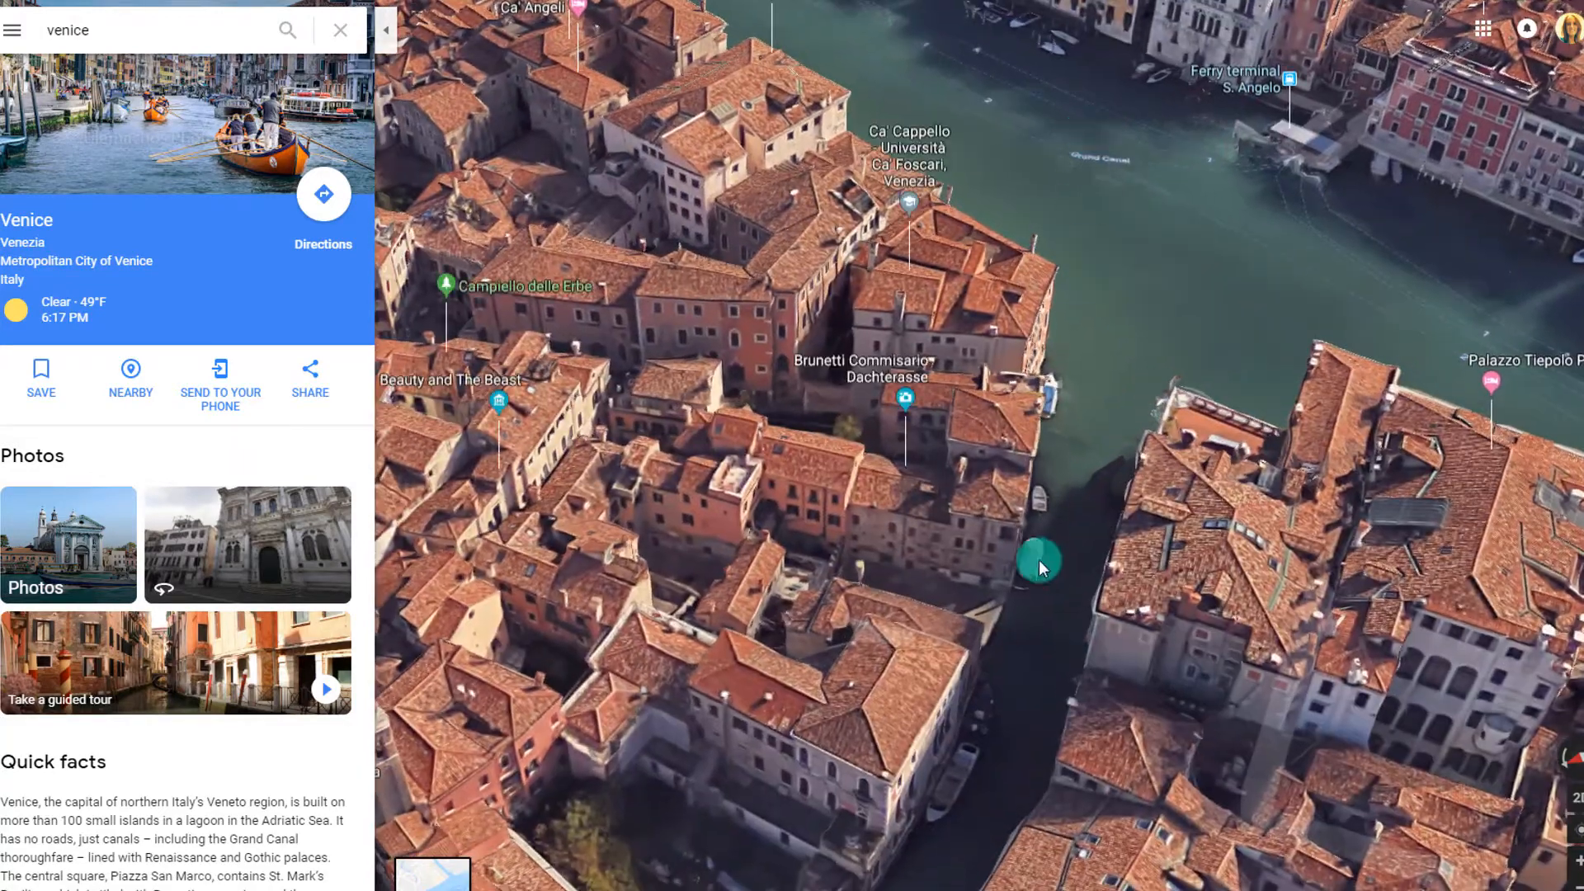
scroll(1039, 609, "up", 3)
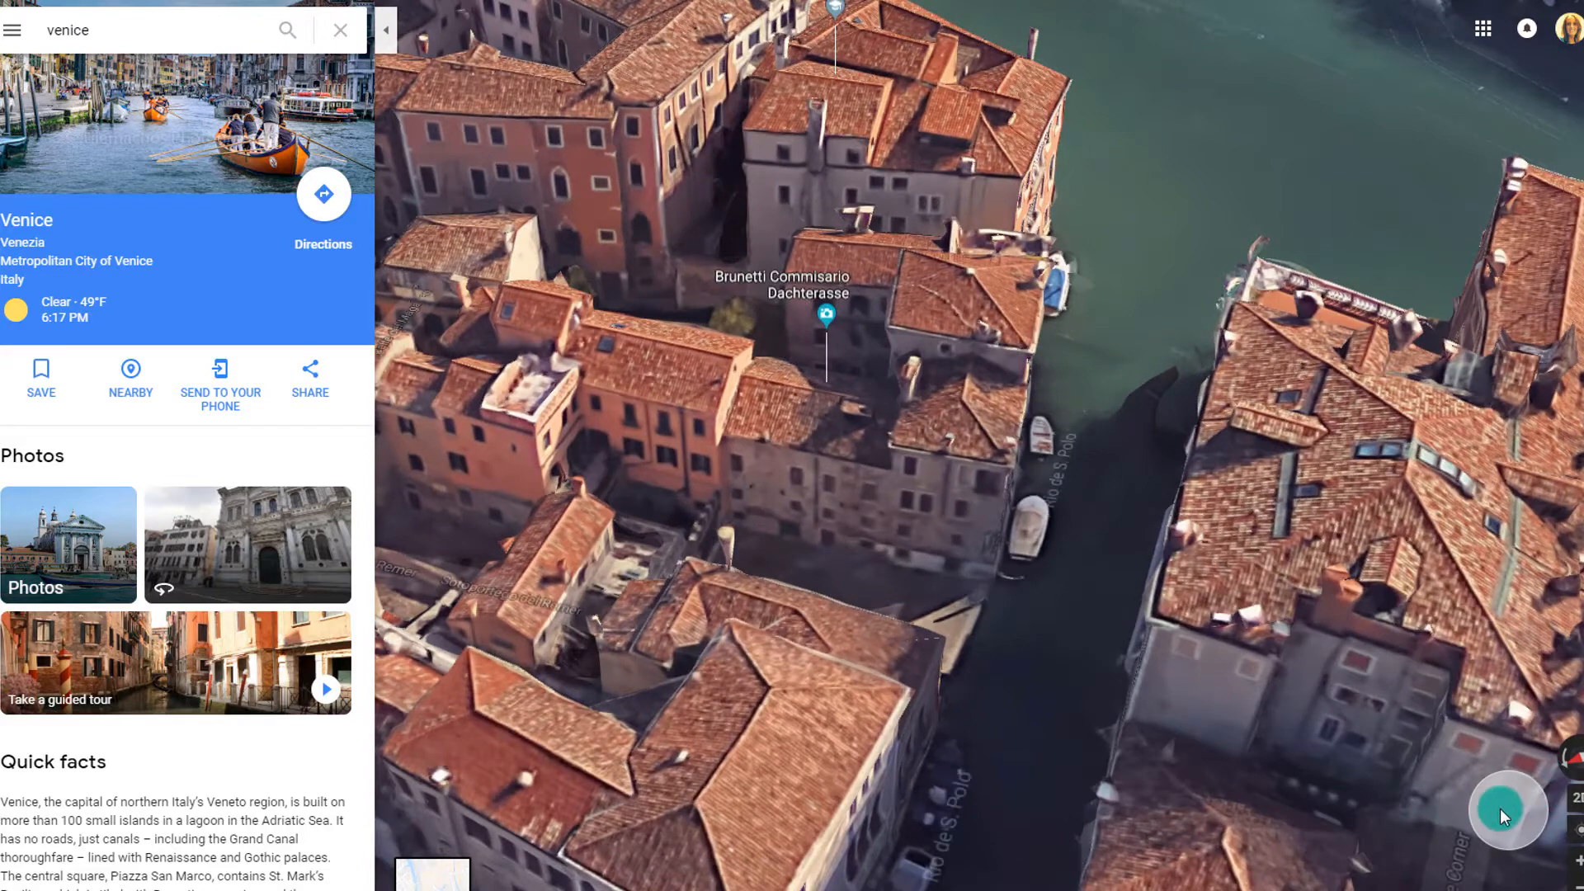
left_click_drag(1131, 714, 1191, 603)
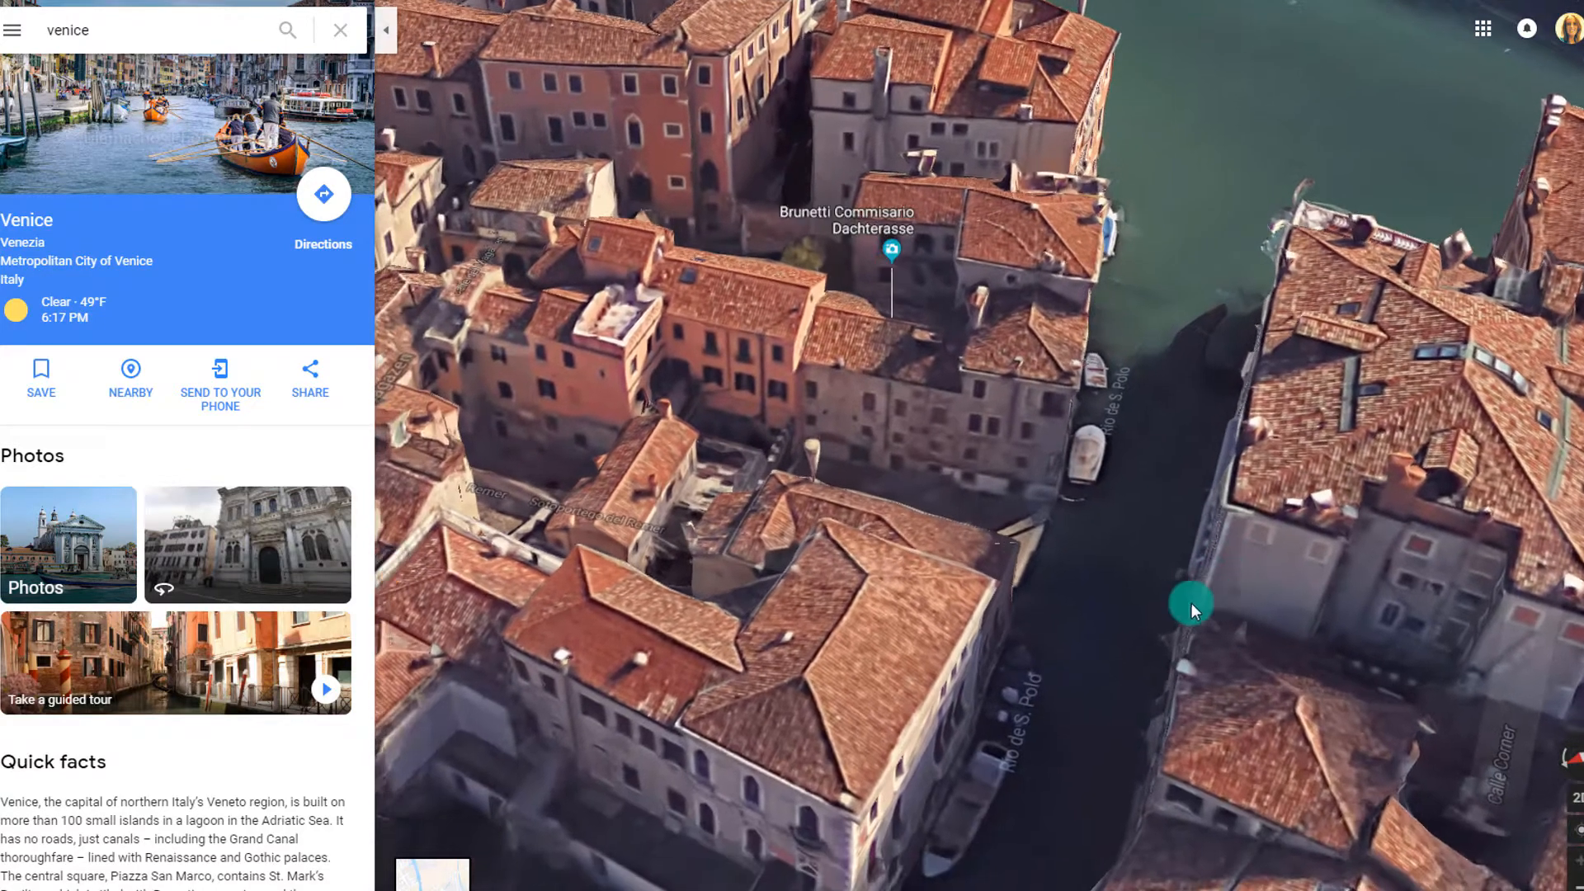
scroll(1093, 632, "down", 2)
scroll(1092, 632, "up", 2)
scroll(1092, 632, "up", 1)
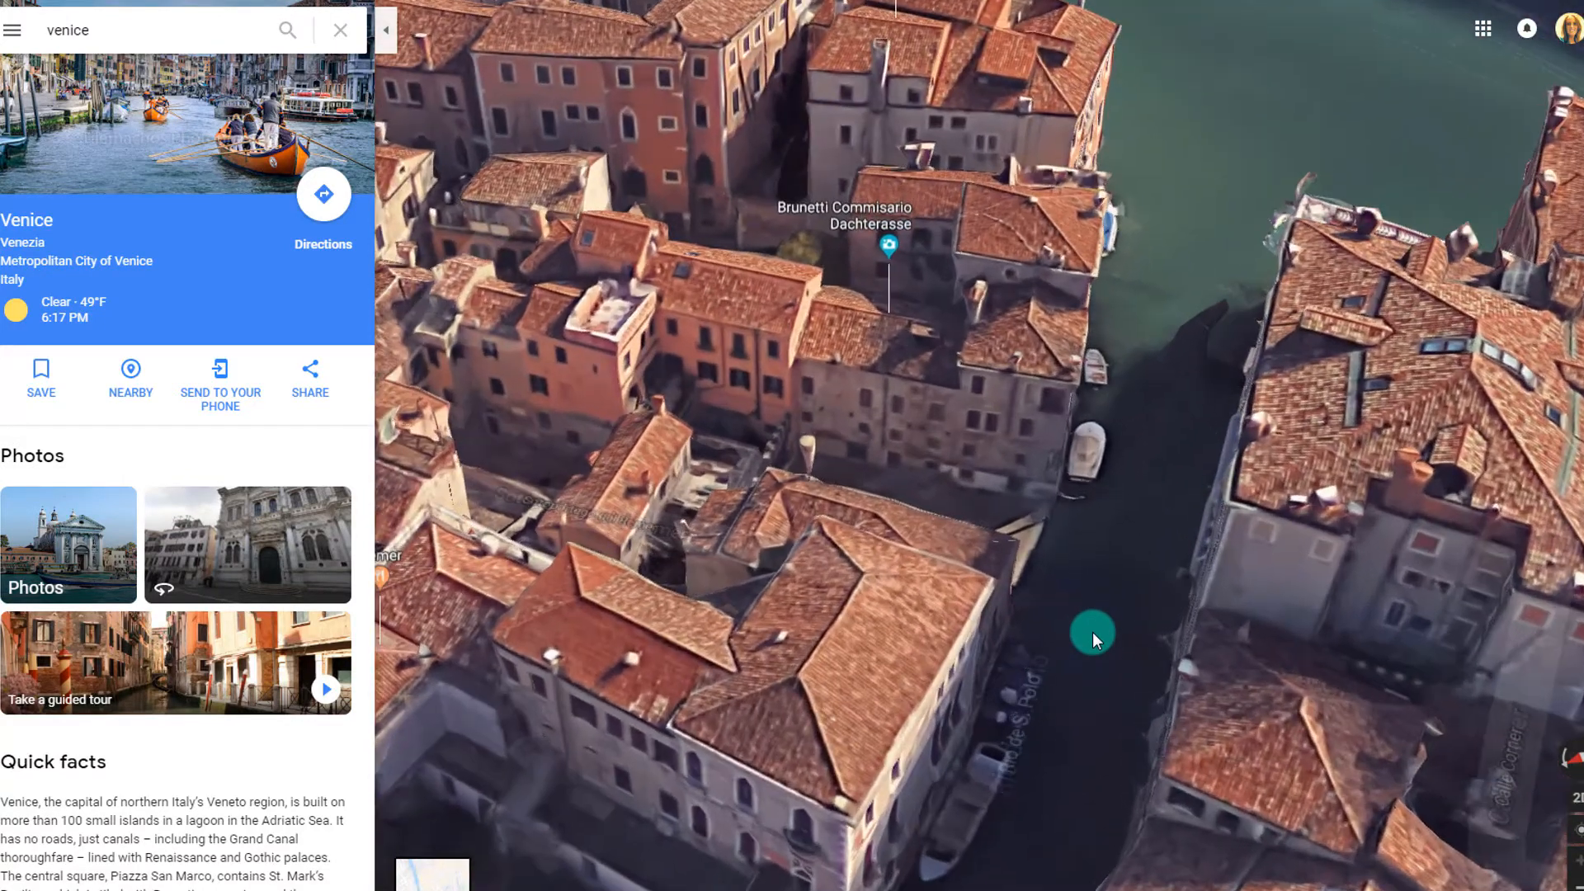
left_click_drag(1467, 693, 1359, 680)
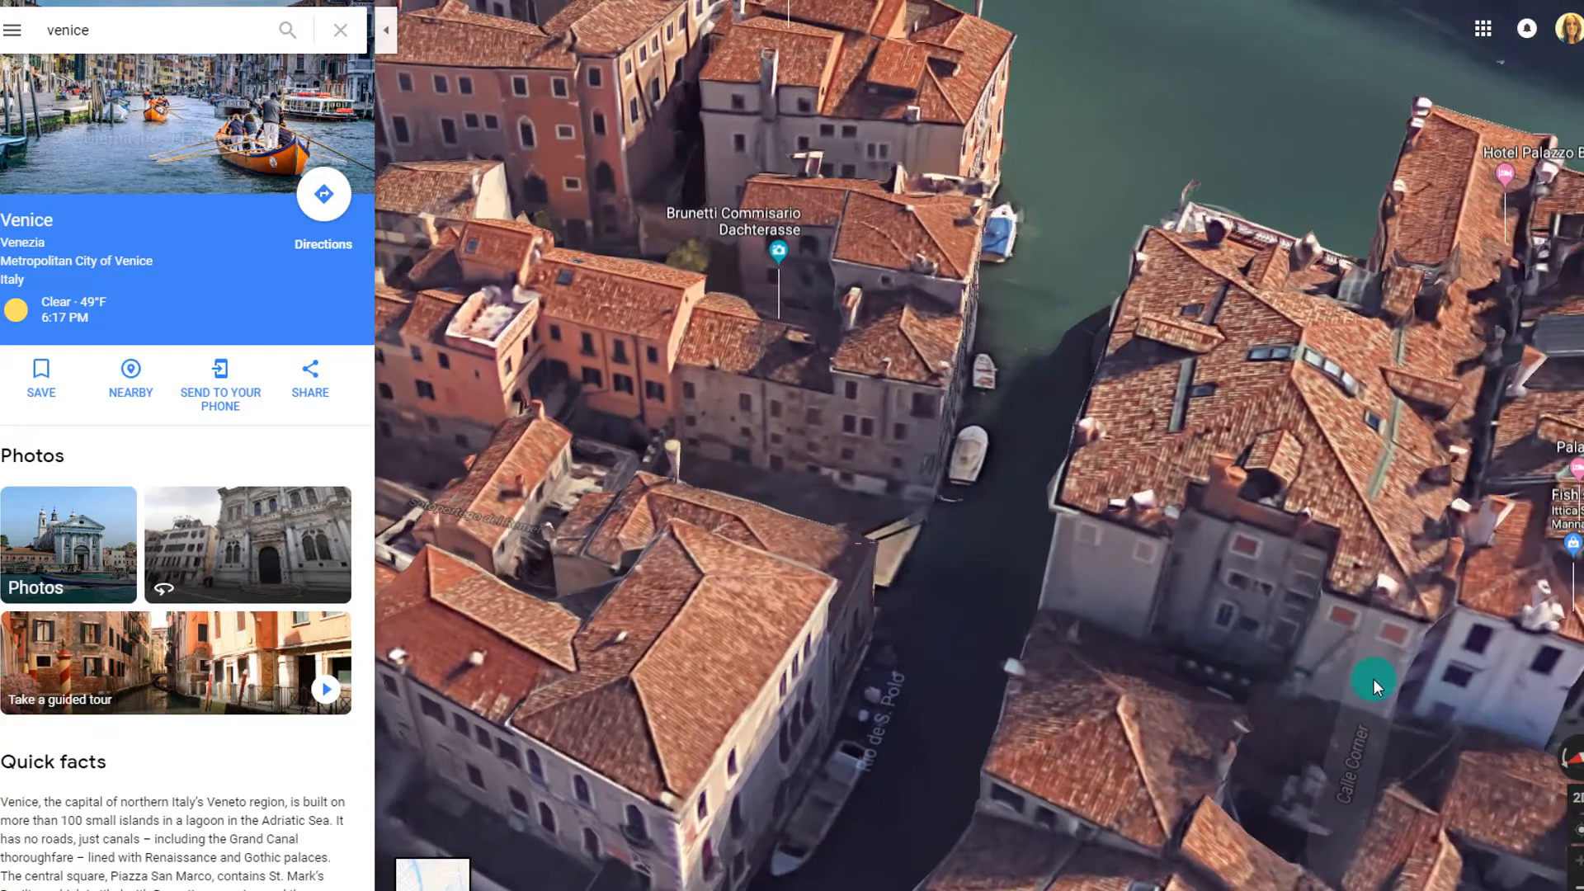
Drop to street level at Calle Corner beside the canal
left_click(1374, 678)
left_click(1401, 708)
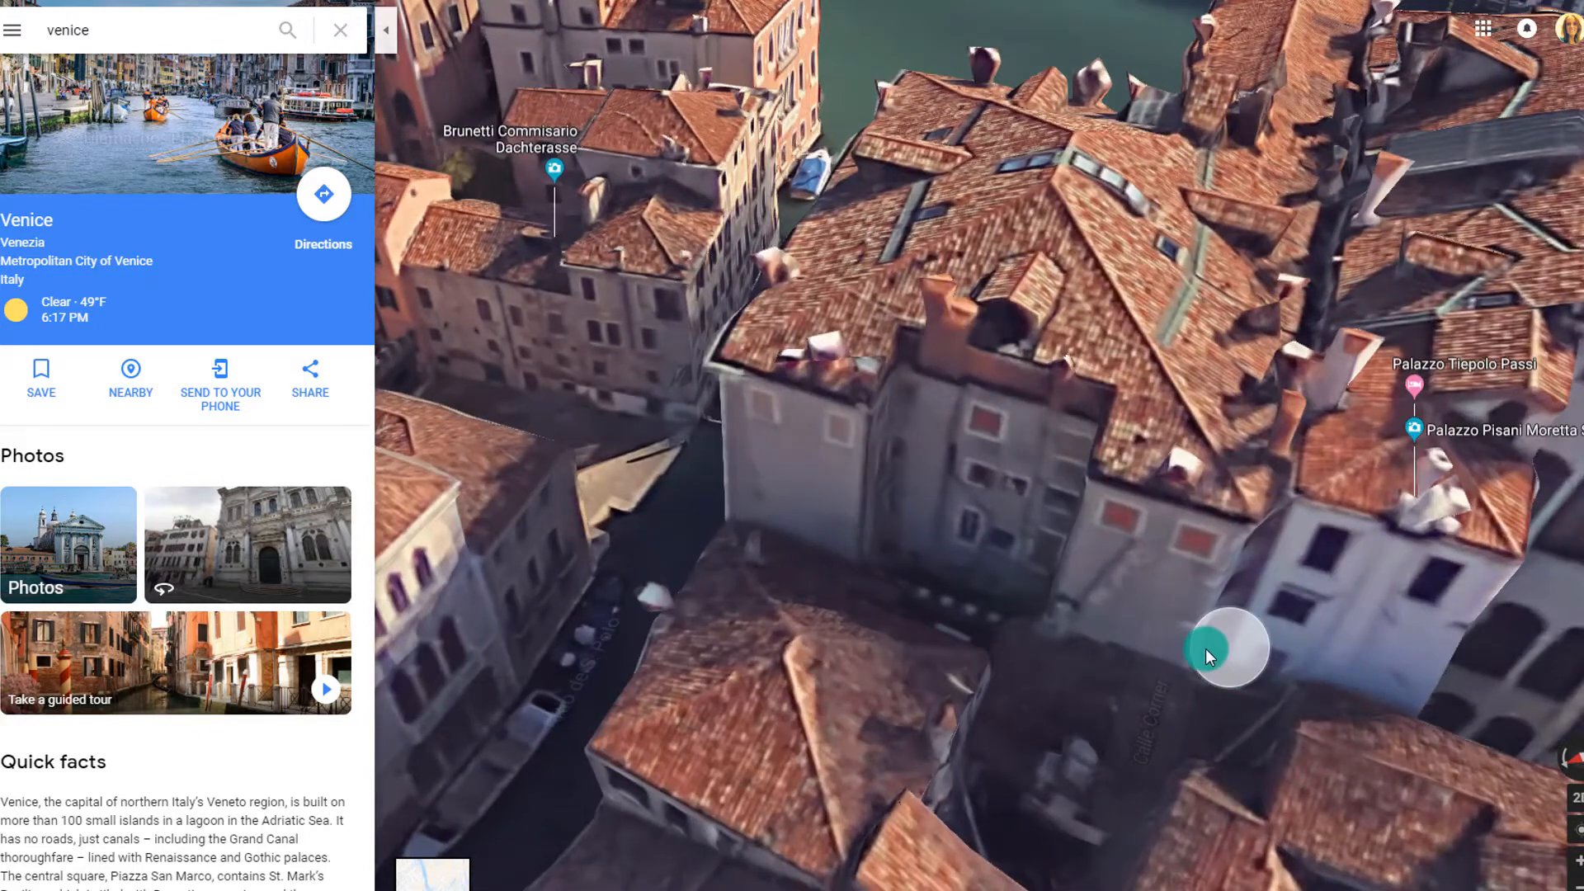
left_click(1206, 649)
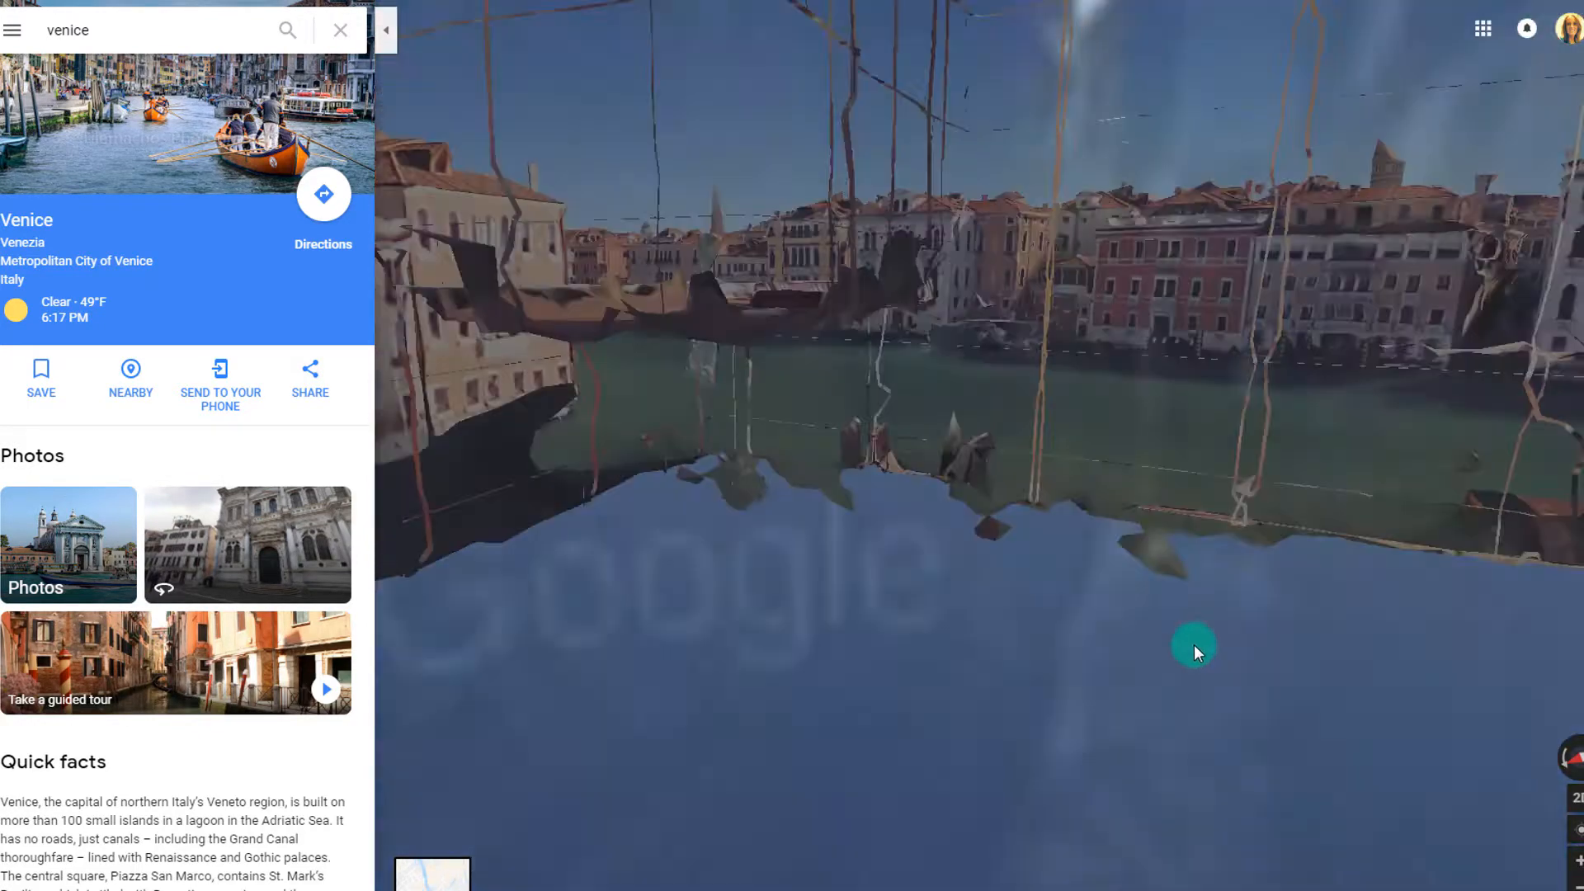
Head down the Calle Corner alley past door 964 to Fondamenta del Teatro
left_click_drag(700, 528, 1580, 512)
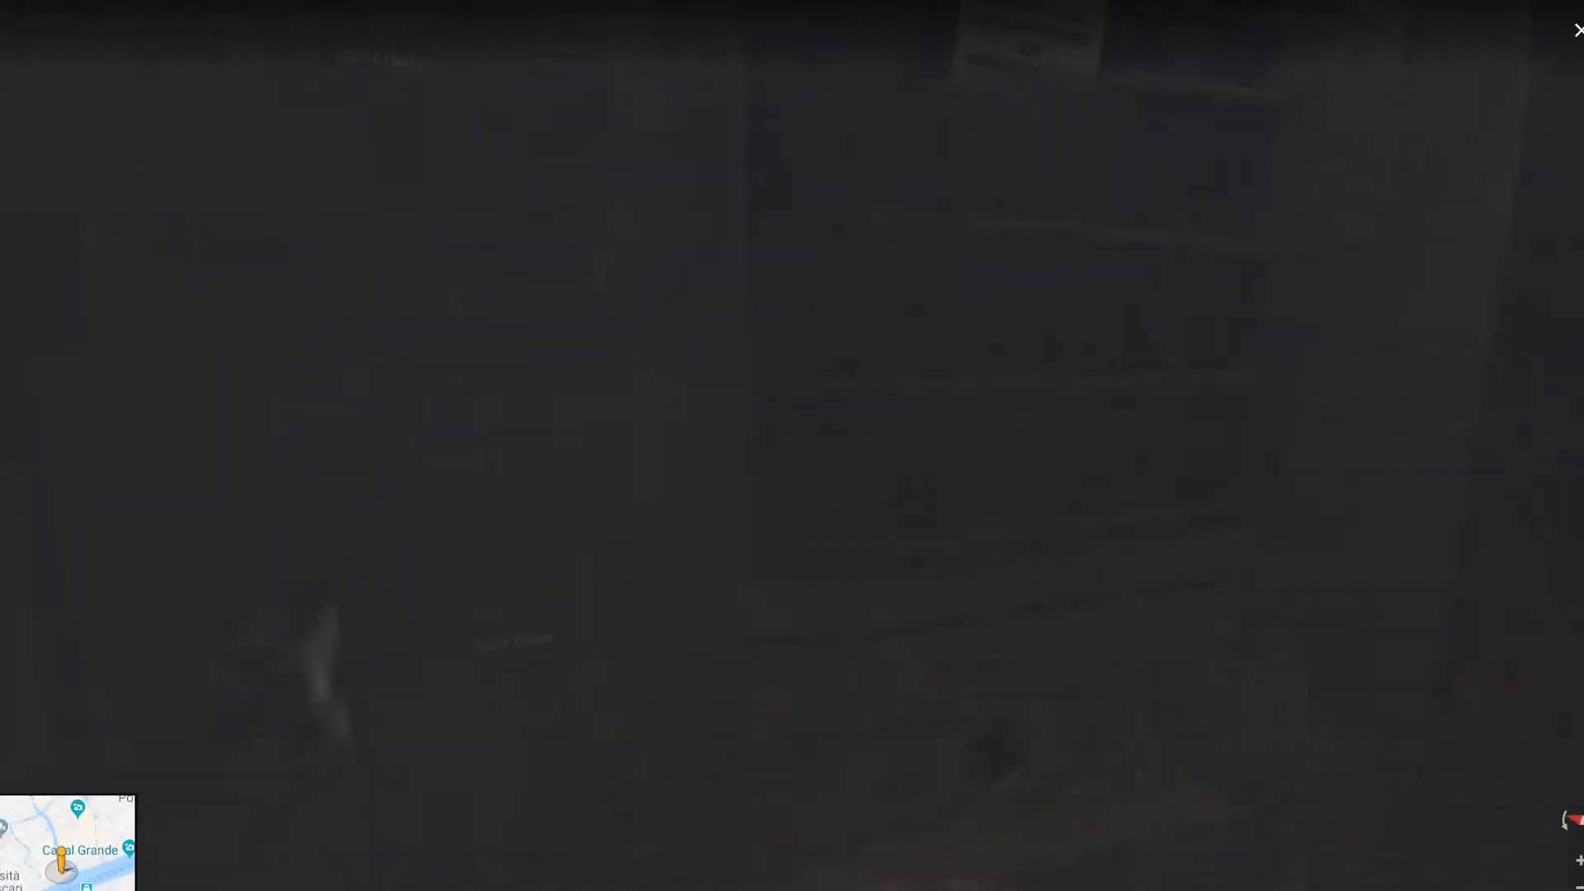
left_click_drag(540, 464, 1407, 496)
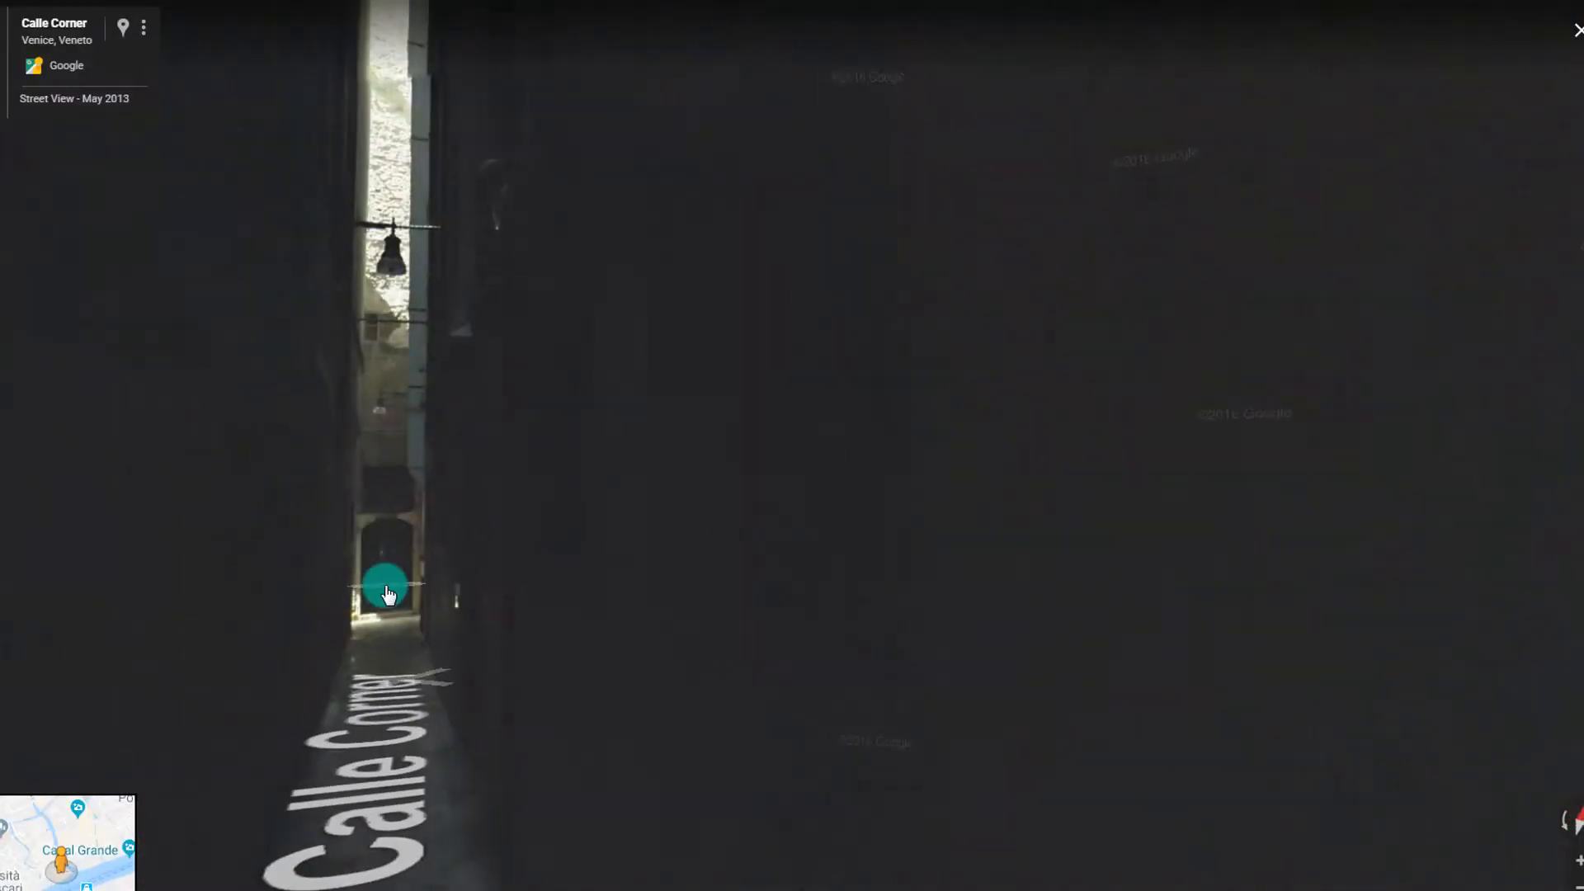
left_click(388, 594)
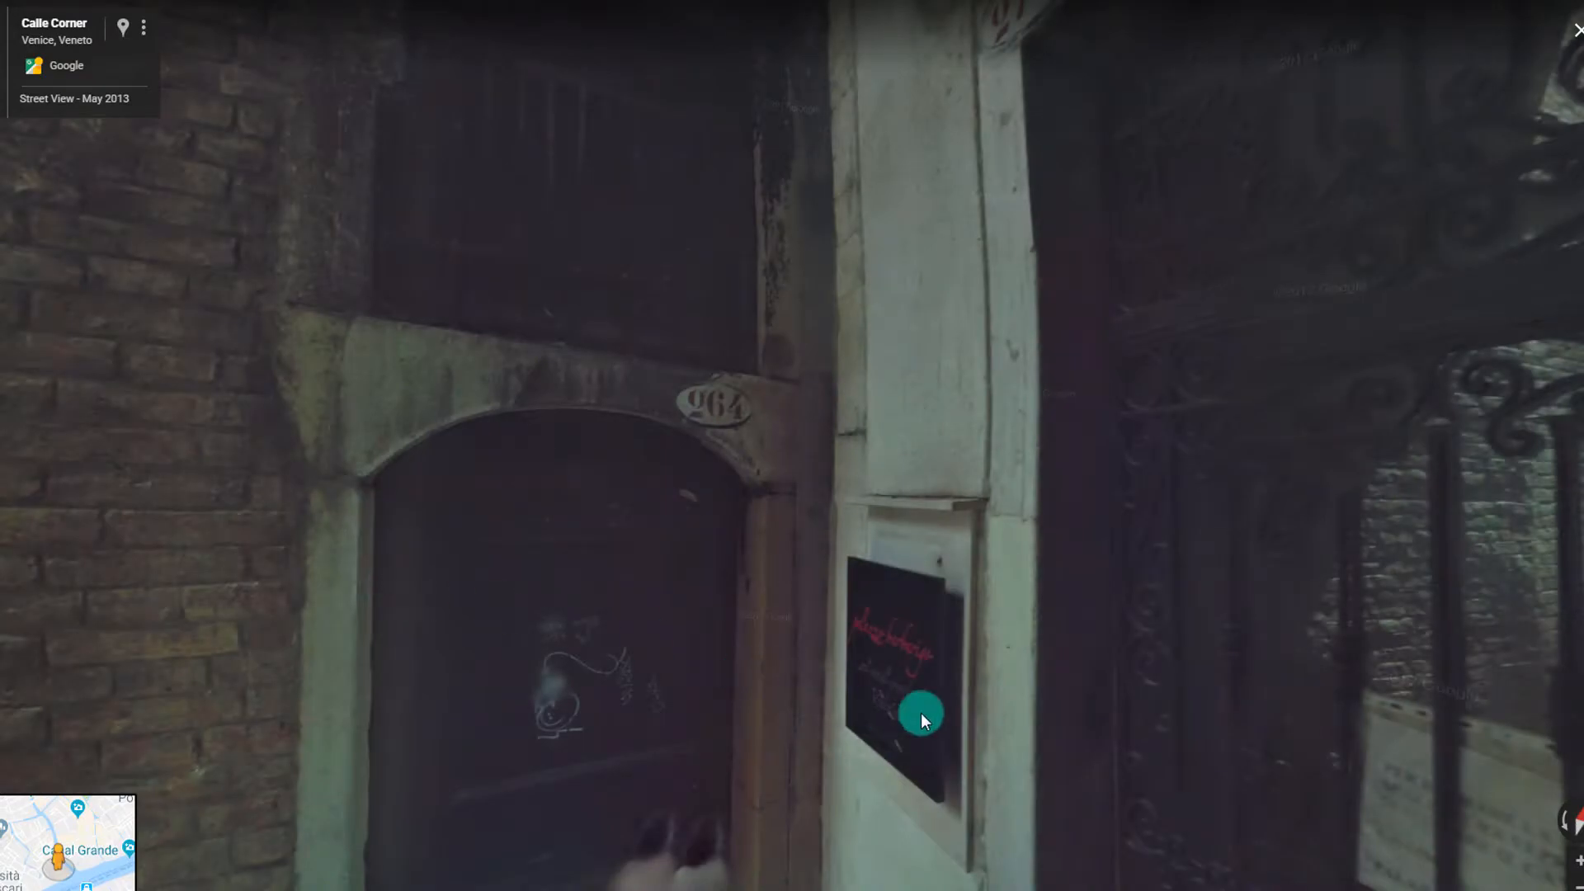
left_click_drag(921, 713, 116, 471)
left_click(847, 360)
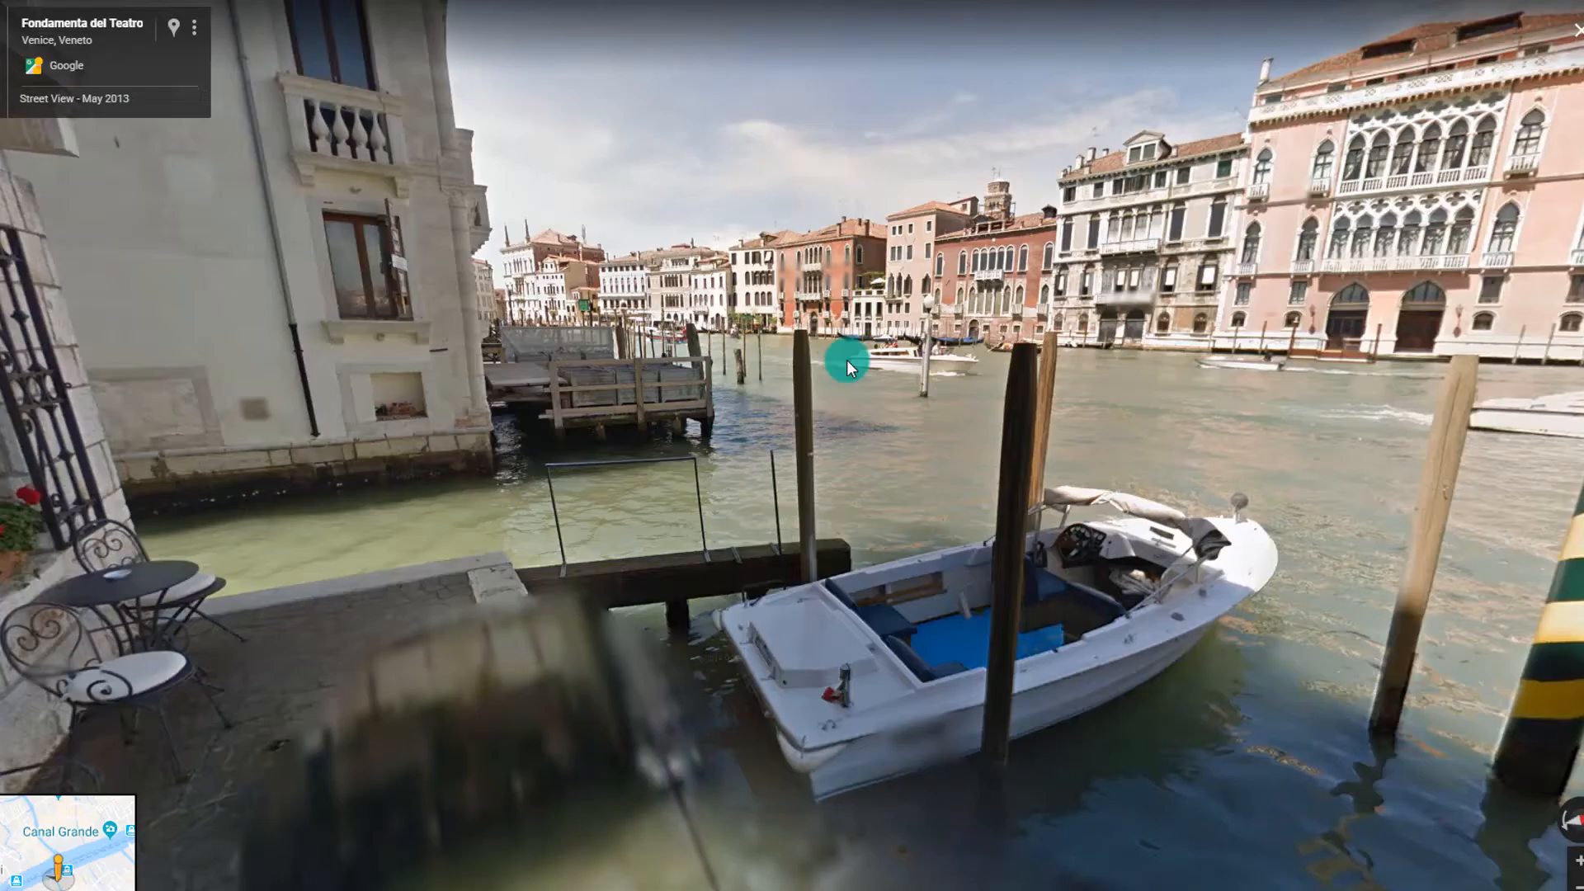
Look around the canal-side panorama toward the Grand Canal and building facades
left_click_drag(273, 720, 927, 792)
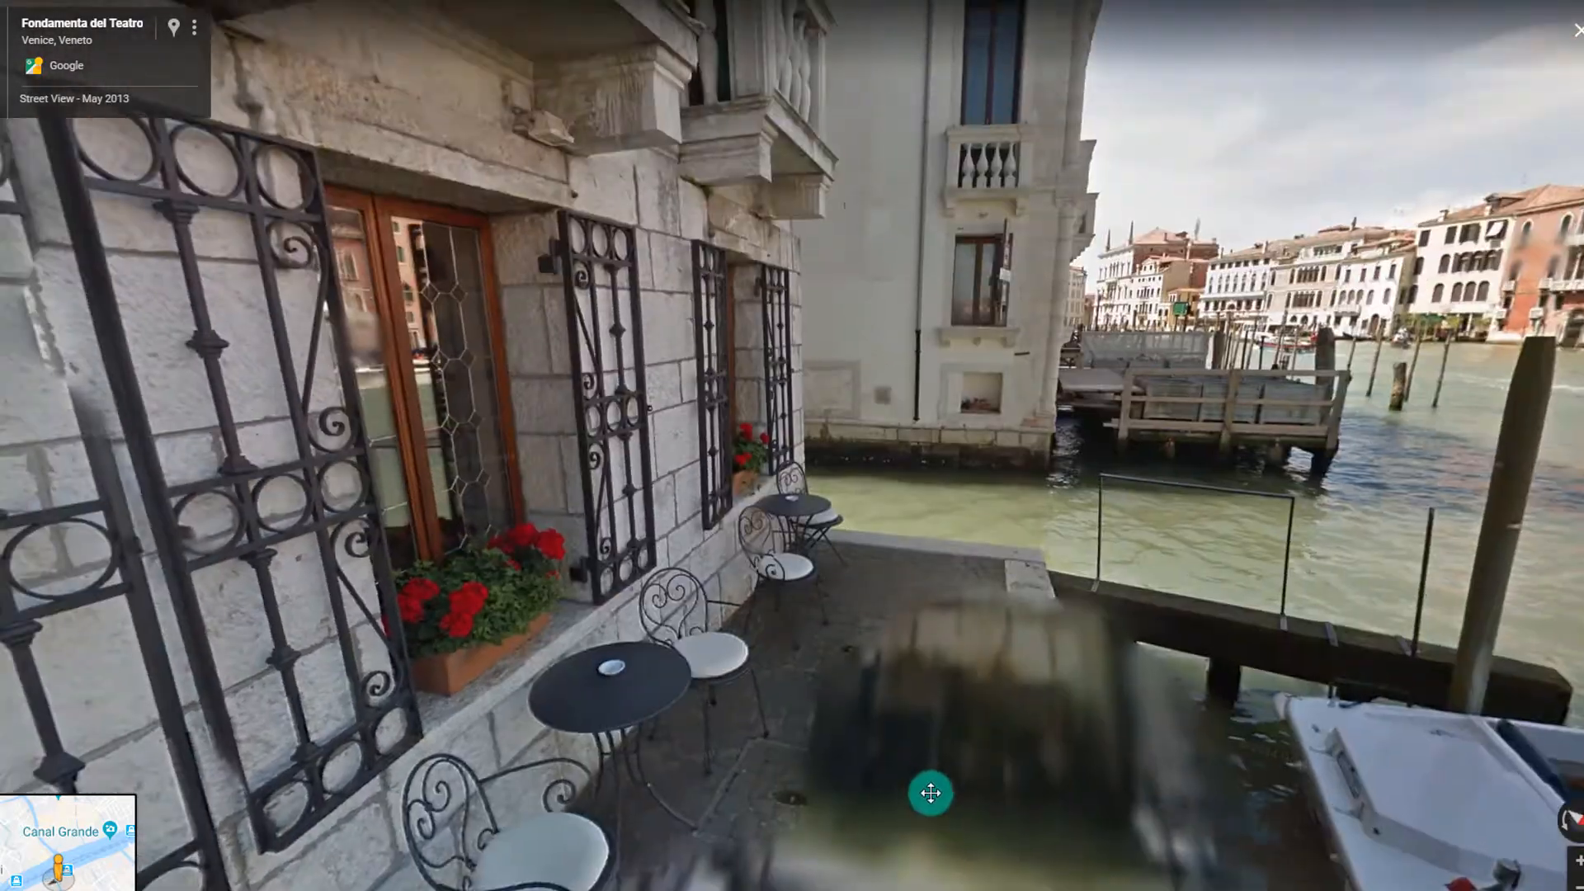
left_click_drag(233, 498, 134, 538)
left_click_drag(1006, 676, 485, 661)
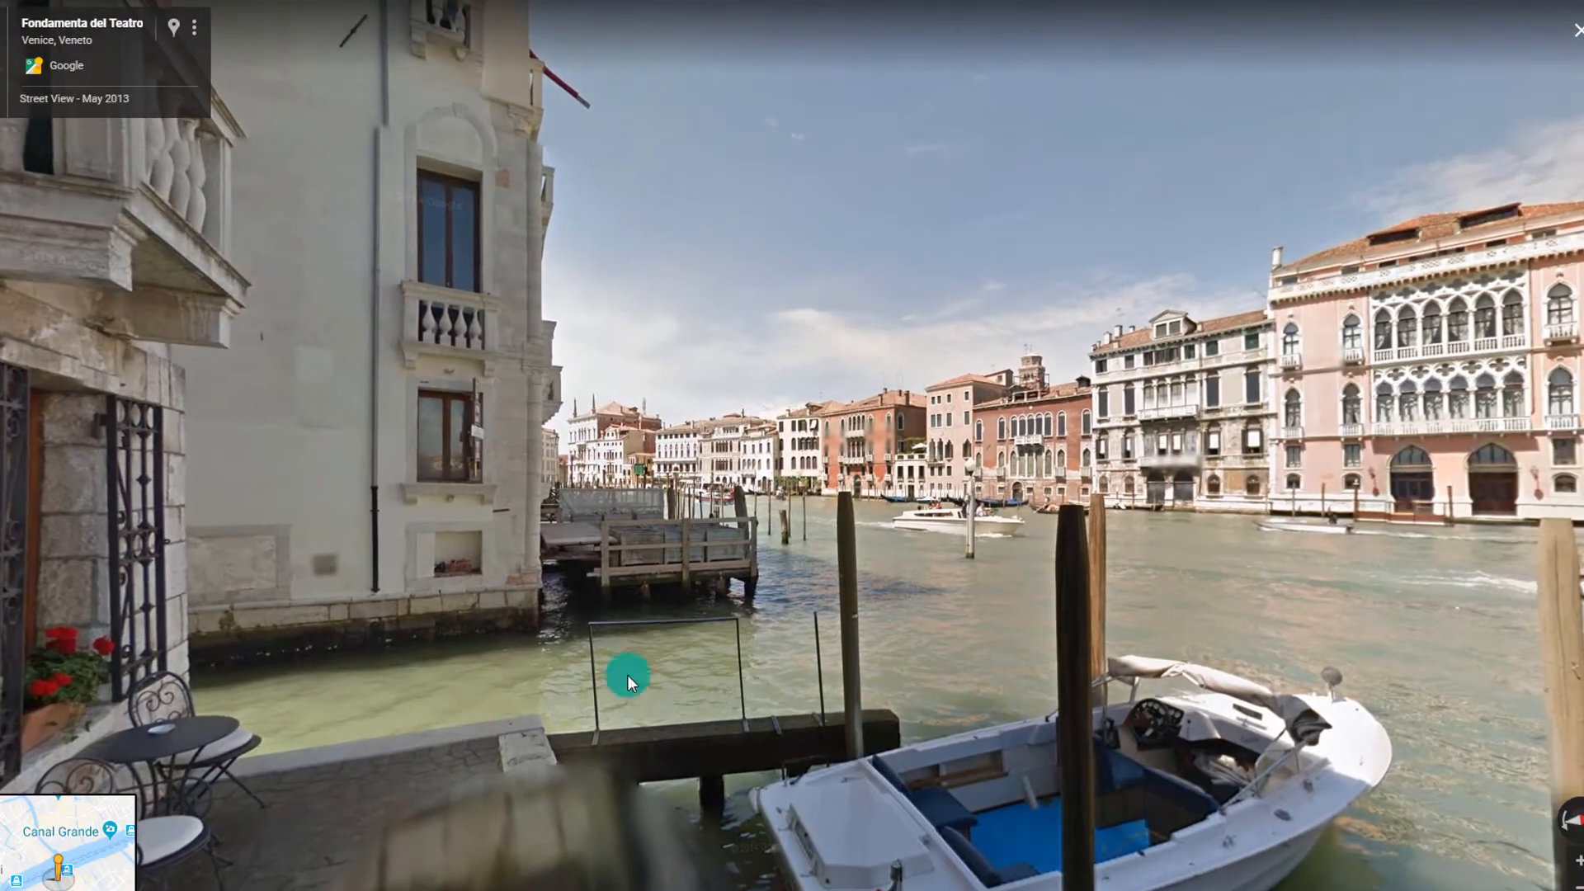
left_click_drag(618, 636, 675, 716)
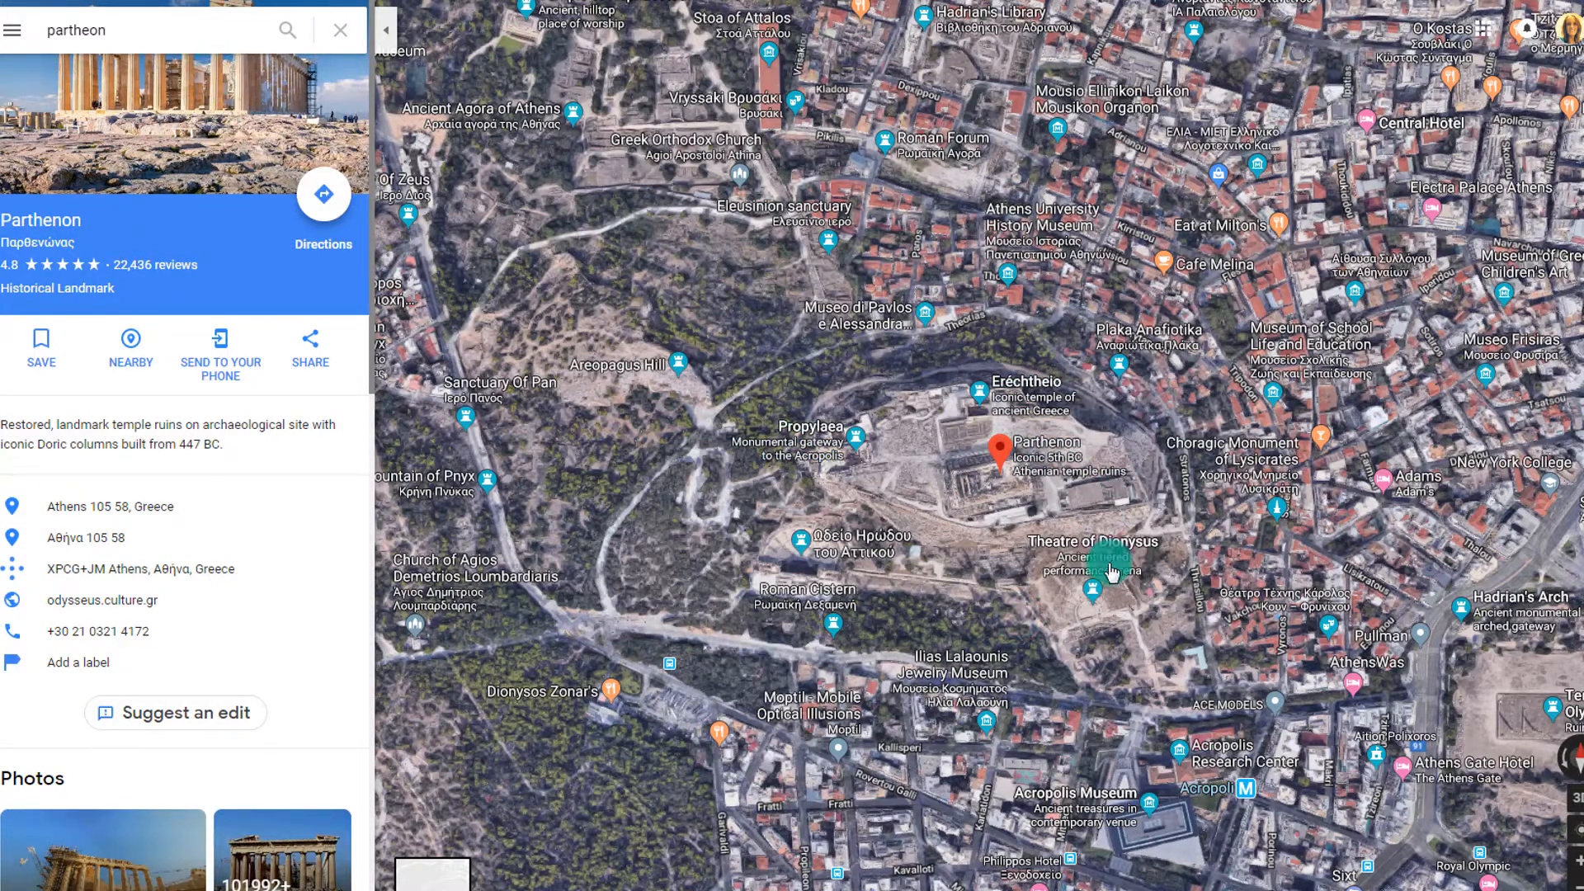
Zoom the Parthenon satellite view and pan to bring the Propylaea ruins into view
scroll(1055, 488, "up", 3)
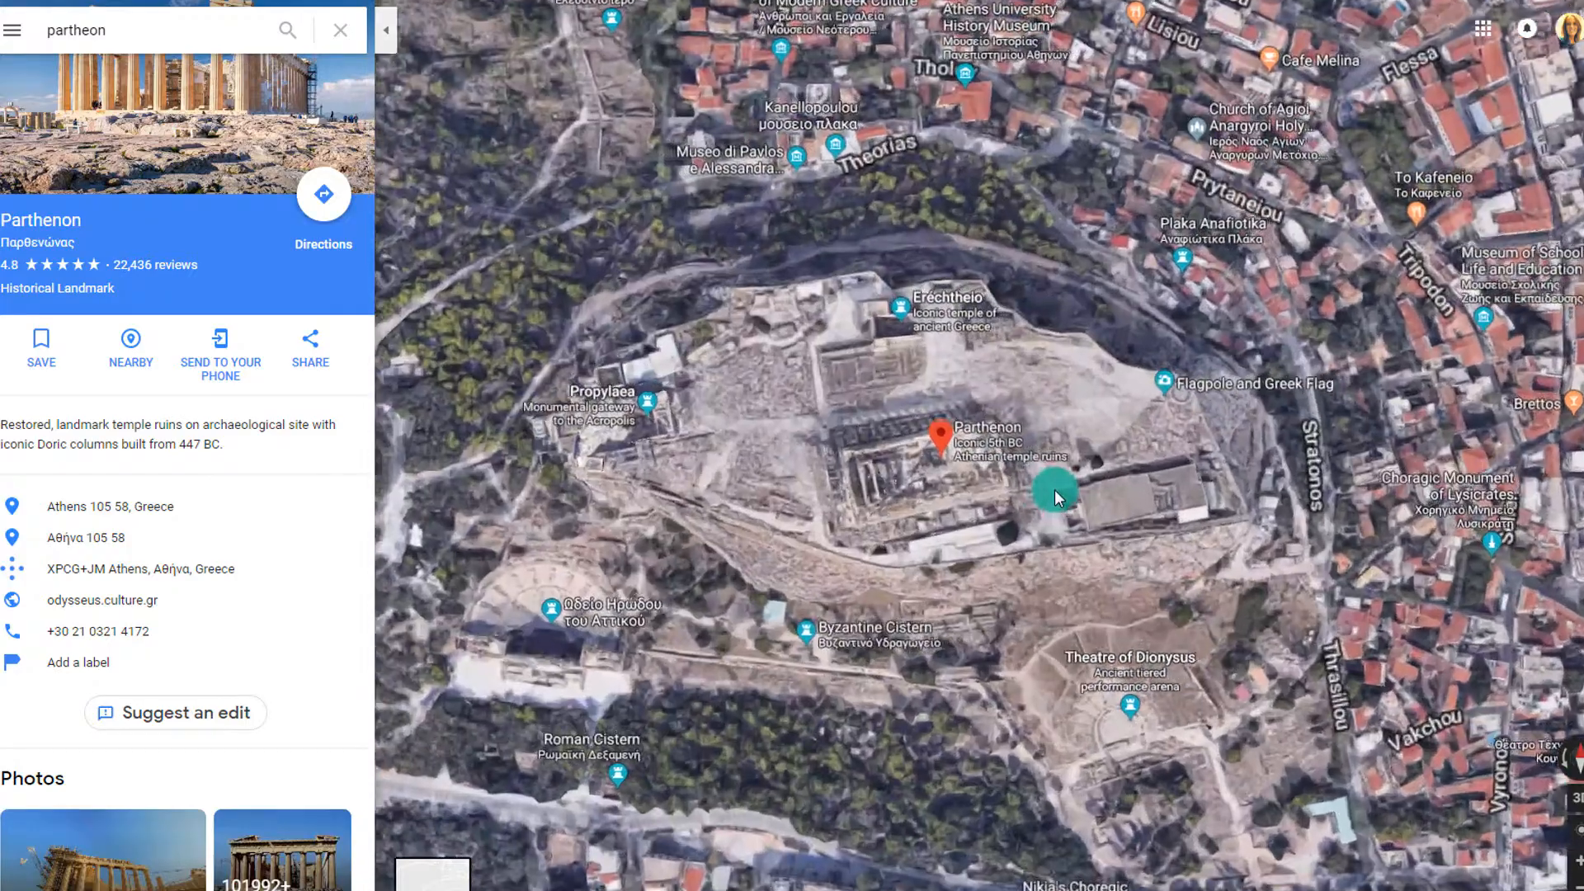
scroll(926, 494, "up", 3)
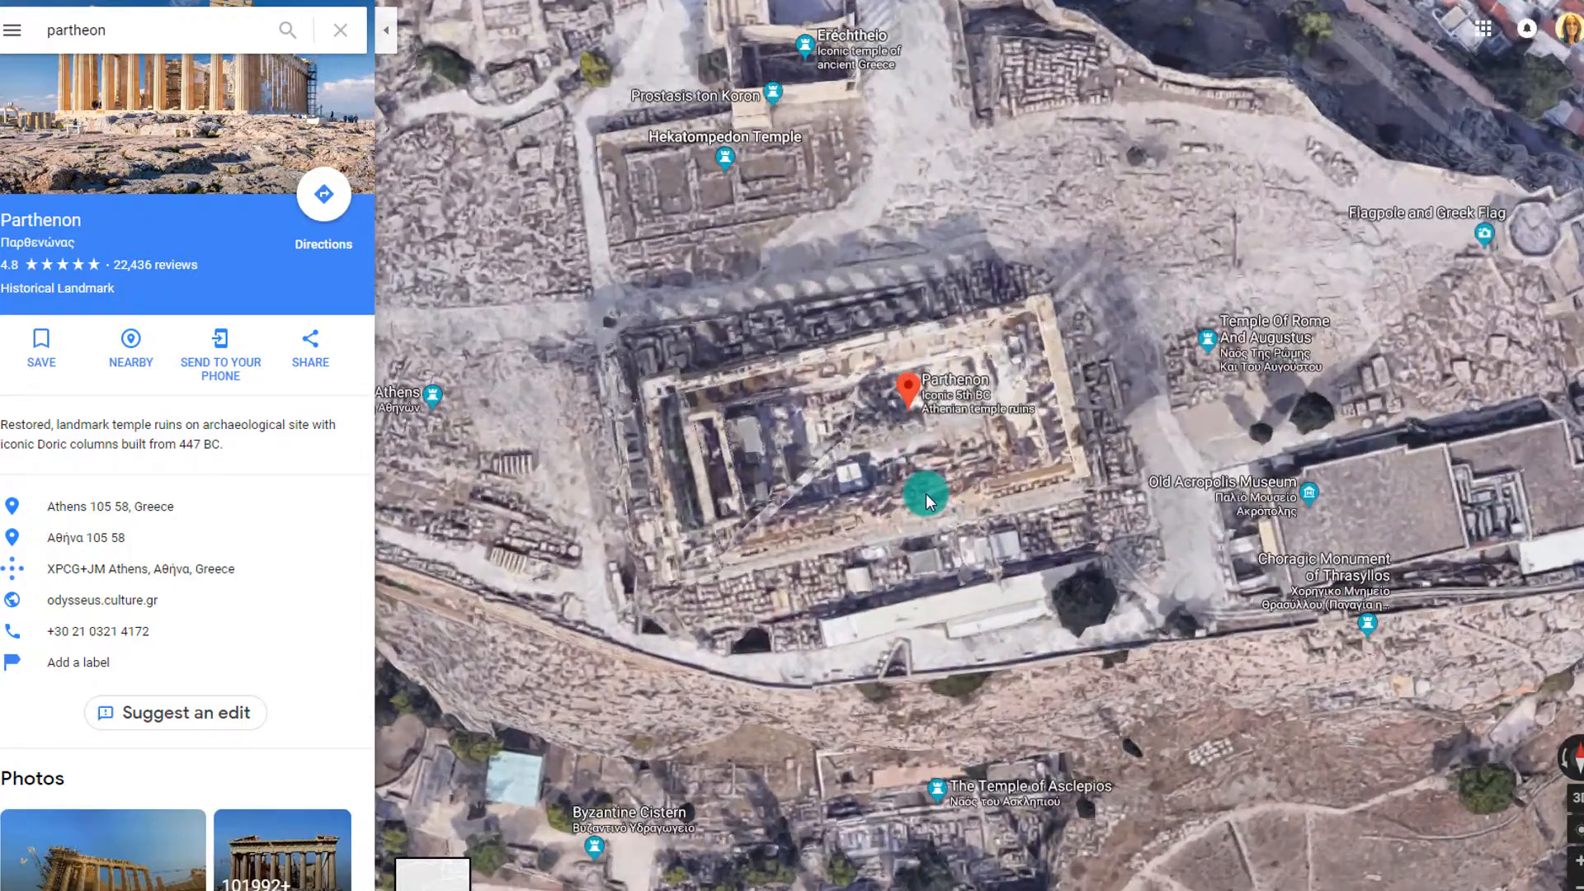
scroll(926, 494, "up", 4)
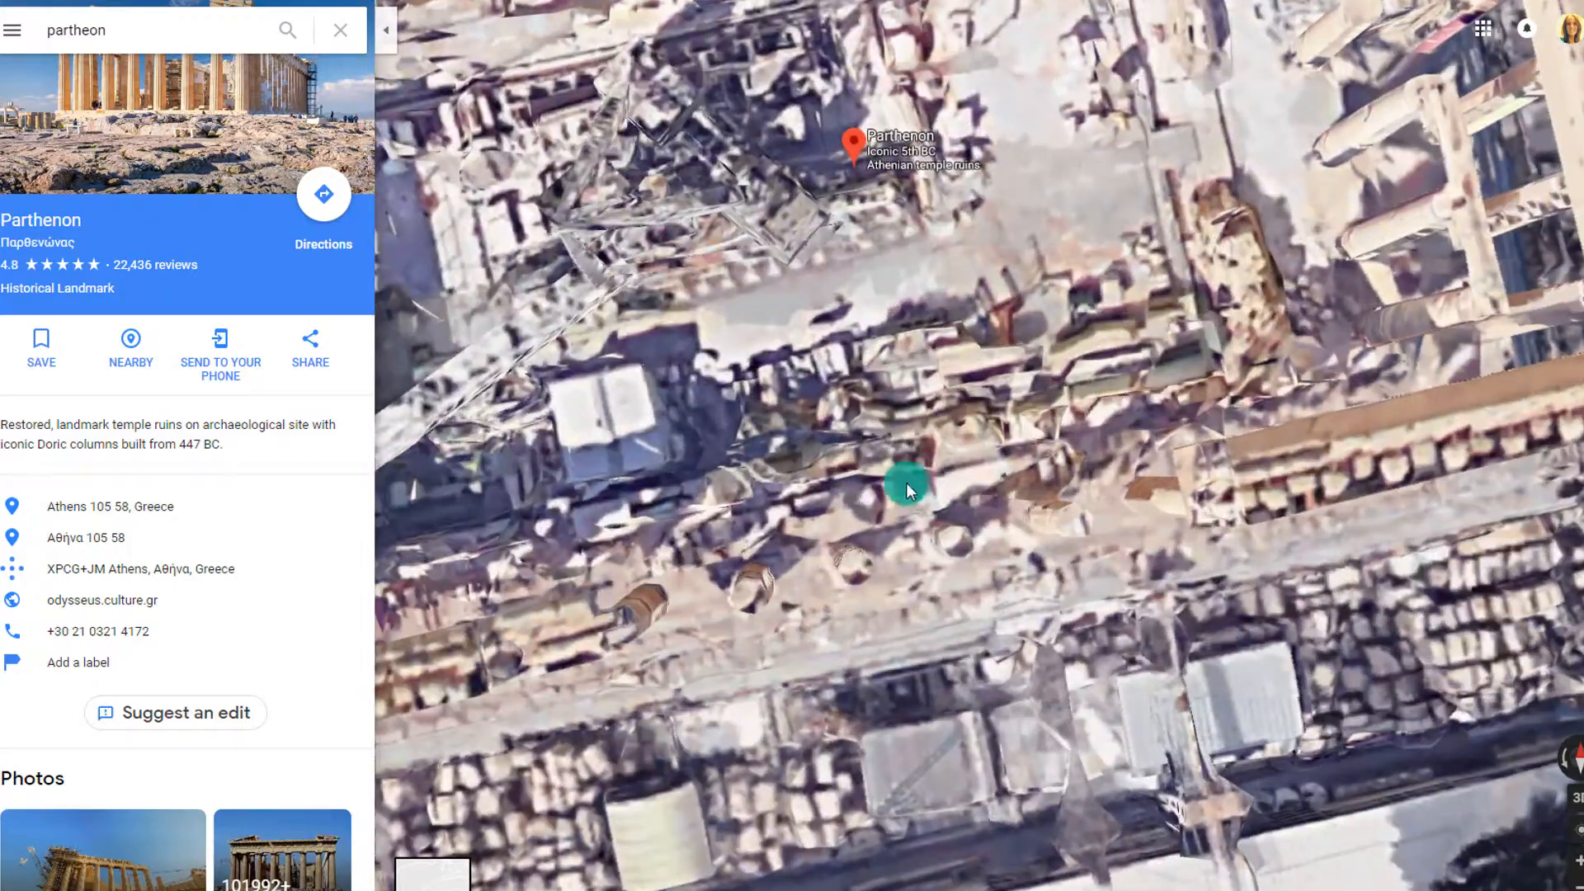
left_click_drag(824, 500, 873, 473)
scroll(873, 474, "down", 4)
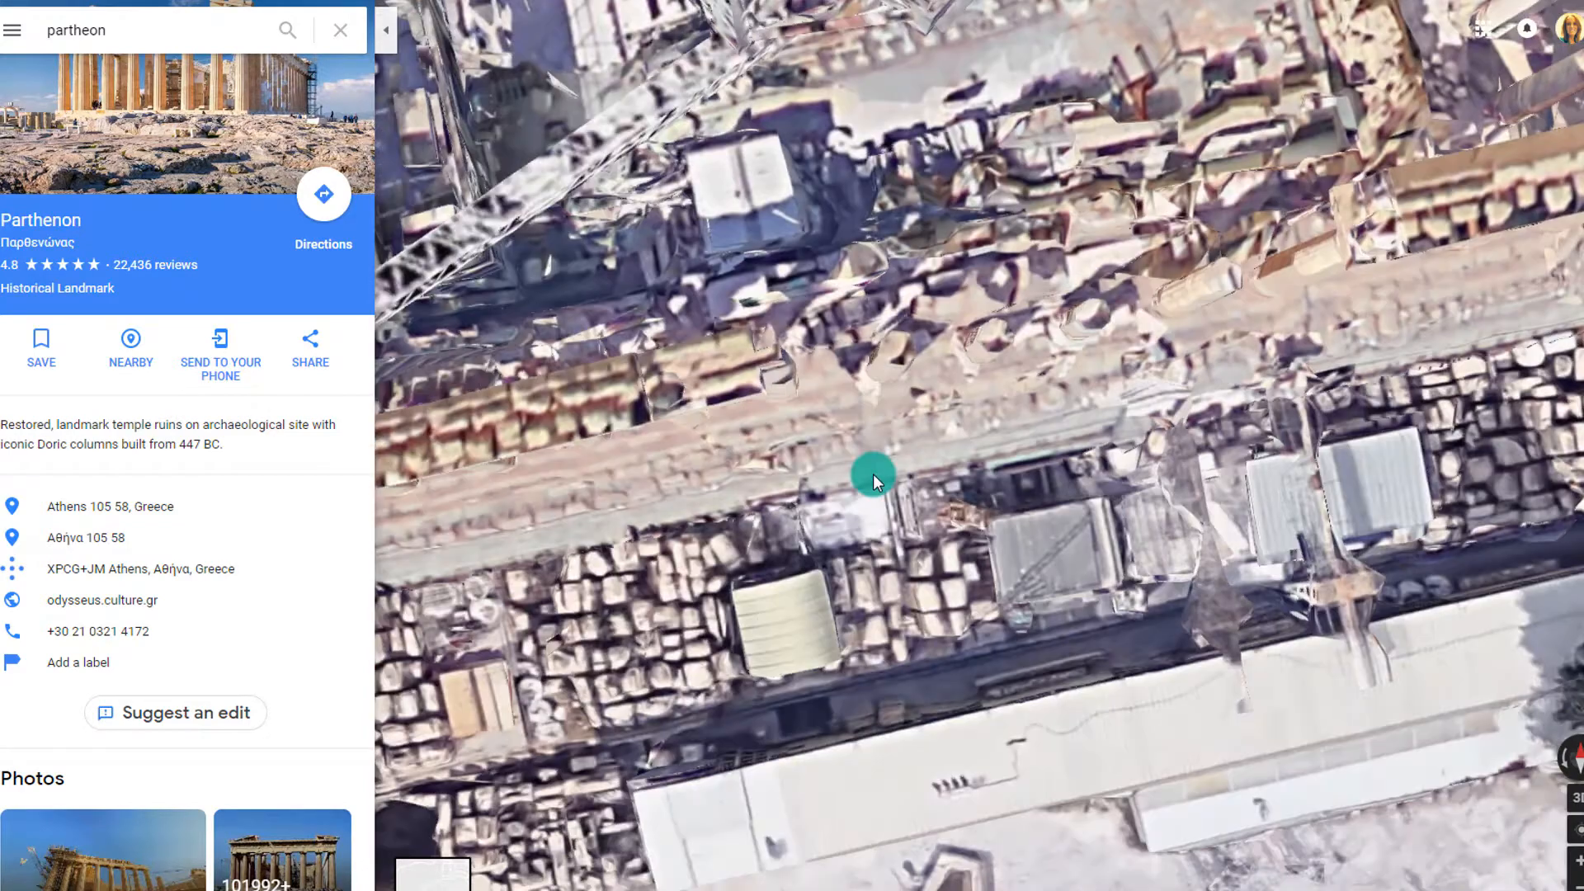
scroll(929, 419, "down", 3)
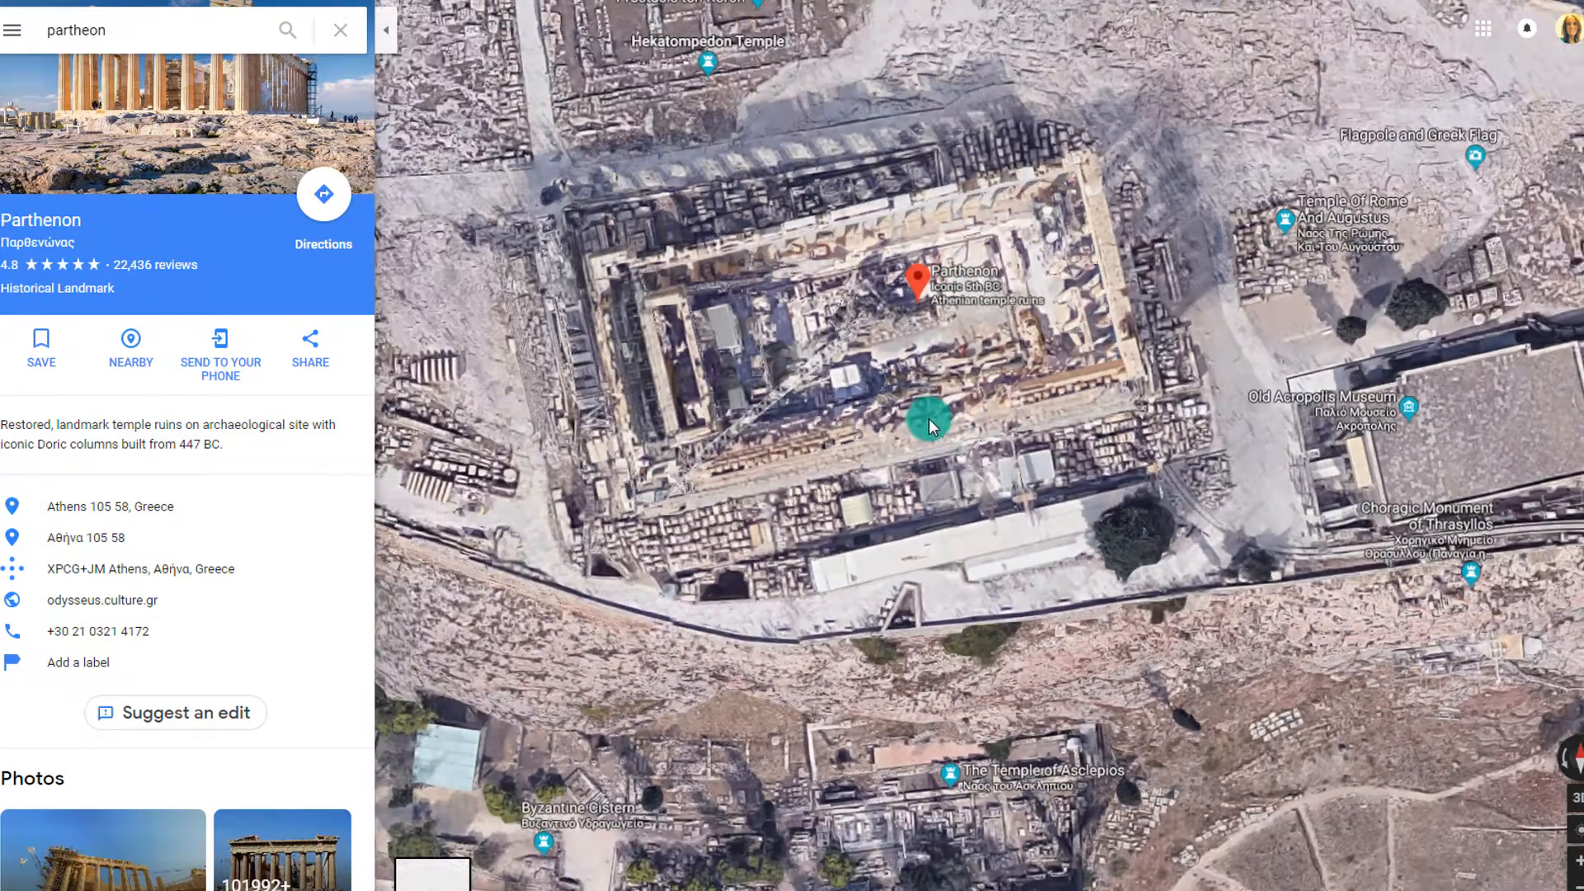
scroll(1302, 594, "up", 2)
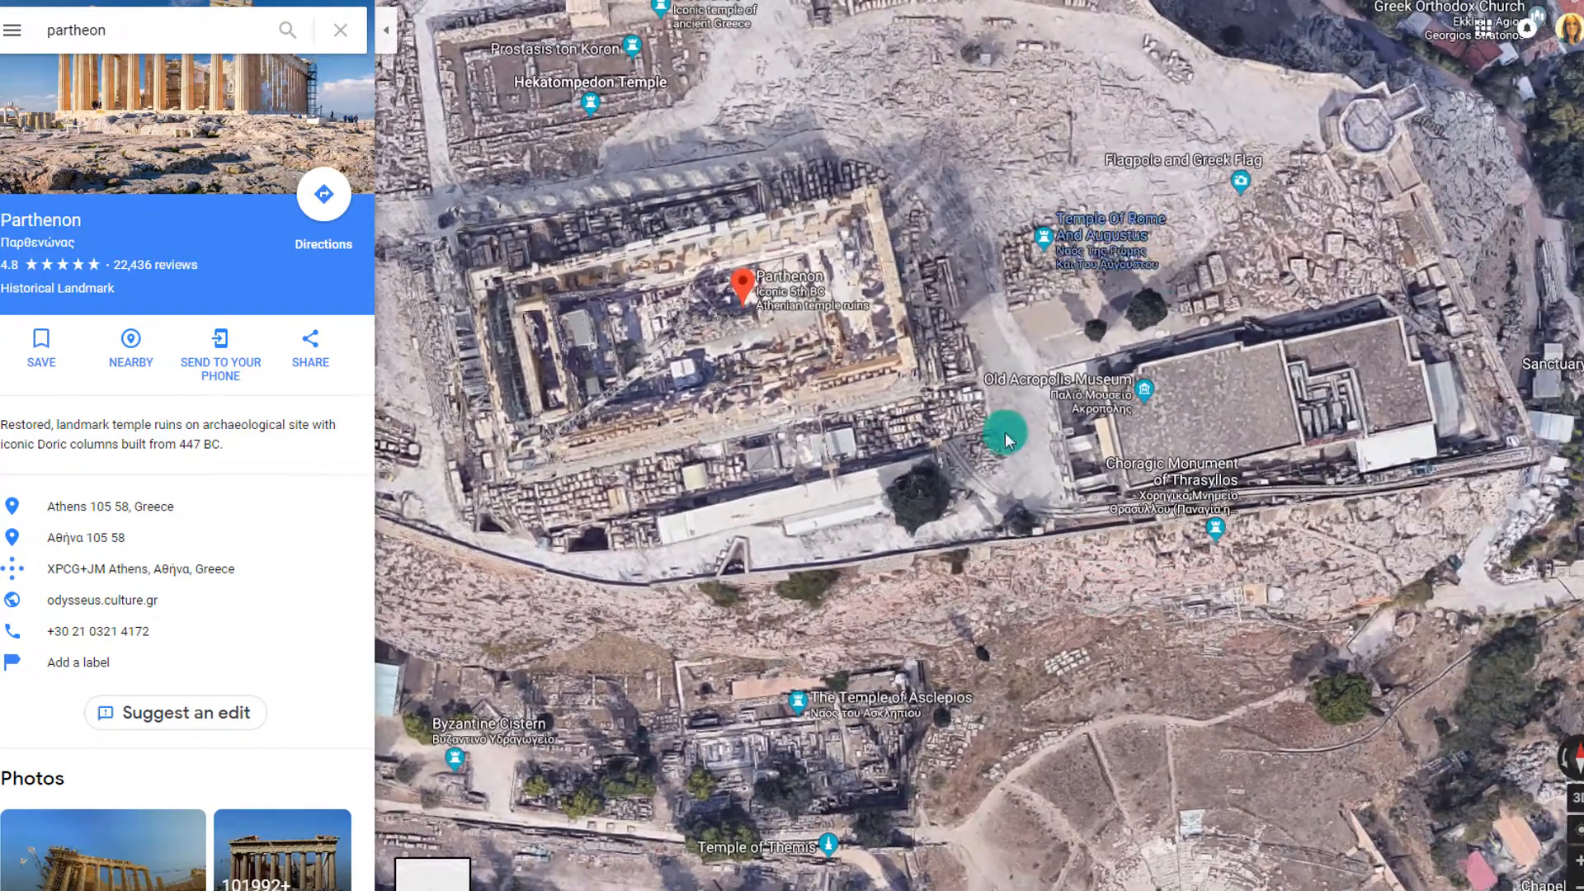
scroll(949, 538, "down", 3)
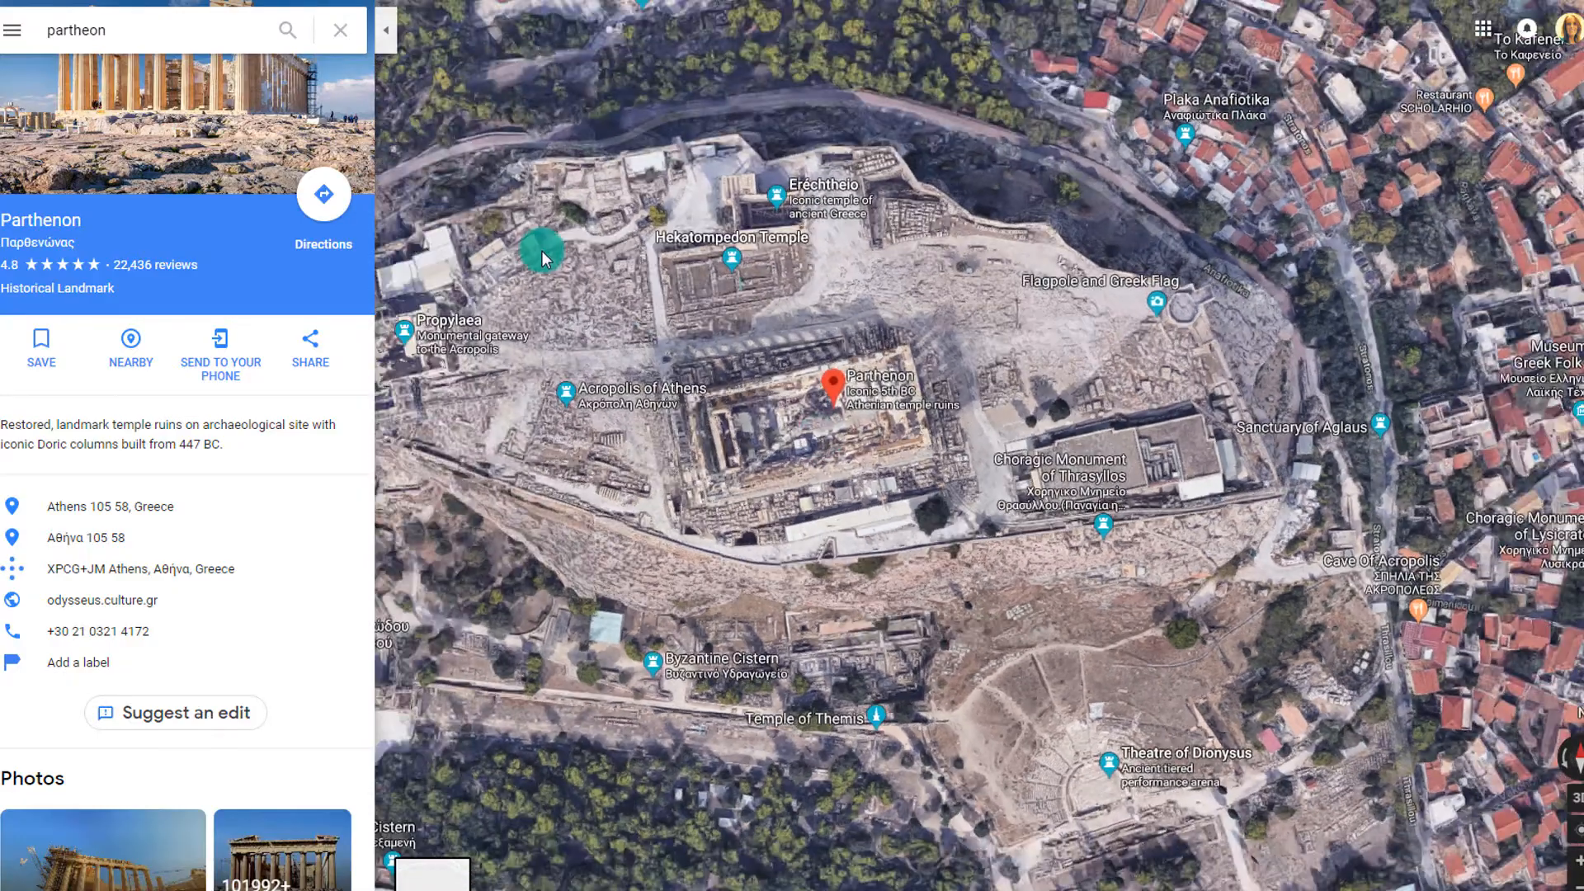
scroll(676, 442, "up", 3)
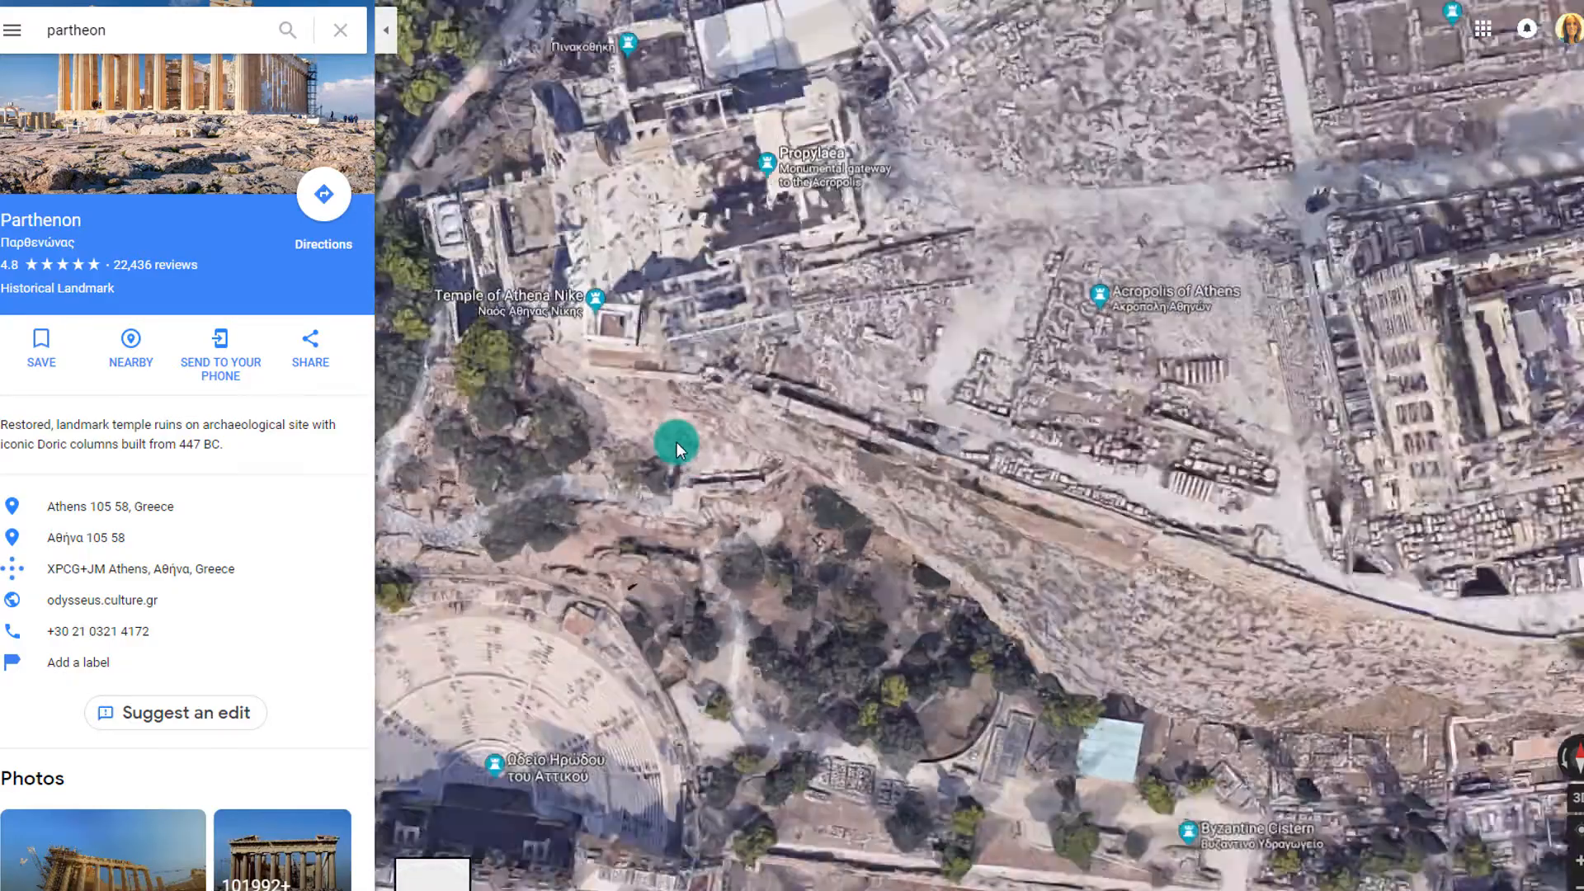
scroll(676, 442, "up", 5)
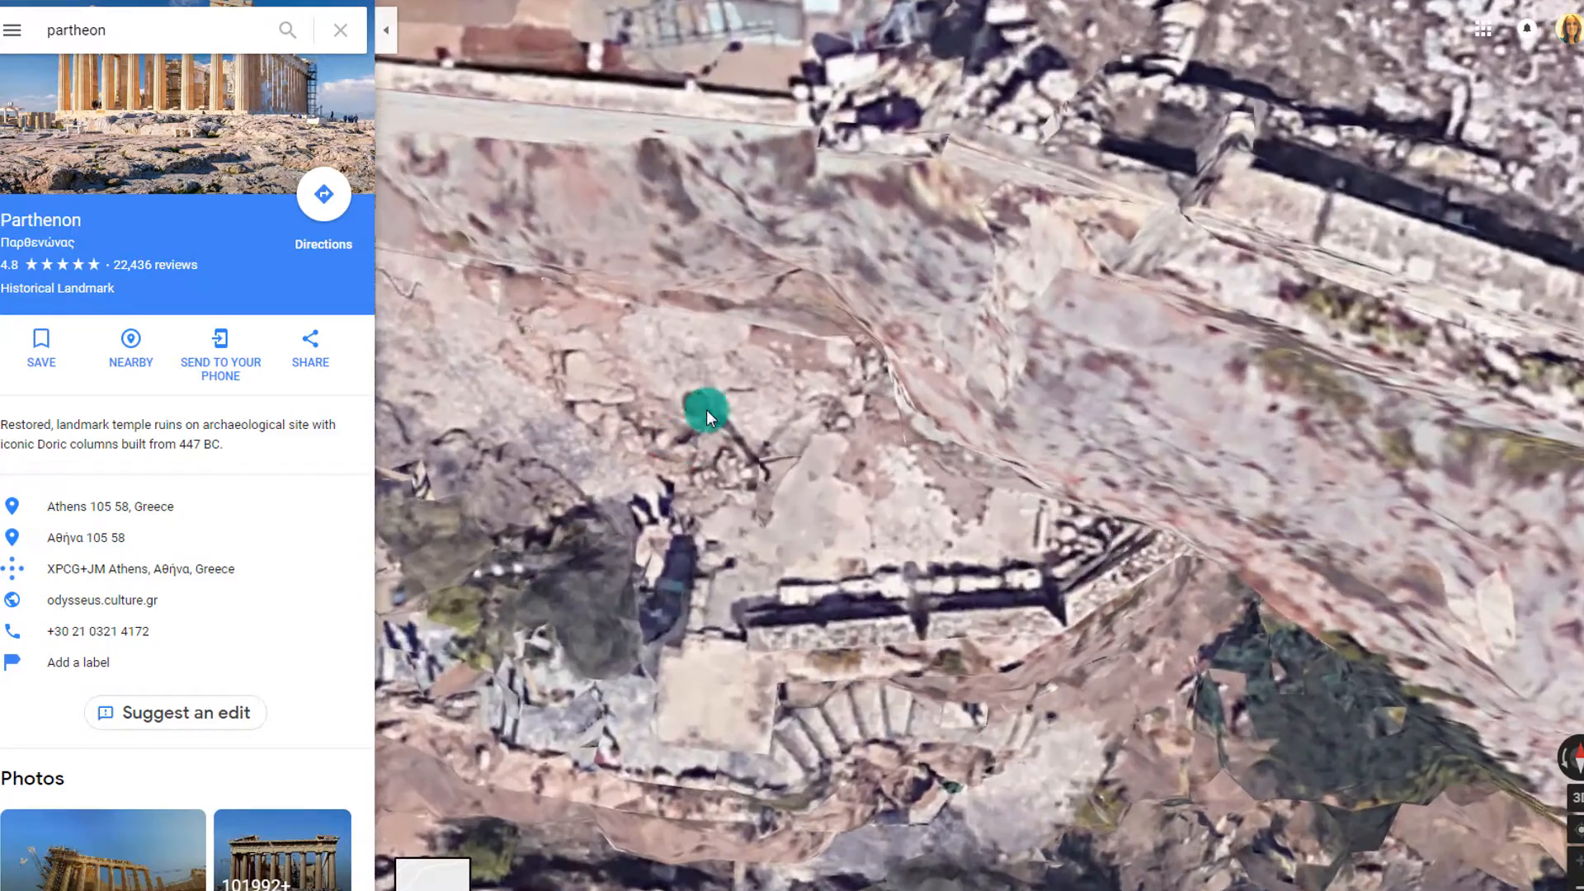
left_click_drag(726, 391, 750, 661)
left_click_drag(924, 249, 736, 526)
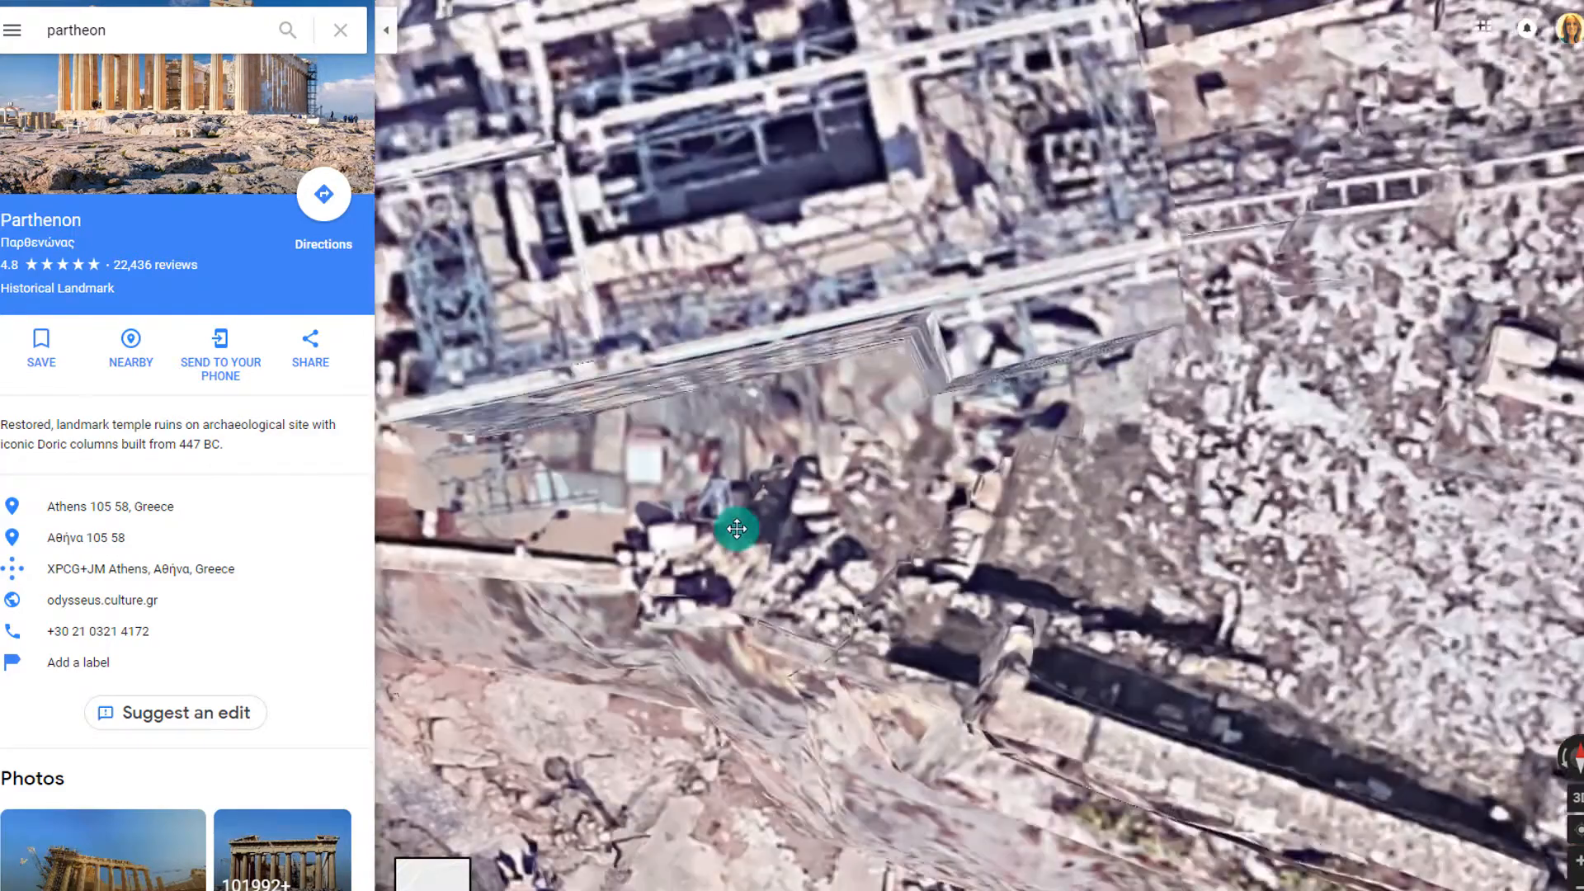
scroll(795, 449, "down", 5)
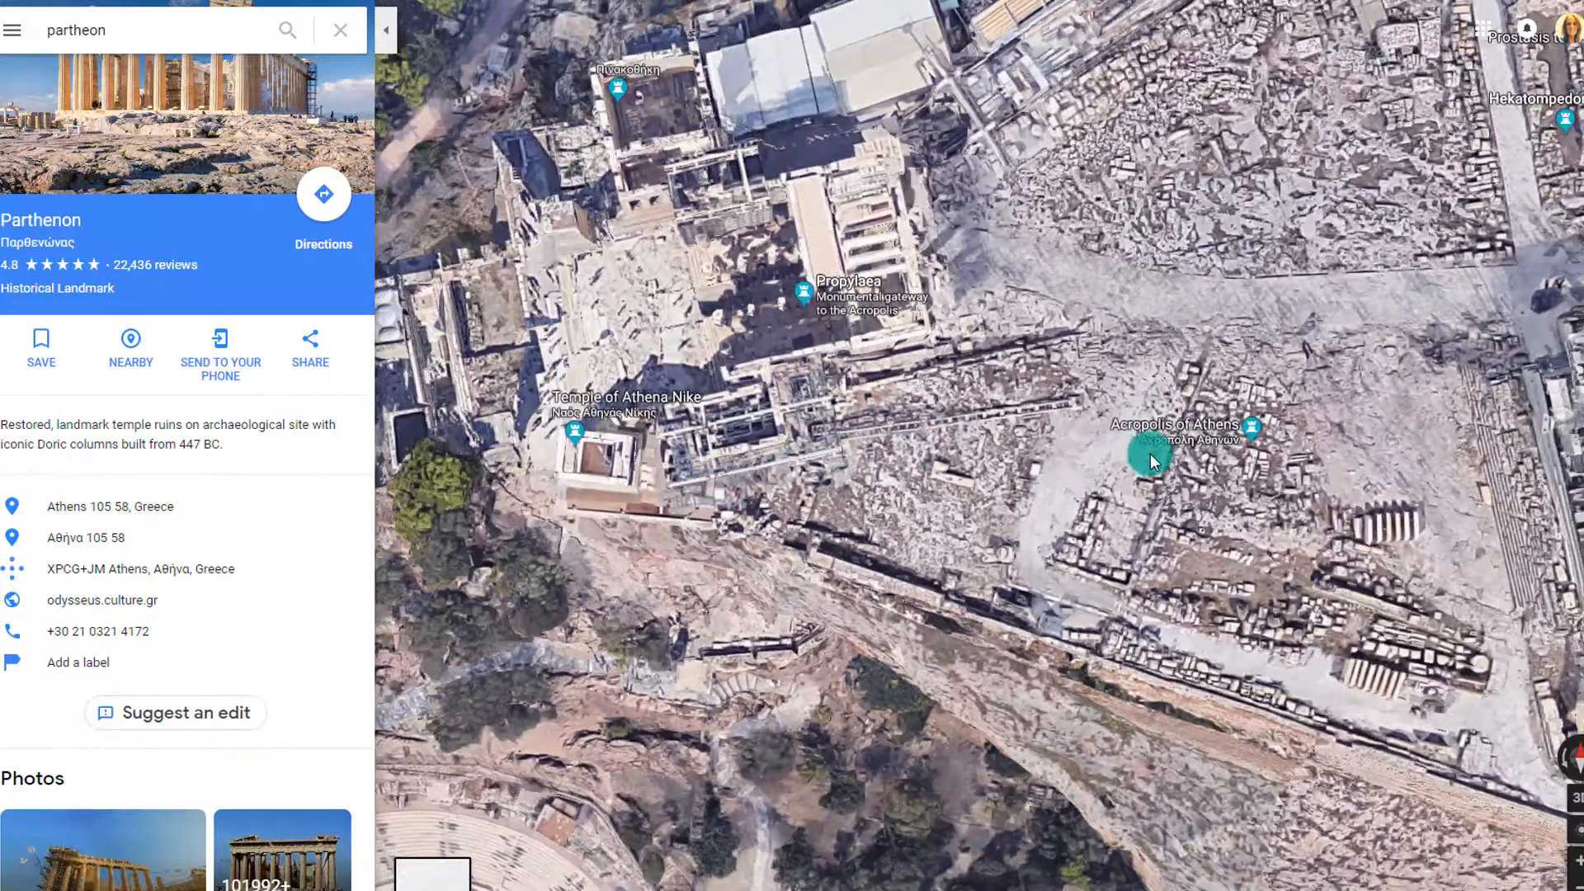
Pan south across the Acropolis past the Old Acropolis Museum toward the Odeon and Roman Cistern
left_click_drag(1150, 454, 536, 251)
left_click_drag(1185, 534, 630, 406)
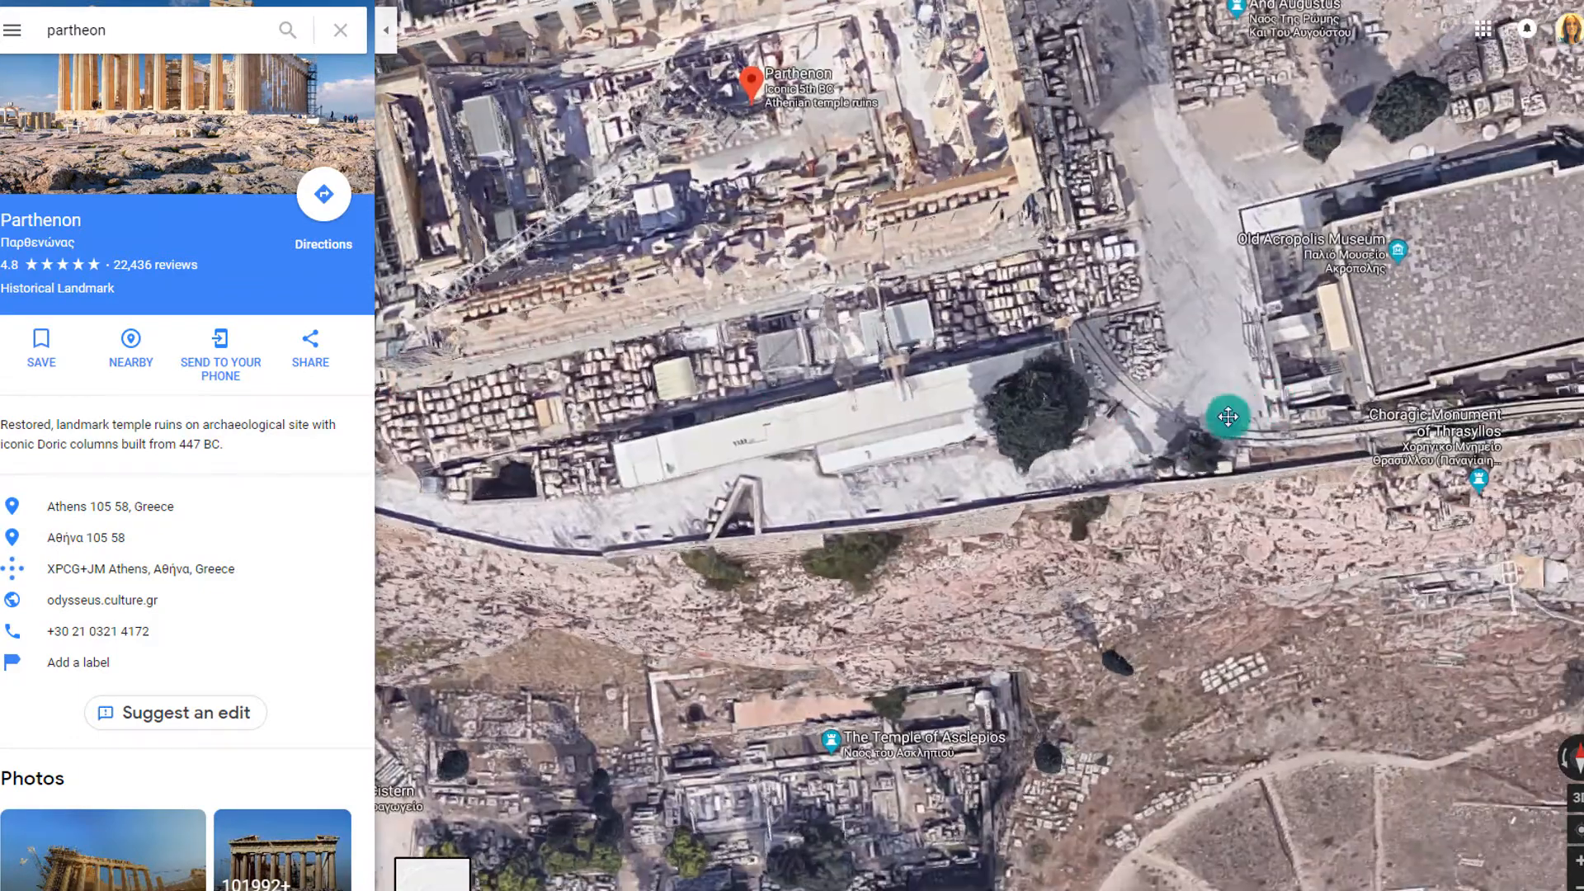
left_click_drag(1228, 417, 553, 360)
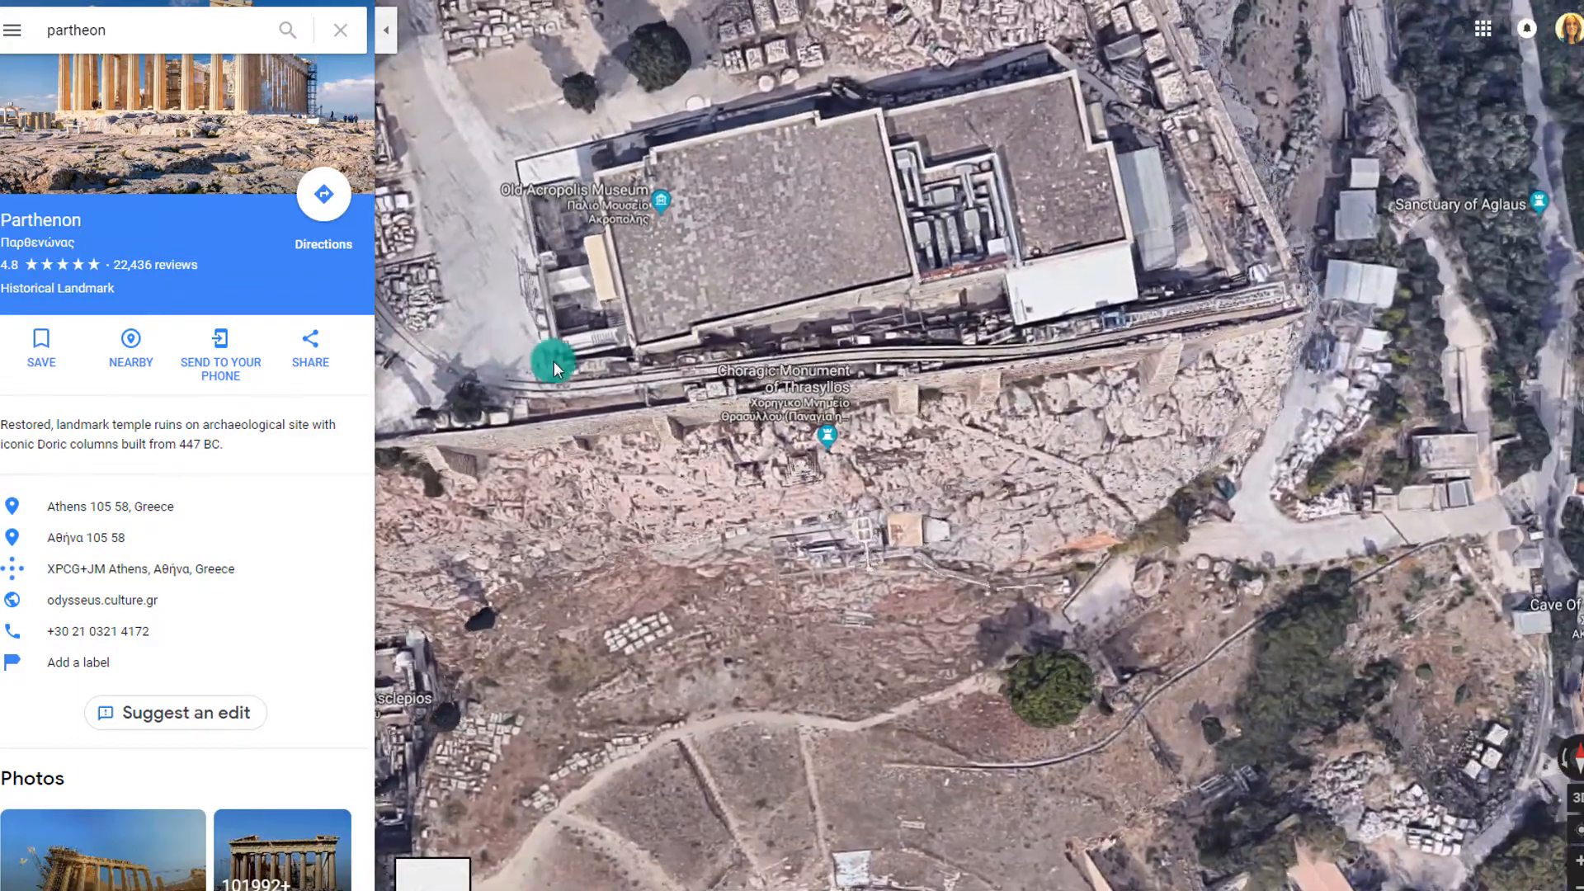
scroll(738, 680, "down", 5)
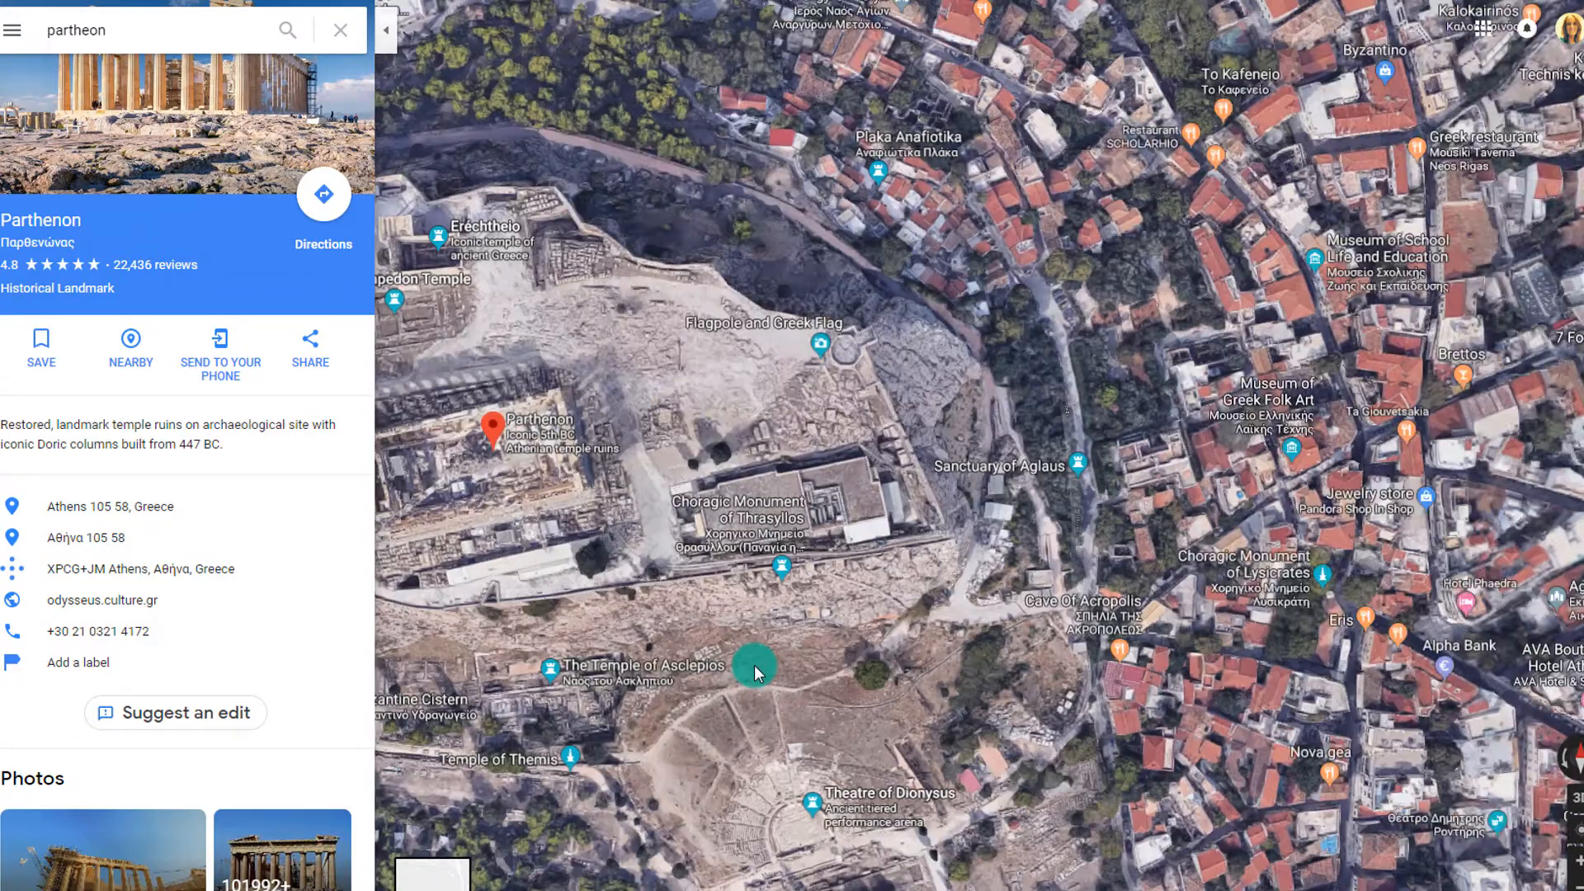
scroll(754, 665, "down", 2)
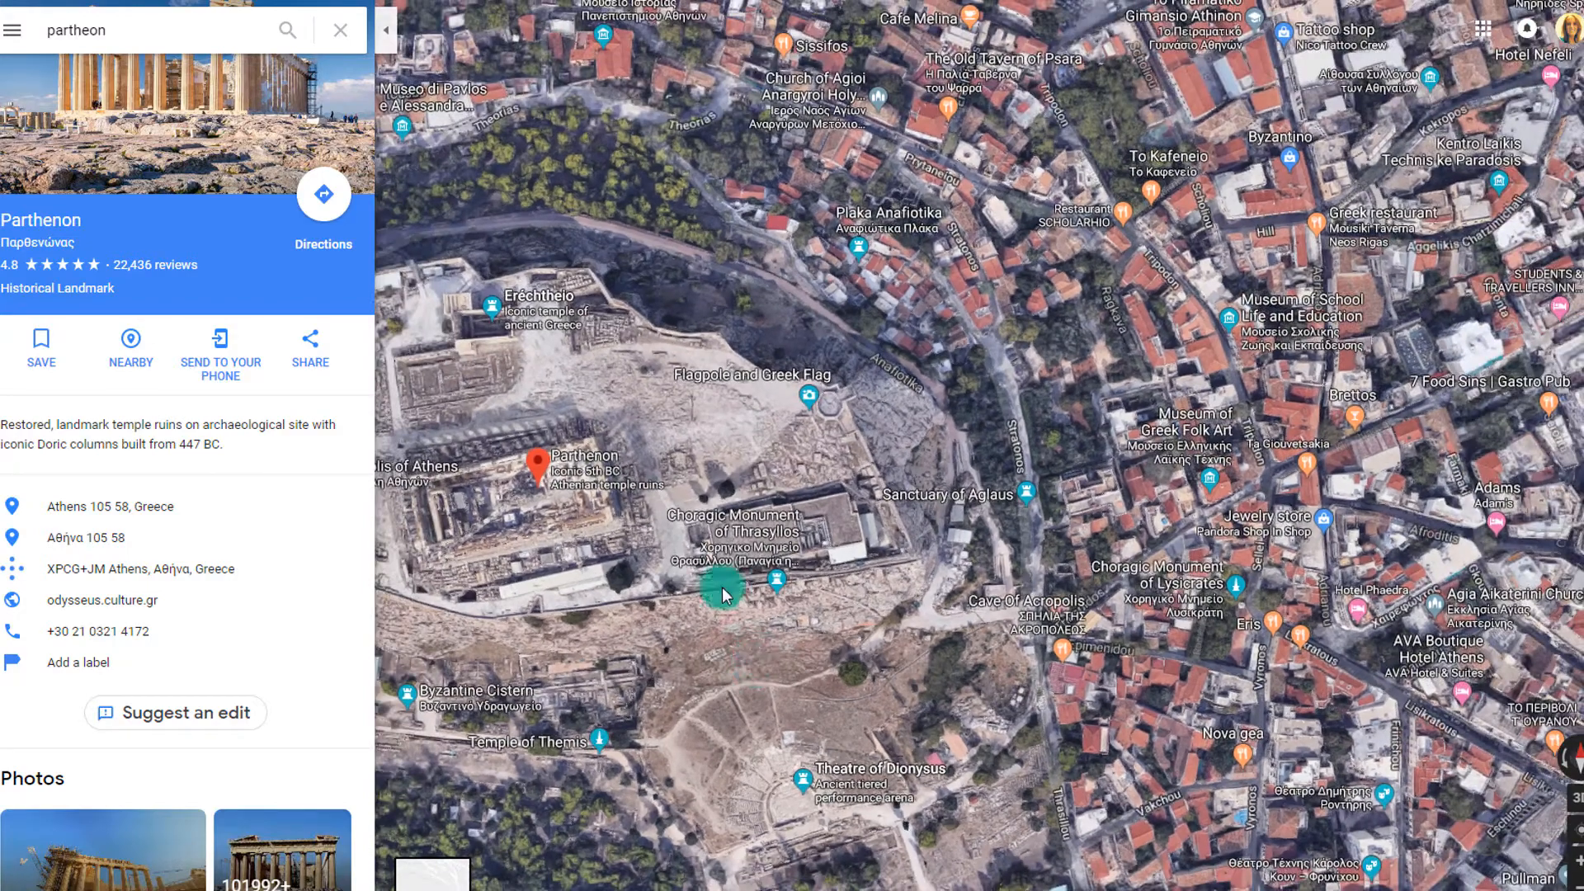
left_click_drag(712, 472, 1001, 484)
left_click(927, 390)
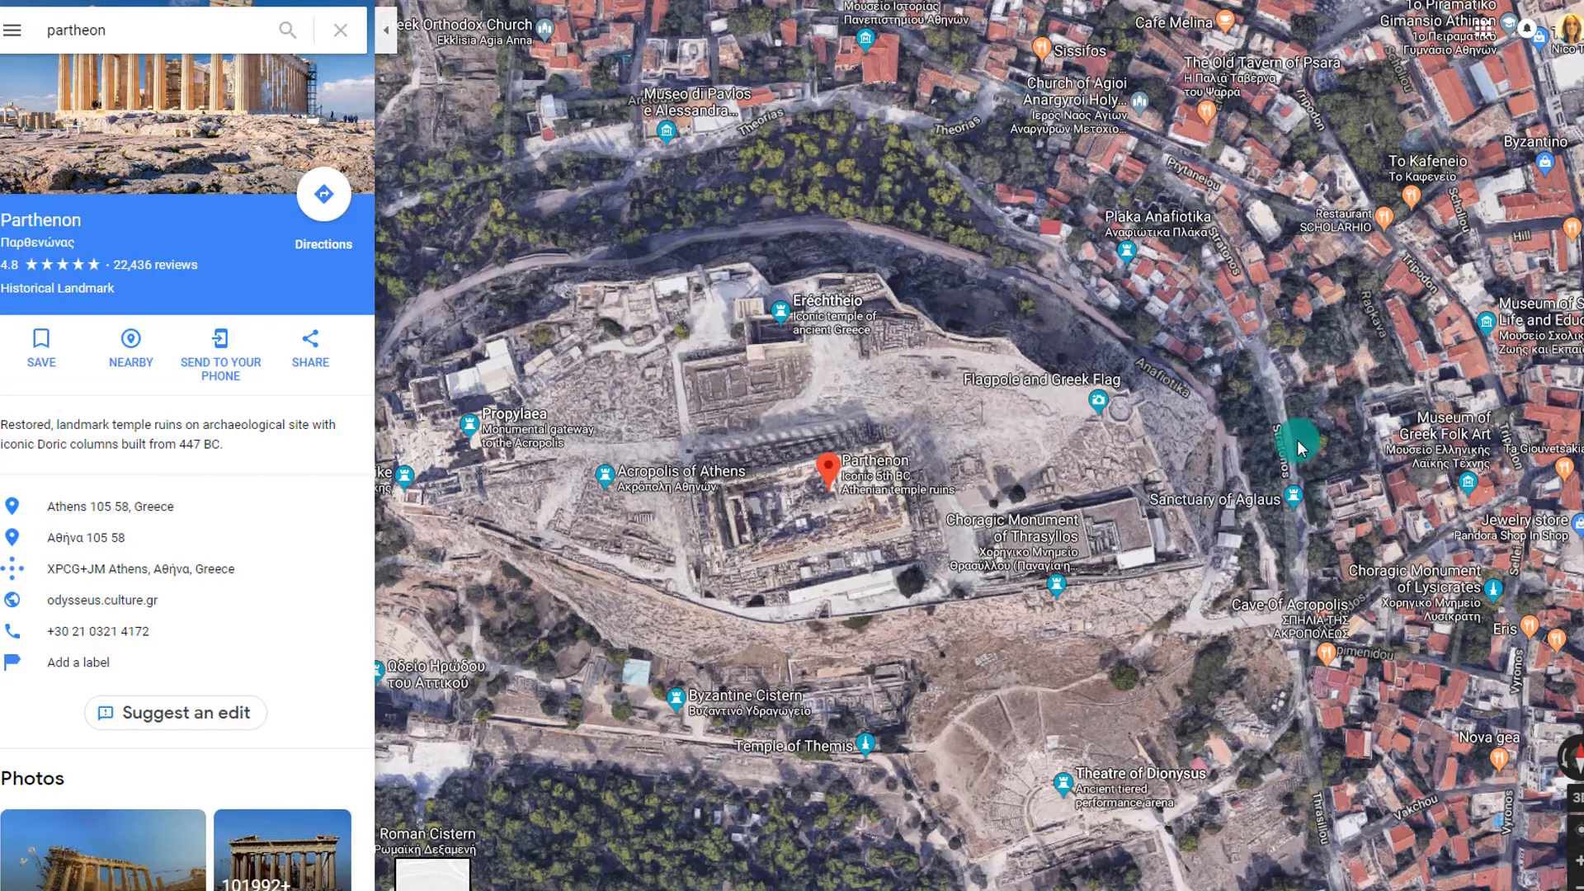
left_click_drag(1298, 443, 1427, 570)
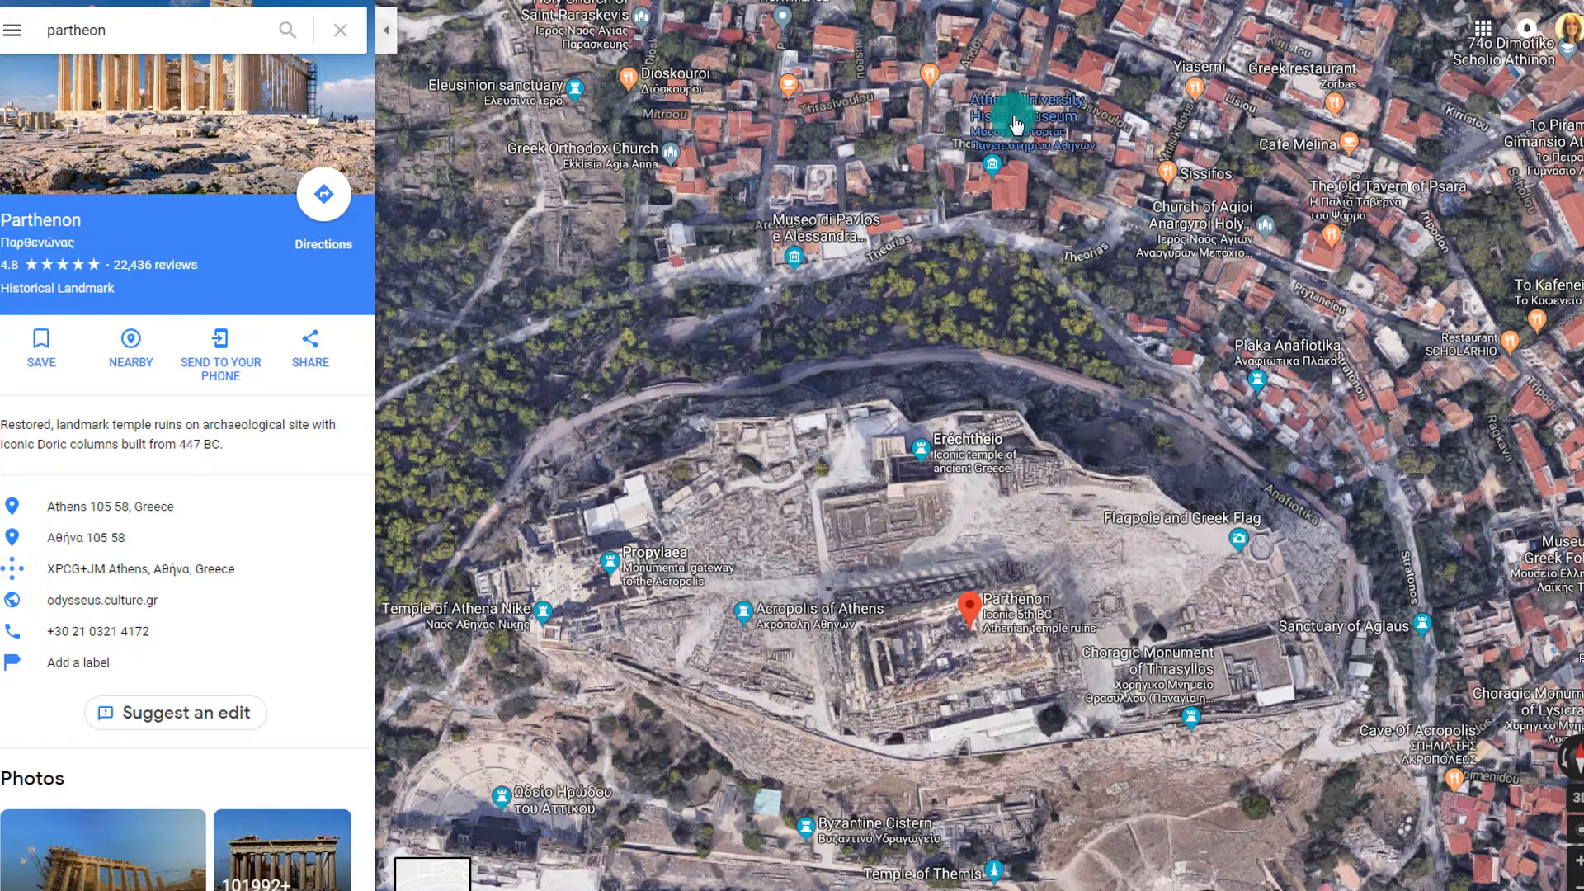
mouse_move(1018, 132)
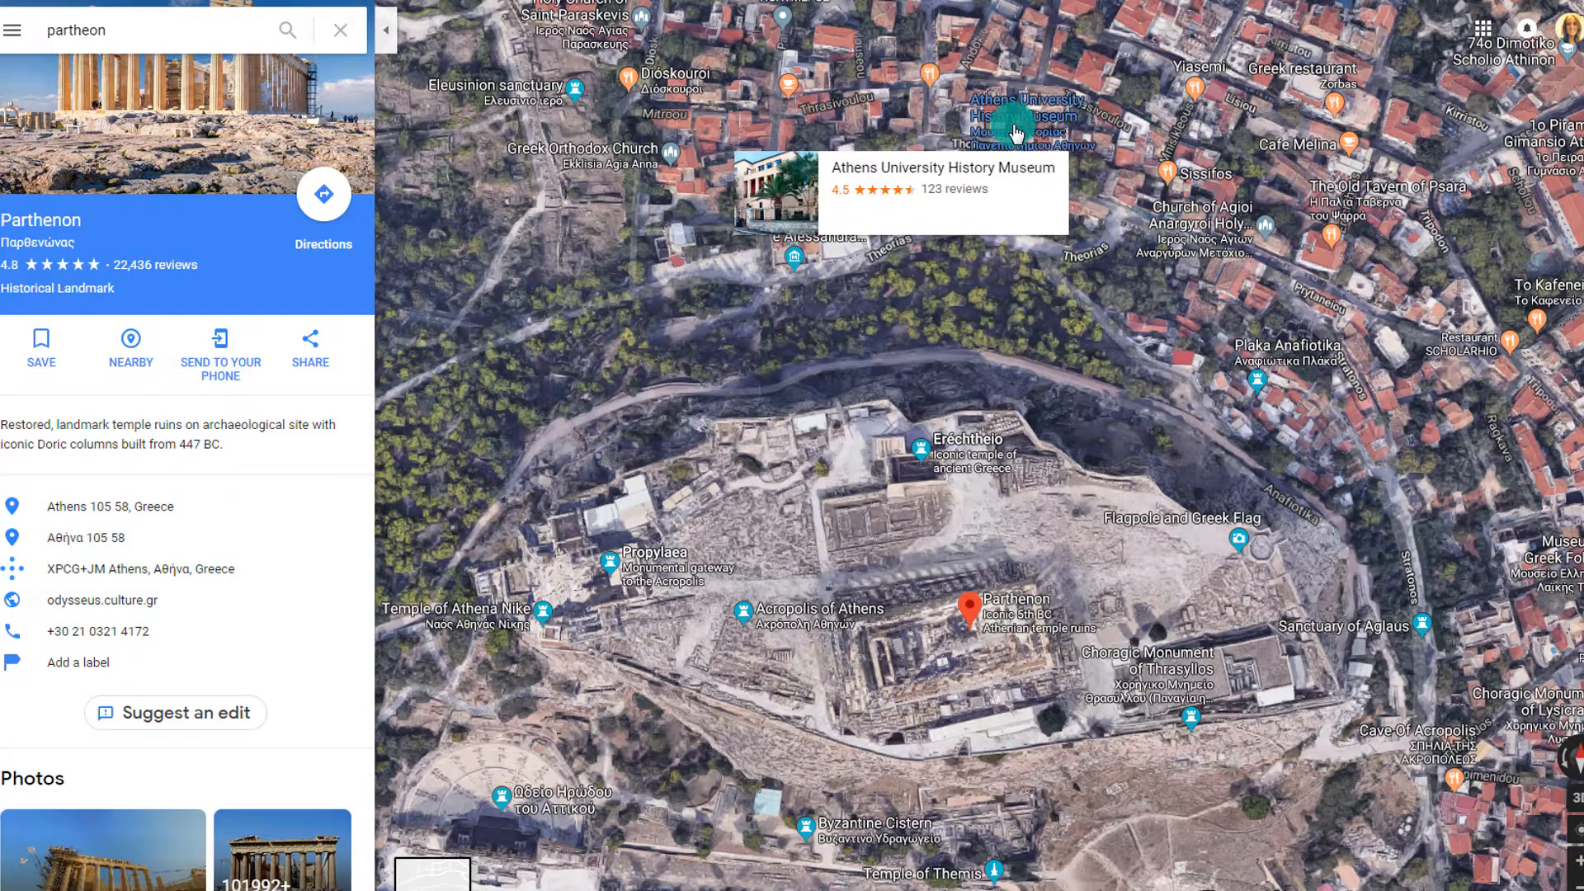
left_click_drag(1003, 418, 1027, 156)
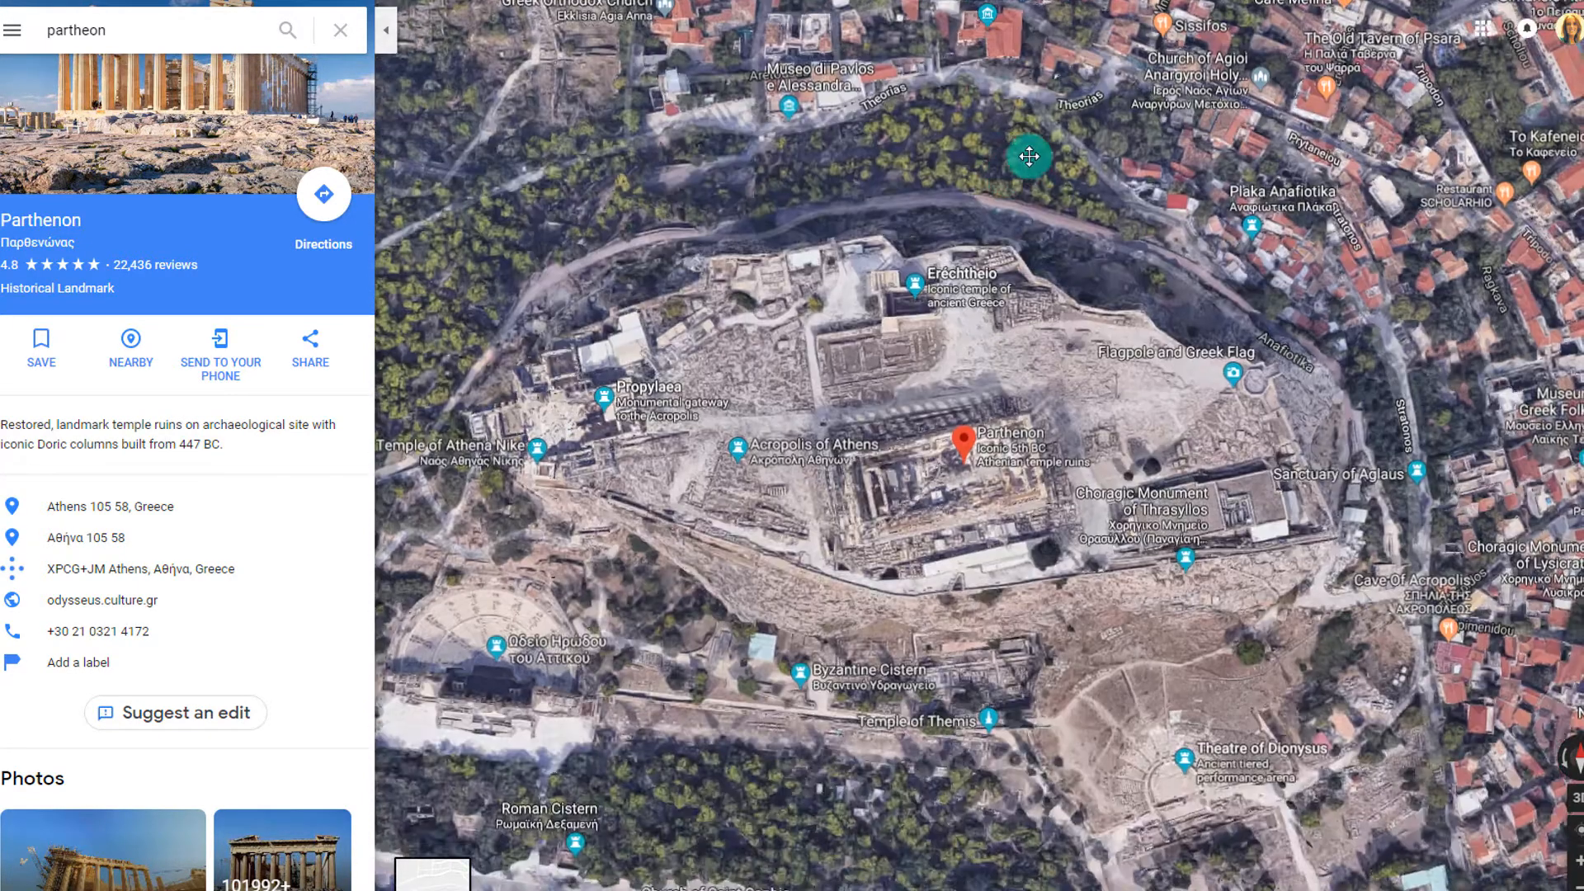
left_click_drag(800, 592, 994, 385)
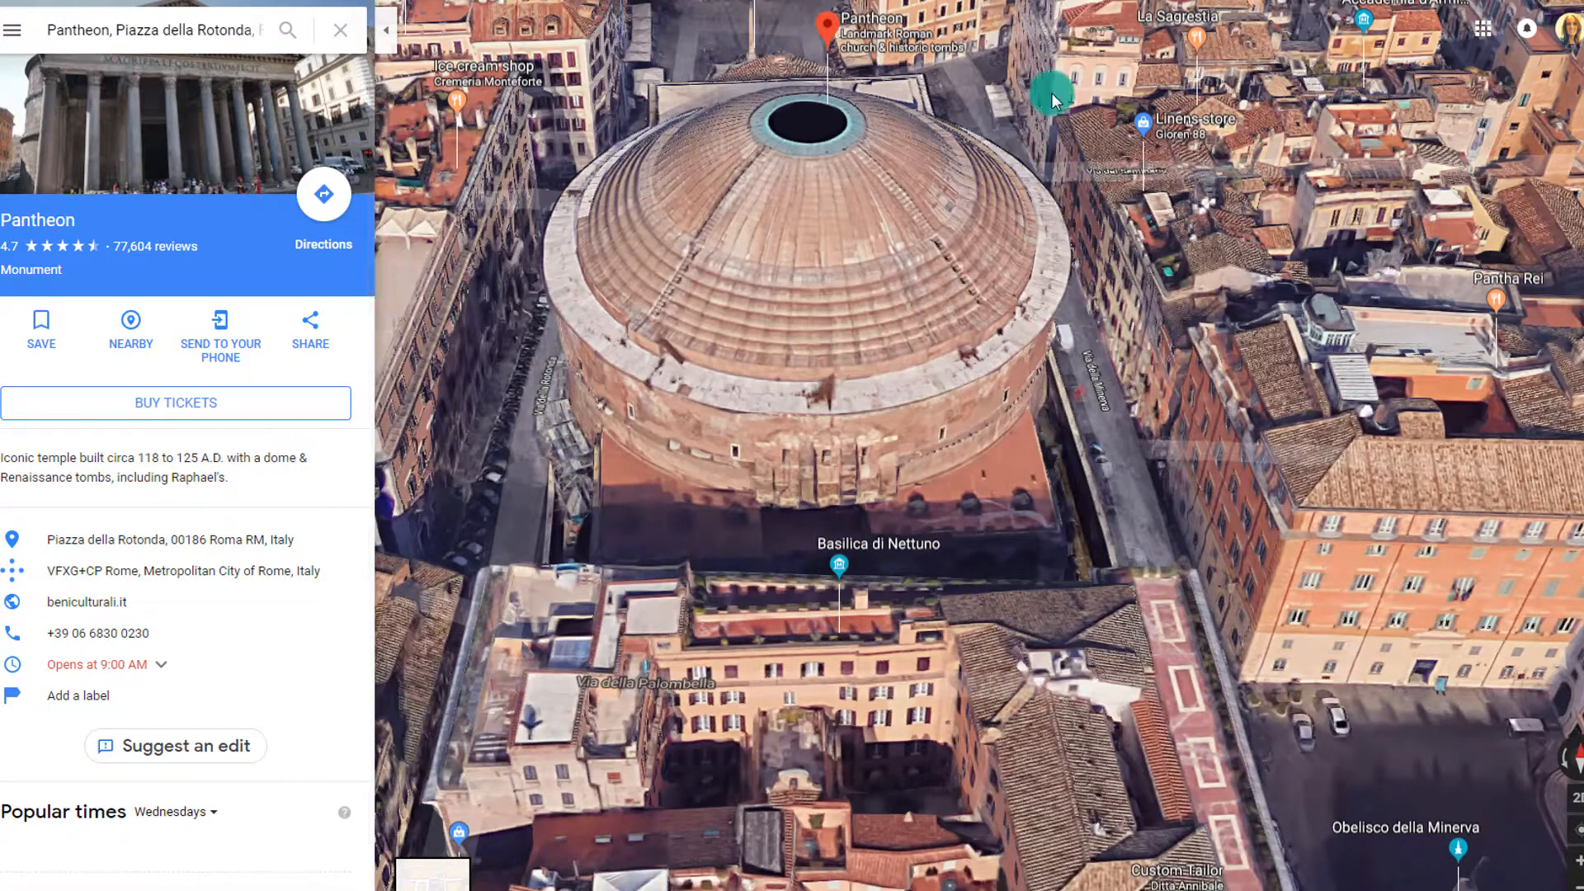
Enter Street View beside the Pantheon and walk Via della Minerva to Via del Seminario
left_click(1162, 376)
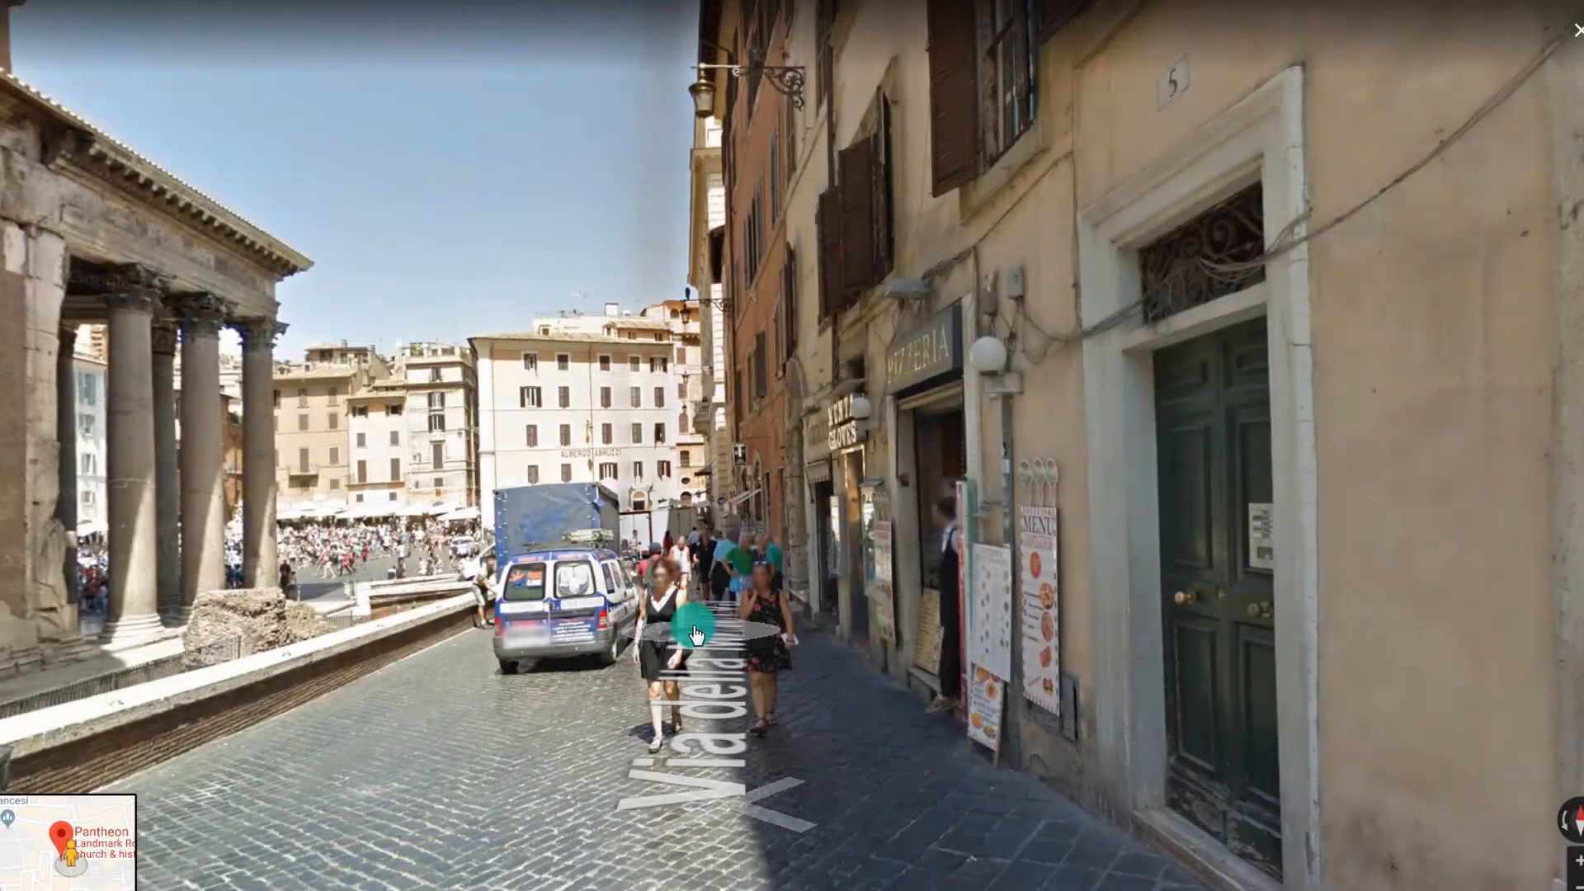
left_click(694, 634)
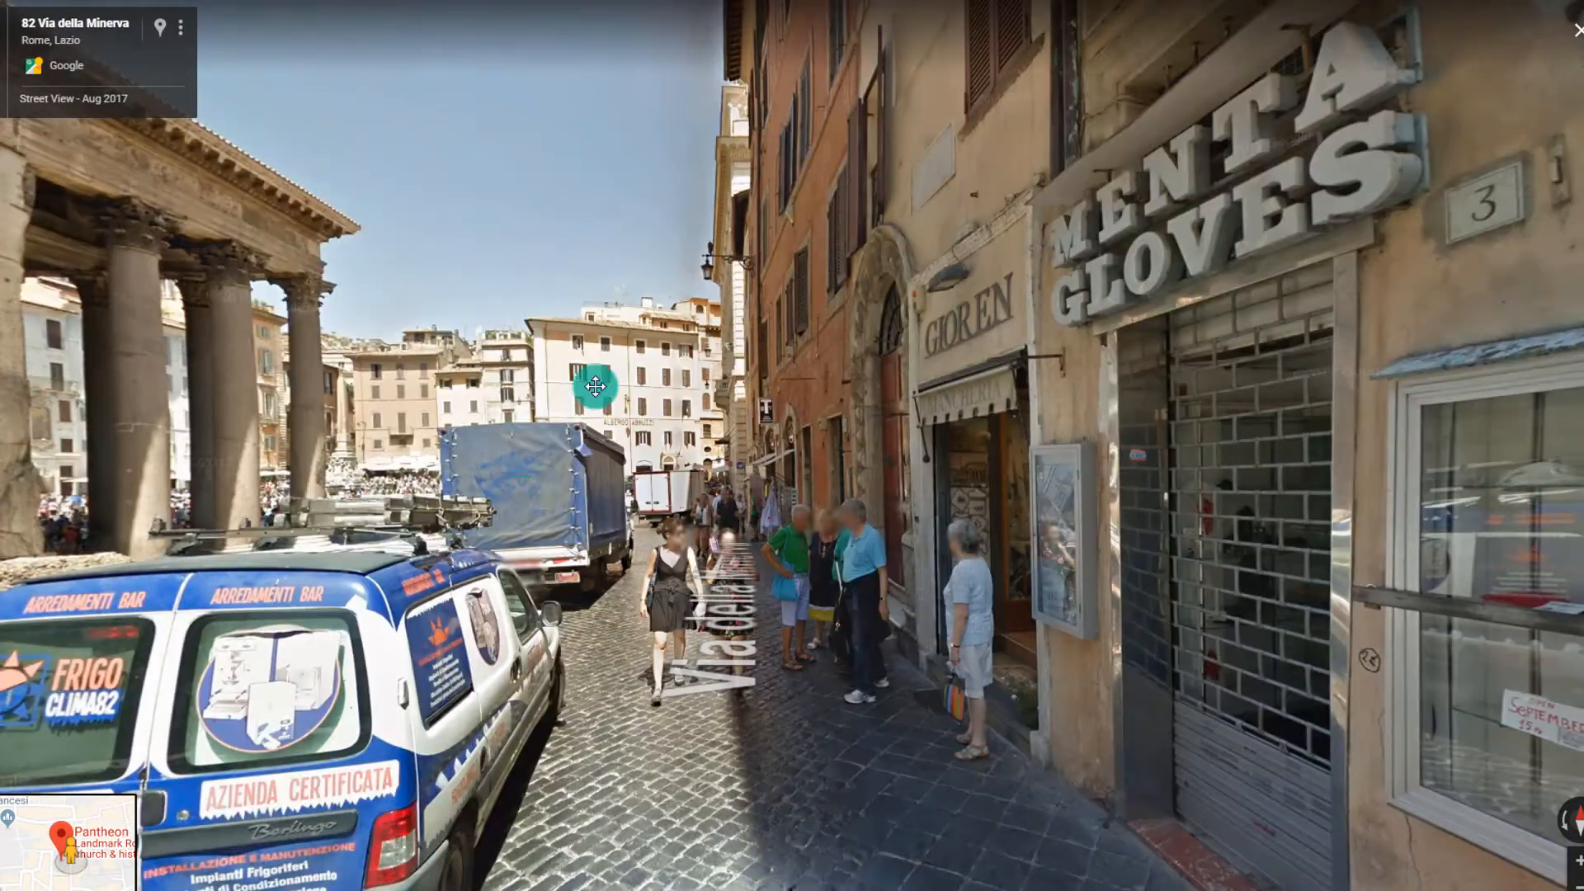
left_click_drag(628, 677, 1171, 651)
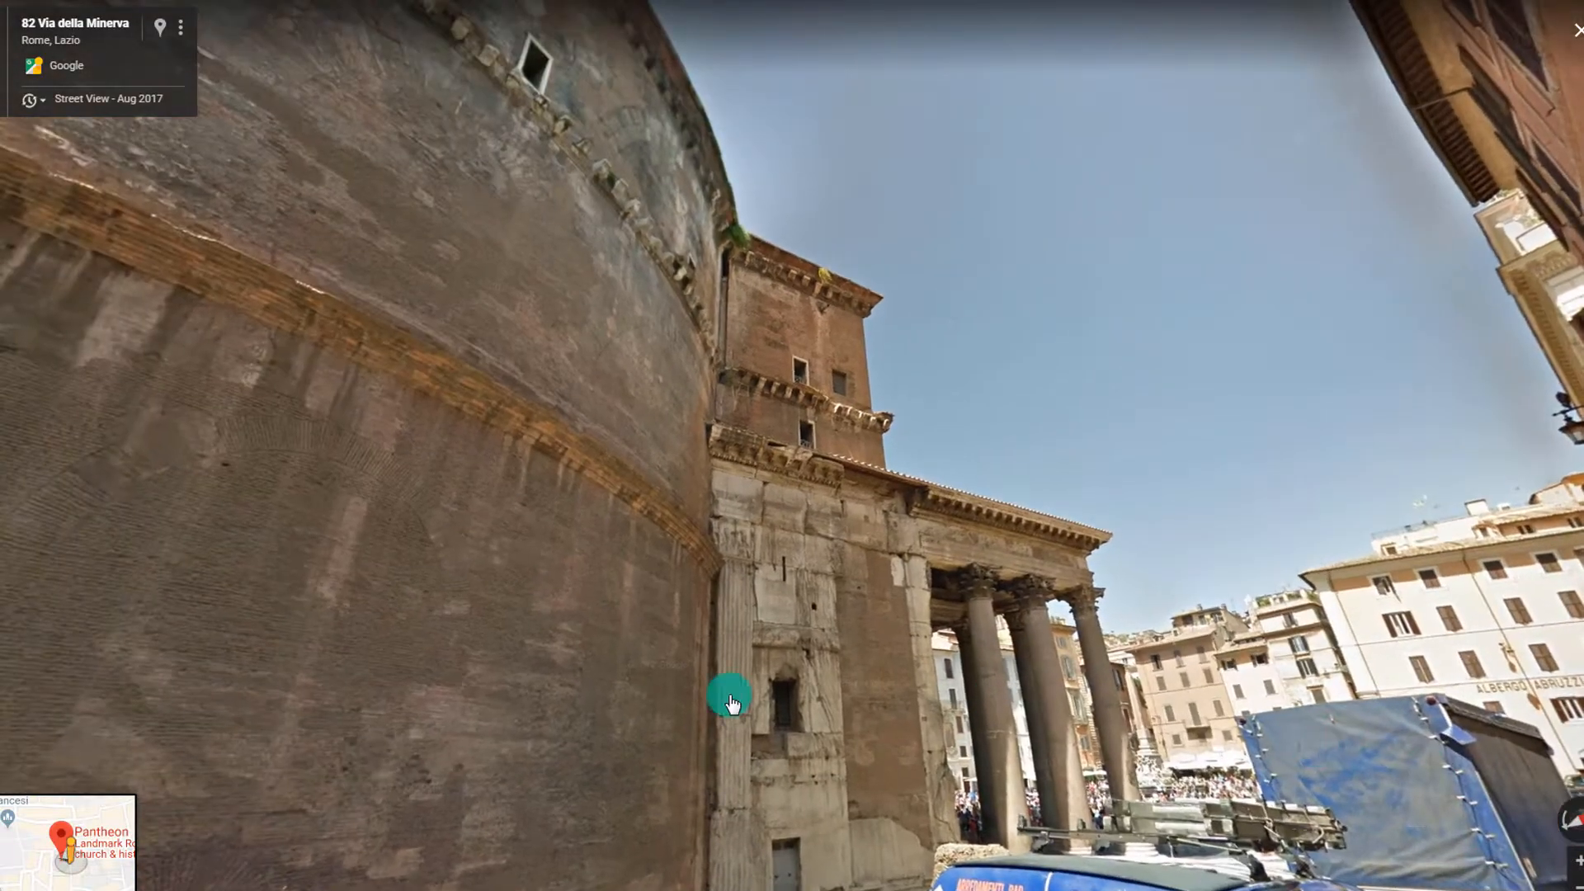
left_click(460, 432)
left_click_drag(808, 482, 262, 562)
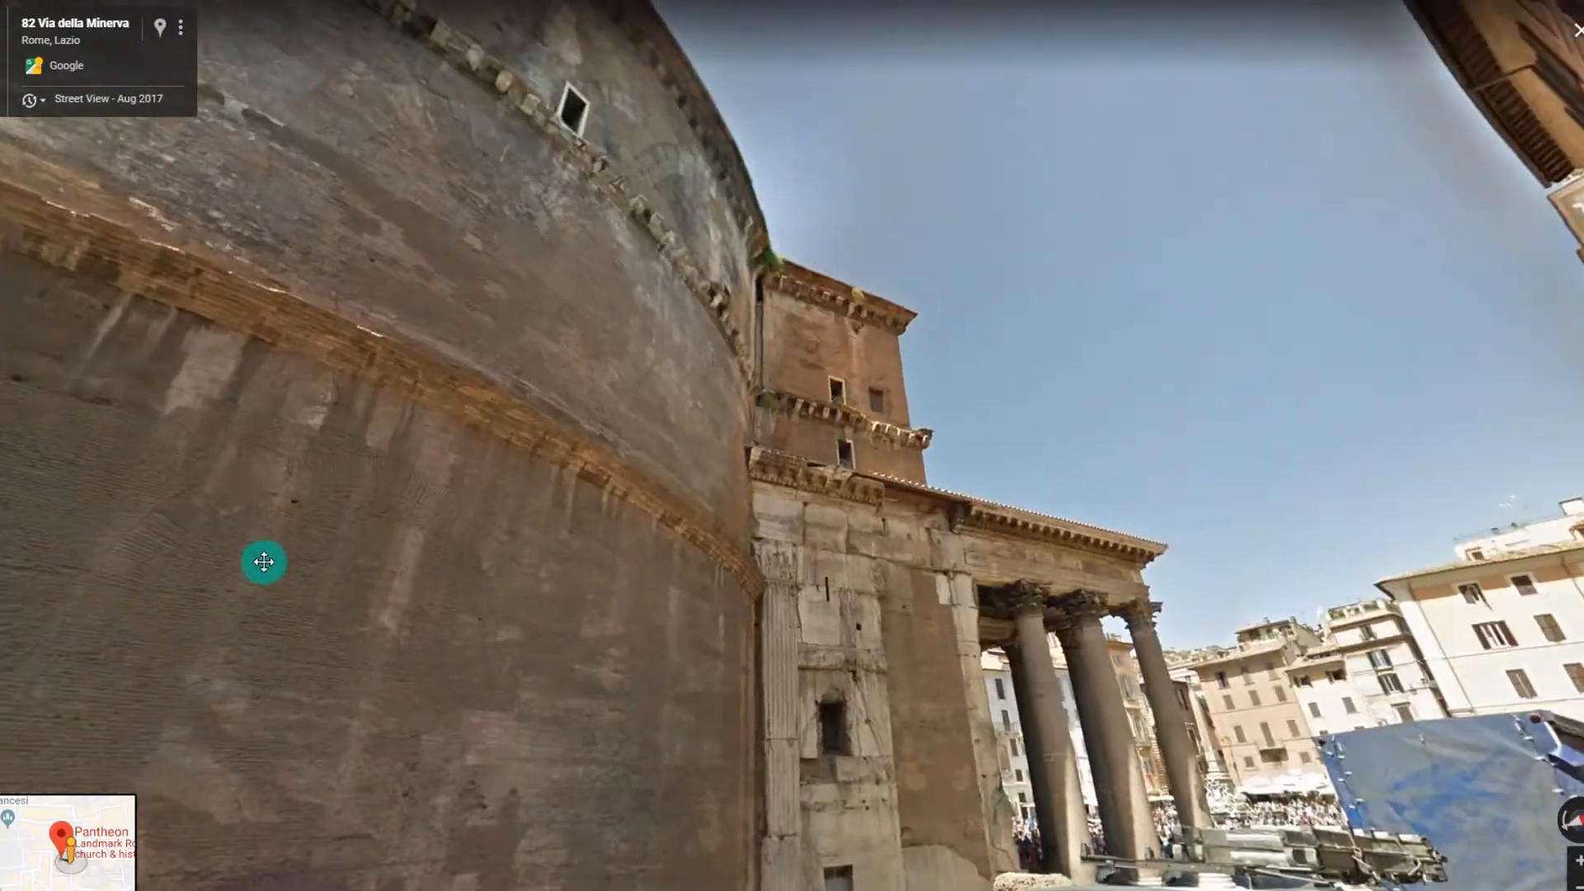
left_click_drag(1183, 635, 462, 599)
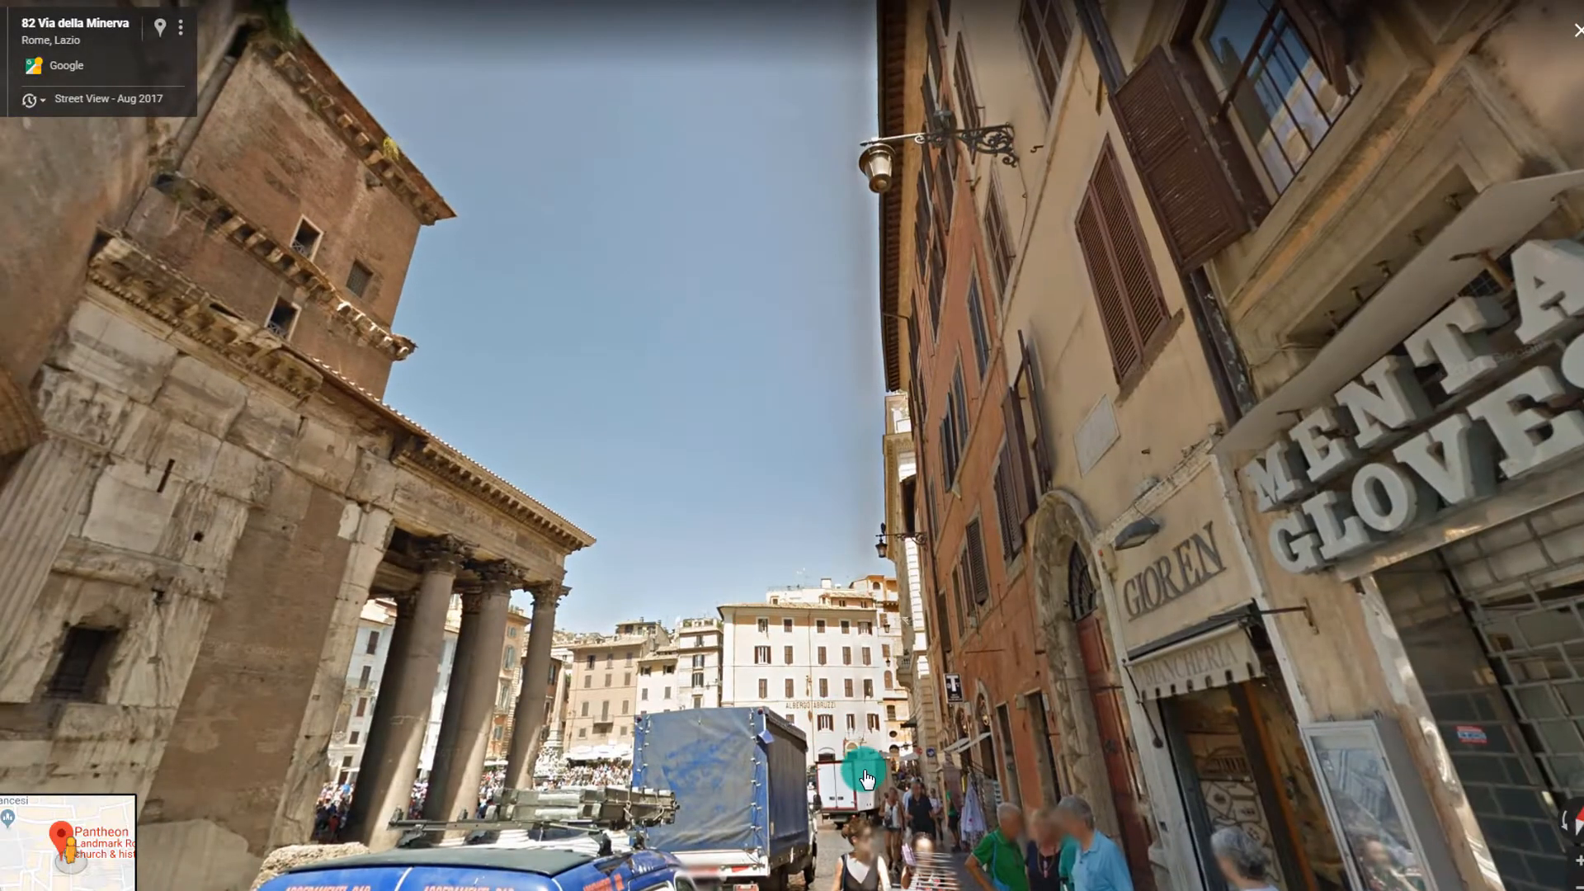
left_click_drag(864, 778, 795, 657)
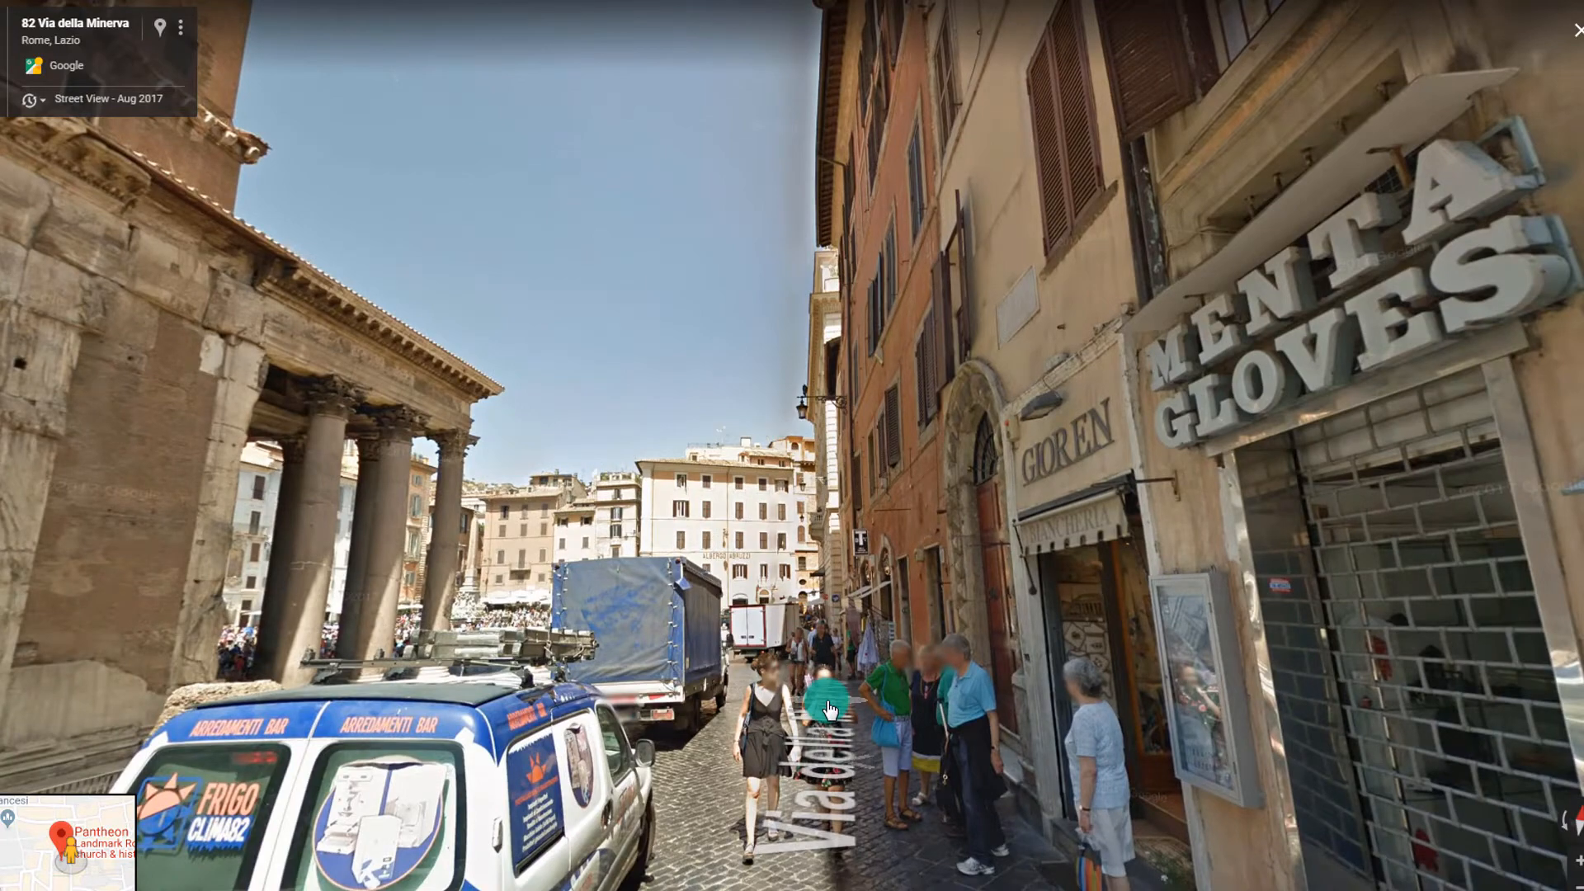
left_click(830, 708)
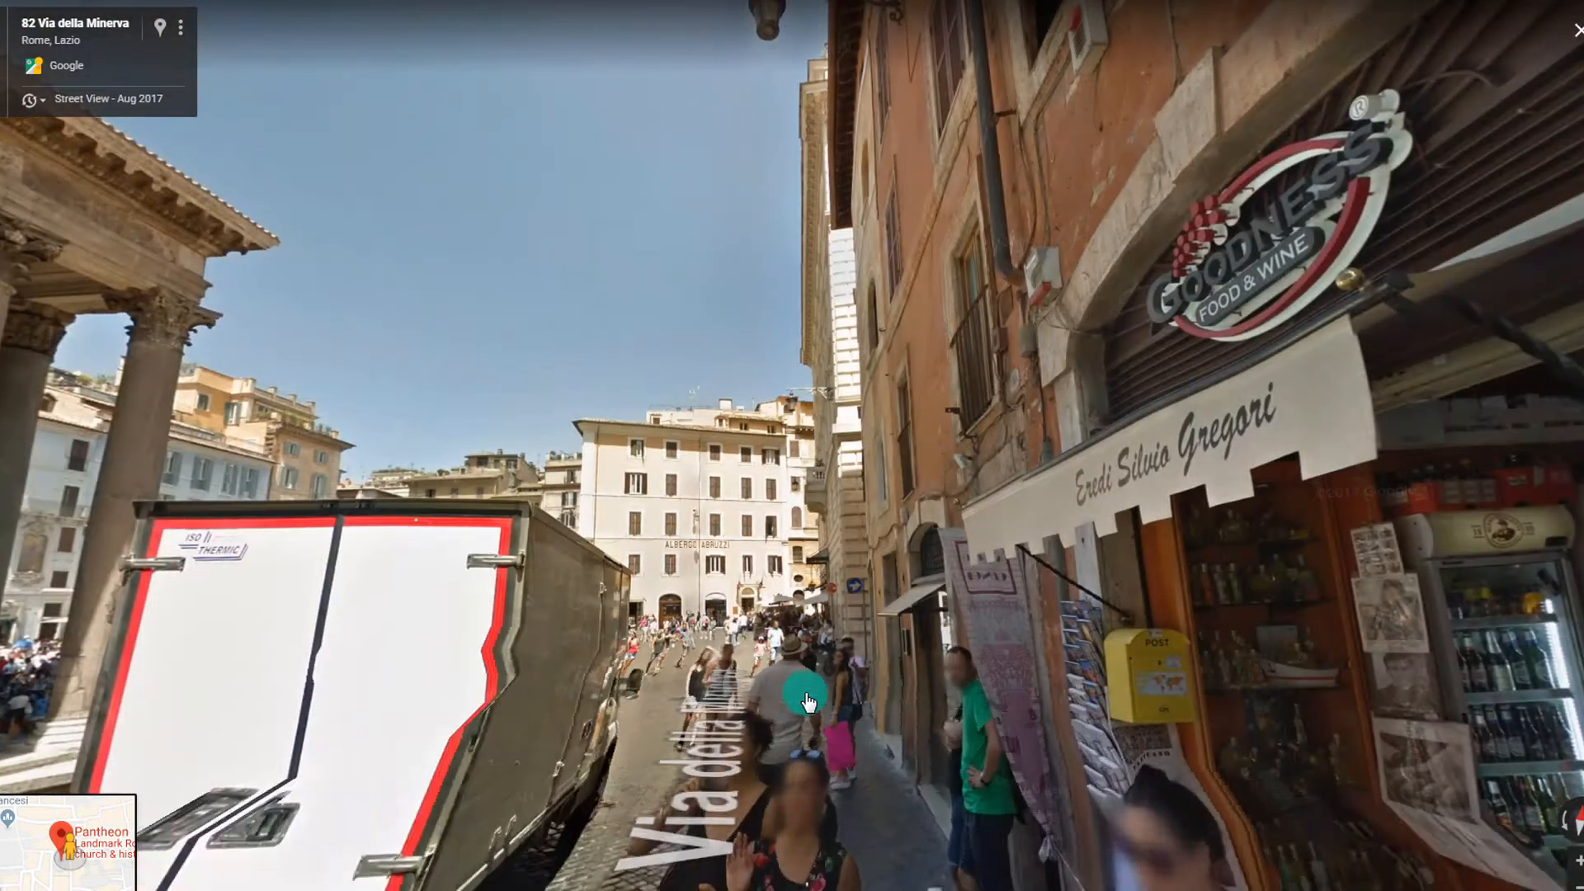
left_click(807, 701)
Turn to the Pantheon portico and move into Piazza della Rotonda facing it
left_click_drag(490, 455, 1237, 379)
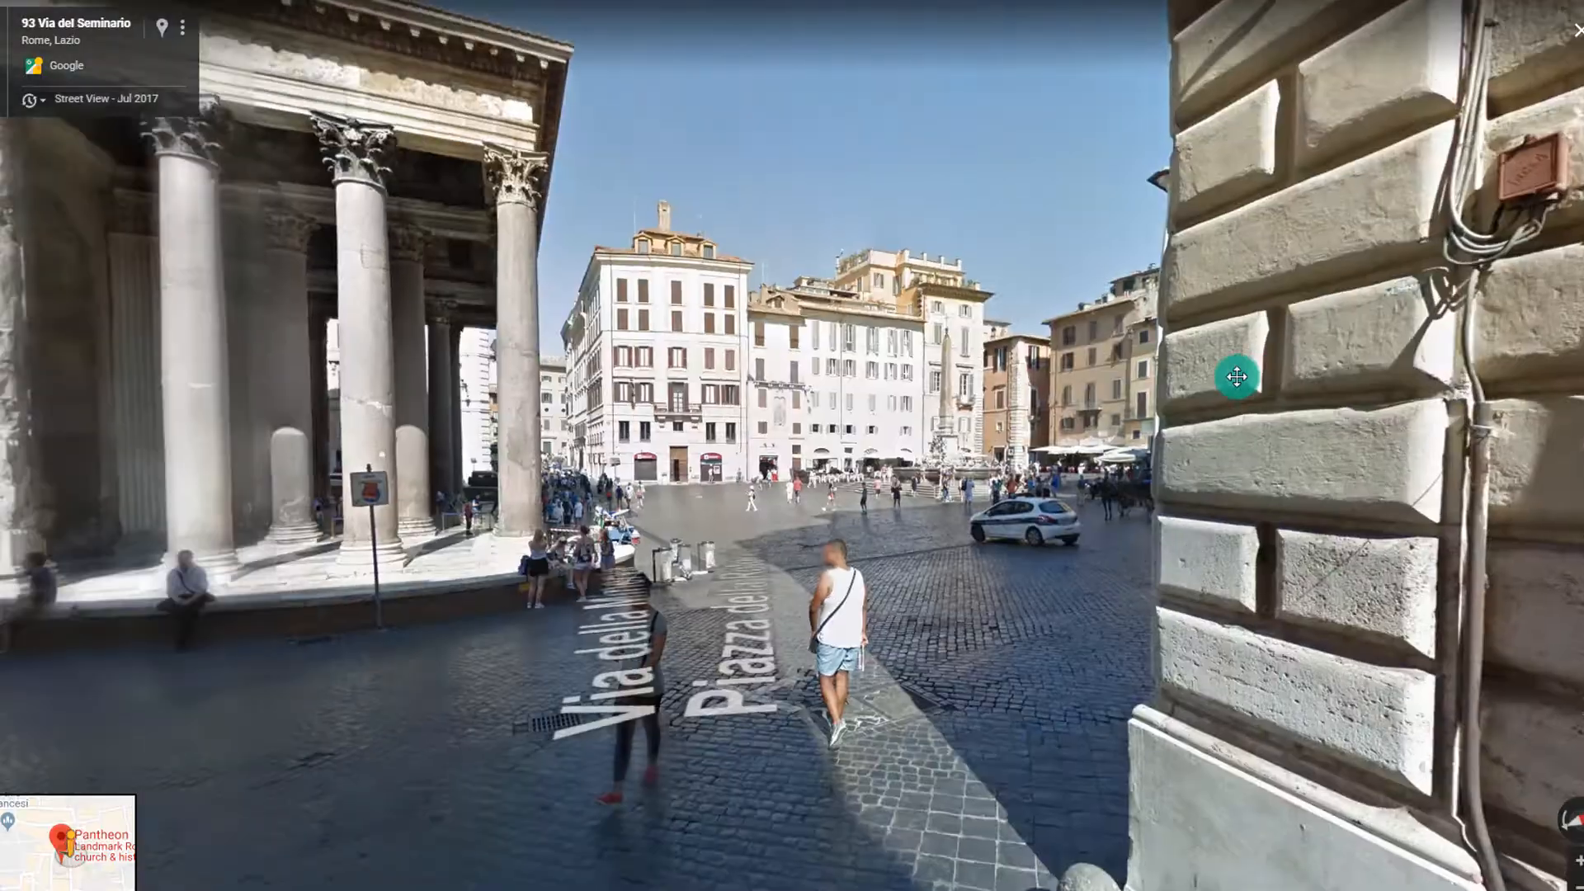
left_click_drag(633, 344, 697, 371)
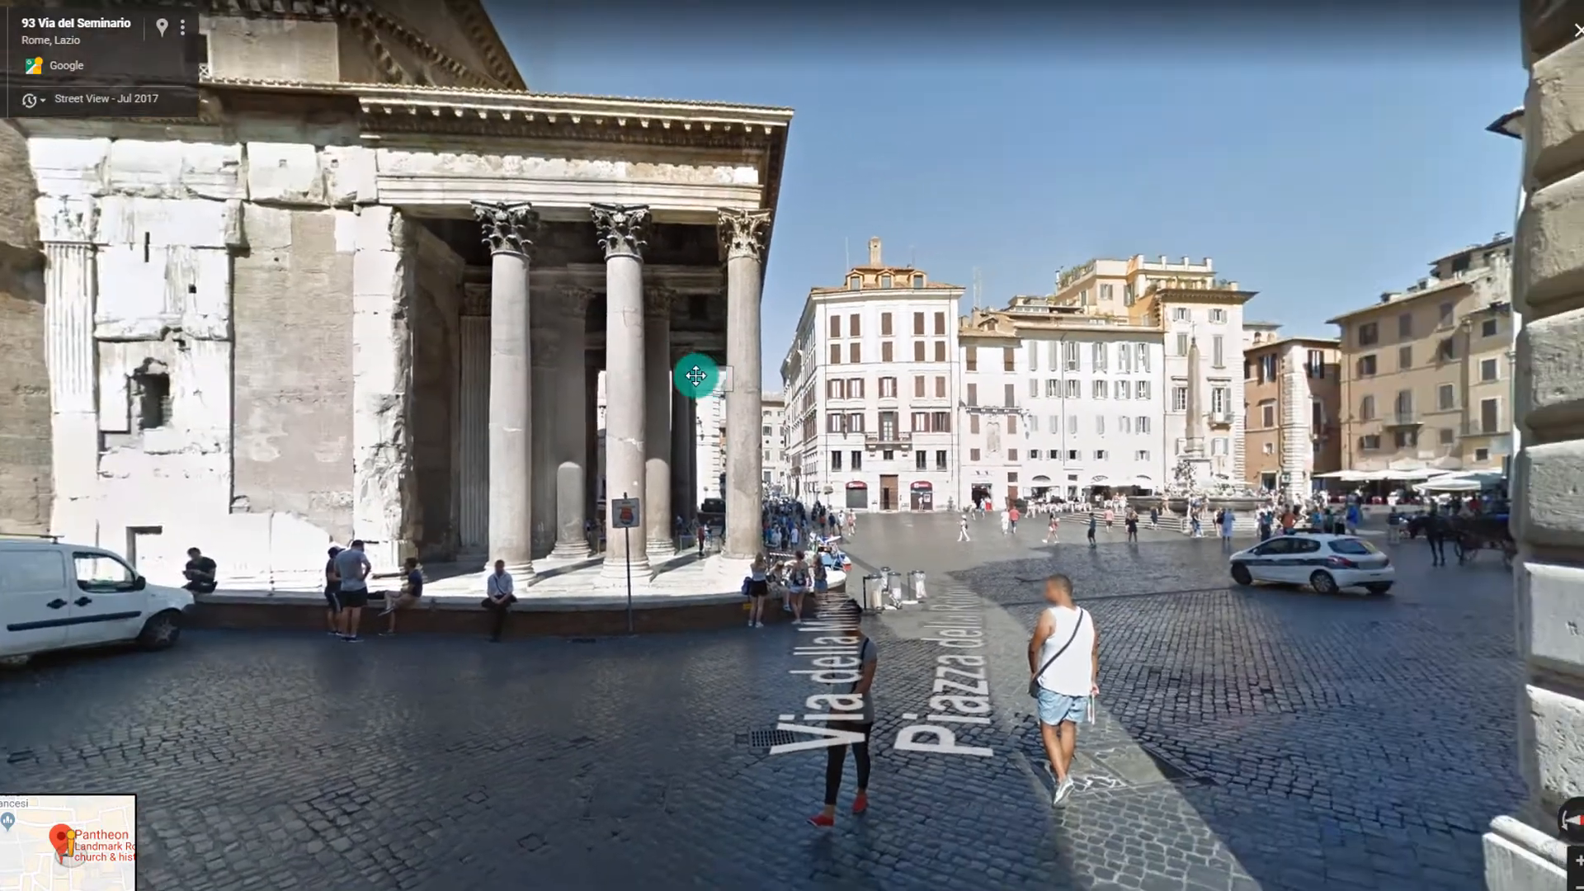
left_click(1209, 595)
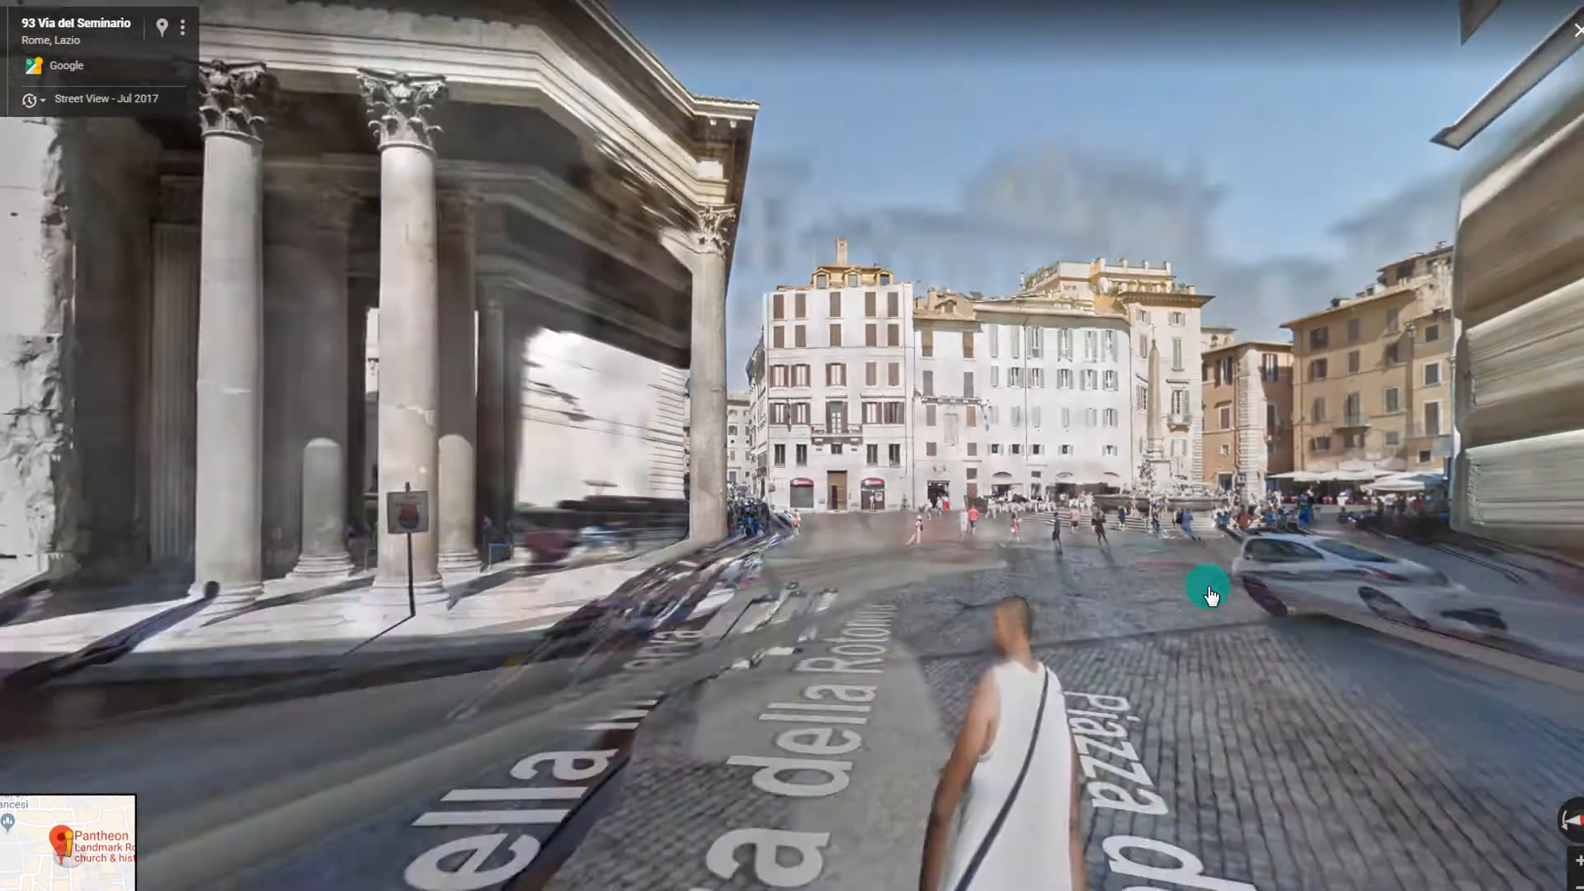
left_click(376, 320)
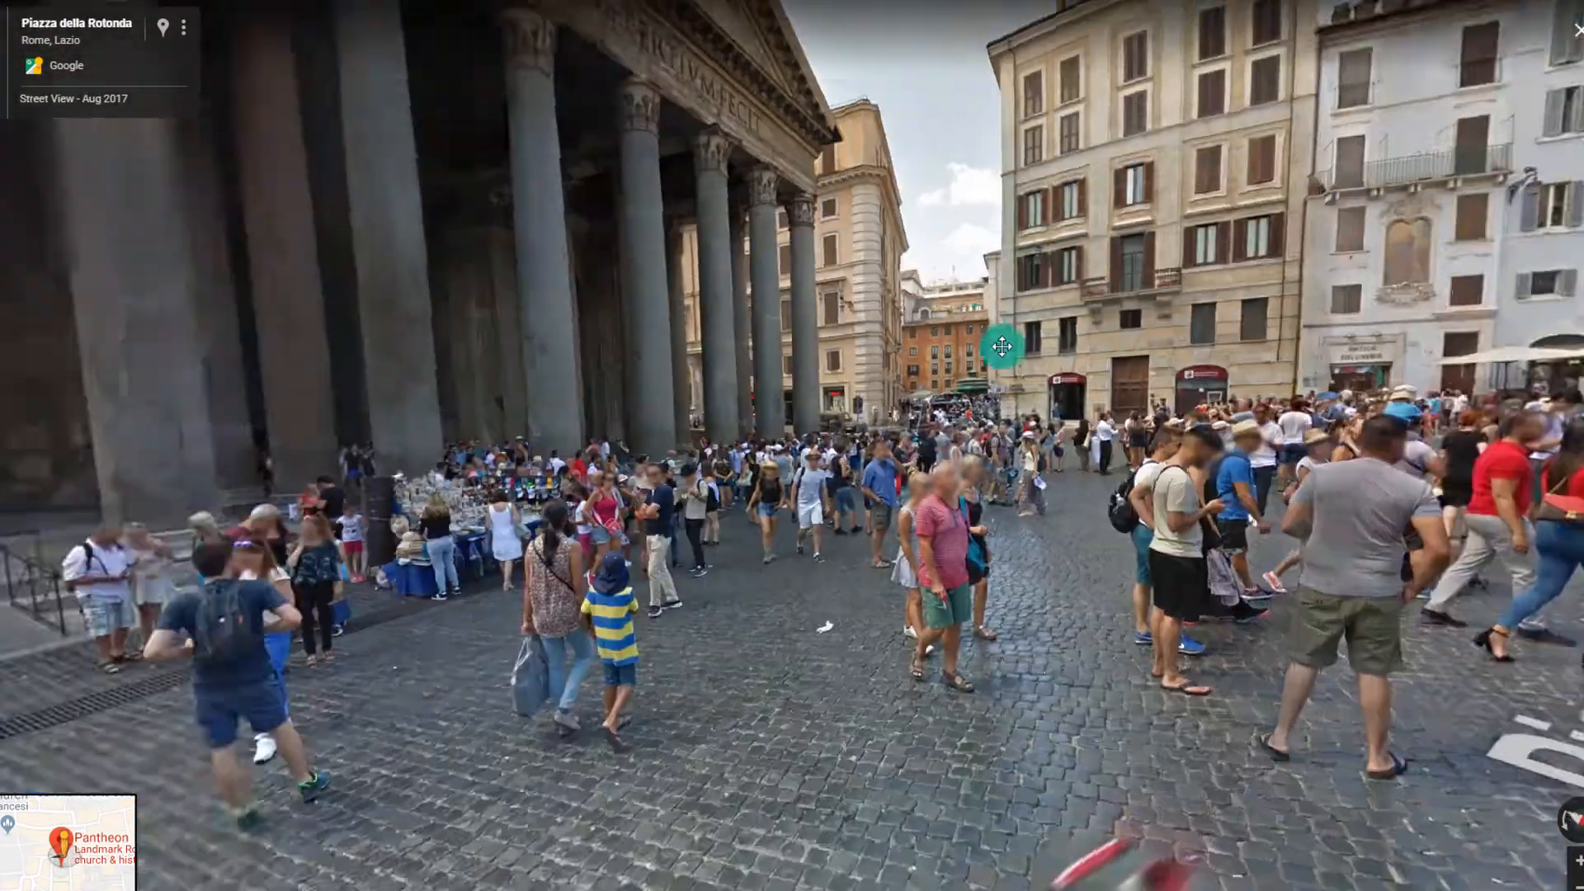
Look around the piazza at the obelisk, Albergo Abruzzi and orange buildings, ending on the portico
left_click_drag(585, 360, 449, 360)
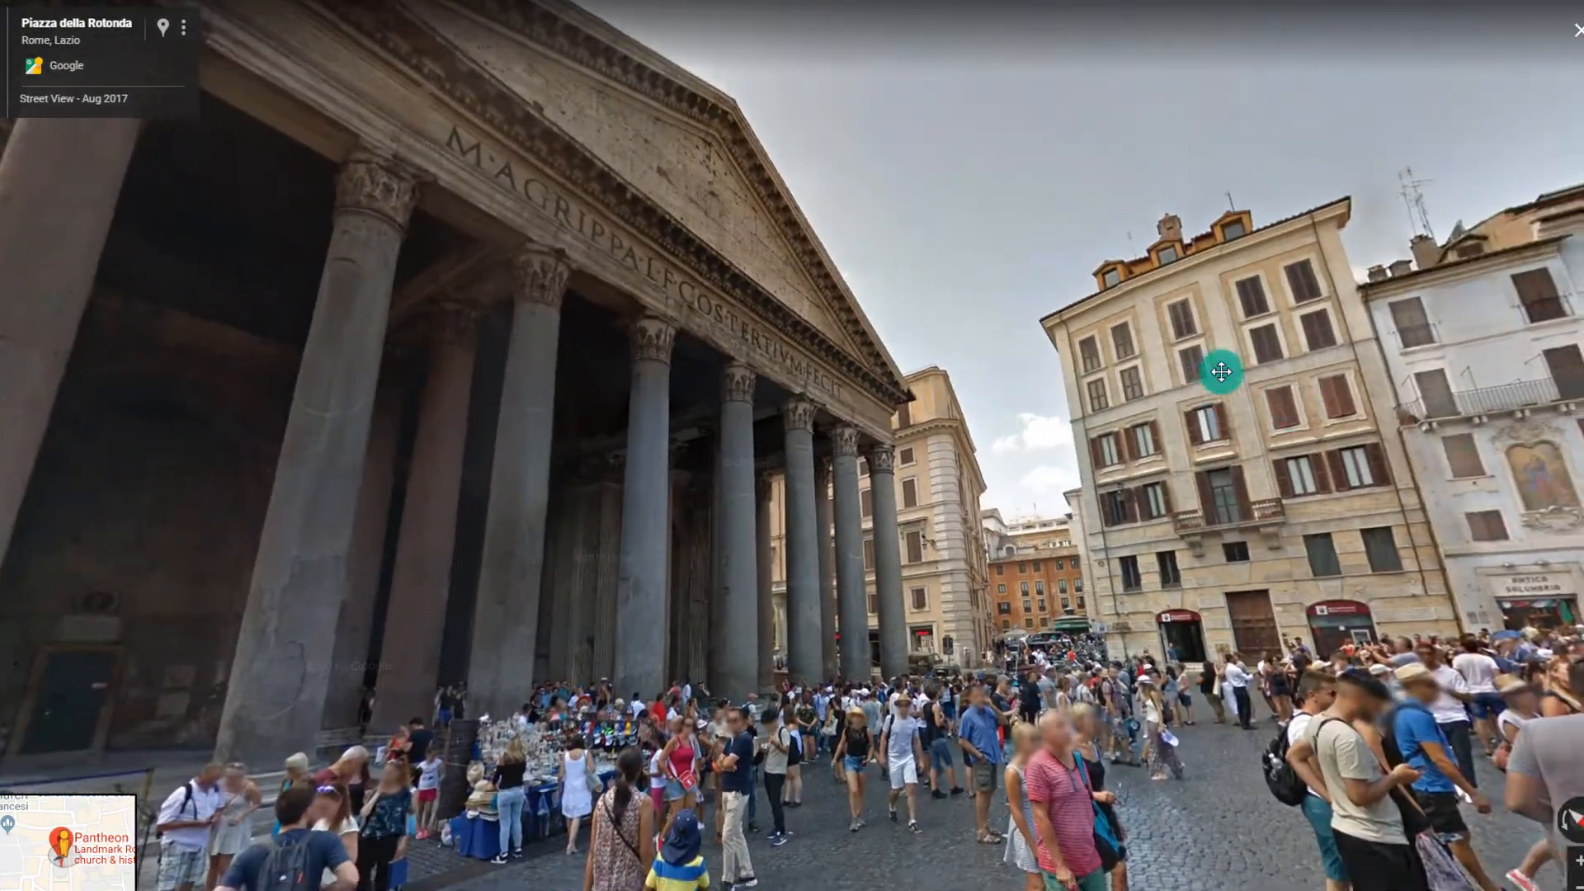
left_click_drag(1221, 368, 842, 450)
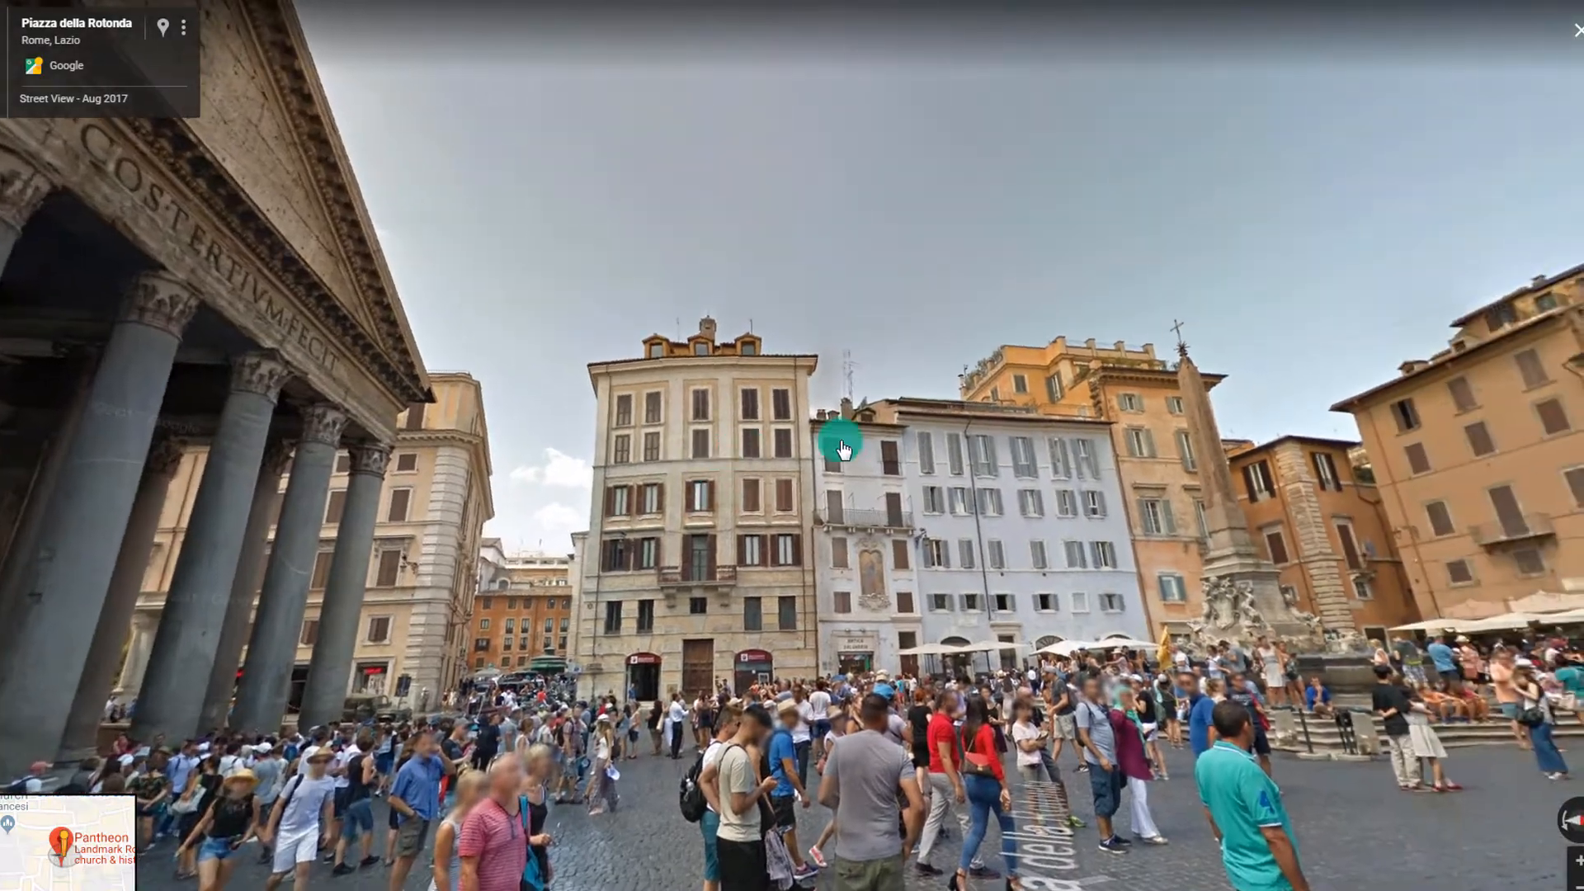
left_click_drag(1119, 466, 696, 343)
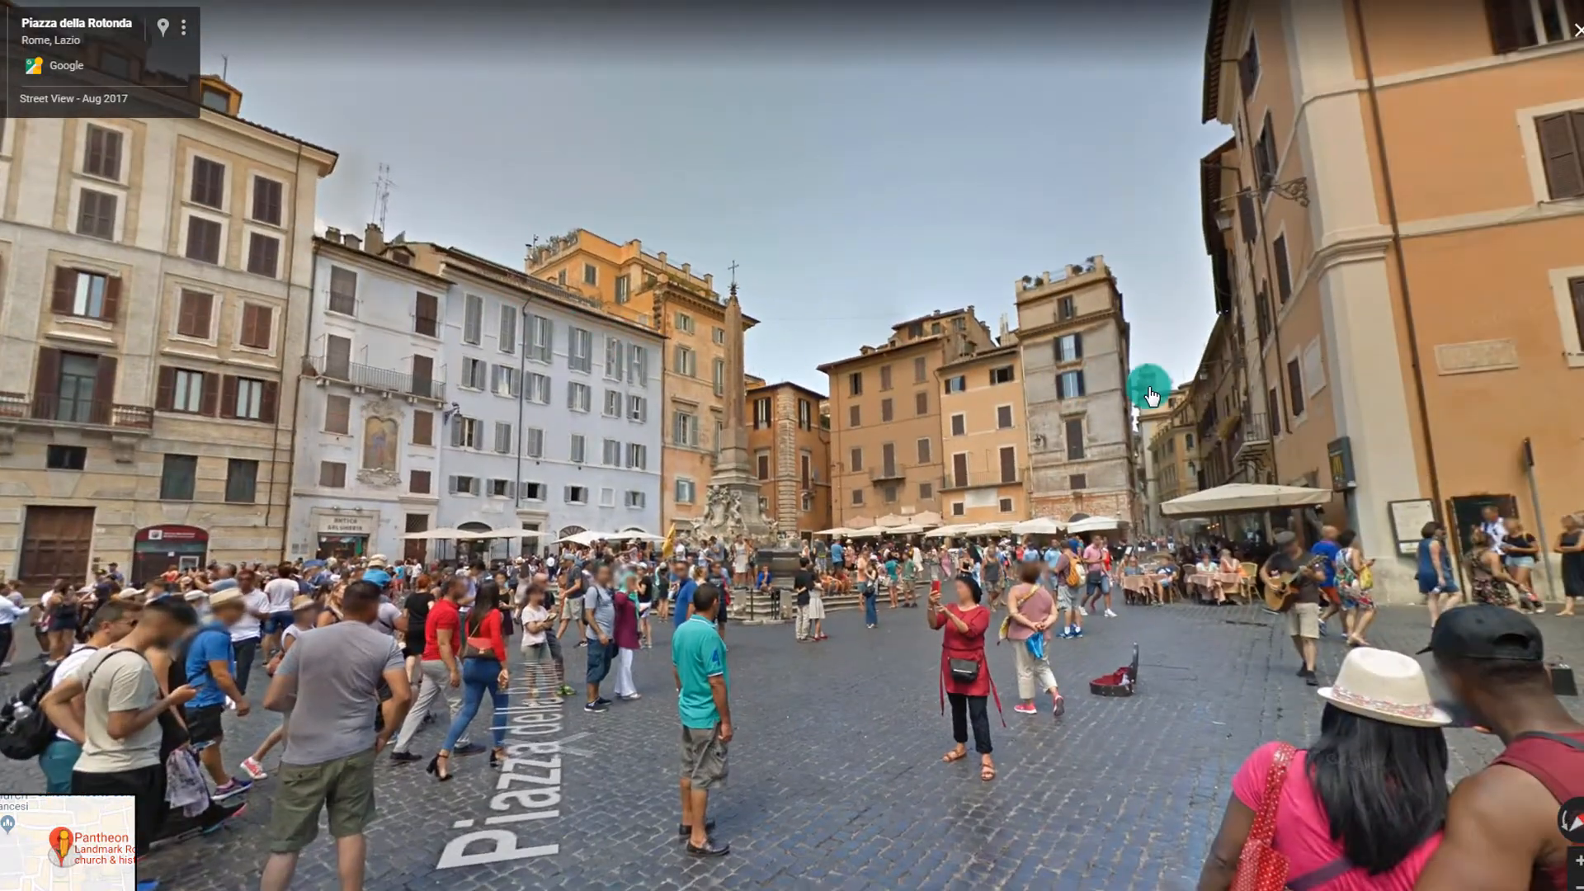
left_click_drag(1139, 289, 590, 372)
left_click_drag(1195, 388, 656, 356)
left_click_drag(1390, 353, 863, 321)
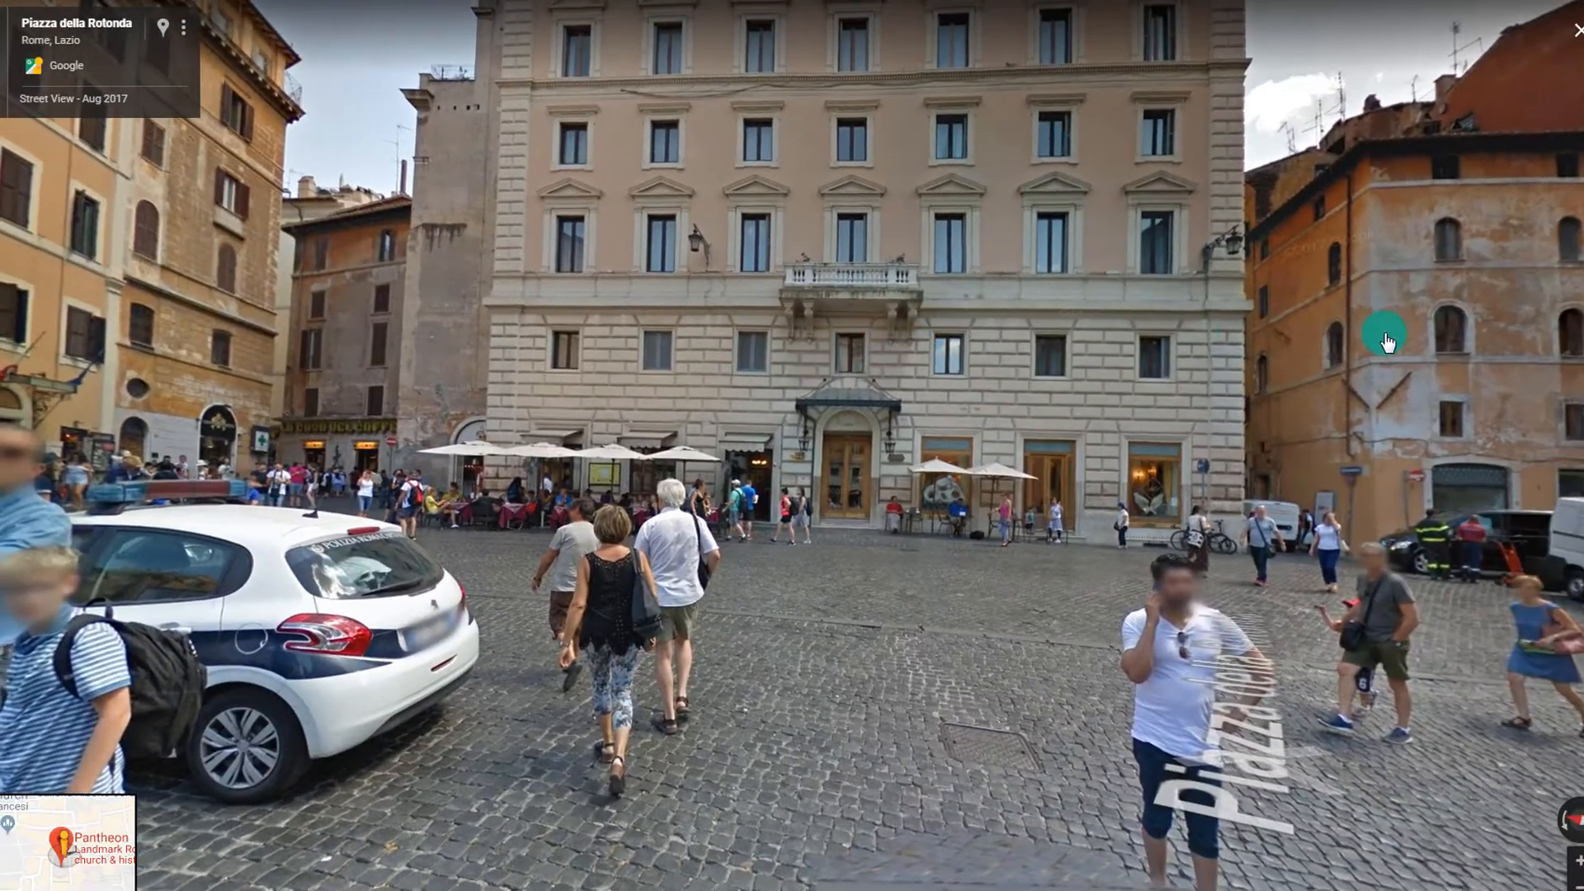
left_click_drag(1387, 332, 904, 338)
left_click_drag(1230, 368, 795, 293)
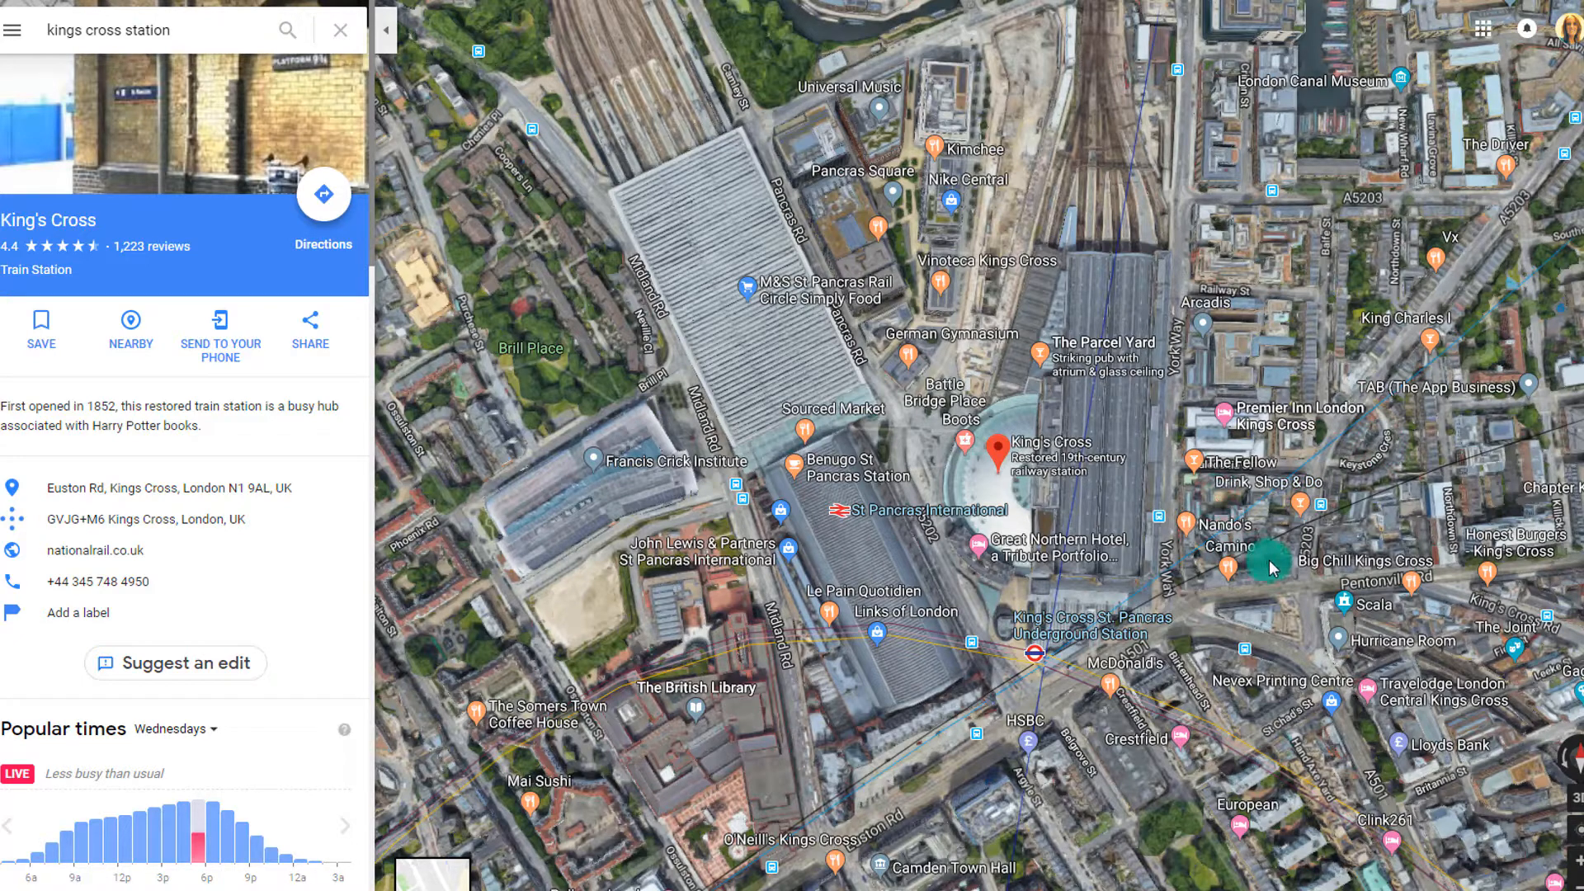
Zoom into King's Cross station and pan across the concourse roof
mouse_move(998, 450)
scroll(993, 452, "up", 1)
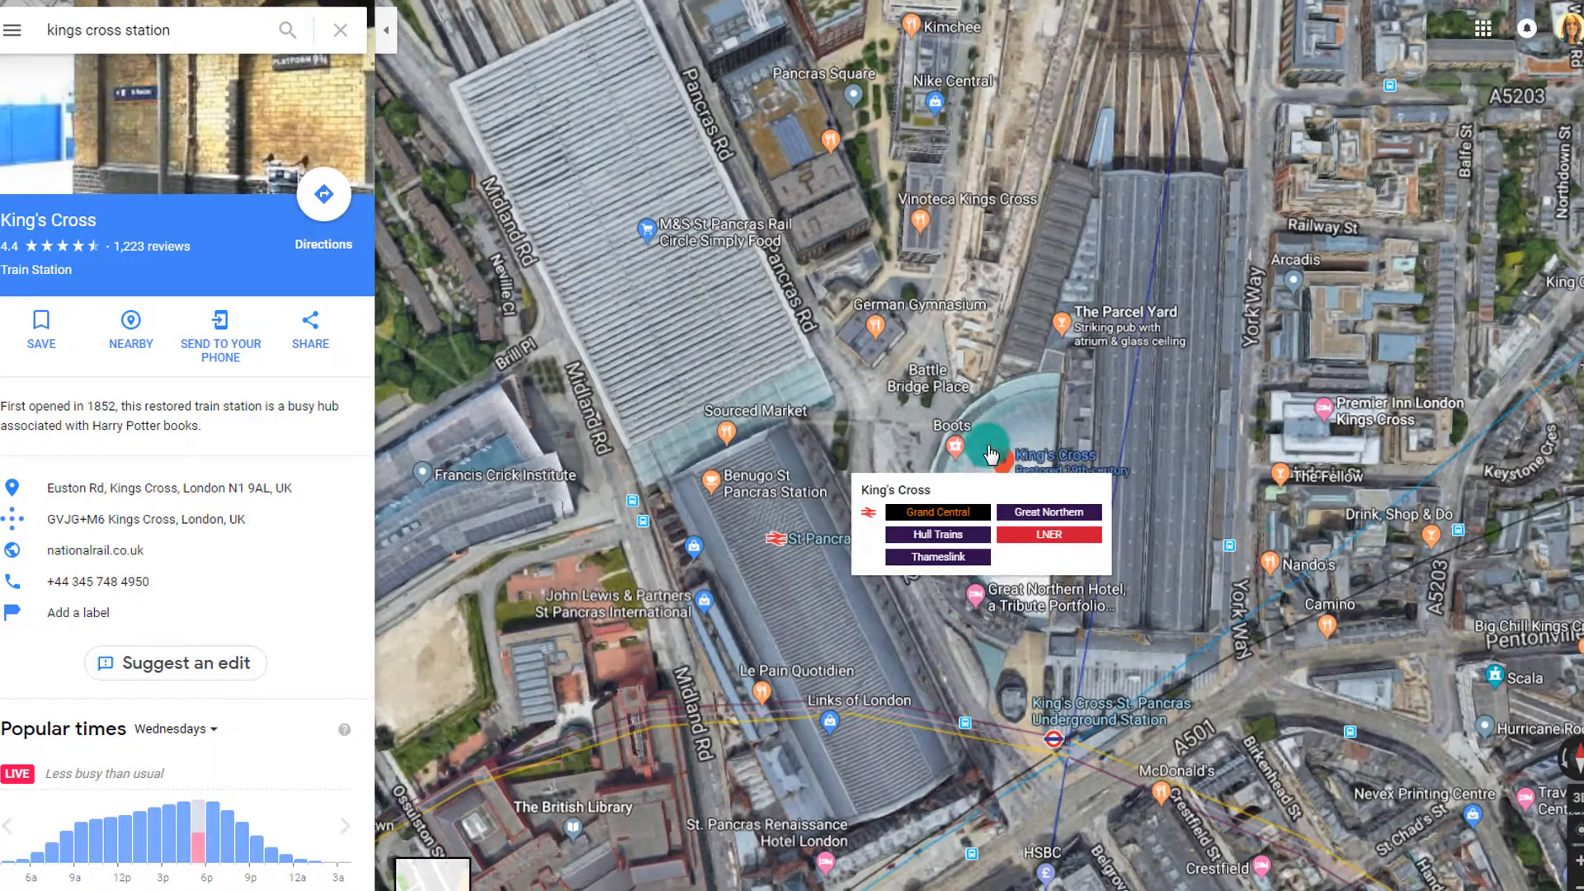
scroll(1081, 493, "up", 1)
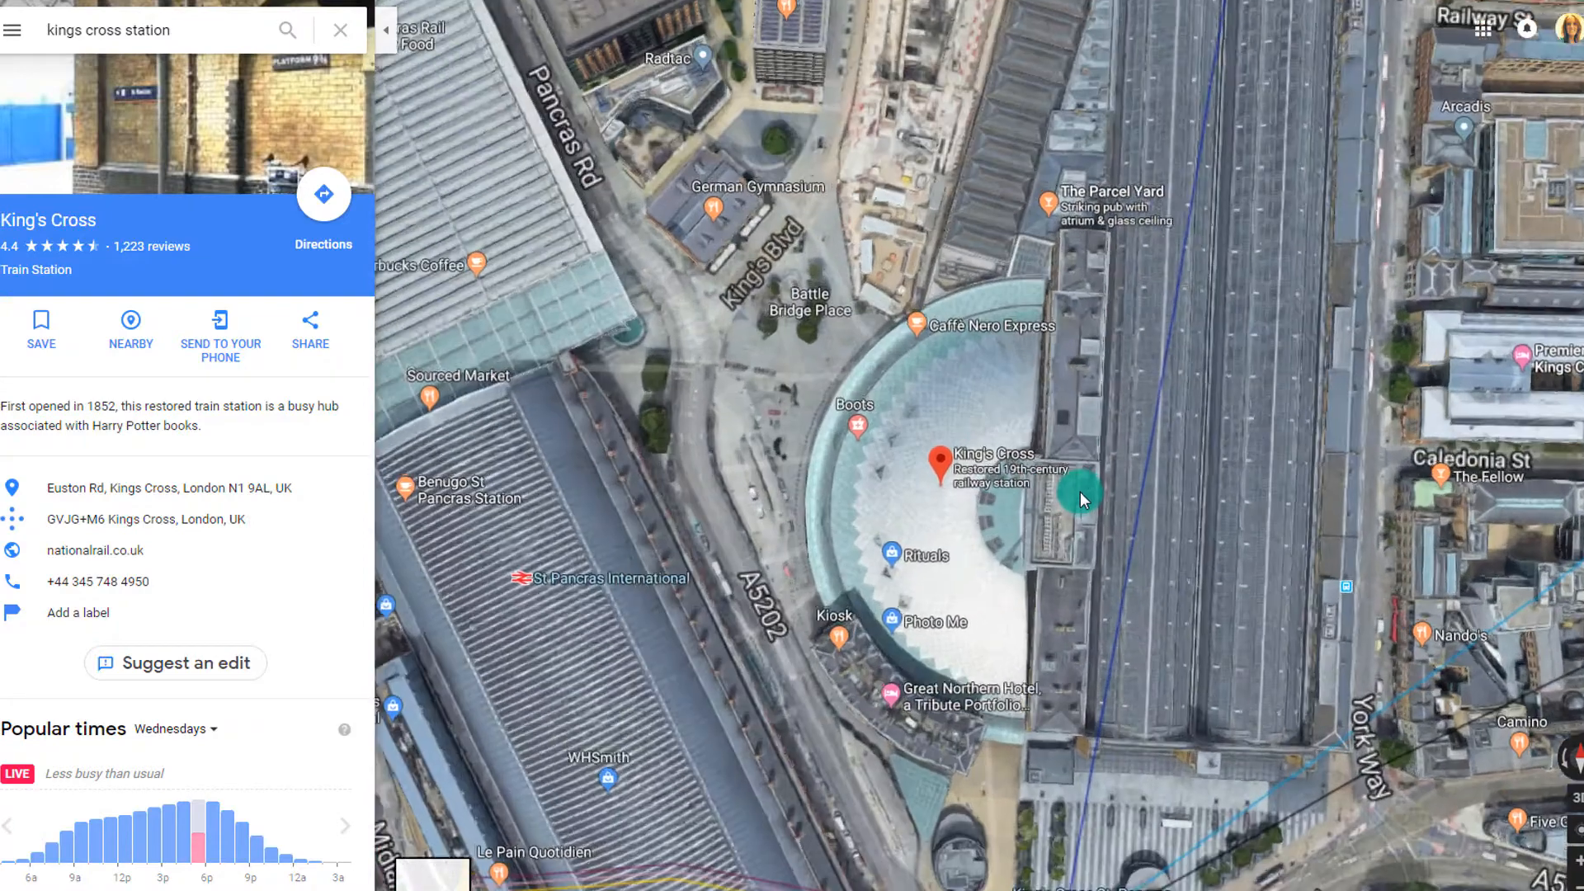
scroll(1032, 487, "up", 1)
scroll(871, 464, "up", 1)
mouse_move(817, 478)
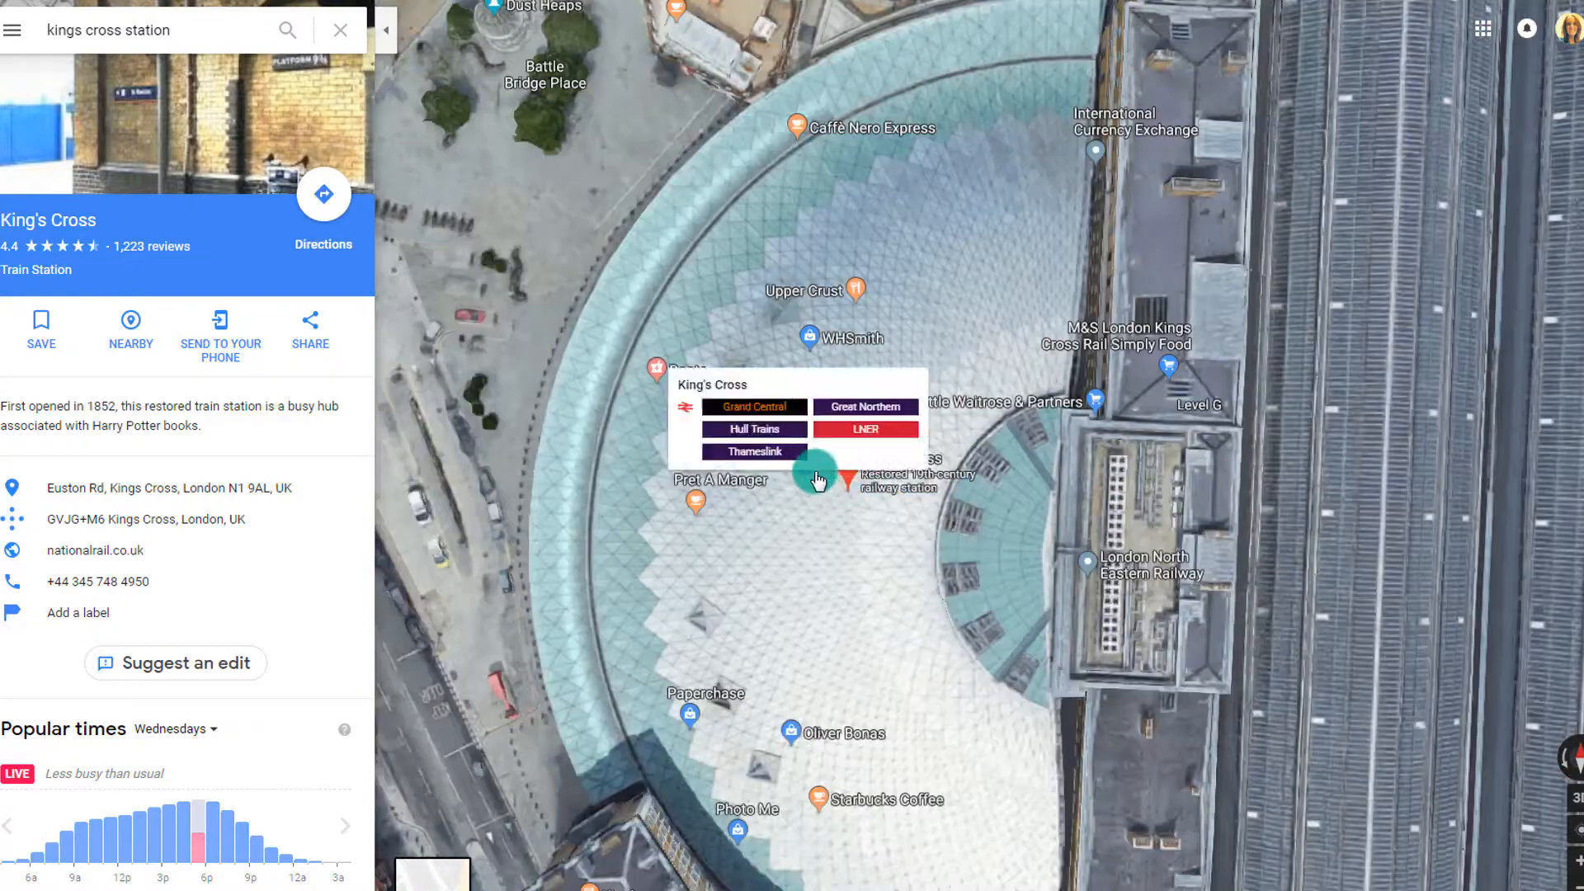
scroll(842, 506, "up", 2)
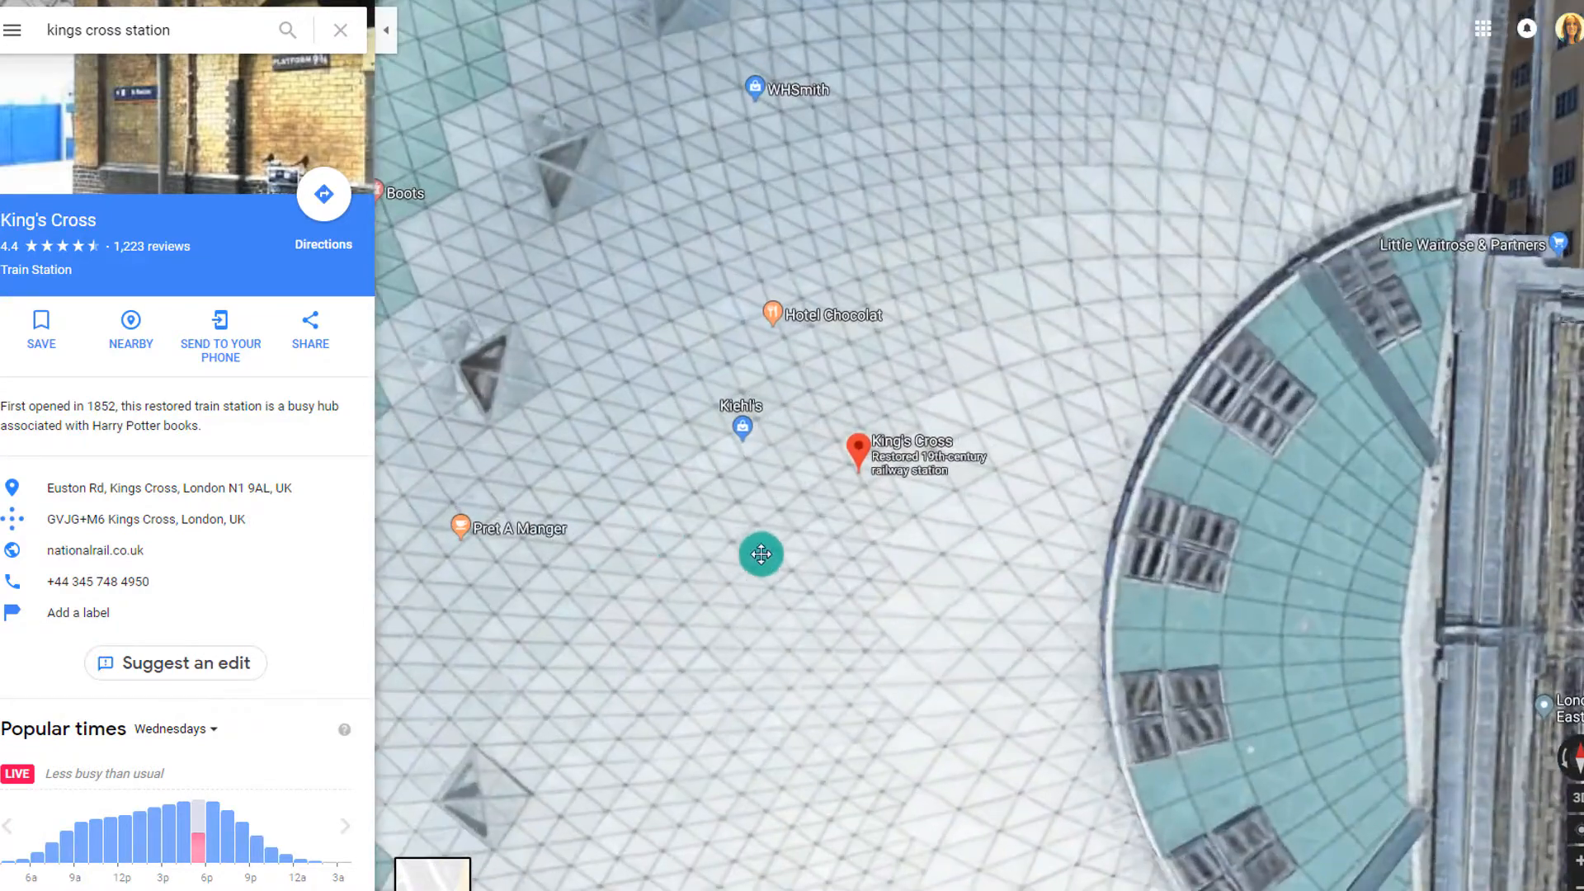
left_click_drag(761, 554, 1231, 567)
Zoom back out over the forecourt to find the Harry Potter Shop at Platform 9 3/4 label
scroll(780, 523, "down", 1)
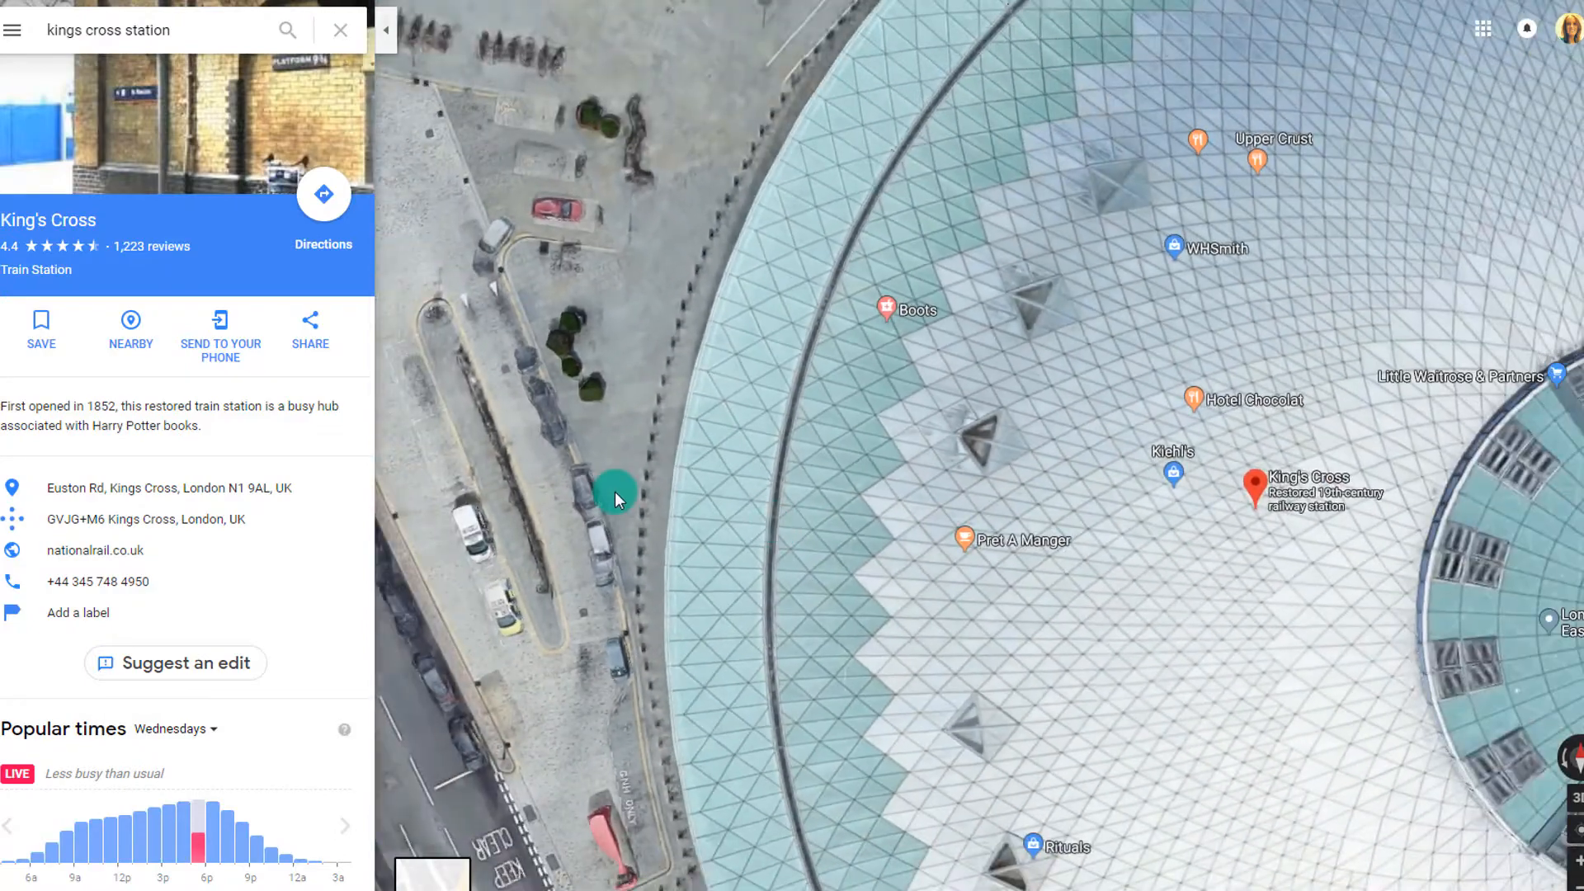
scroll(616, 492, "down", 1)
left_click_drag(566, 418, 678, 416)
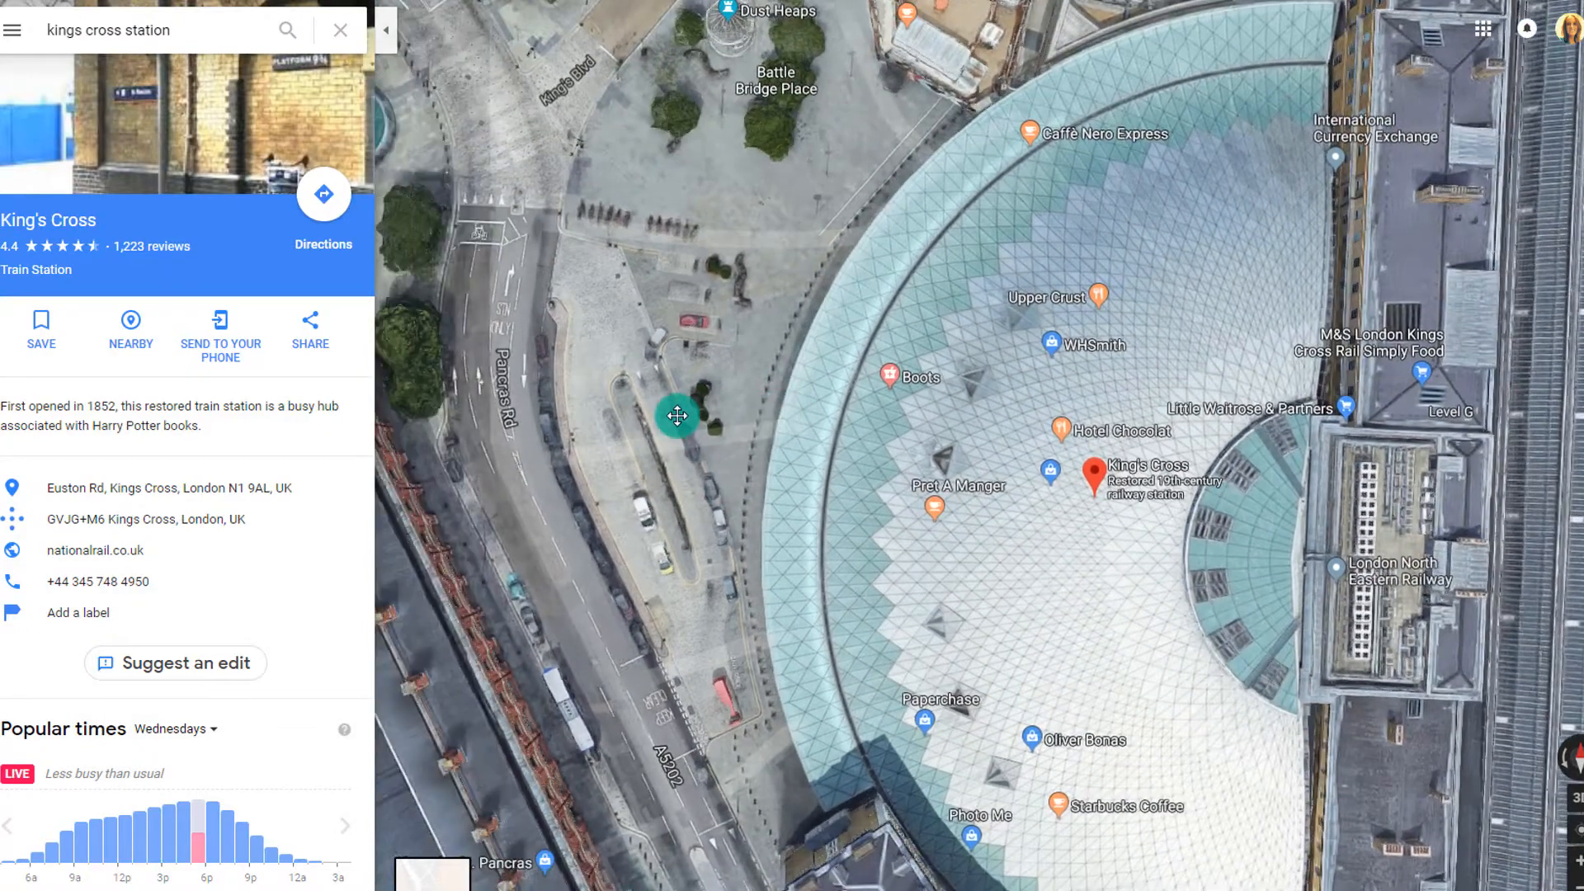
scroll(675, 419, "down", 1)
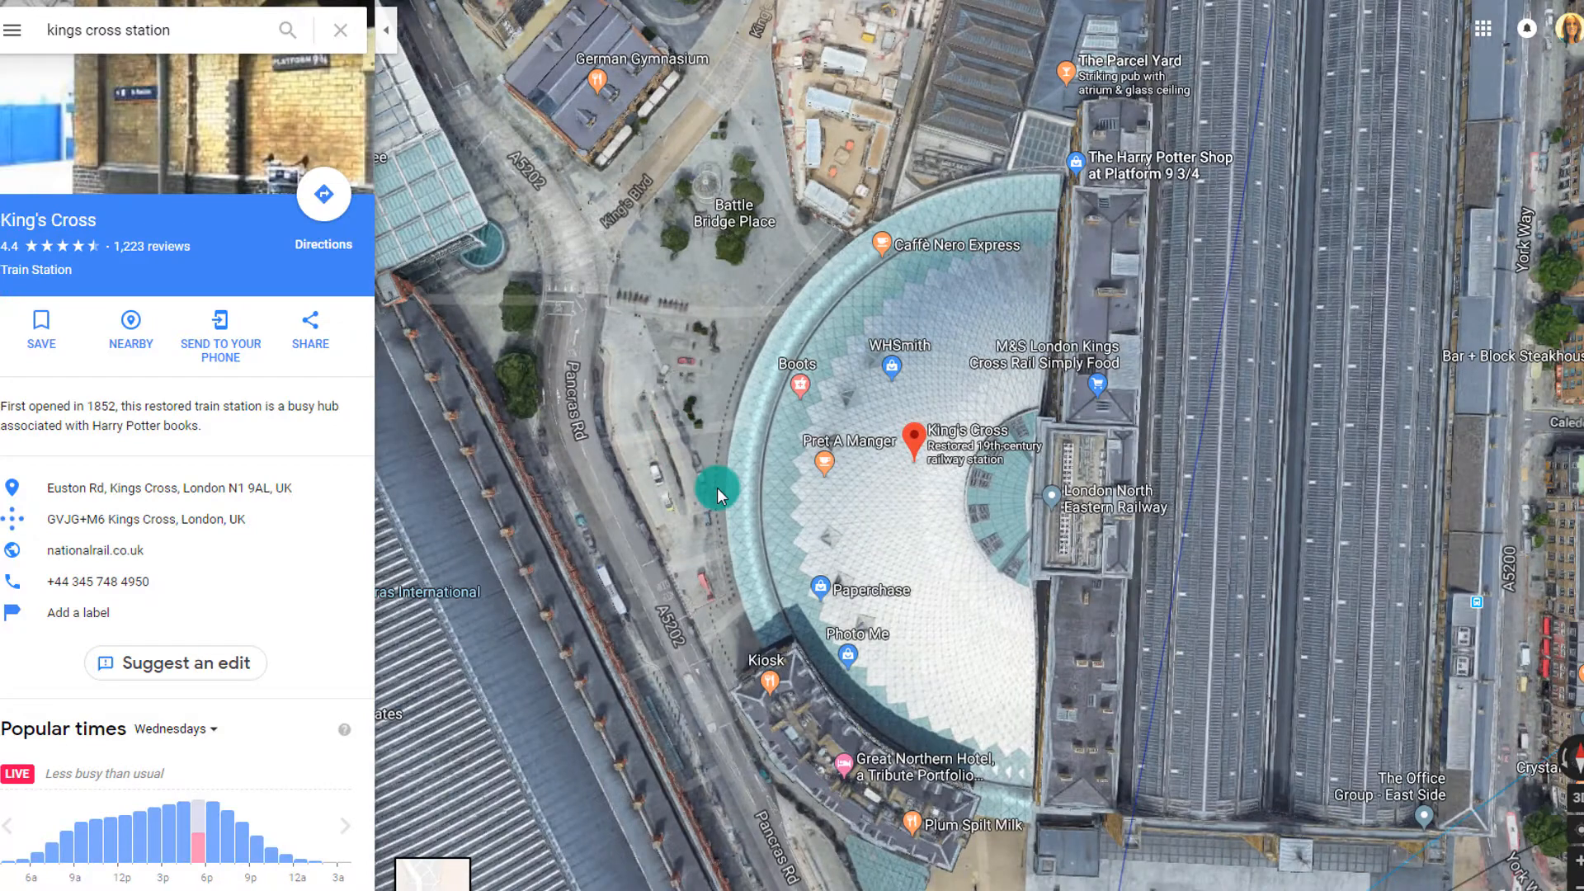
scroll(716, 487, "down", 1)
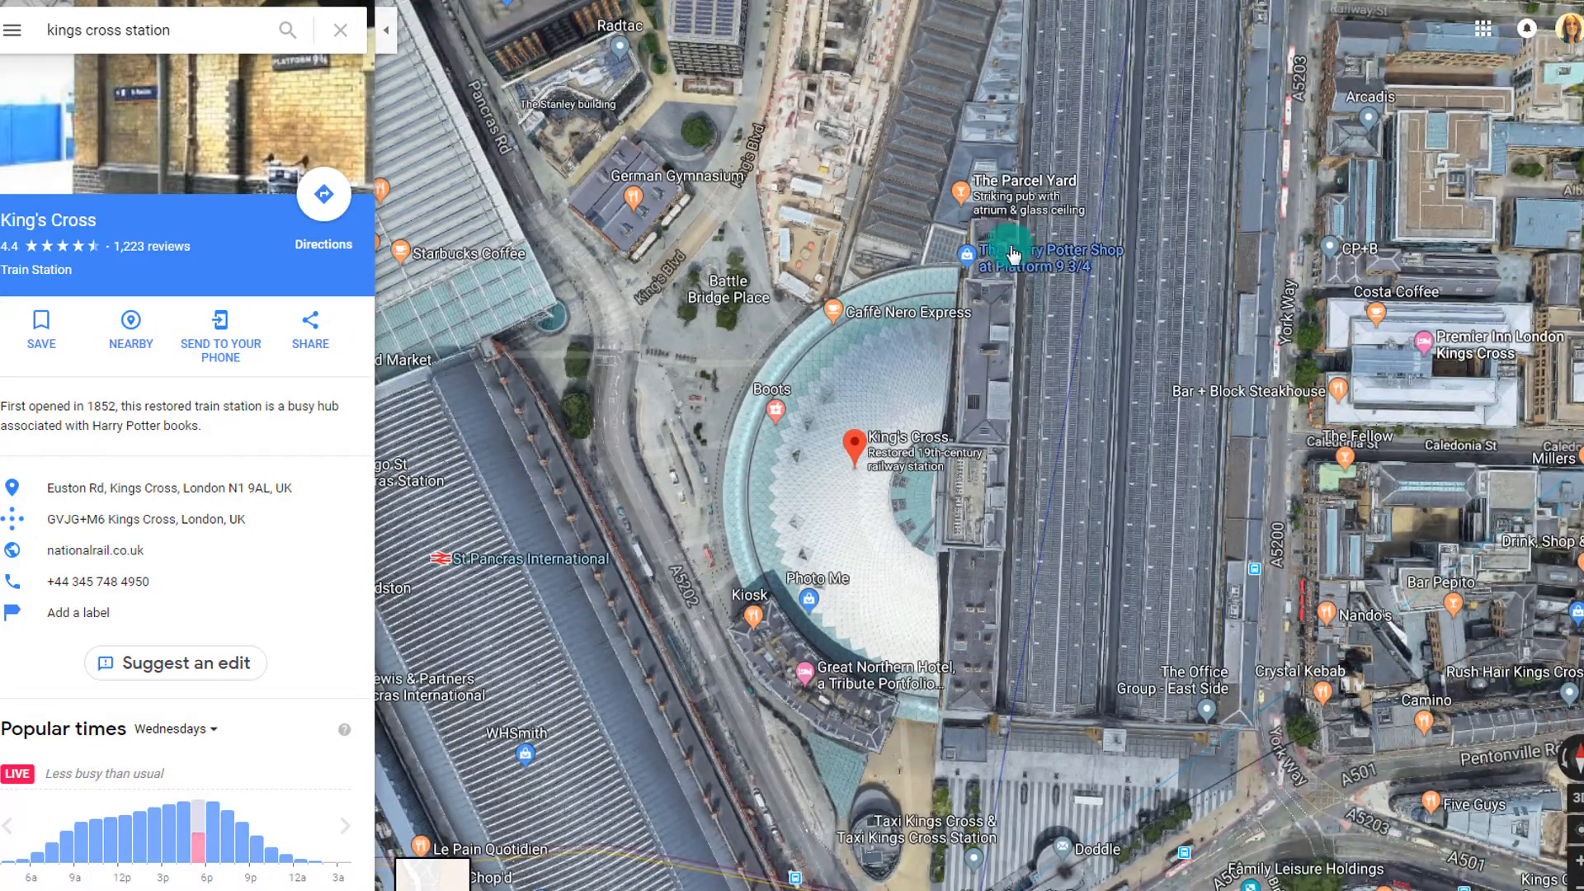
mouse_move(1009, 270)
Open the Harry Potter Shop at Platform 9 3/4 details, browse several shop-front photos, then return
left_click(1060, 252)
left_click(365, 207)
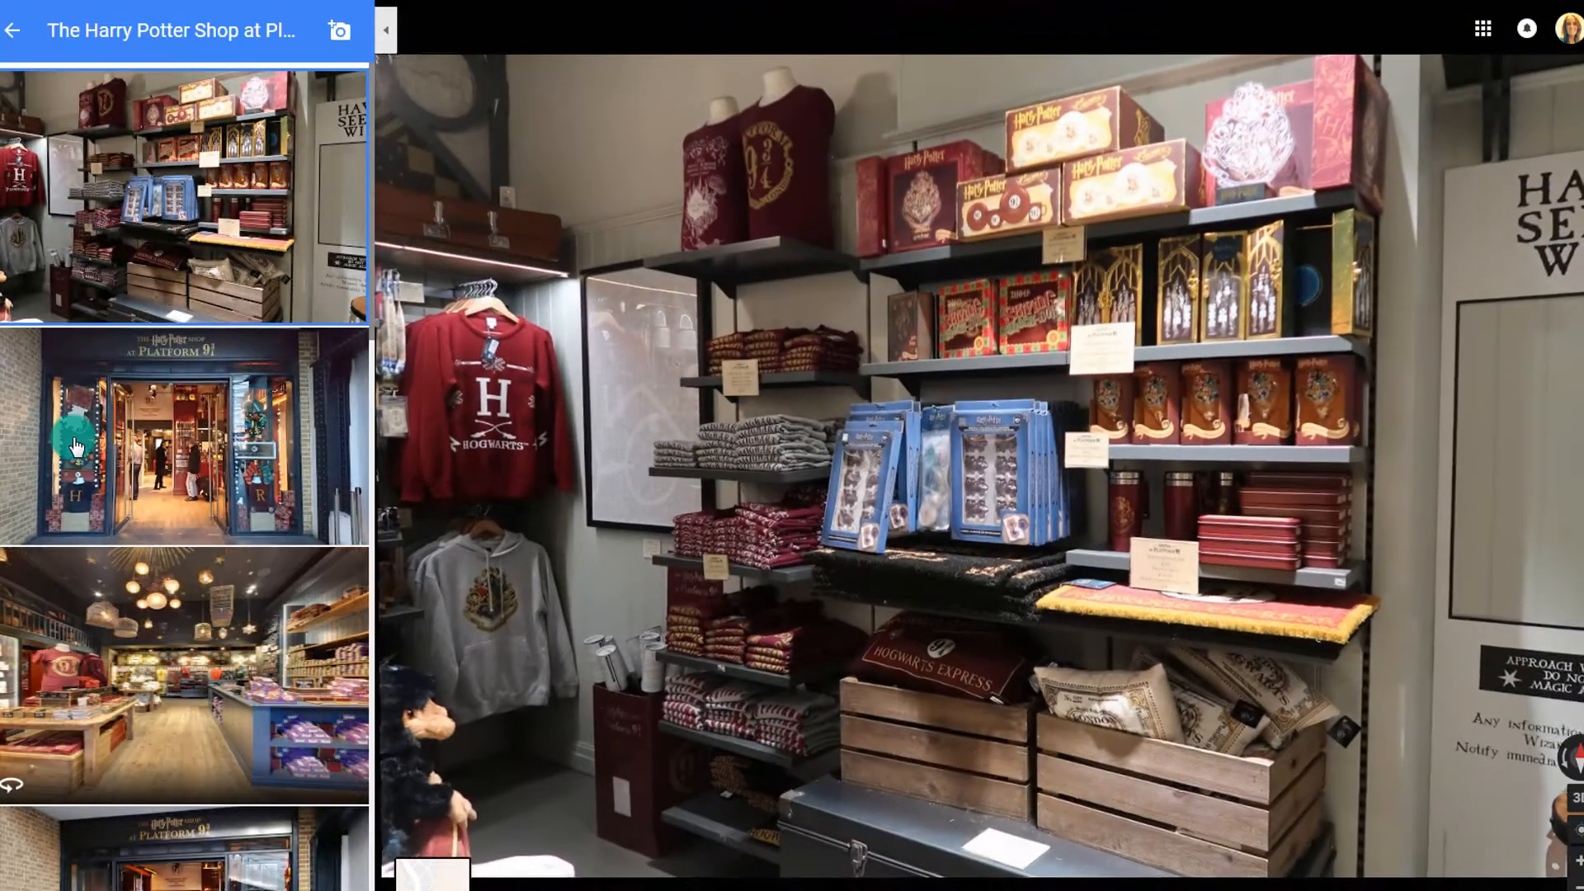
left_click(76, 446)
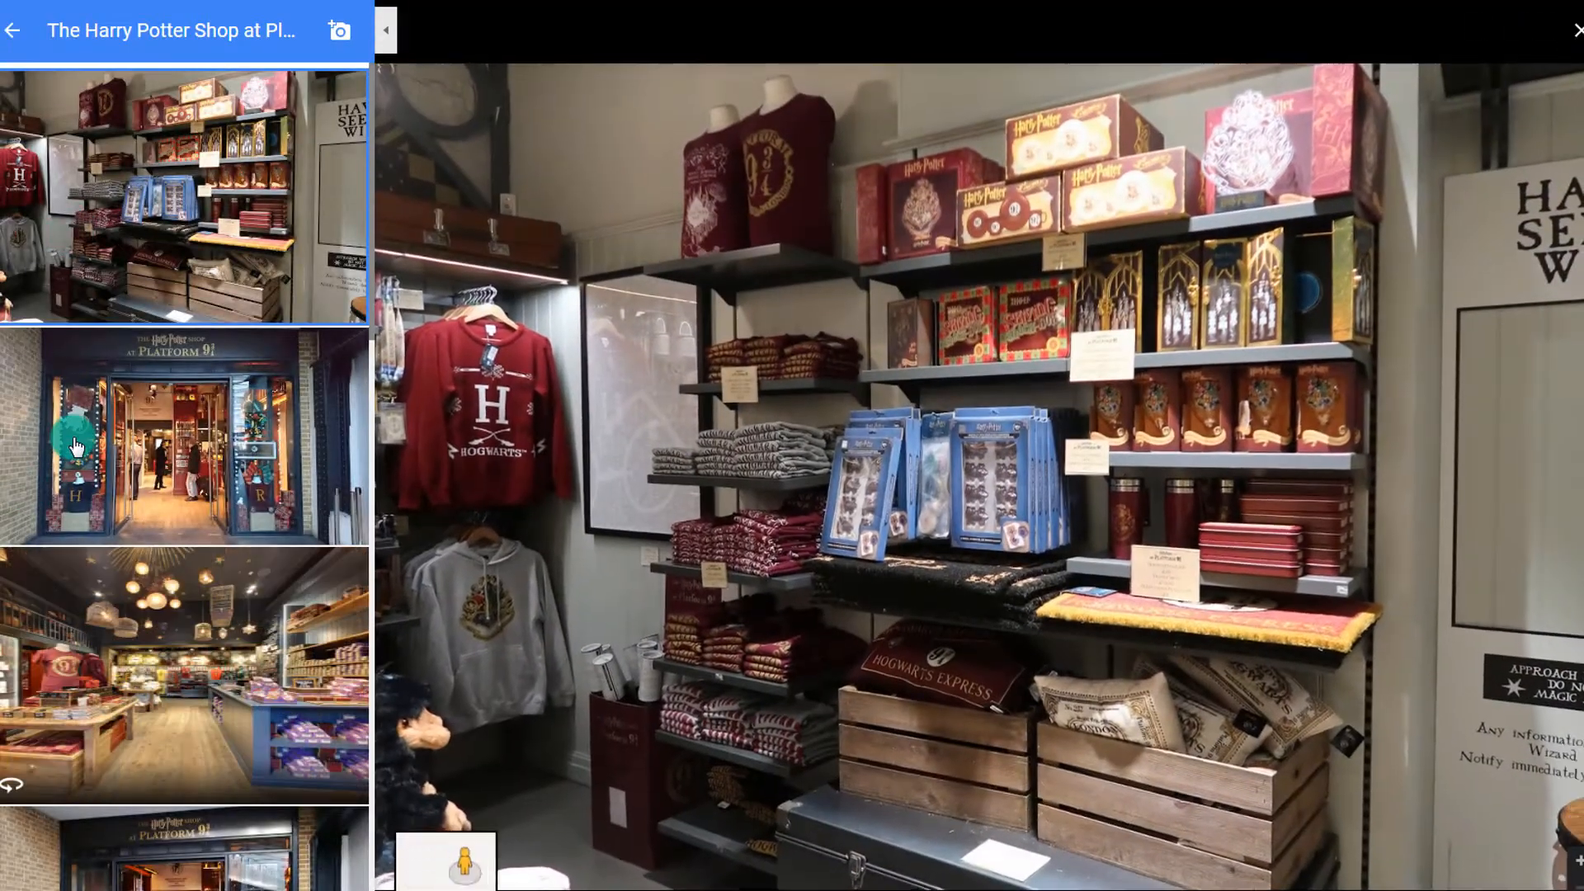
left_click(99, 613)
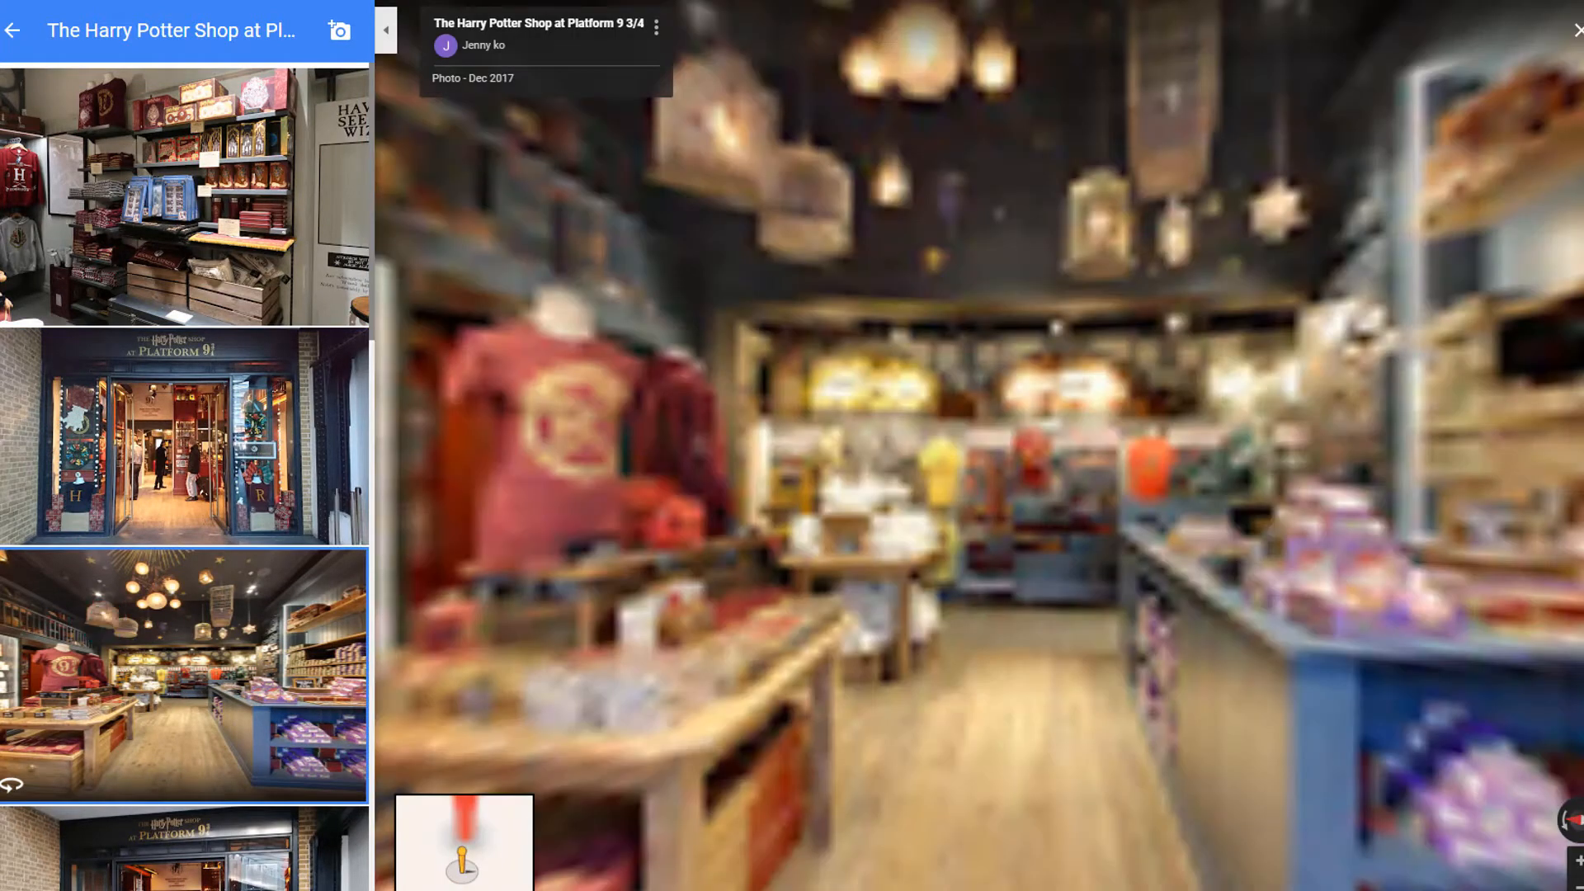
left_click(206, 880)
scroll(180, 698, "down", 7)
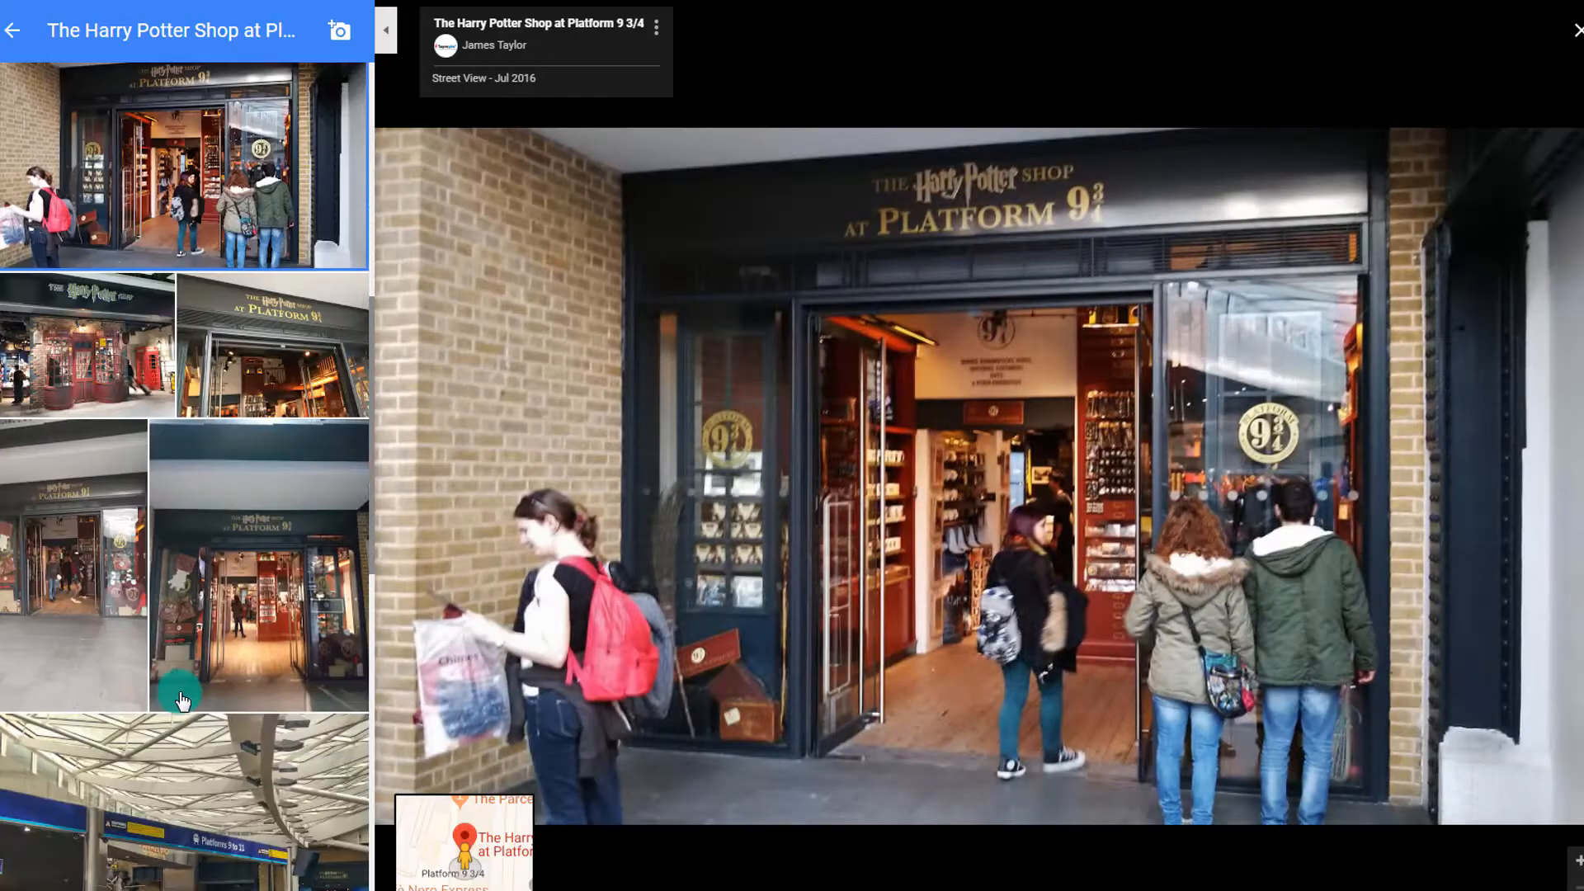
left_click(228, 615)
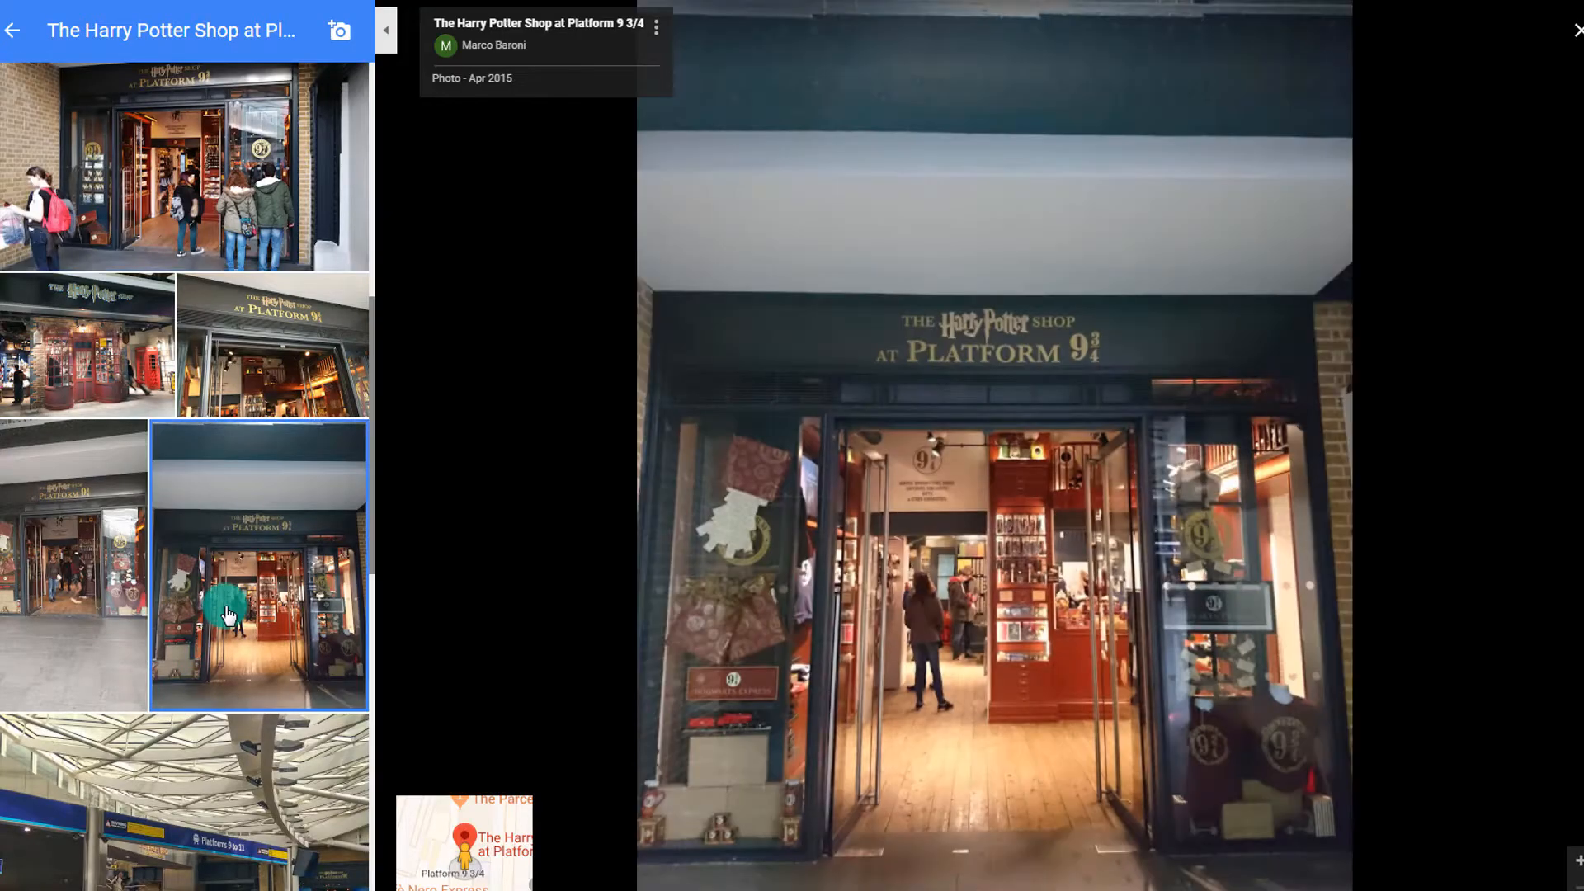
left_click(14, 34)
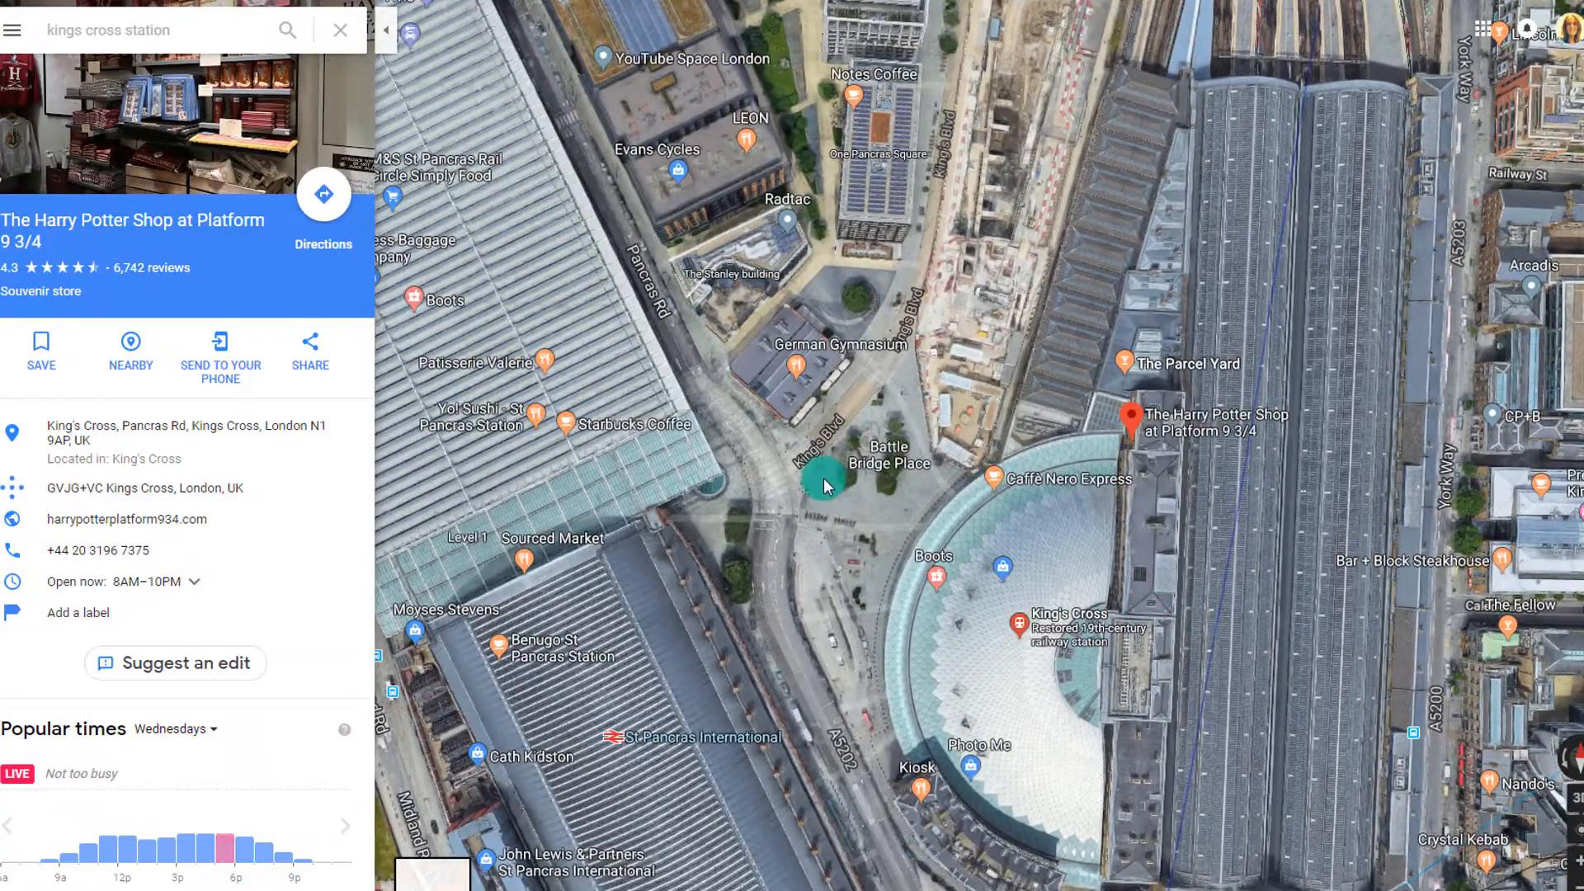
Zoom down into Street View on King's Blvd and move along past the German Gymnasium
scroll(823, 479, "up", 3)
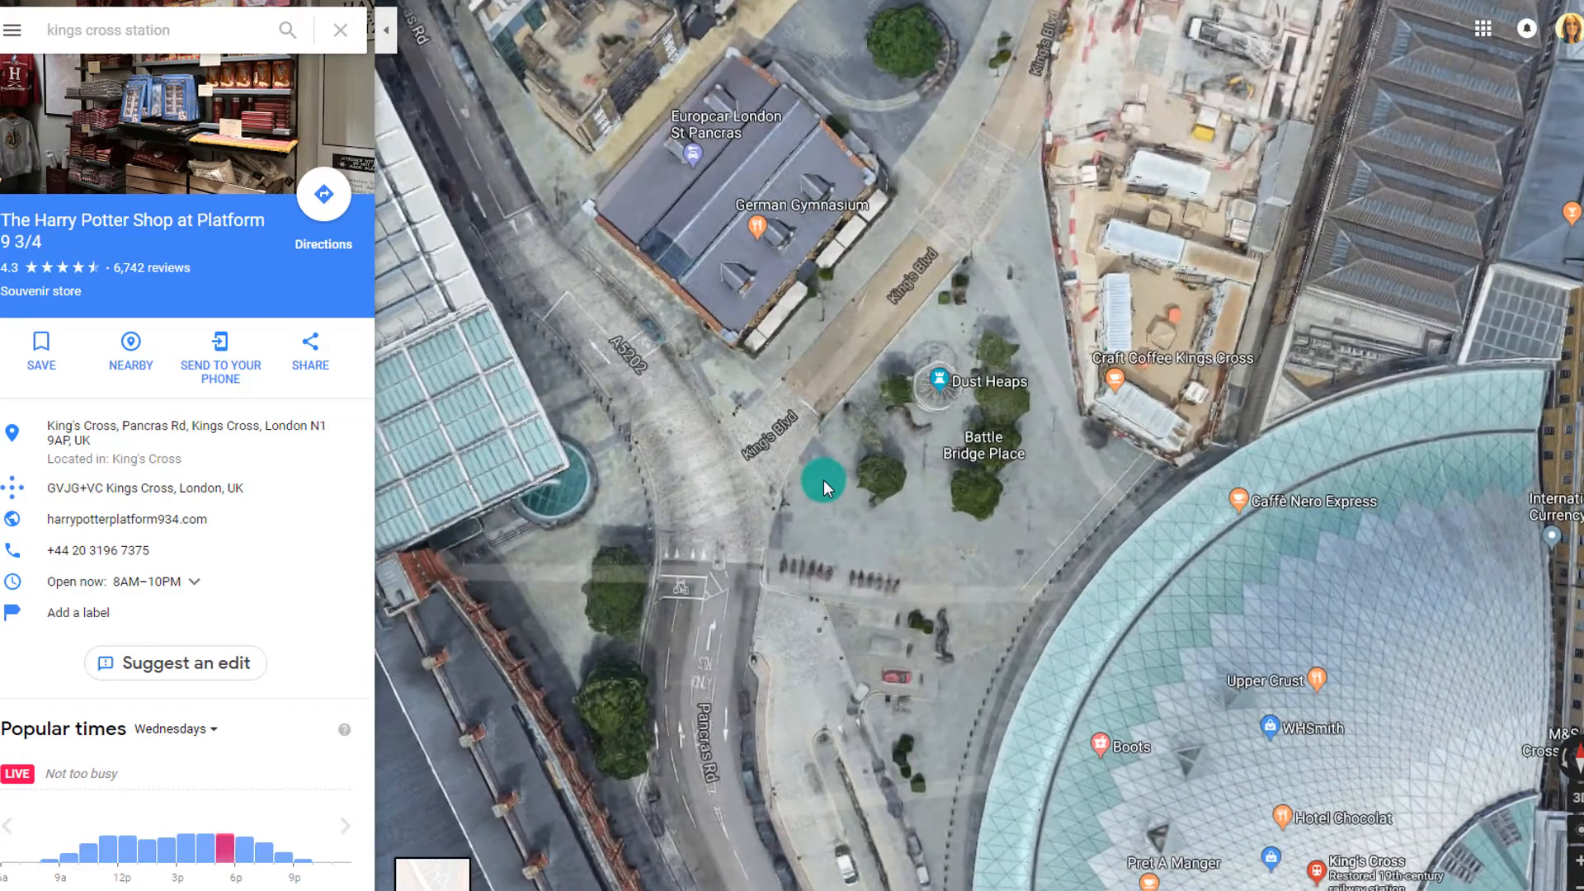
scroll(824, 478, "up", 2)
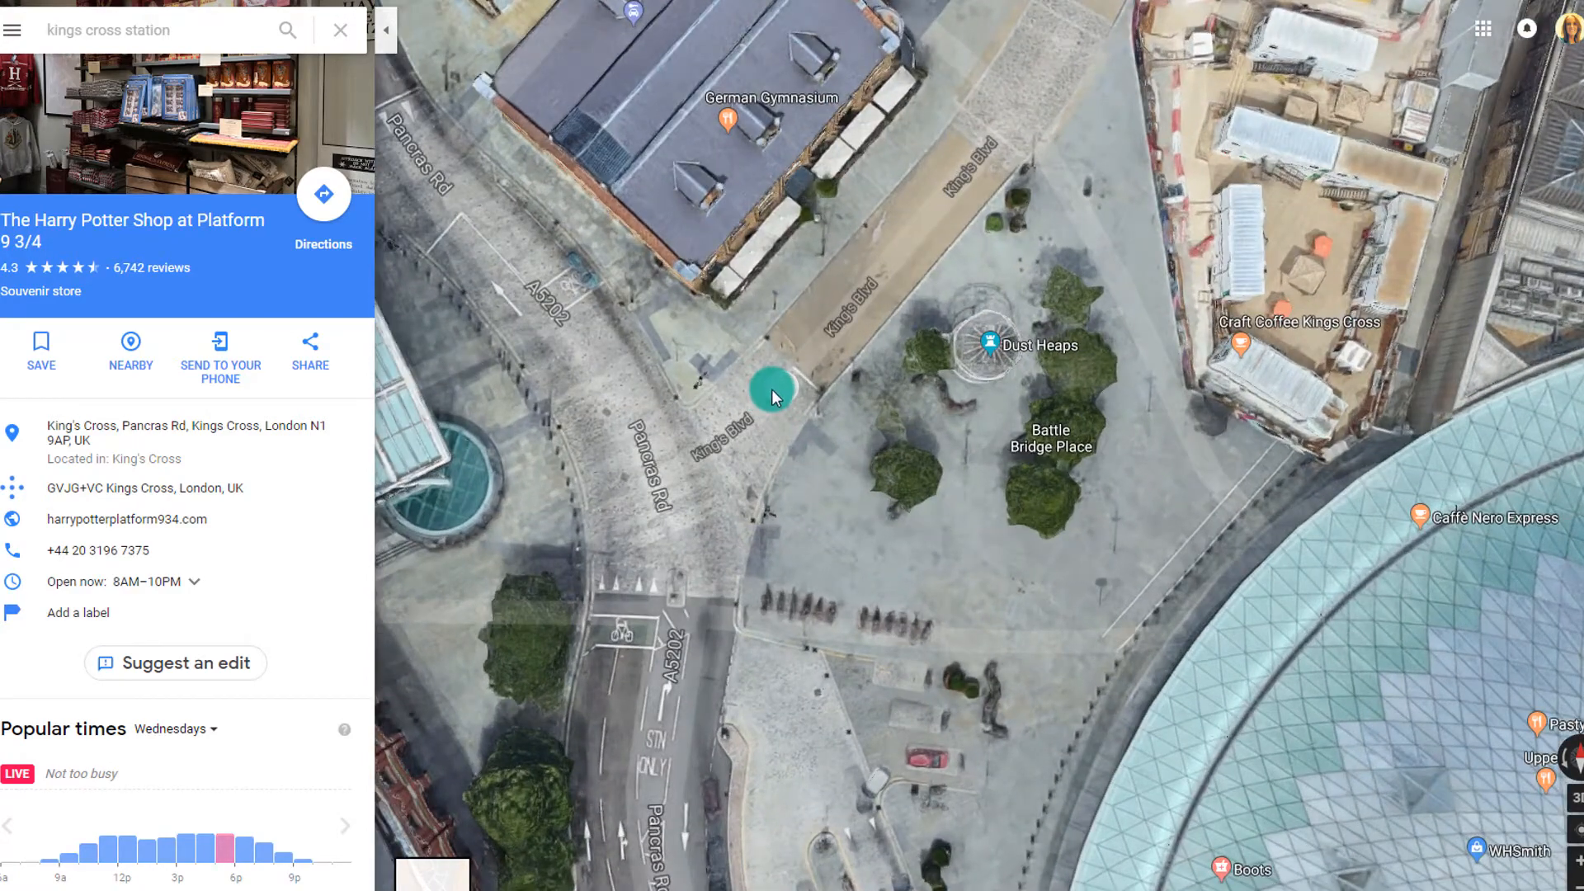
scroll(771, 388, "up", 2)
scroll(771, 388, "up", 3)
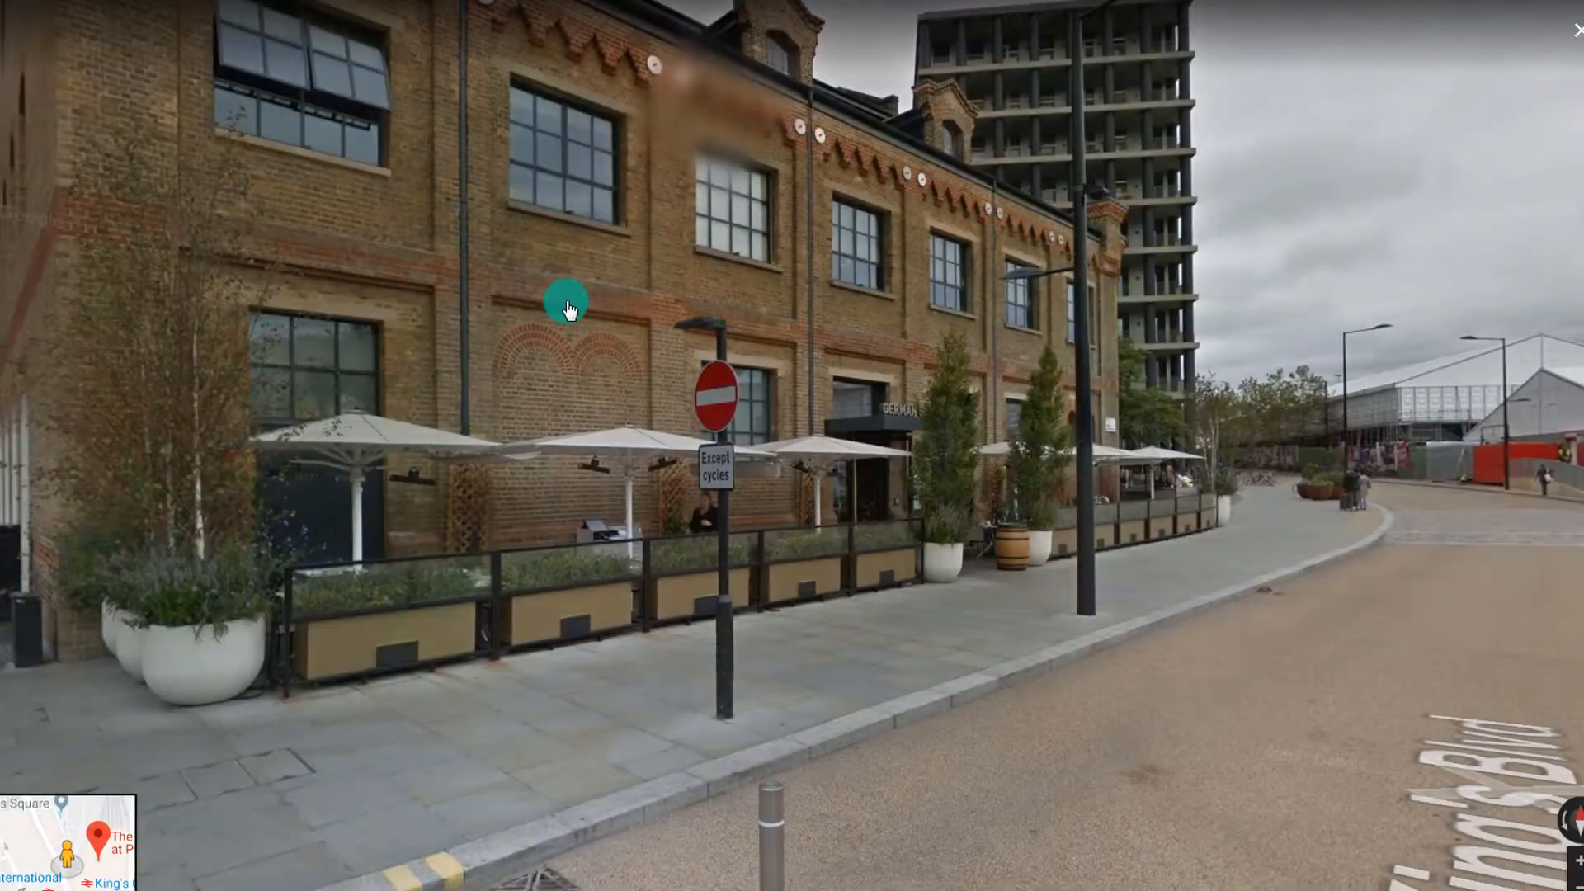
left_click_drag(567, 302, 396, 378)
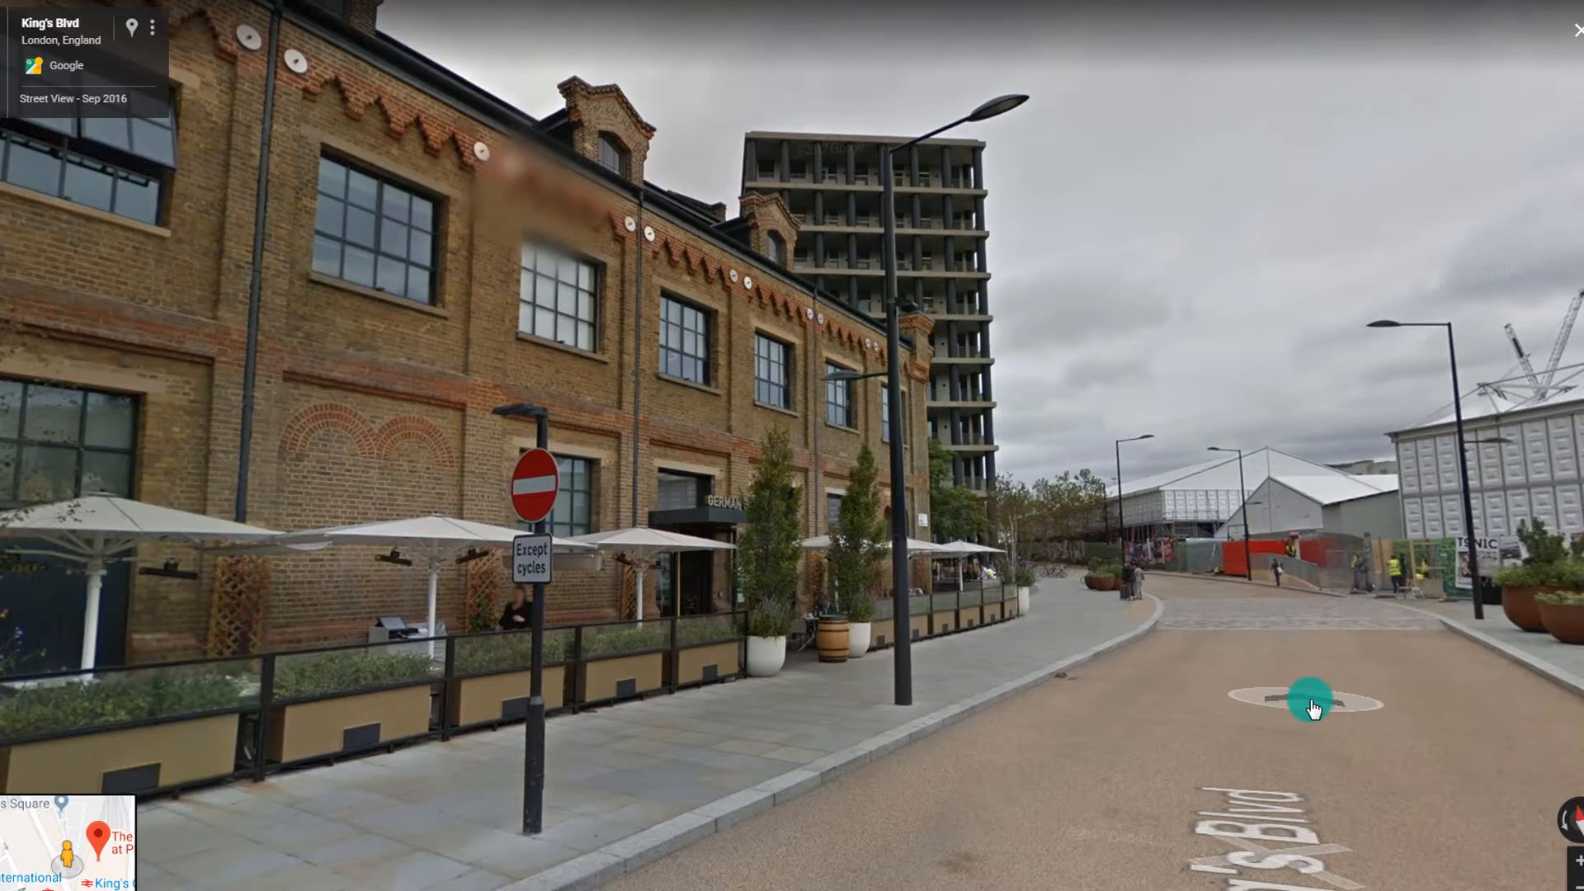
left_click(1314, 708)
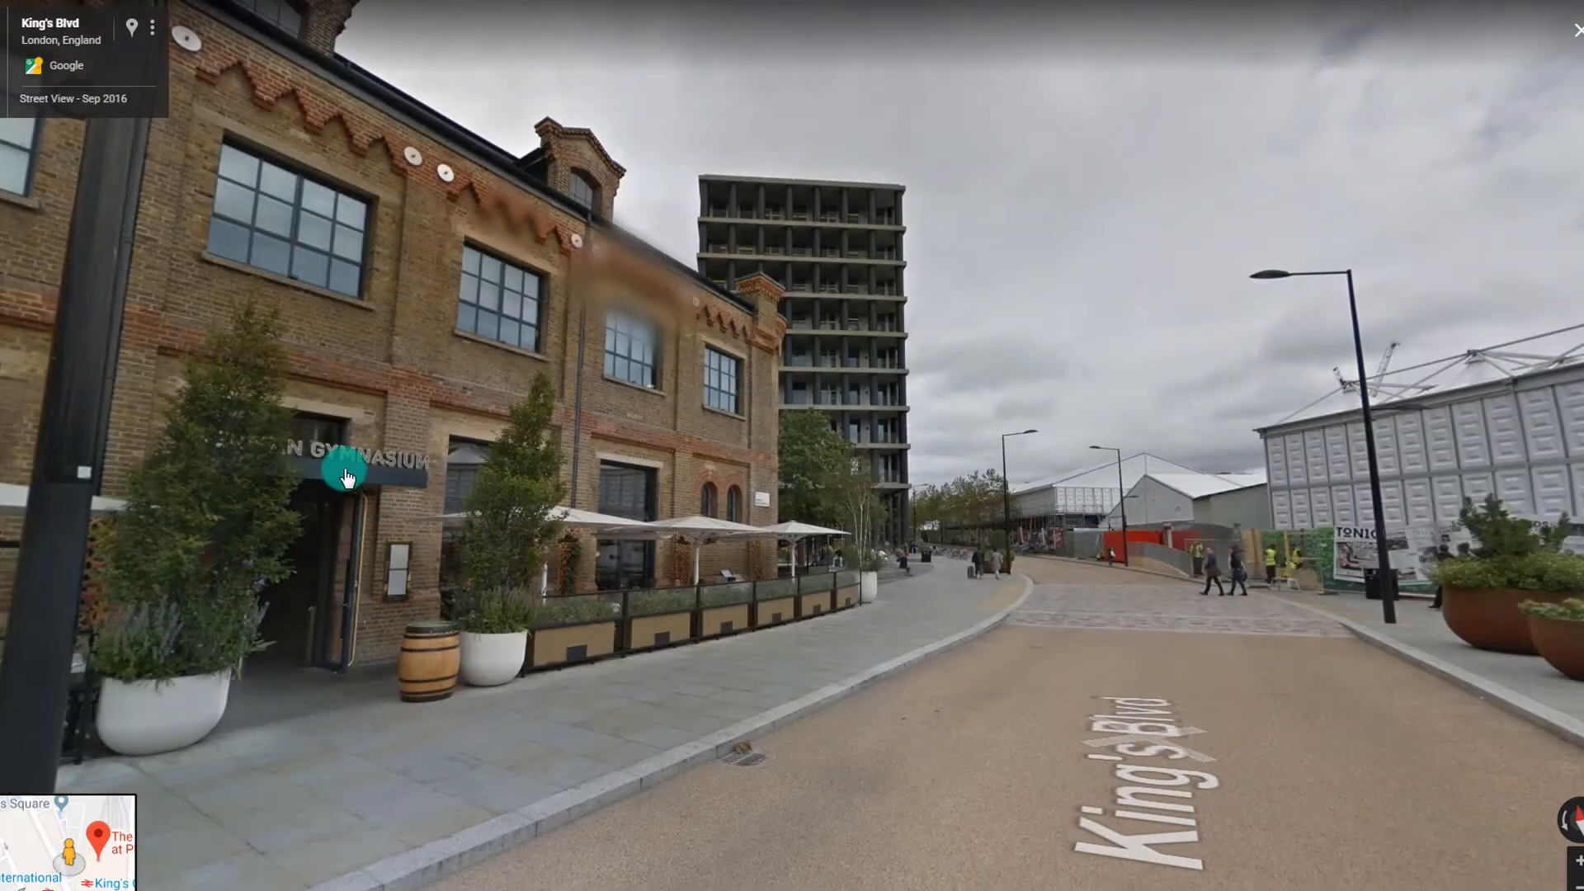
left_click_drag(347, 477, 325, 531)
left_click(1320, 782)
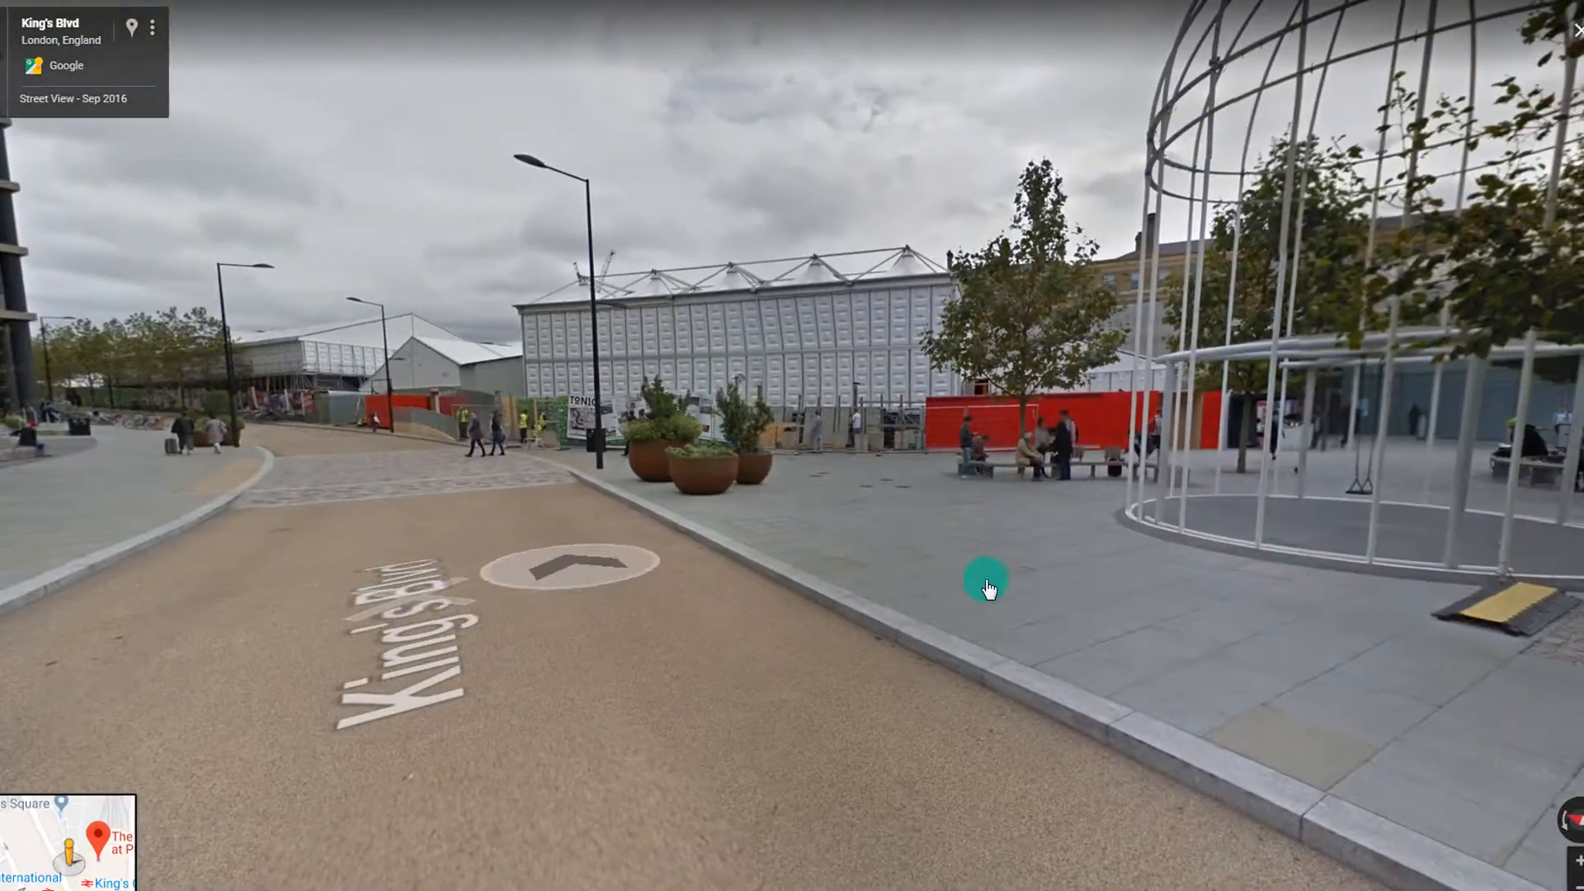
Continue along King's Blvd toward St Pancras until King's Cross station is in view
left_click_drag(1367, 621, 696, 566)
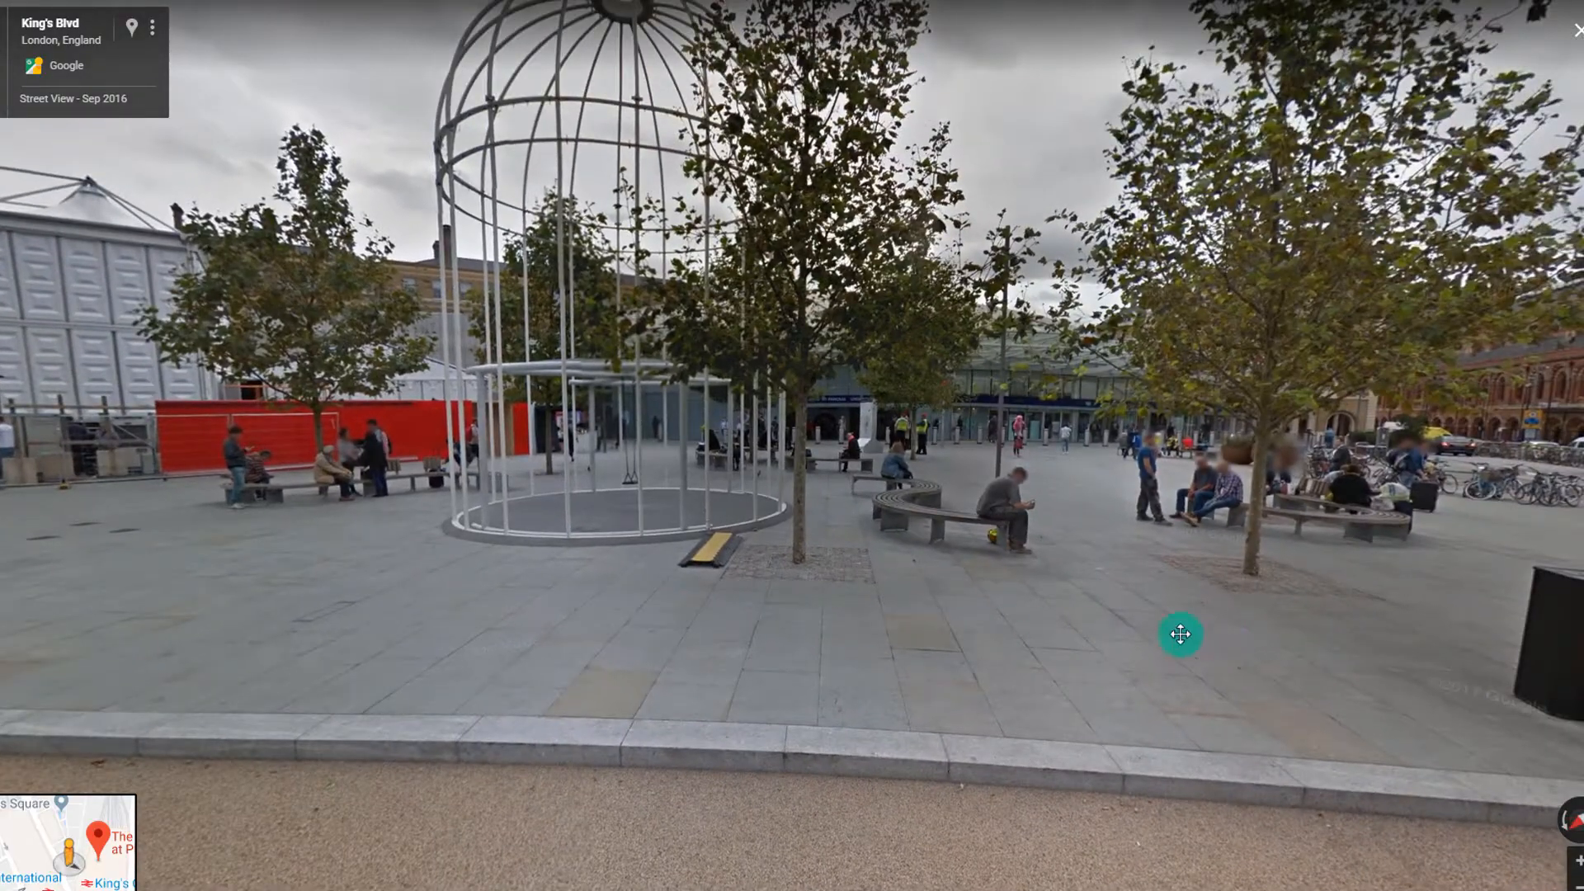
left_click_drag(1180, 634, 902, 584)
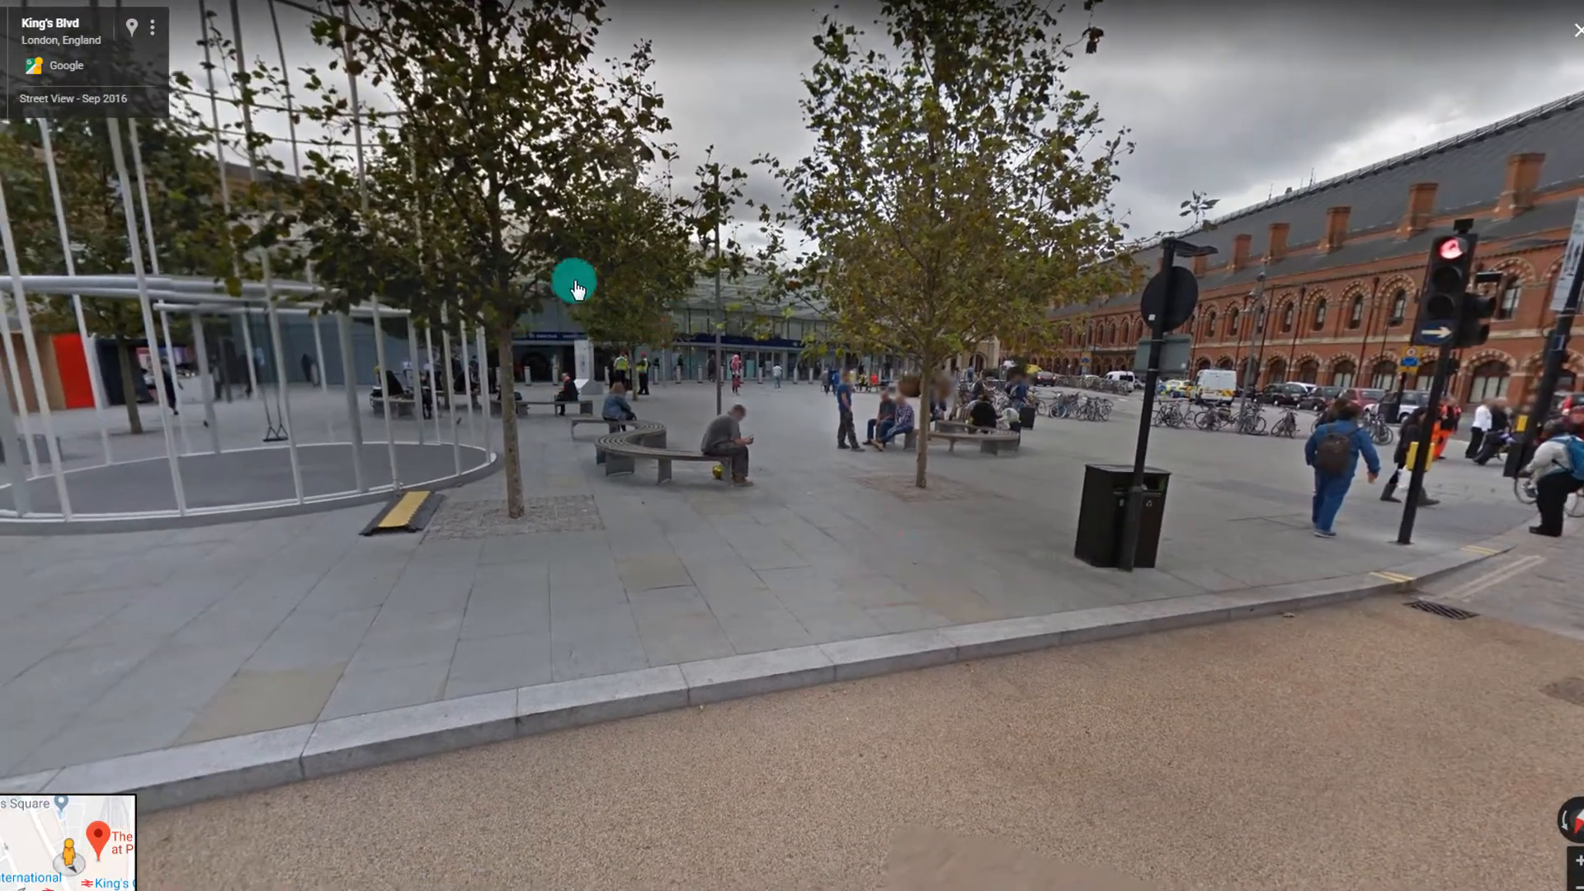
left_click(1302, 591)
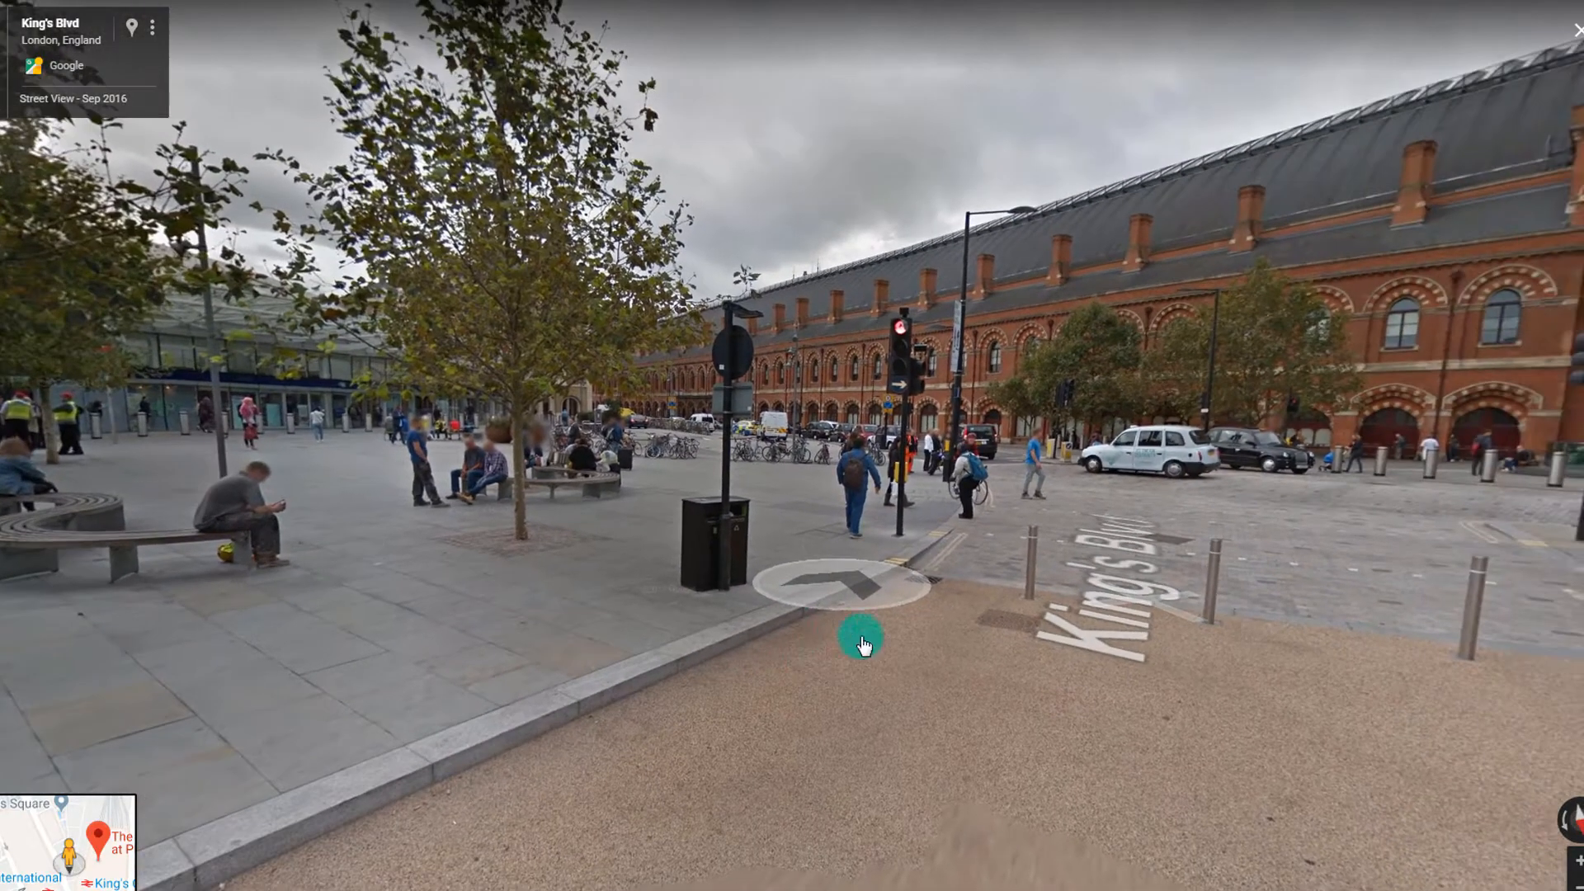
left_click(1167, 619)
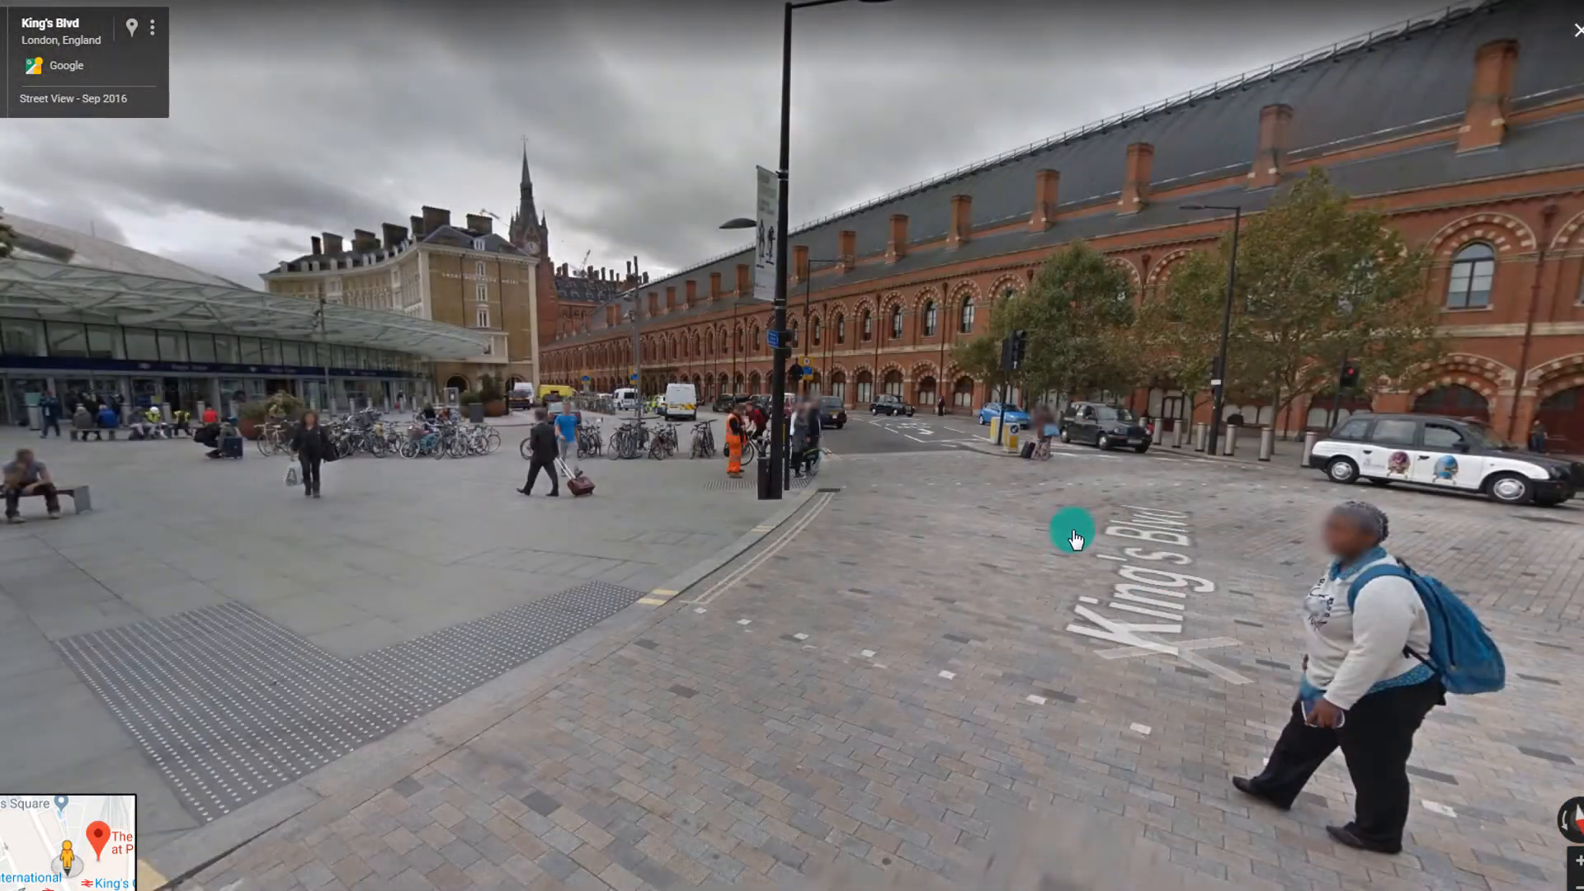
left_click(1071, 538)
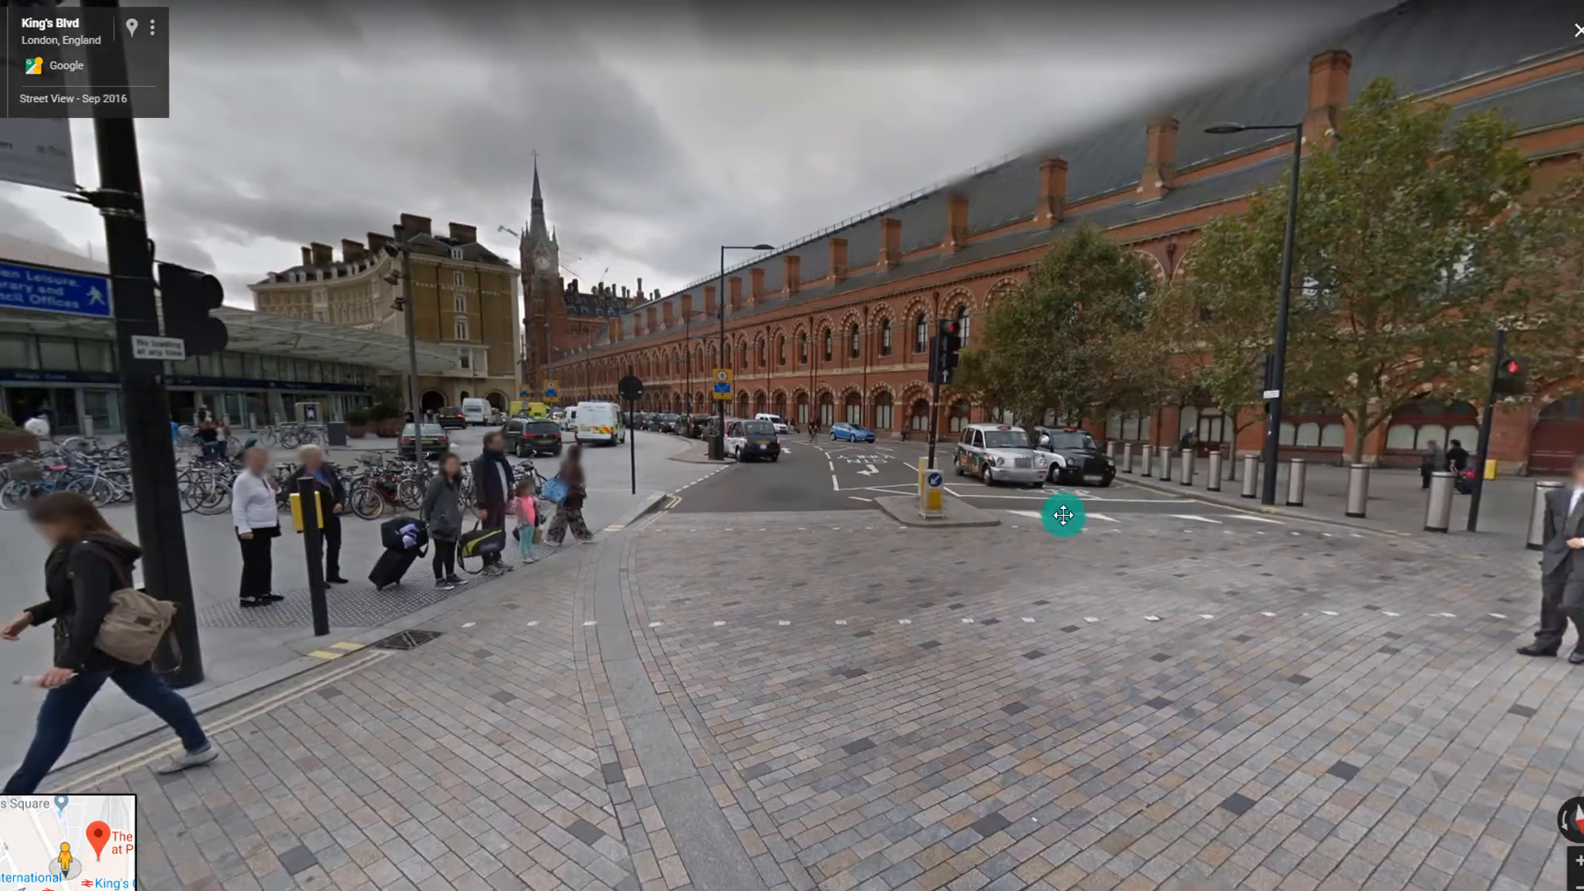
left_click_drag(1061, 513, 1186, 603)
left_click(1186, 602)
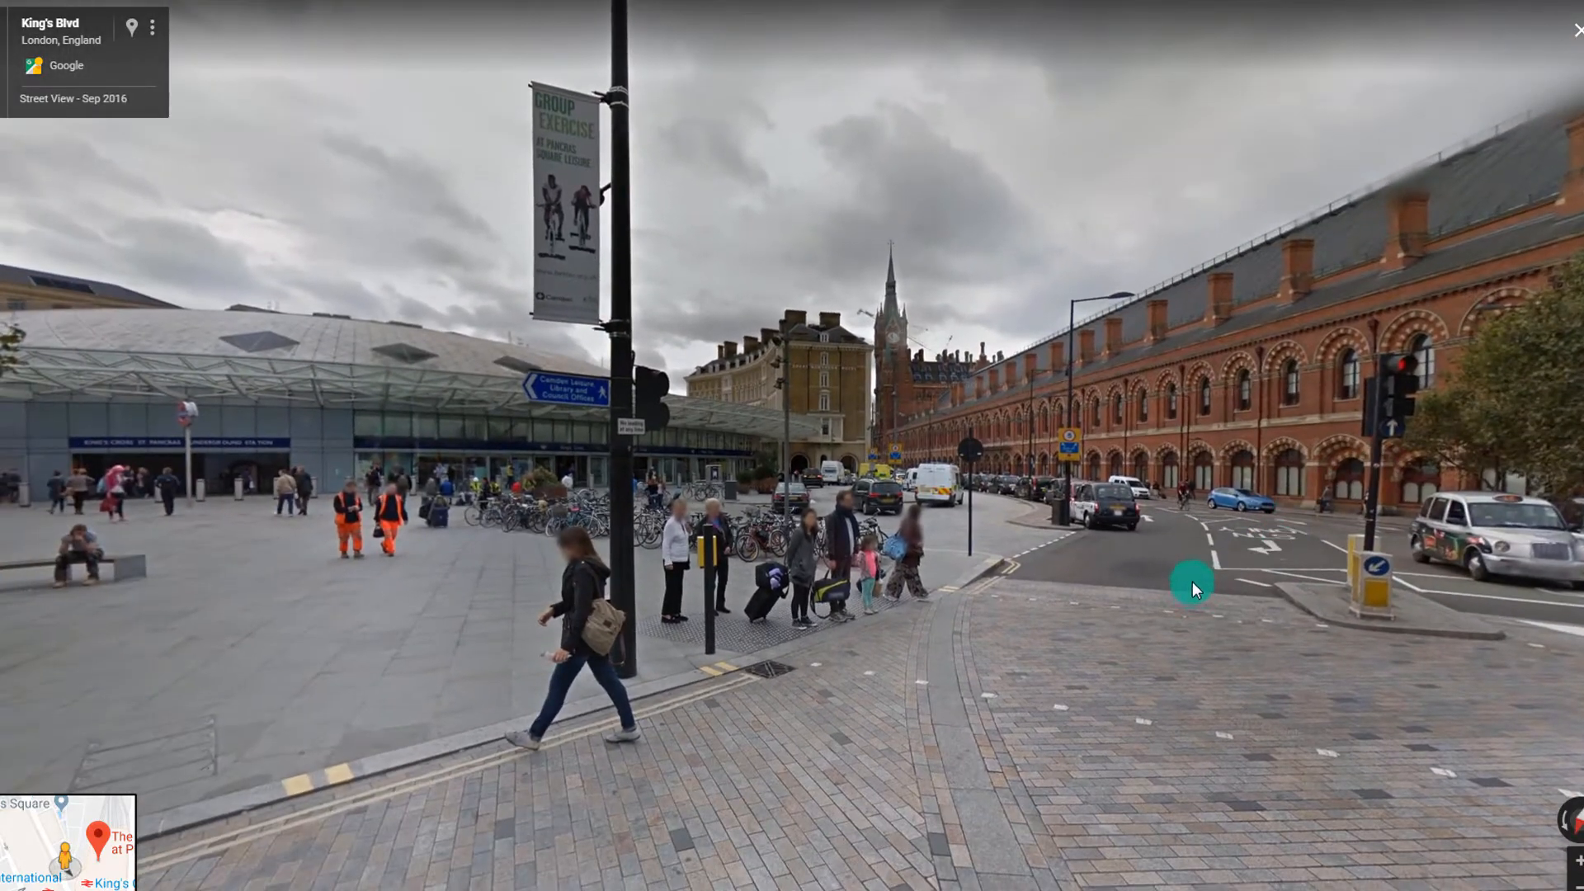
left_click_drag(481, 424, 1109, 441)
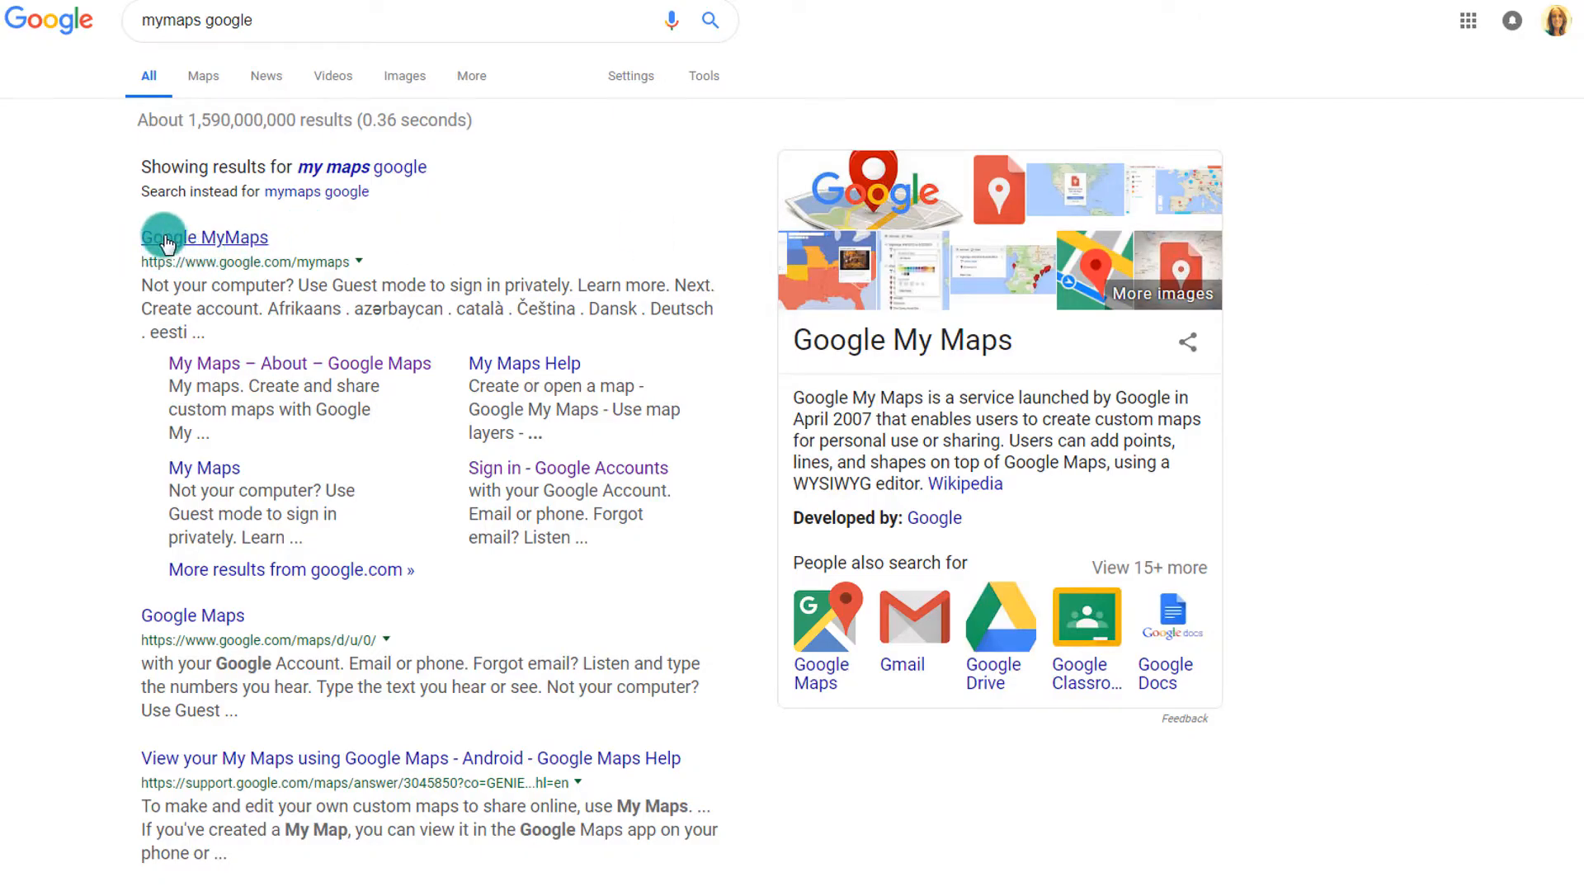
Open the Google MyMaps site from the 'mymaps google' results
left_click(219, 237)
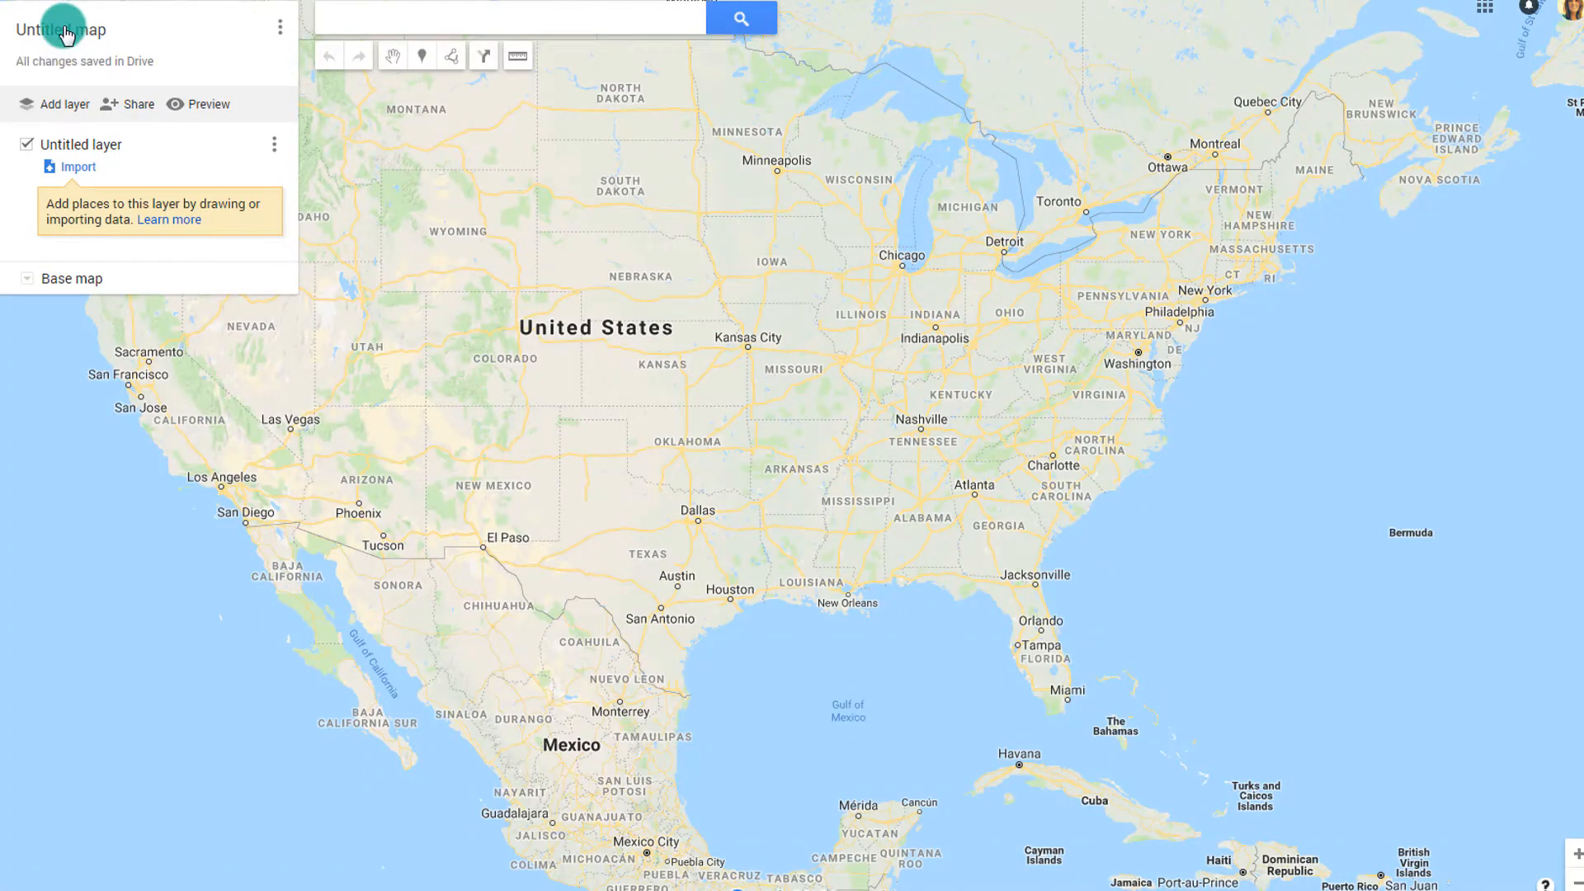
Title the new map 'Savannah locations to check out!' and save it
left_click(65, 31)
type("S")
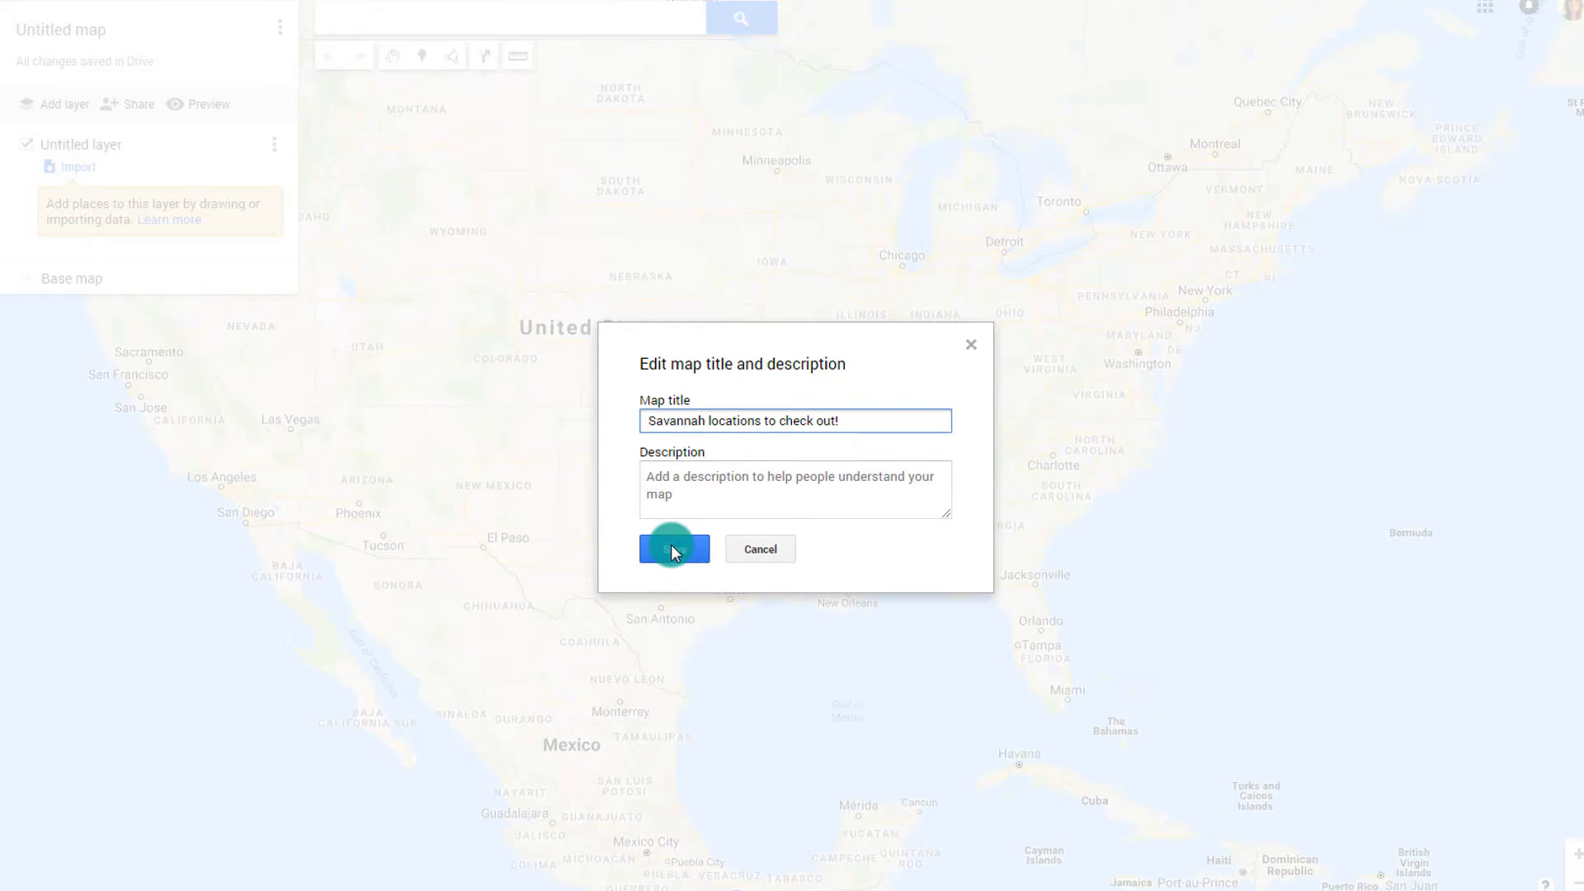
left_click(673, 549)
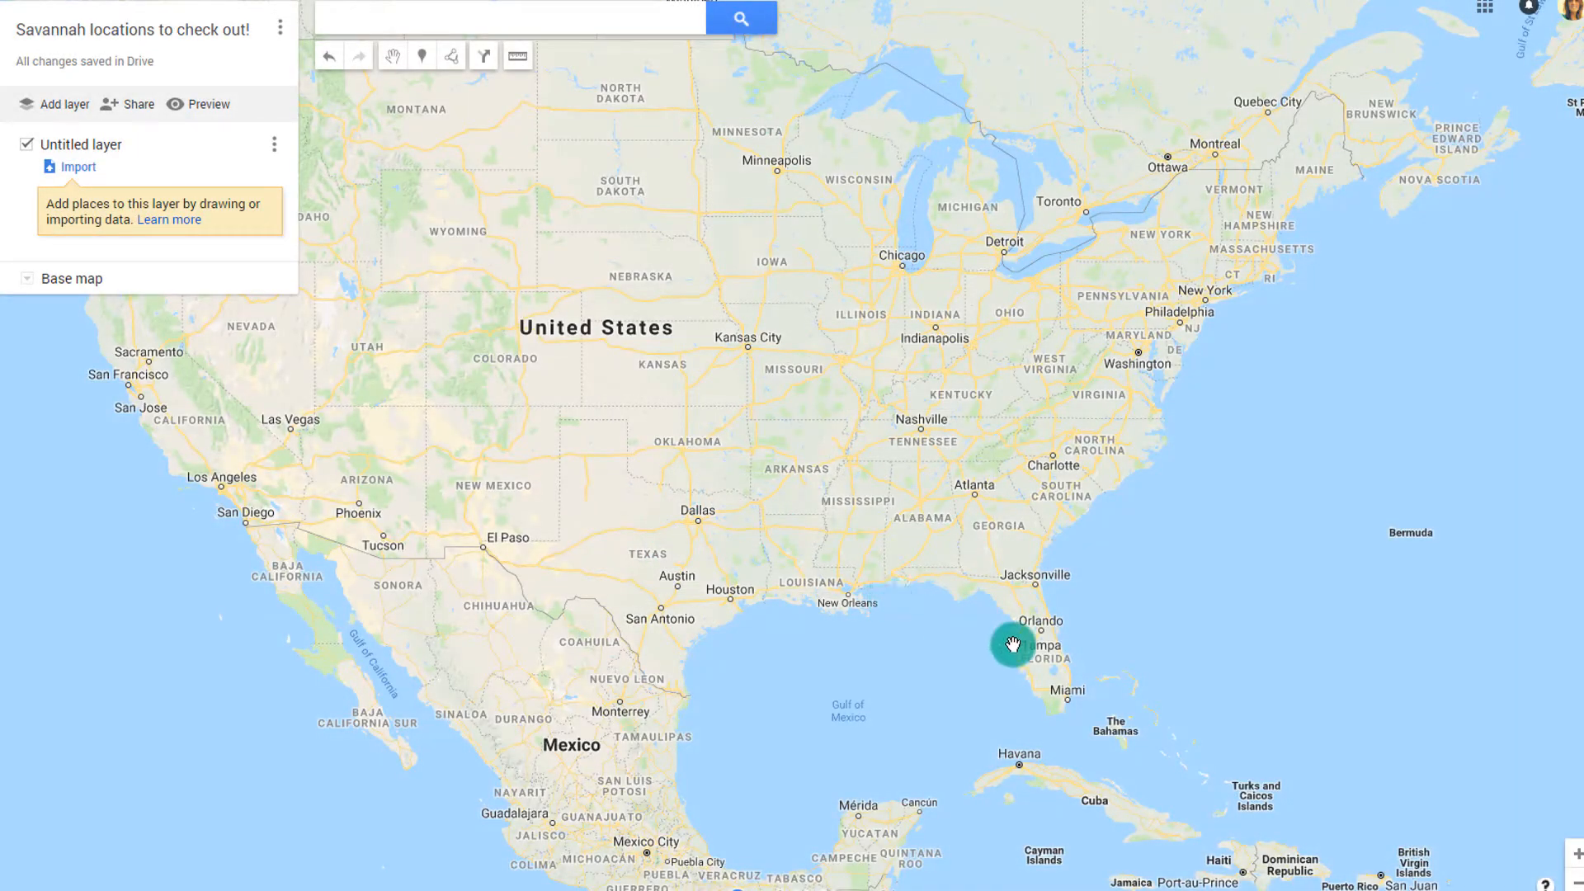
Move the map toward Georgia and search for 'savannah georgia'
scroll(1007, 647, "up", 3)
left_click_drag(1008, 392, 891, 885)
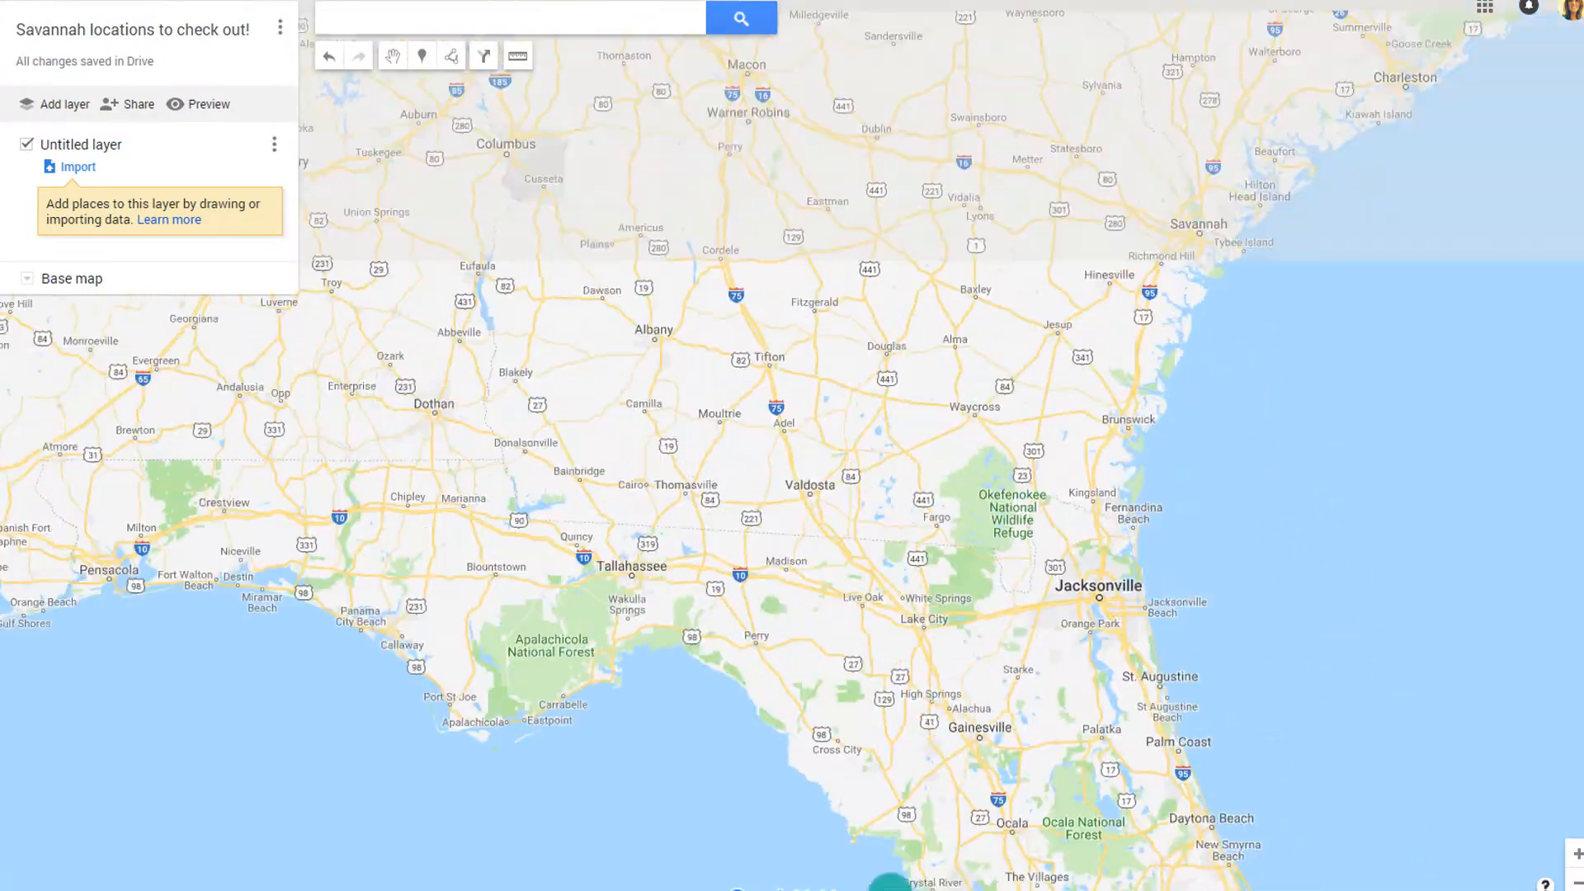
scroll(920, 594, "up", 1)
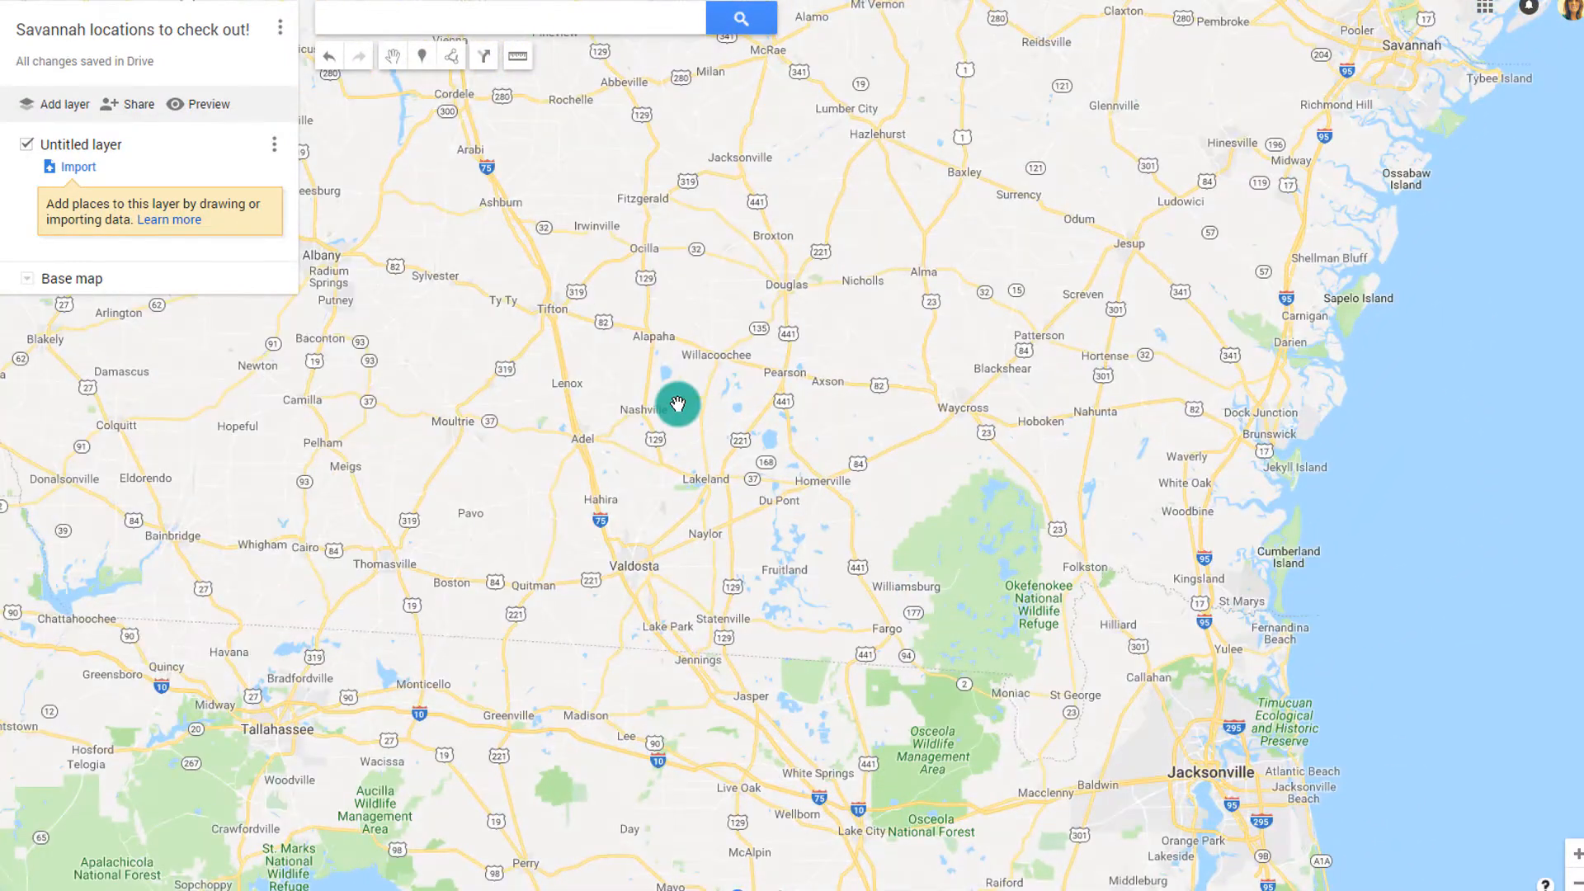
left_click(588, 23)
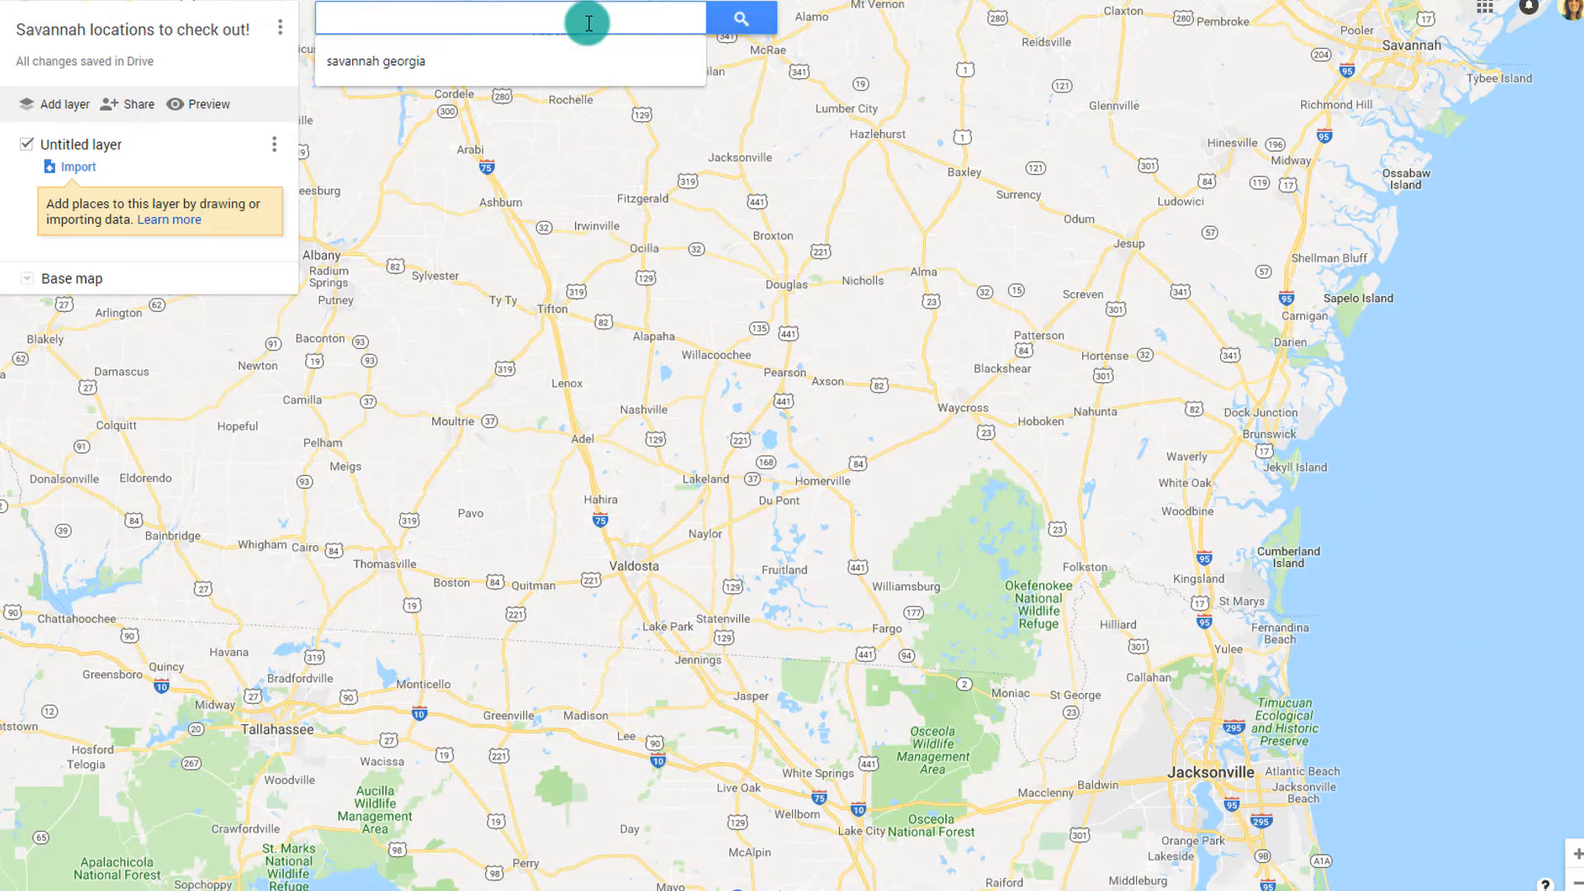
left_click(368, 60)
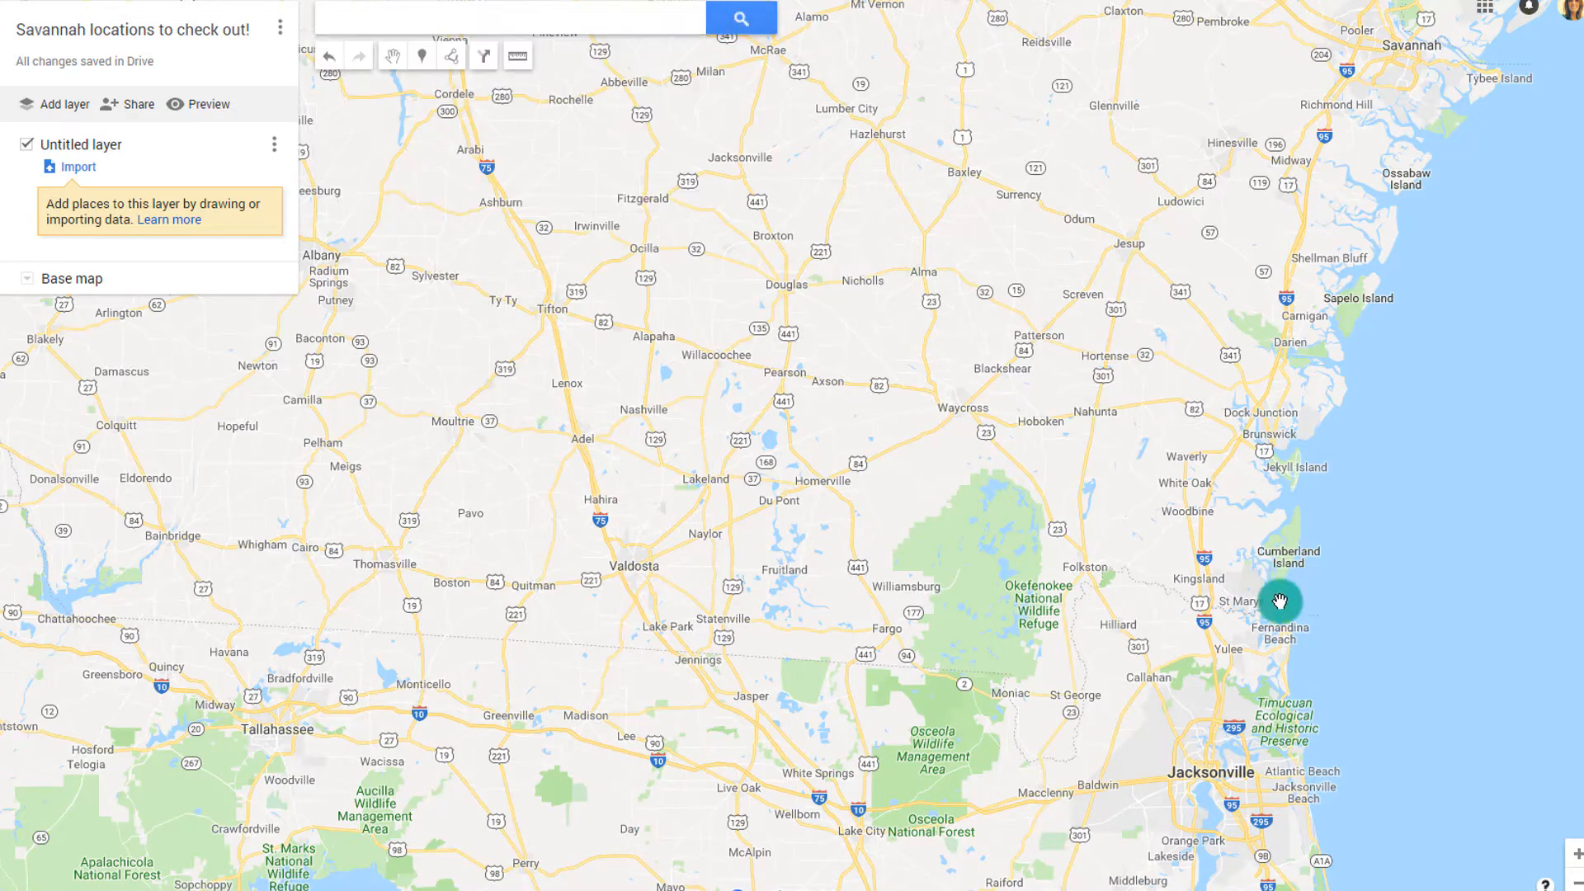
Zoom onto Savannah's historic squares around Reynolds Square and The Olde Pink House
scroll(1001, 438, "up", 3)
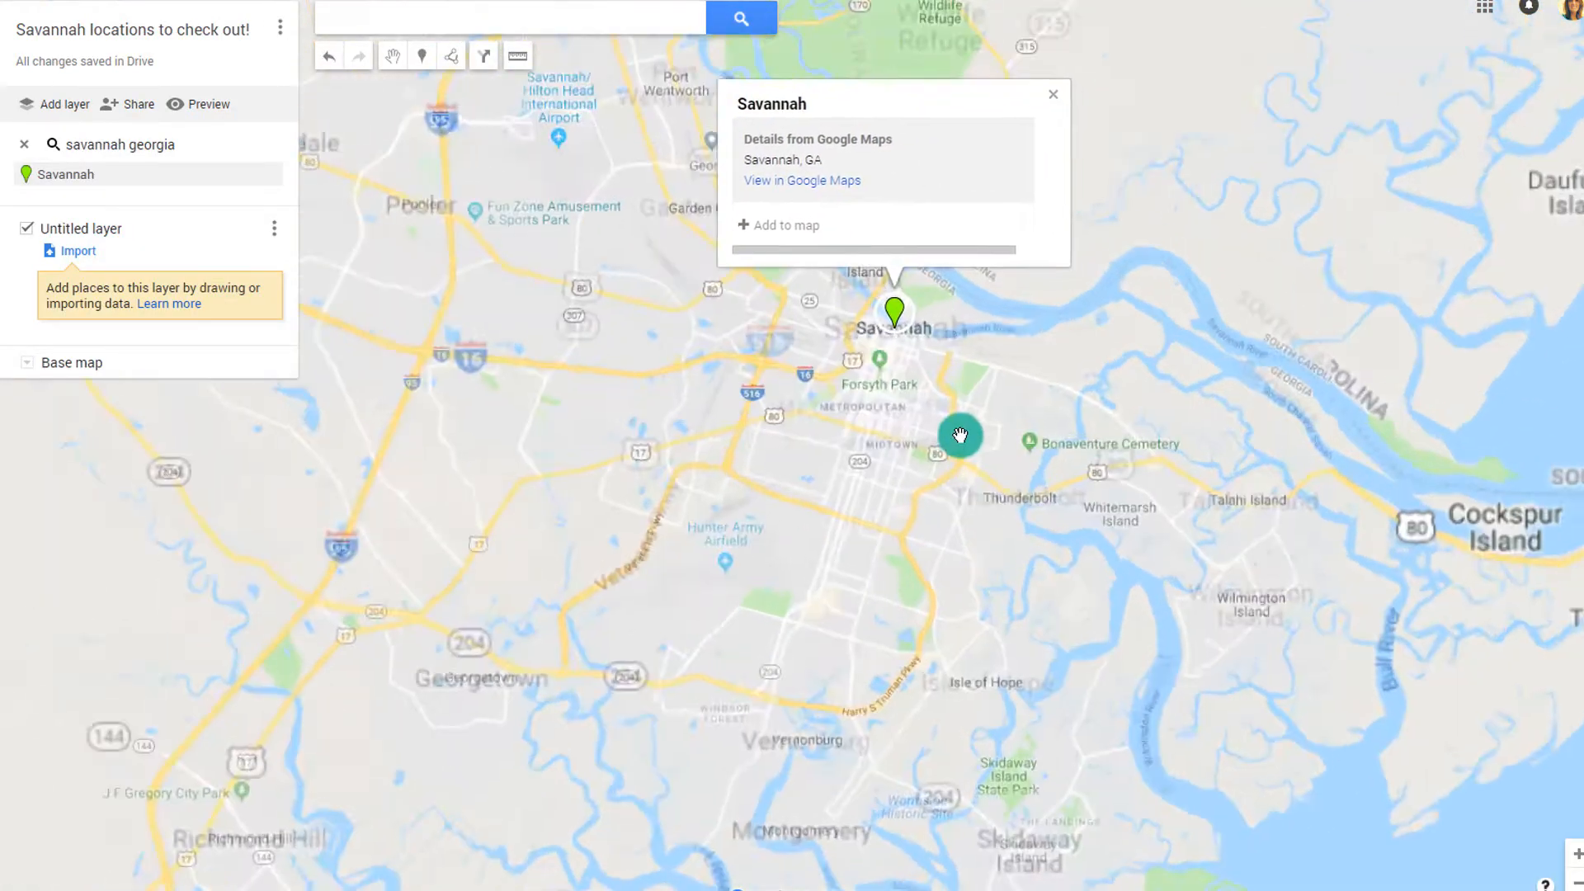
left_click_drag(934, 258, 1164, 647)
scroll(845, 471, "up", 4)
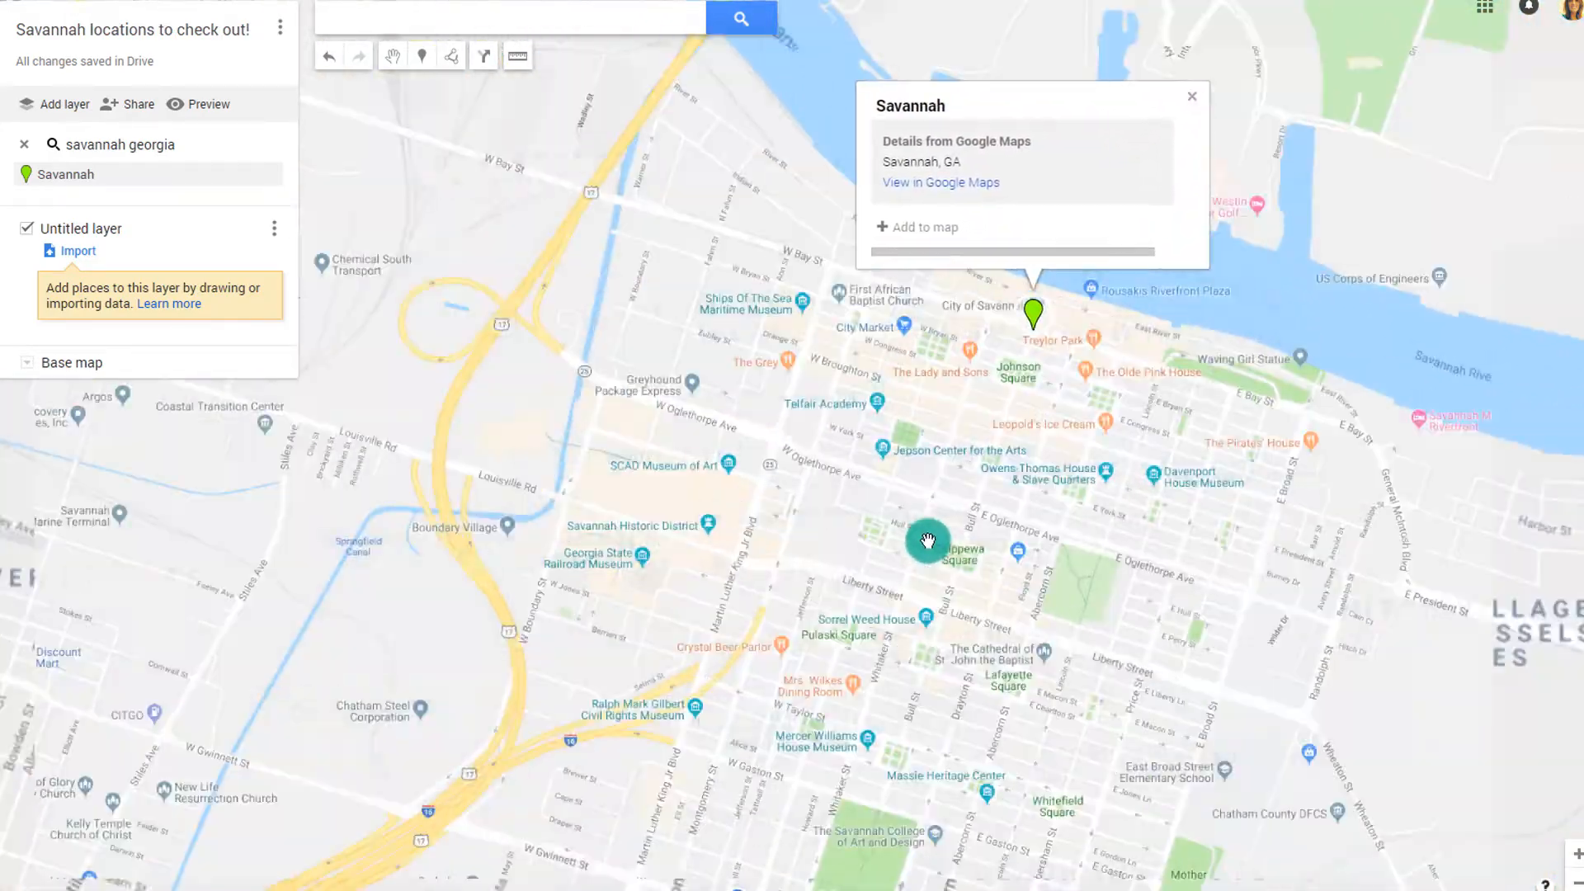
left_click_drag(1171, 311, 498, 785)
scroll(922, 468, "up", 1)
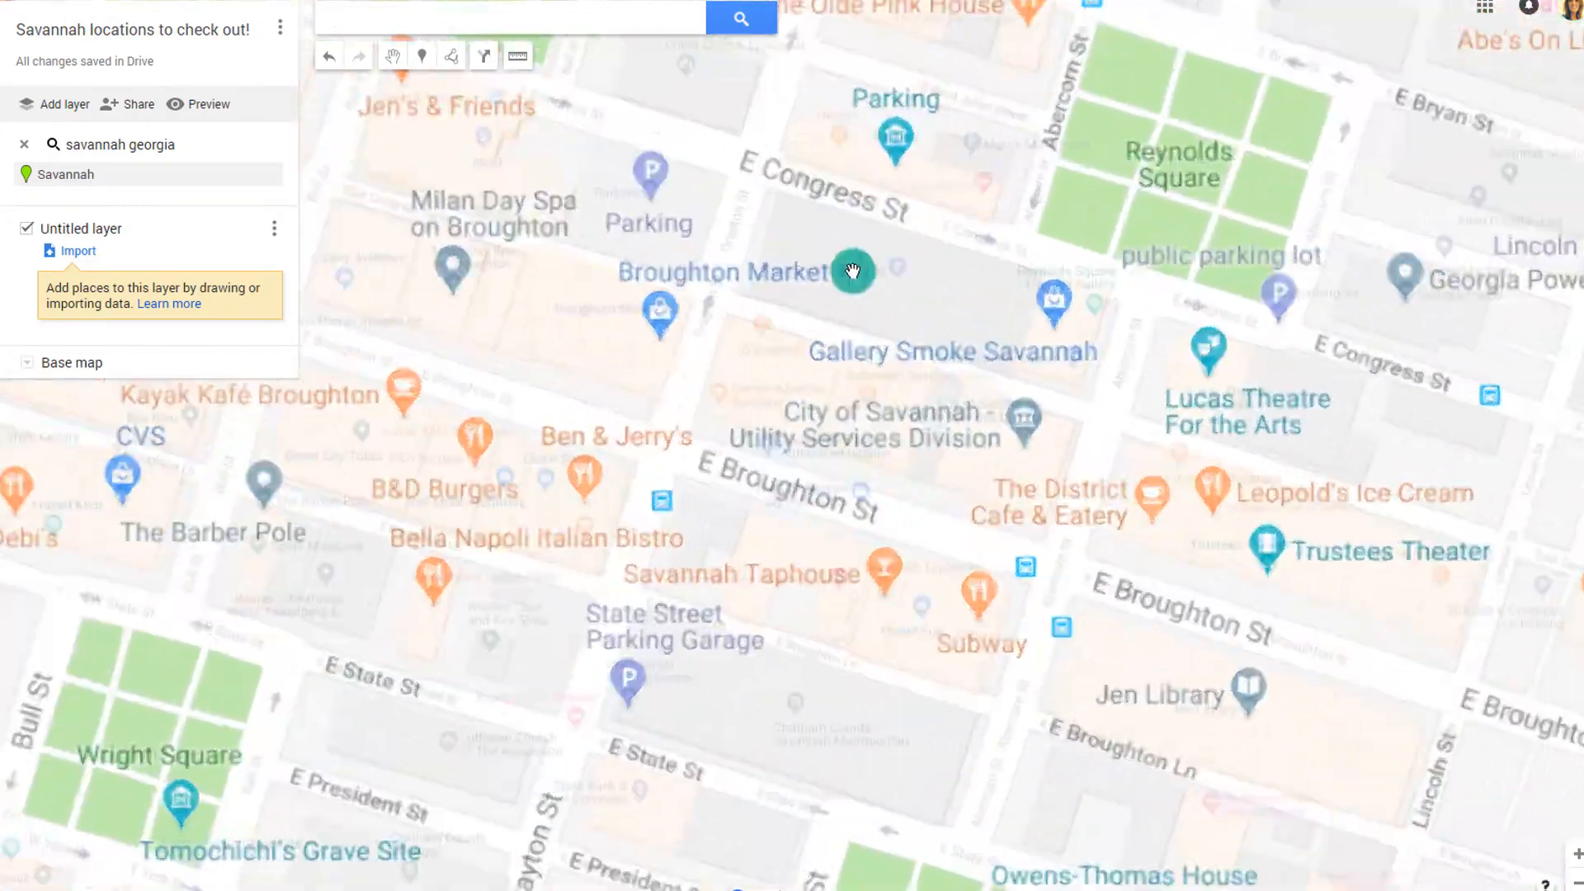
left_click_drag(966, 226, 785, 672)
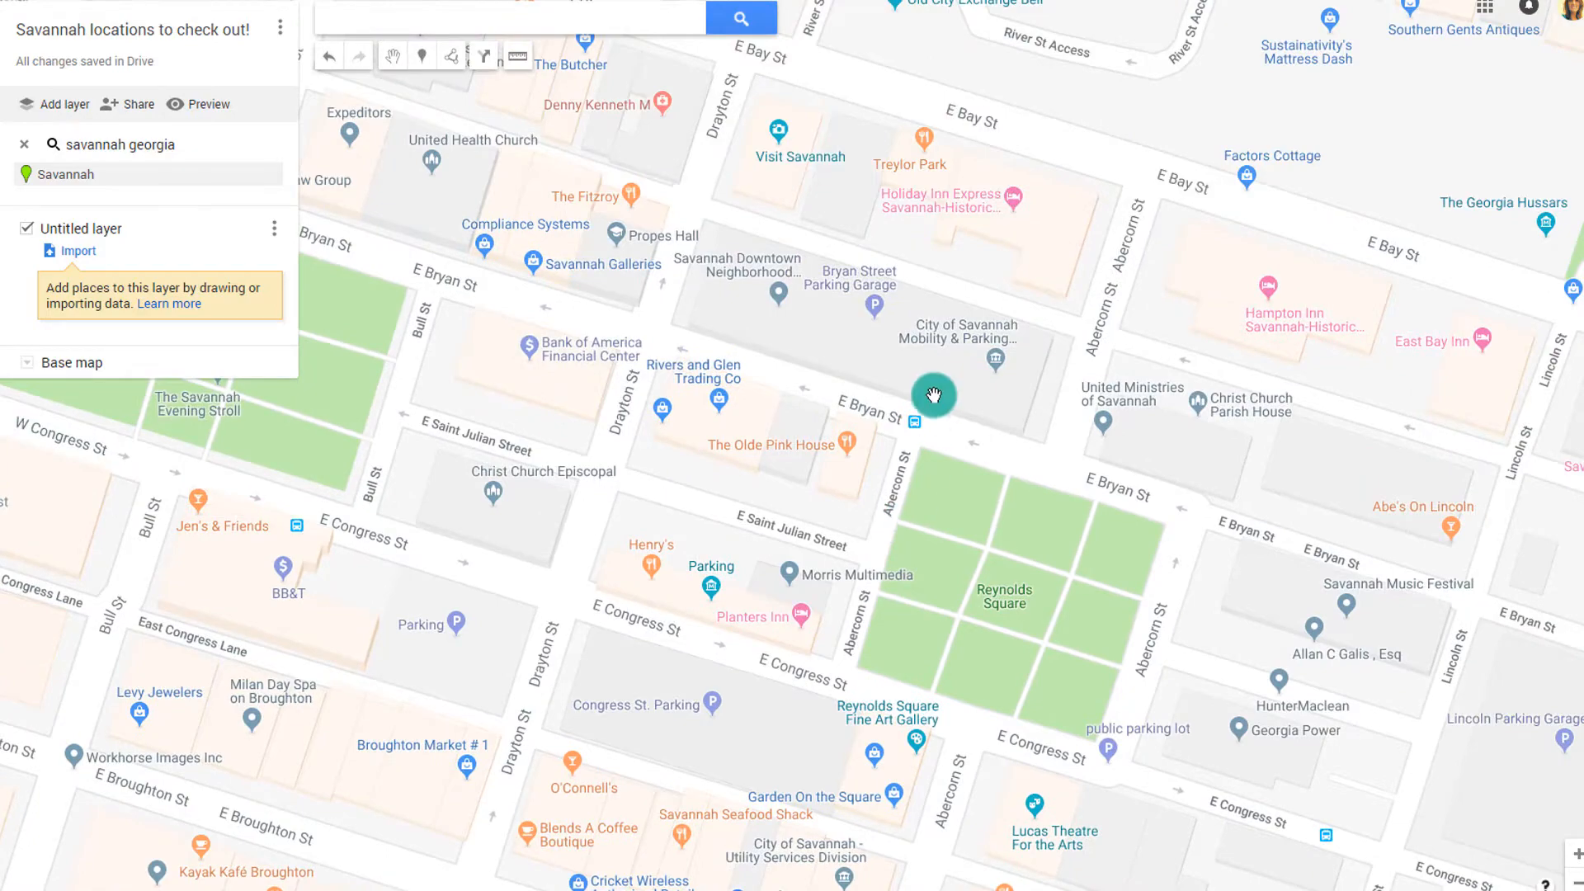
left_click_drag(934, 393, 998, 629)
scroll(790, 456, "down", 1)
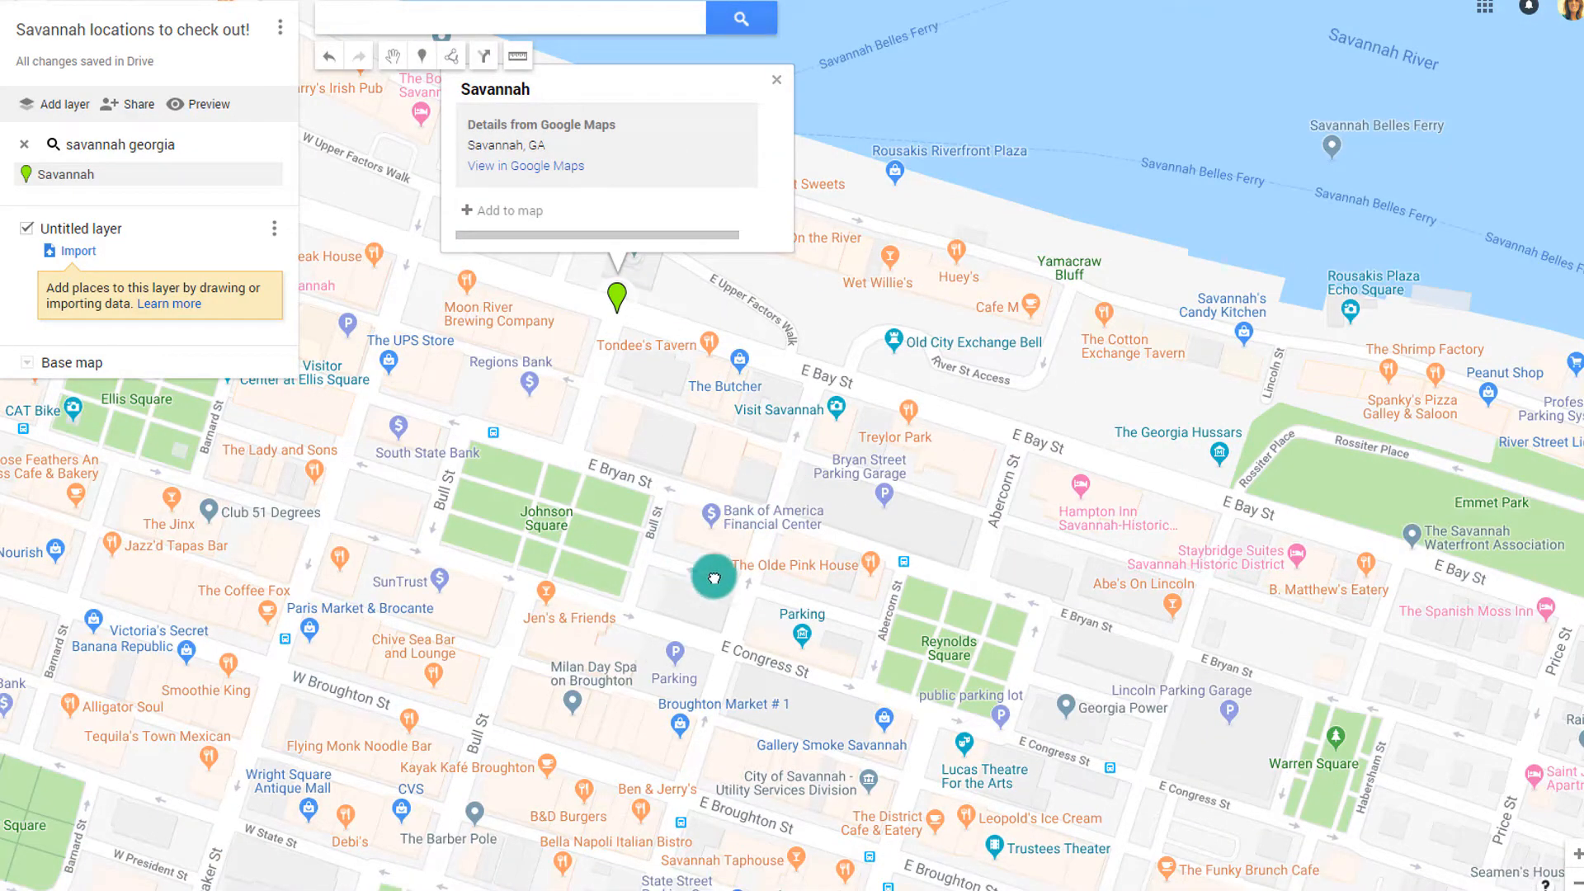
left_click_drag(710, 577, 1114, 485)
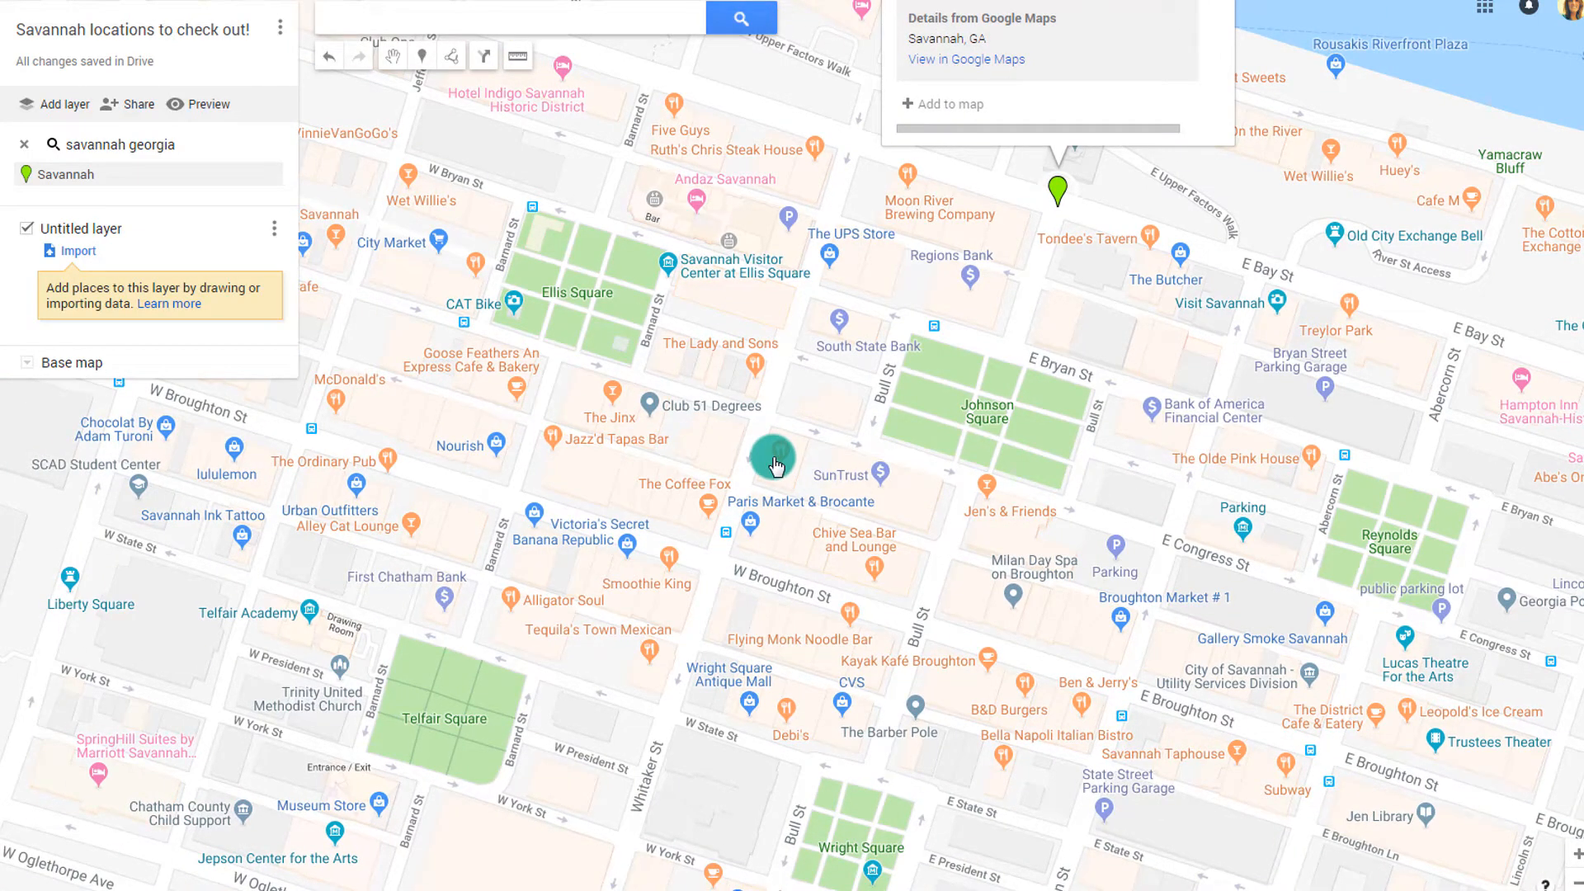
scroll(776, 466, "up", 1)
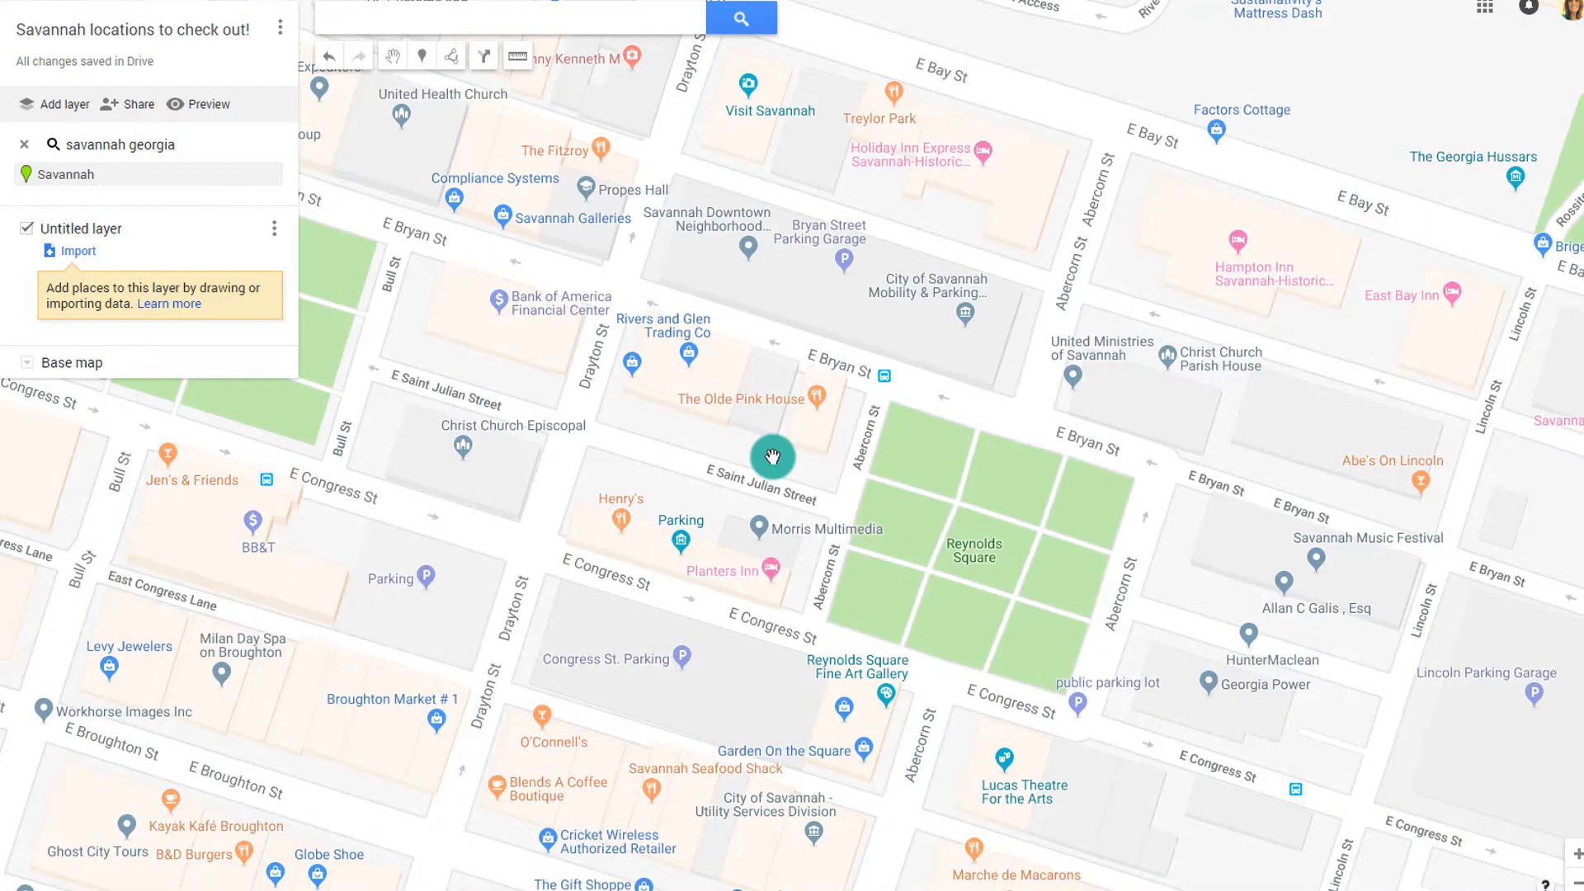
scroll(816, 427, "up", 3)
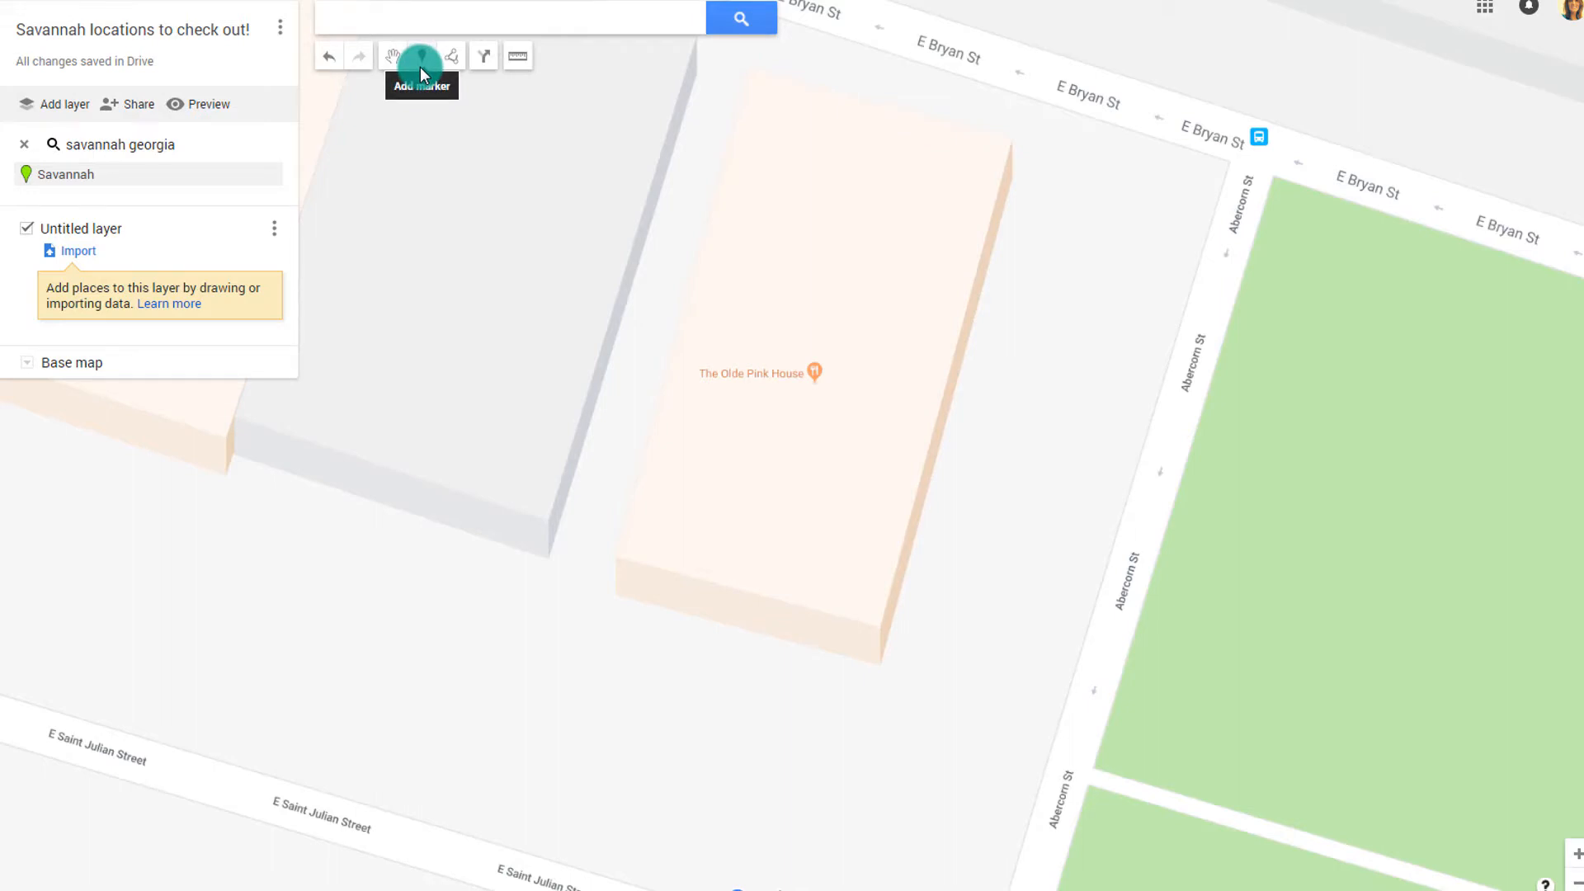
Add The Olde Pink House to the layer and give its marker a blue Places icon
left_click(817, 378)
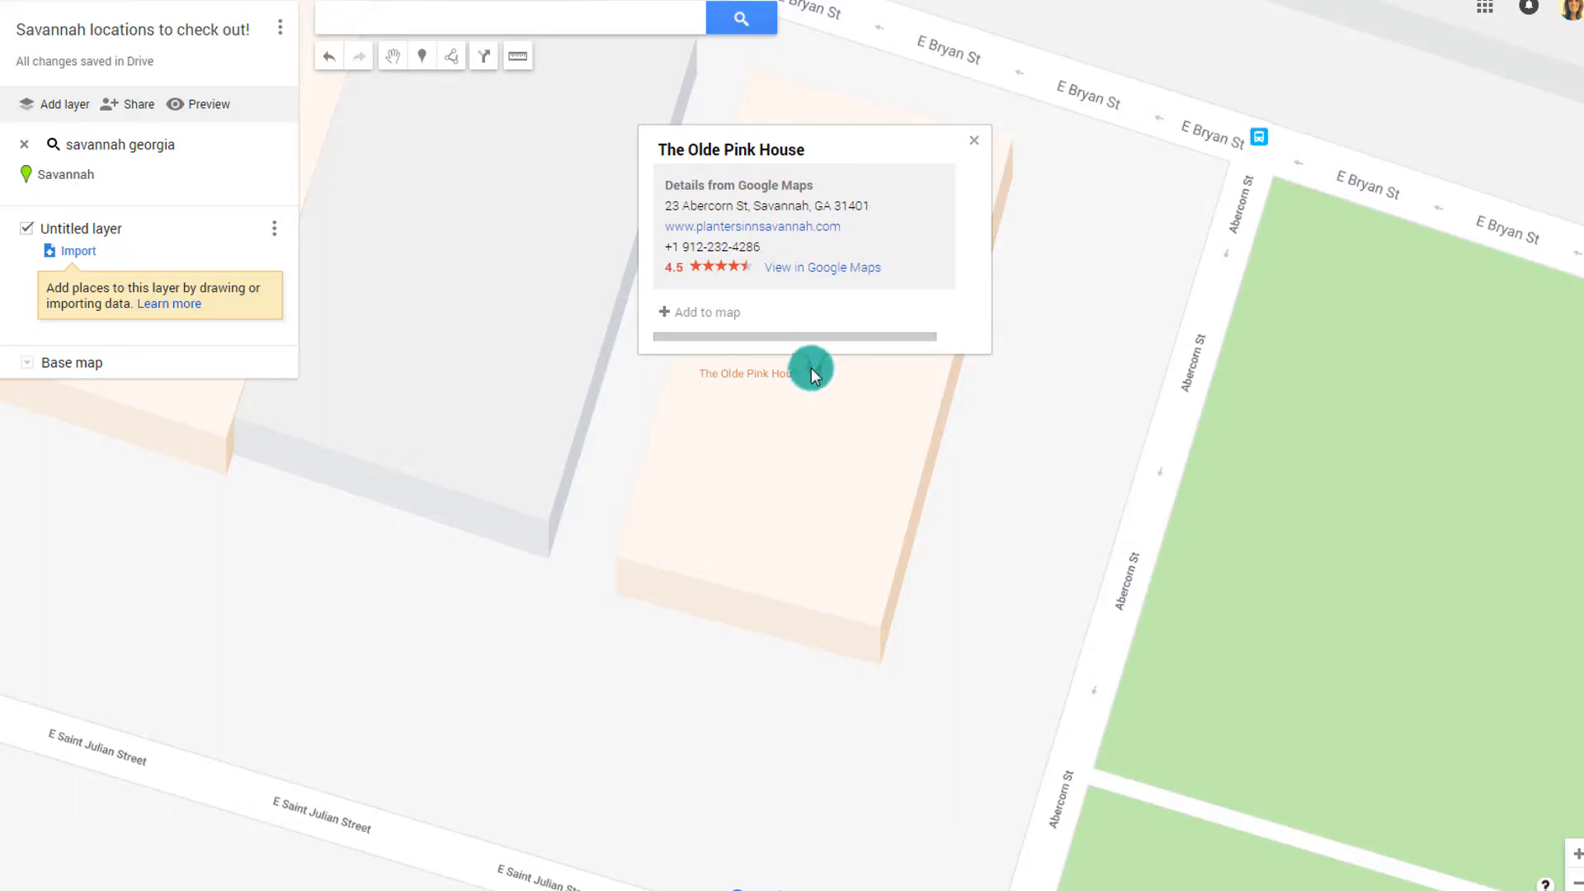
left_click(714, 317)
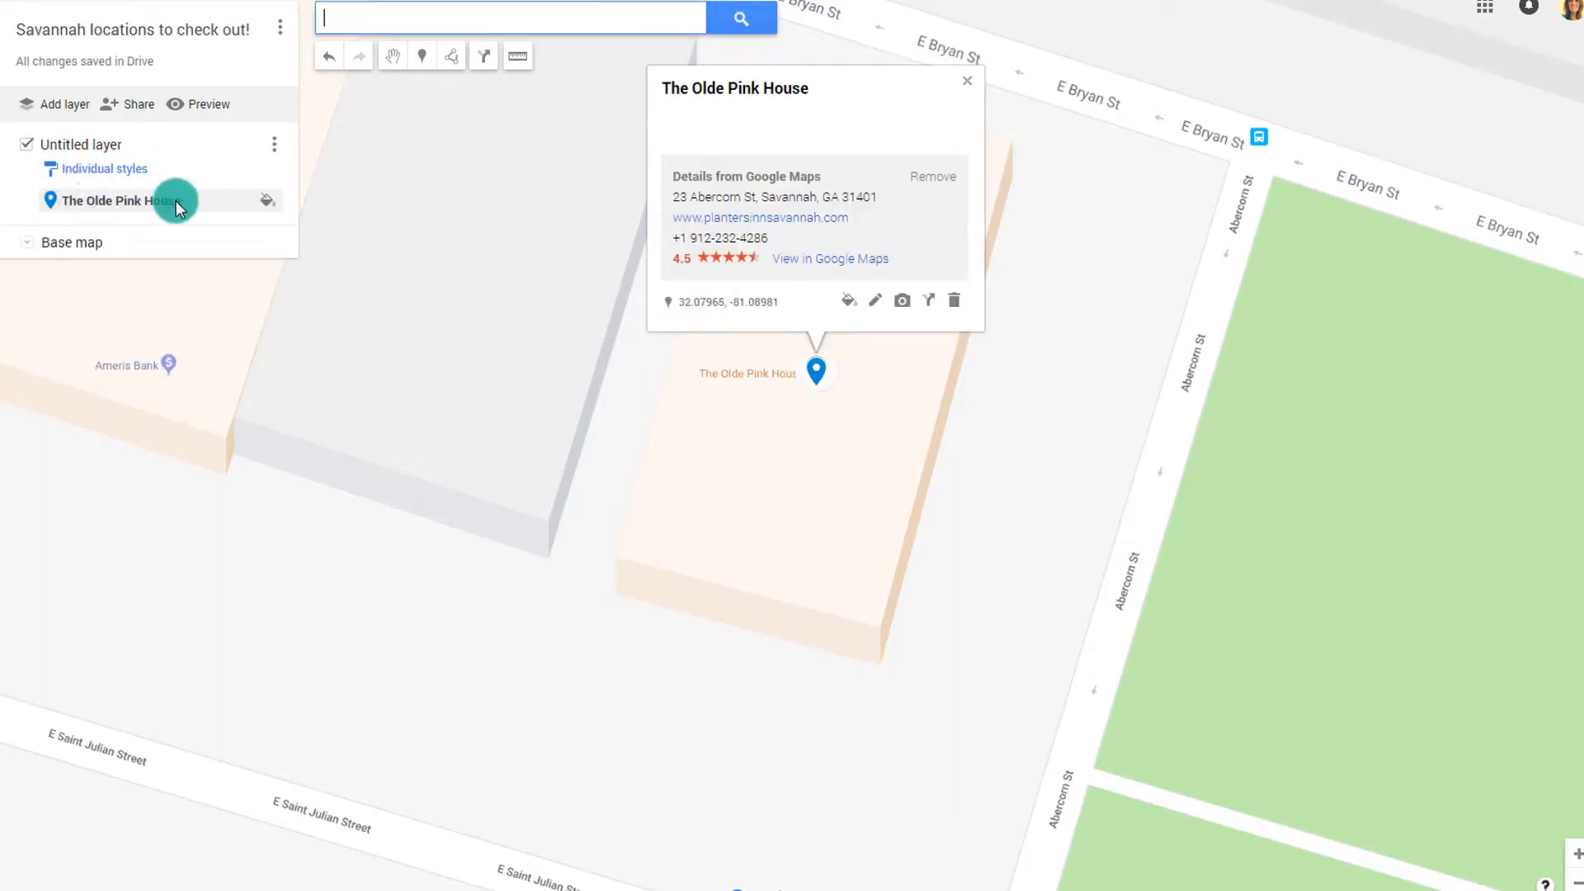
left_click(269, 204)
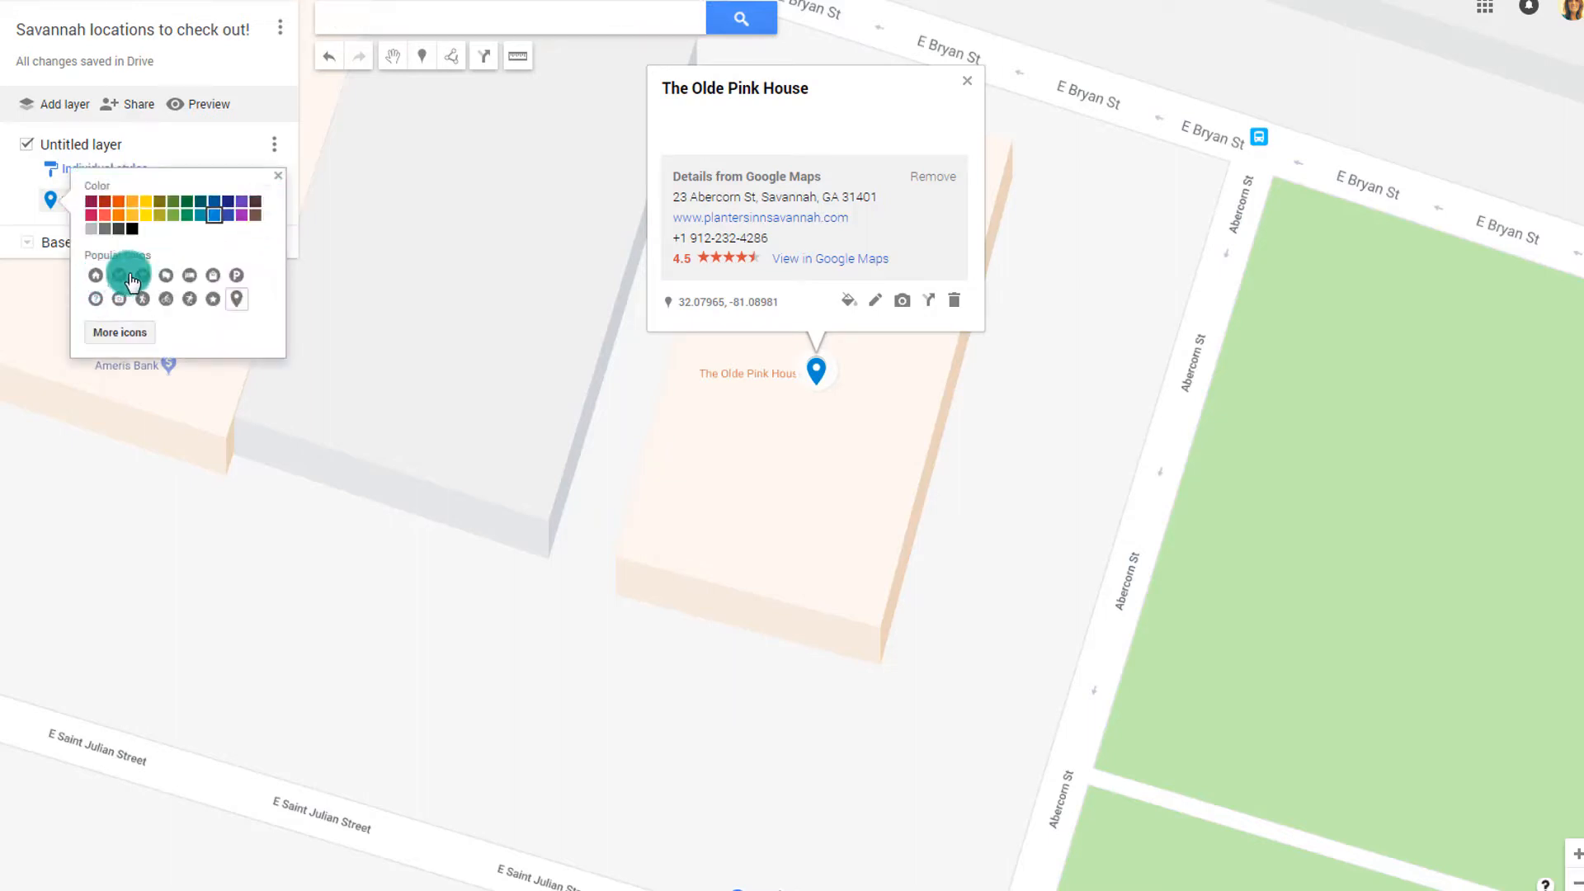
left_click(135, 329)
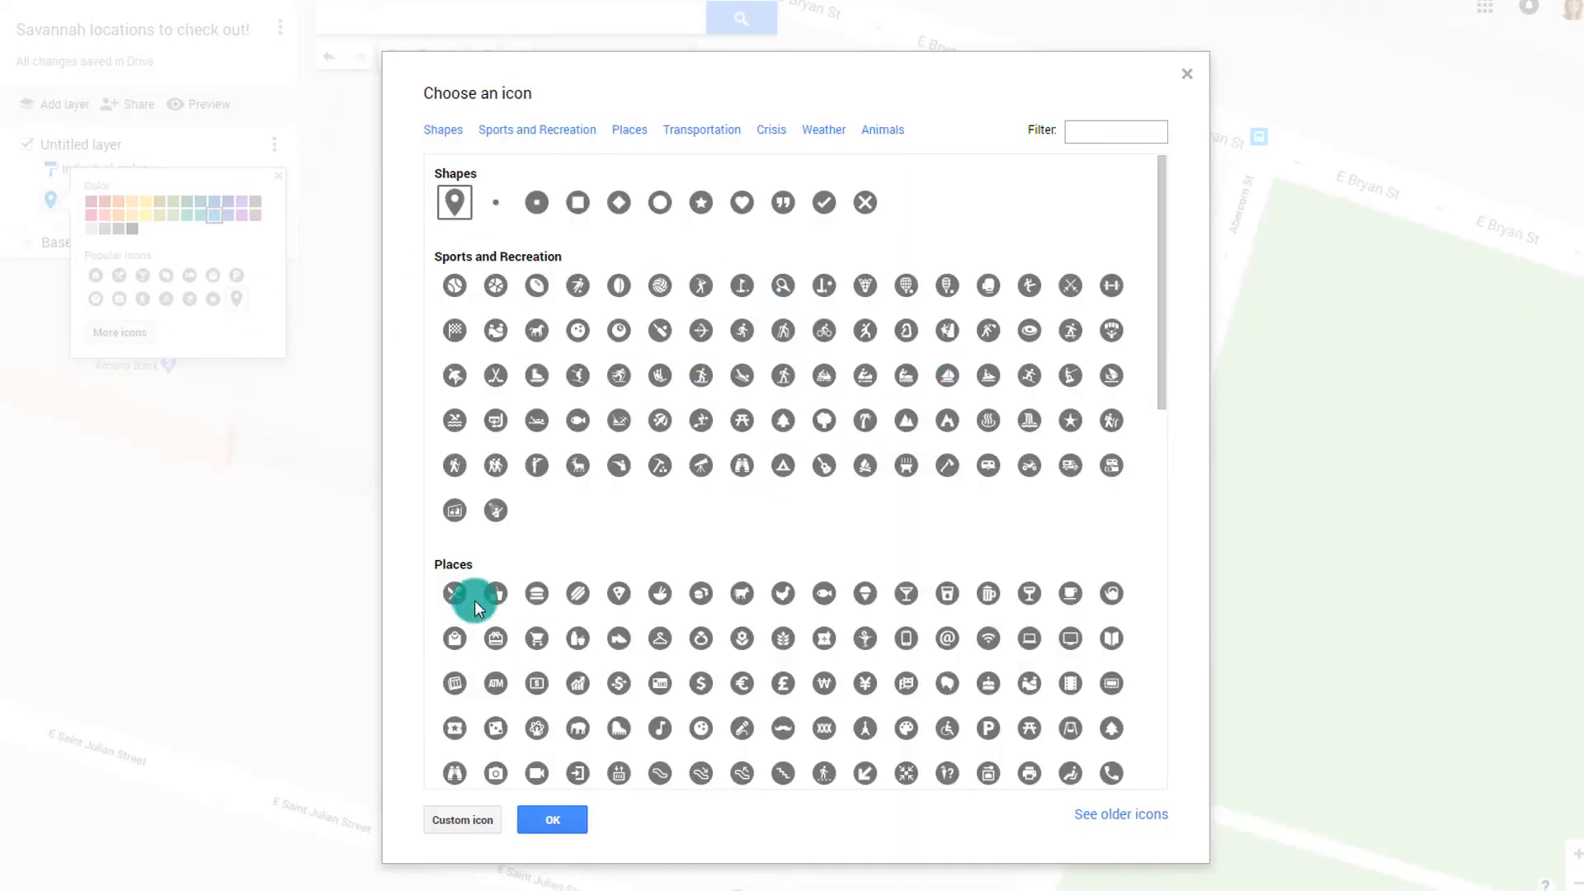
left_click(495, 594)
left_click(565, 821)
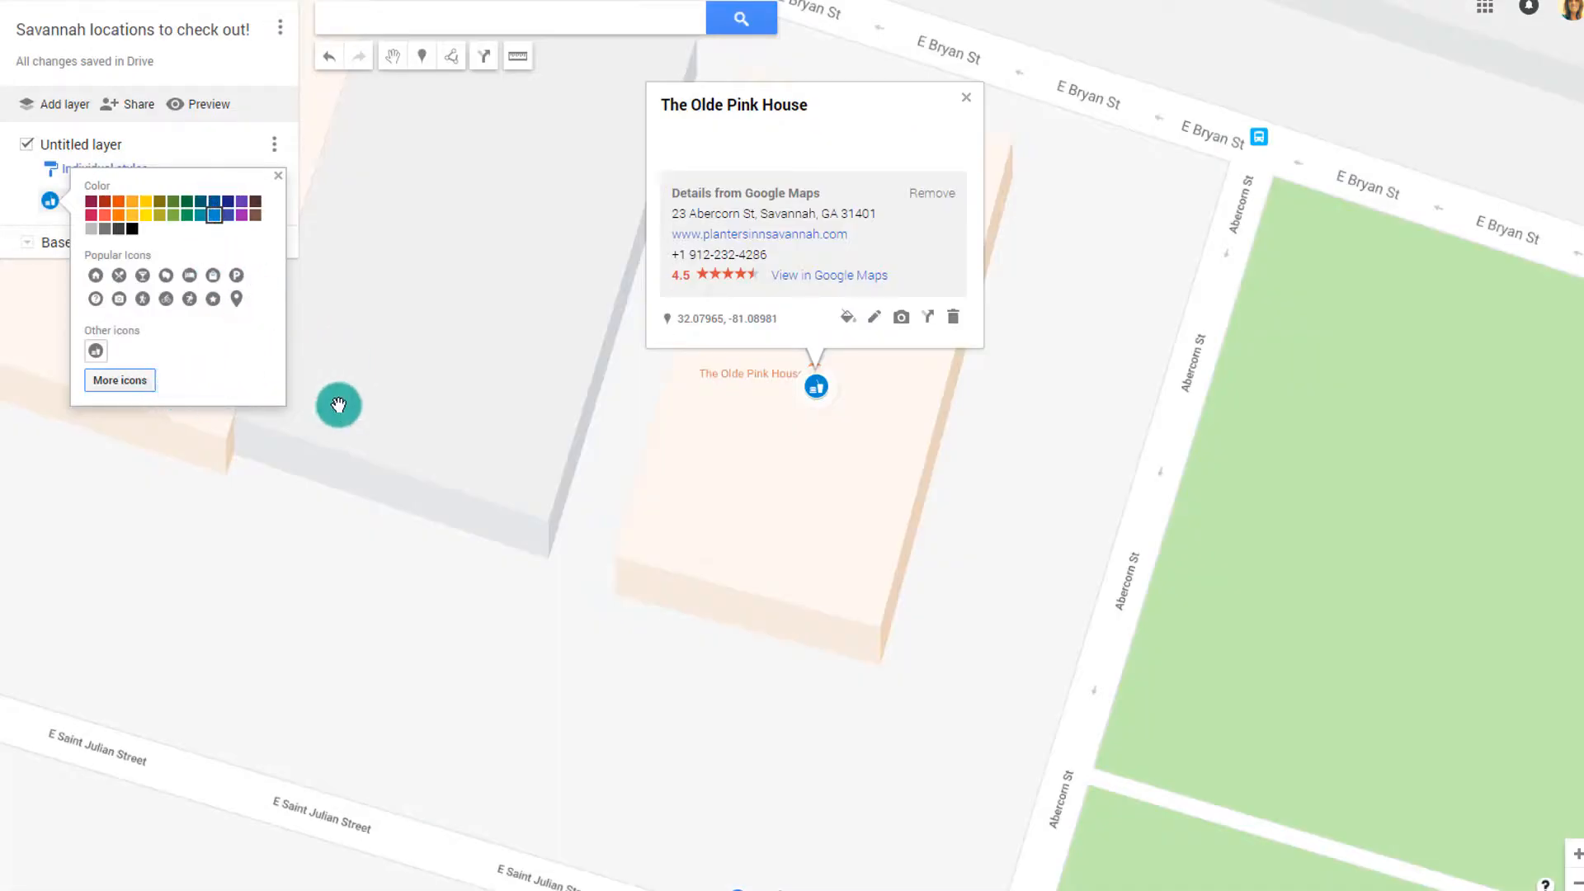
left_click(338, 404)
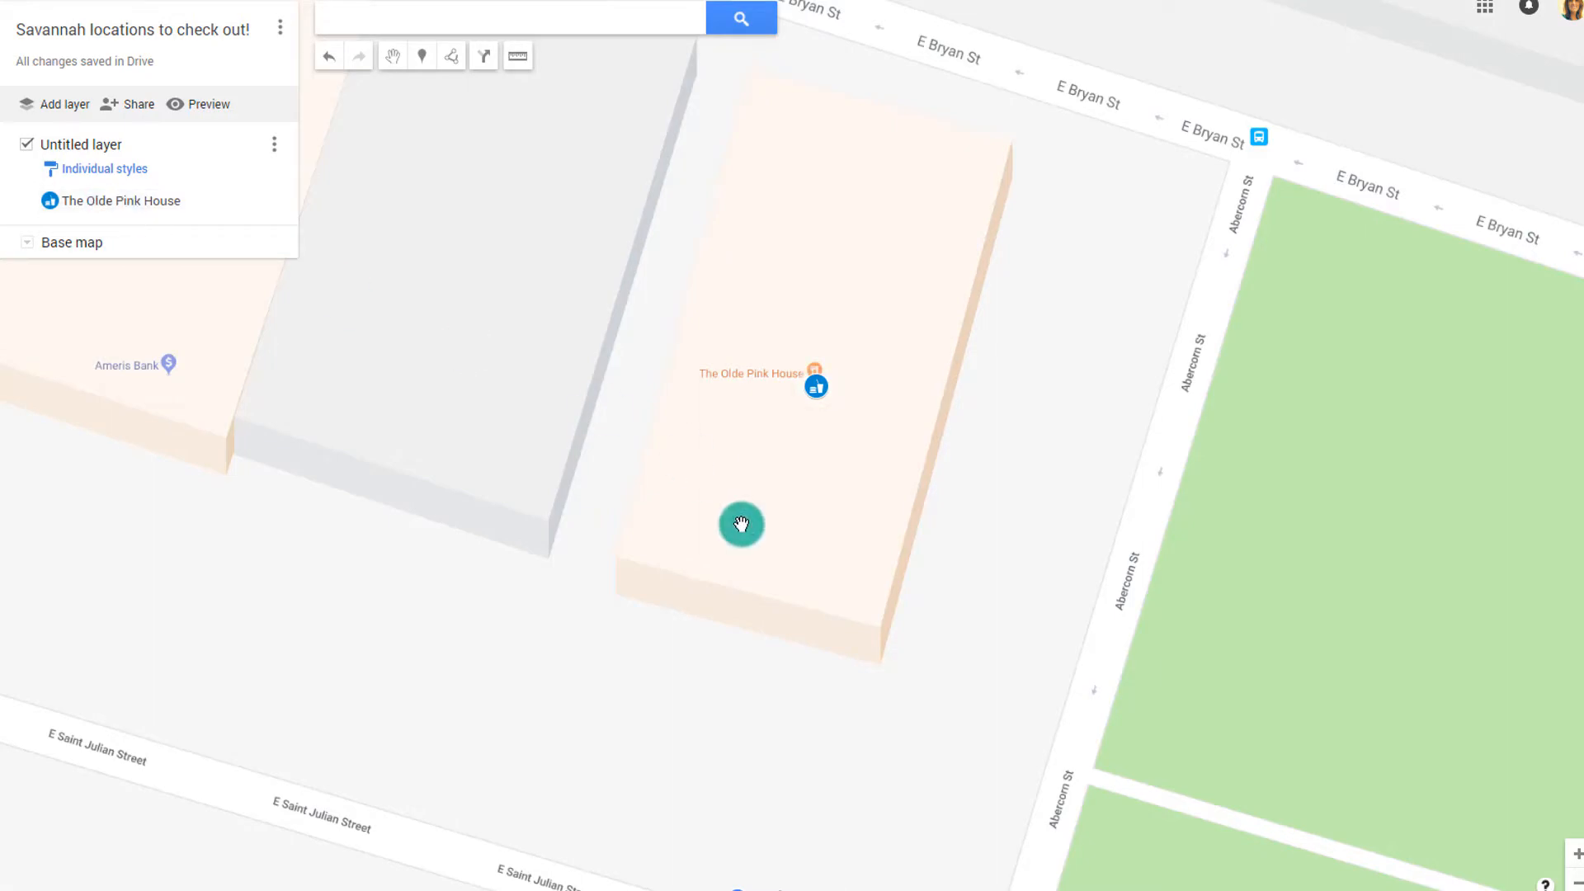
Find the downtown public parking lot and save it to the layer
scroll(742, 524, "down", 3)
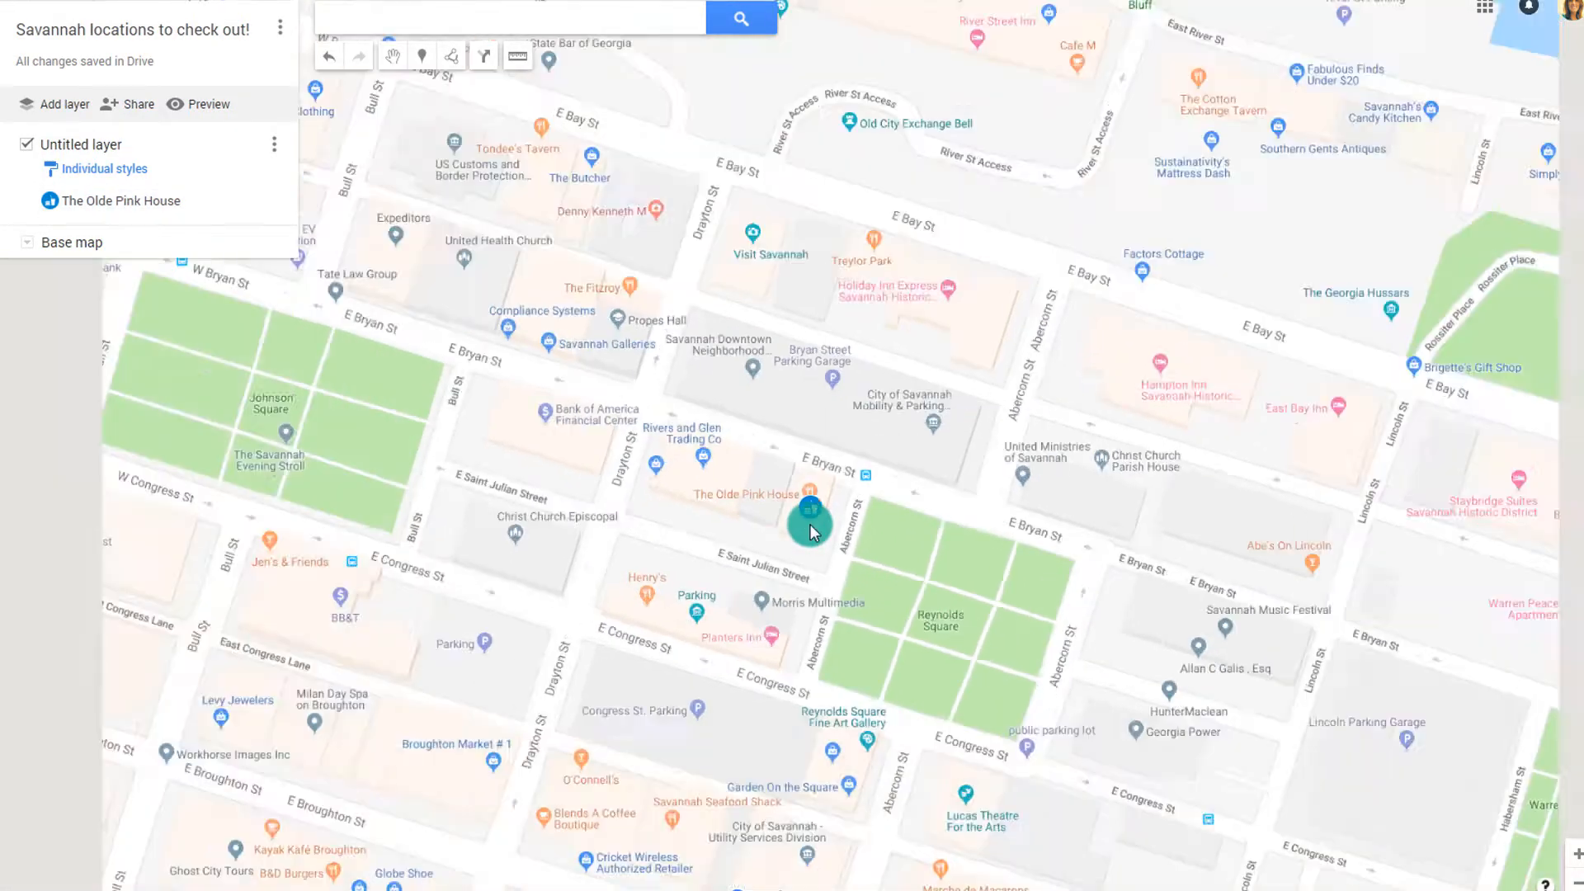
scroll(811, 523, "down", 2)
left_click_drag(735, 502, 924, 339)
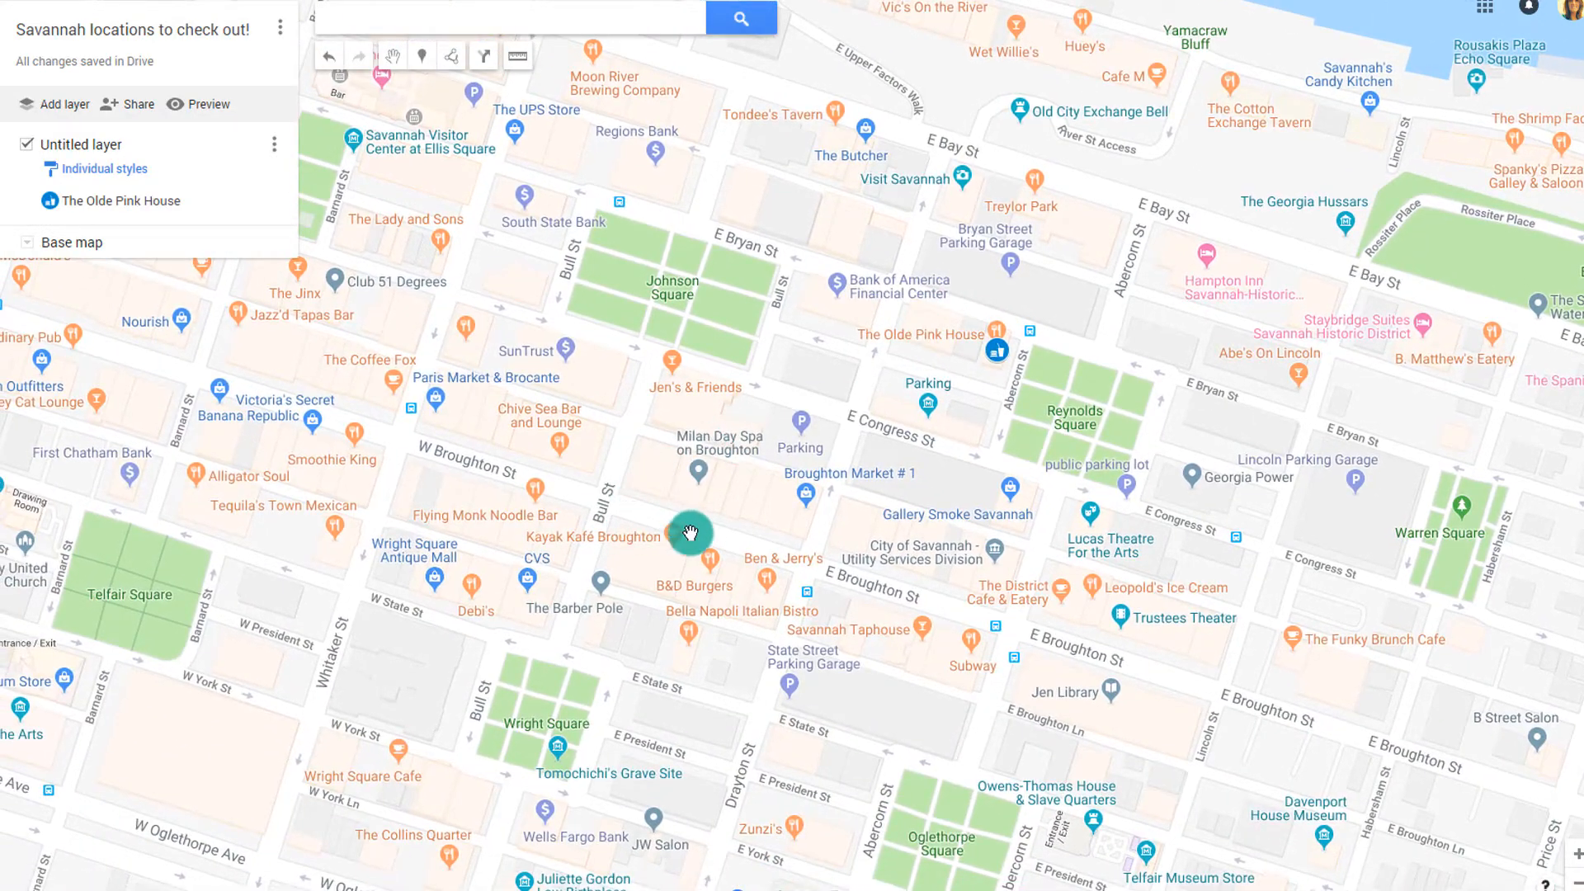
left_click_drag(691, 532, 513, 325)
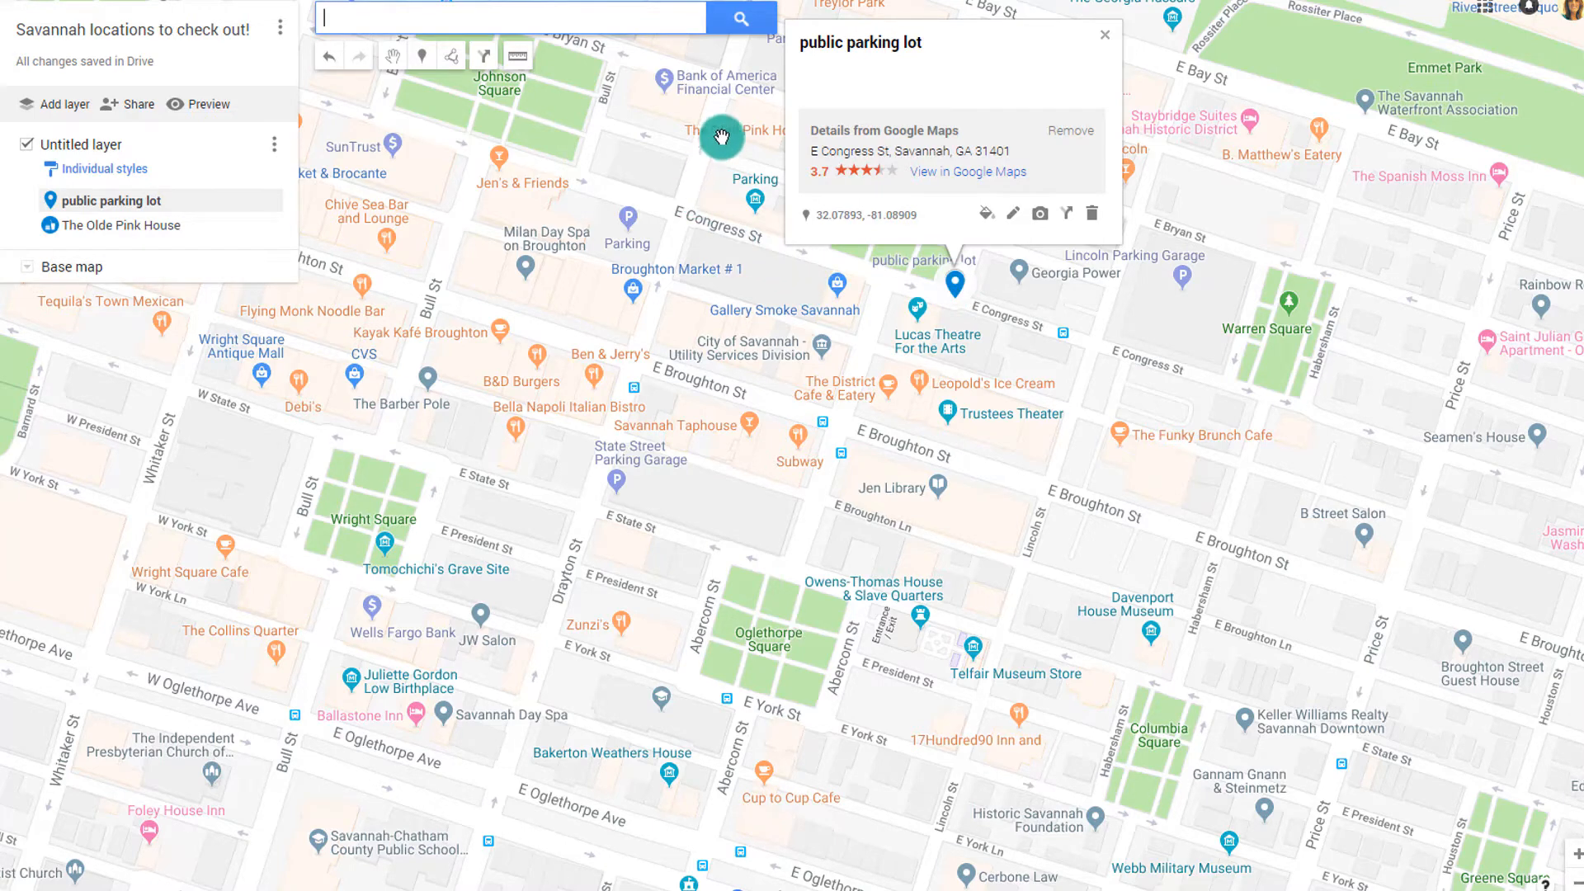
left_click_drag(718, 247, 748, 363)
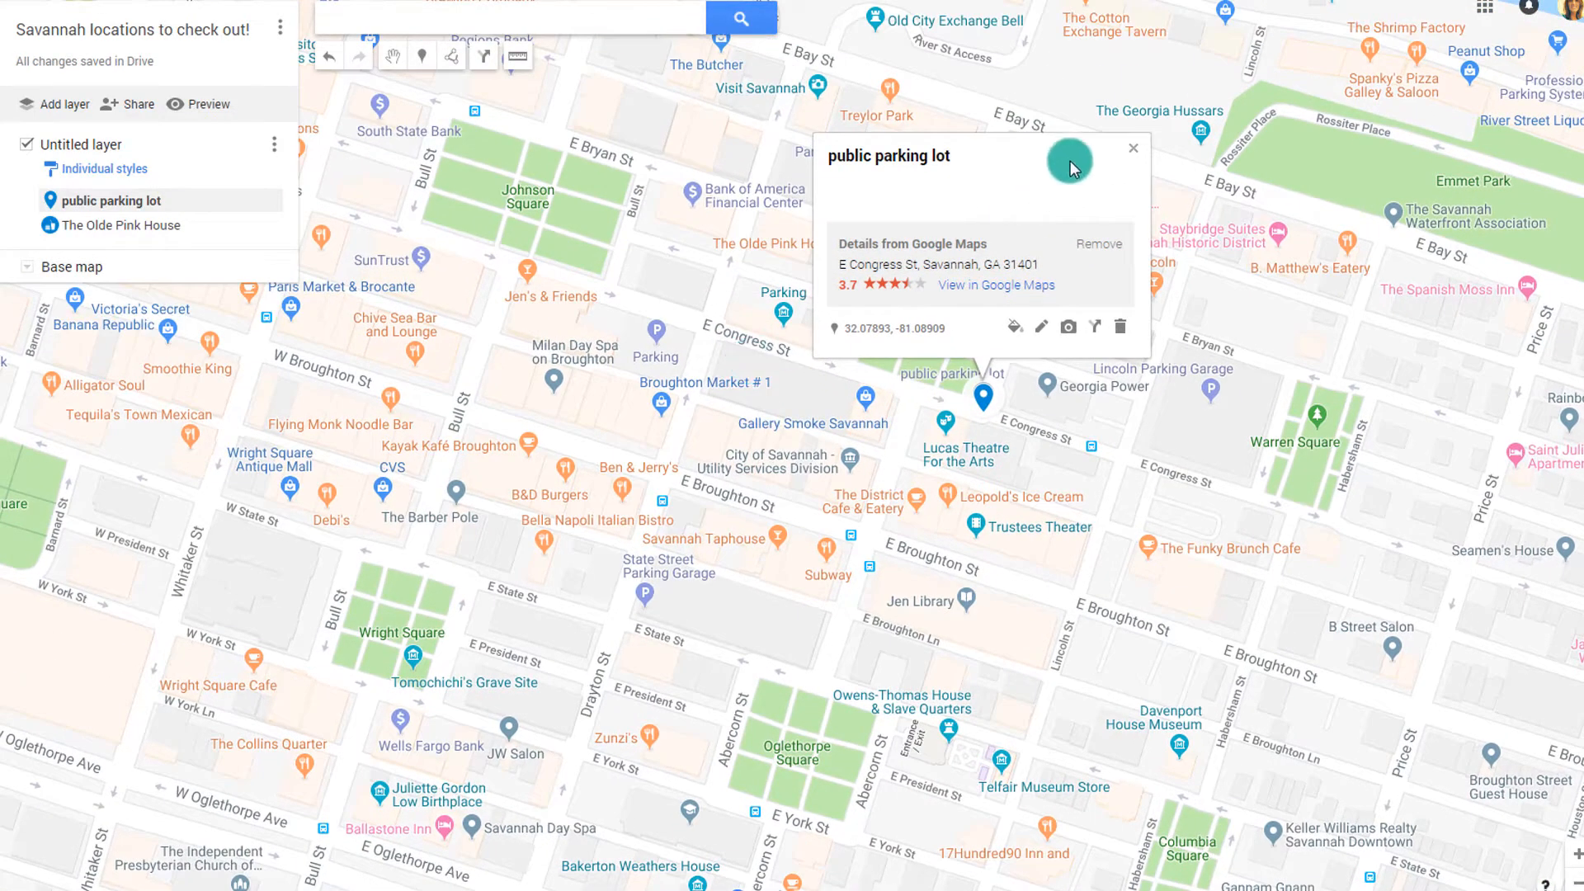
left_click(1135, 151)
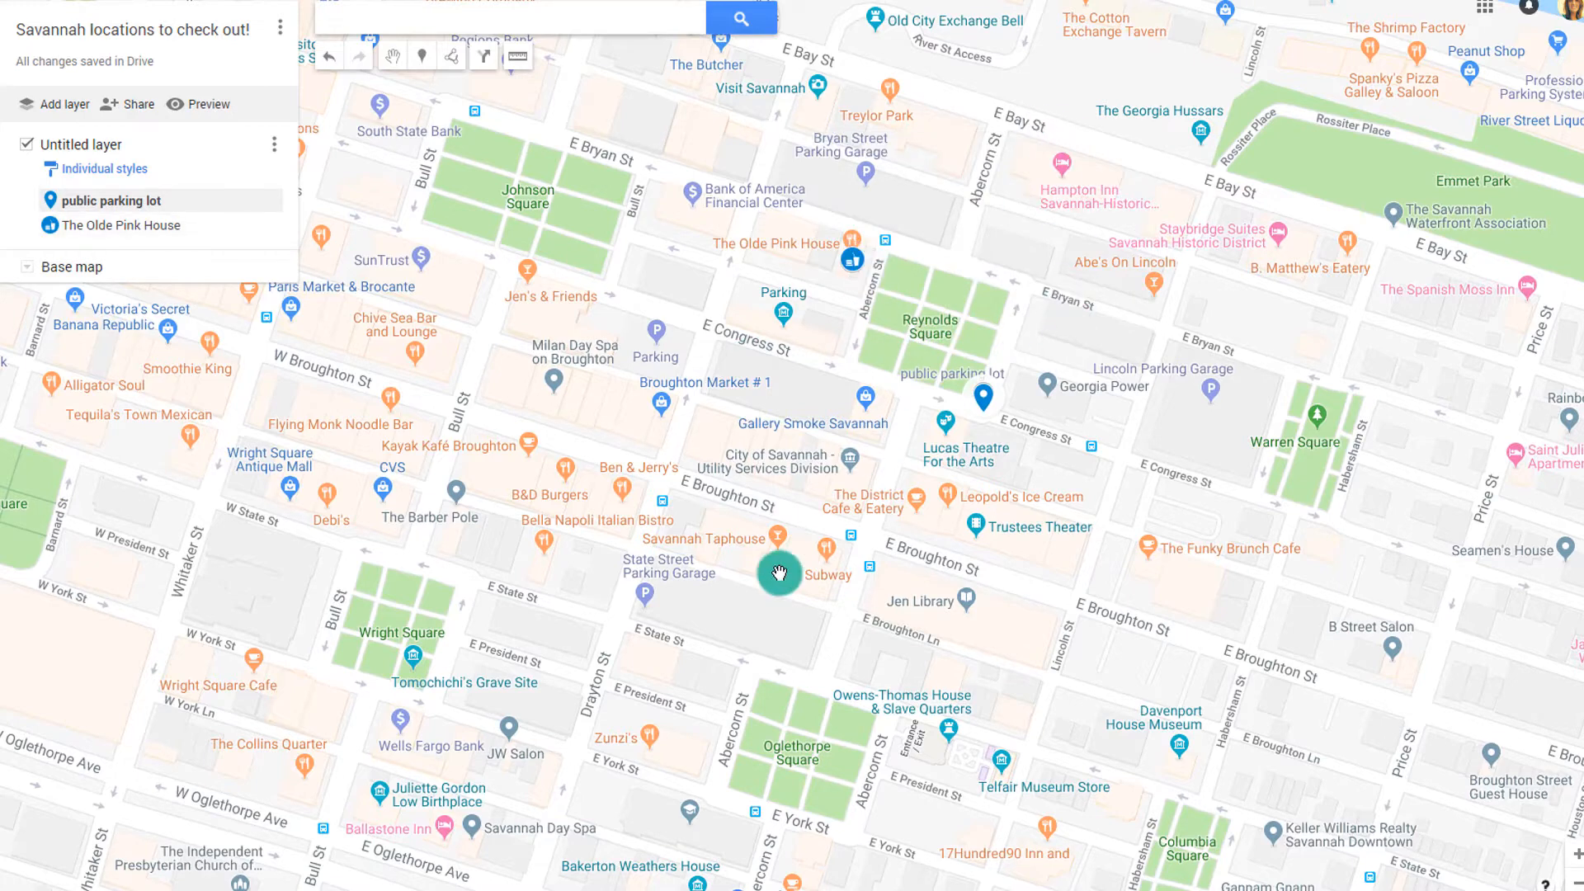
Add Tomochichi's Grave Site near Wright Square to the layer
left_click_drag(670, 577, 740, 527)
scroll(740, 527, "up", 2)
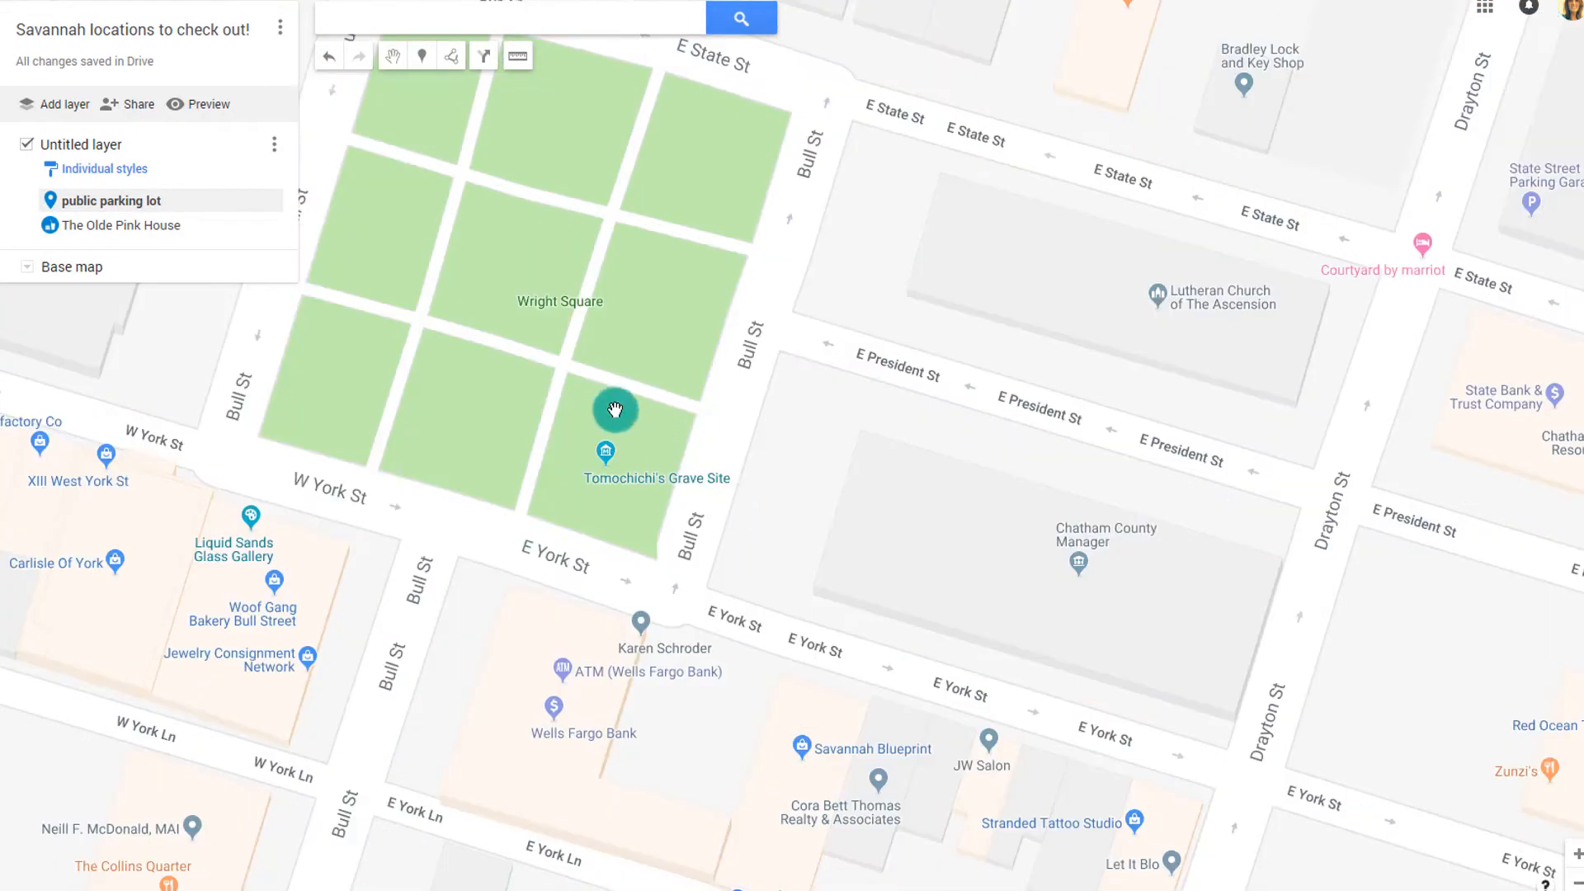
left_click(604, 455)
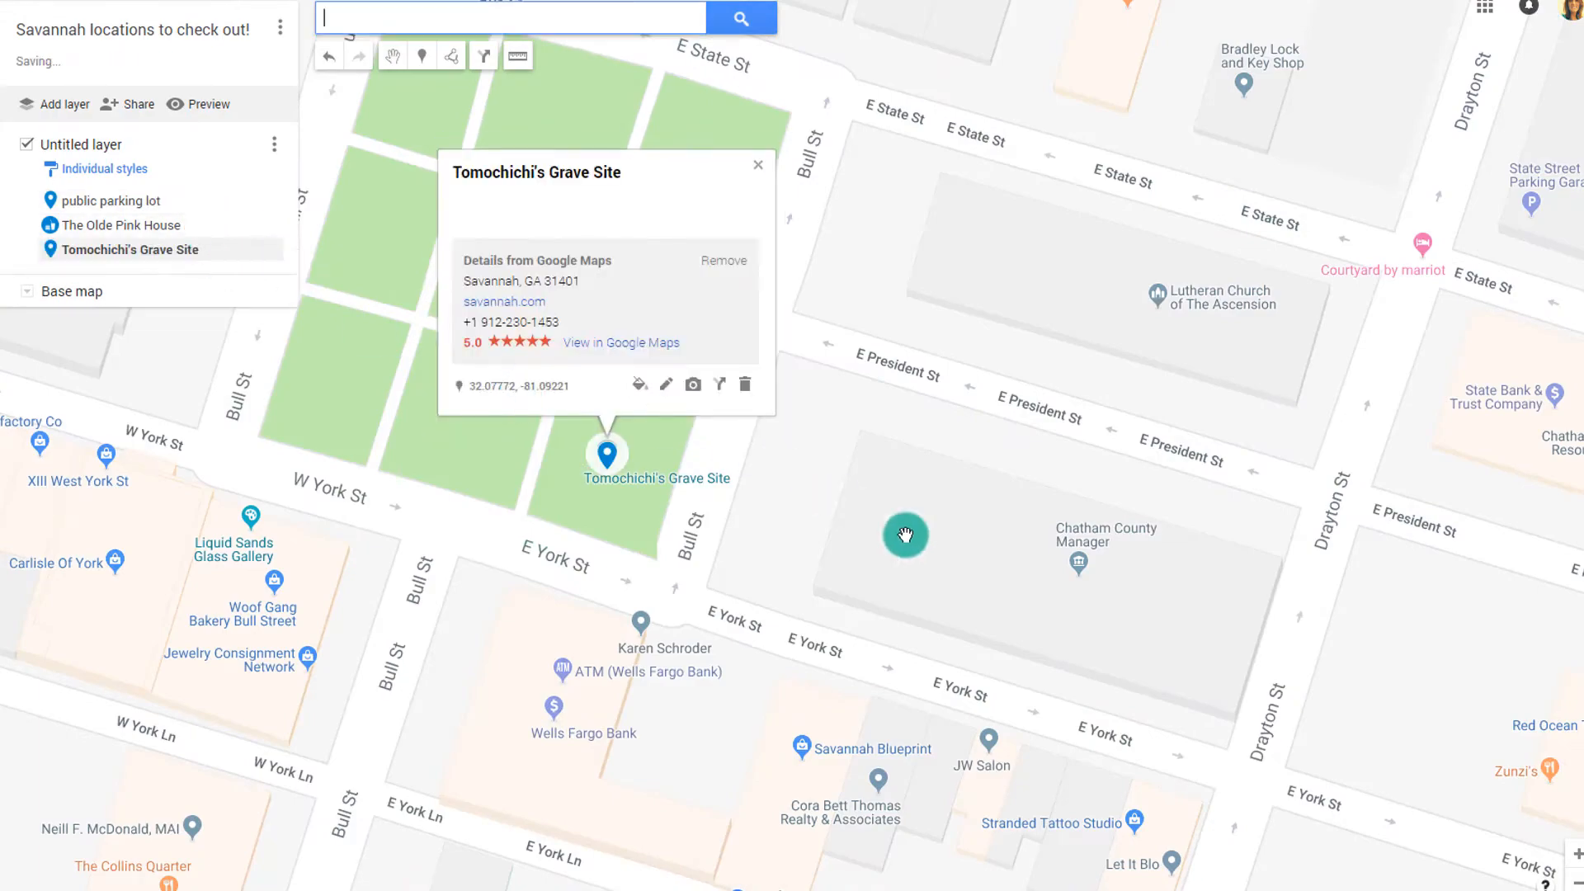
scroll(920, 541, "down", 2)
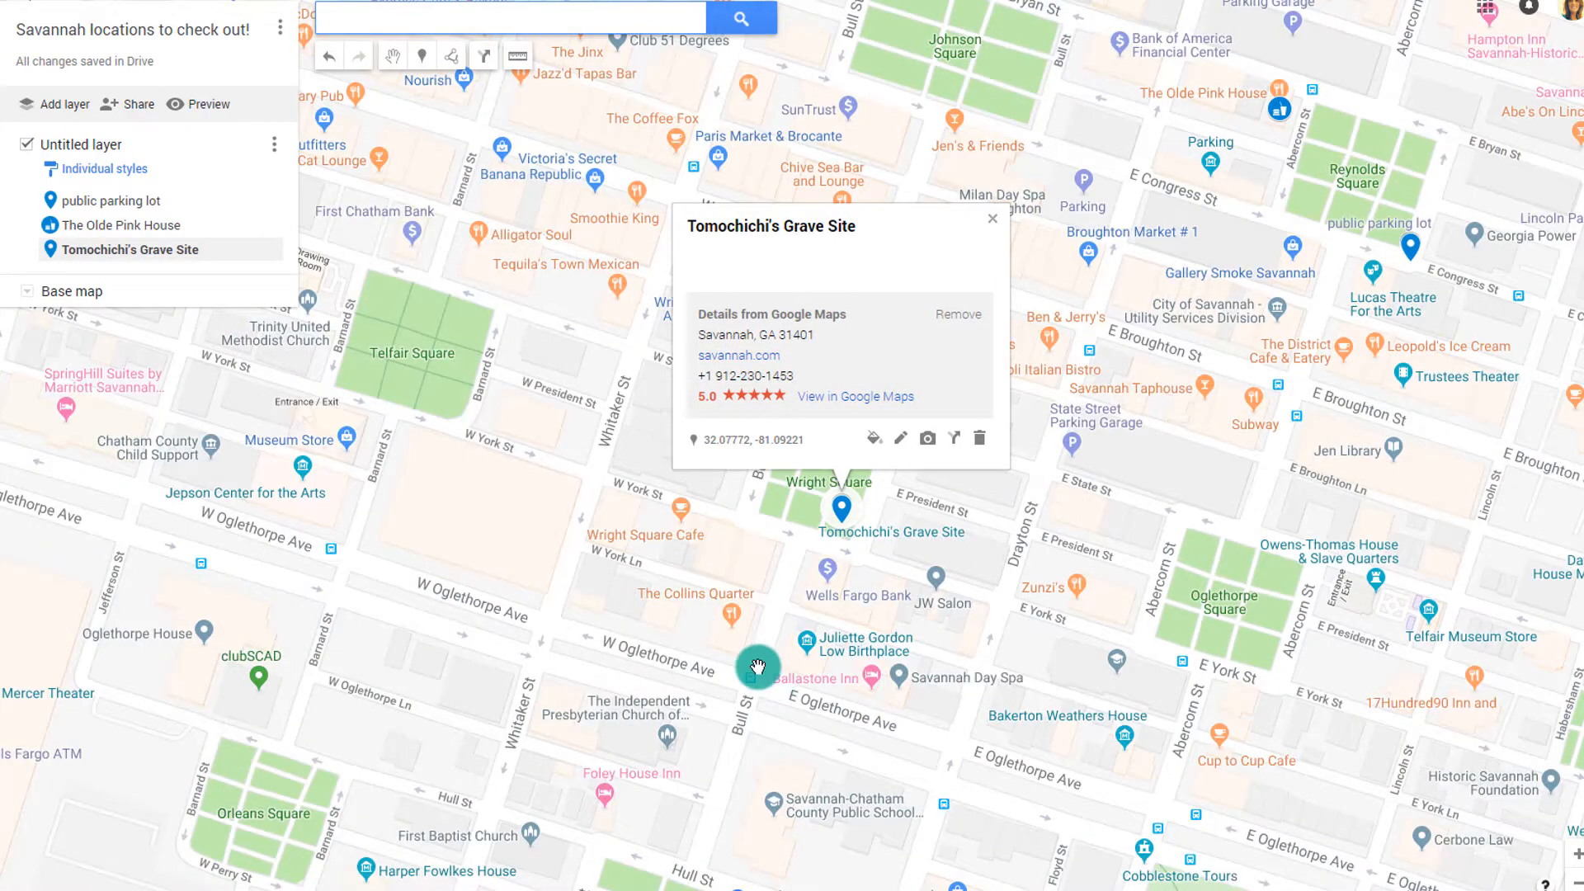
left_click_drag(753, 665, 1022, 571)
scroll(768, 536, "up", 2)
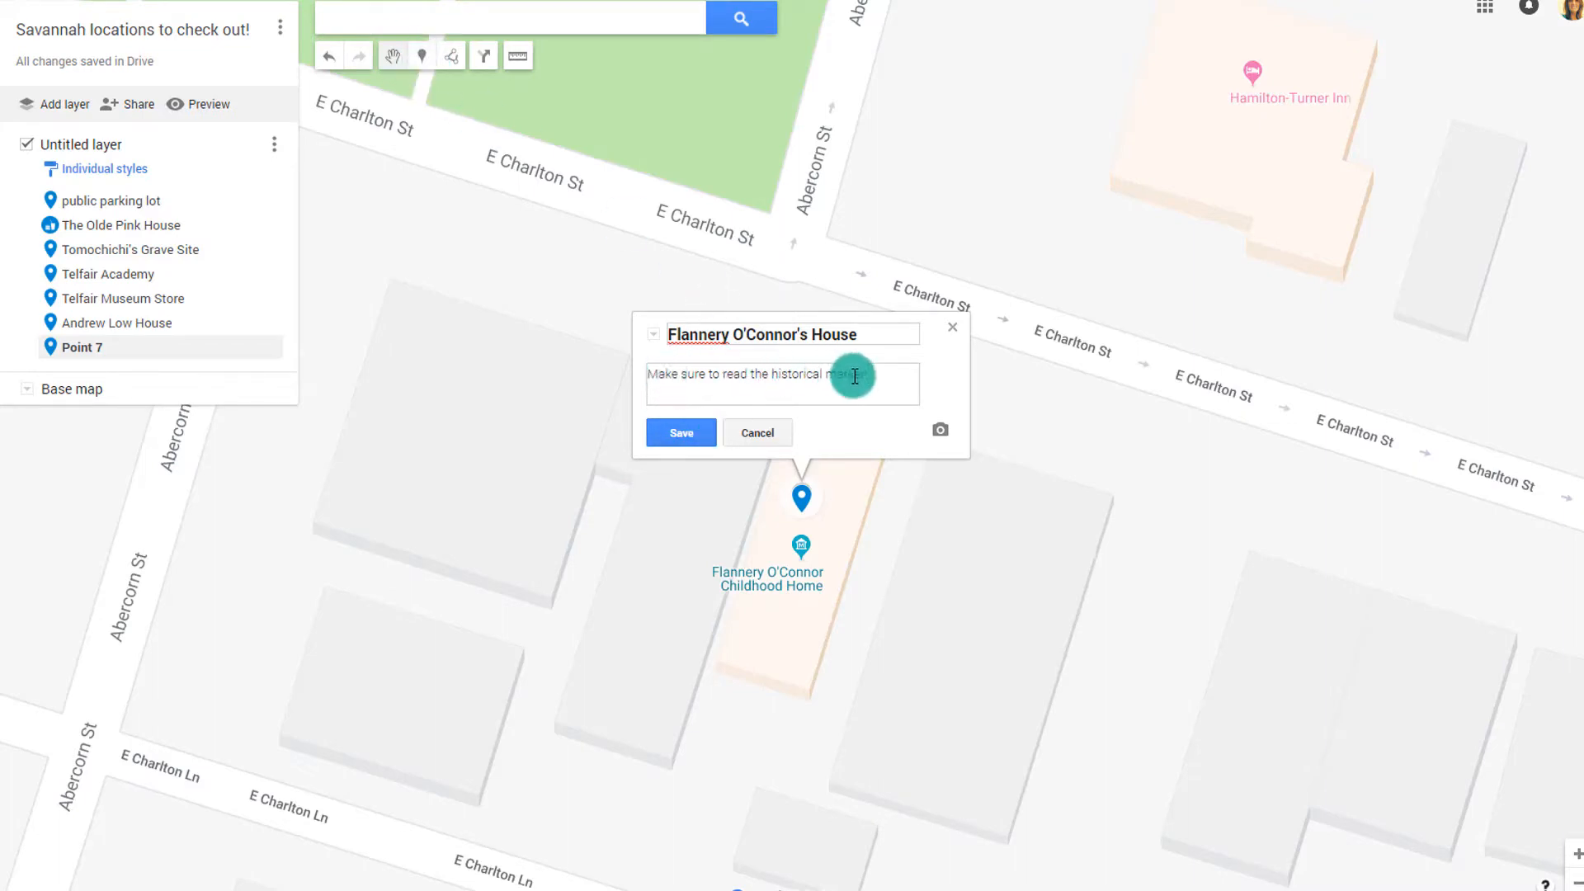
Attach a photo to the Flannery O'Connor's House marker and save it
left_click(939, 430)
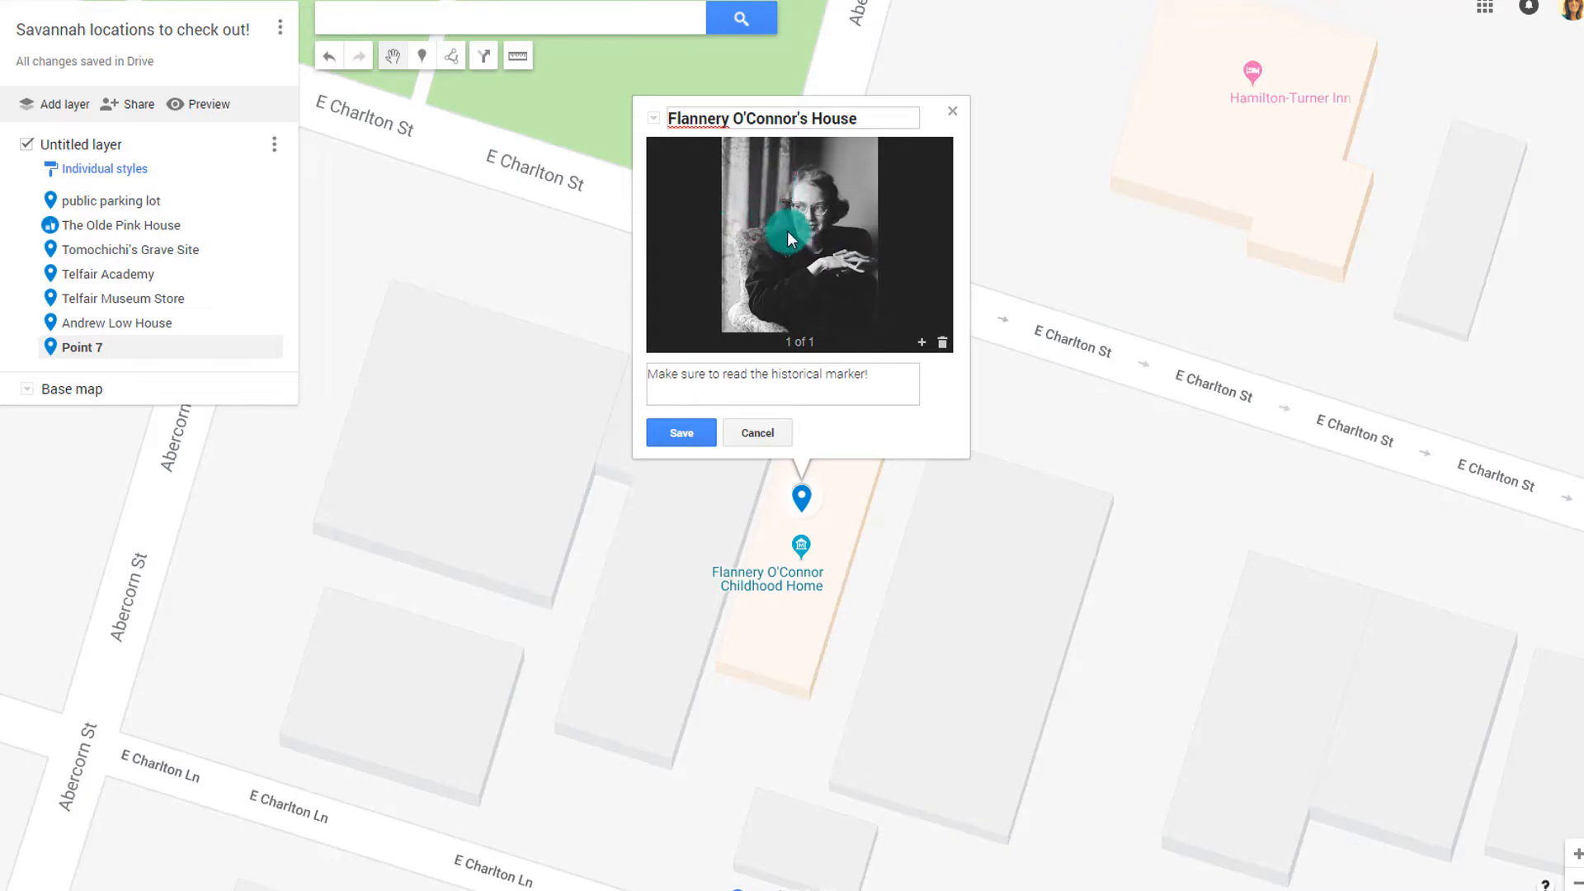
left_click(686, 434)
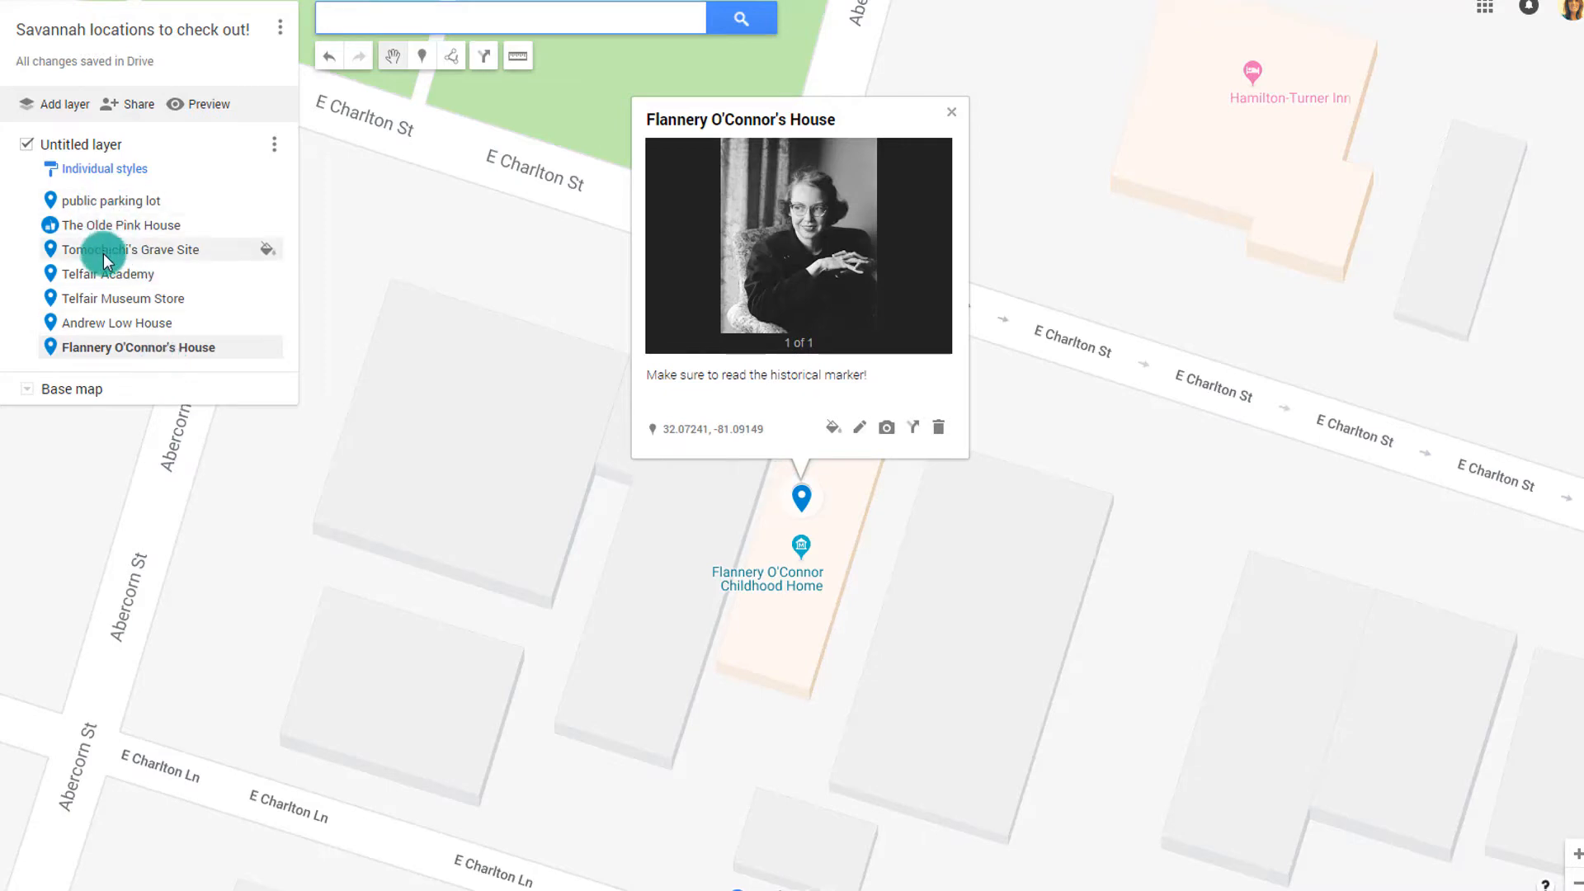
Measure a distance starting from Andrew Low House with the ruler tool
left_click(1025, 529)
scroll(1023, 527, "down", 3)
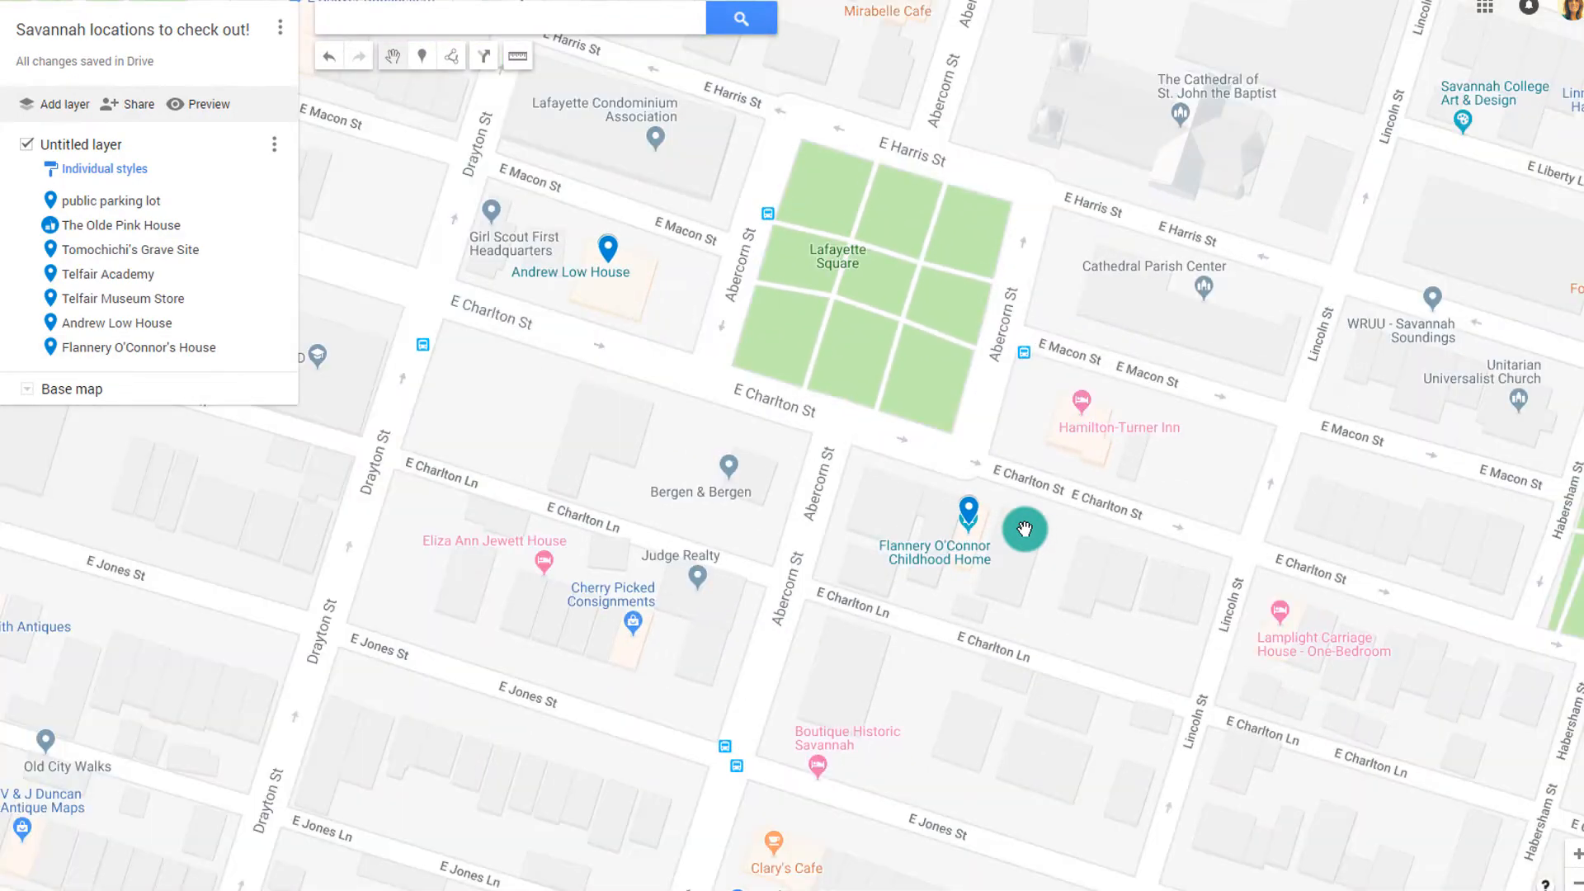
left_click(516, 58)
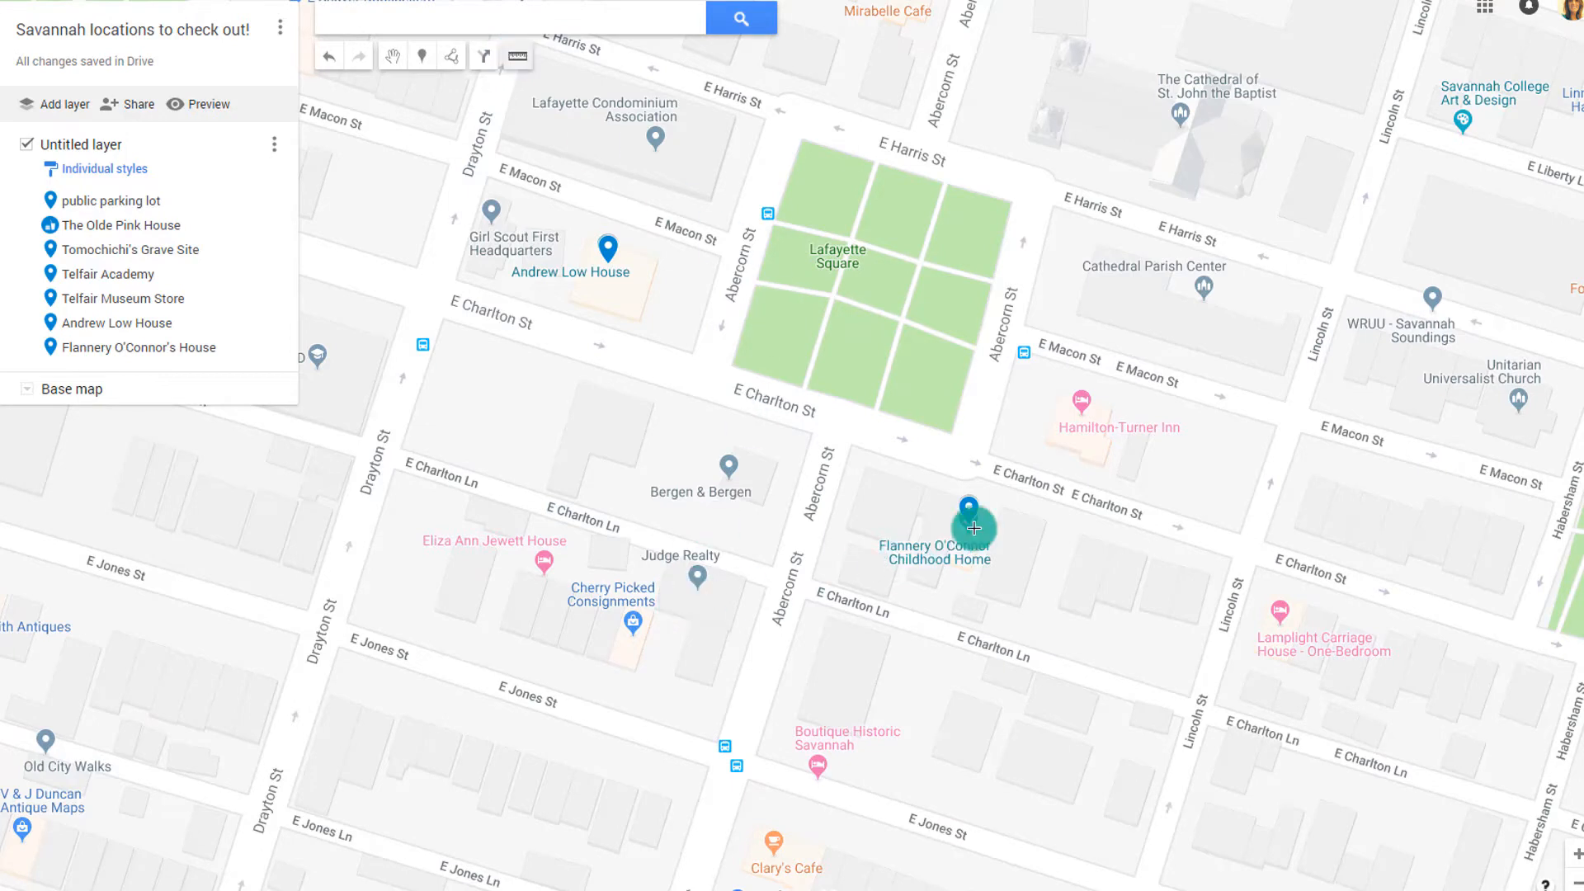
left_click(607, 250)
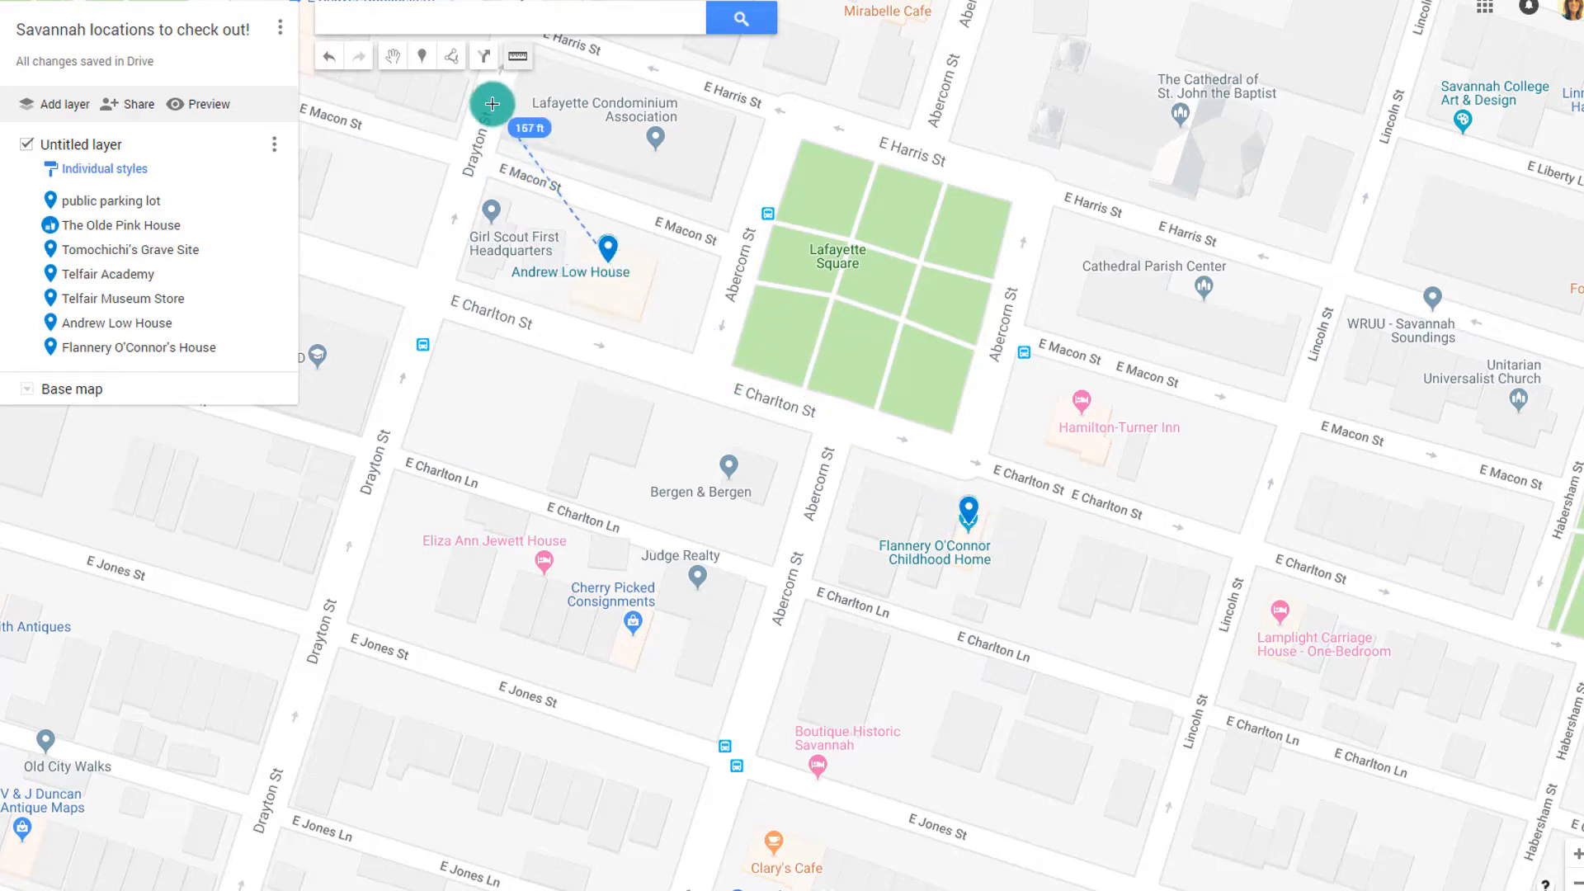
left_click(393, 55)
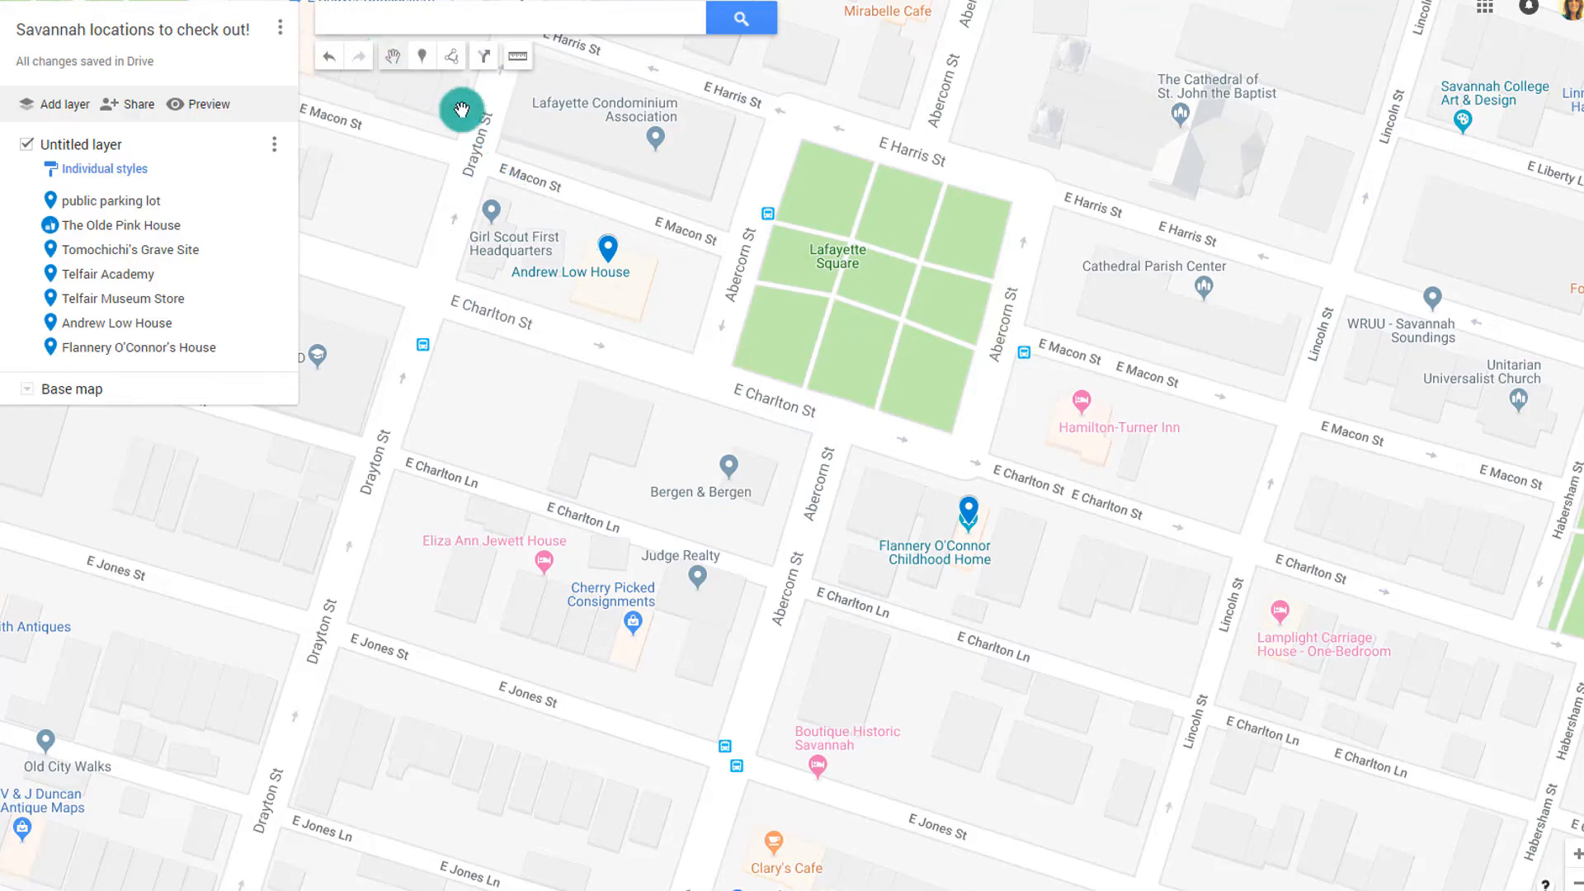
Measure the distance from Sorrel Weed House, then clear the measurement
scroll(665, 398, "down", 3)
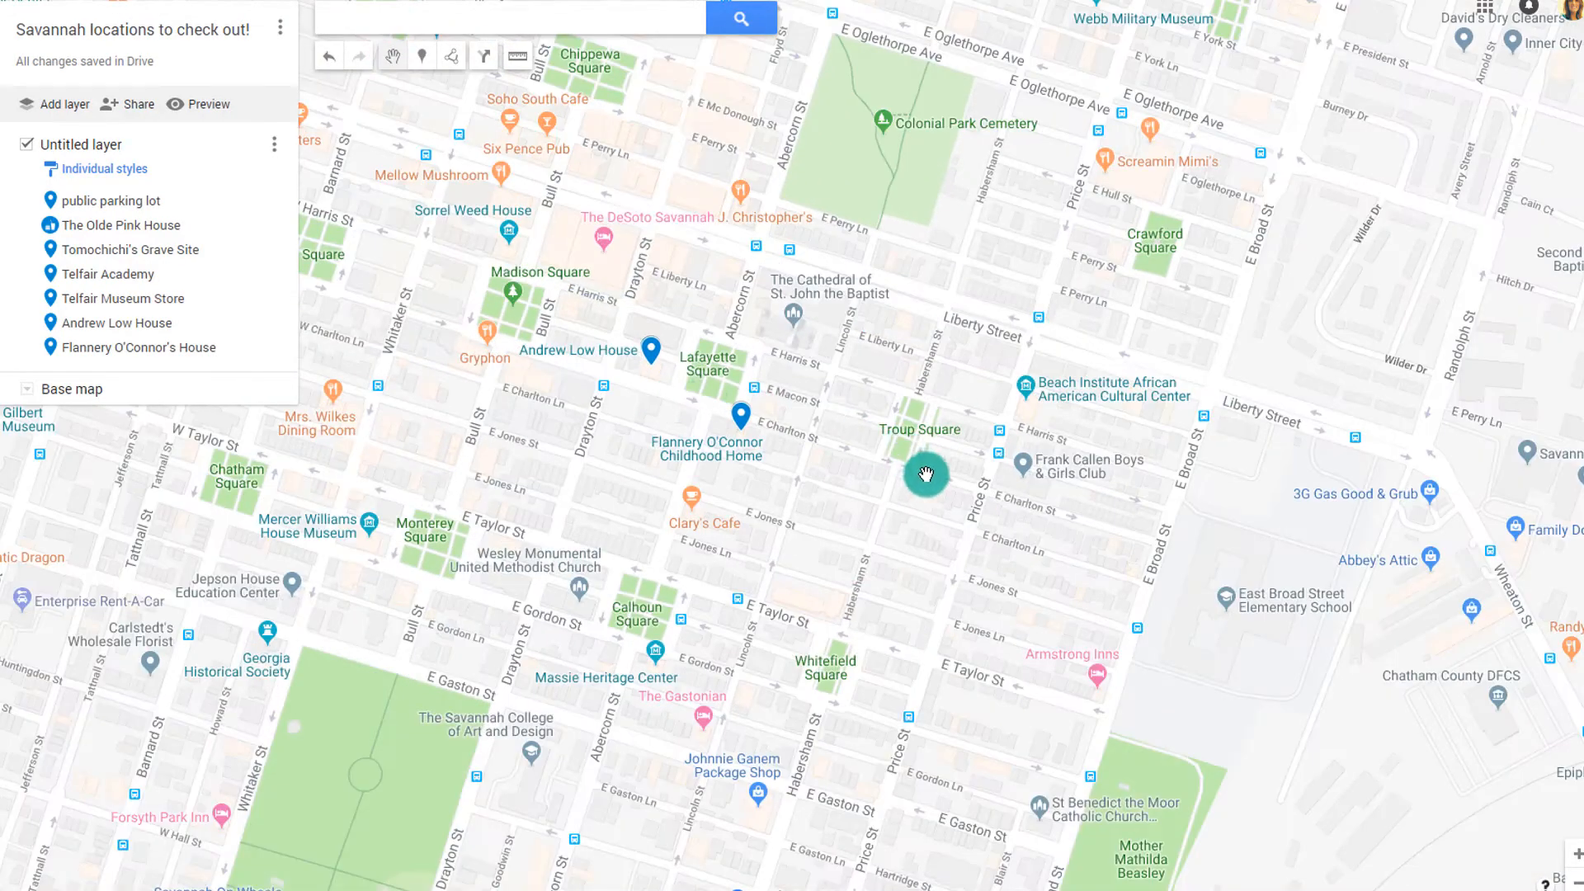
left_click_drag(927, 472, 939, 546)
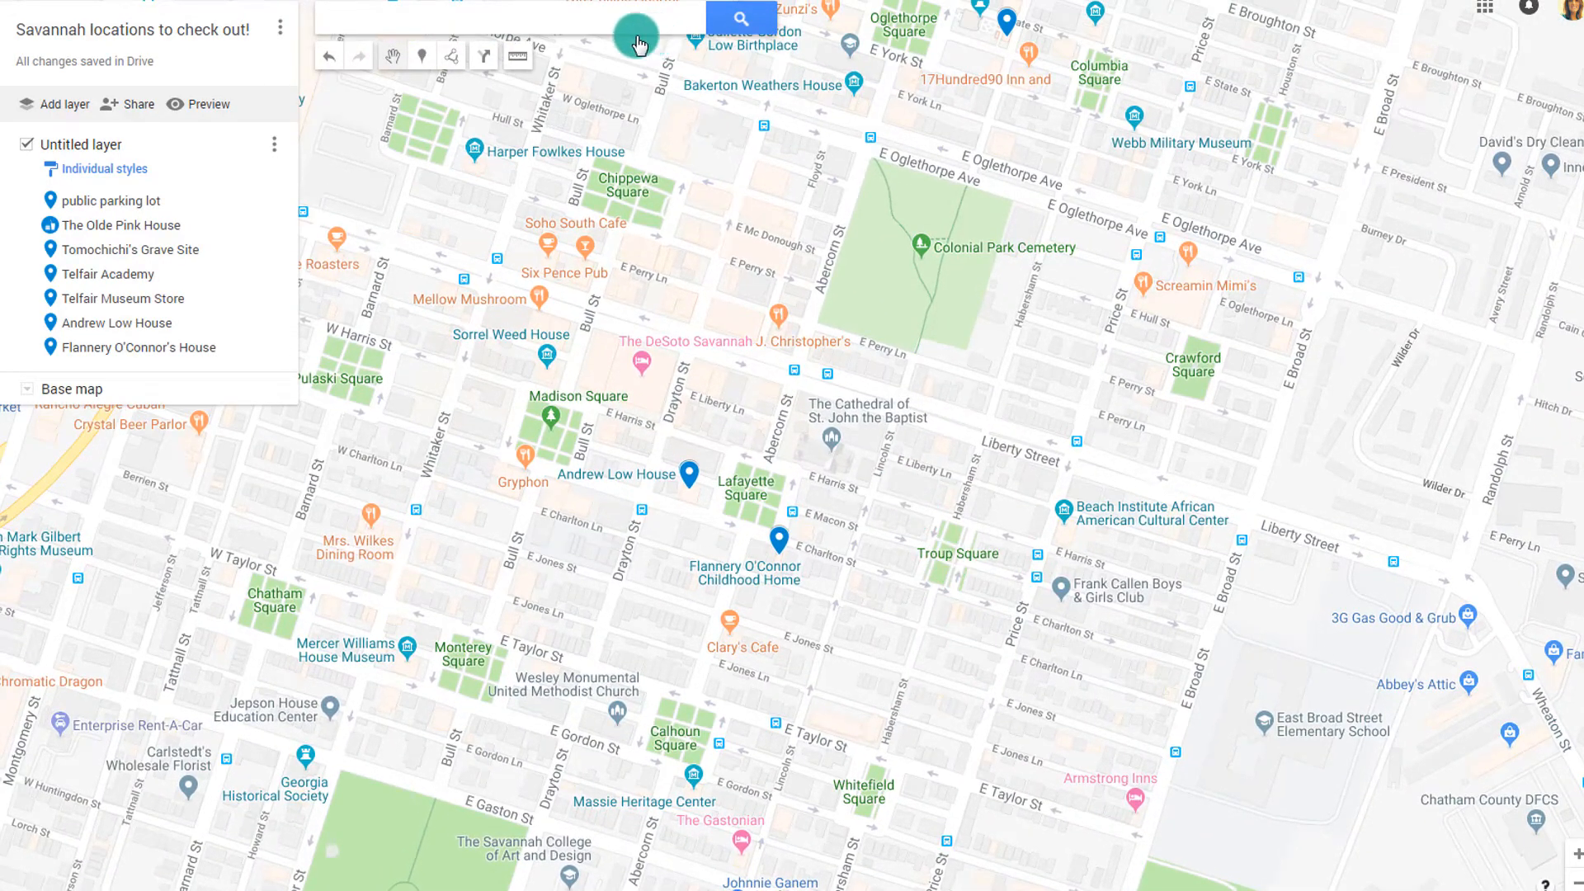
left_click(518, 58)
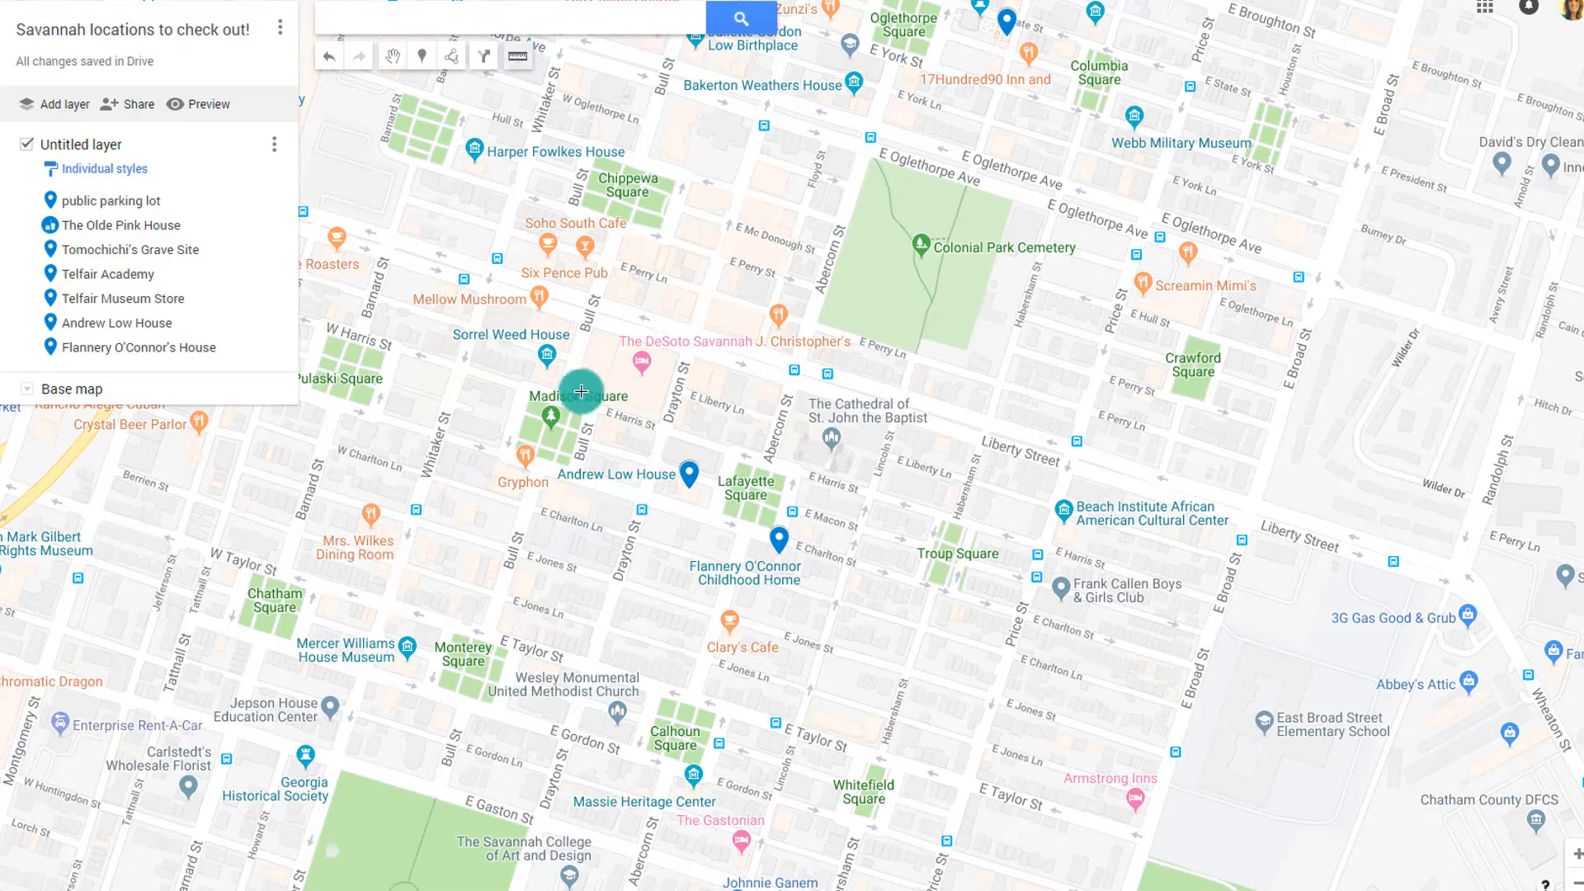
left_click(545, 353)
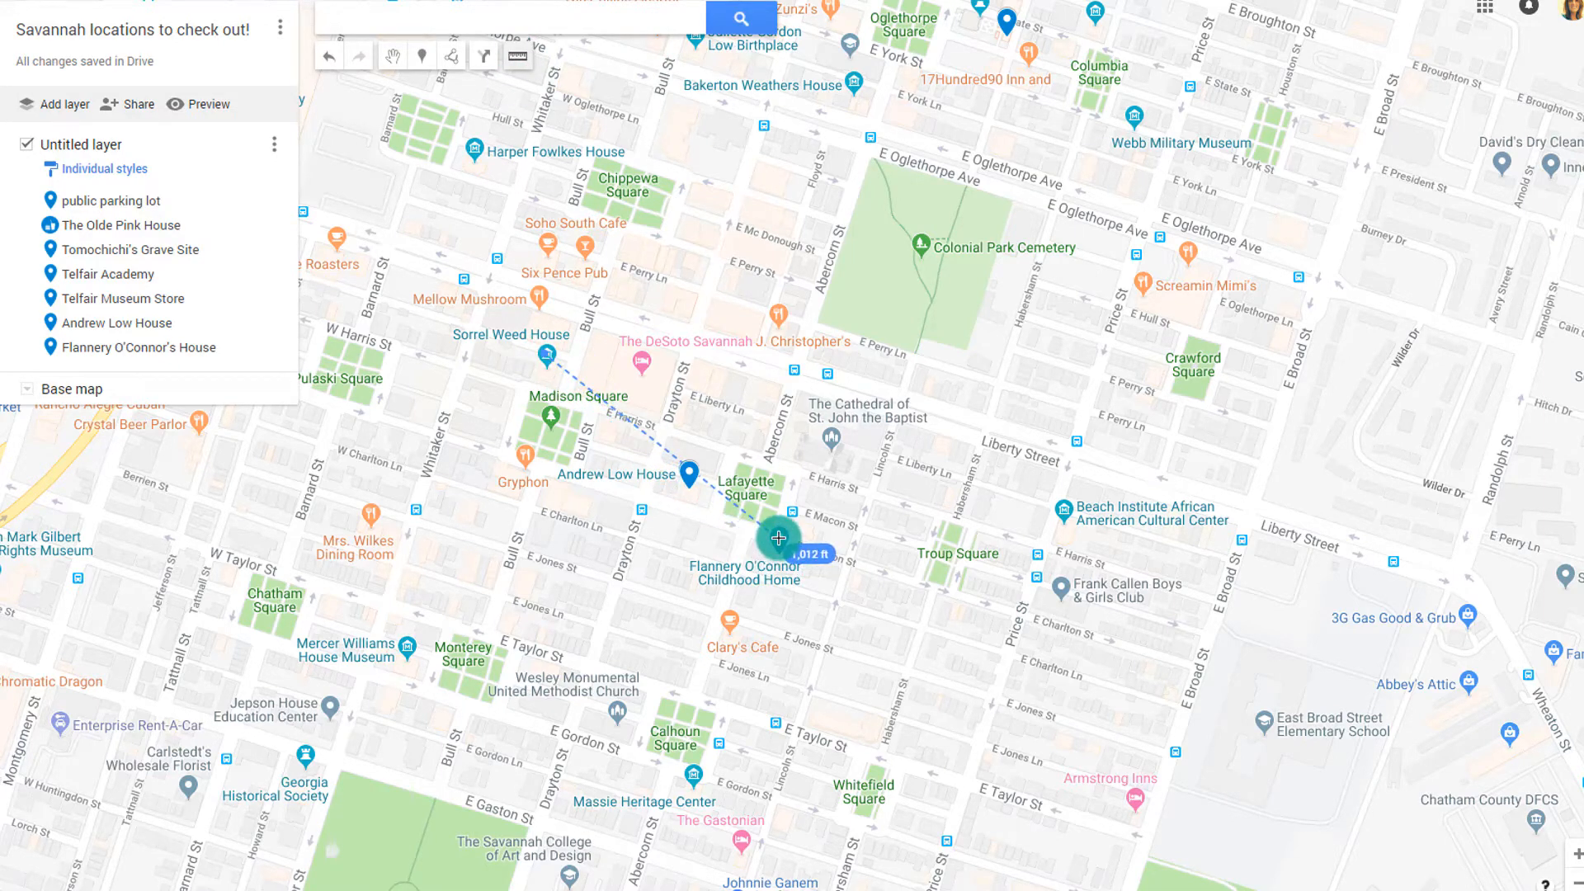
double_click(539, 347)
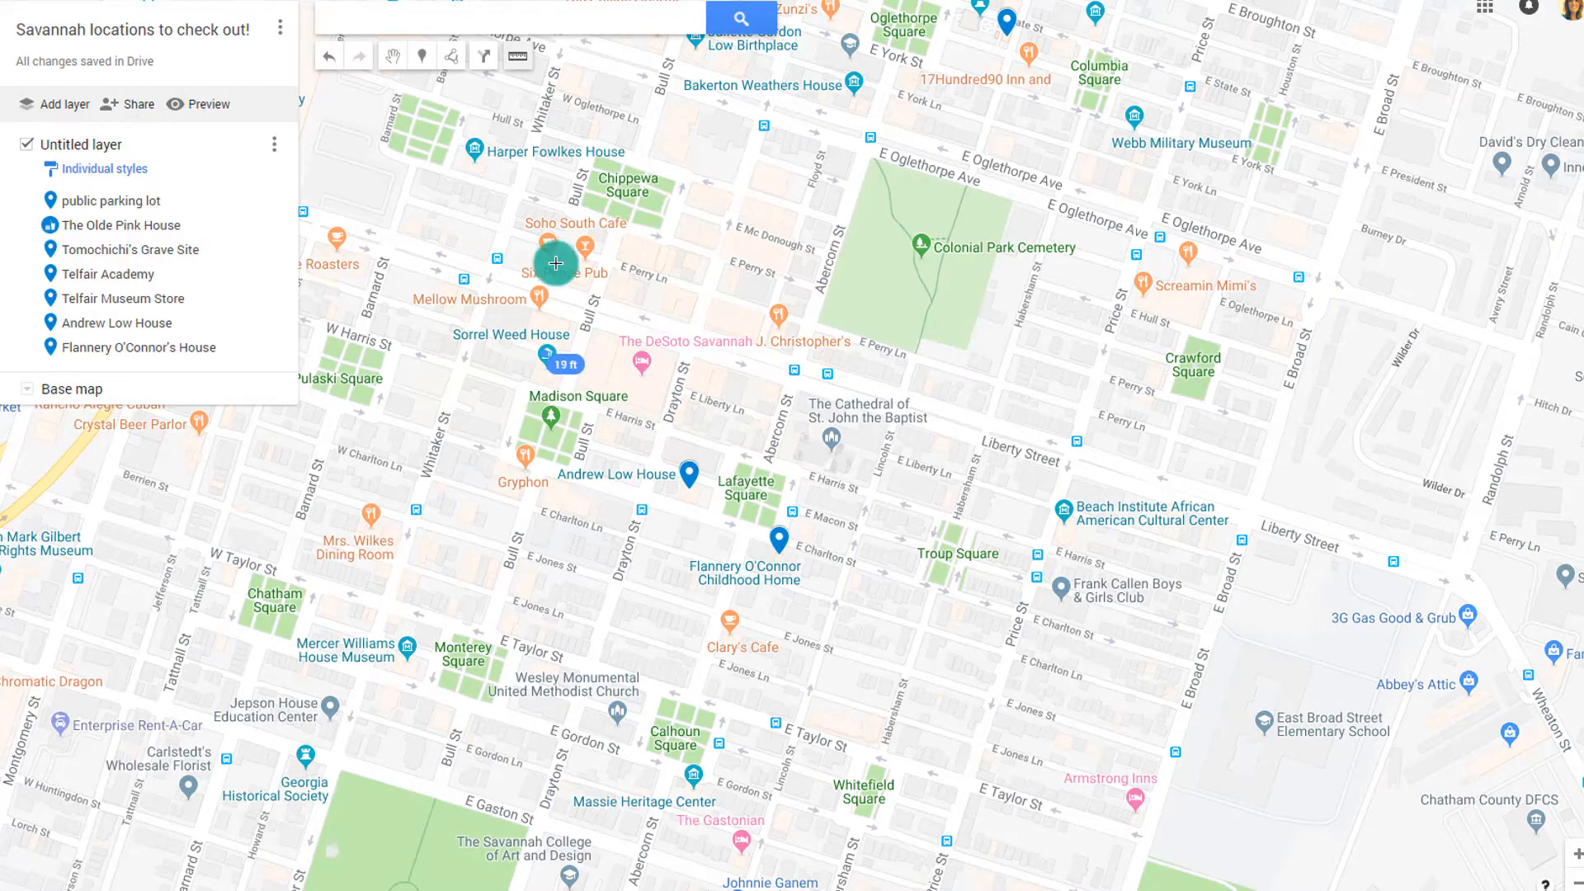
left_click(394, 57)
Measure another distance from downtown Savannah, then return to the hand tool
scroll(795, 449, "down", 3)
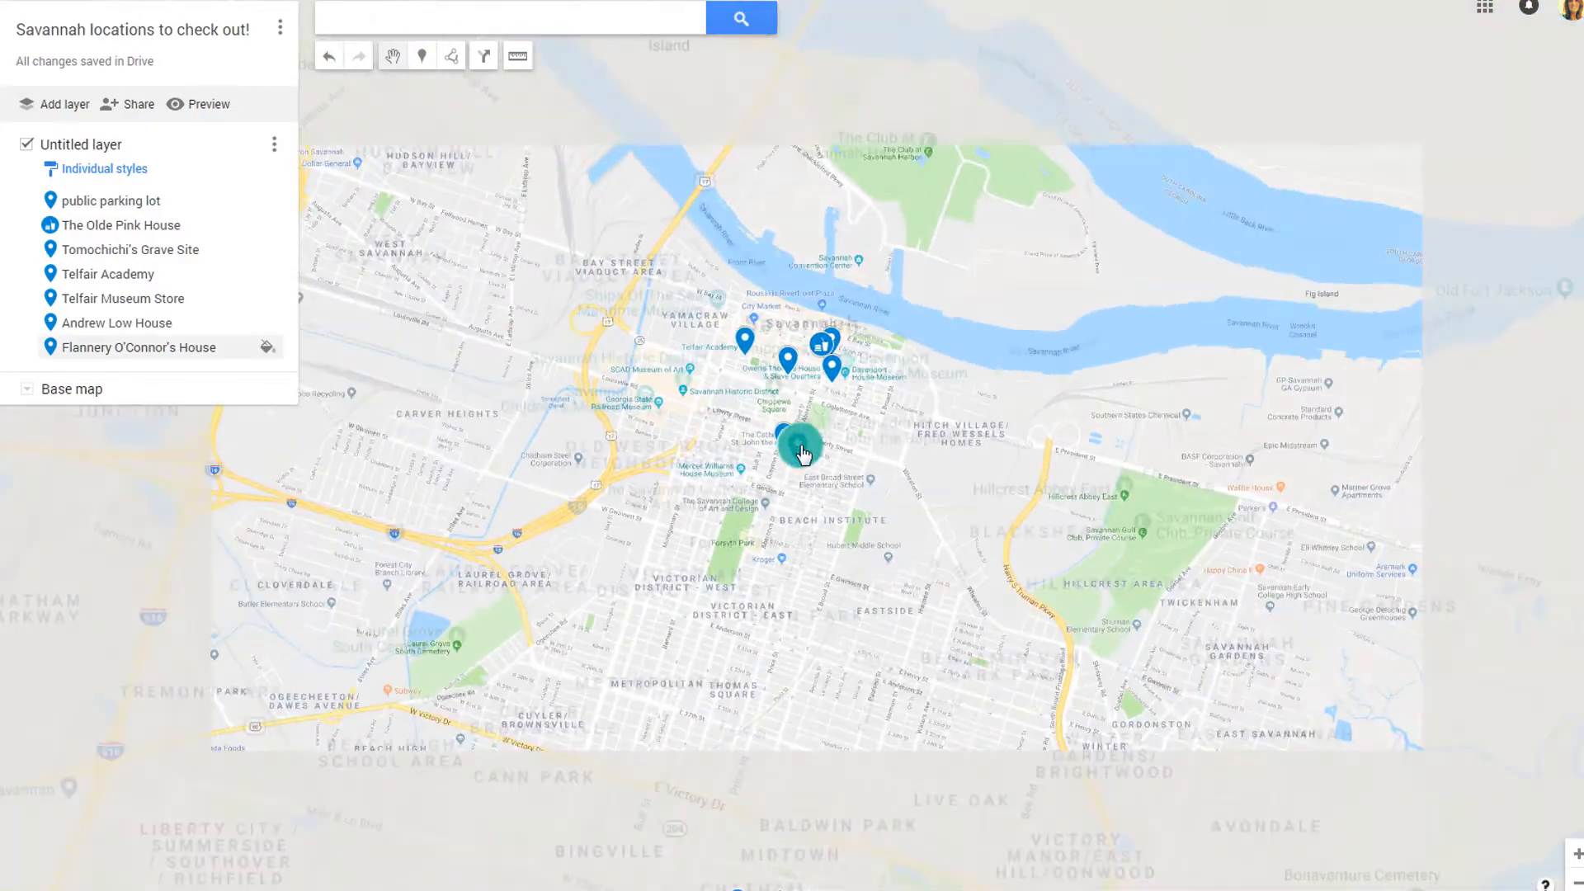
scroll(803, 454, "down", 1)
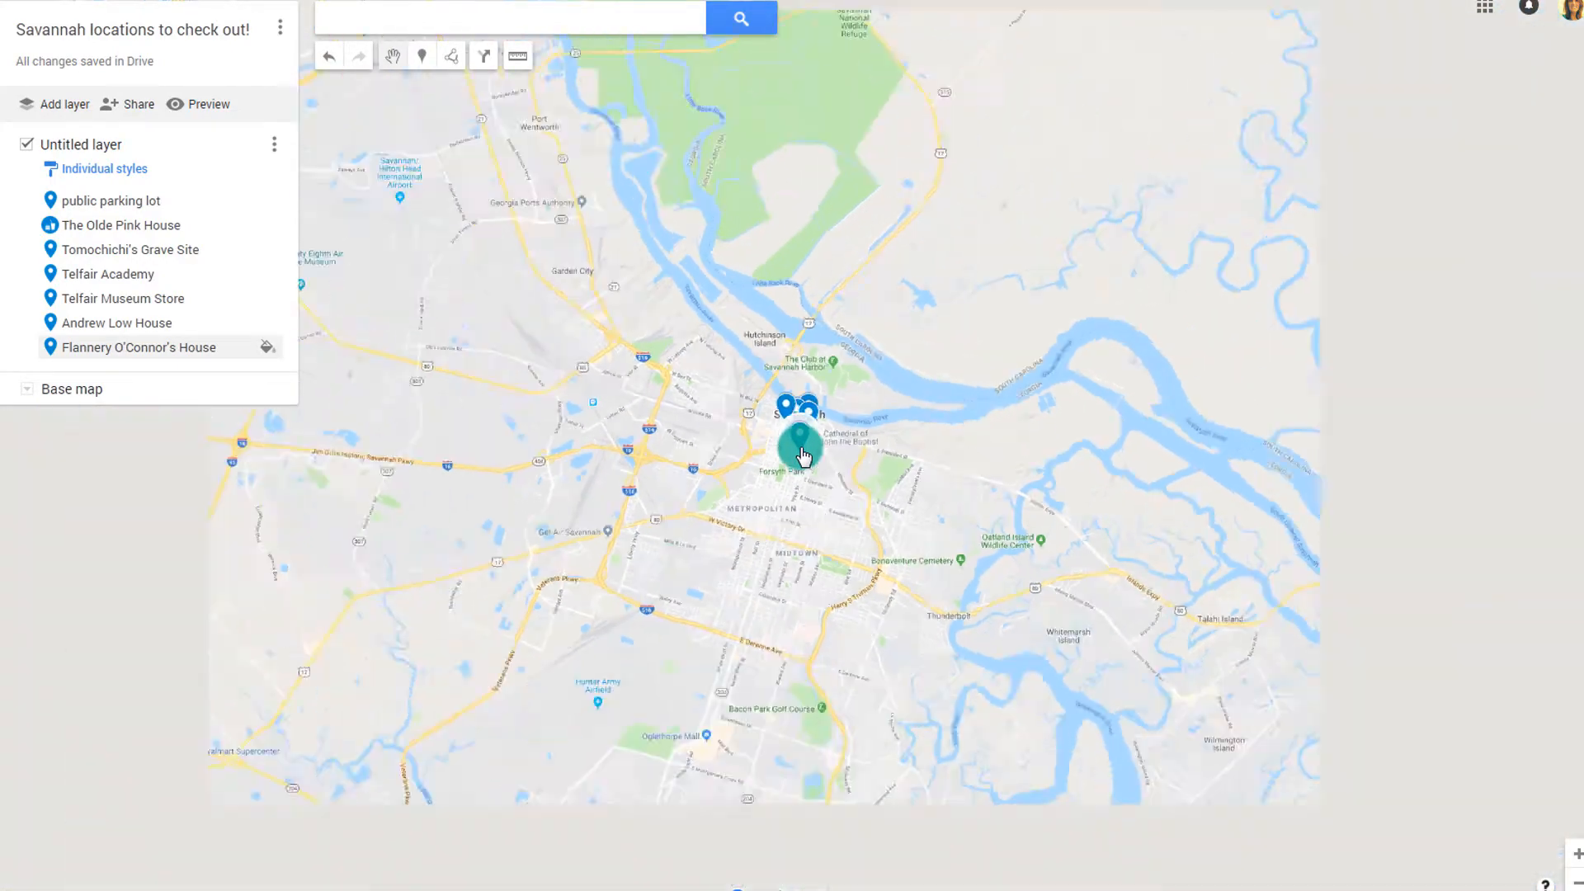
left_click_drag(1124, 475, 916, 329)
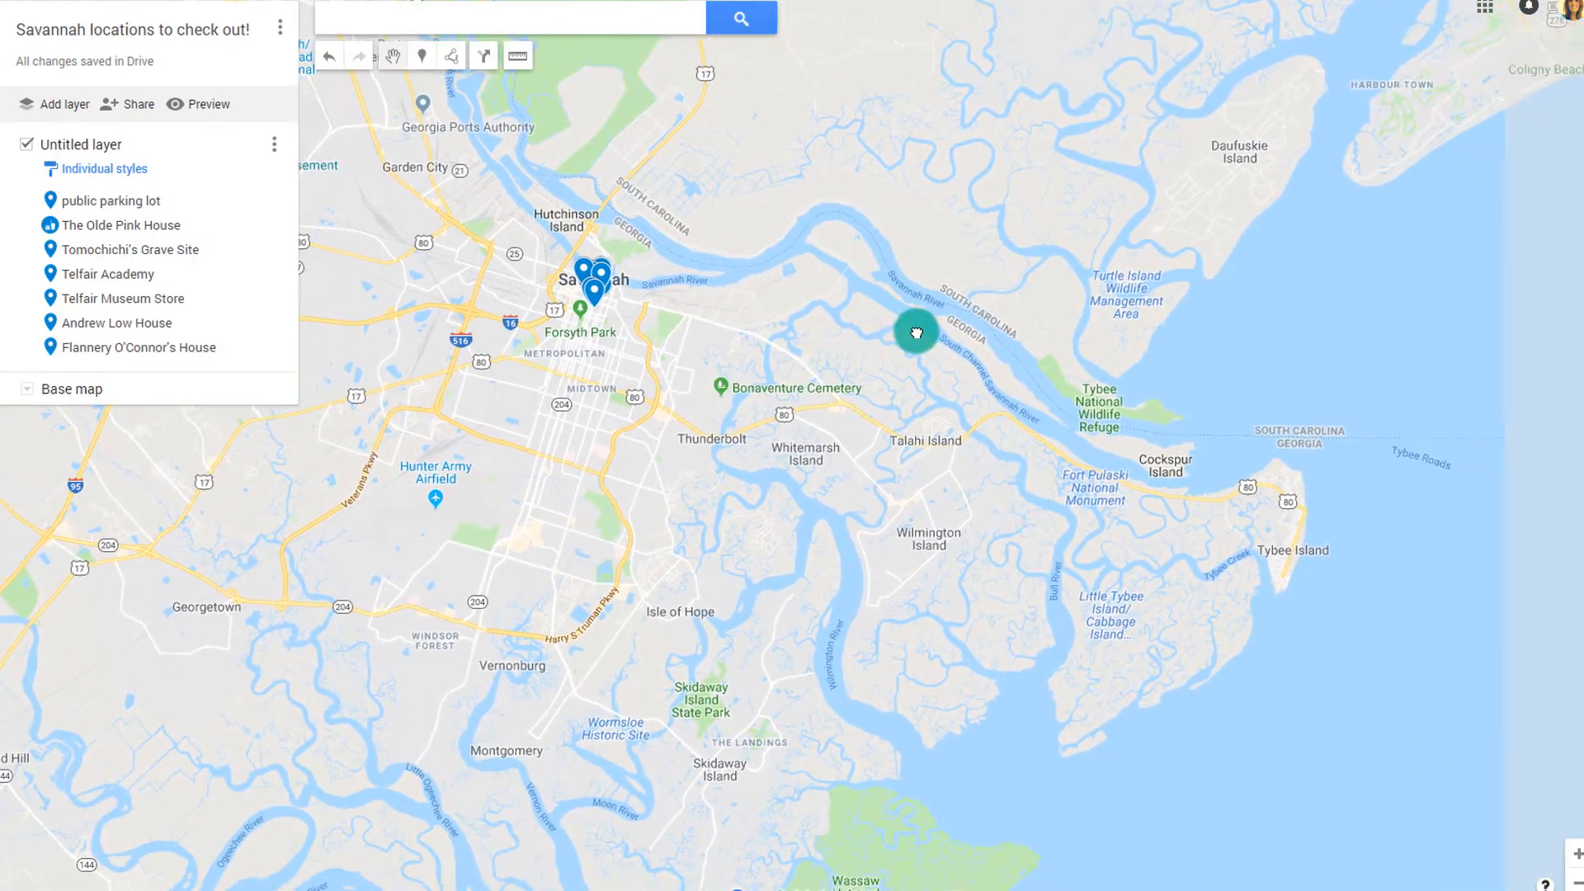
left_click(516, 56)
left_click(588, 280)
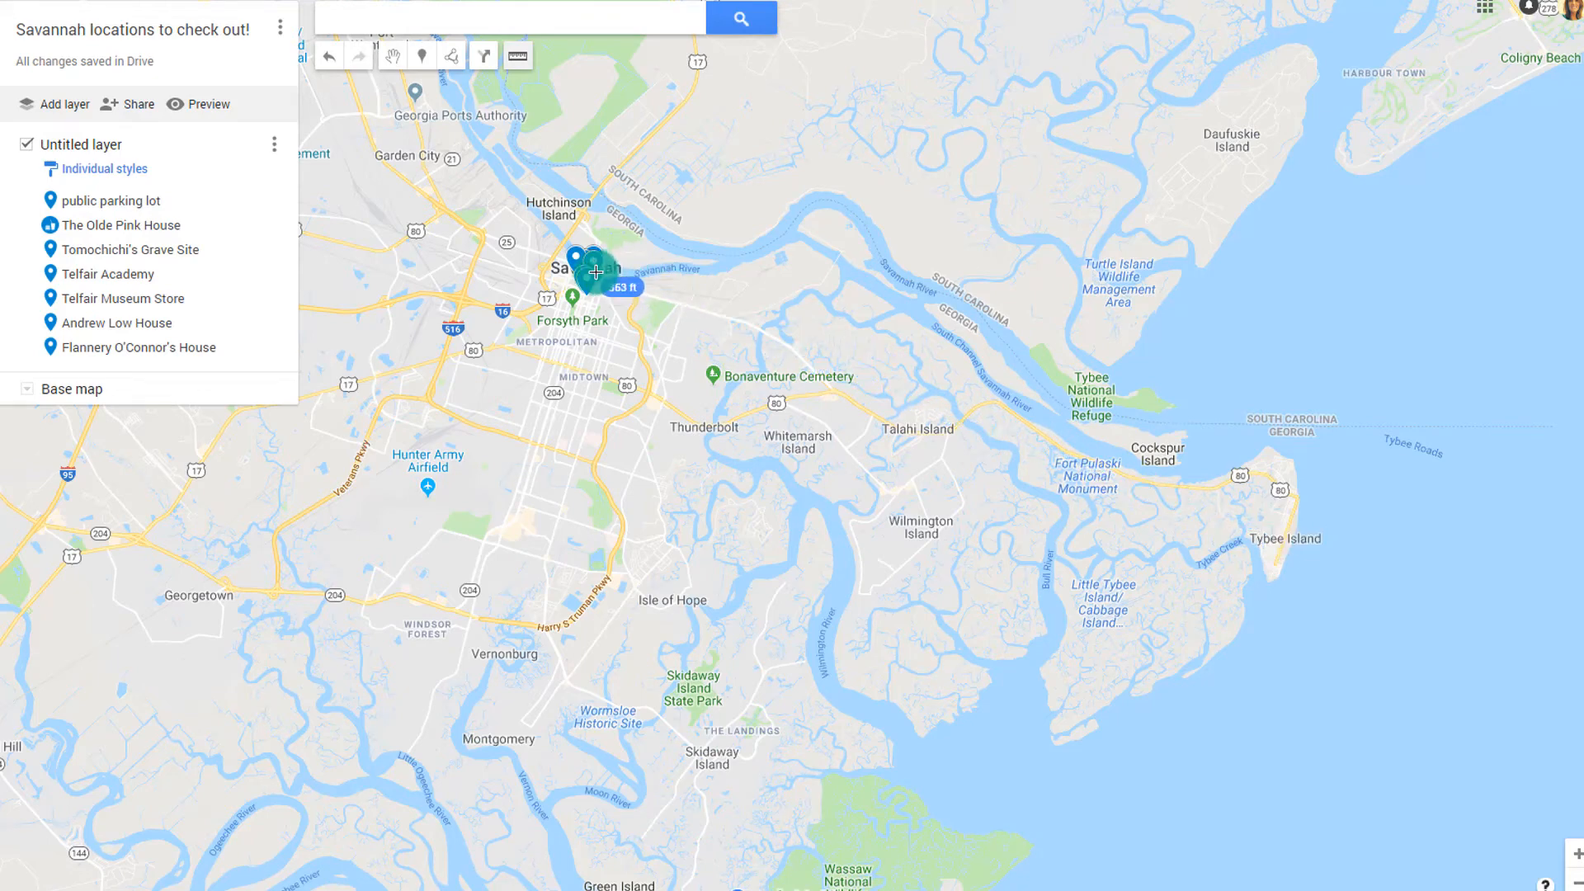
left_click(392, 56)
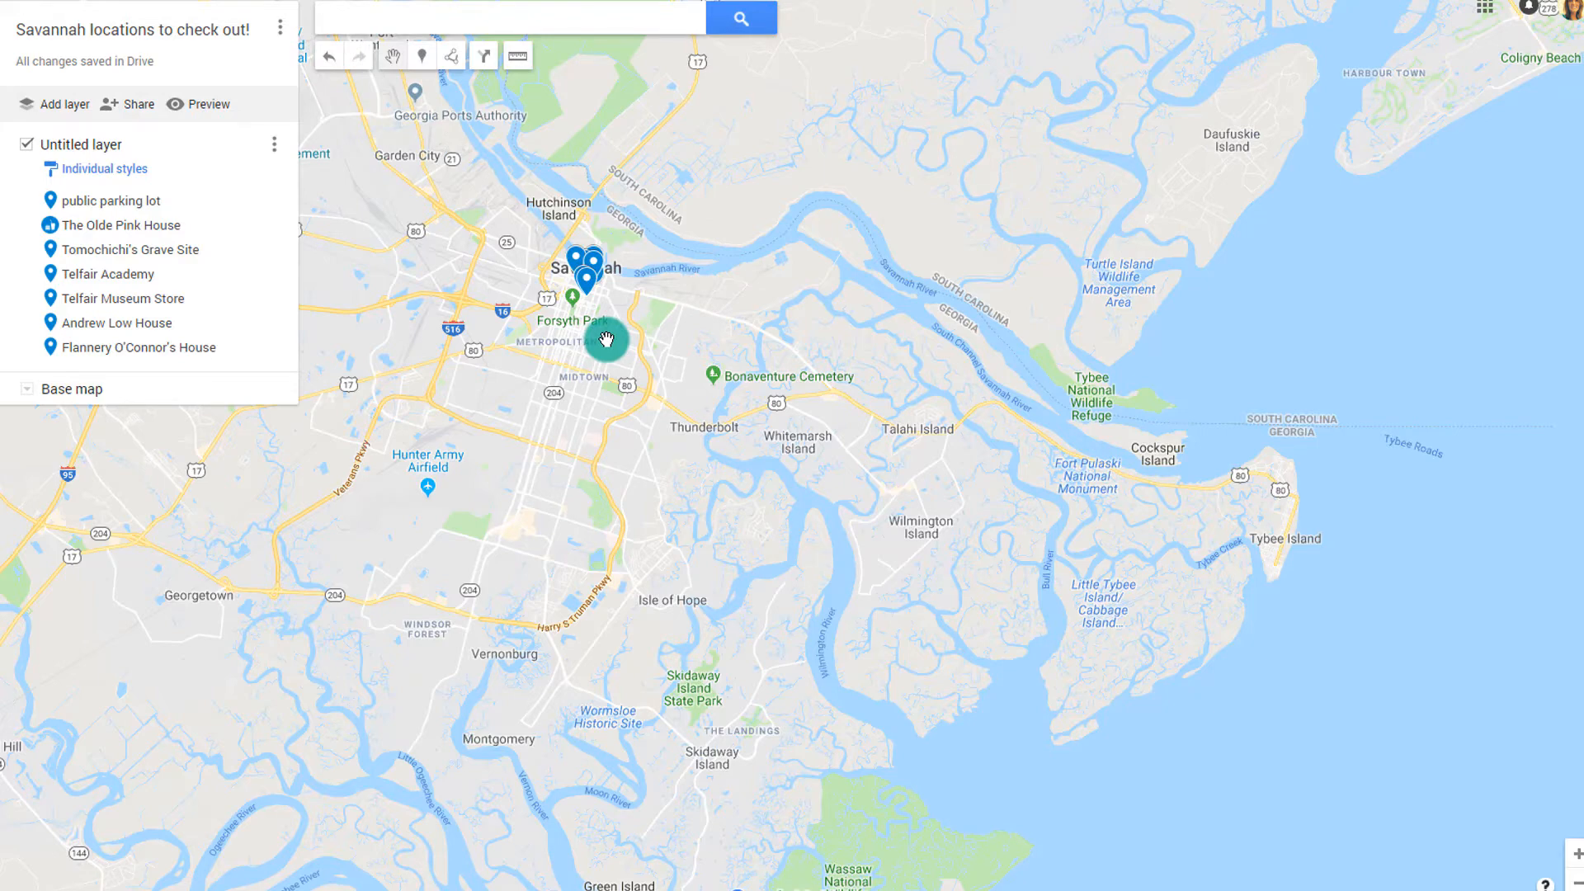
scroll(606, 339, "up", 5)
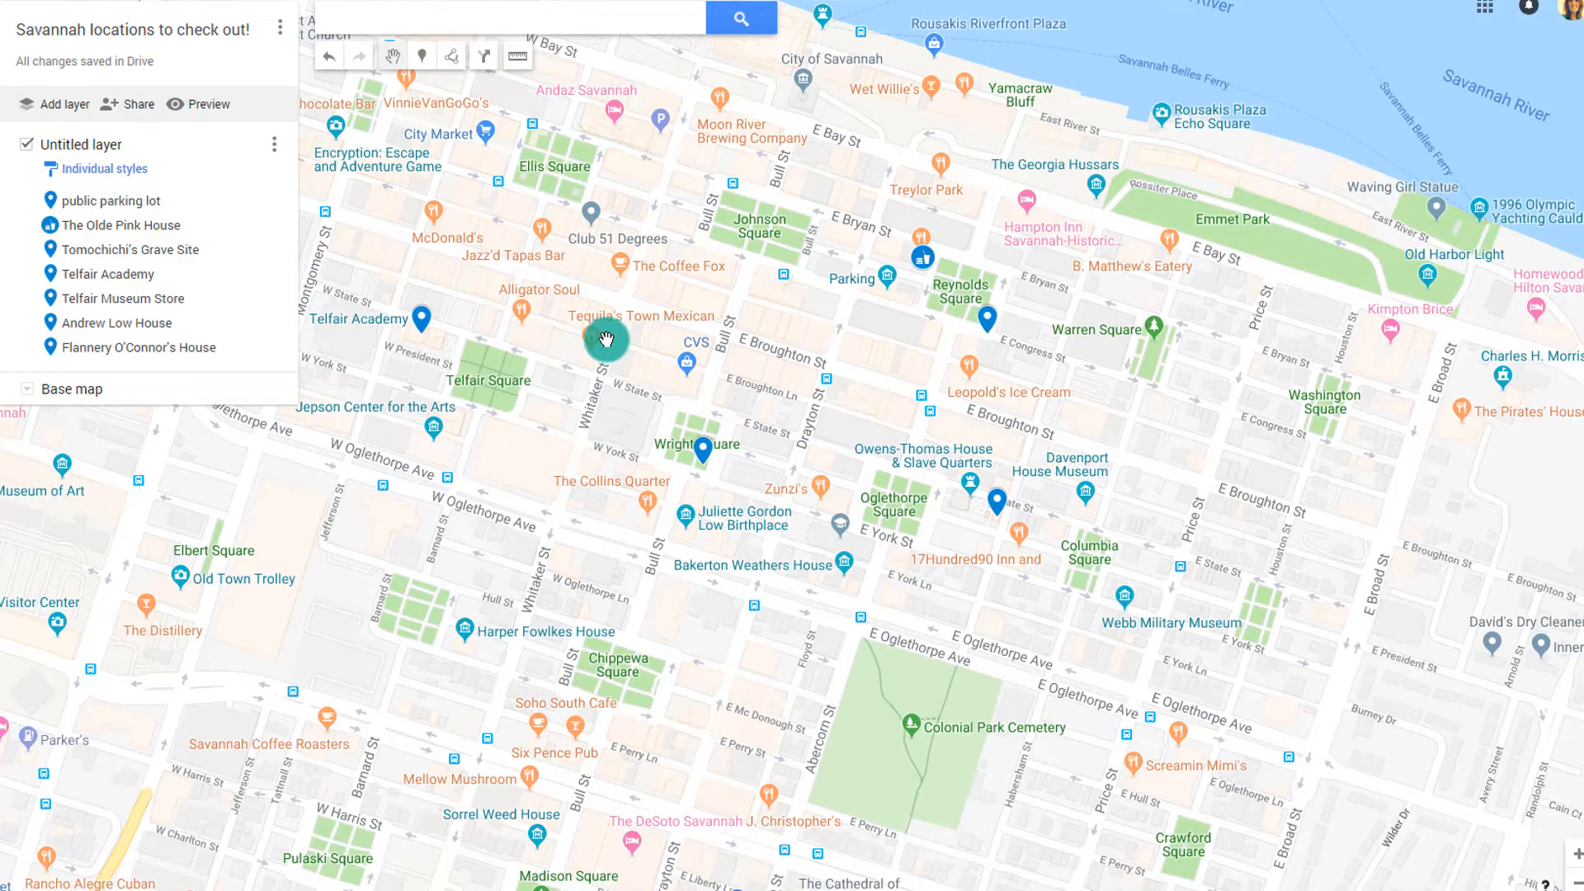
Add a driving route beginning at the public parking lot
left_click(451, 60)
left_click(490, 123)
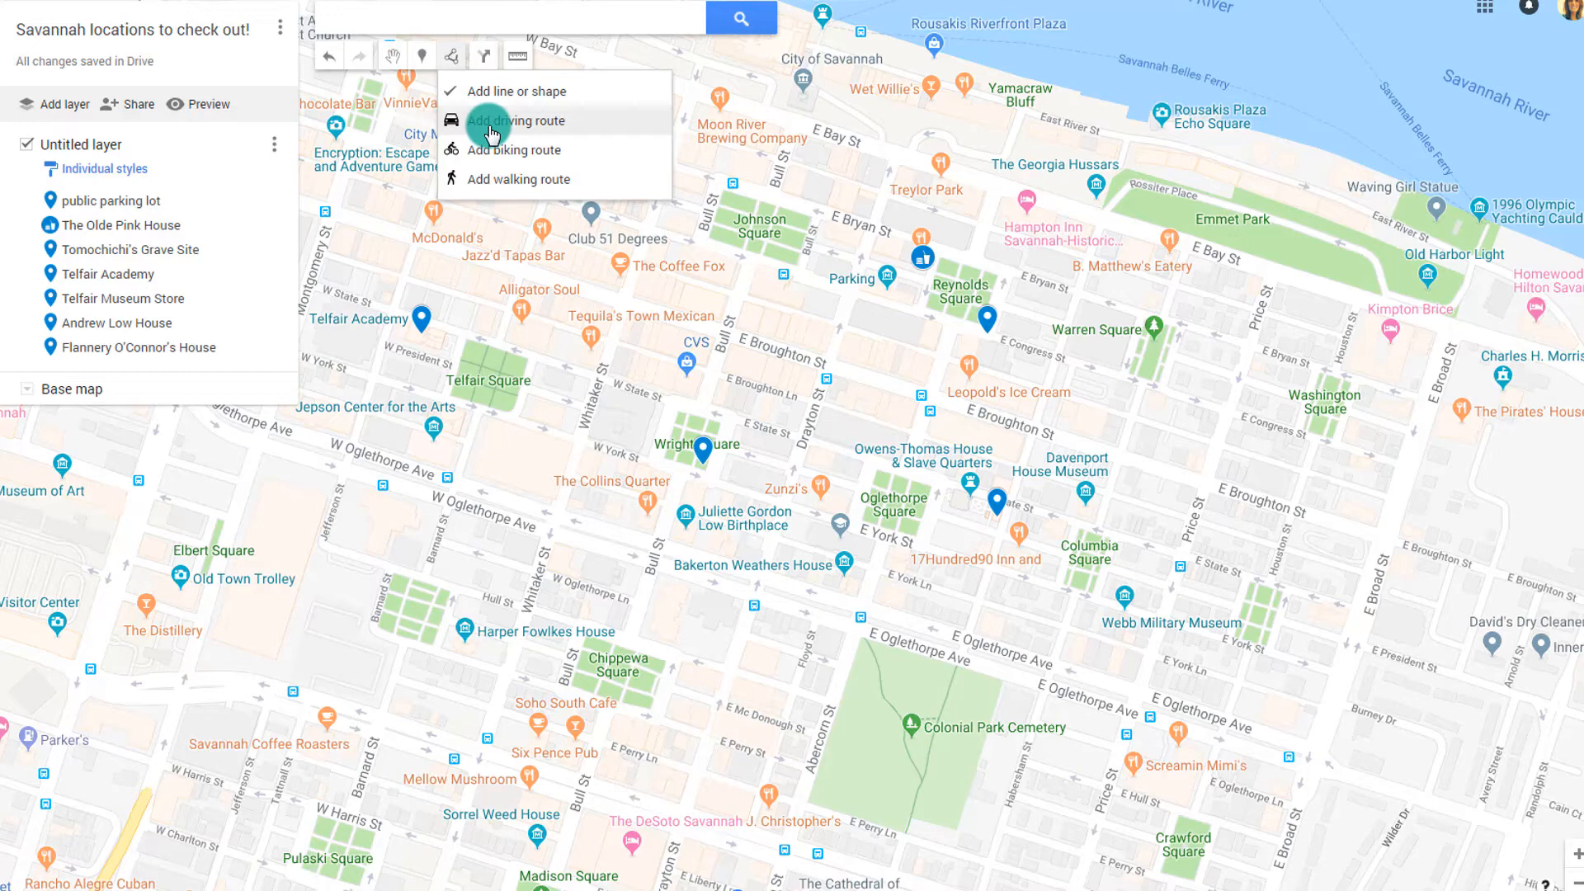
left_click(490, 132)
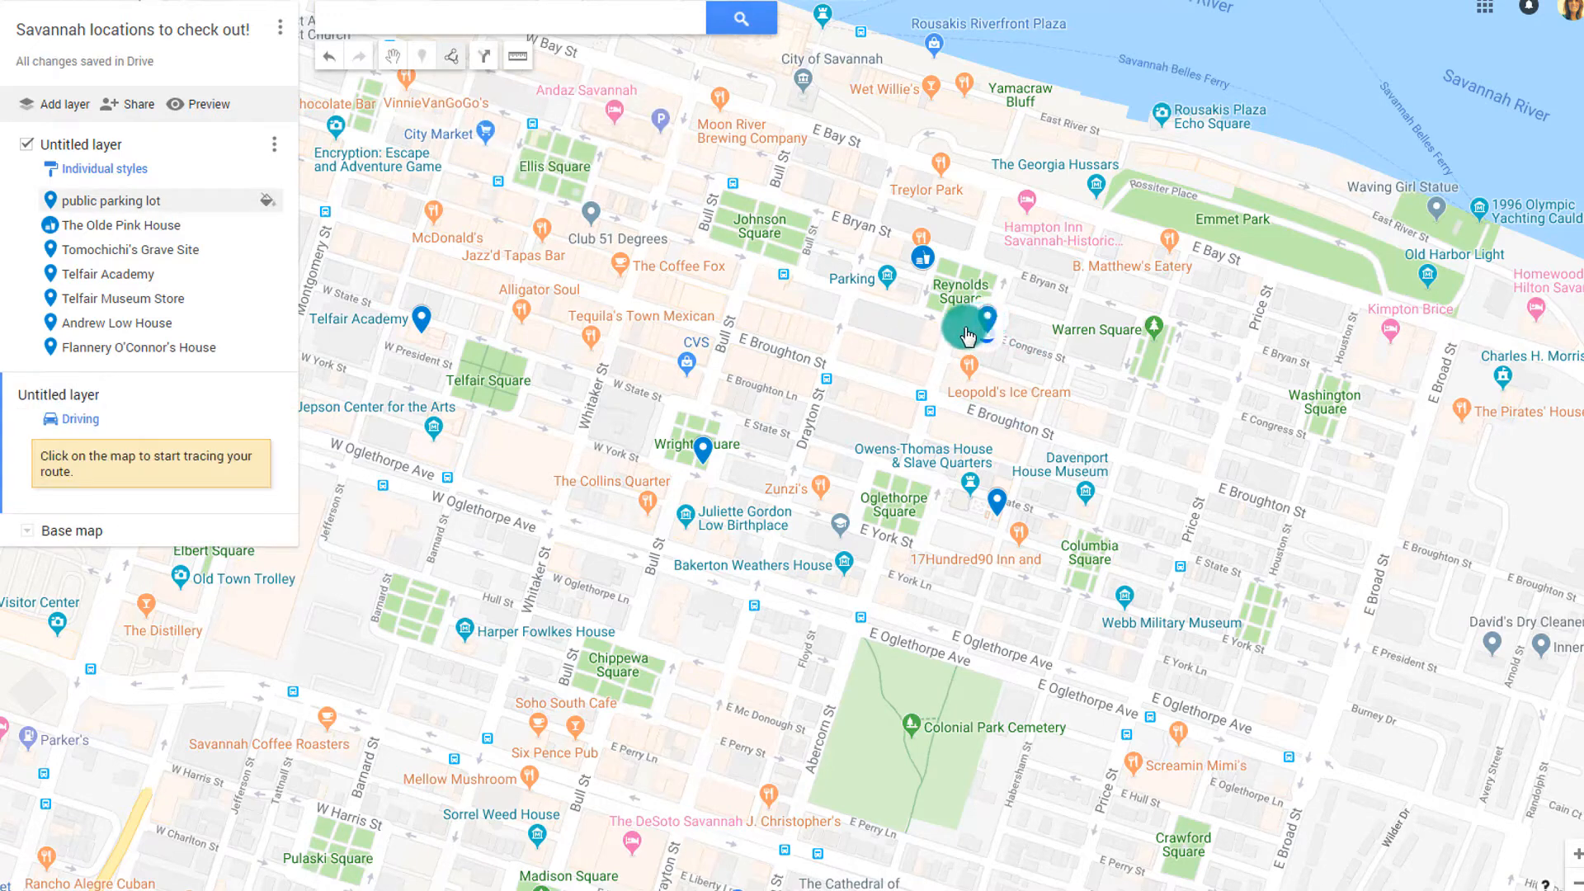
left_click(942, 313)
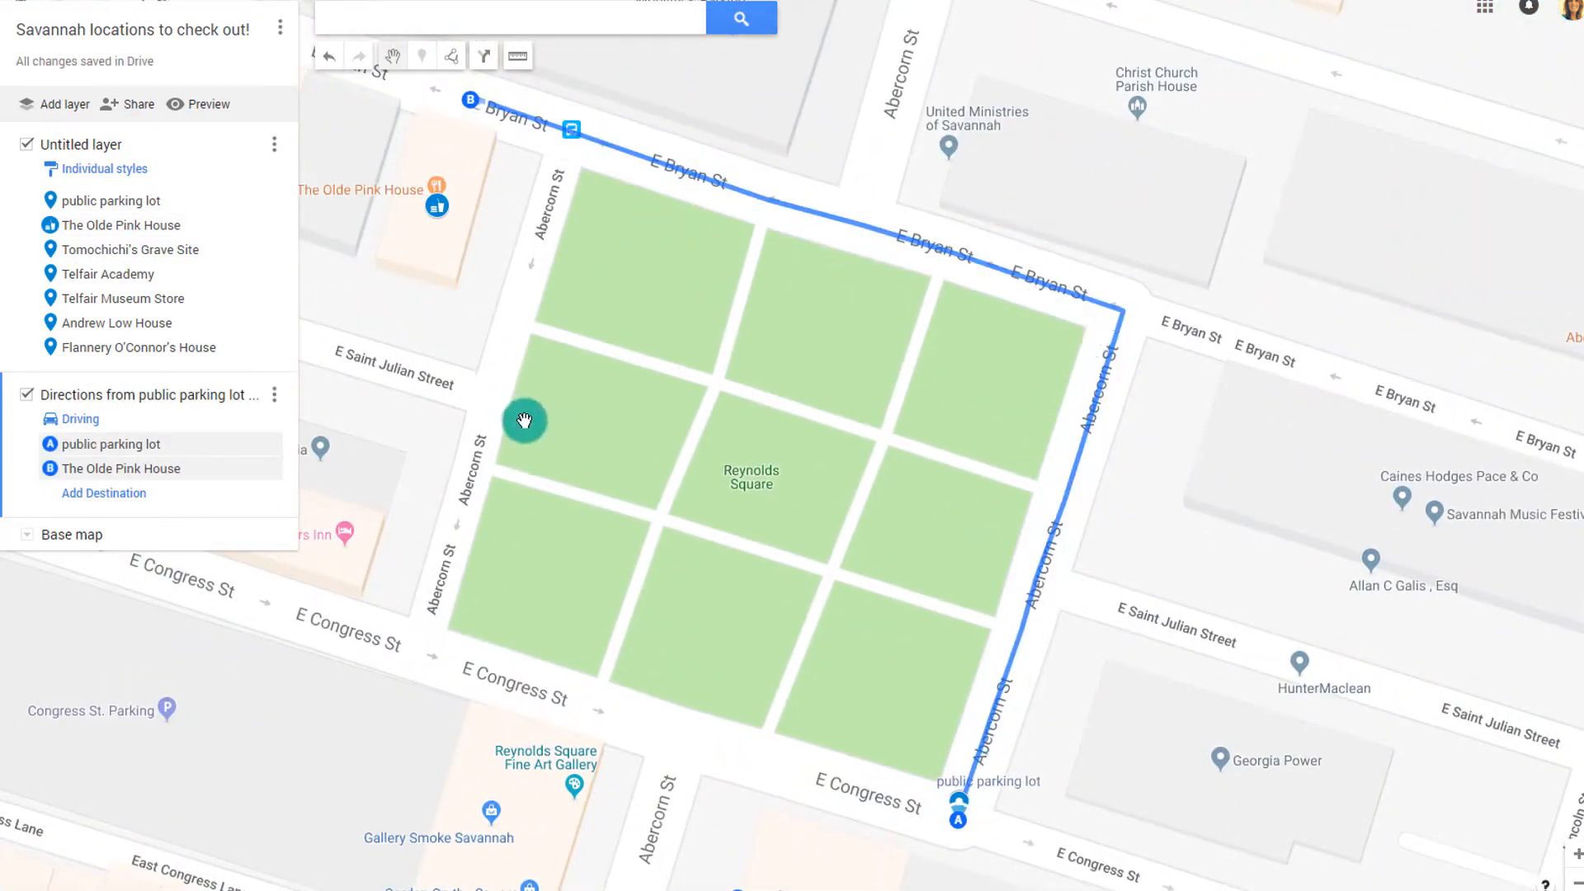
Start another new driving route from the Draw a line menu
scroll(524, 421, "down", 1)
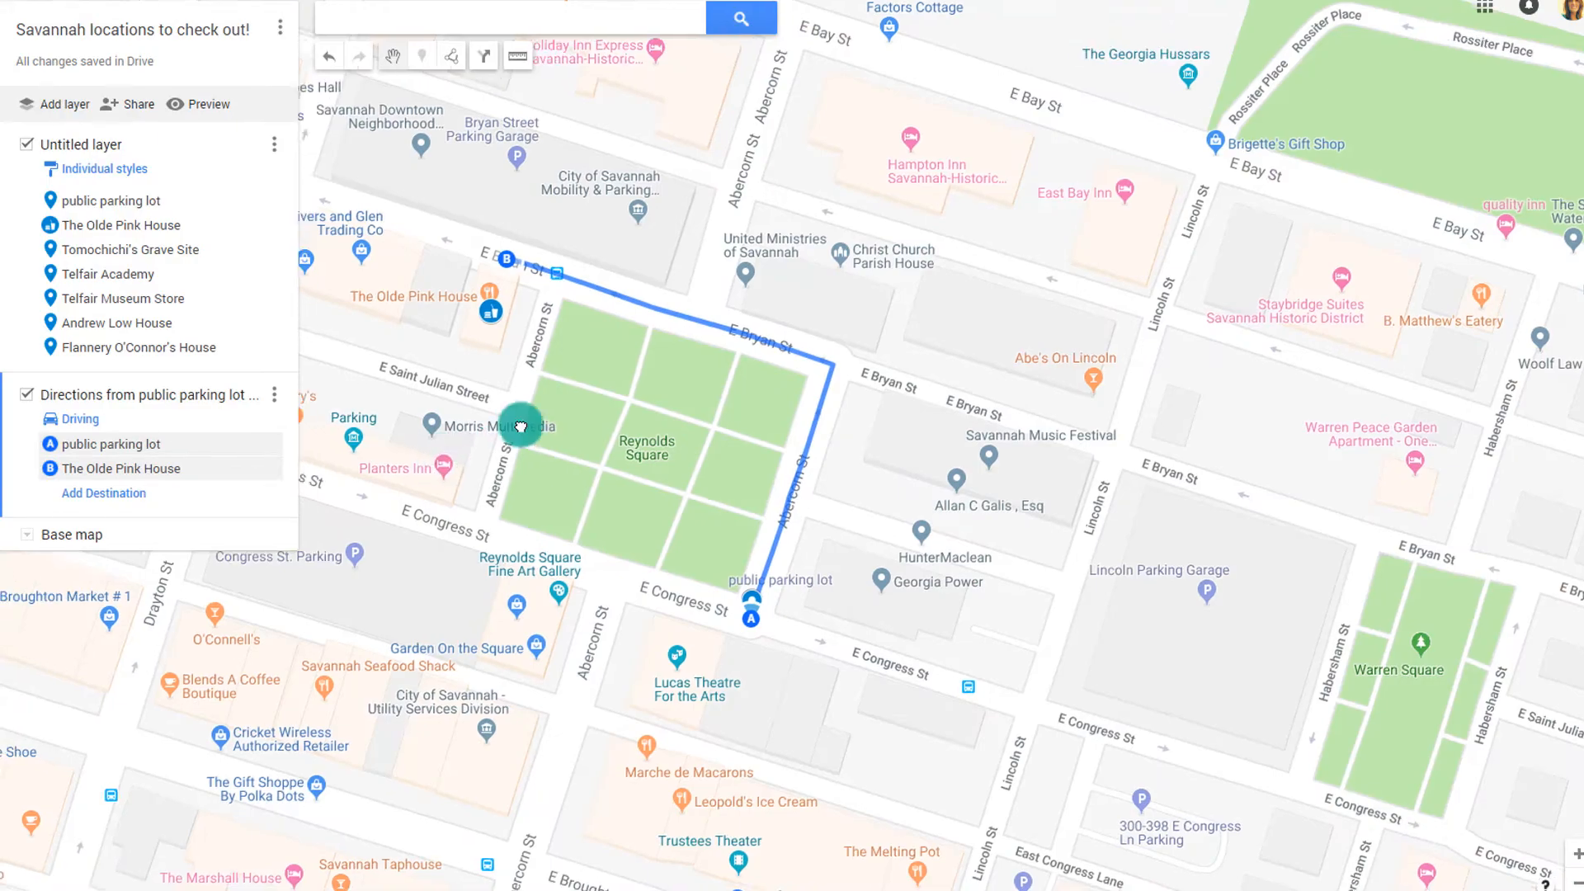
scroll(708, 346, "down", 2)
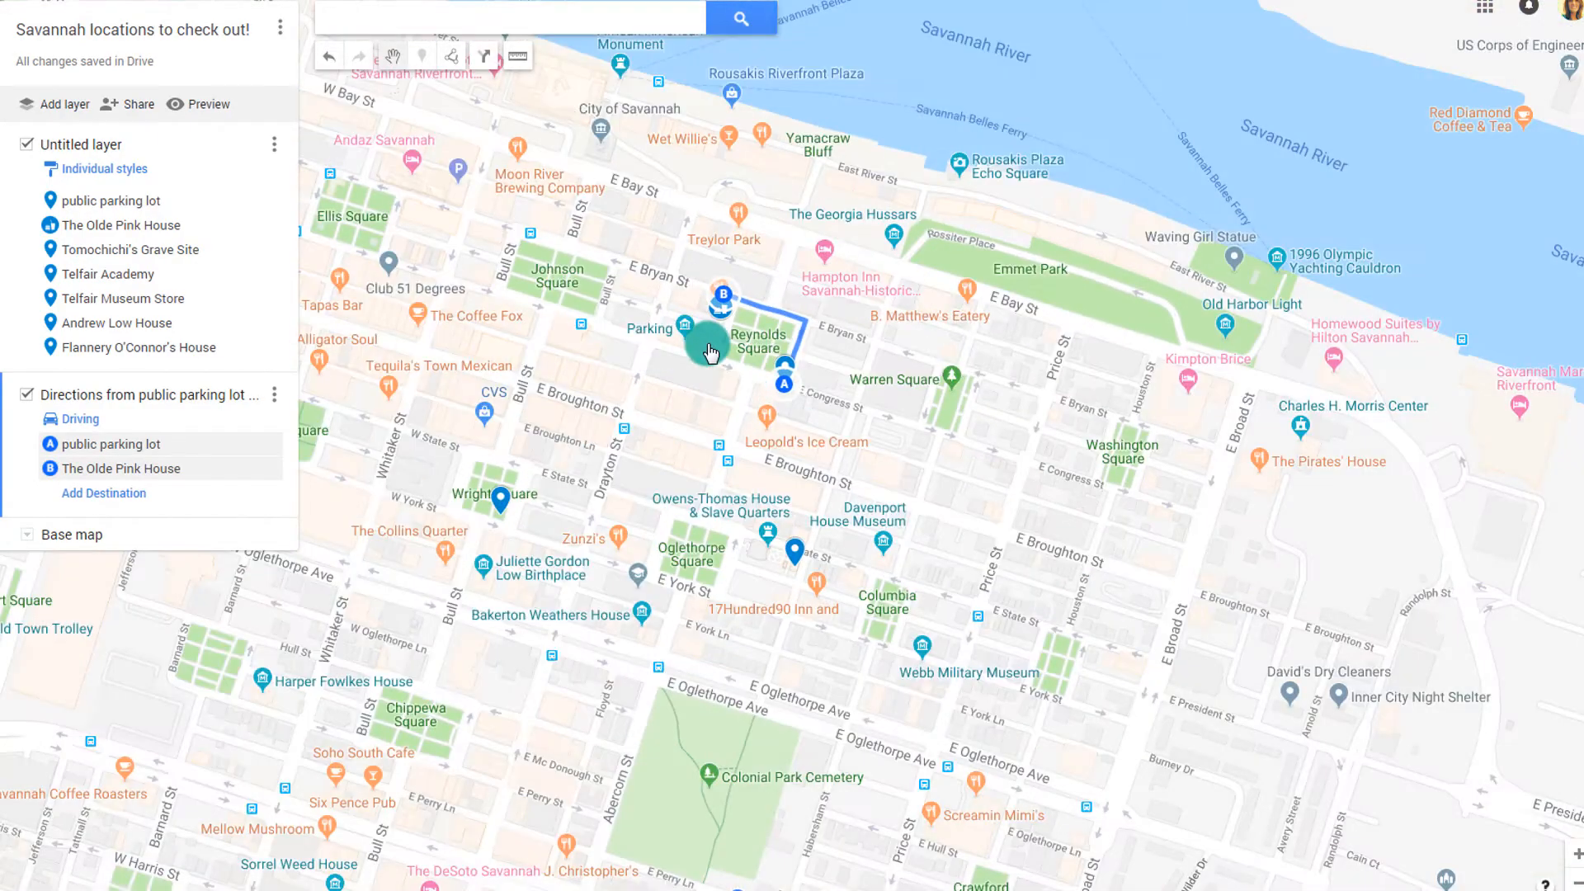
scroll(708, 346, "up", 1)
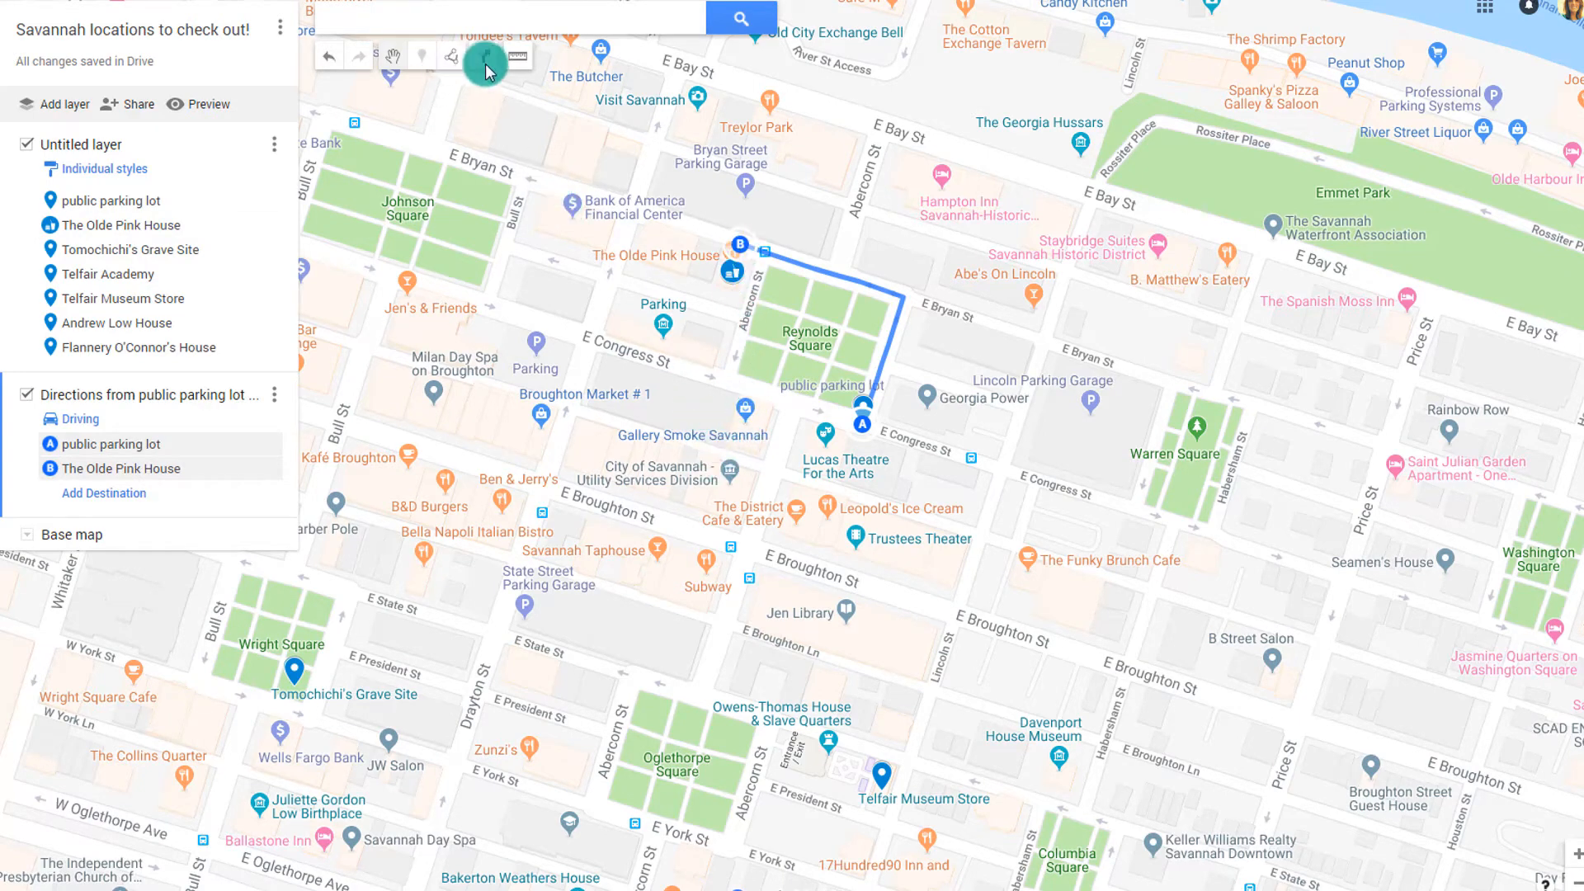
left_click(453, 58)
left_click(490, 119)
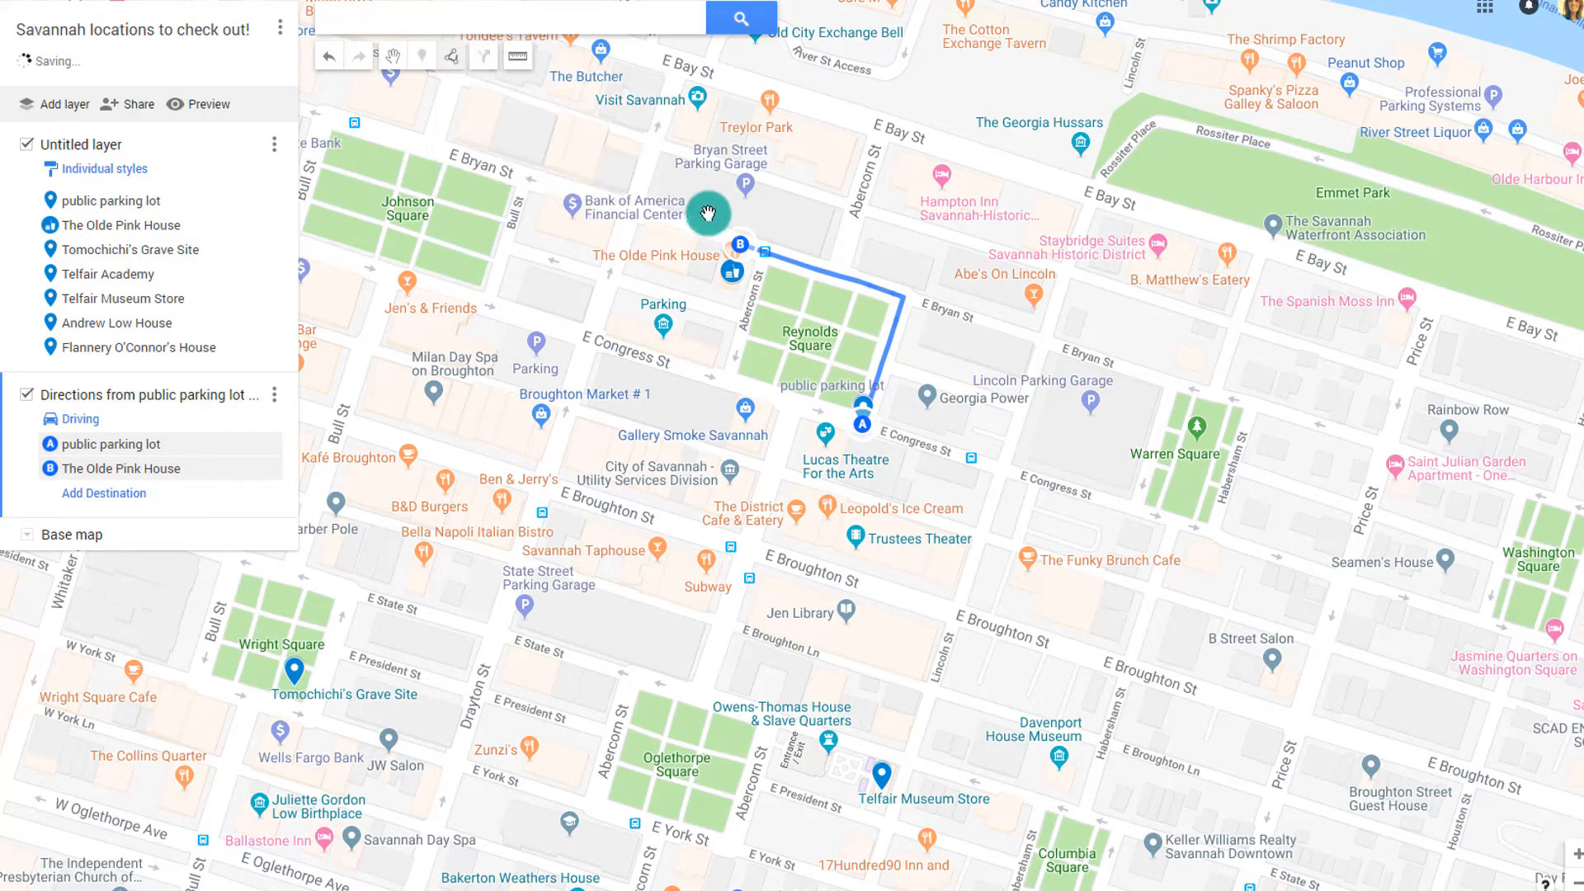
Route from The Olde Pink House to Telfair Museum Store
left_click(740, 241)
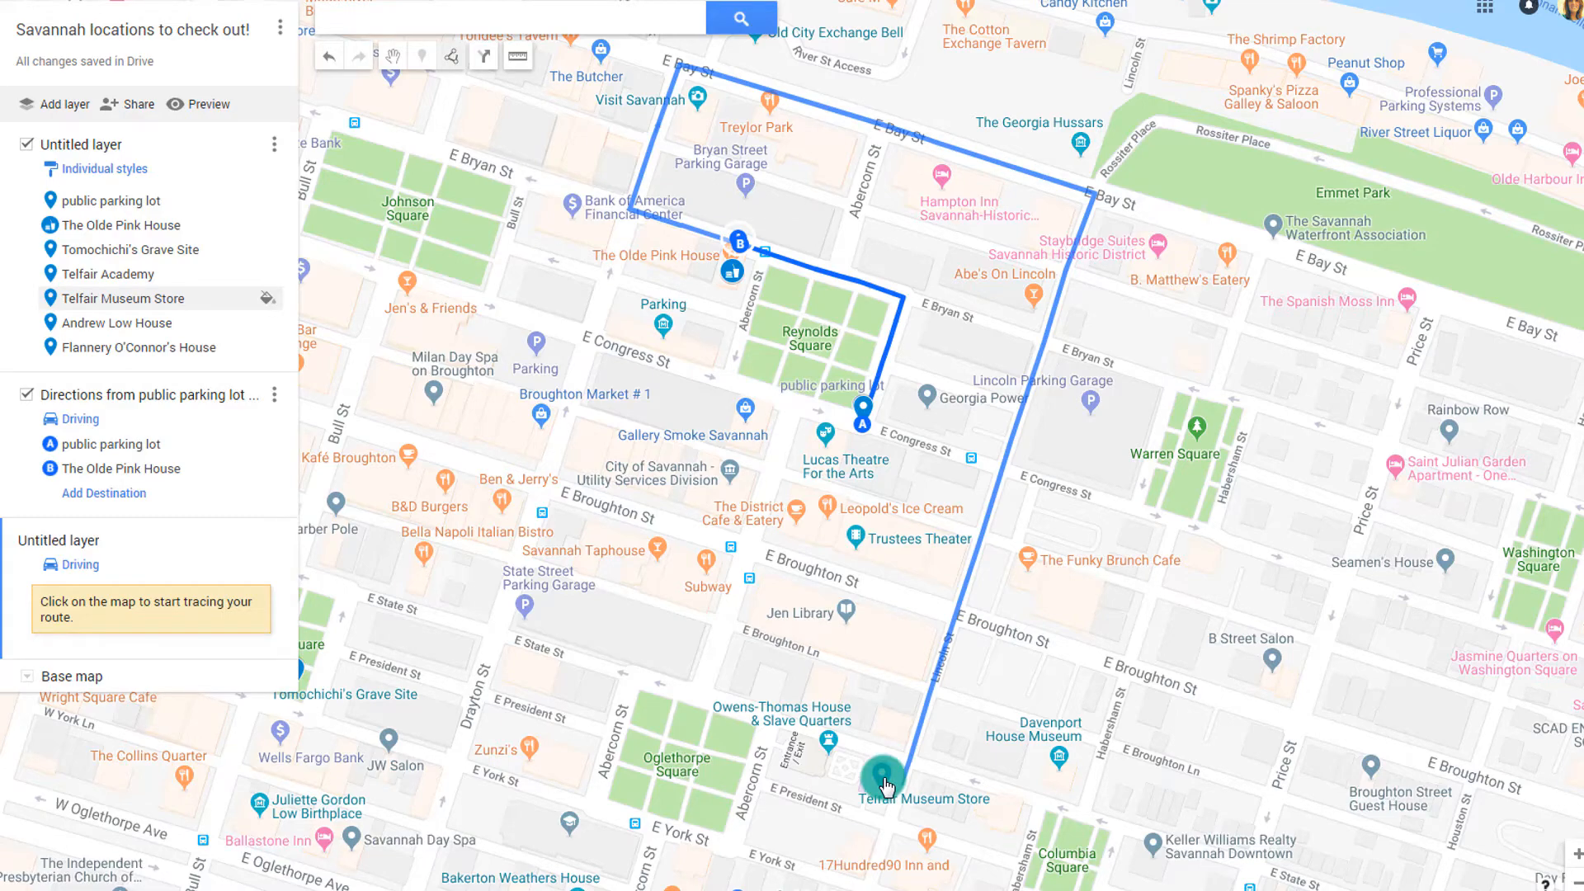
left_click(884, 782)
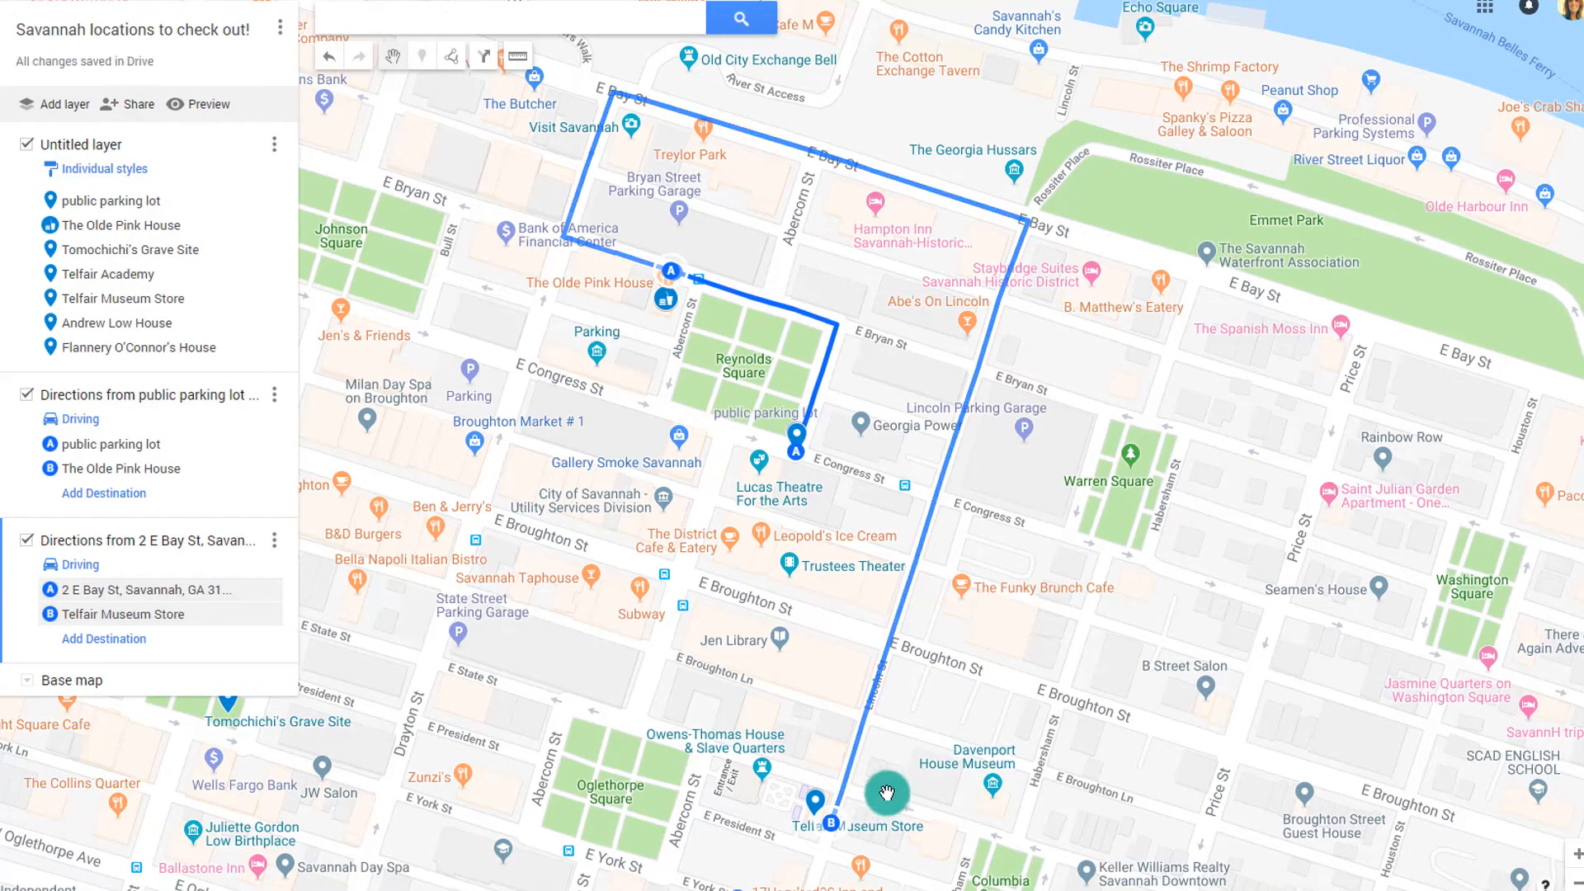
left_click_drag(887, 792, 1023, 439)
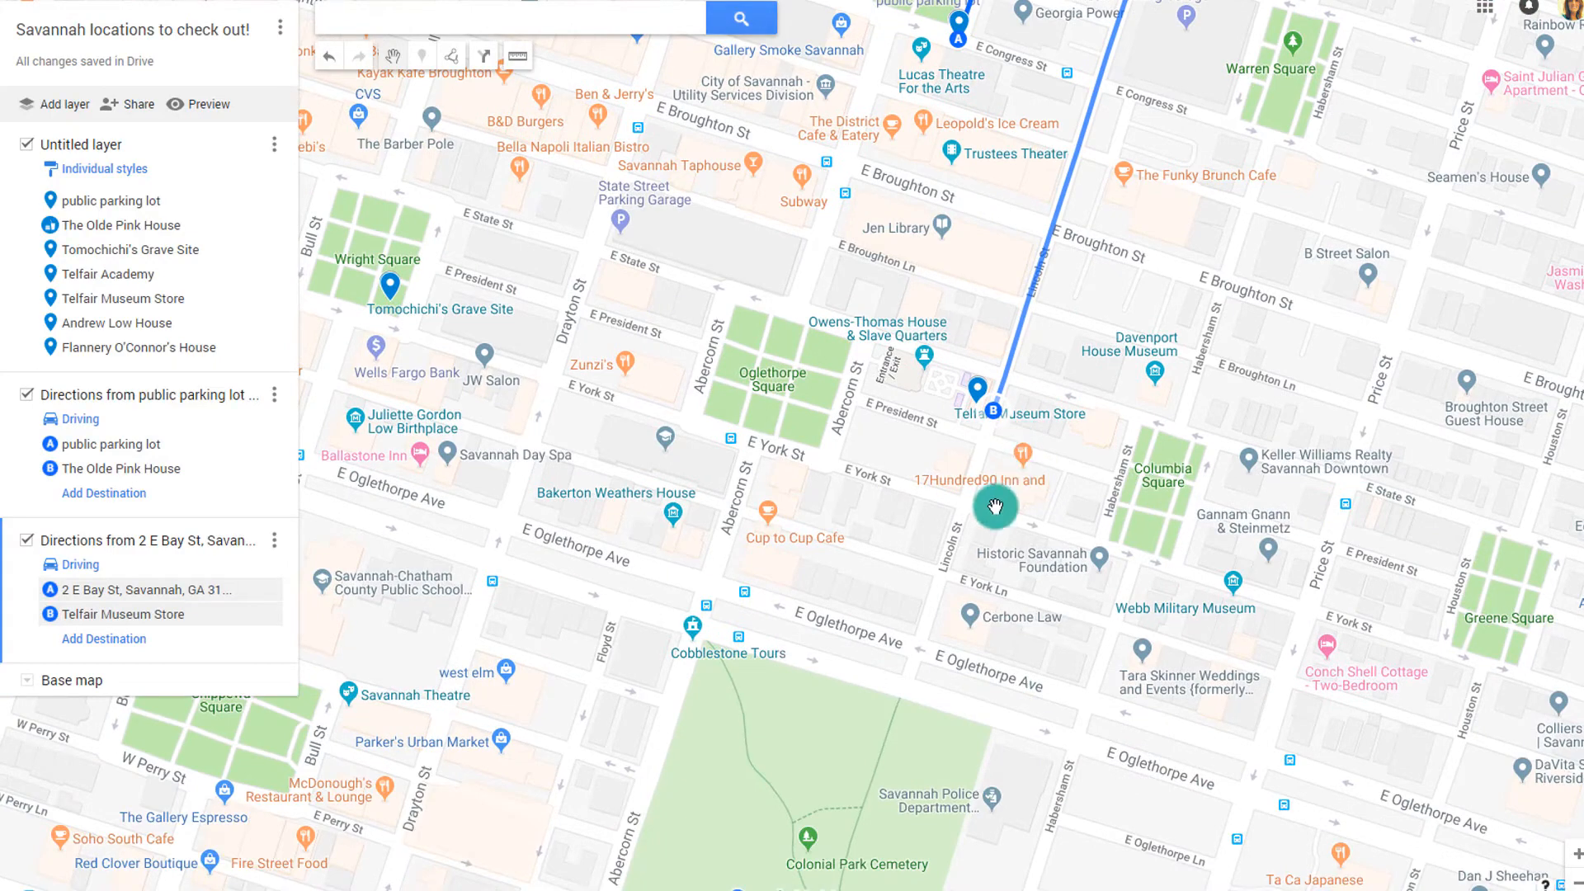
scroll(990, 516, "down", 1)
left_click_drag(931, 547, 980, 542)
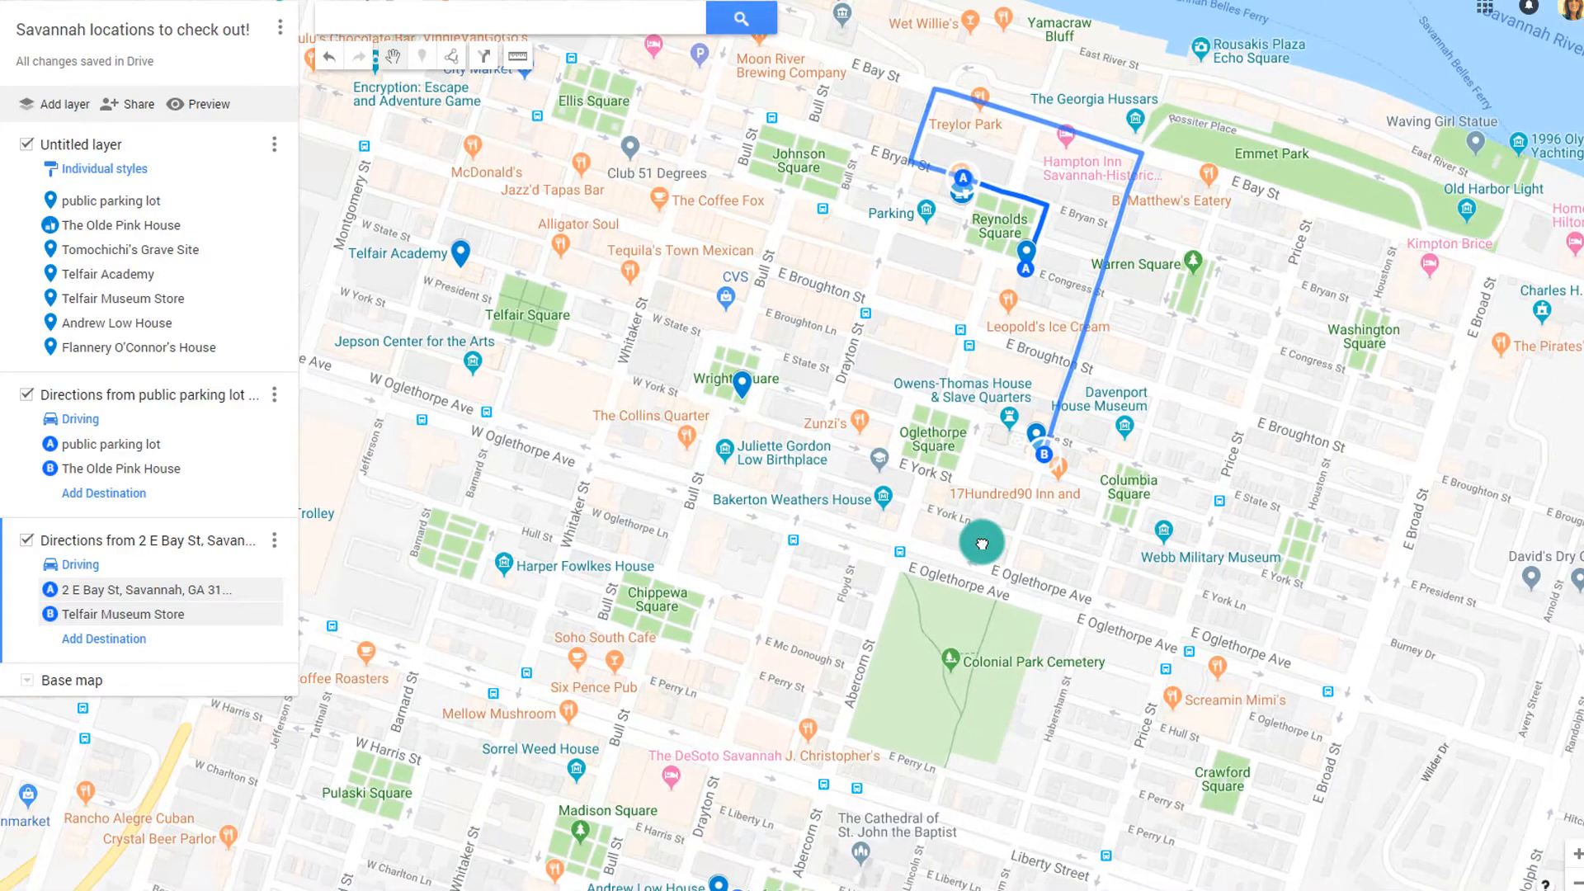
Add a driving route from Telfair Museum Store to Tomochichi's Grave Site
left_click(451, 56)
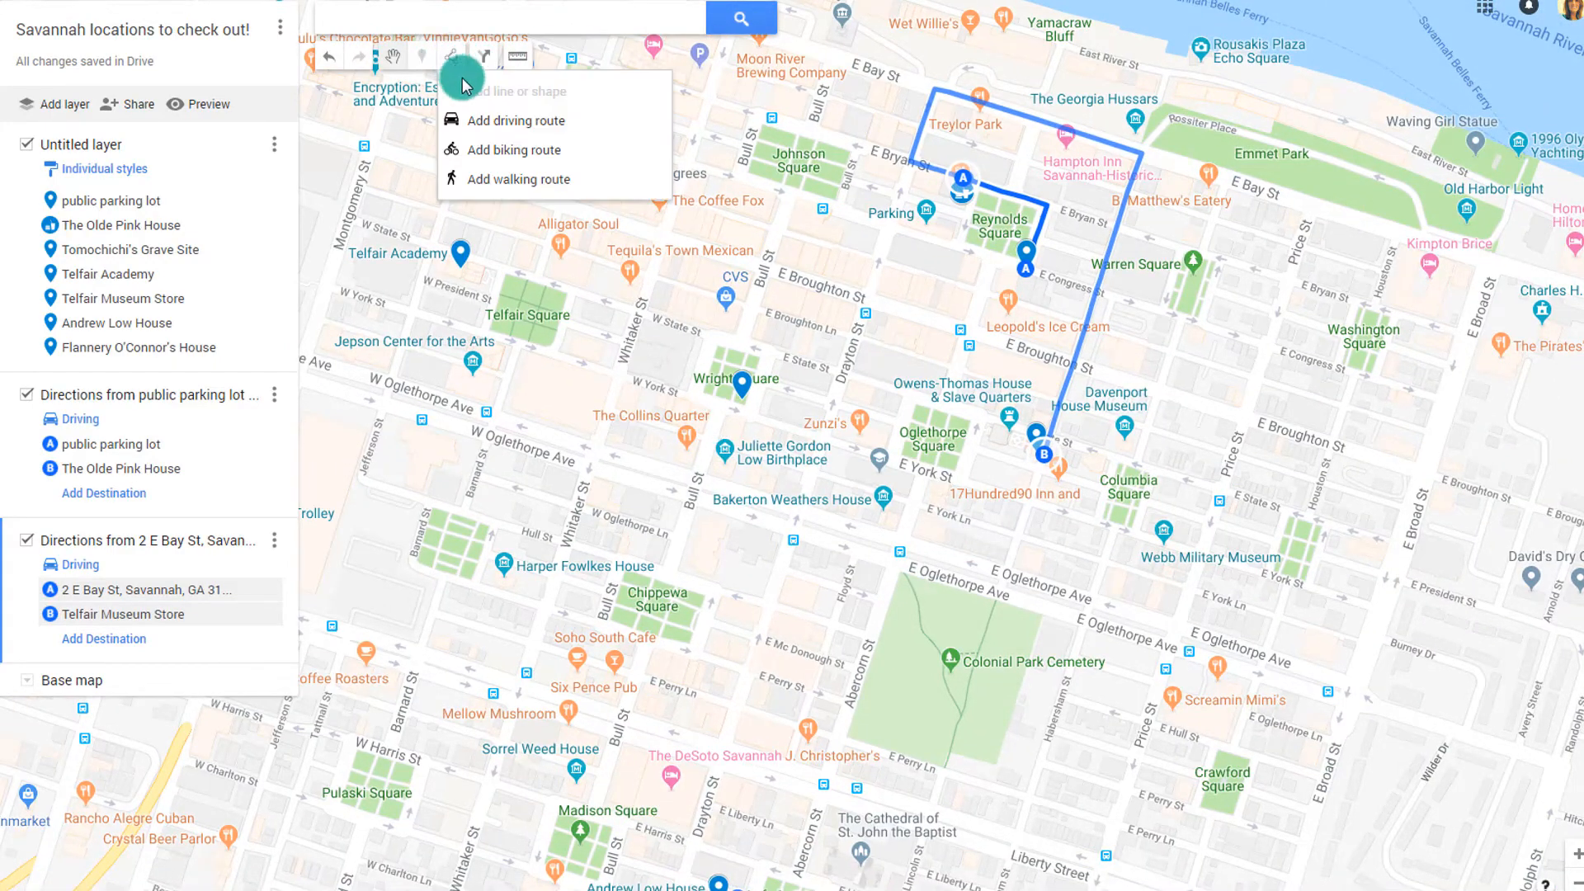
left_click(491, 129)
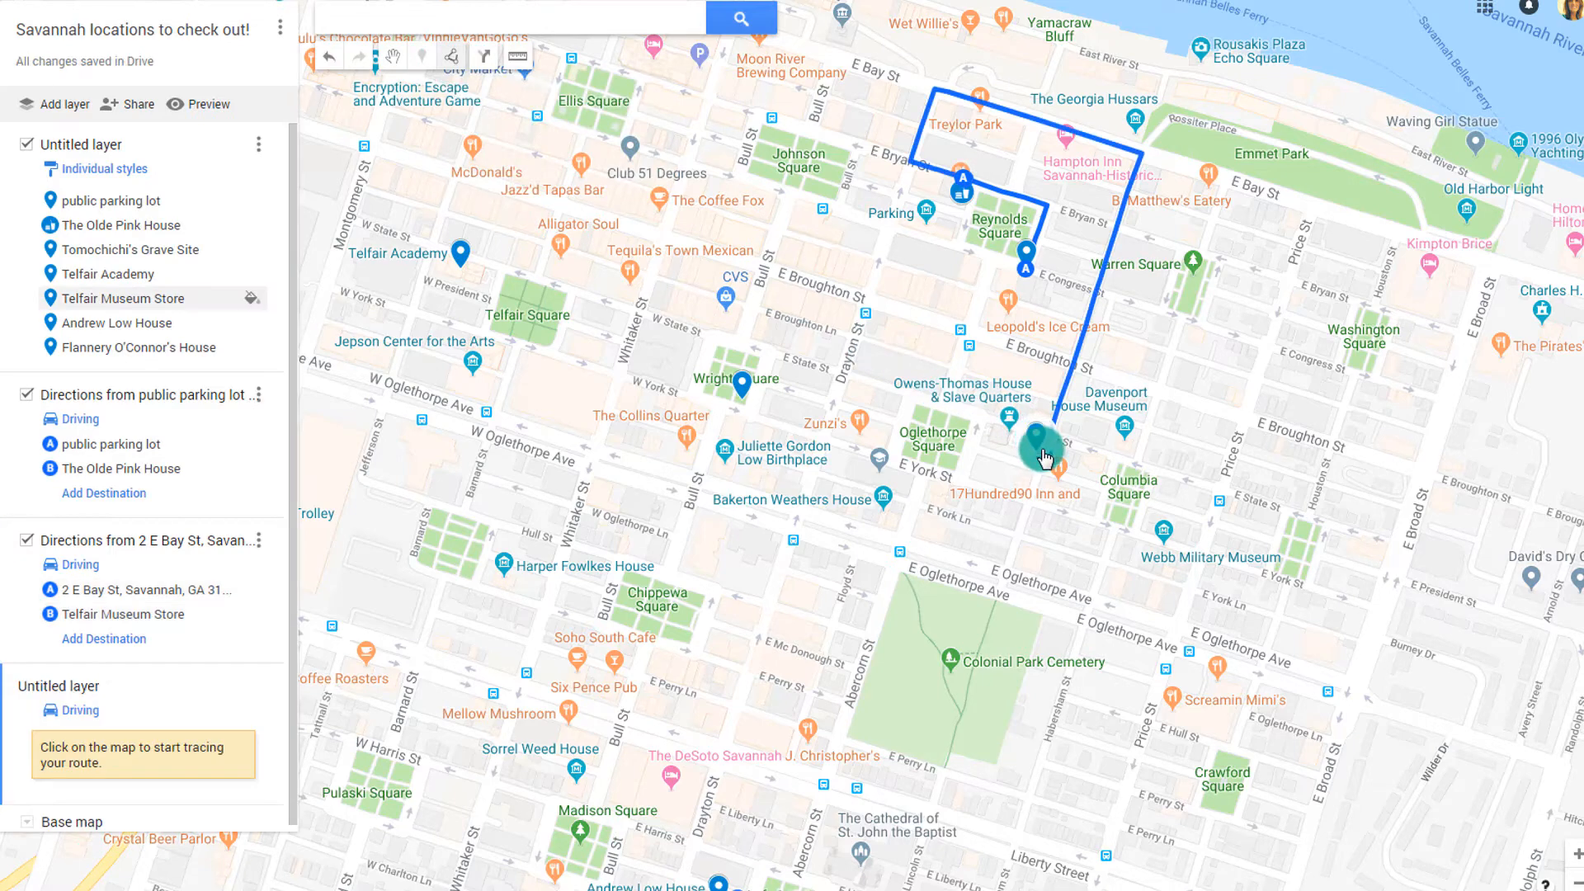
left_click(741, 385)
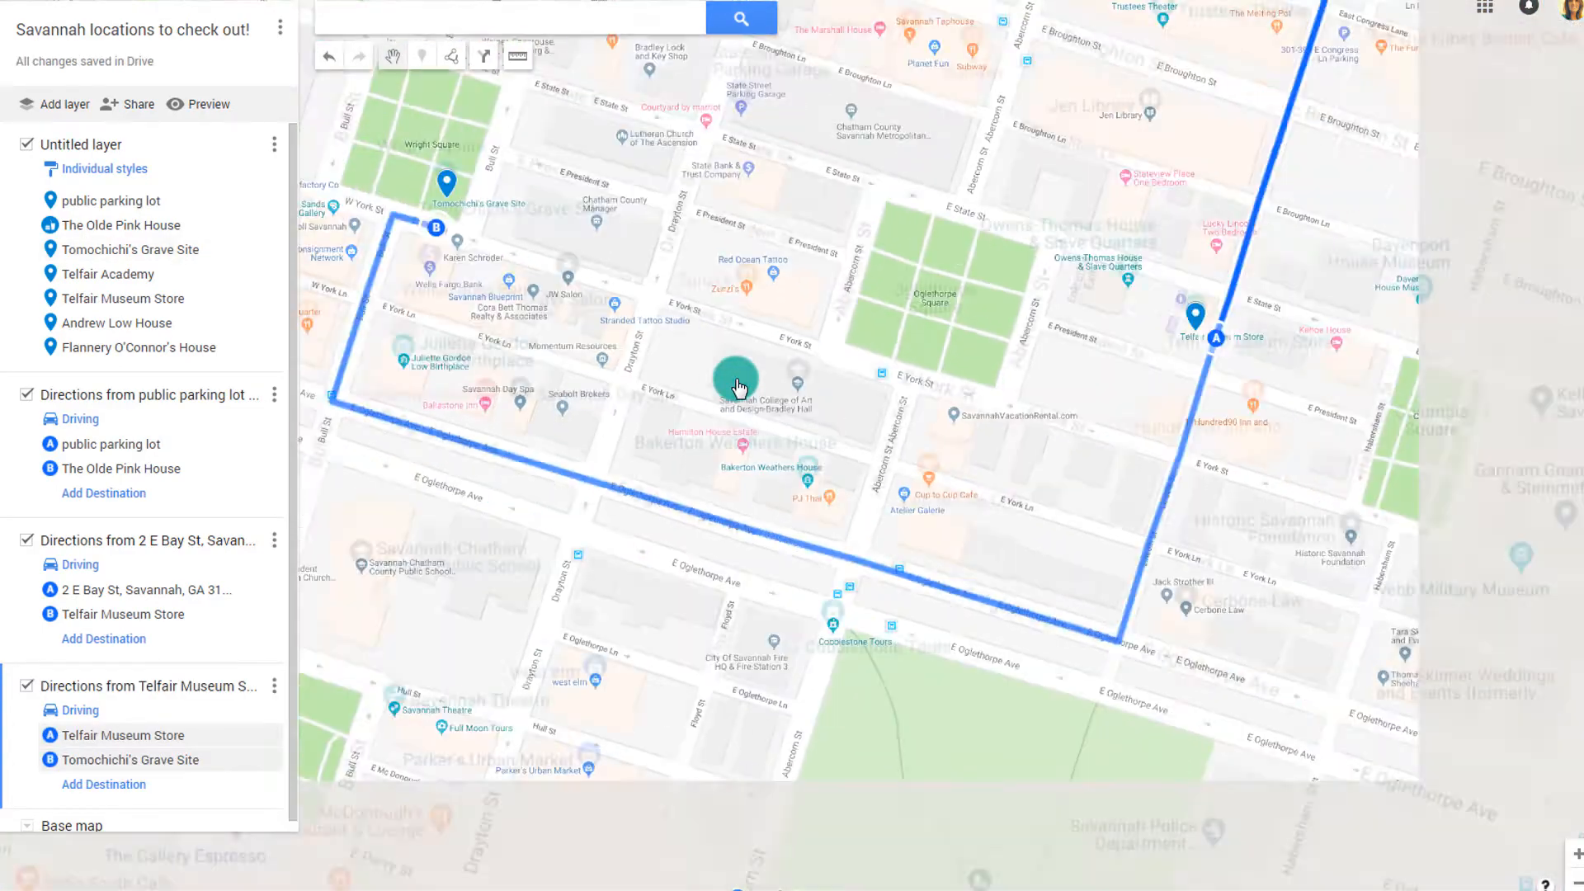
scroll(737, 382, "down", 2)
left_click_drag(691, 339, 1033, 537)
Route Tomochichi's Grave Site to Telfair Academy and open the view-only preview
left_click(452, 57)
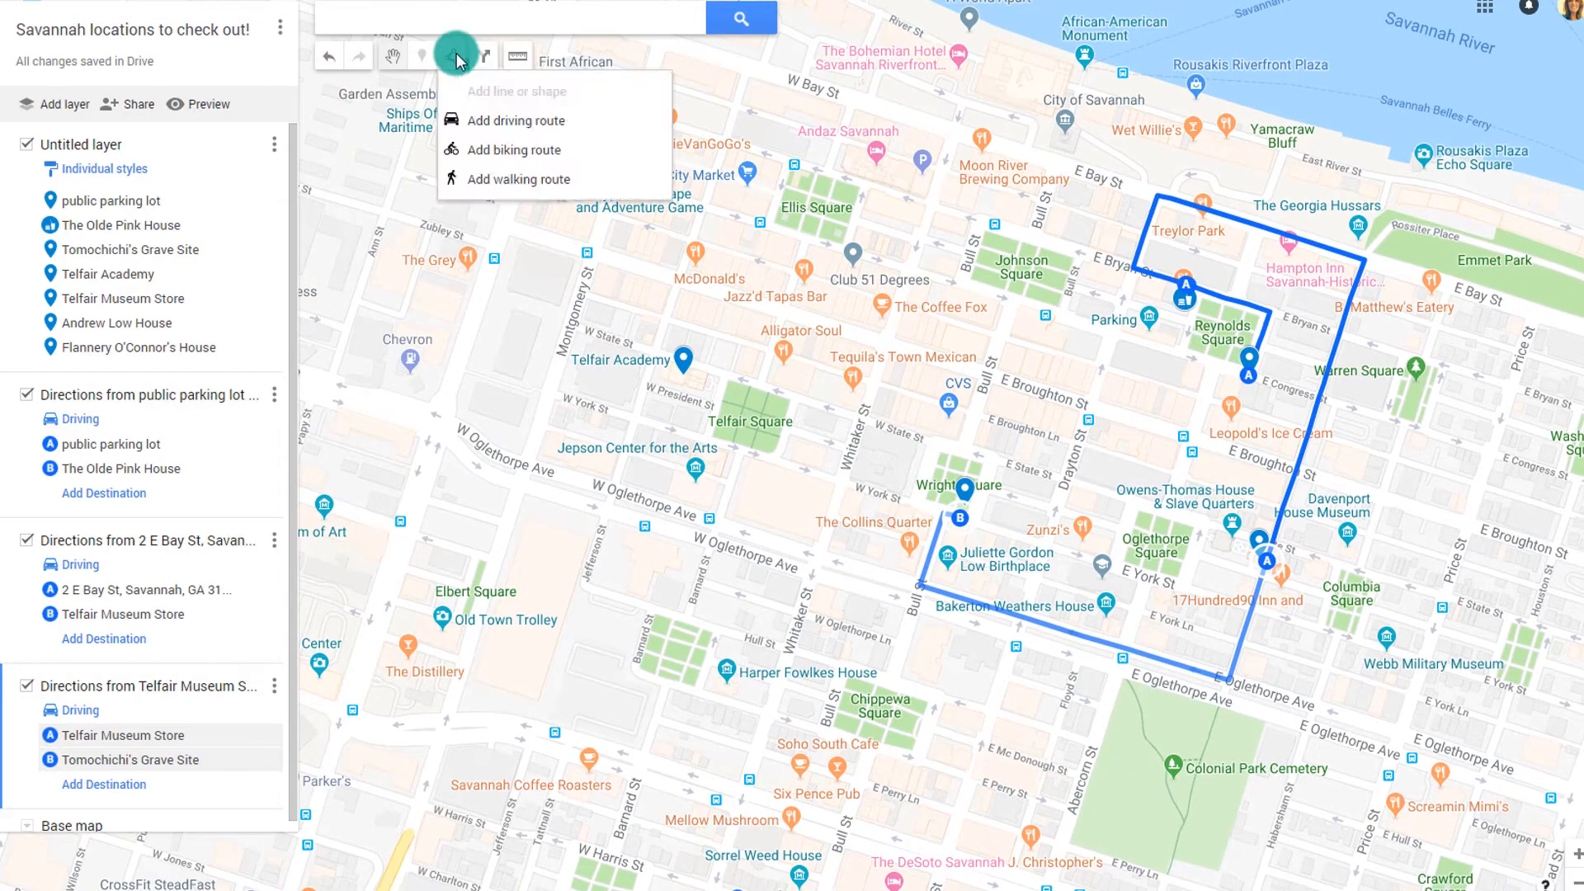
left_click(487, 121)
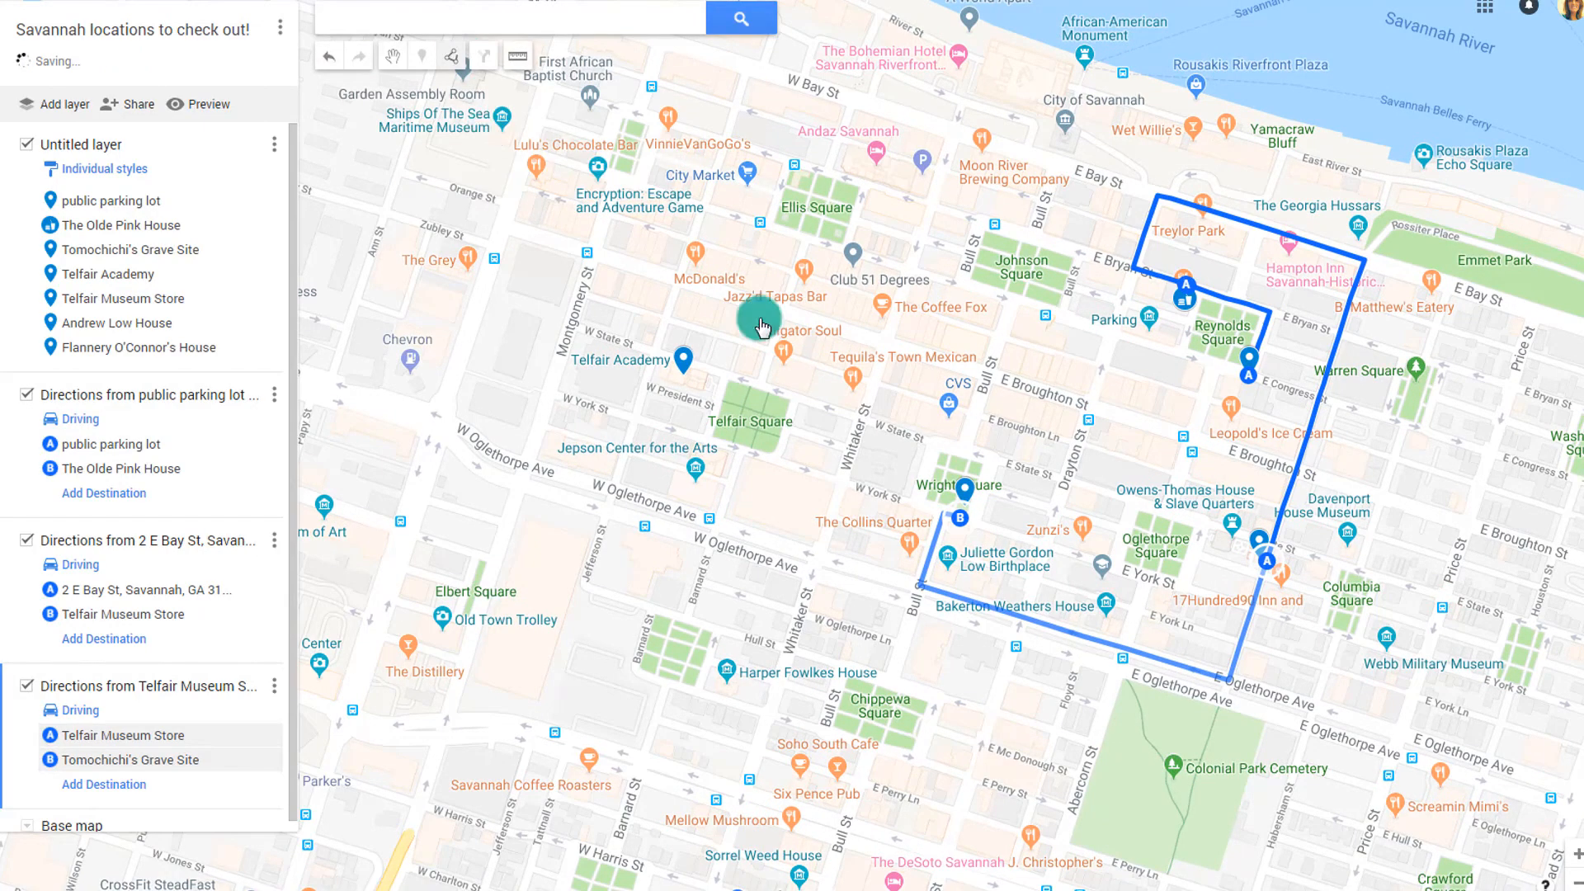
left_click(957, 516)
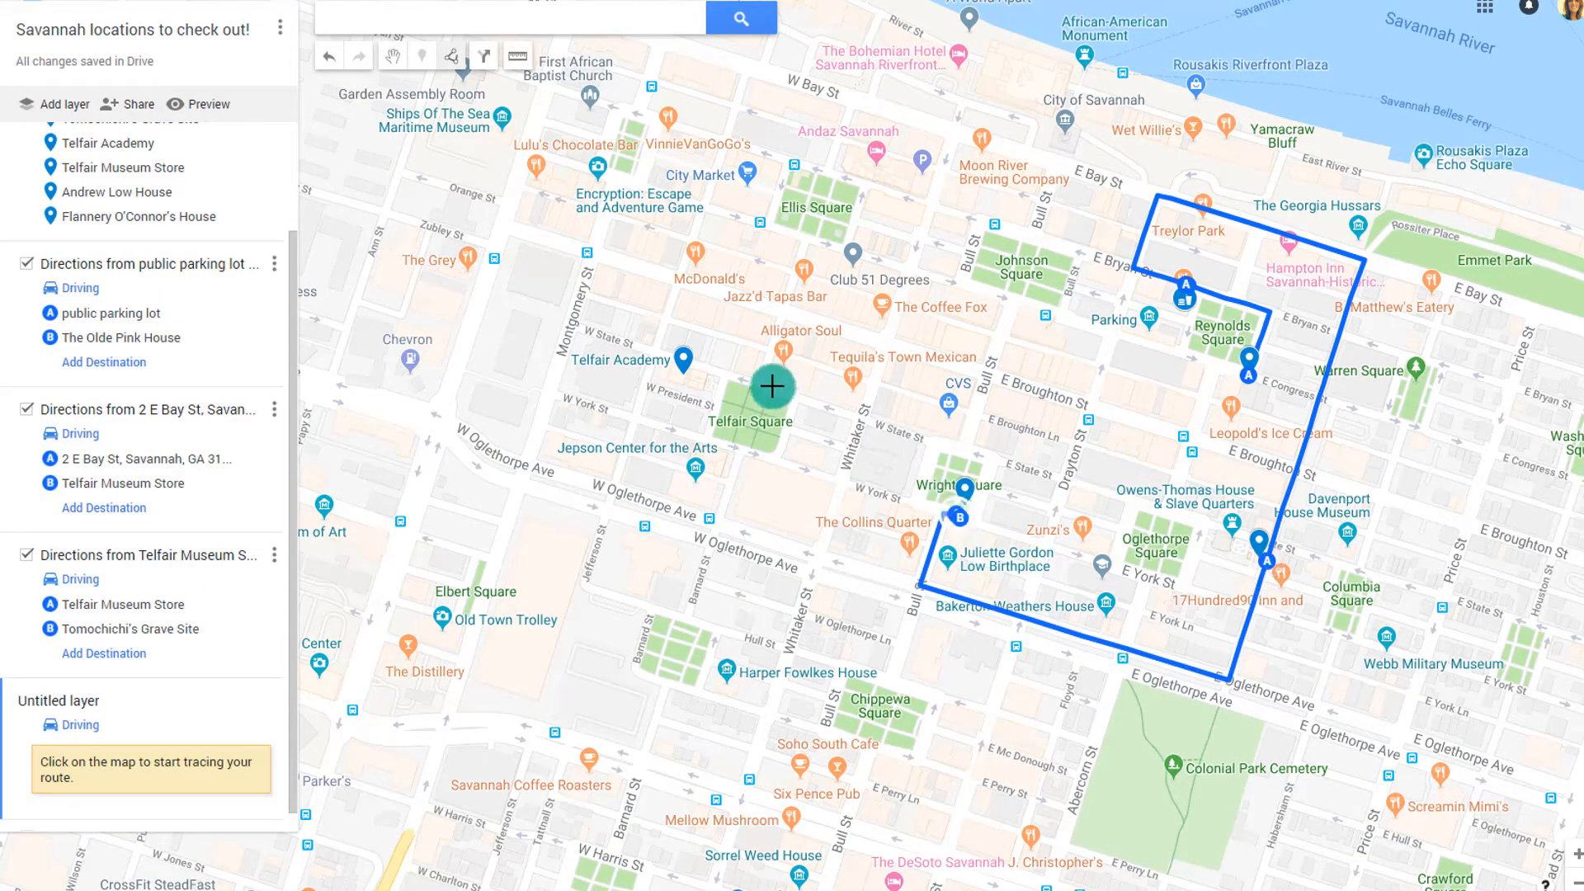
left_click(682, 360)
scroll(681, 361, "up", 3)
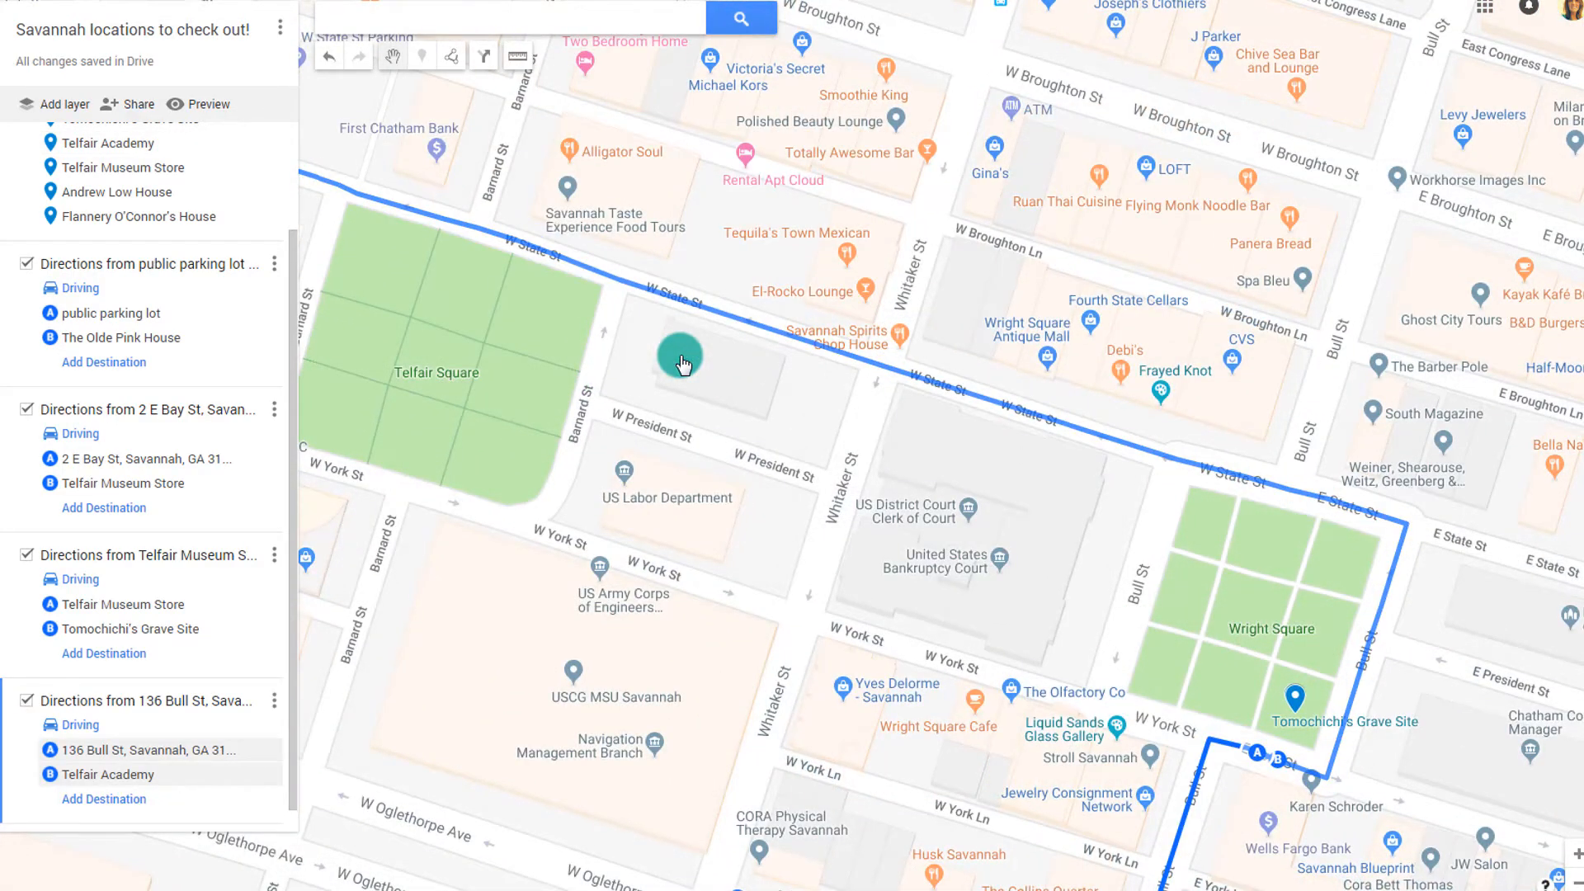
left_click(212, 106)
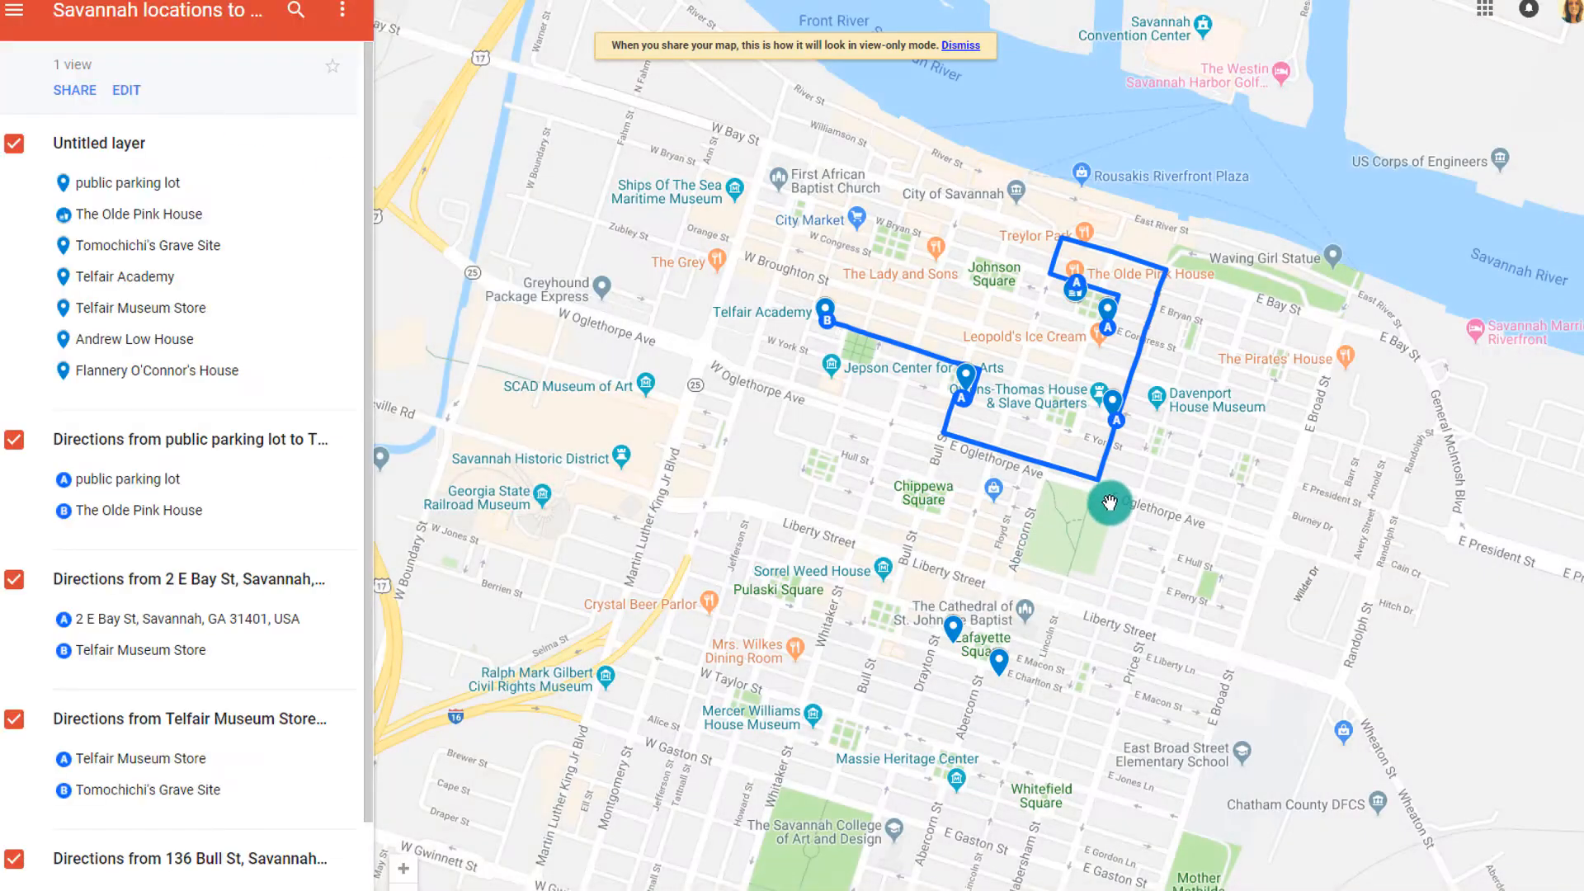
Toggle the places layer's markers off and back on in the preview
left_click(99, 147)
left_click(74, 145)
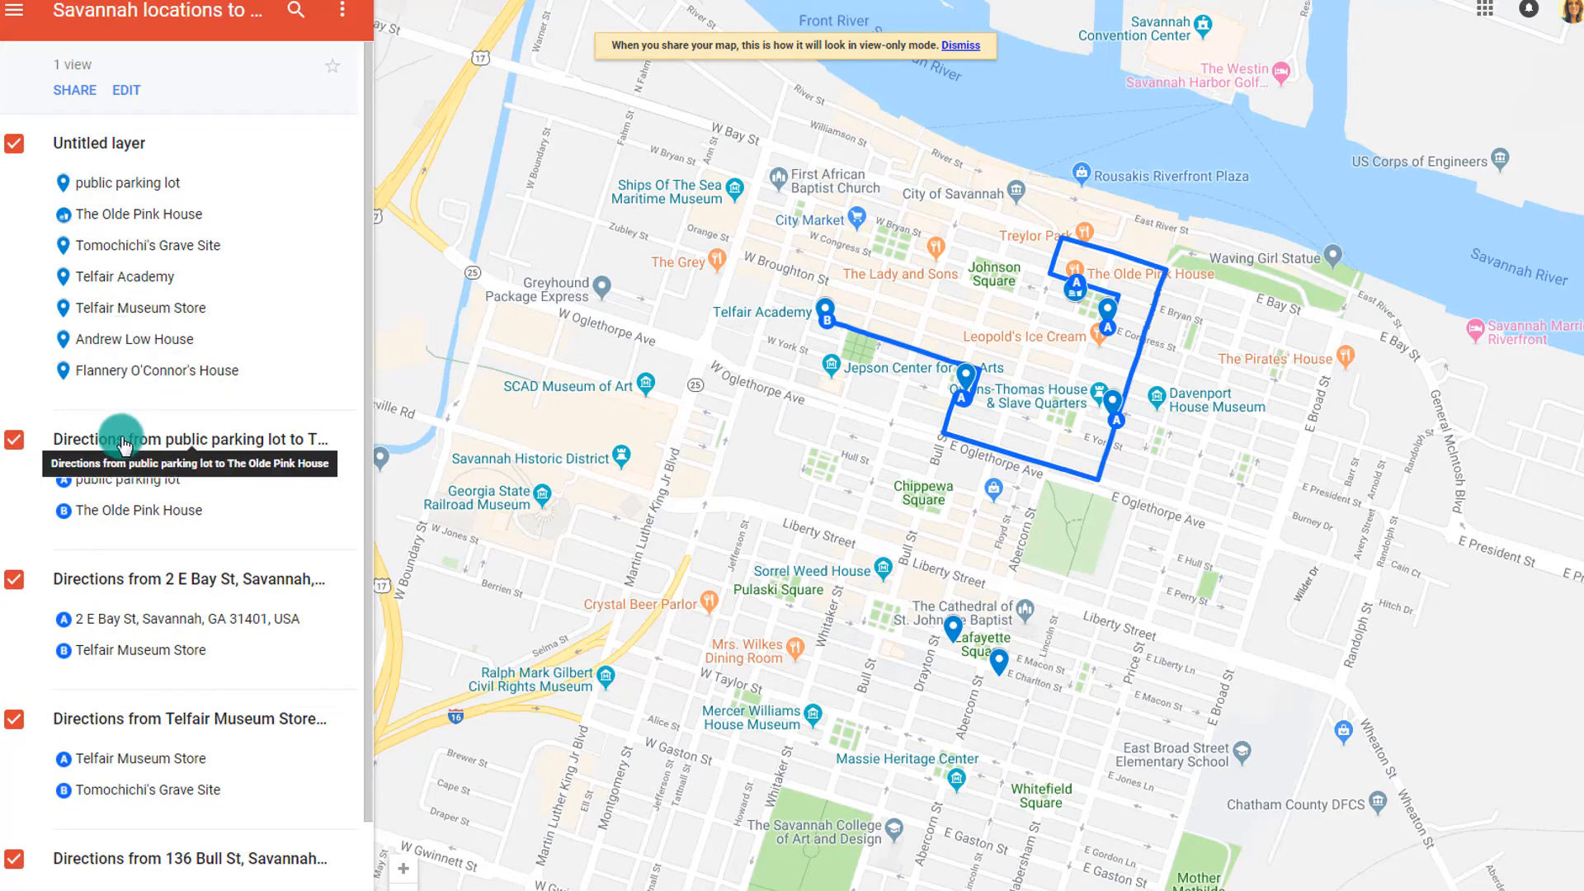
scroll(161, 594, "down", 2)
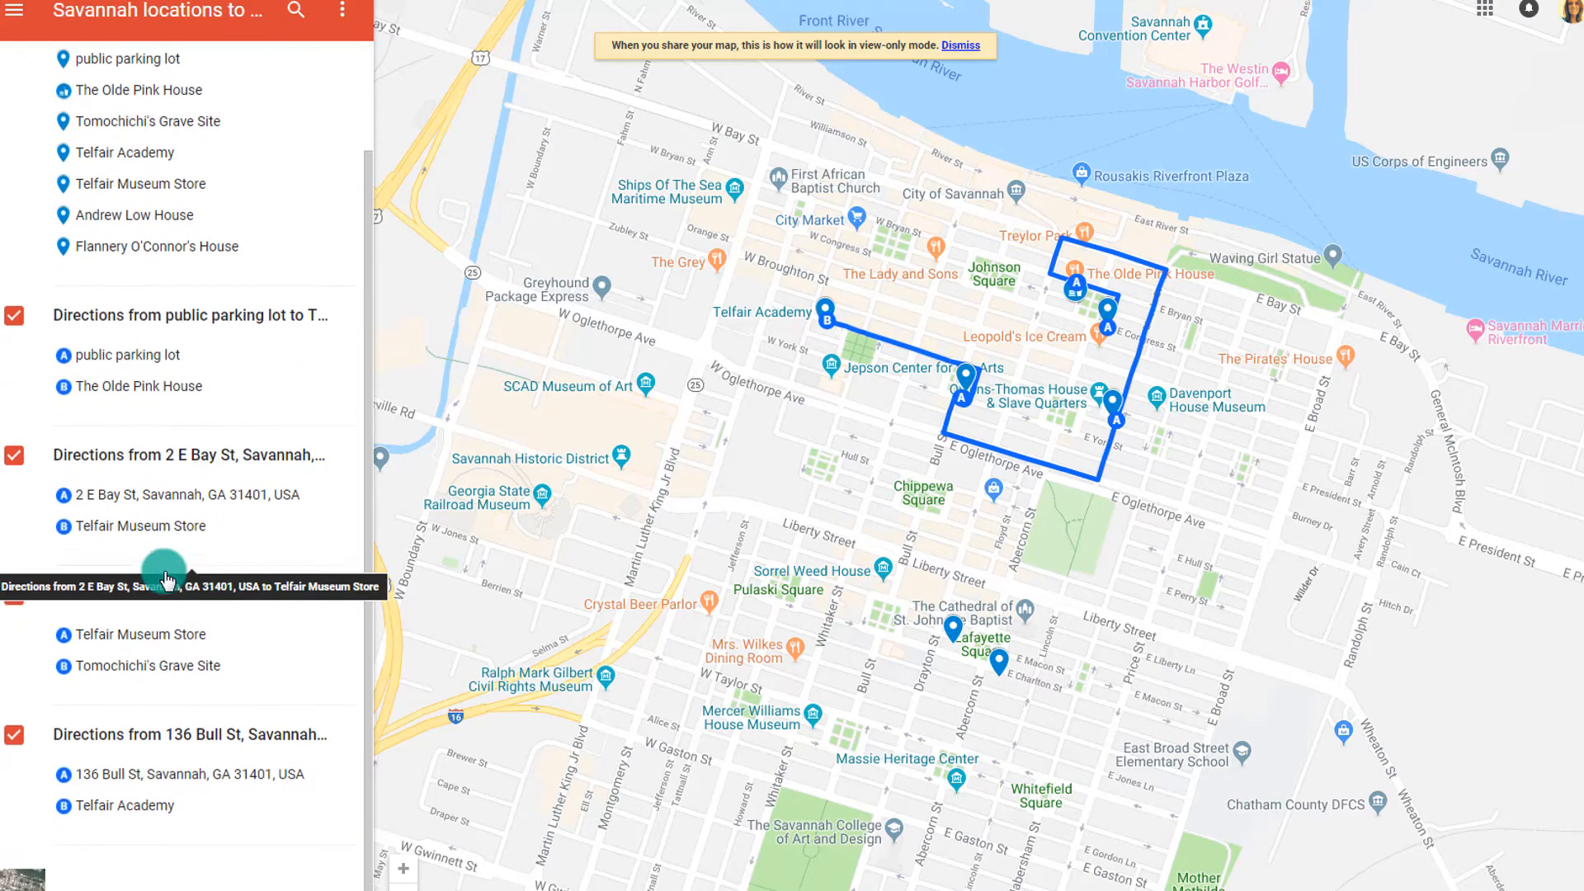
scroll(165, 569, "up", 3)
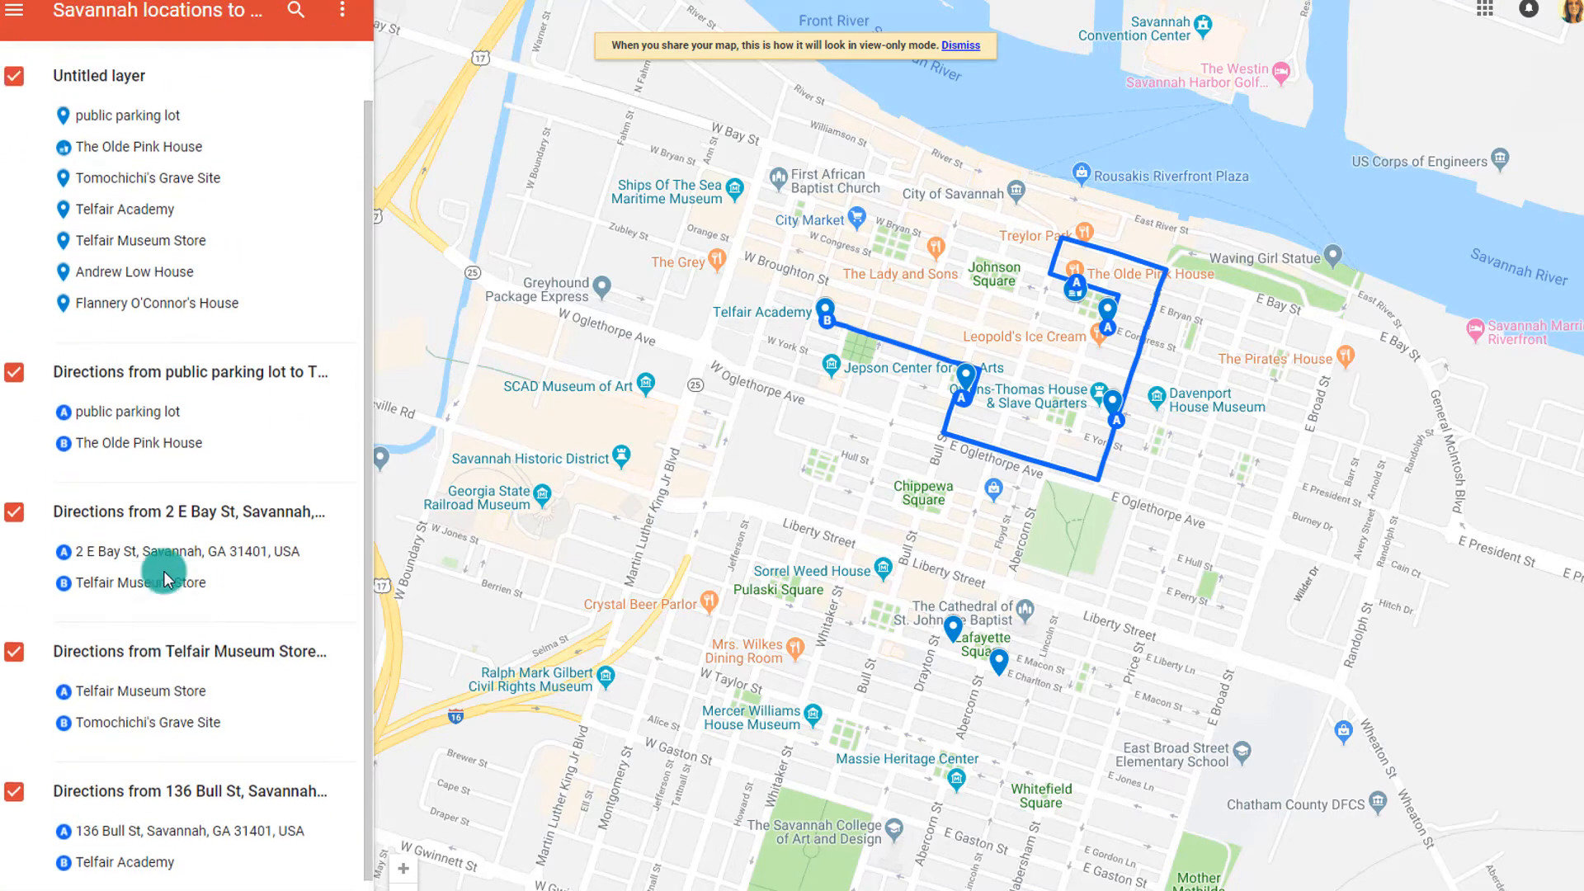
scroll(144, 623, "down", 3)
Switch to Satellite and follow the route from Reynolds Square to Telfair Museum Store
left_click(16, 879)
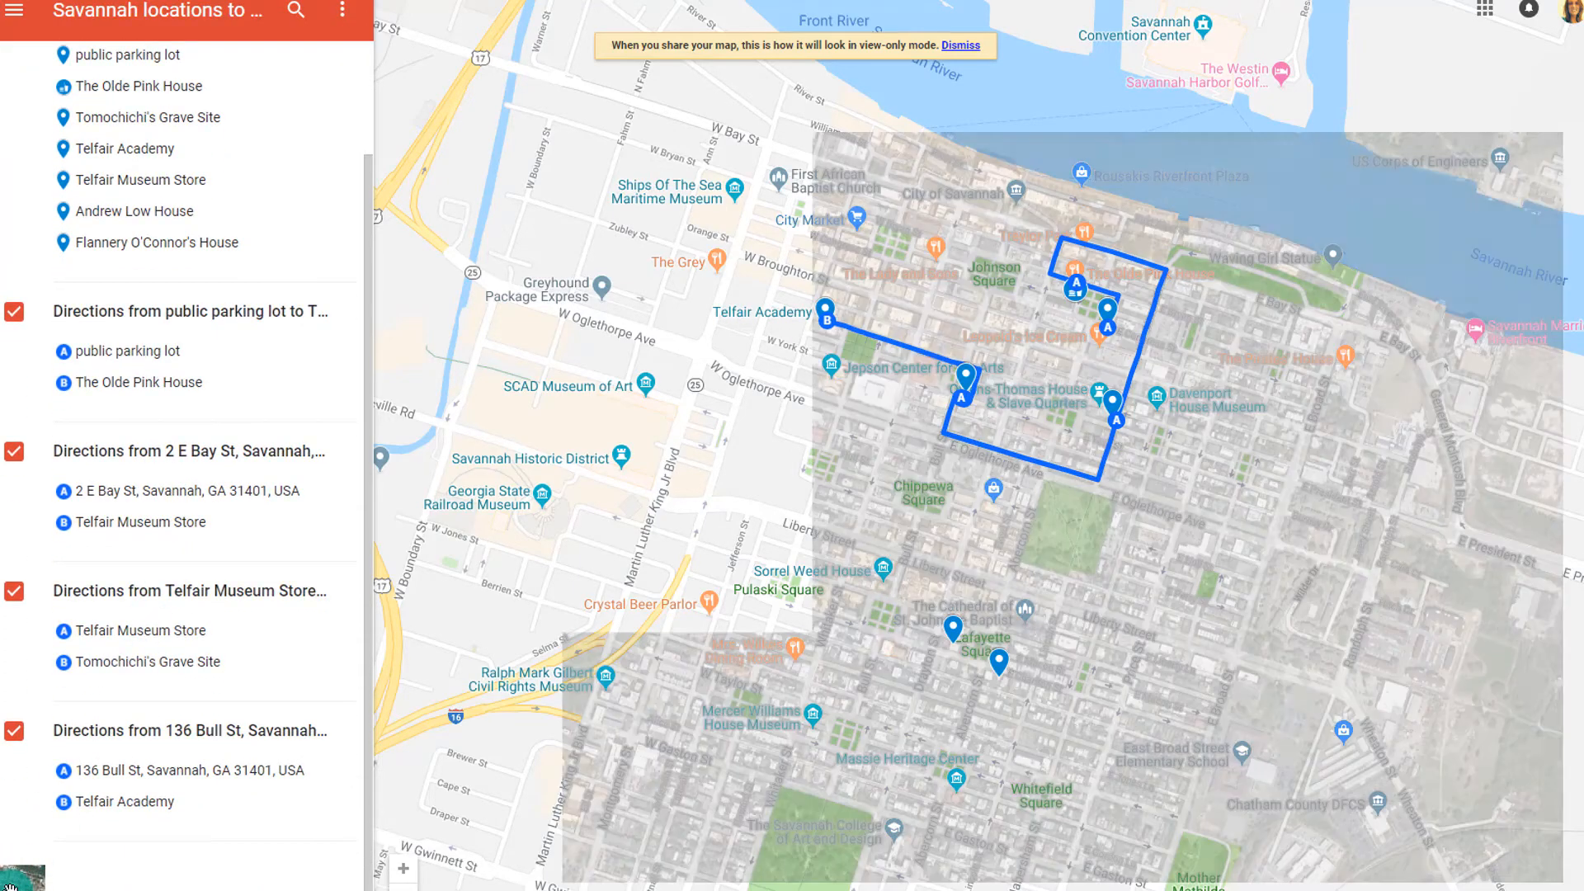
double_click(1128, 392)
scroll(1131, 396, "up", 3)
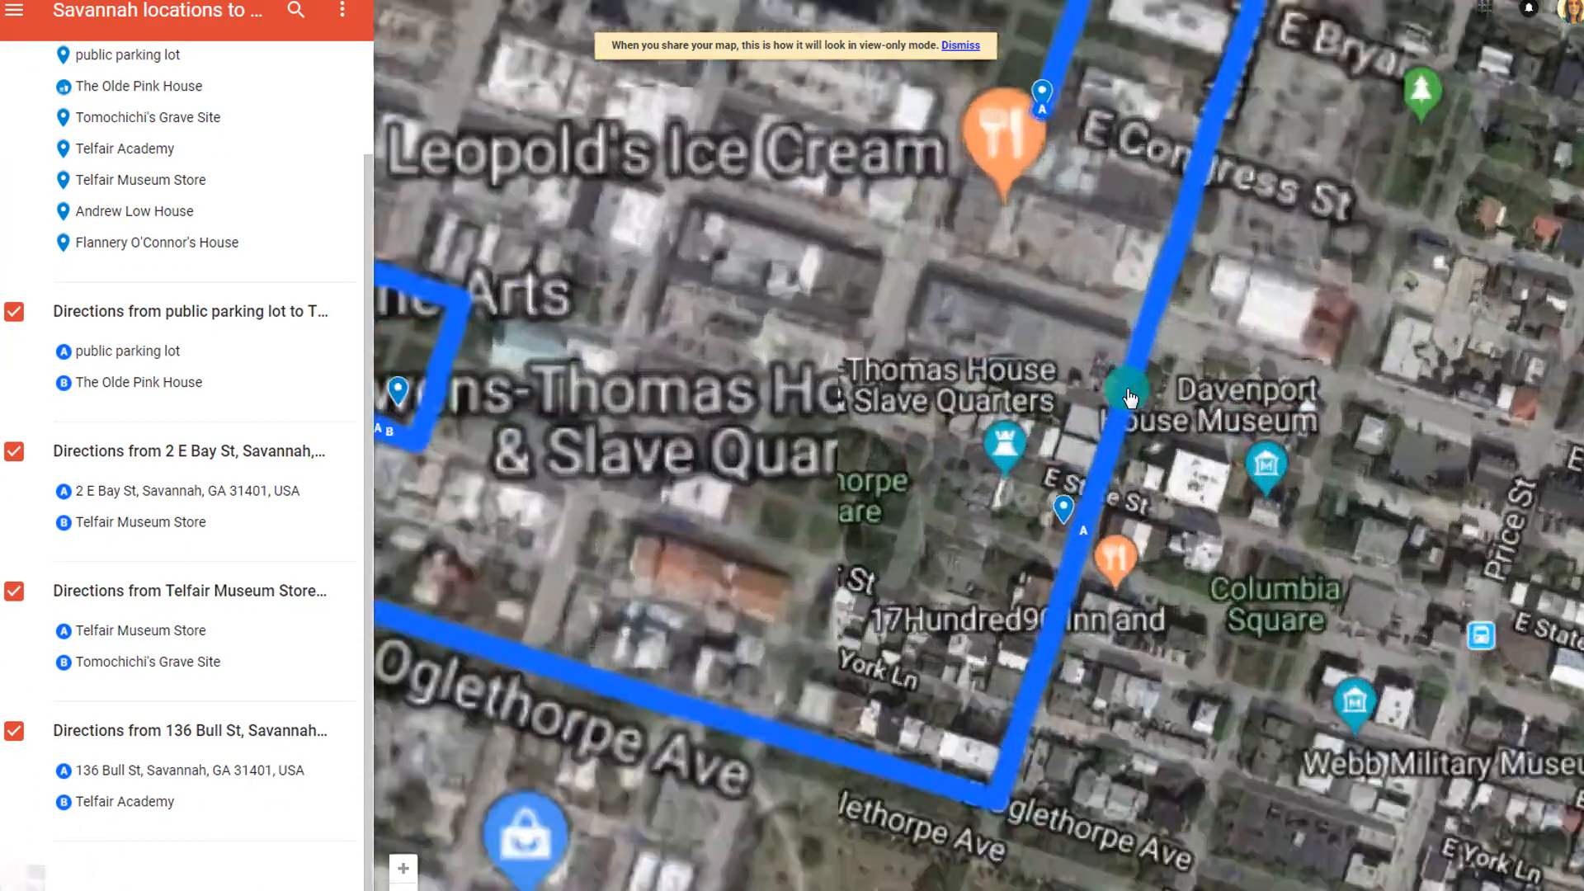
left_click_drag(1023, 212, 987, 513)
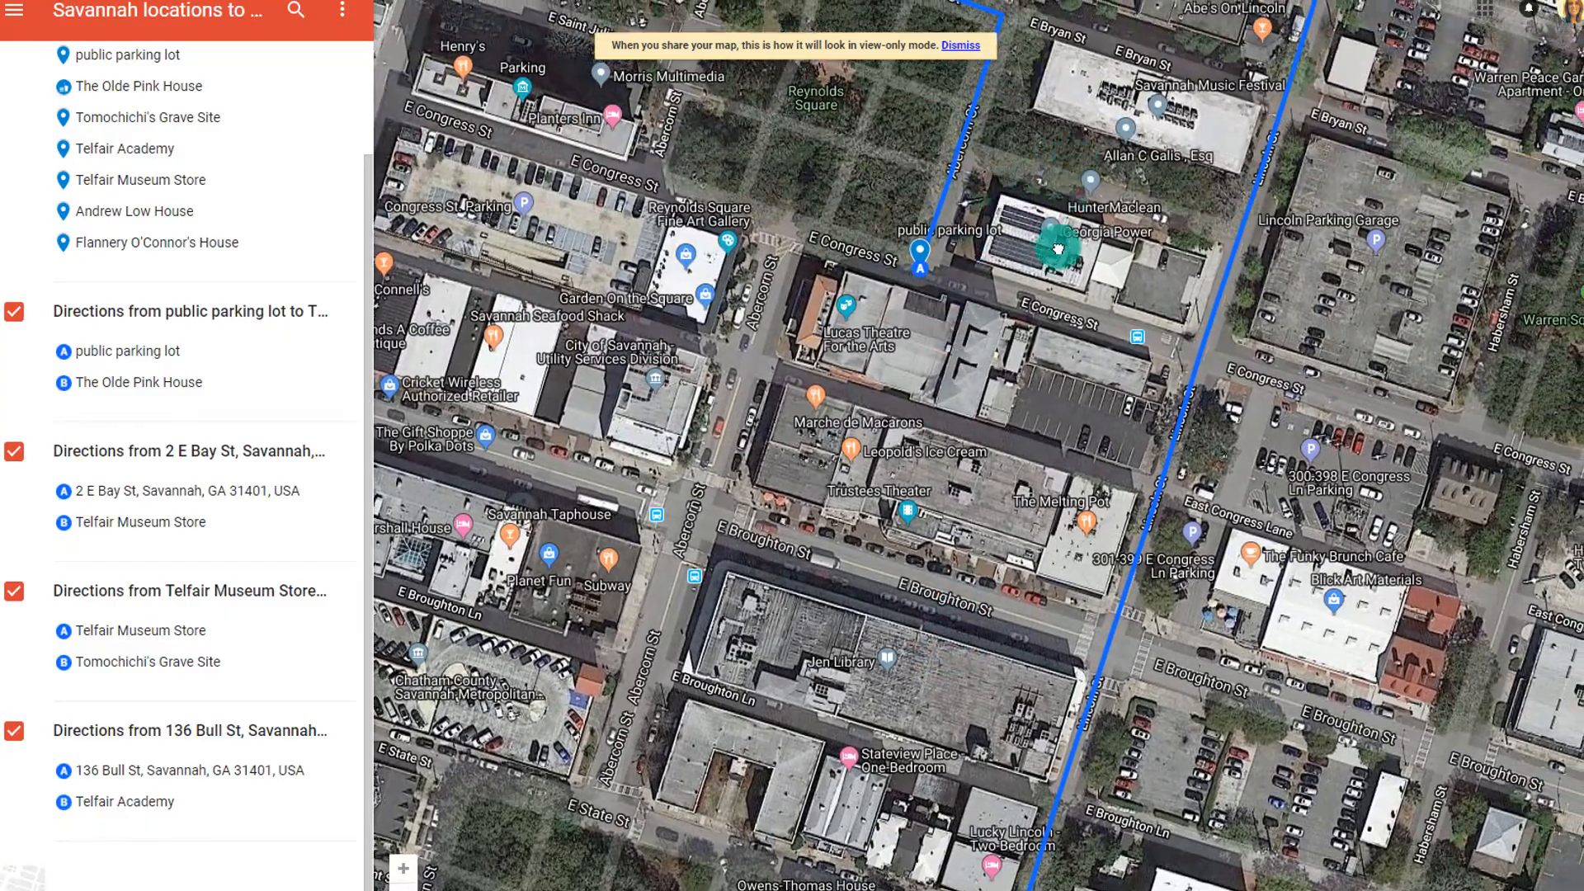
left_click_drag(1047, 247, 1012, 232)
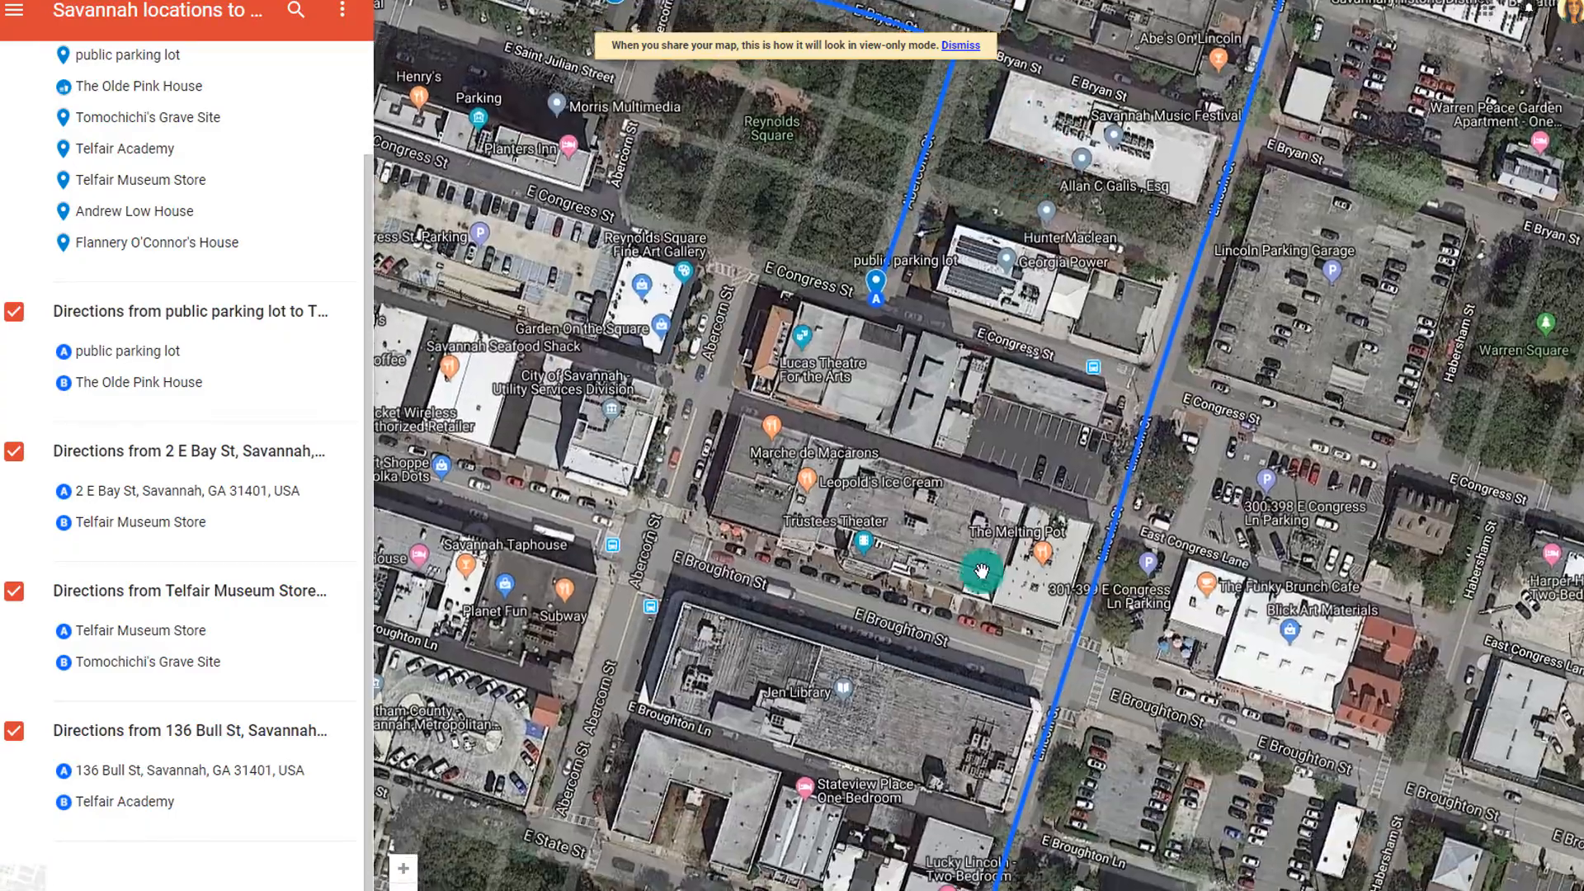
left_click_drag(991, 667, 1081, 264)
Follow the route via Wright Square and W State St to Telfair Academy, then dismiss the notice
left_click_drag(1032, 560, 1106, 301)
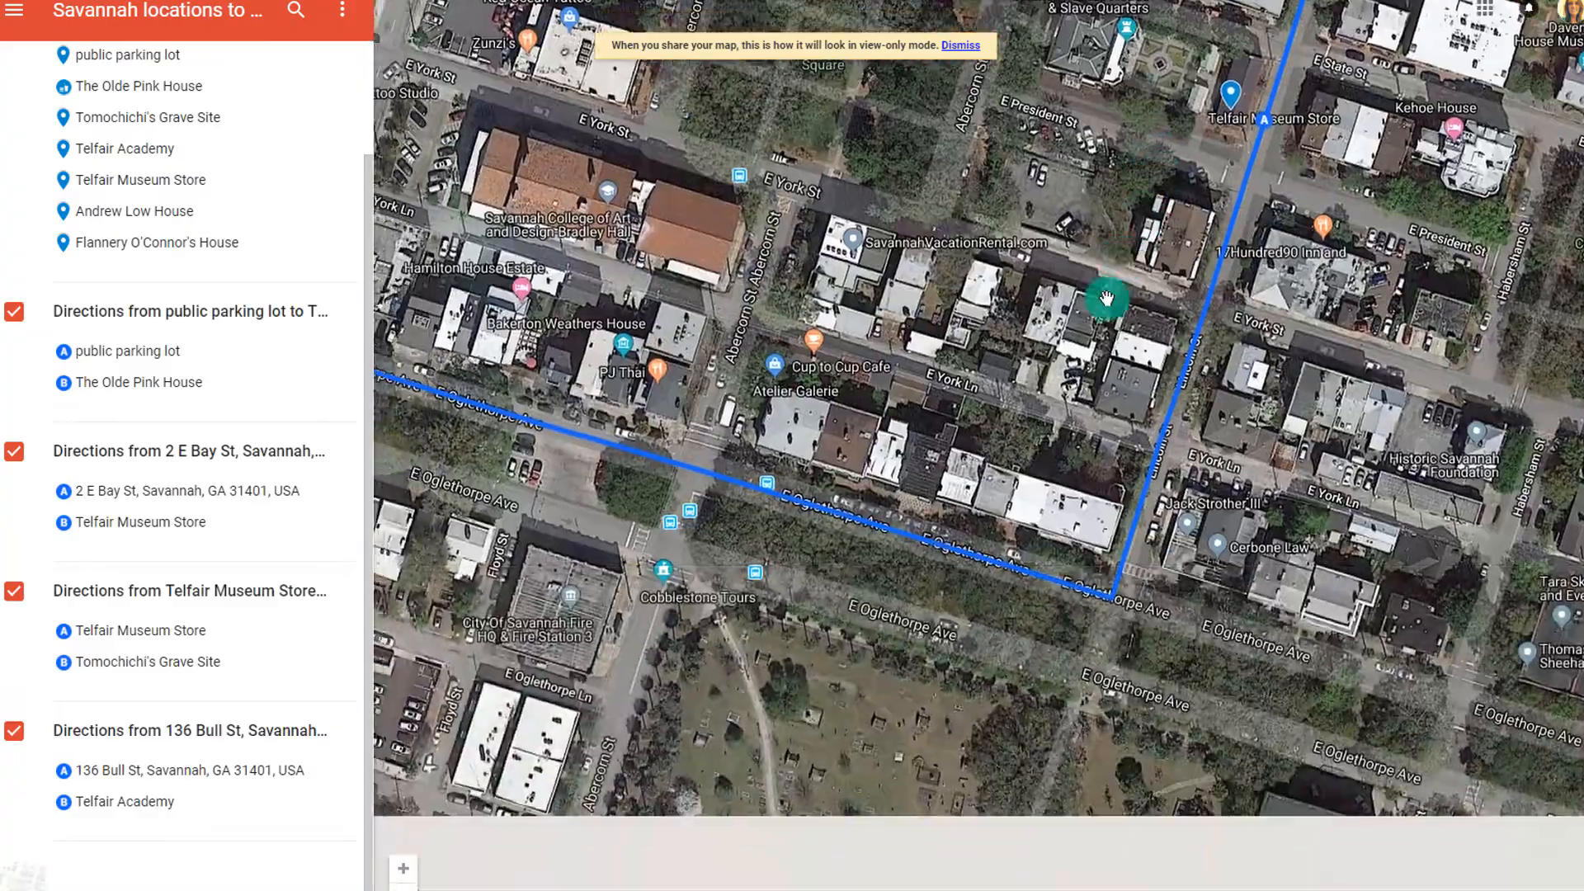
left_click_drag(891, 449, 1280, 459)
left_click_drag(780, 326, 1313, 505)
left_click_drag(1028, 293, 776, 741)
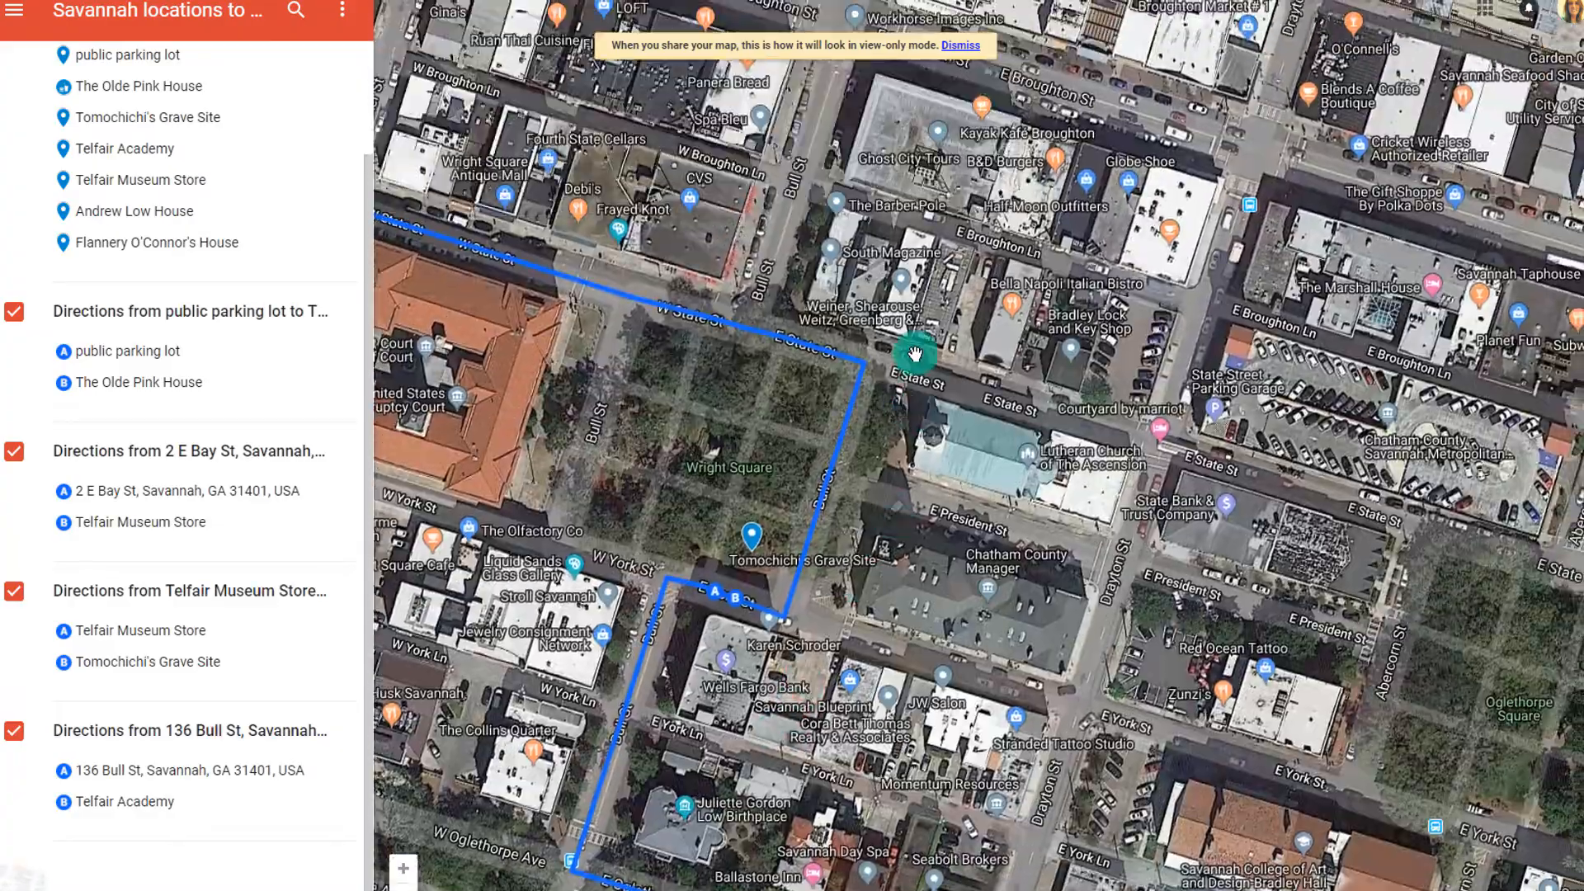
left_click_drag(923, 359, 1075, 631)
left_click_drag(766, 275, 1100, 537)
left_click_drag(623, 319, 1081, 287)
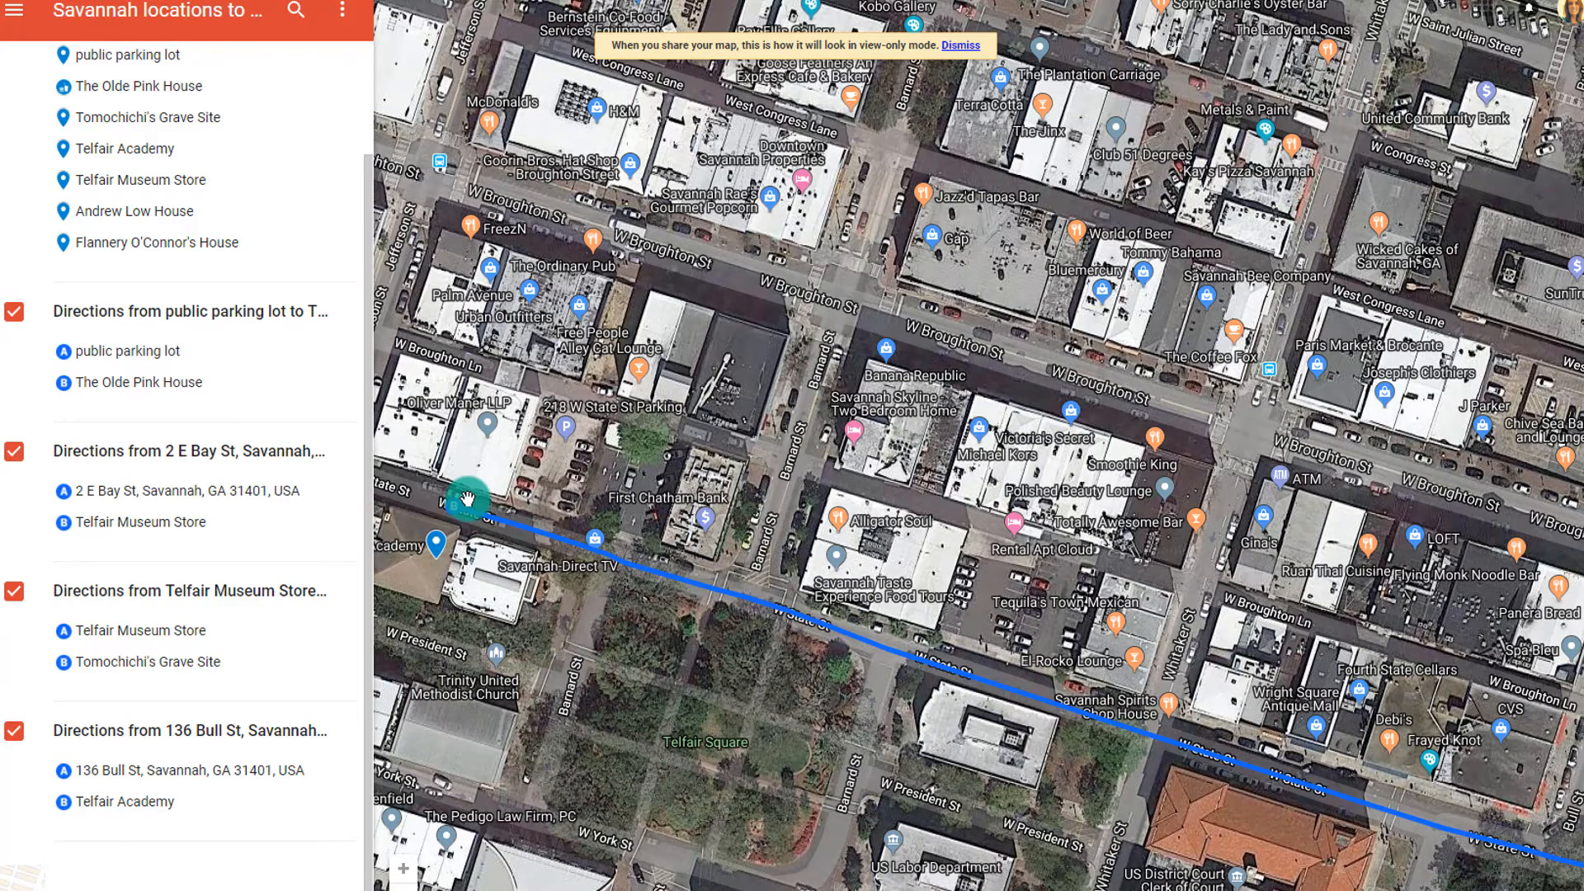
scroll(467, 499, "down", 3)
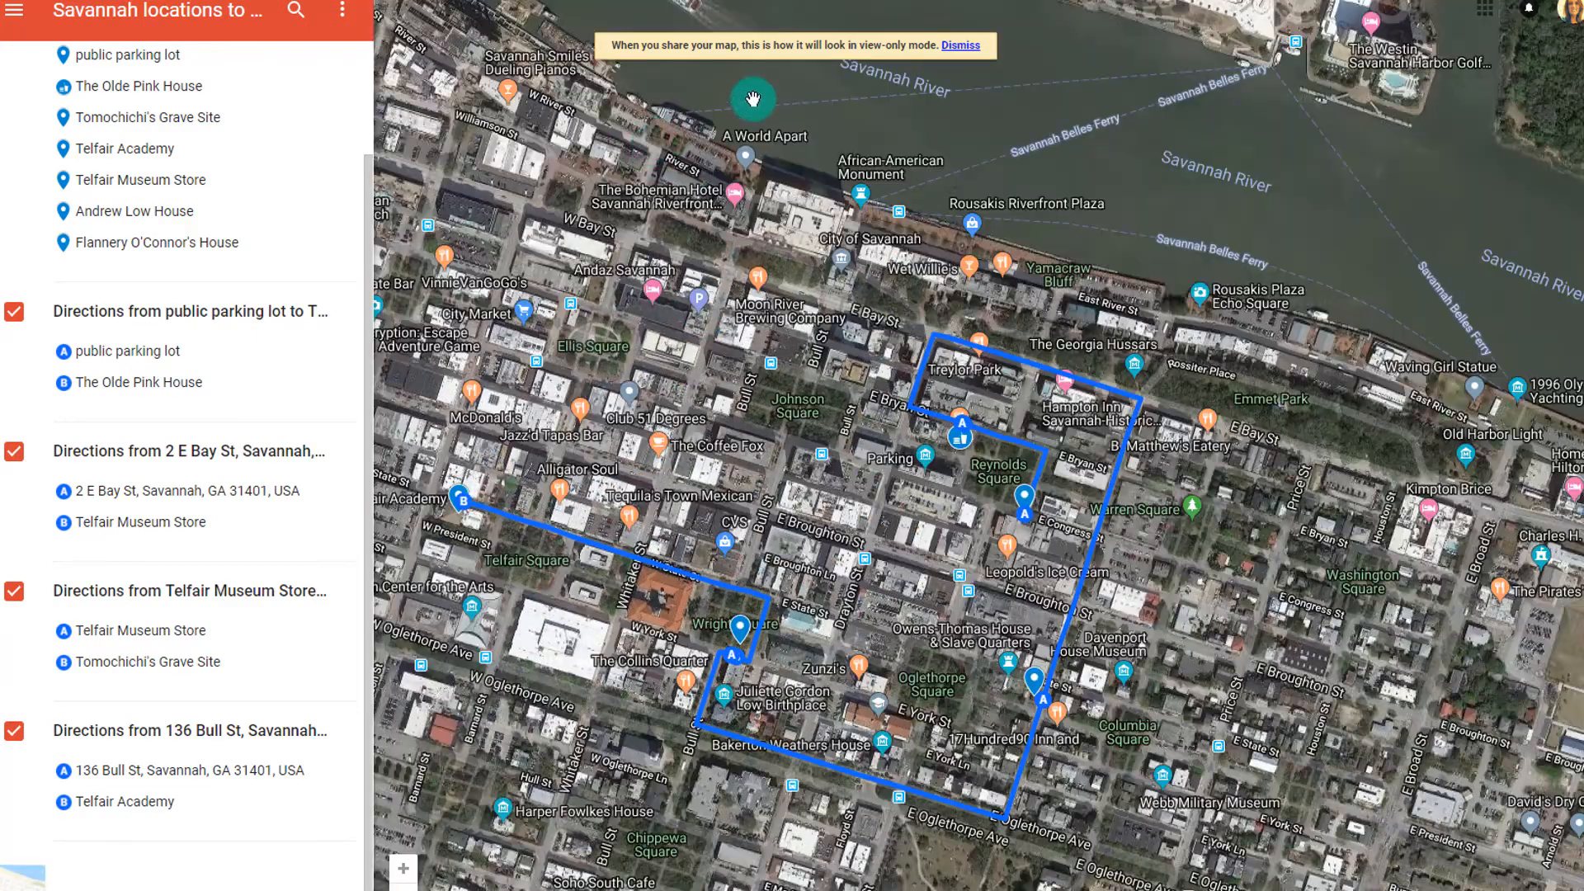
left_click(953, 43)
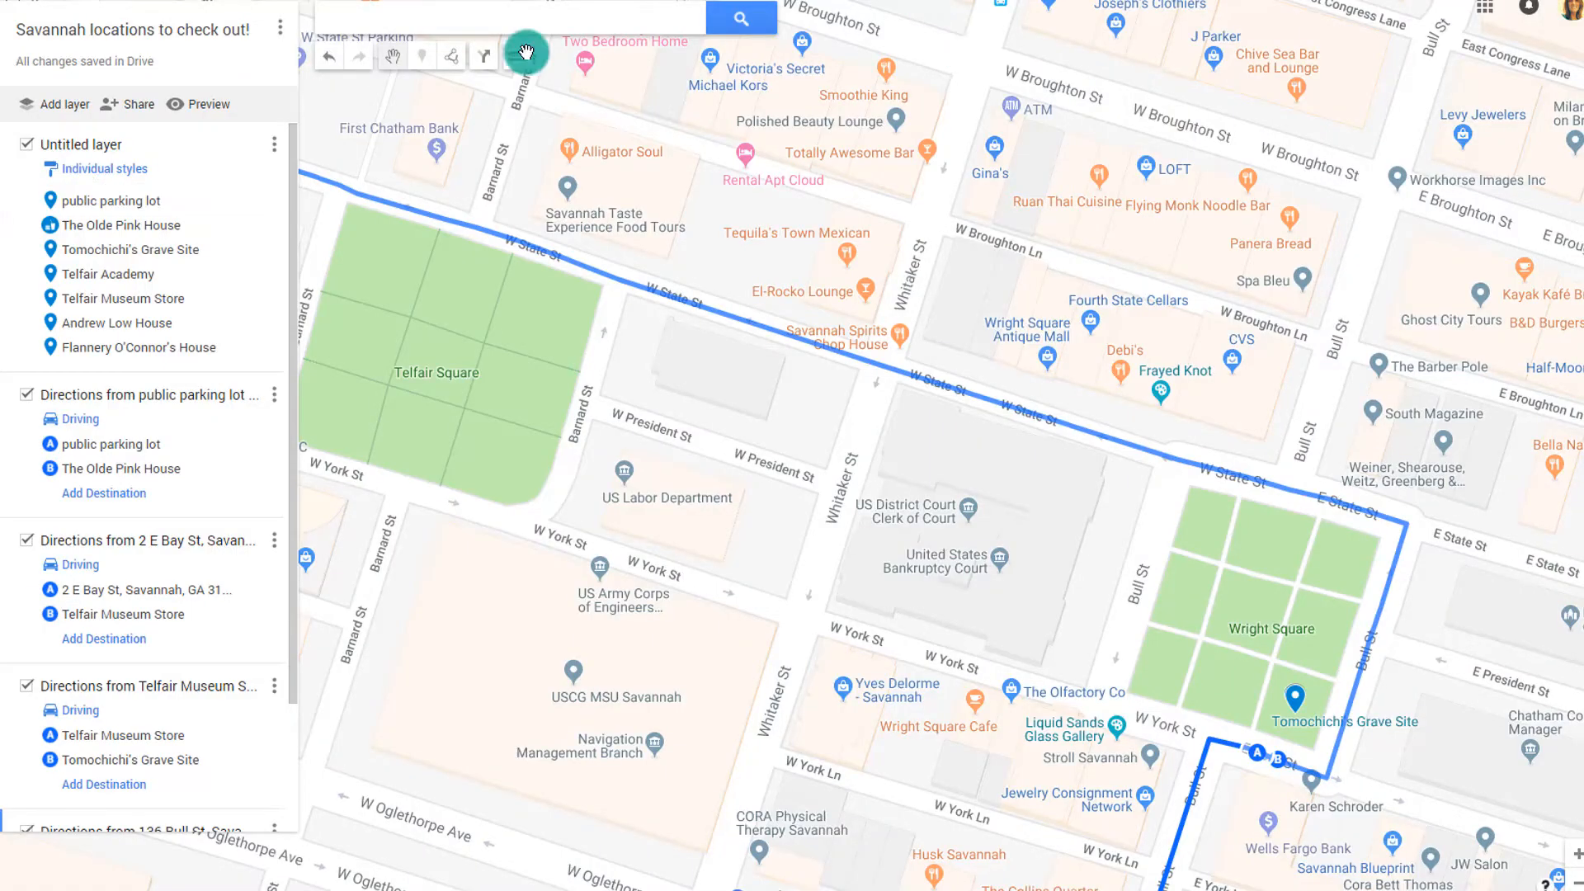
Rename the Untitled layer to 'Locations on the trip' and zoom out
left_click(97, 152)
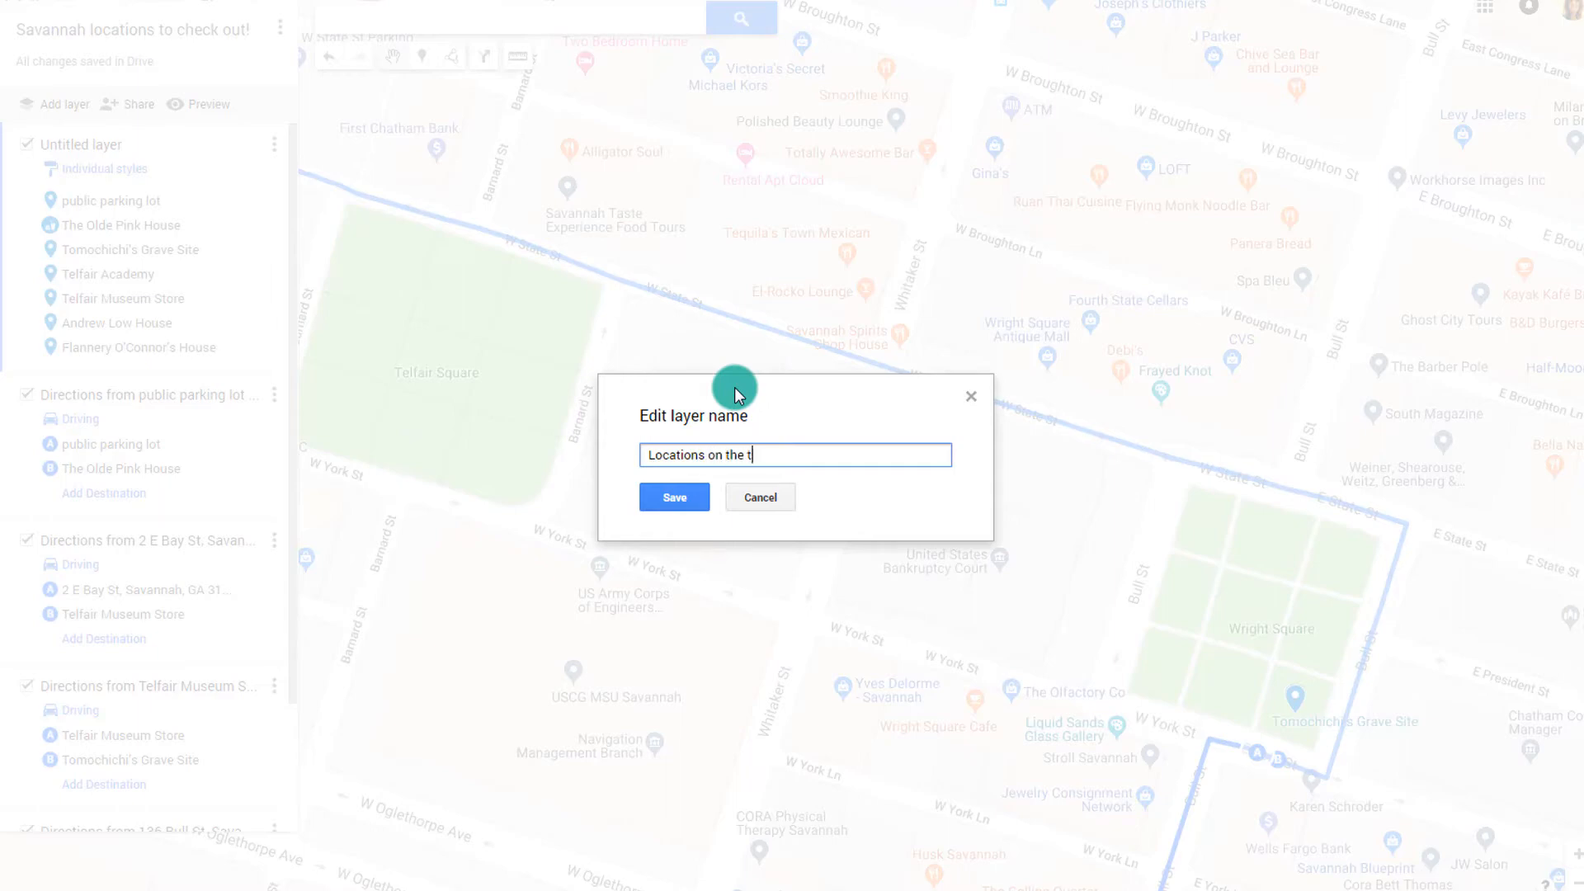
left_click(678, 495)
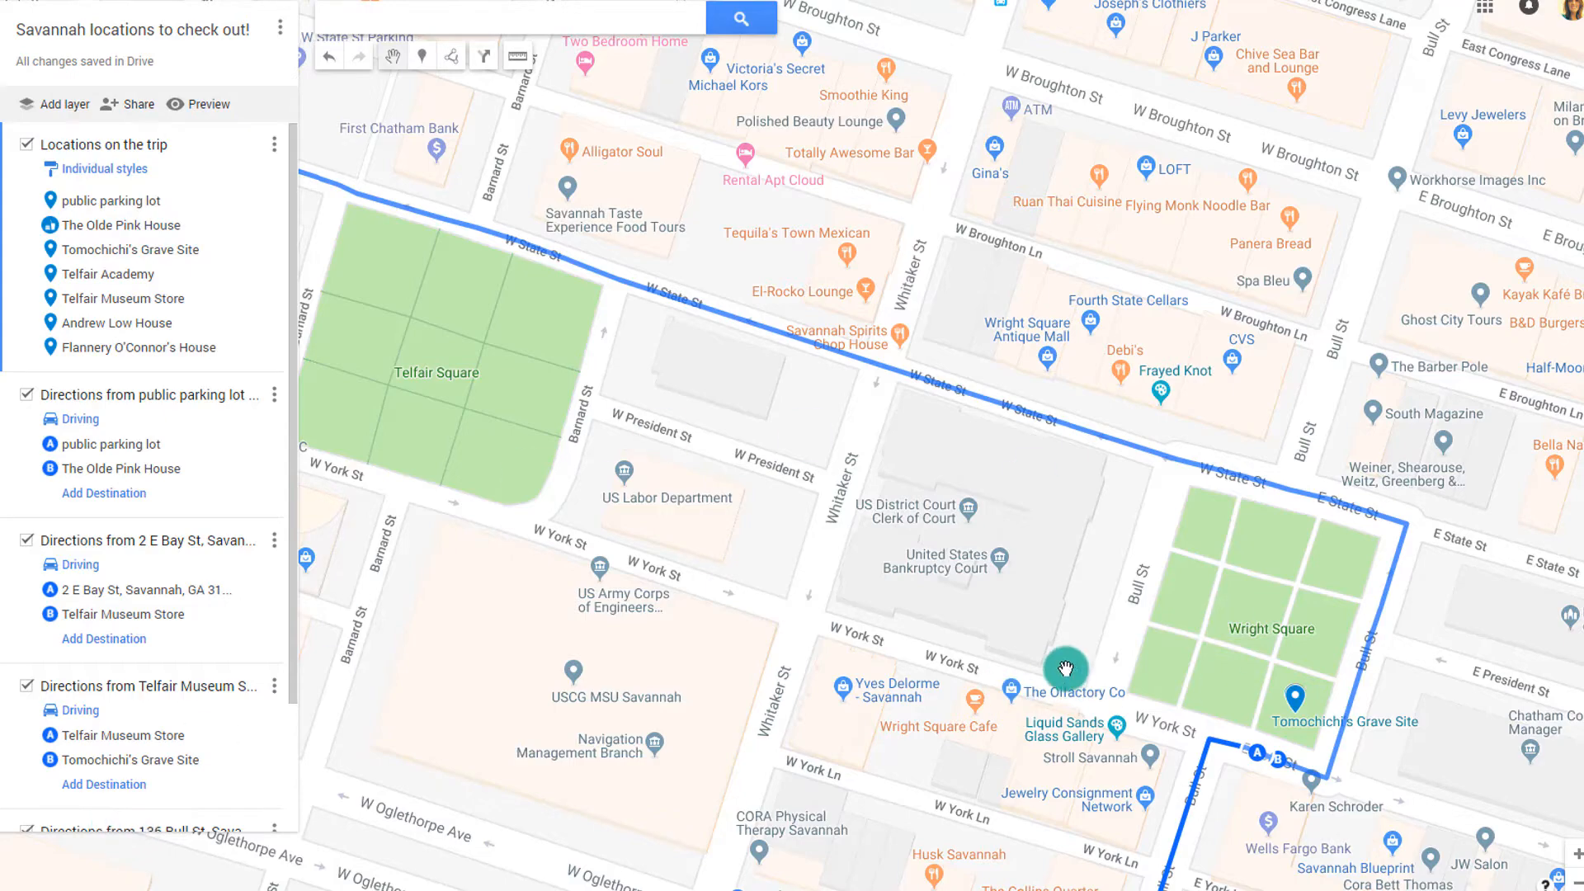
scroll(1065, 668, "down", 2)
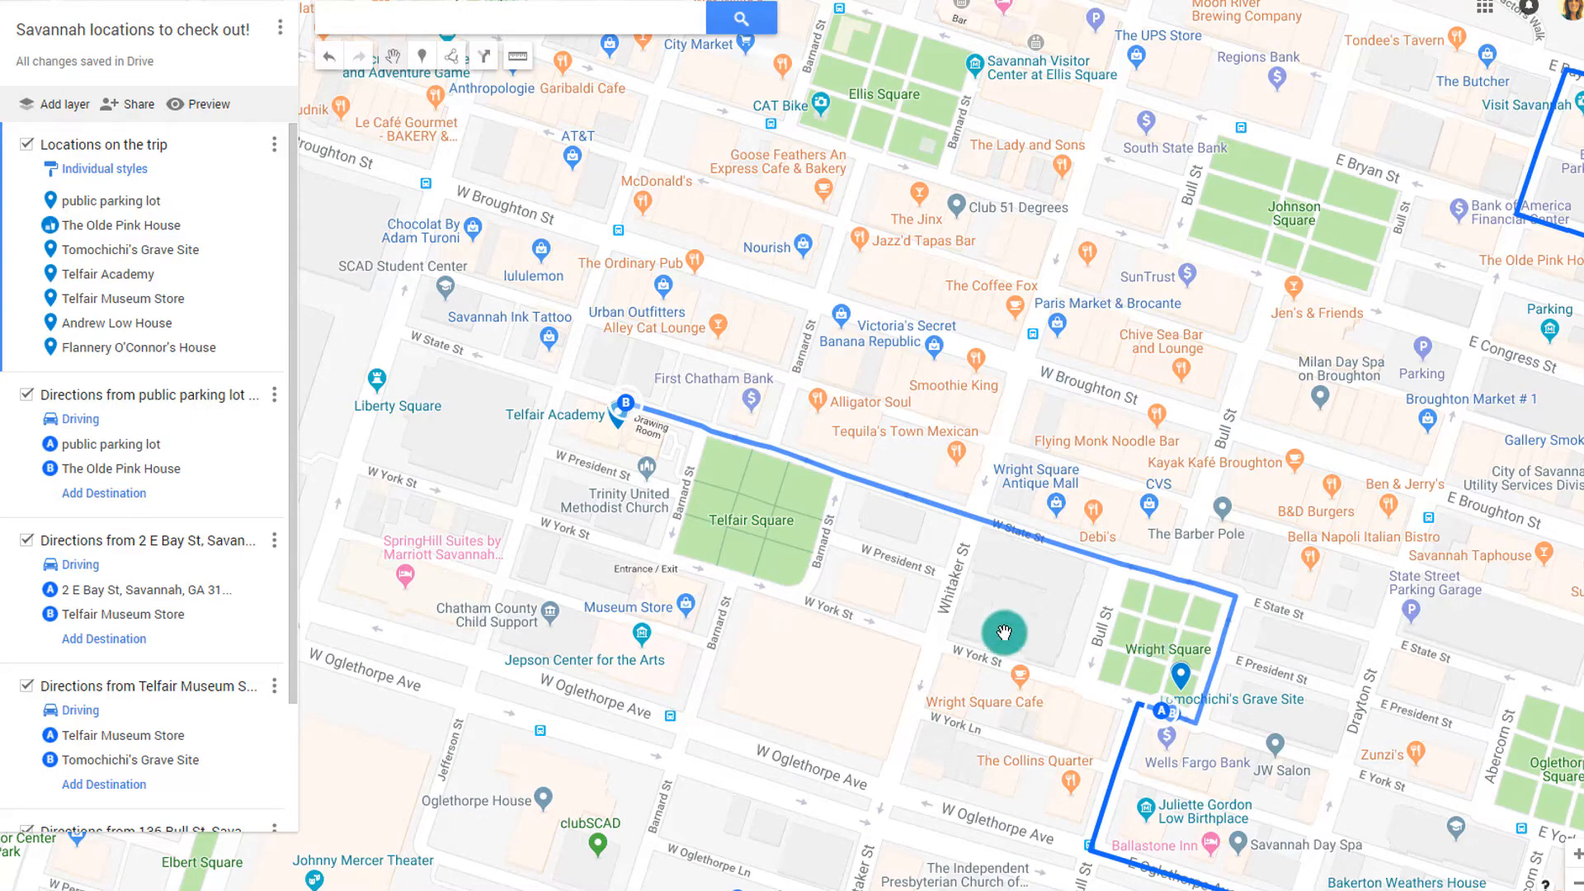
scroll(1003, 625, "down", 1)
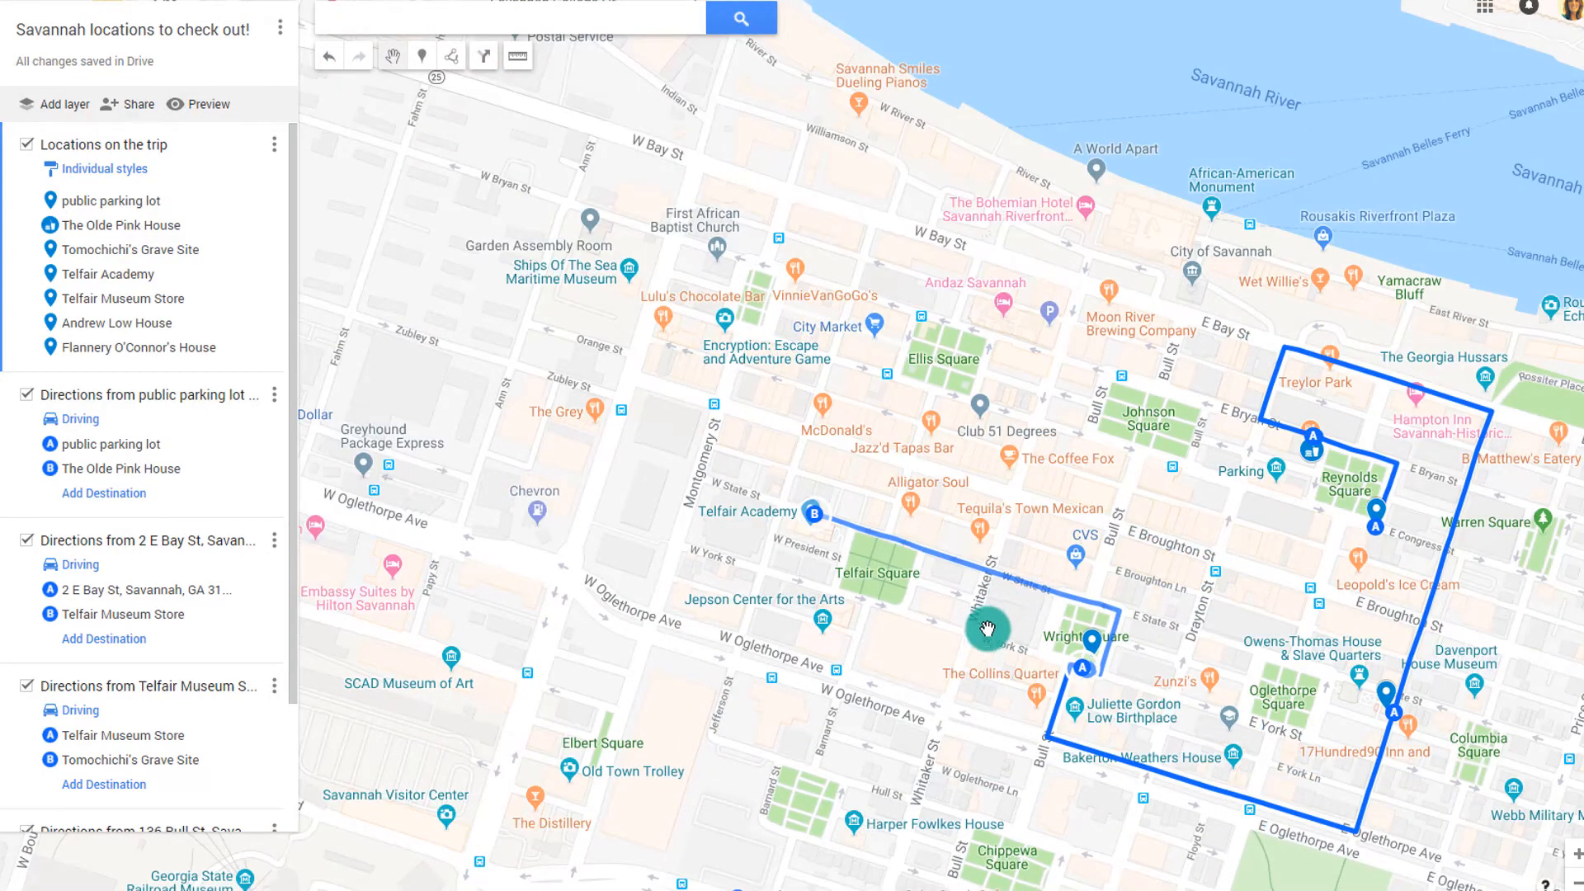
Set the map's link sharing to 'On - Public on the web'
left_click(141, 110)
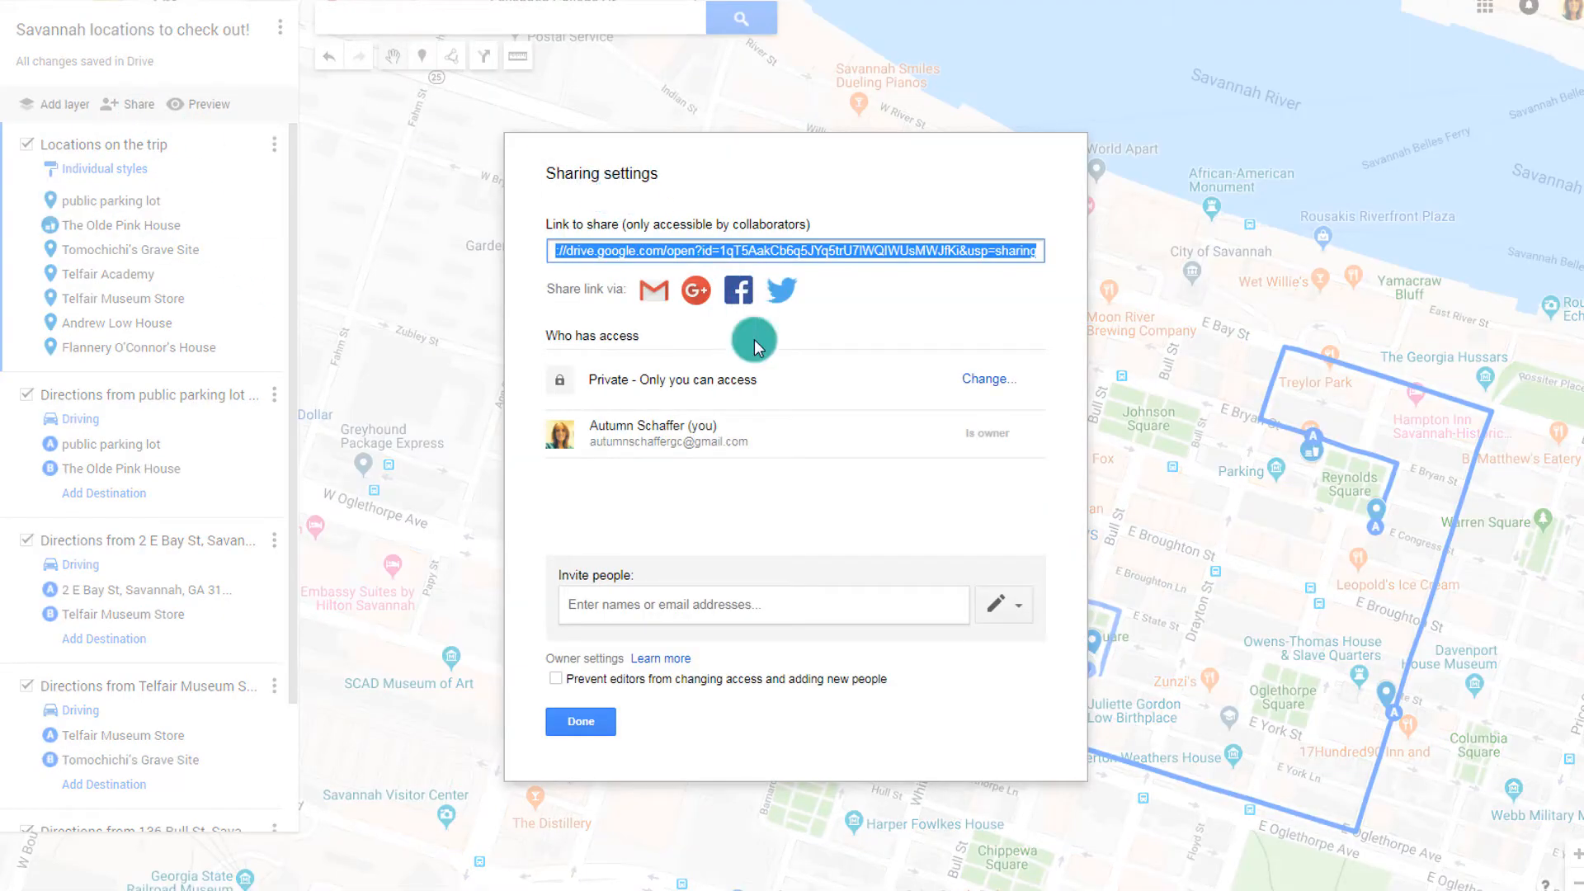
left_click(974, 381)
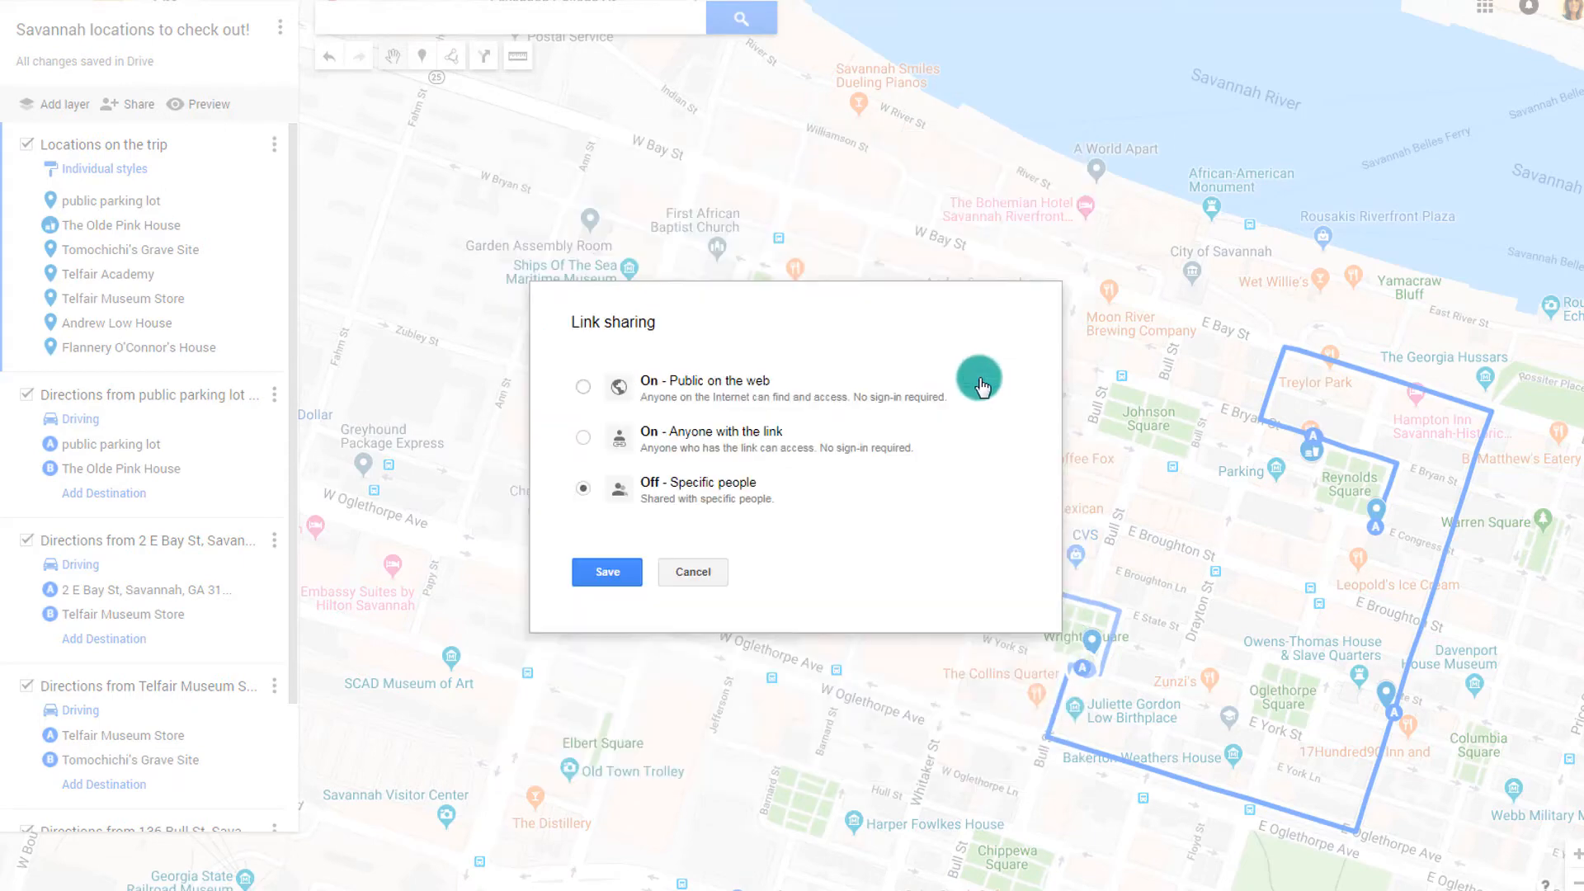
left_click(620, 384)
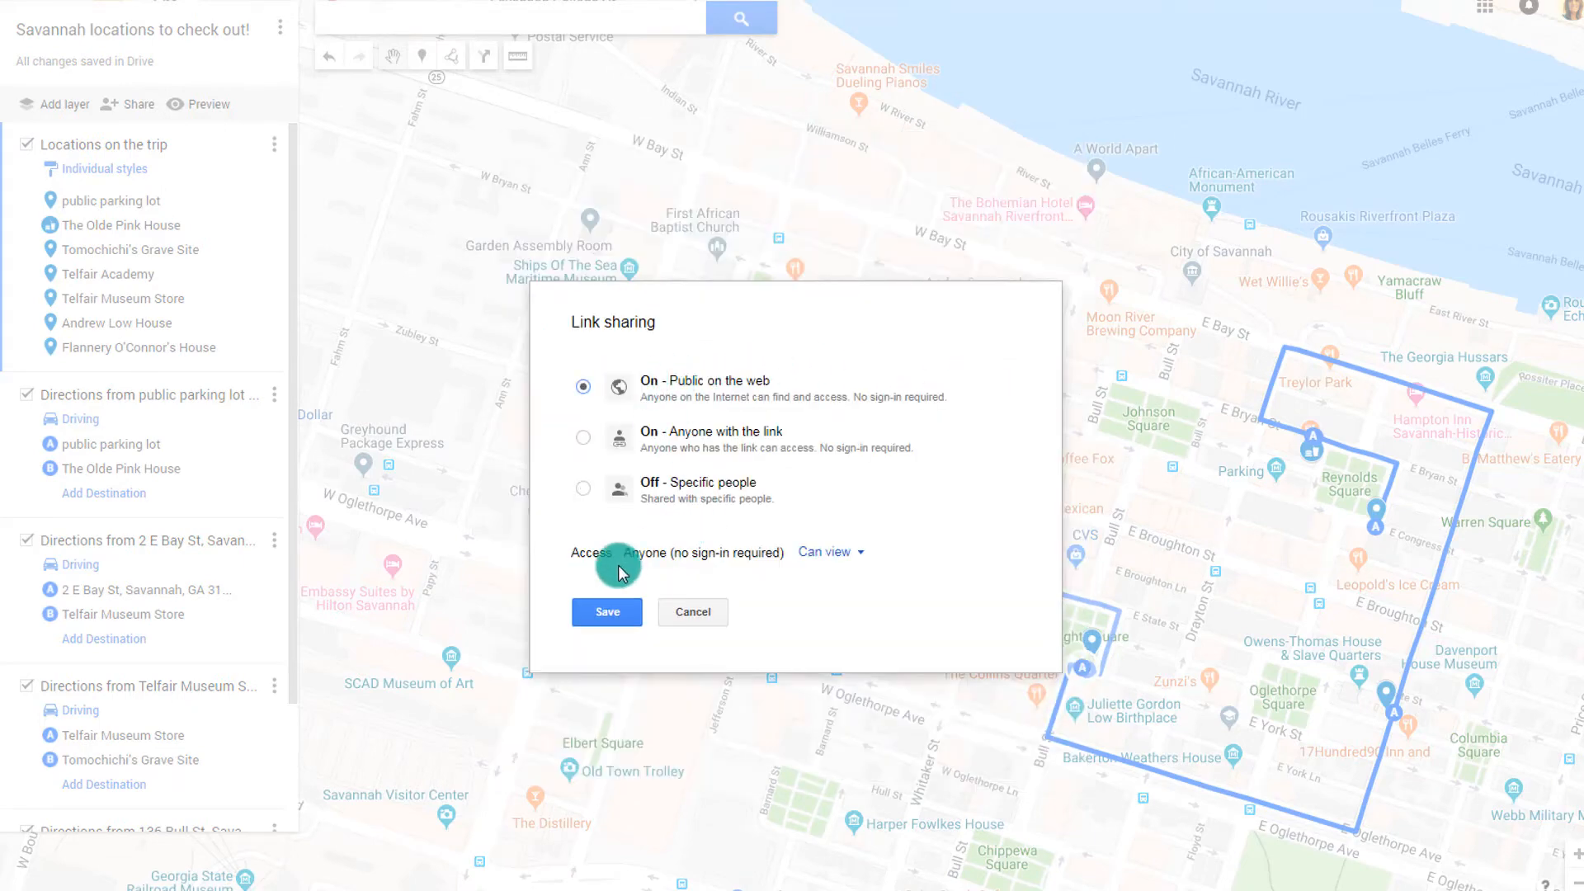
left_click(607, 612)
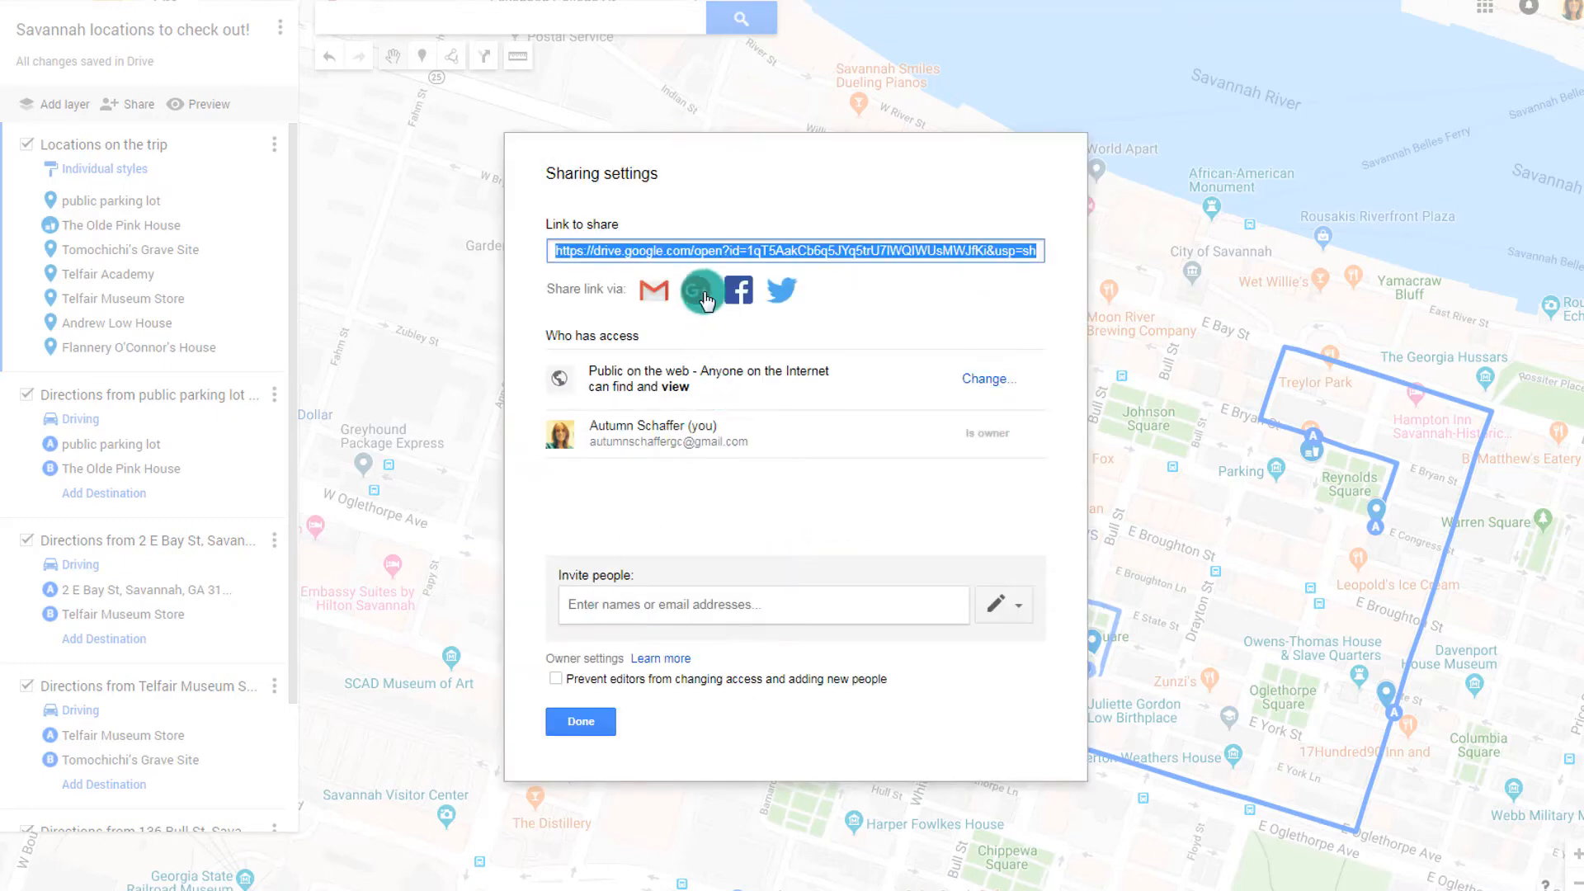
Copy the map's share link and close the sharing settings
right_click(689, 242)
left_click(708, 261)
left_click(583, 721)
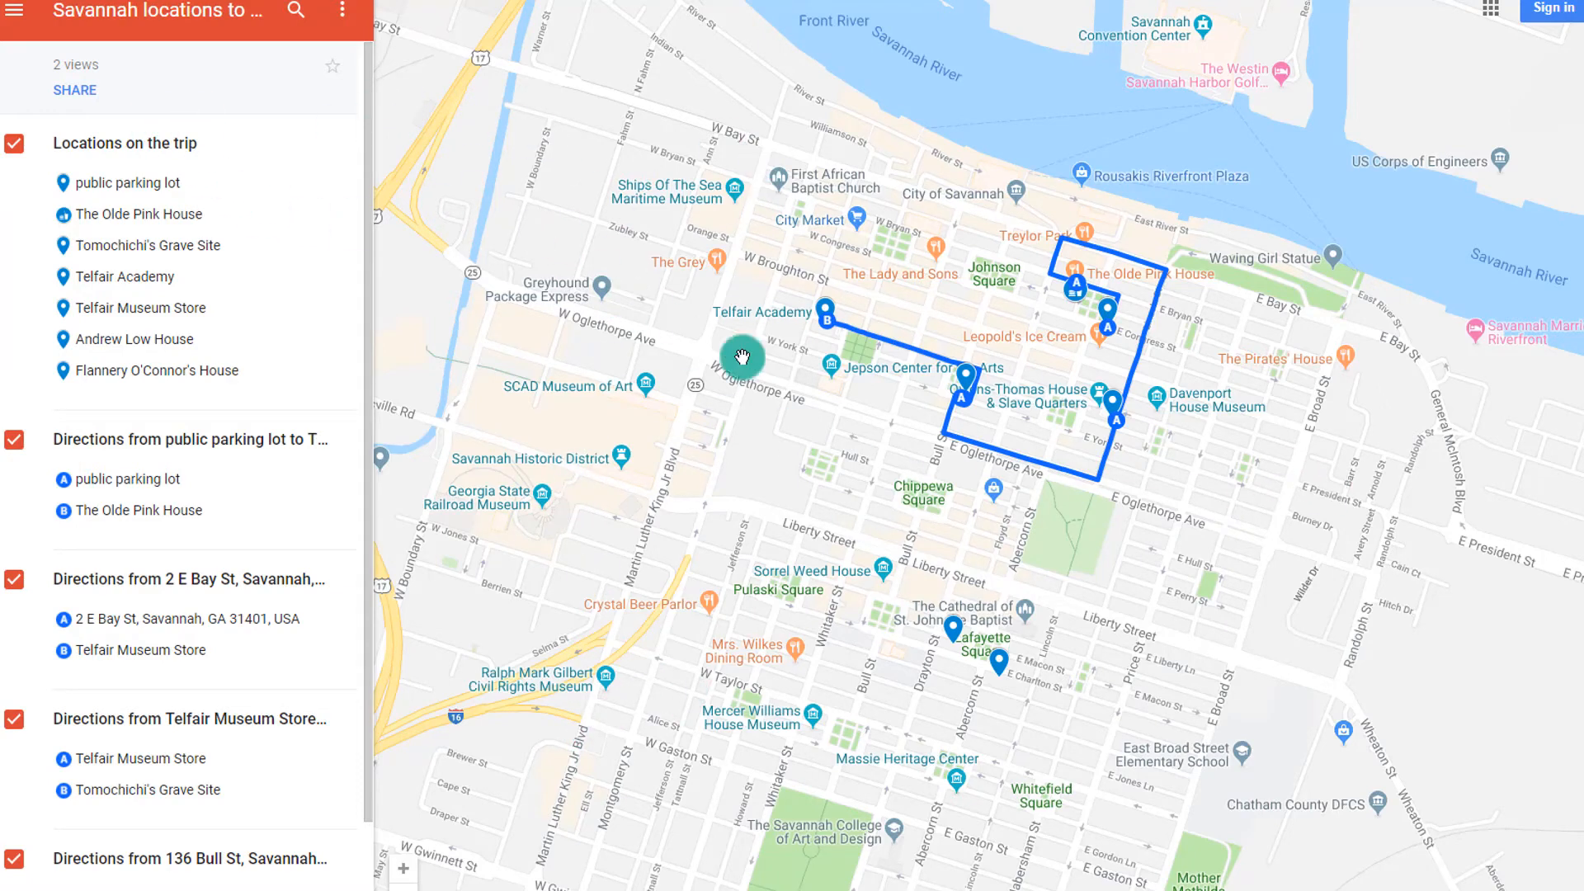
View details for the public parking lot, Flannery O'Connor's House and Telfair Academy from the list
left_click(134, 185)
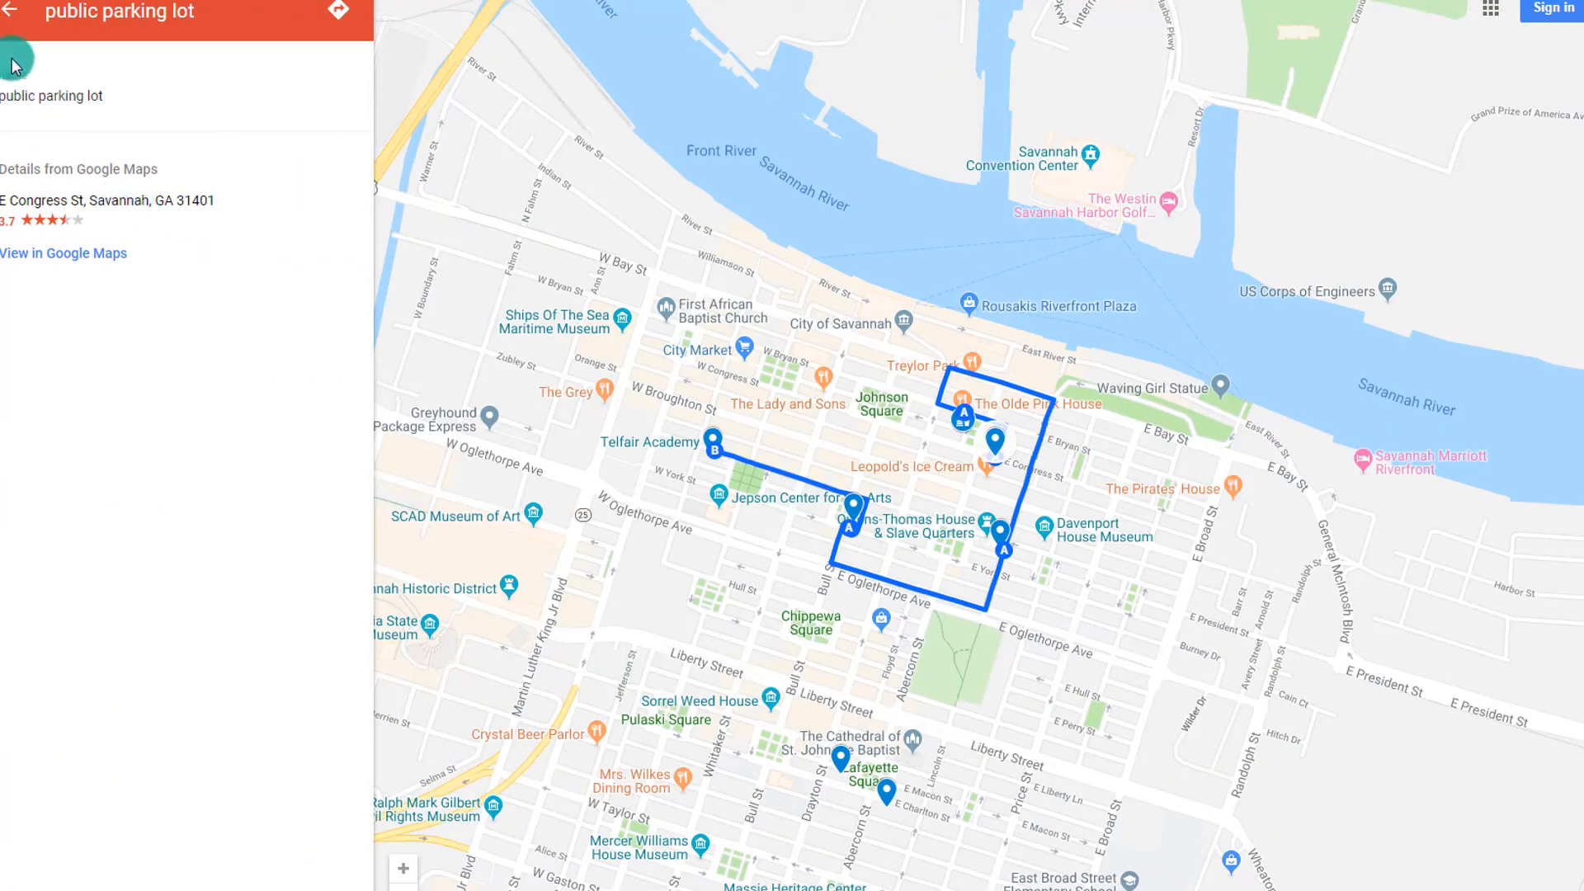
left_click(10, 12)
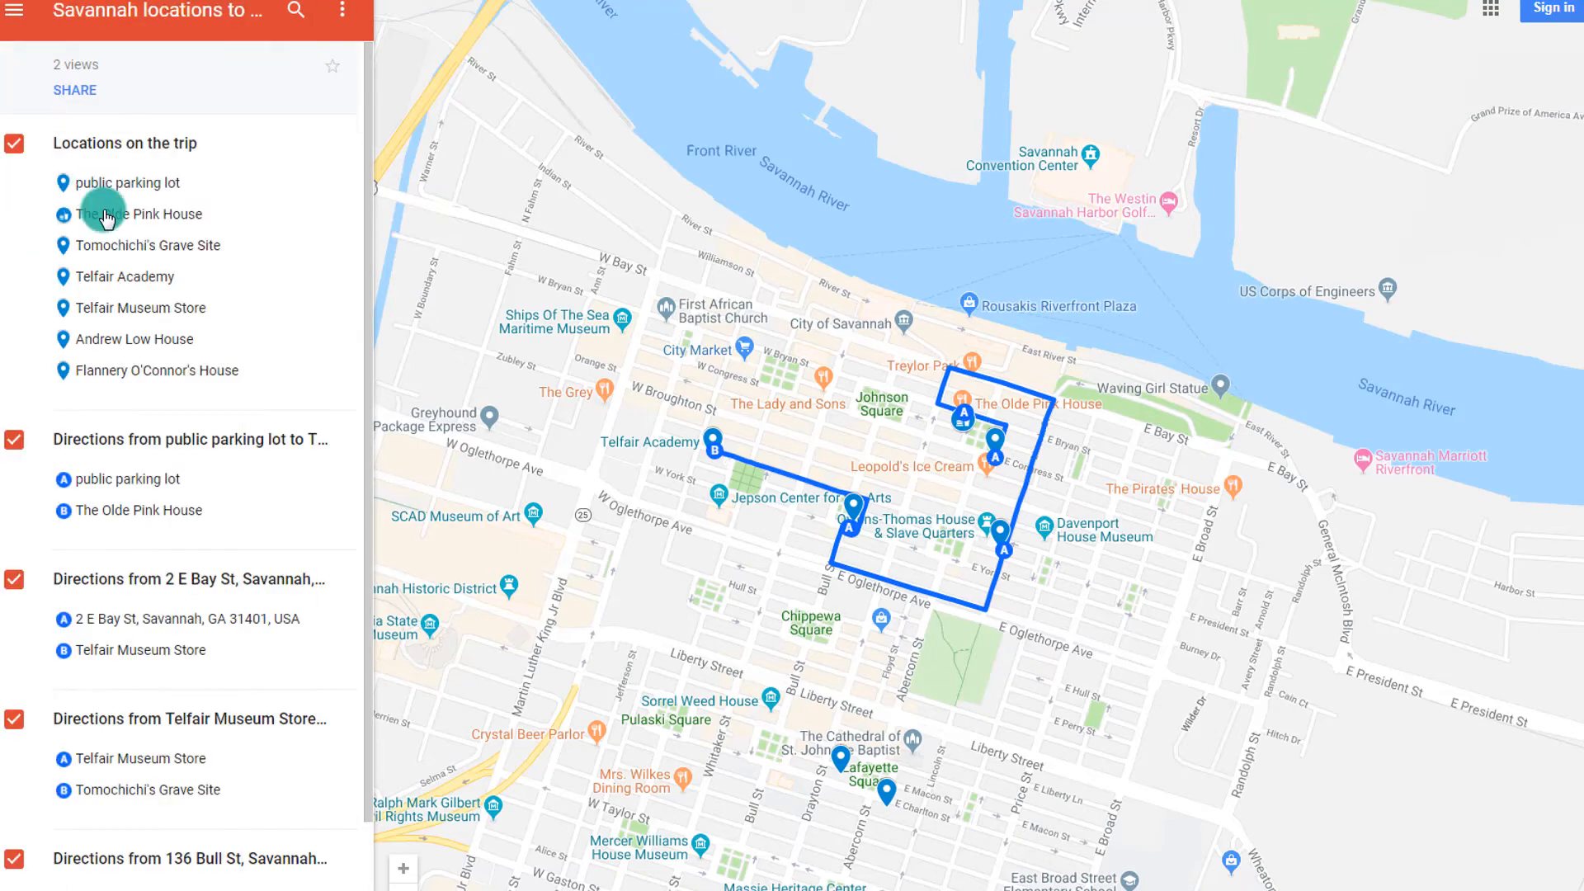
left_click(115, 375)
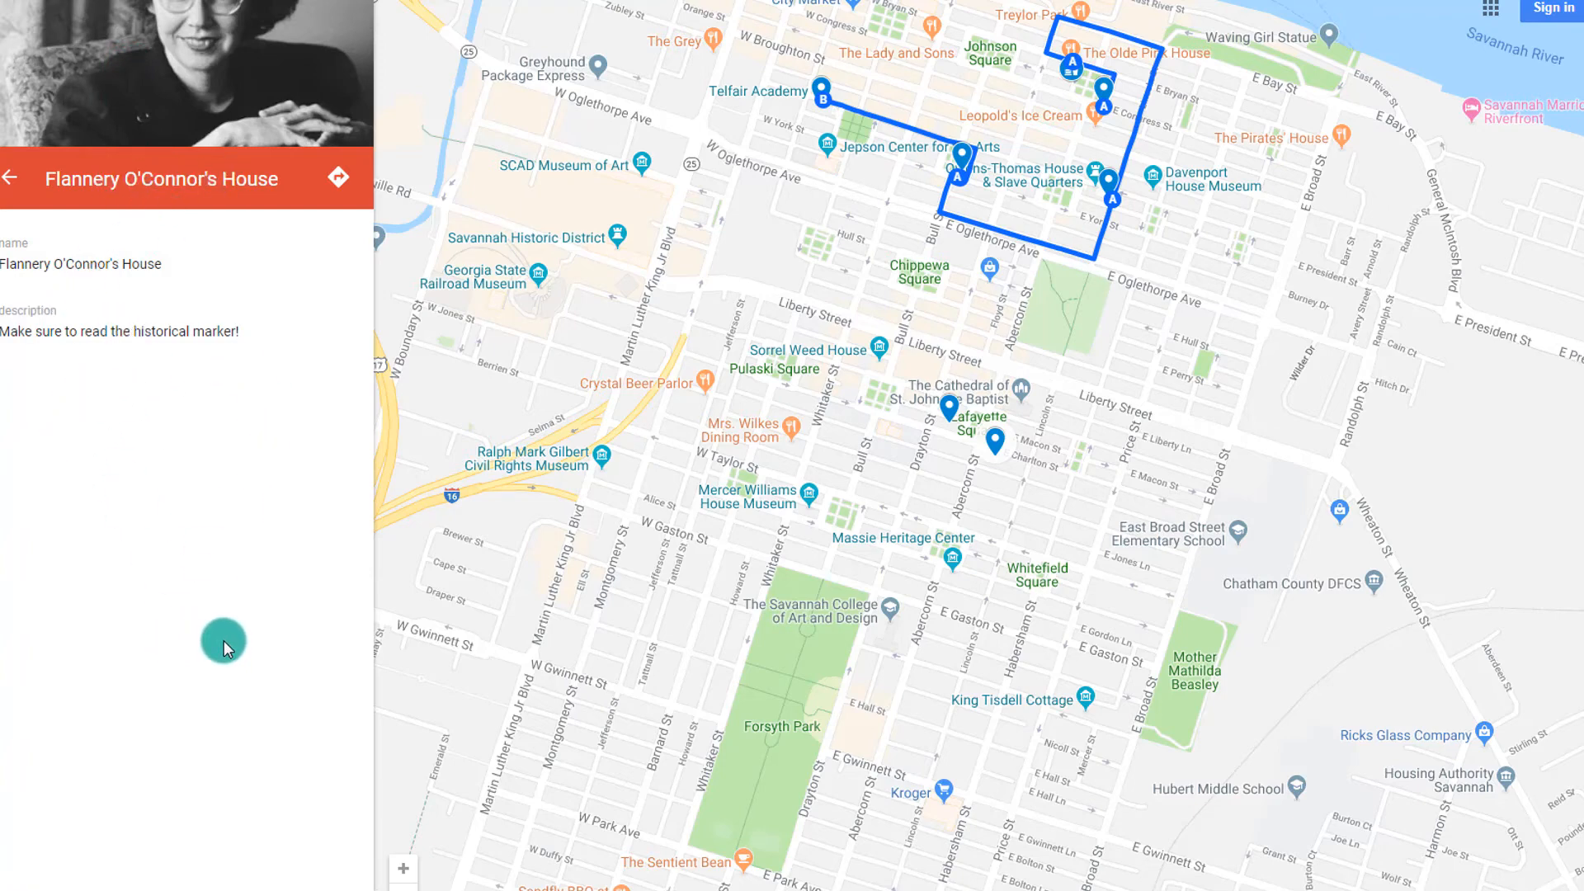
left_click(10, 176)
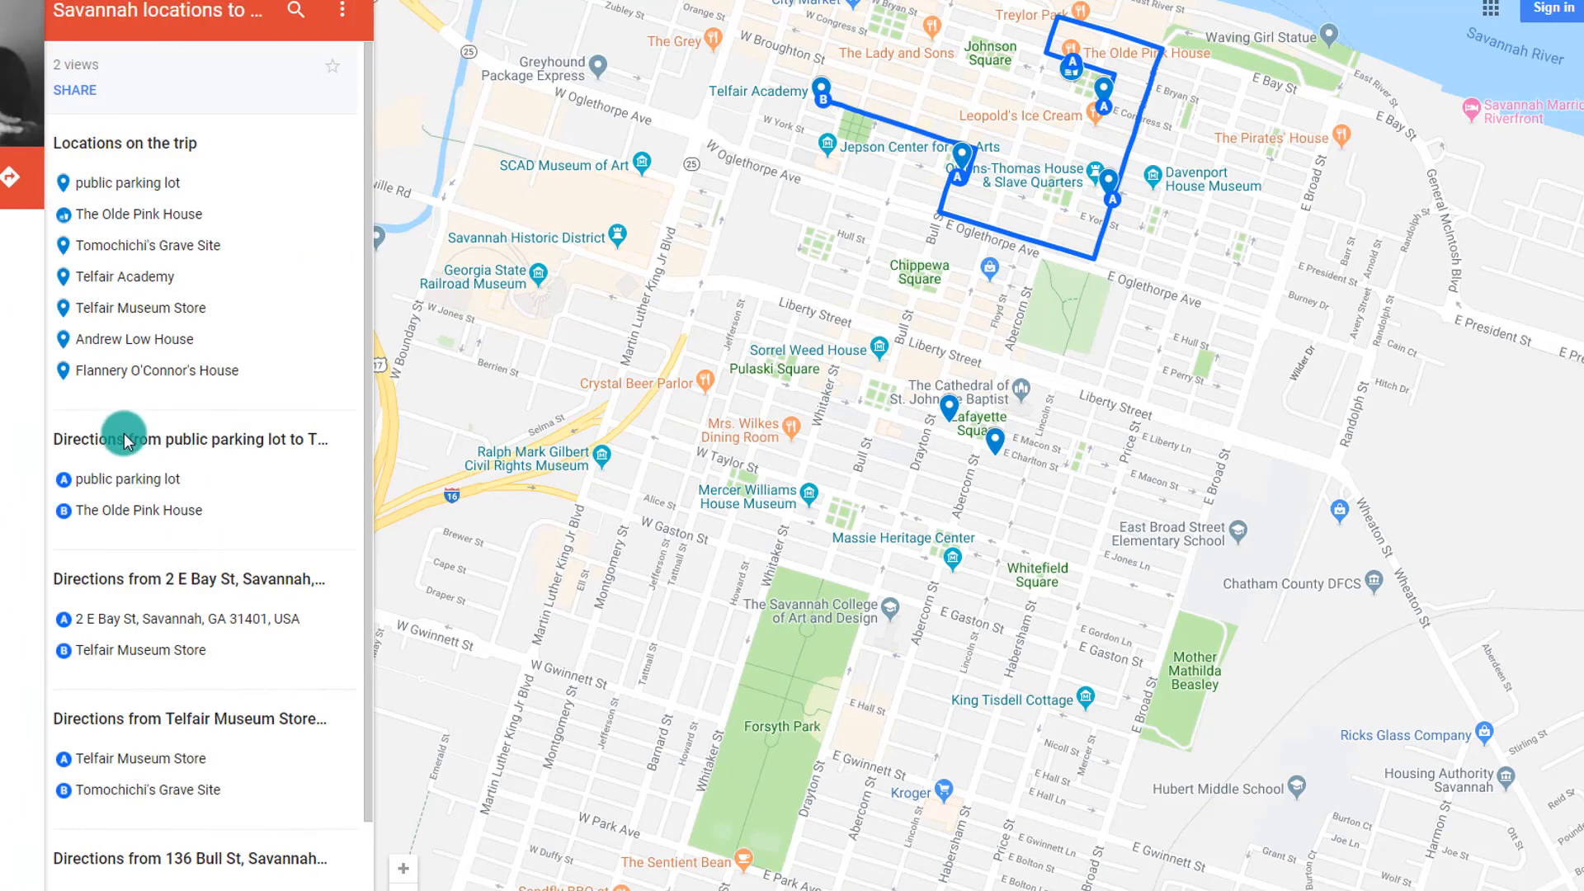
left_click(102, 277)
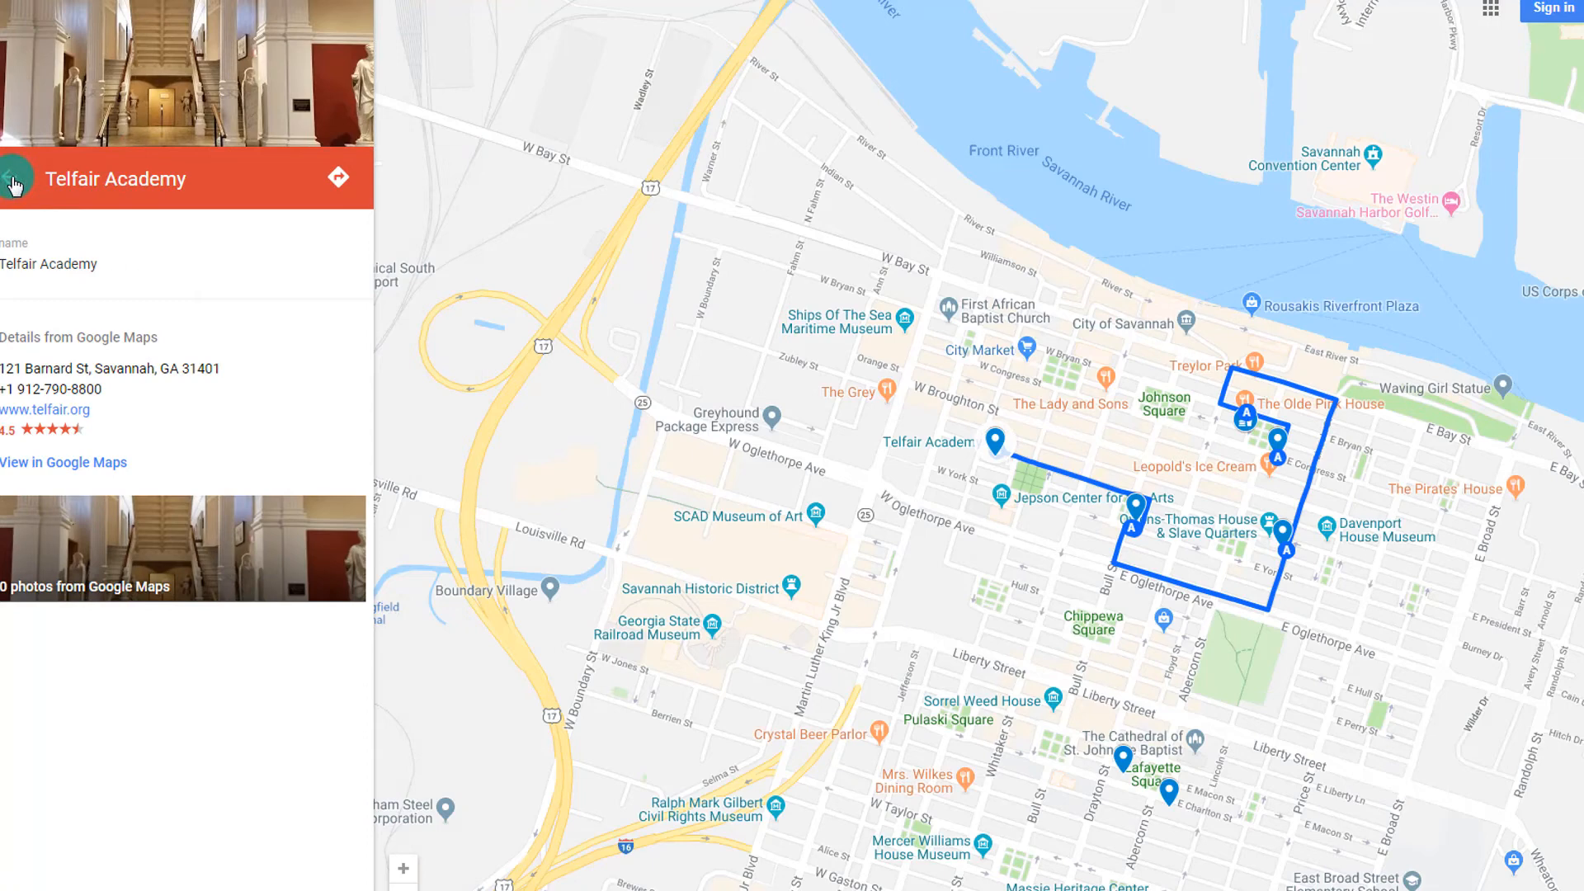
left_click(14, 183)
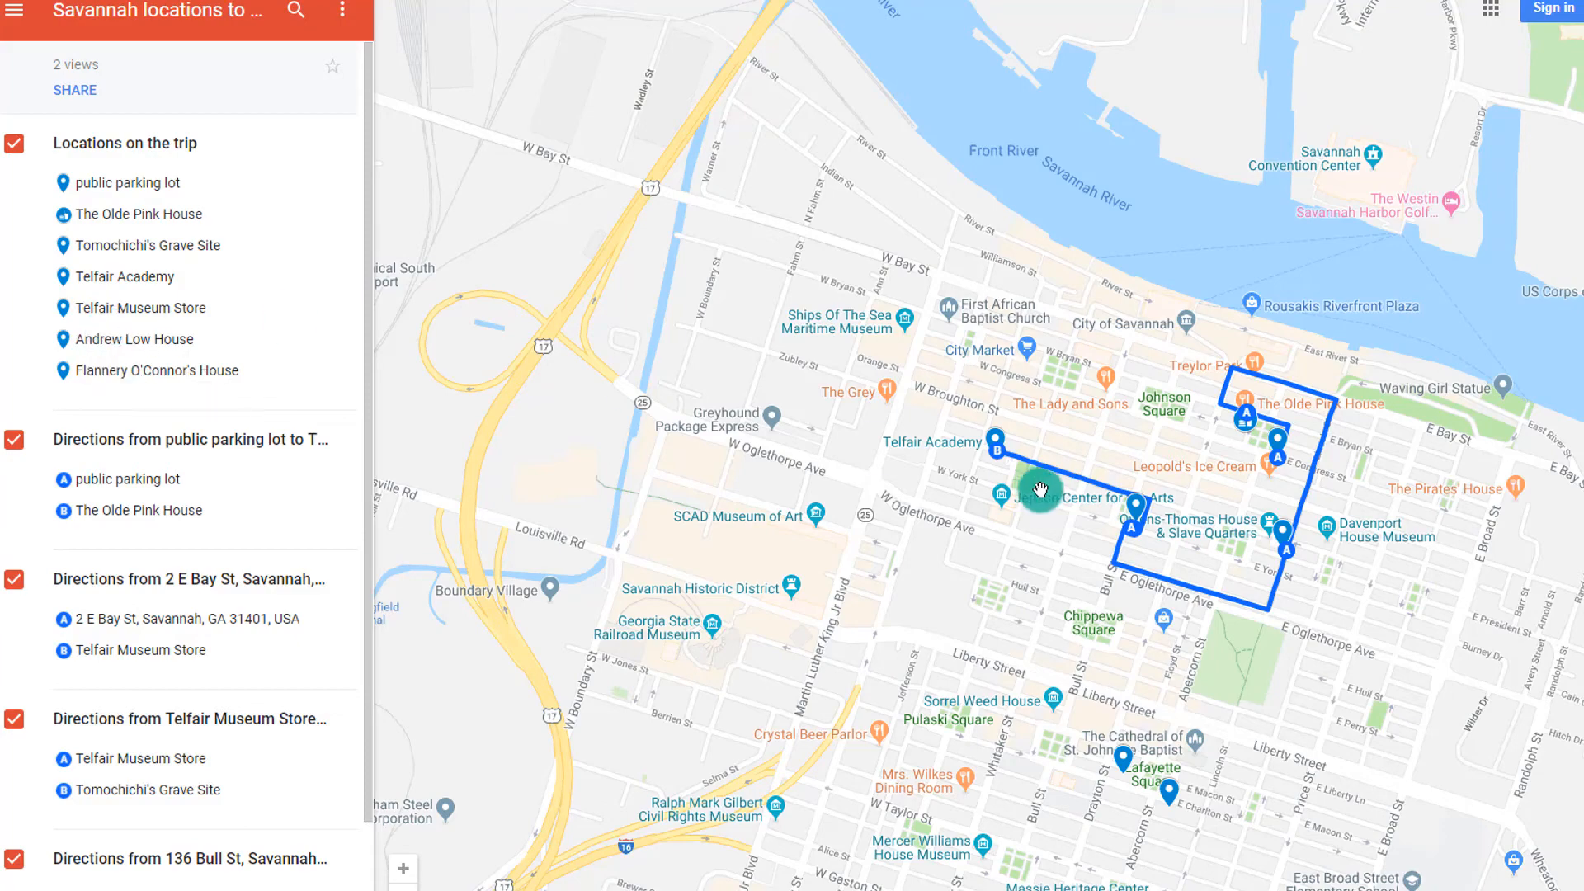
Inspect the route start and public parking lot markers, then return to the editor
scroll(1047, 481, "up", 5)
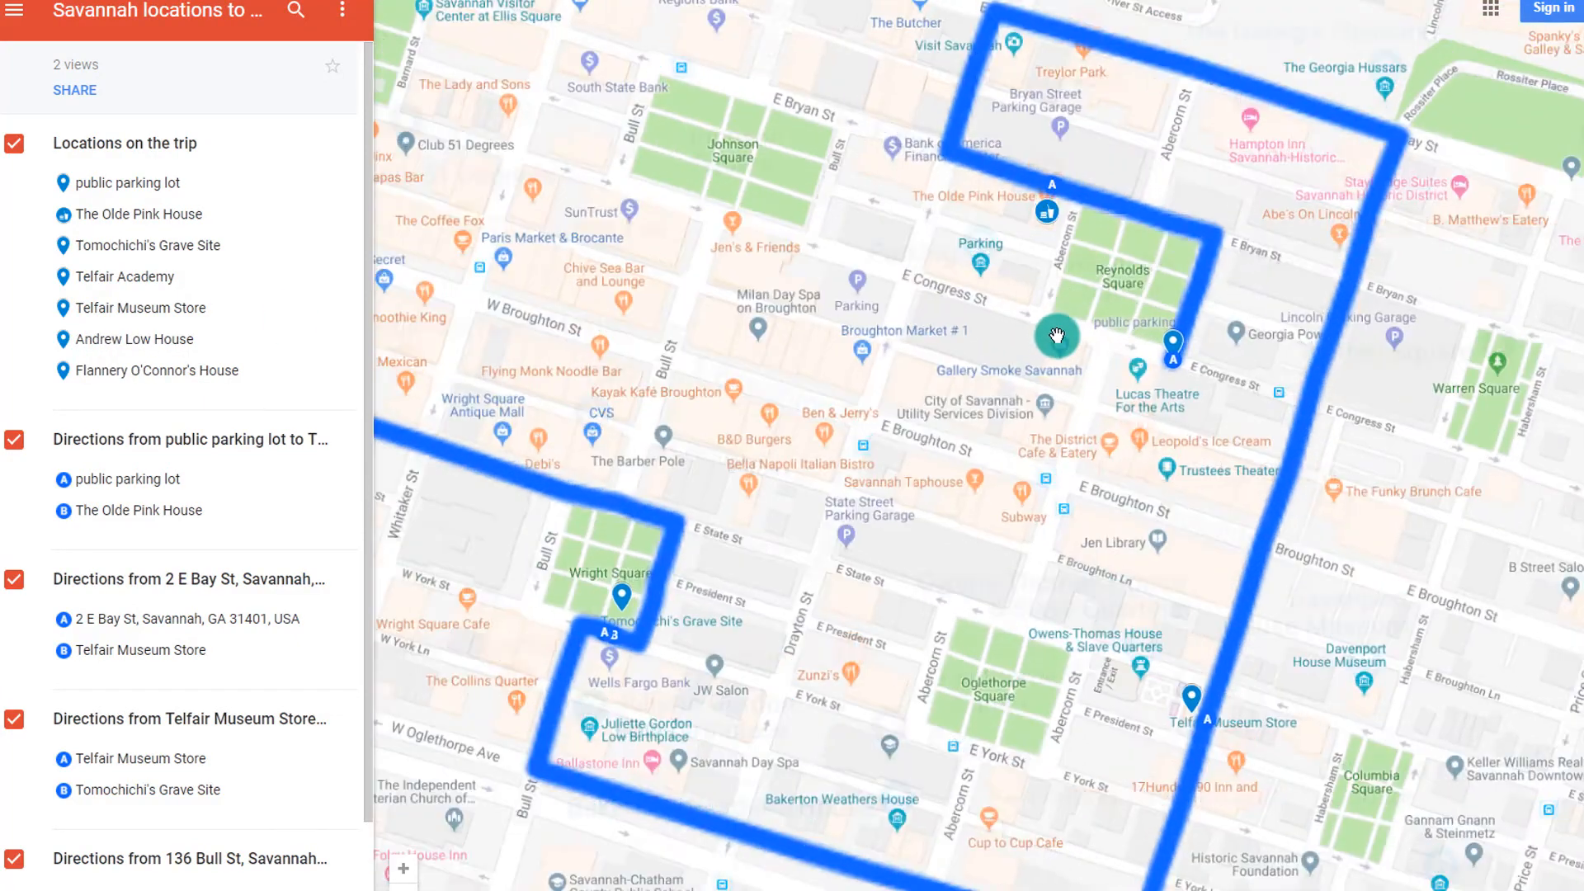
left_click(1061, 191)
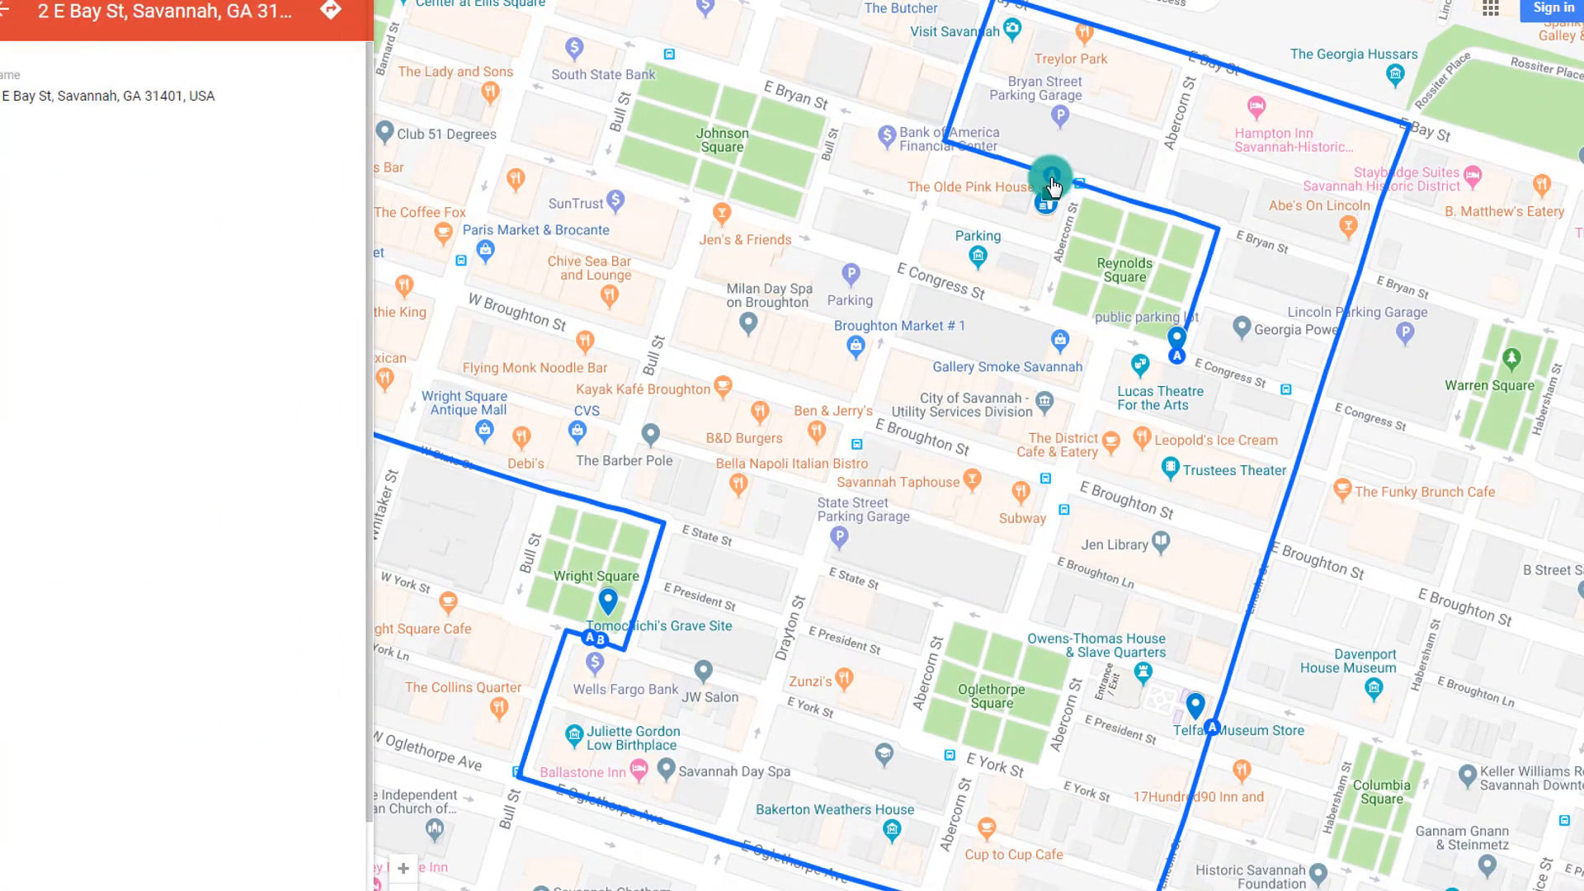
left_click(1177, 334)
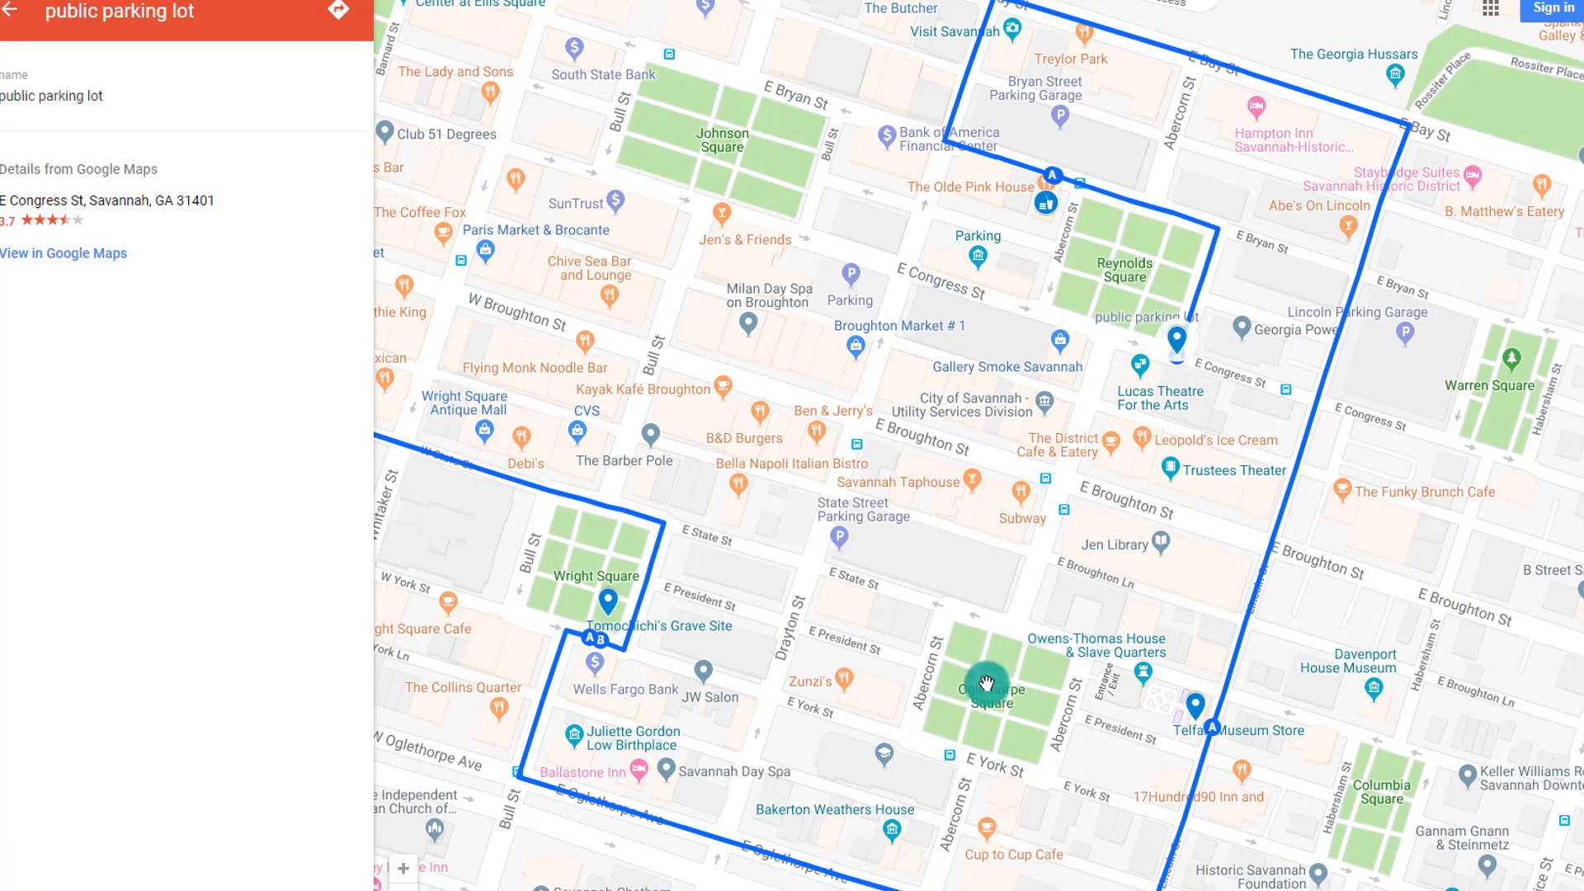
mouse_move(979, 683)
left_mouse_down()
mouse_move(1191, 474)
mouse_move(1090, 760)
left_mouse_up()
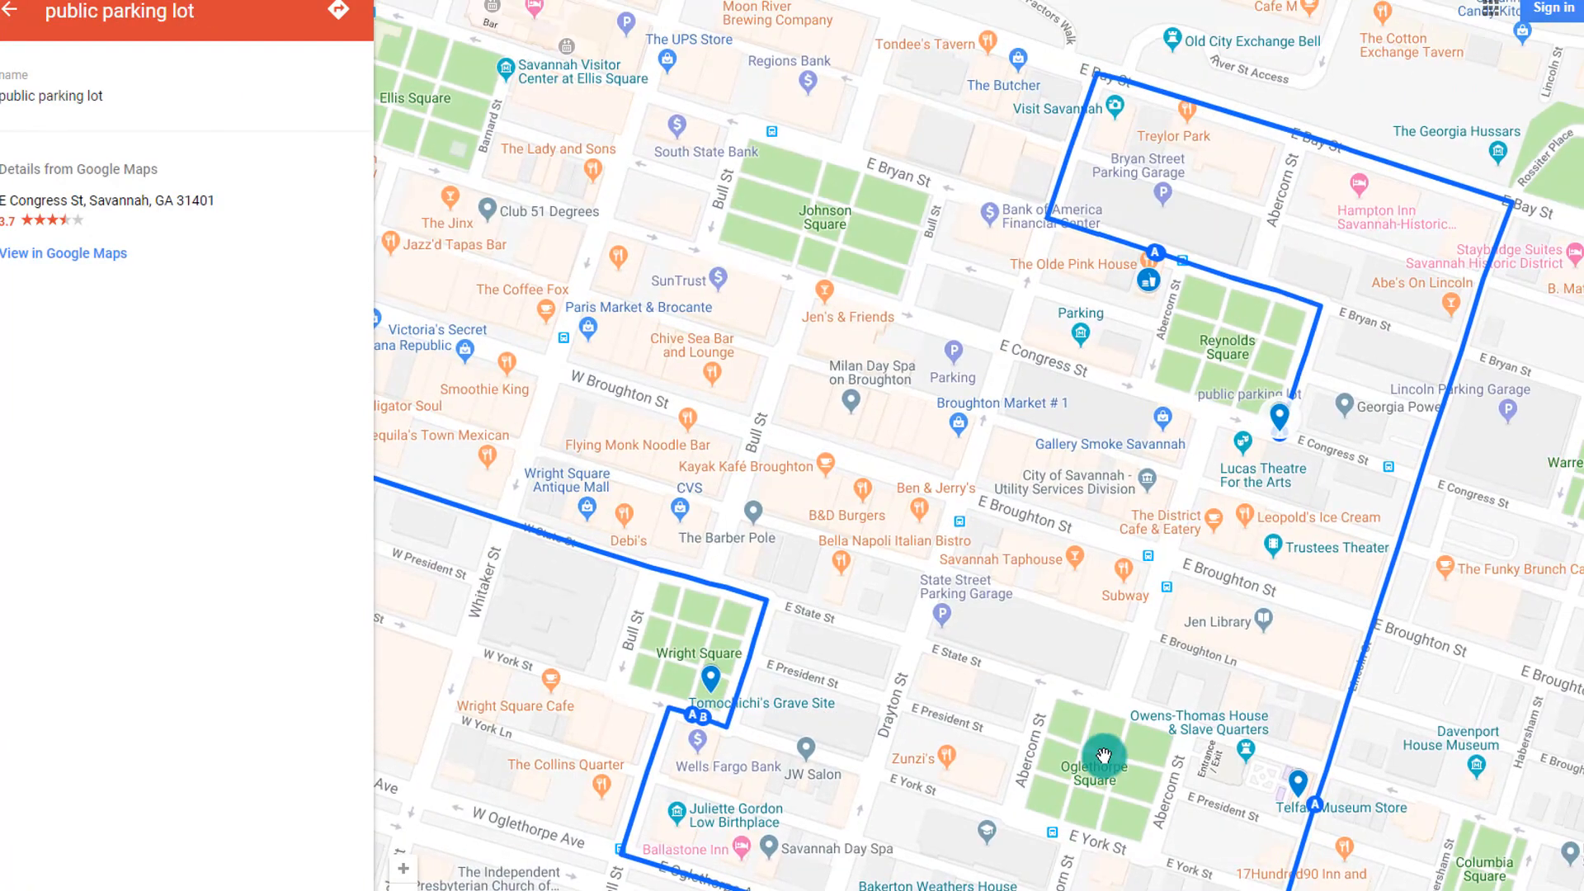
key("alt+Tab")
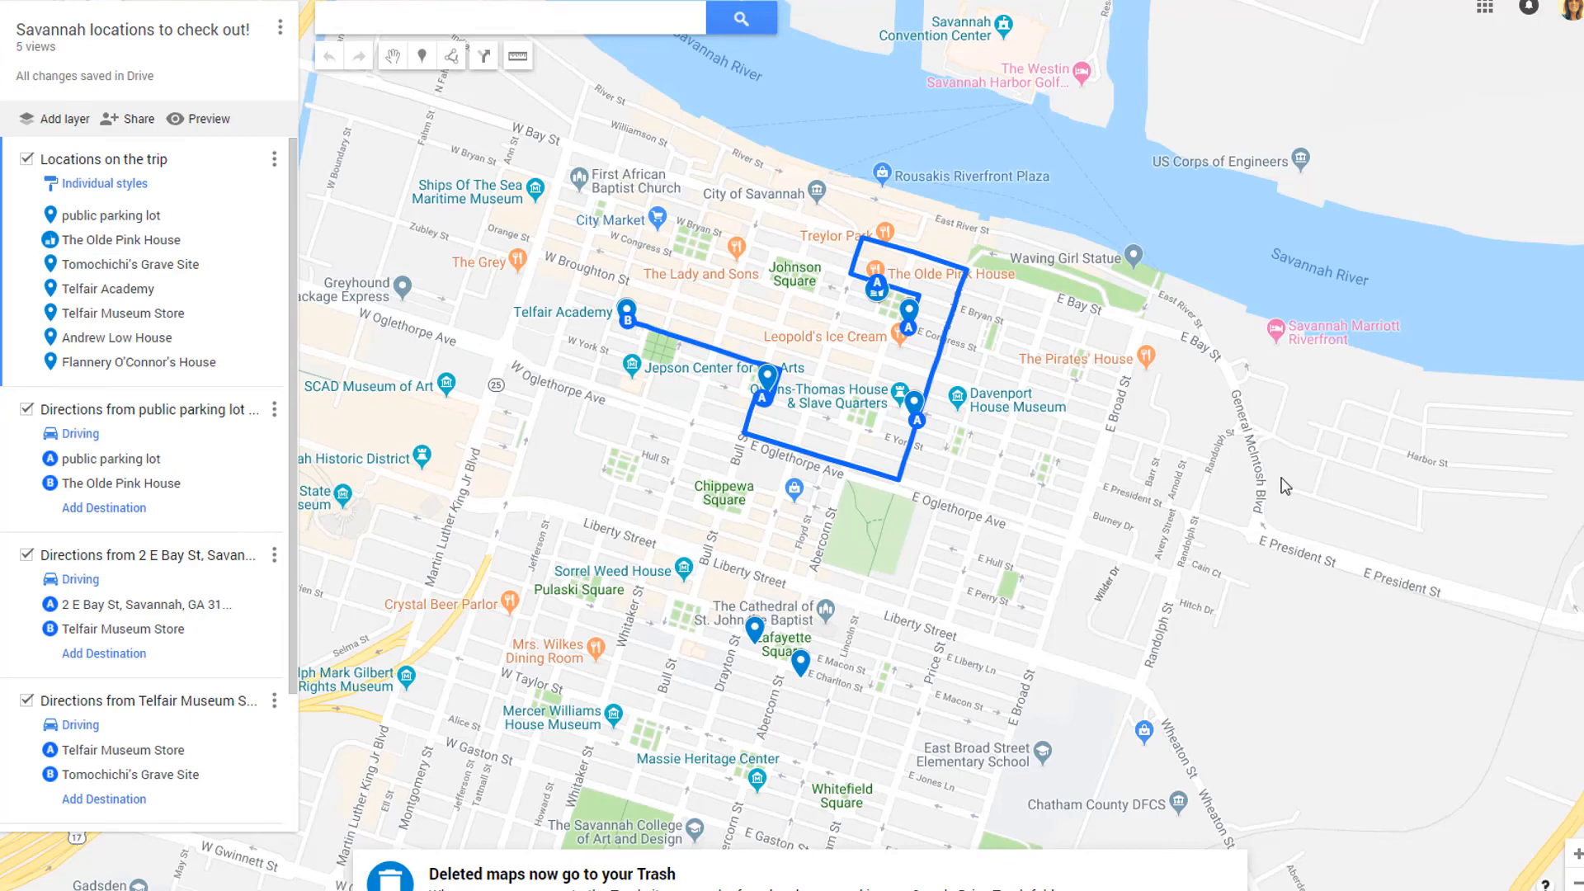
Change the map's public link access from view-only to 'Can edit' and save it
left_click(124, 126)
left_click(993, 383)
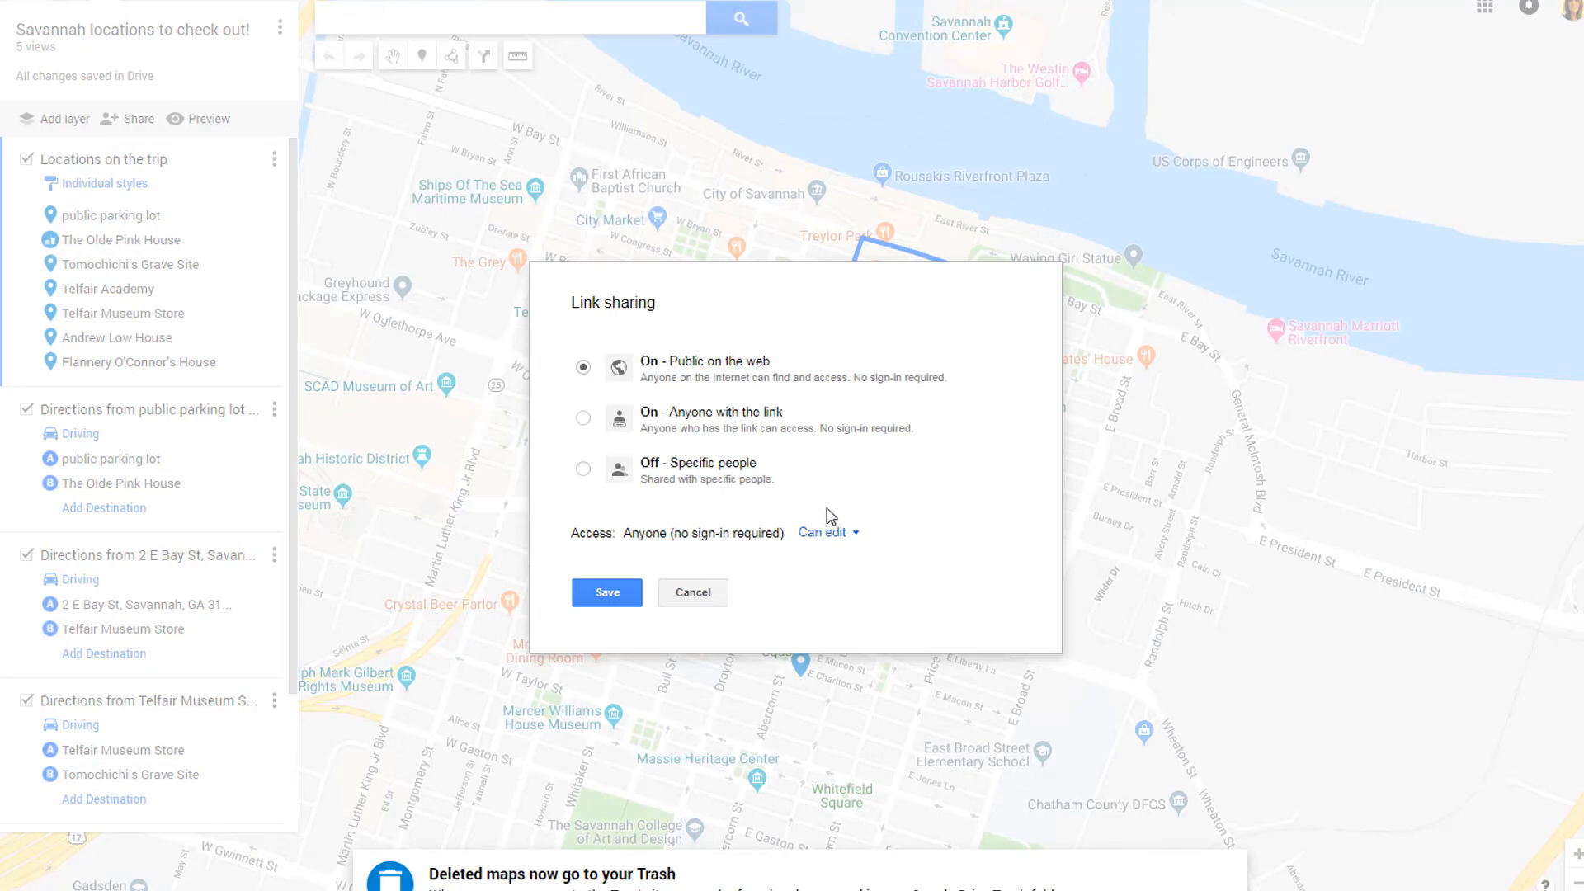
left_click(823, 538)
left_click(825, 568)
left_click(621, 593)
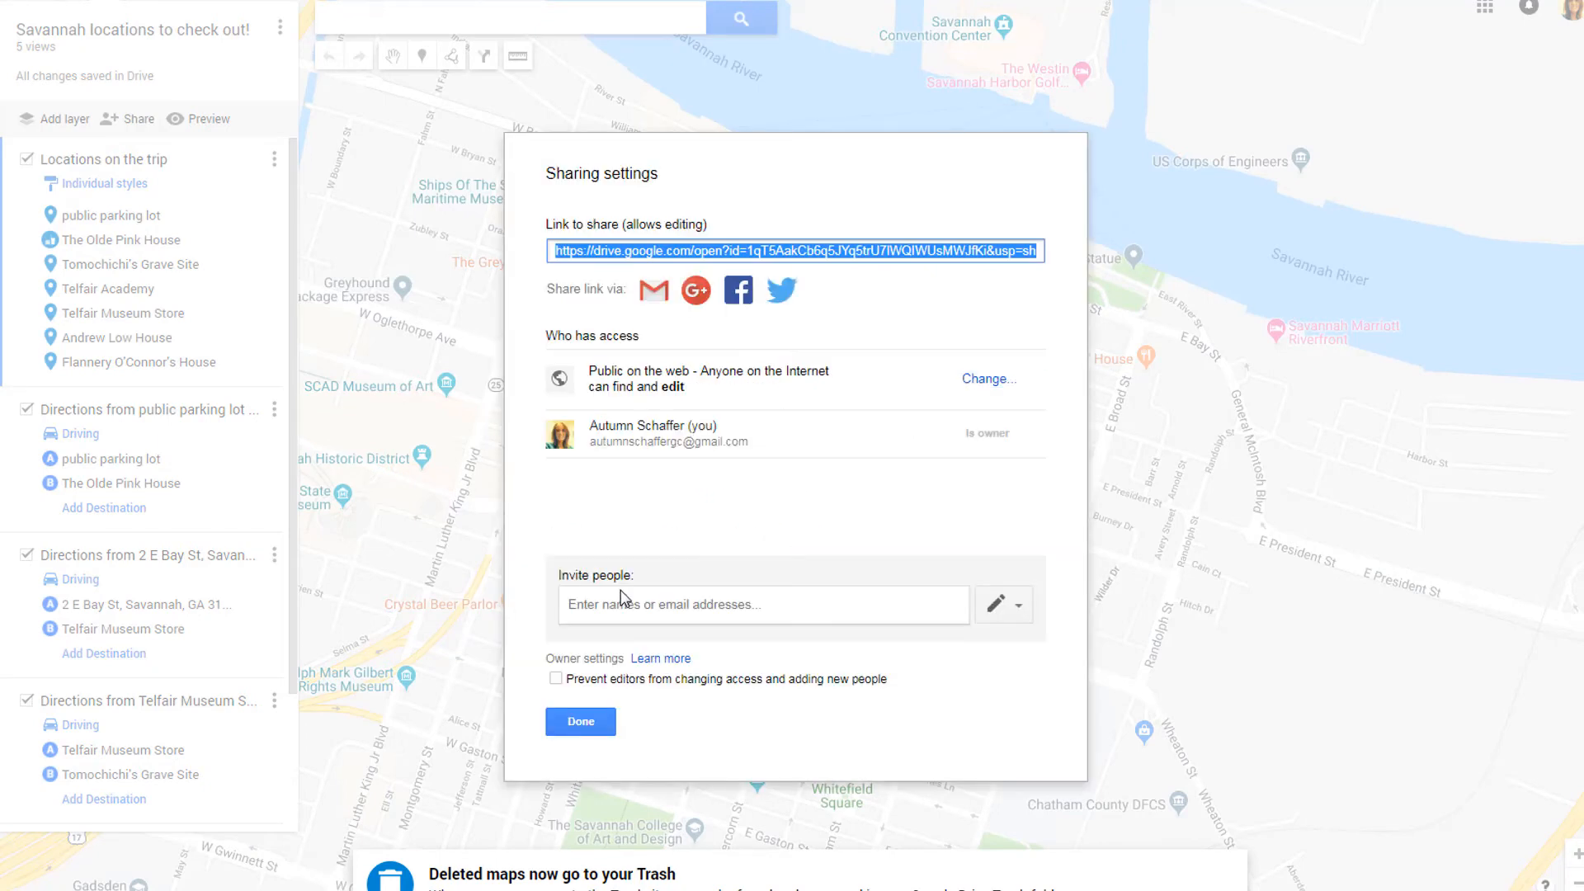
left_click(583, 723)
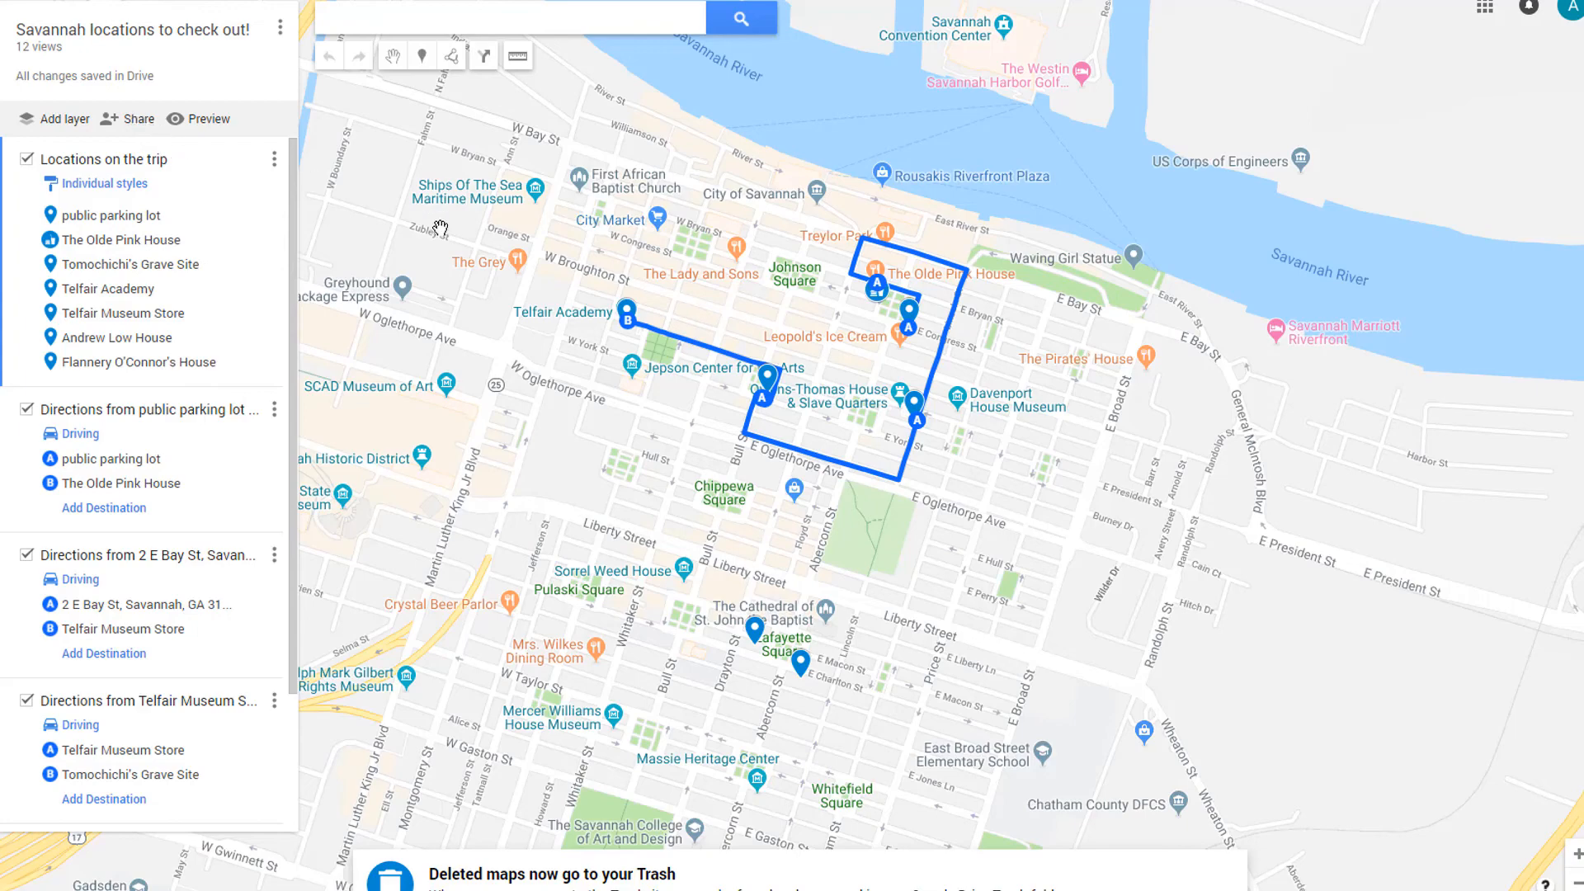
Return to editing the map and zoom in on The Grey downtown
left_click_drag(445, 255, 541, 323)
scroll(541, 323, "up", 1)
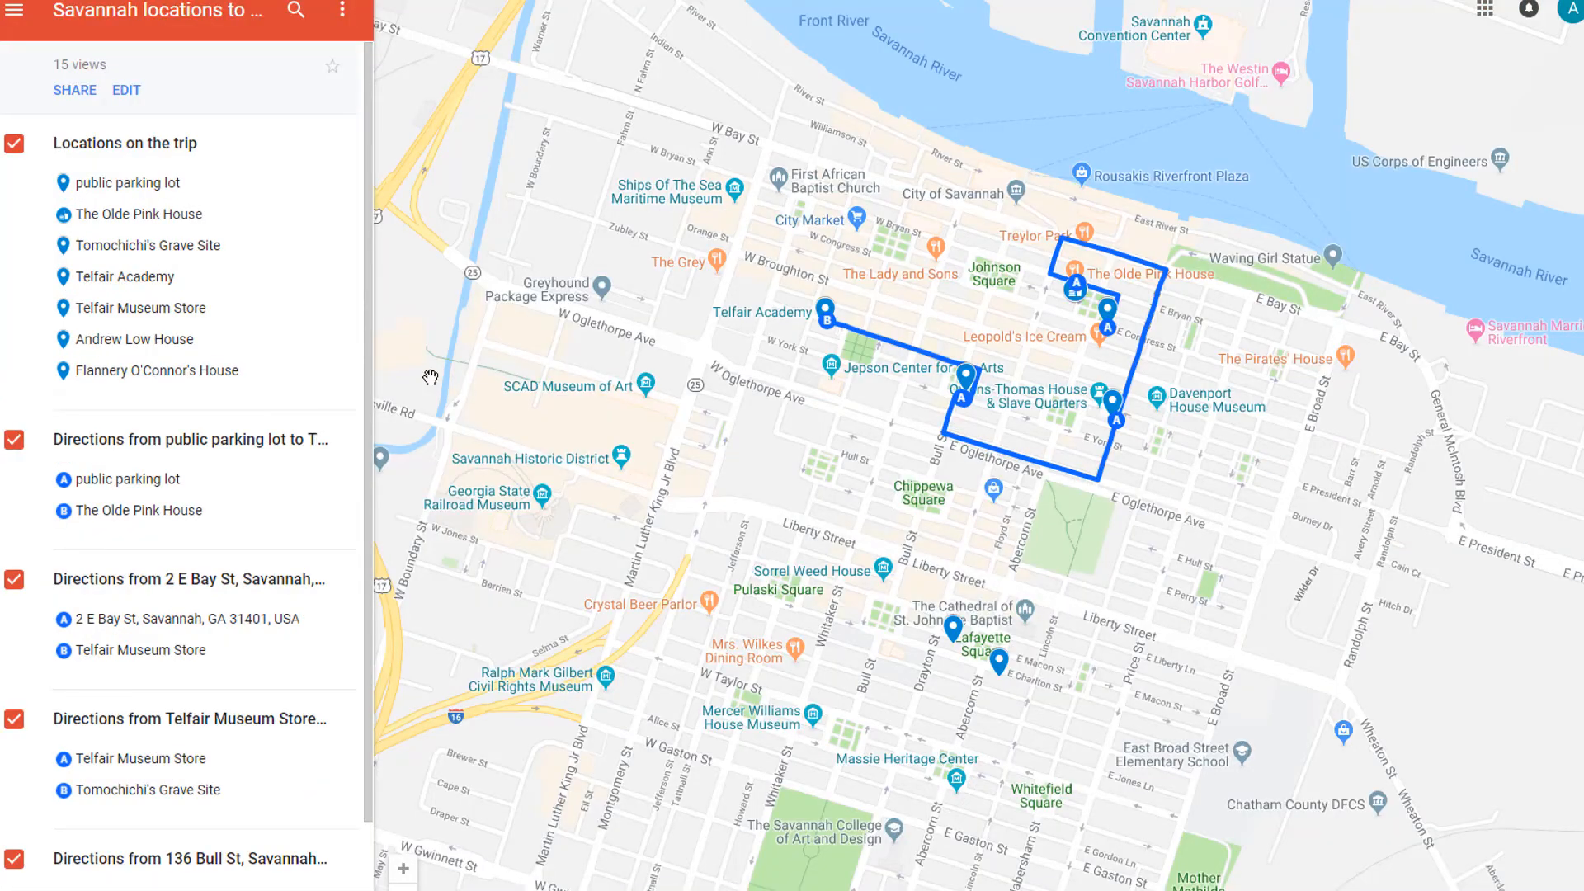
left_click(126, 91)
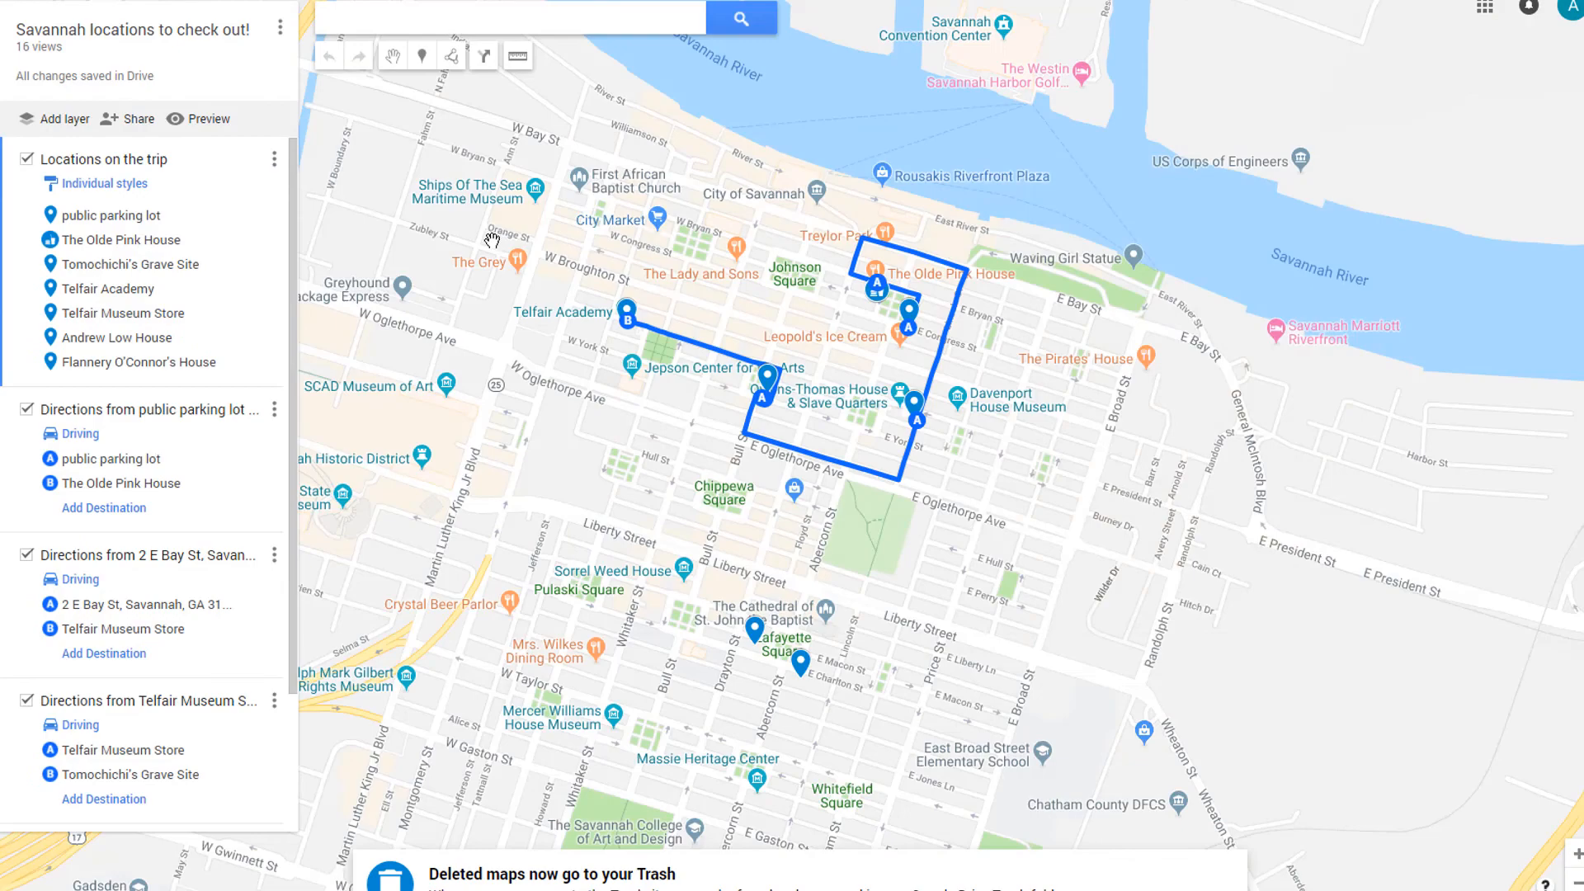
scroll(492, 240, "up", 2)
scroll(659, 336, "up", 1)
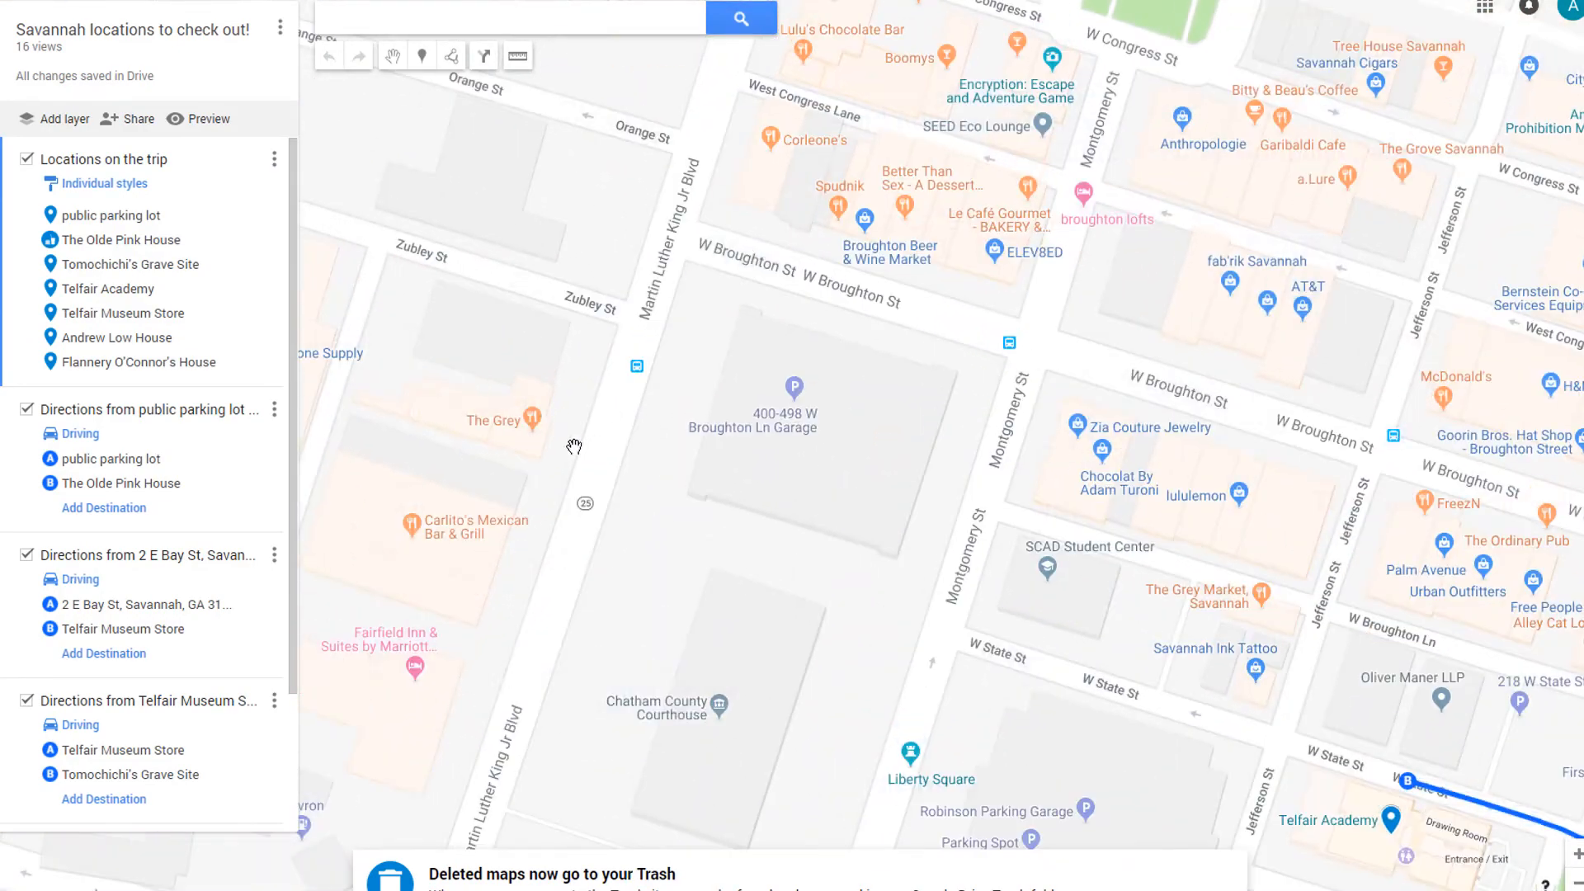
scroll(594, 359, "up", 1)
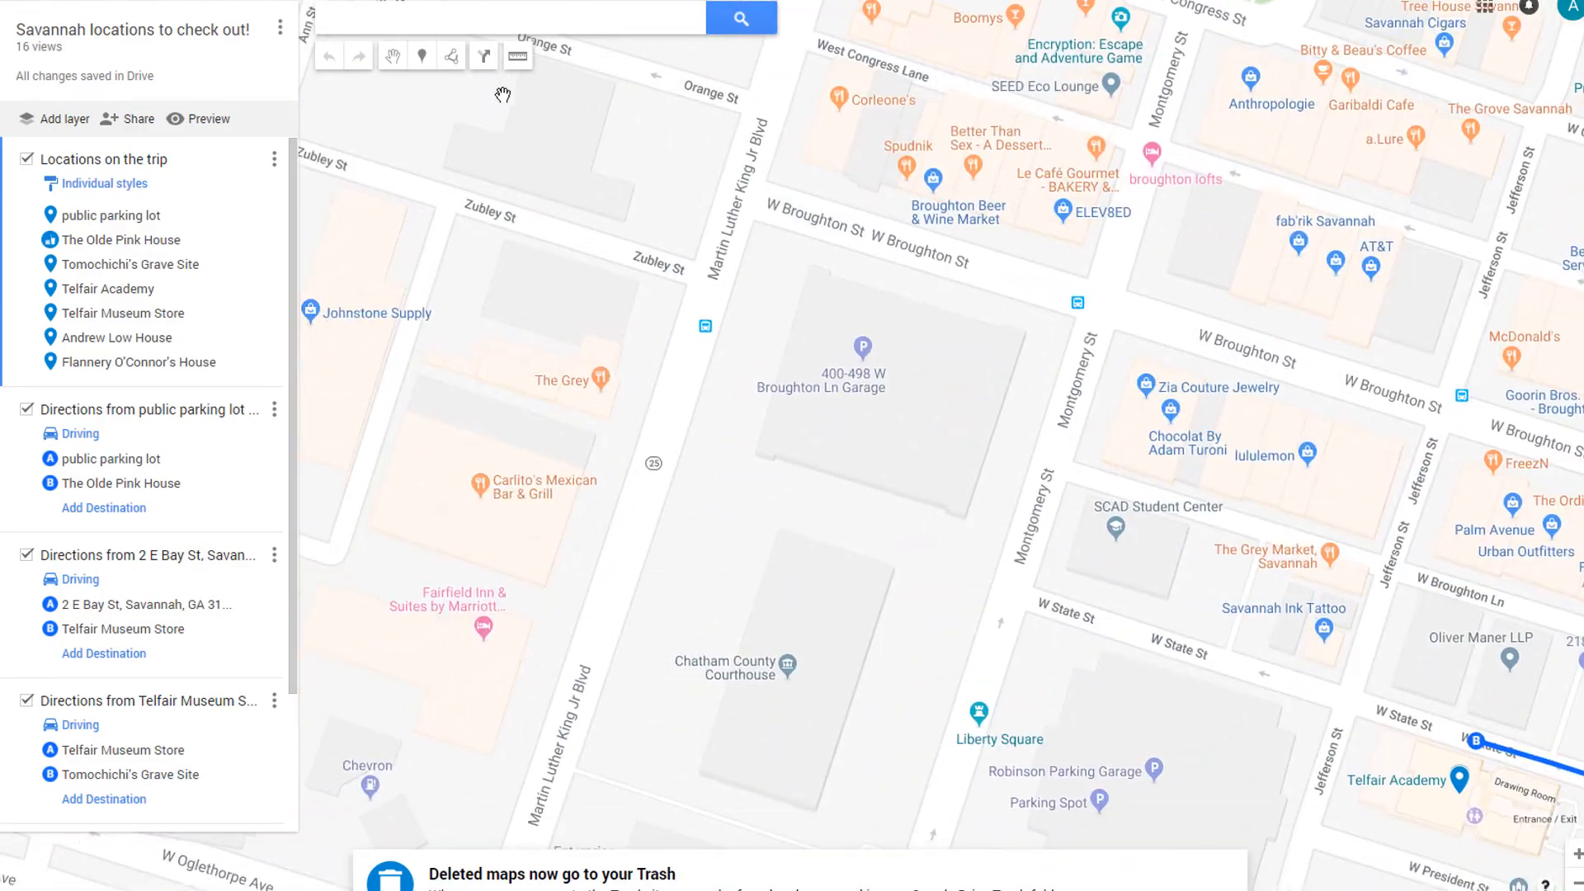
Place a marker on The Grey named 'Greys's' with description 'A great place to eat!'
left_click(421, 56)
left_click(601, 380)
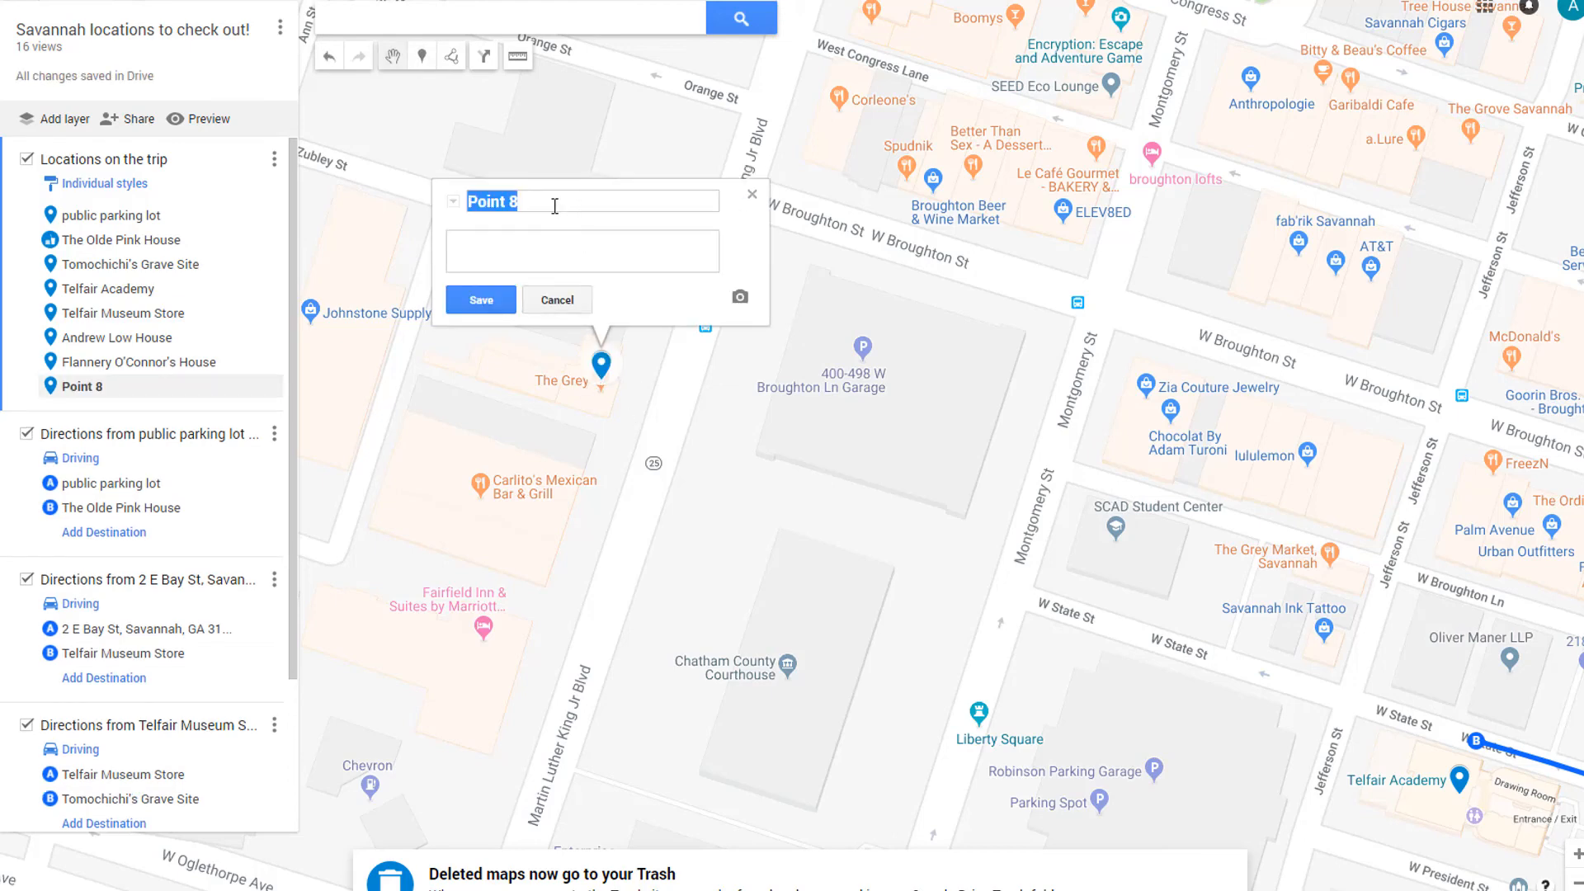
left_click_drag(554, 207, 430, 210)
type("Greys's")
key("Tab")
type("A great place to eat!")
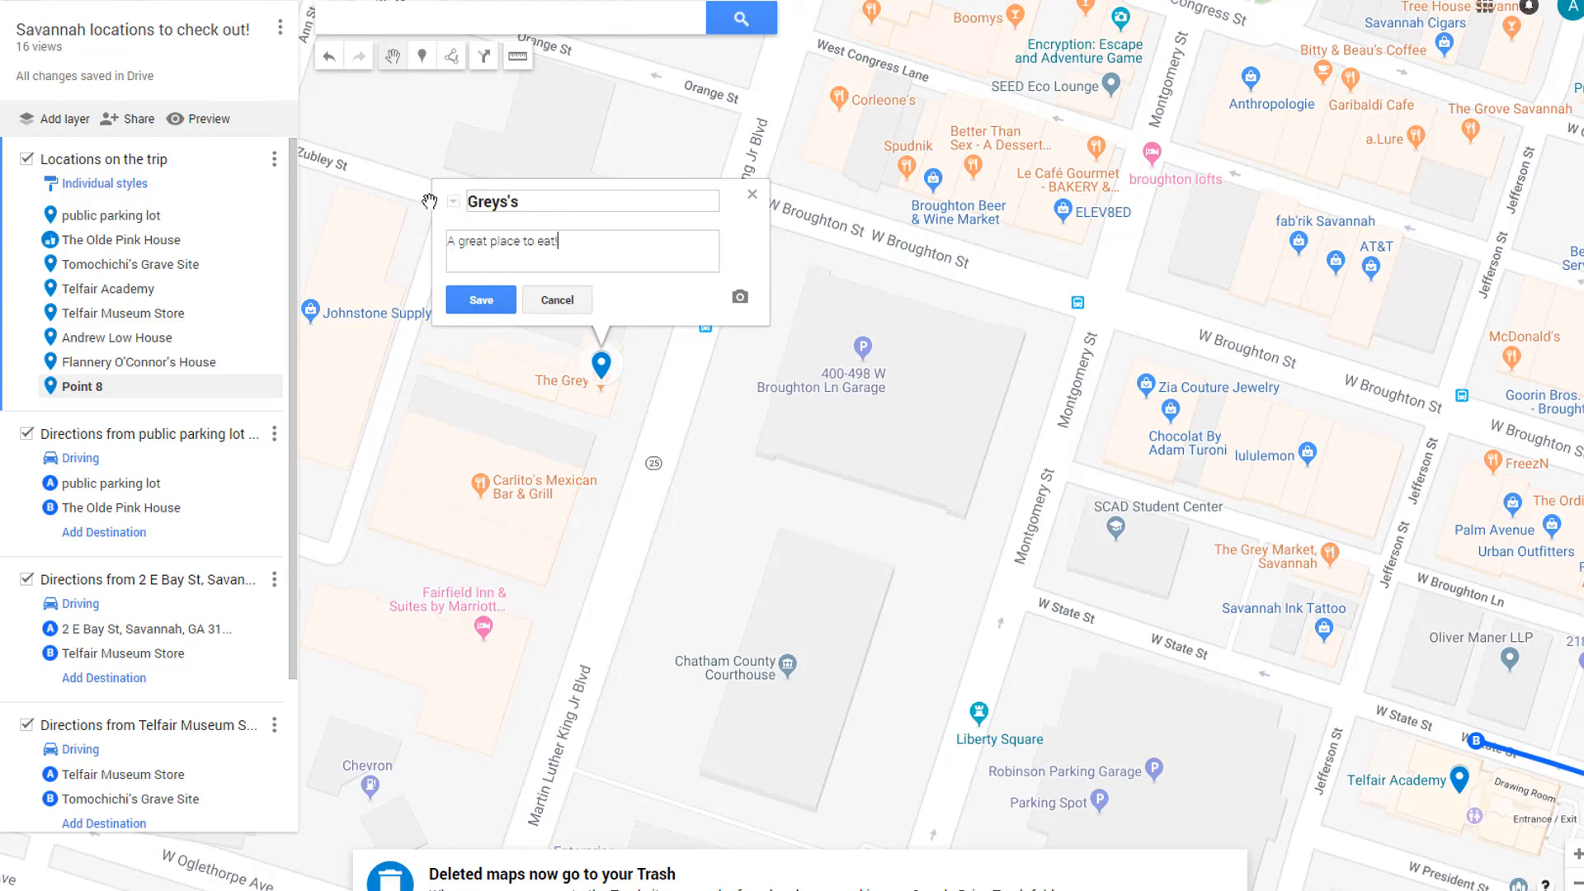
left_click(462, 293)
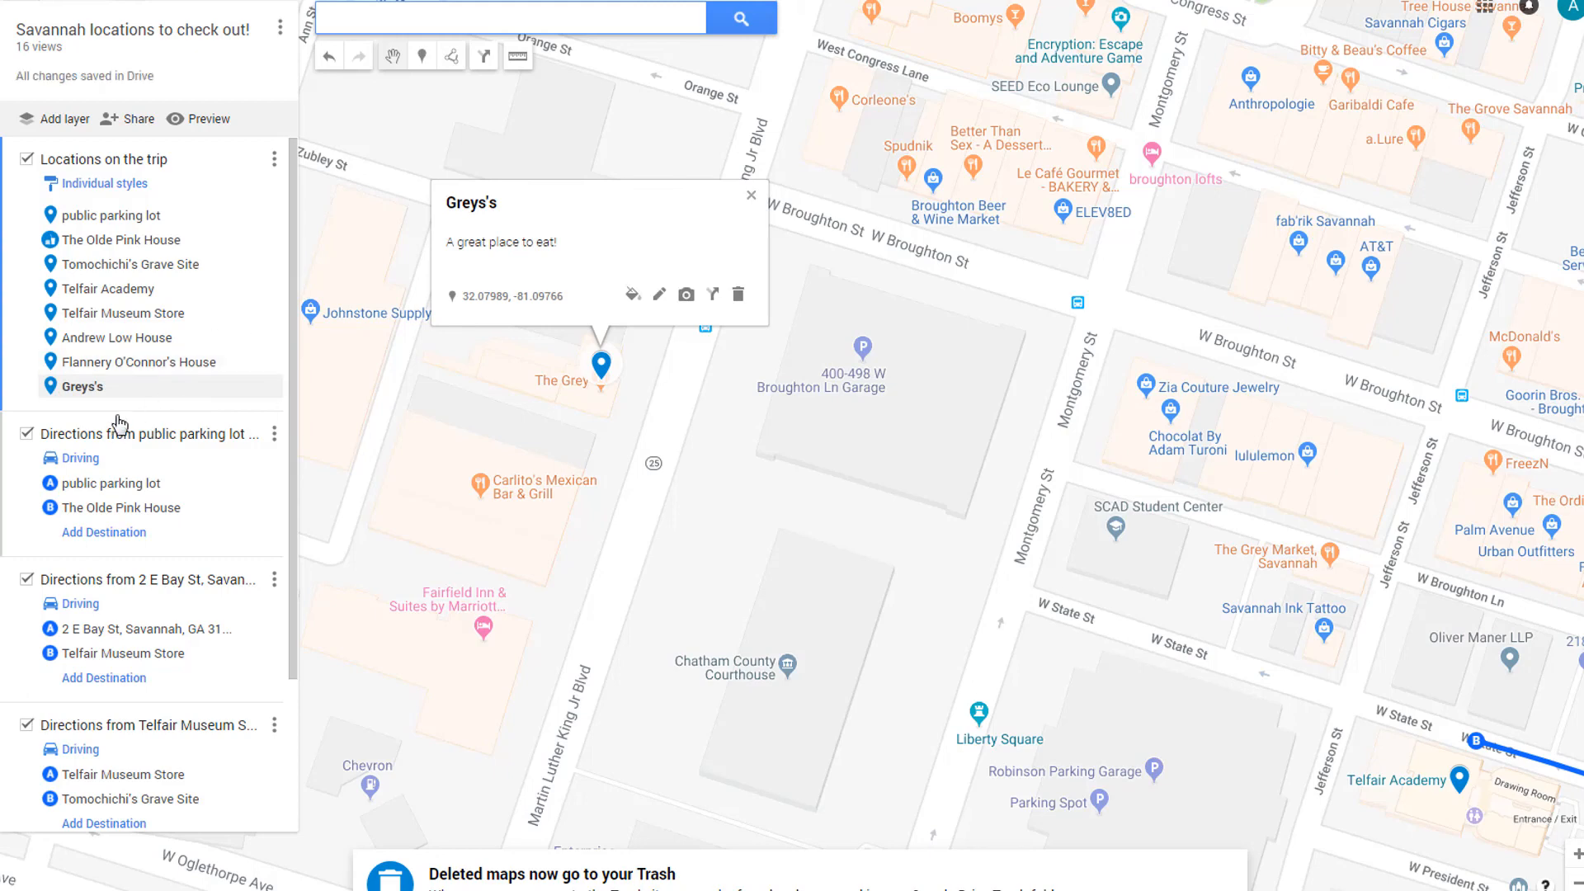